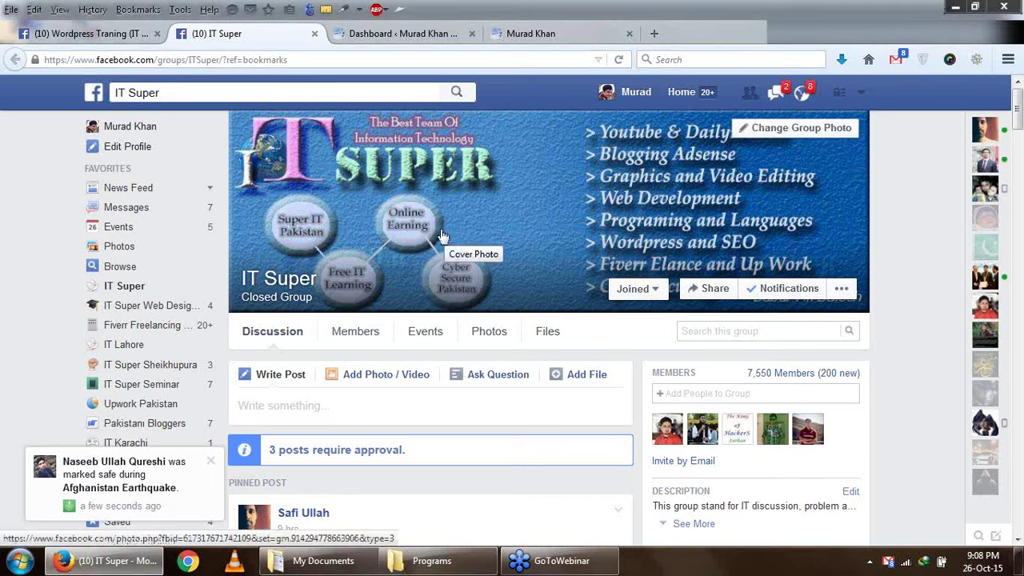
Close both Facebook group tabs and show the website's home page
{"action": "left_click", "coordinate": [314, 34]}
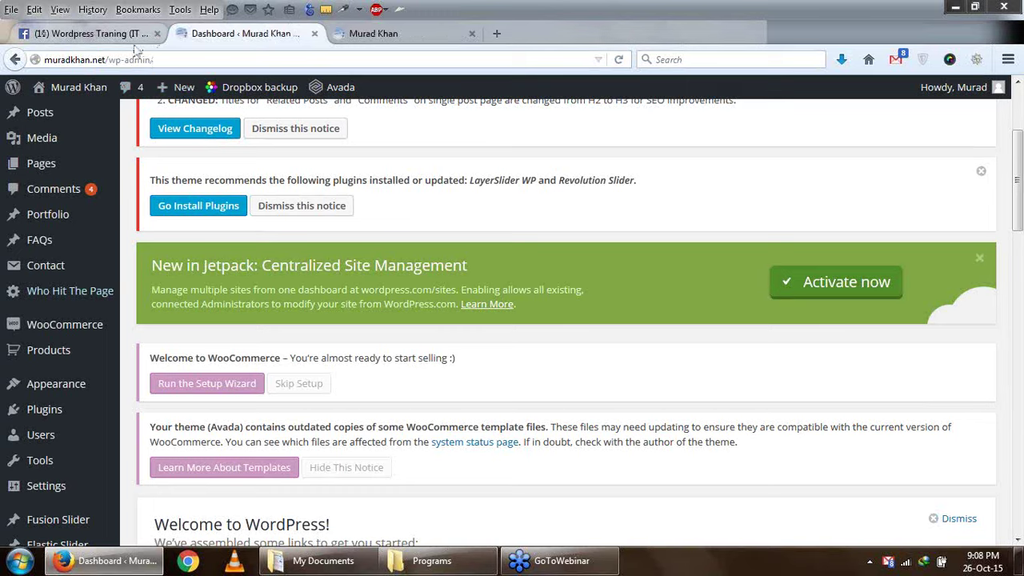
{"action": "left_click", "coordinate": [138, 38]}
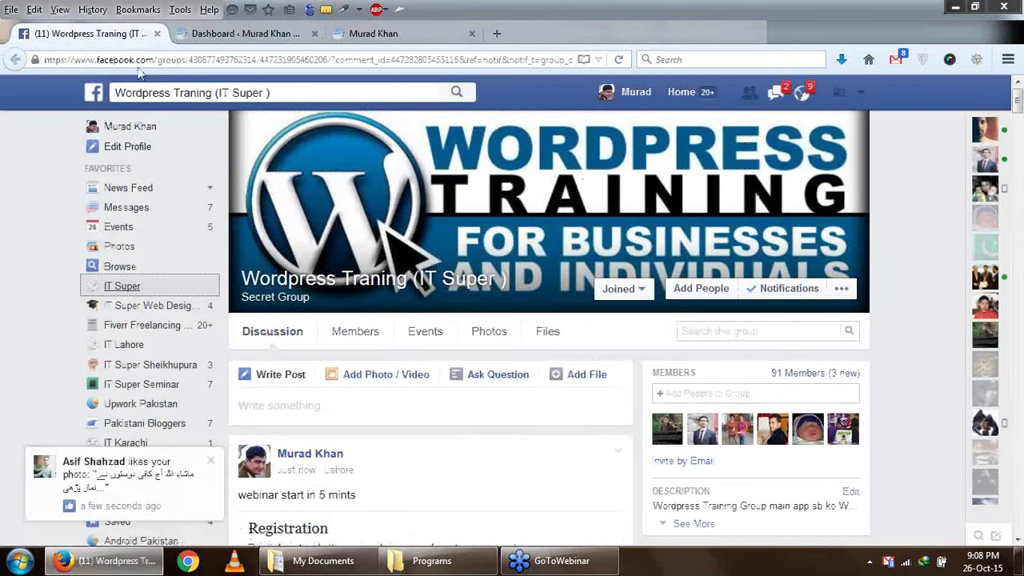
{"action": "left_click", "coordinate": [616, 294]}
{"action": "left_click", "coordinate": [612, 300]}
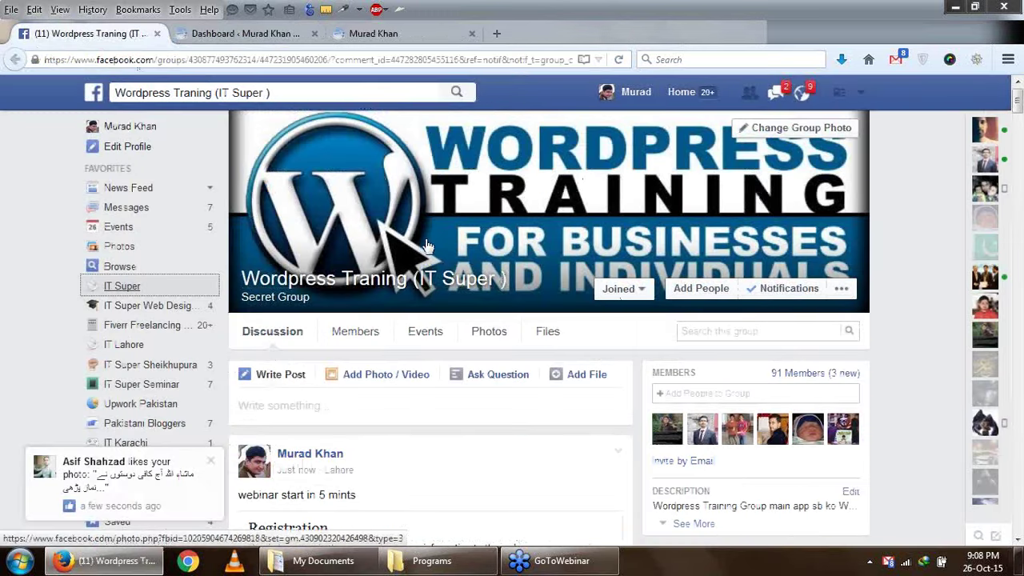
{"action": "scroll", "coordinate": [428, 244], "scroll_direction": "down", "scroll_amount": 2}
{"action": "left_click", "coordinate": [157, 33]}
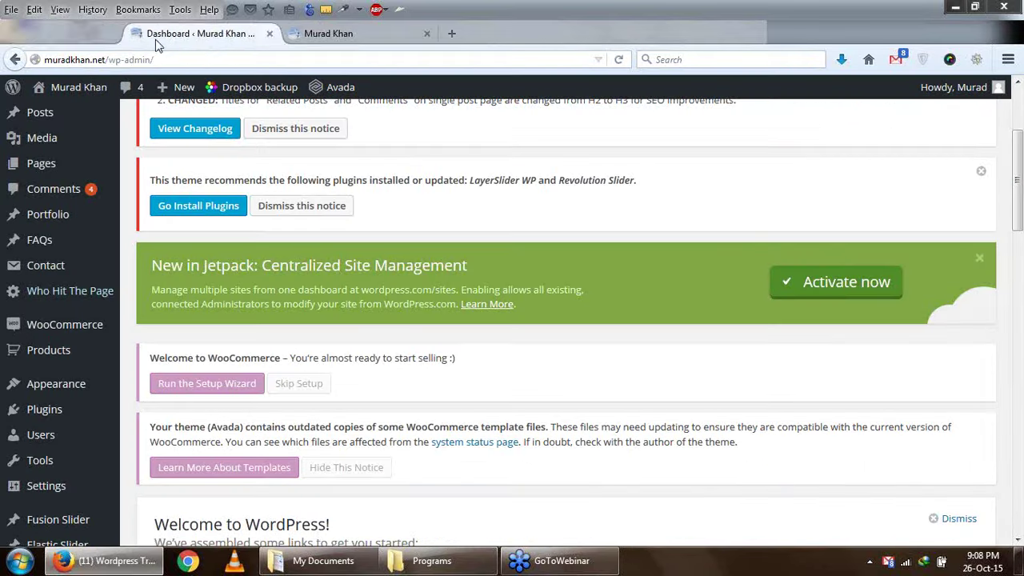
{"action": "left_click", "coordinate": [206, 40]}
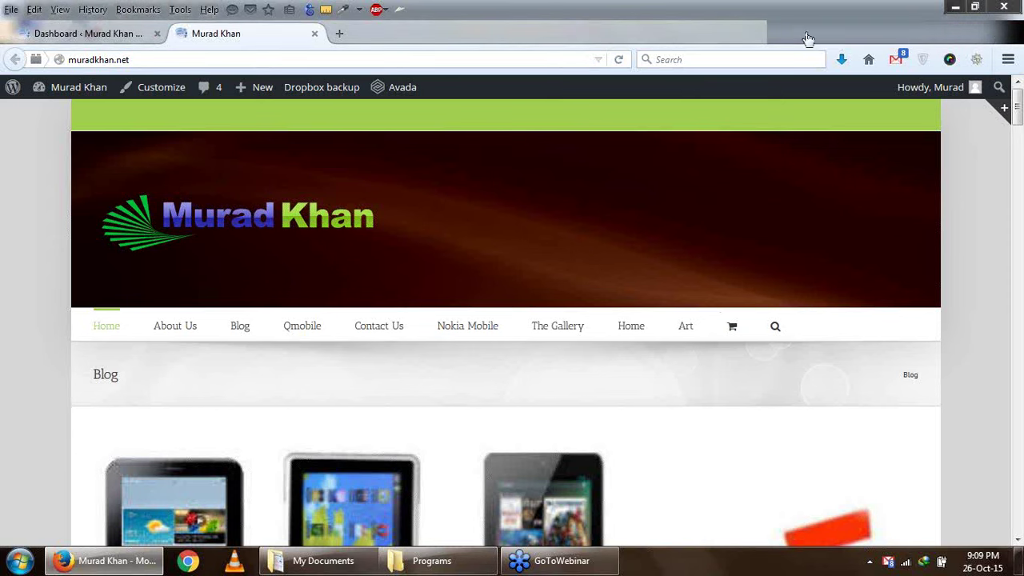
Open the Avada theme options page from the WordPress dashboard
{"action": "left_click", "coordinate": [88, 33]}
{"action": "scroll", "coordinate": [249, 413], "scroll_direction": "down", "scroll_amount": 3}
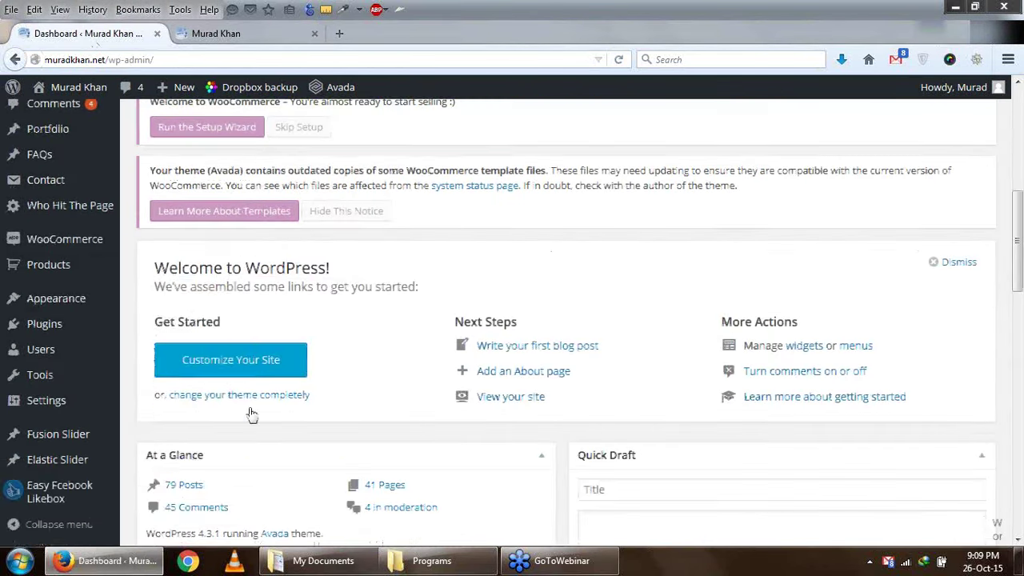
{"action": "mouse_move", "coordinate": [56, 297]}
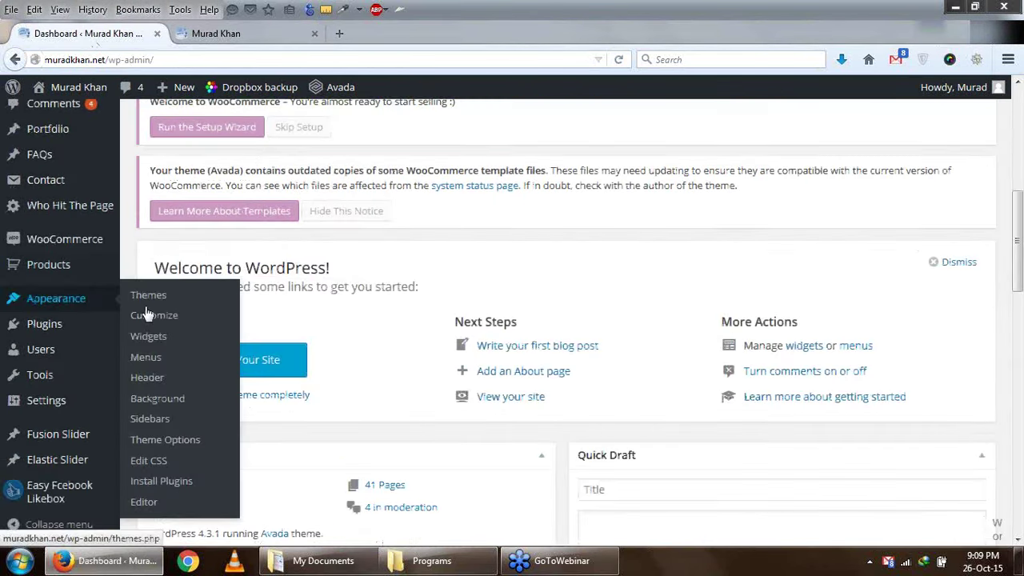
{"action": "left_click", "coordinate": [168, 442]}
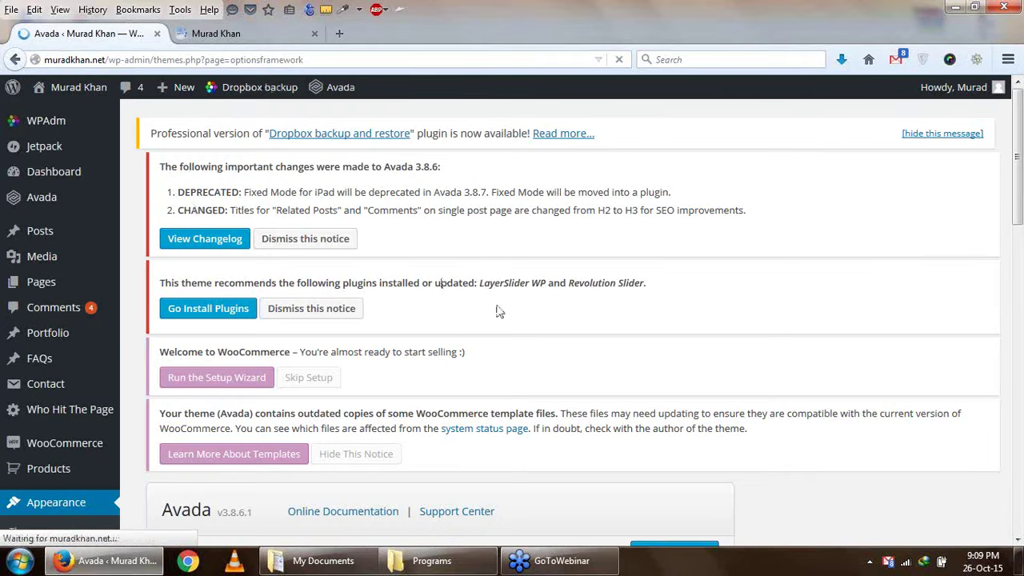
Dismiss the Avada 3.8.6 changes, recommended plugins and WooCommerce notices above the theme options
{"action": "scroll", "coordinate": [480, 304], "scroll_direction": "down", "scroll_amount": 3}
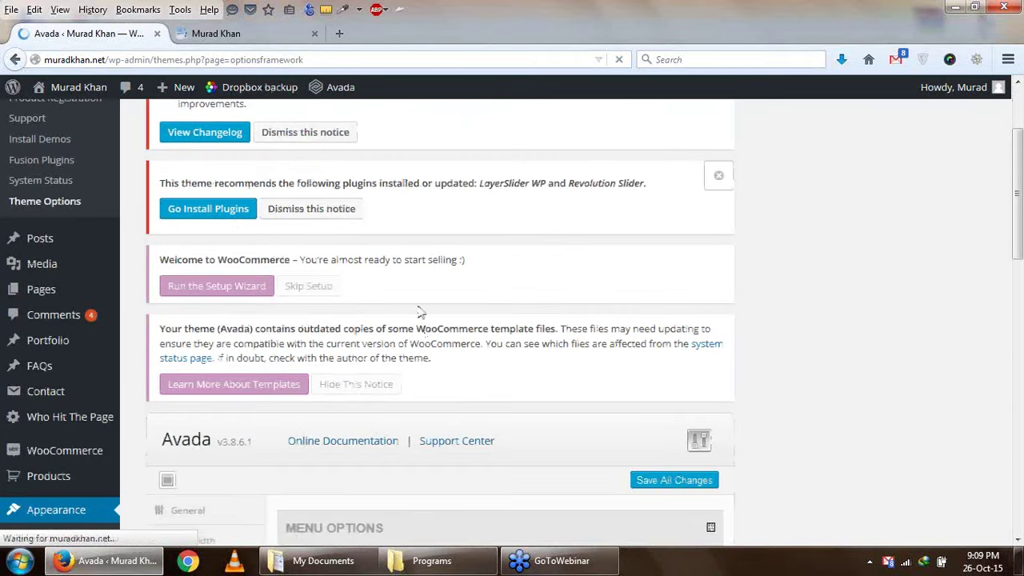
{"action": "left_click", "coordinate": [322, 137]}
{"action": "left_click", "coordinate": [312, 209]}
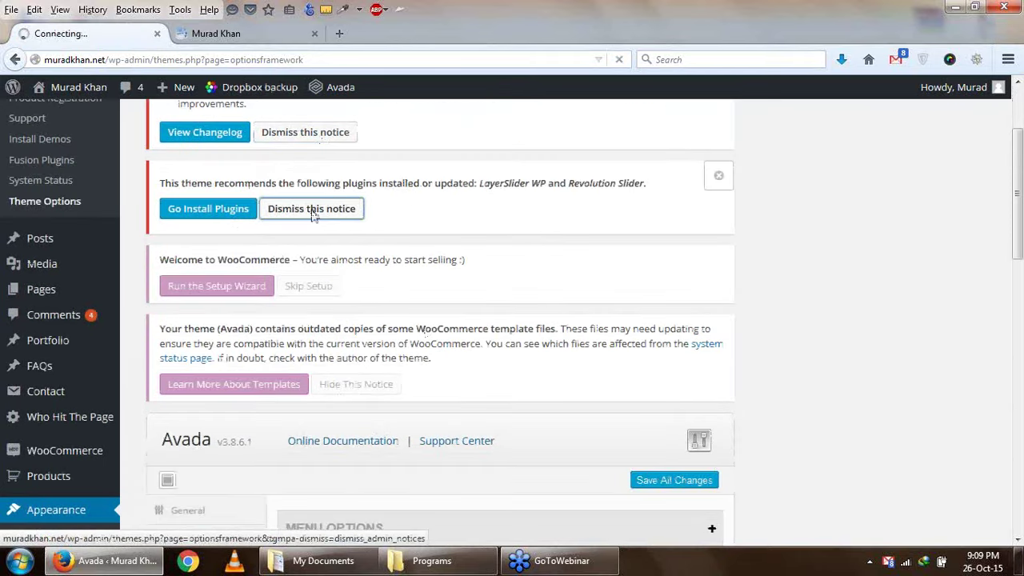
{"action": "left_click", "coordinate": [320, 289]}
{"action": "left_click", "coordinate": [346, 384]}
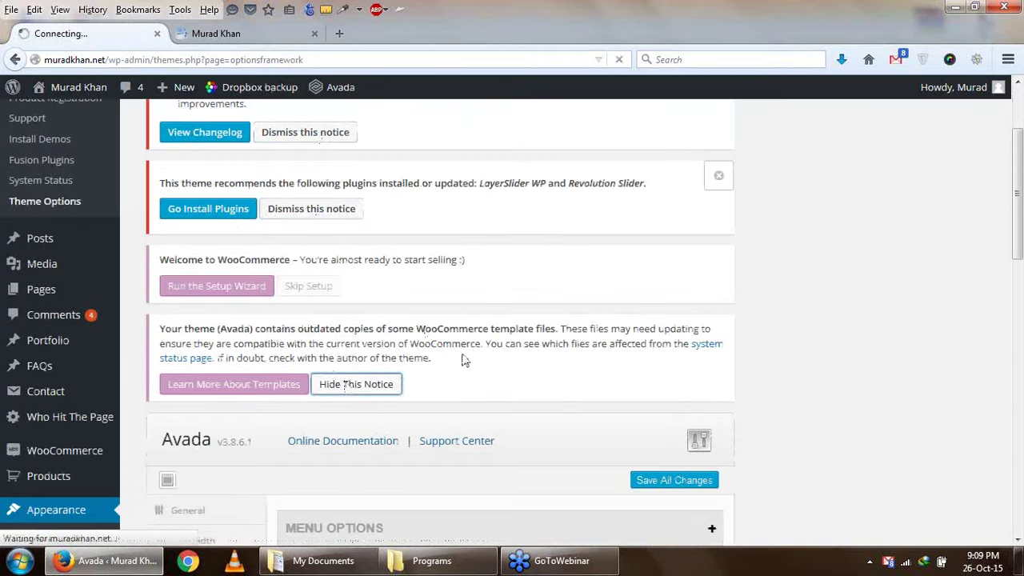
{"action": "scroll", "coordinate": [462, 360], "scroll_direction": "up", "scroll_amount": 2}
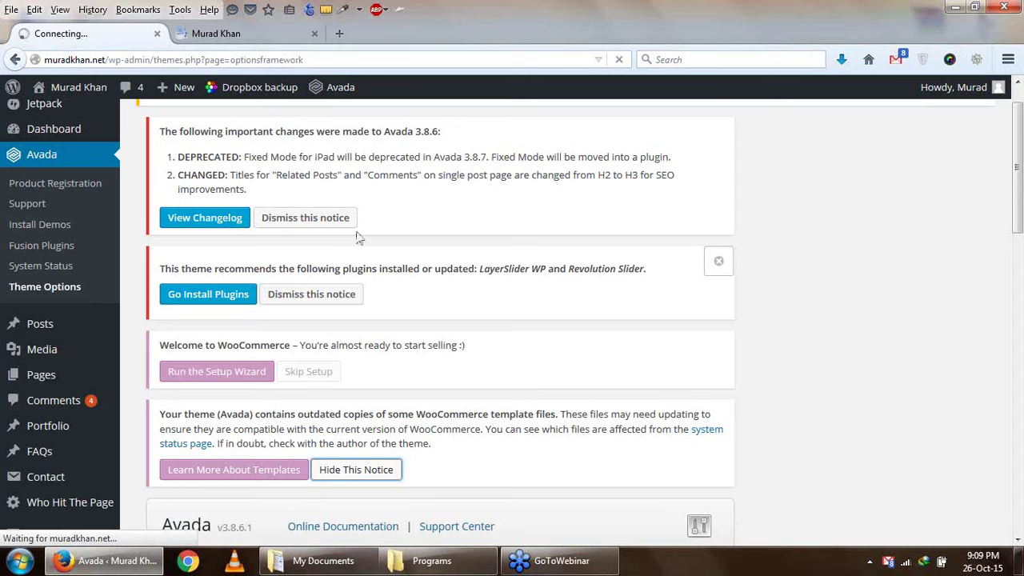
{"action": "left_click", "coordinate": [332, 224]}
{"action": "scroll", "coordinate": [592, 316], "scroll_direction": "down", "scroll_amount": 2}
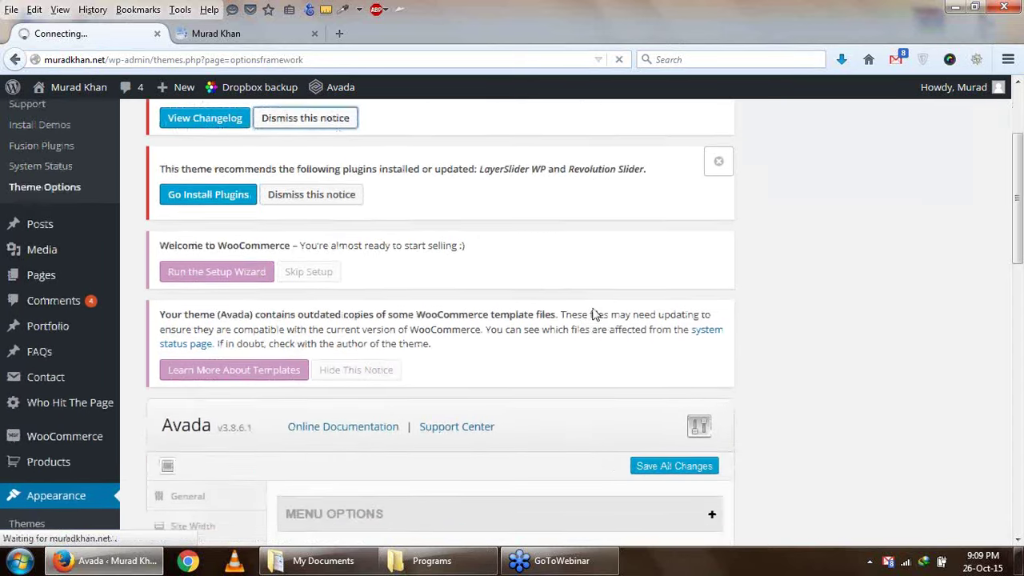
{"action": "scroll", "coordinate": [594, 314], "scroll_direction": "down", "scroll_amount": 7}
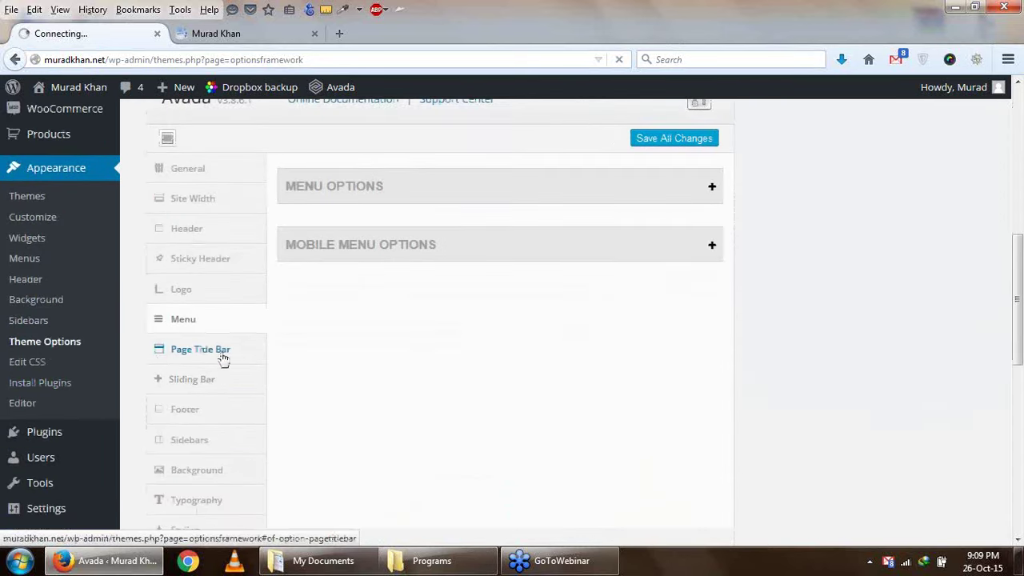
{"action": "scroll", "coordinate": [223, 360], "scroll_direction": "down", "scroll_amount": 2}
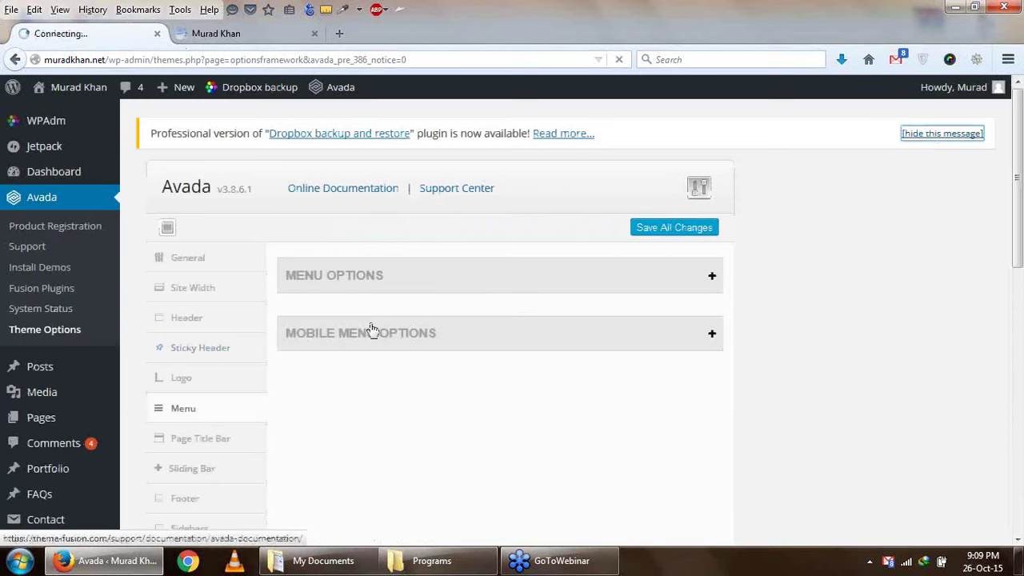
Open the Menu section of the theme options and expand Menu Options
{"action": "scroll", "coordinate": [359, 354], "scroll_direction": "down", "scroll_amount": 2}
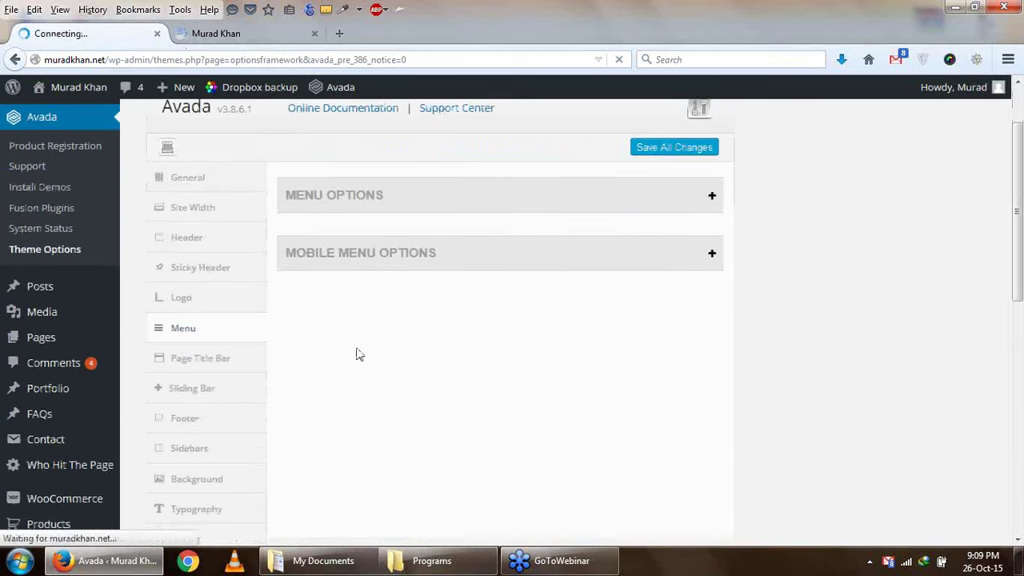
{"action": "left_click", "coordinate": [225, 323]}
{"action": "left_click", "coordinate": [352, 197]}
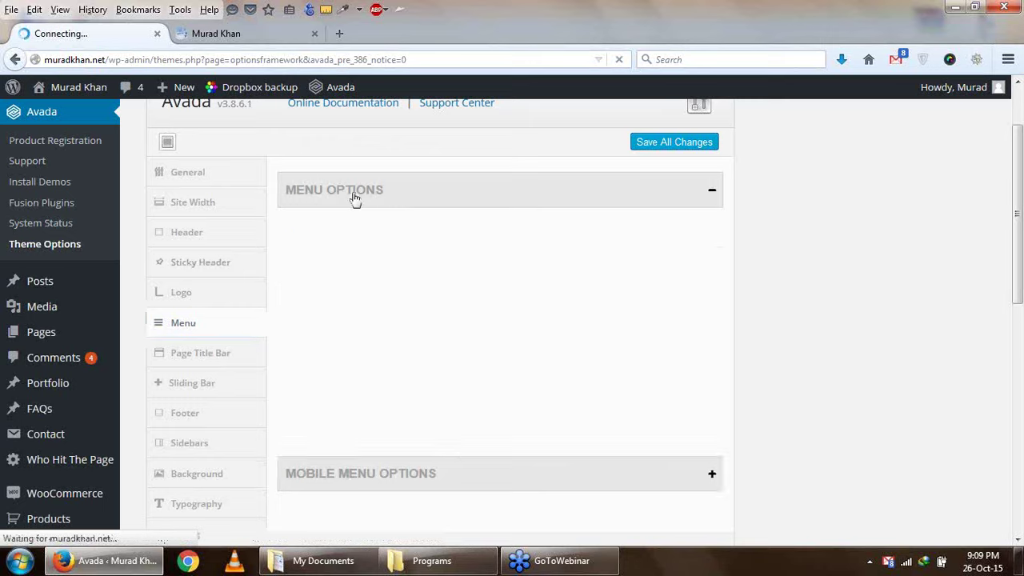
{"action": "scroll", "coordinate": [332, 313], "scroll_direction": "down", "scroll_amount": 5}
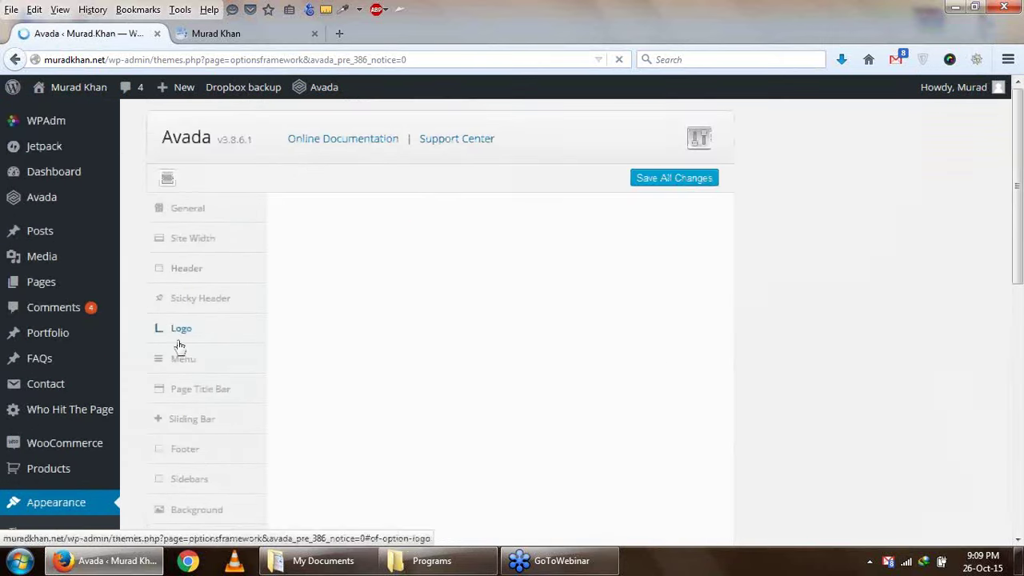
Open the Blog section of the theme options and compare its settings with the posts on the home page
{"action": "scroll", "coordinate": [235, 400], "scroll_direction": "down", "scroll_amount": 4}
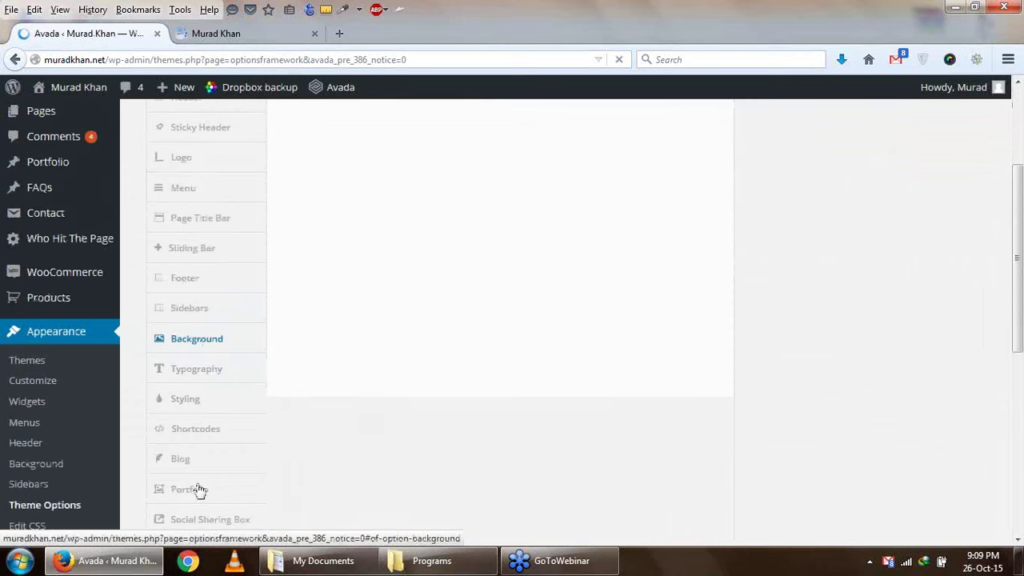
{"action": "left_click", "coordinate": [250, 34]}
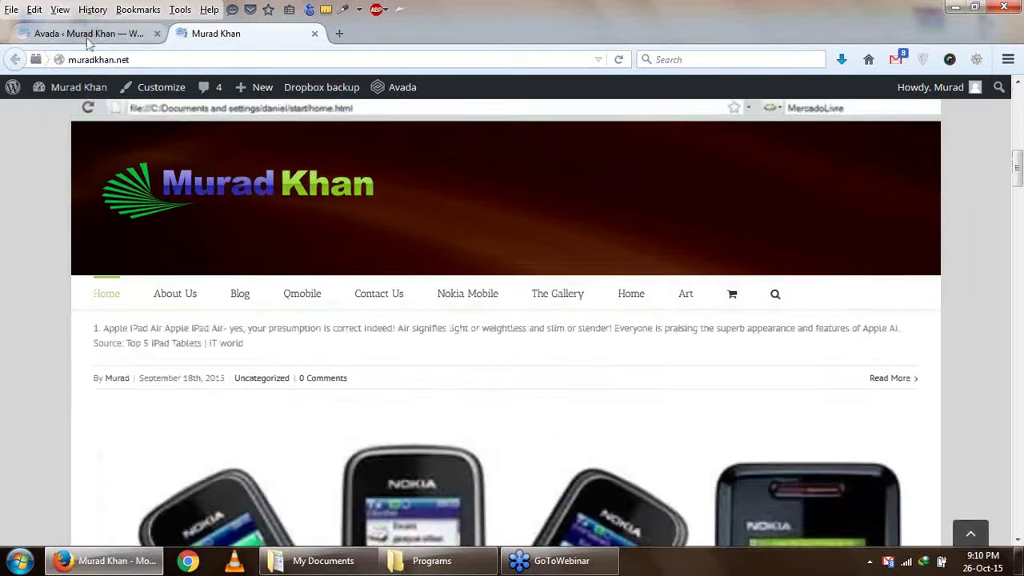
{"action": "left_click", "coordinate": [88, 34]}
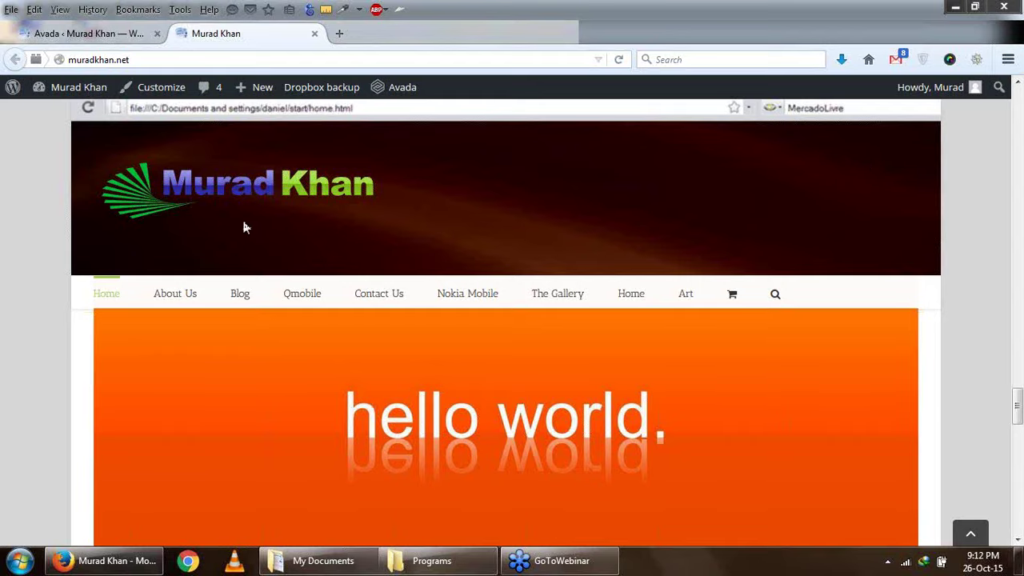
{"action": "key", "text": "ctrl+Tab"}
{"action": "scroll", "coordinate": [482, 267], "scroll_direction": "up", "scroll_amount": 5}
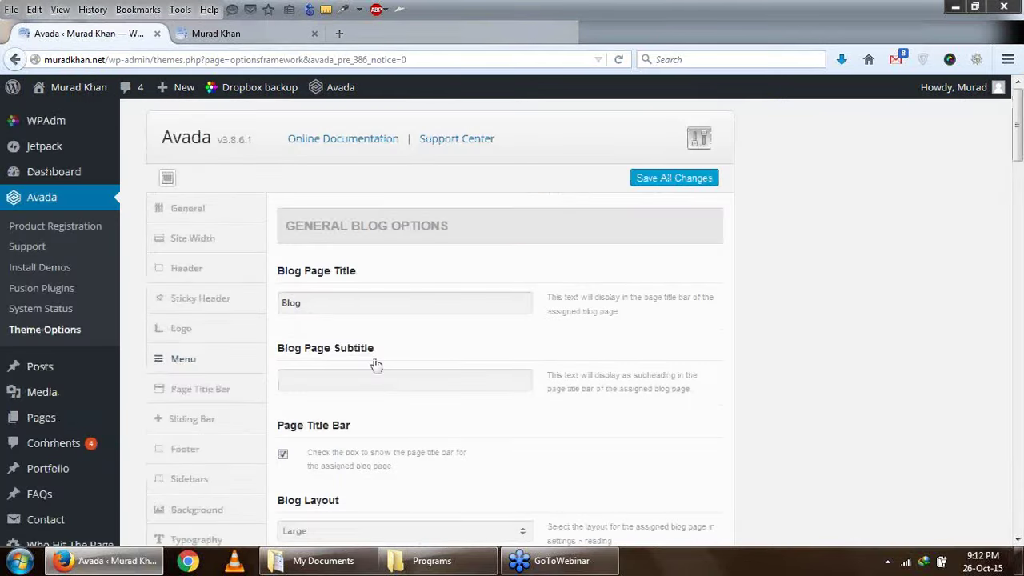
{"action": "scroll", "coordinate": [186, 362], "scroll_direction": "down", "scroll_amount": 4}
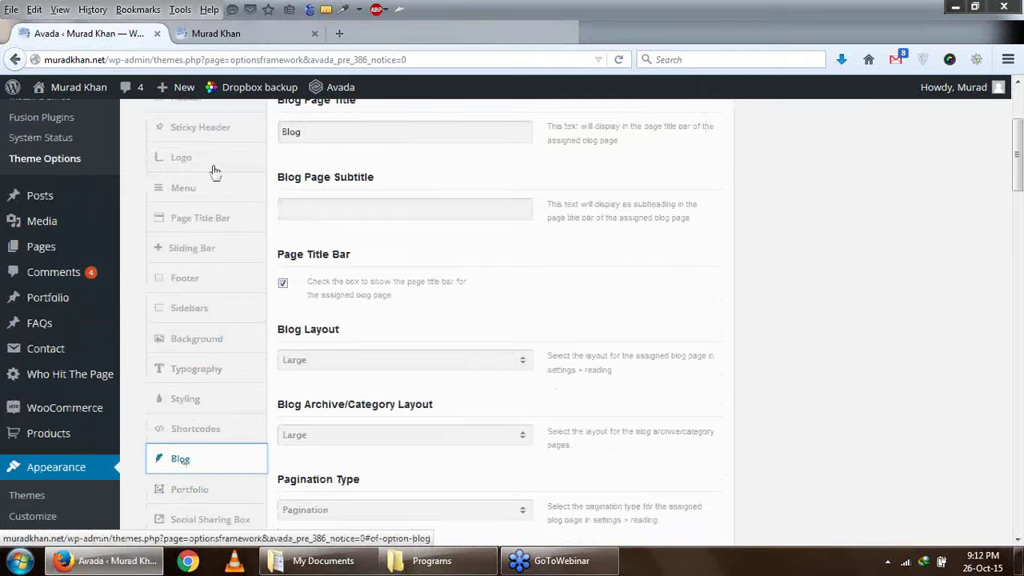
{"action": "key", "text": "ctrl+Tab"}
{"action": "scroll", "coordinate": [452, 400], "scroll_direction": "down", "scroll_amount": 5}
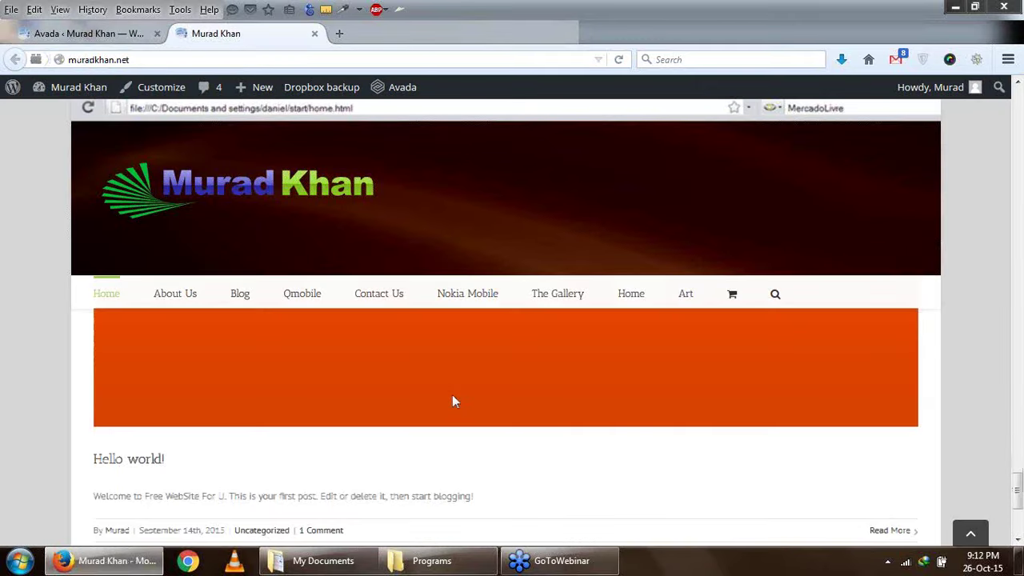
Set the Blog Layout to Medium and save the theme options
{"action": "key", "text": "ctrl+Tab"}
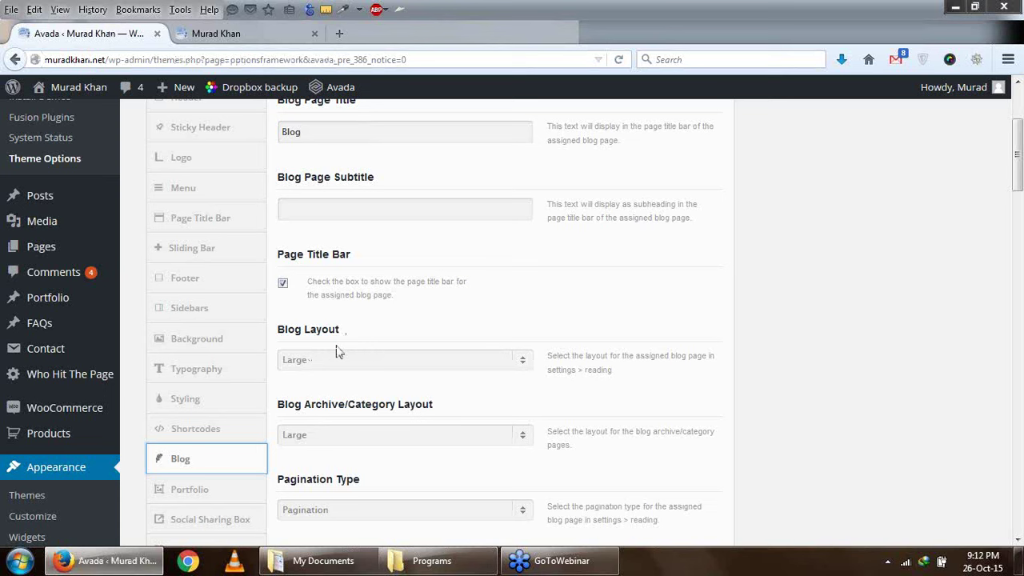
{"action": "left_click", "coordinate": [521, 360]}
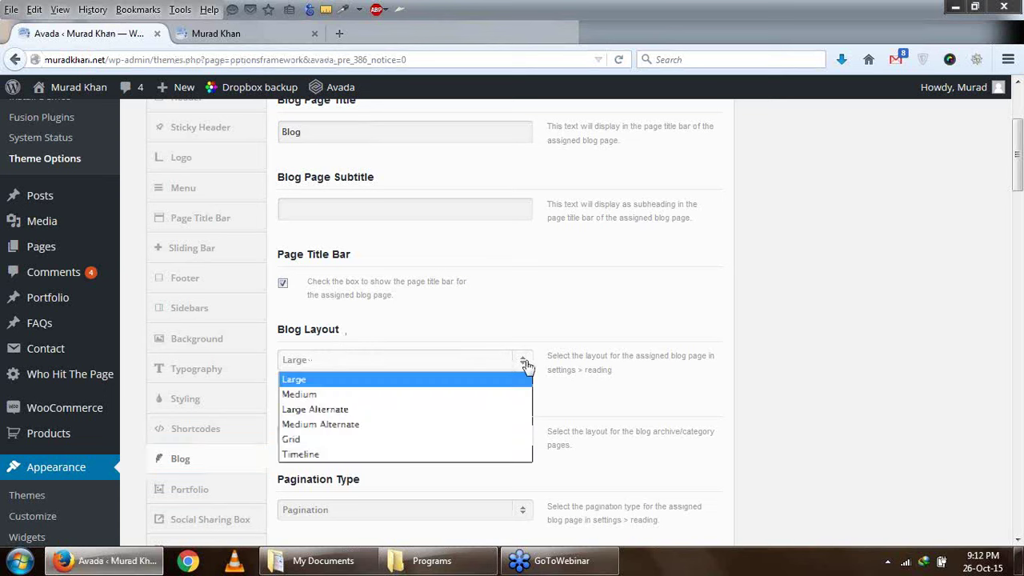
{"action": "left_click", "coordinate": [452, 398]}
{"action": "scroll", "coordinate": [632, 312], "scroll_direction": "up", "scroll_amount": 3}
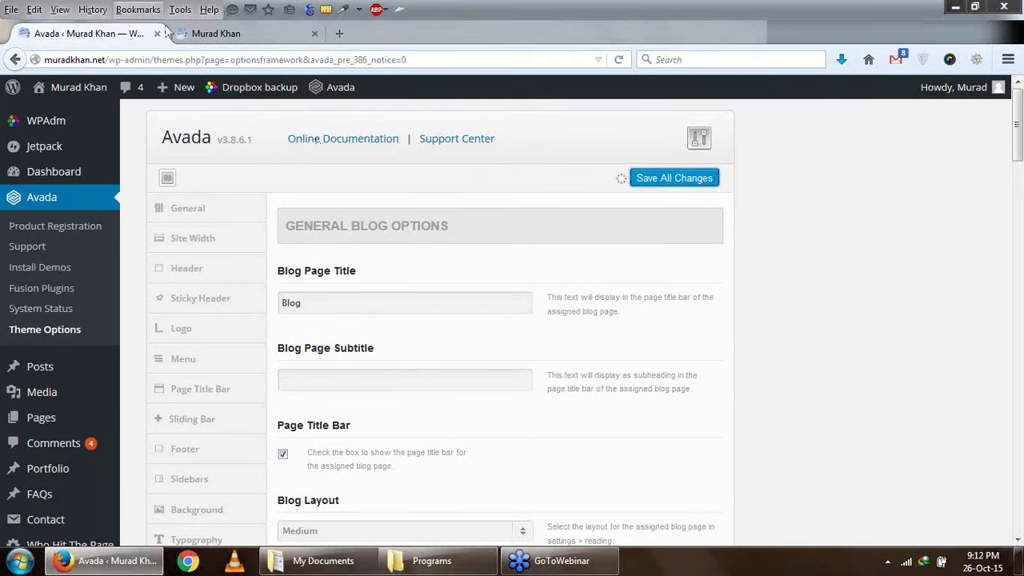
Reload the site's home page and review how the blog posts look in the Medium layout
{"action": "left_click", "coordinate": [216, 34]}
{"action": "left_click", "coordinate": [619, 60]}
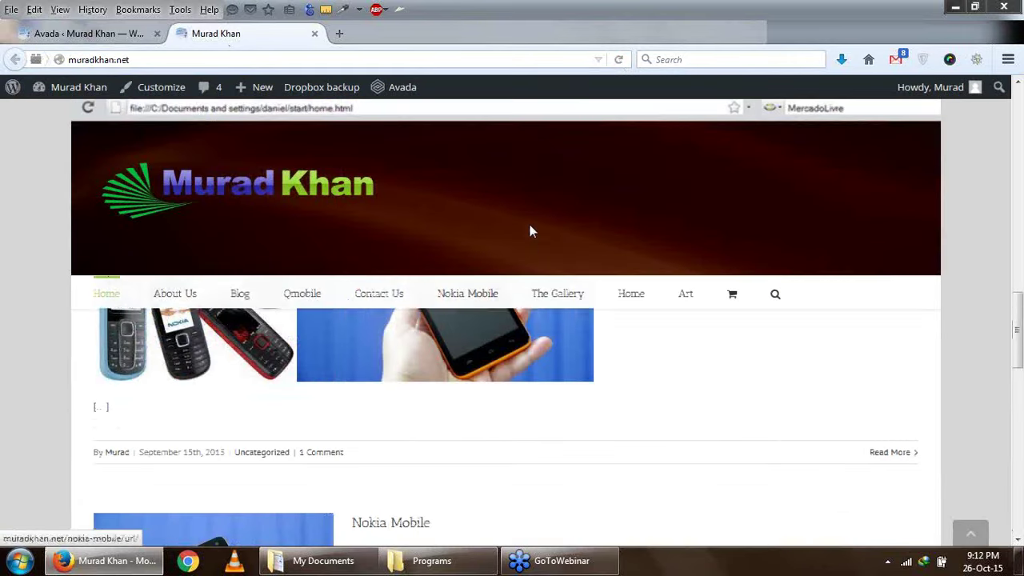
{"action": "scroll", "coordinate": [88, 400], "scroll_direction": "up", "scroll_amount": 5}
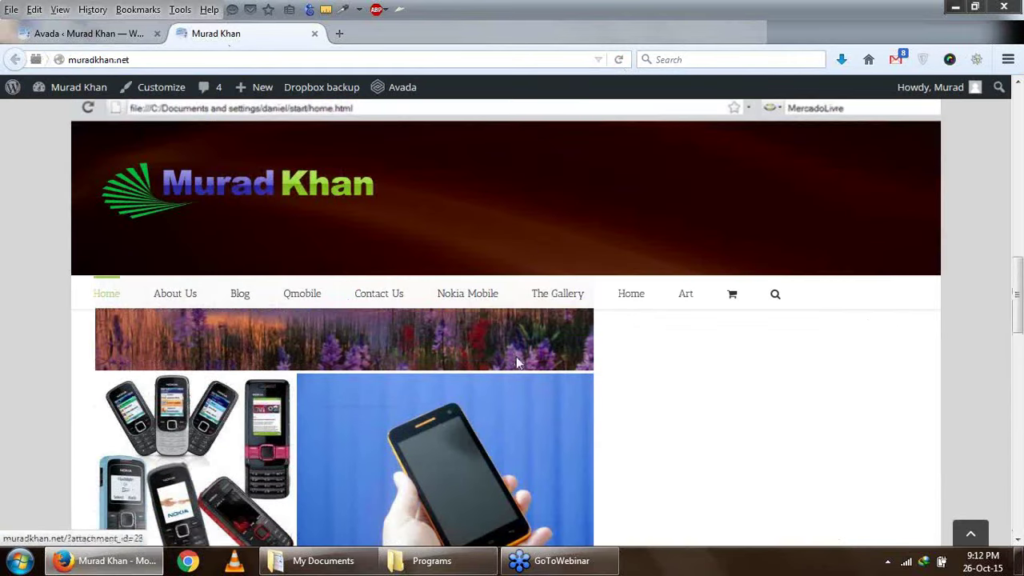
{"action": "scroll", "coordinate": [88, 400], "scroll_direction": "up", "scroll_amount": 4}
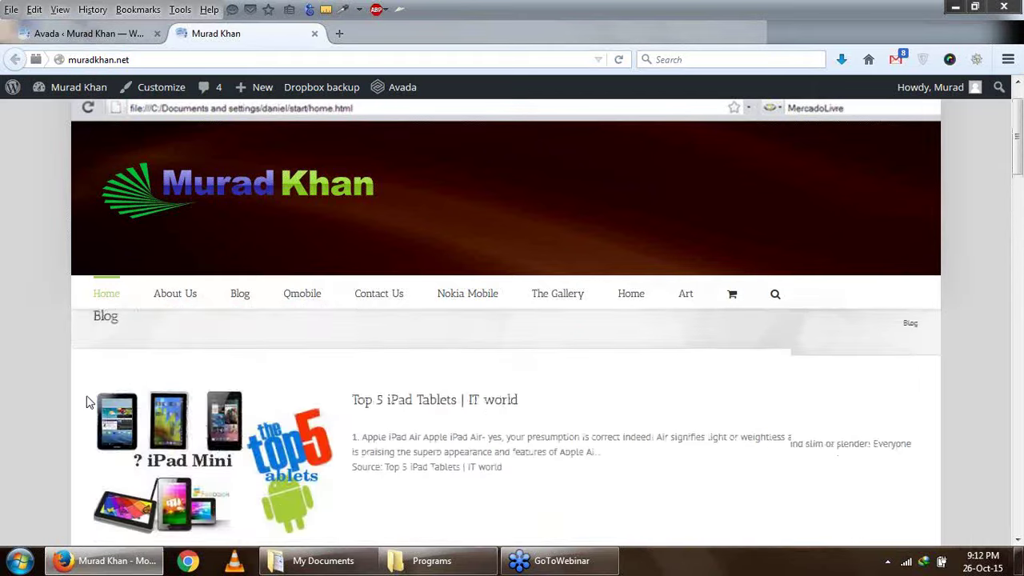
{"action": "scroll", "coordinate": [88, 400], "scroll_direction": "down", "scroll_amount": 5}
{"action": "scroll", "coordinate": [88, 400], "scroll_direction": "down", "scroll_amount": 5}
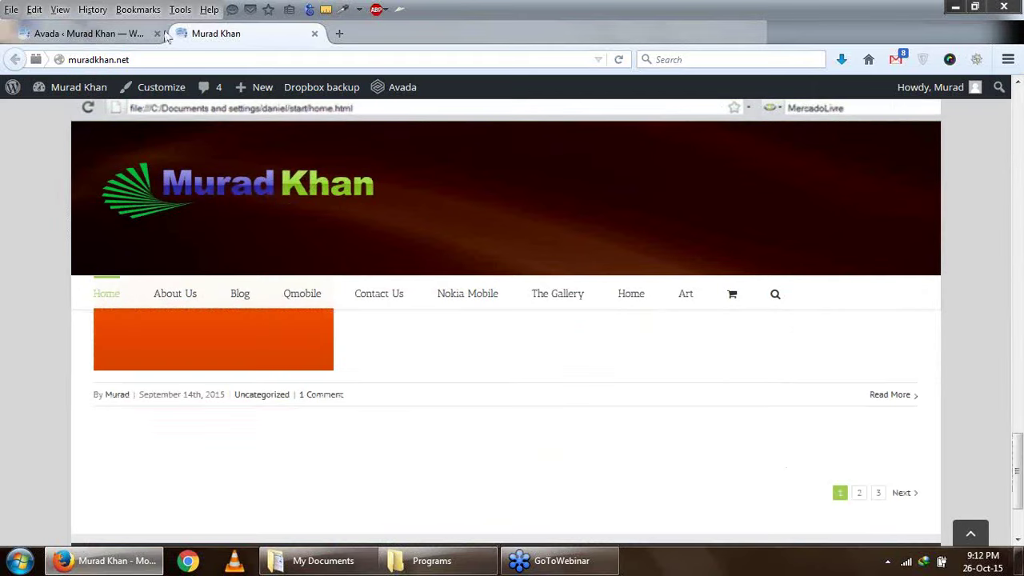
Set the Blog Layout to Grid and save the theme options
{"action": "left_click", "coordinate": [88, 34]}
{"action": "scroll", "coordinate": [510, 411], "scroll_direction": "down", "scroll_amount": 4}
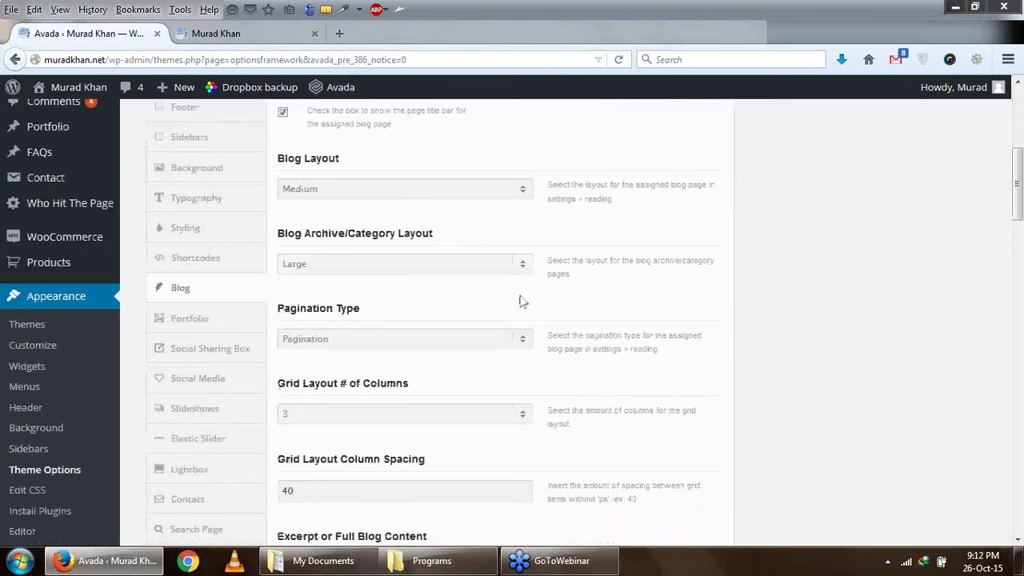
{"action": "left_click", "coordinate": [520, 192]}
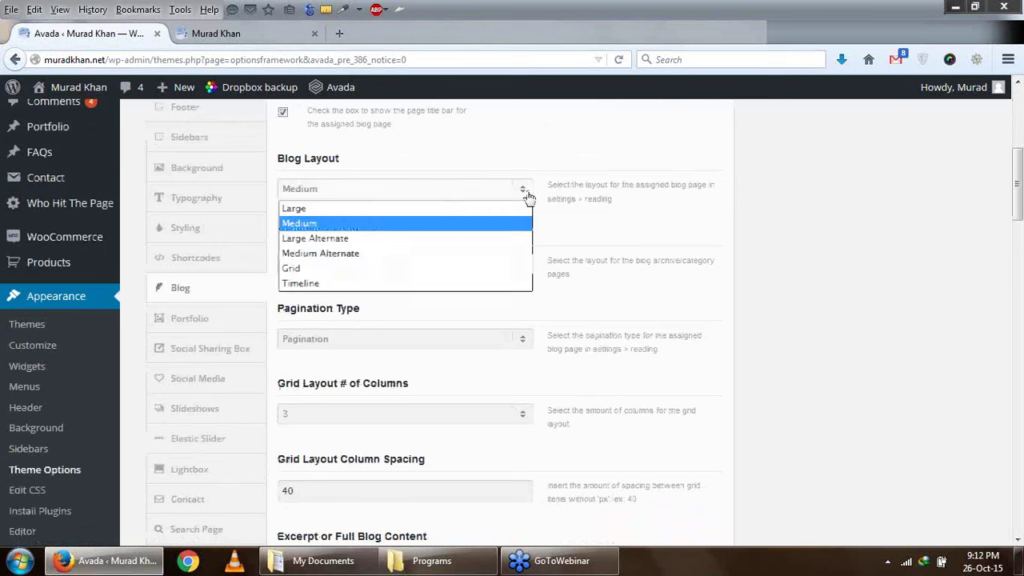
{"action": "left_click", "coordinate": [480, 270]}
{"action": "scroll", "coordinate": [482, 272], "scroll_direction": "up", "scroll_amount": 4}
{"action": "left_click", "coordinate": [681, 178]}
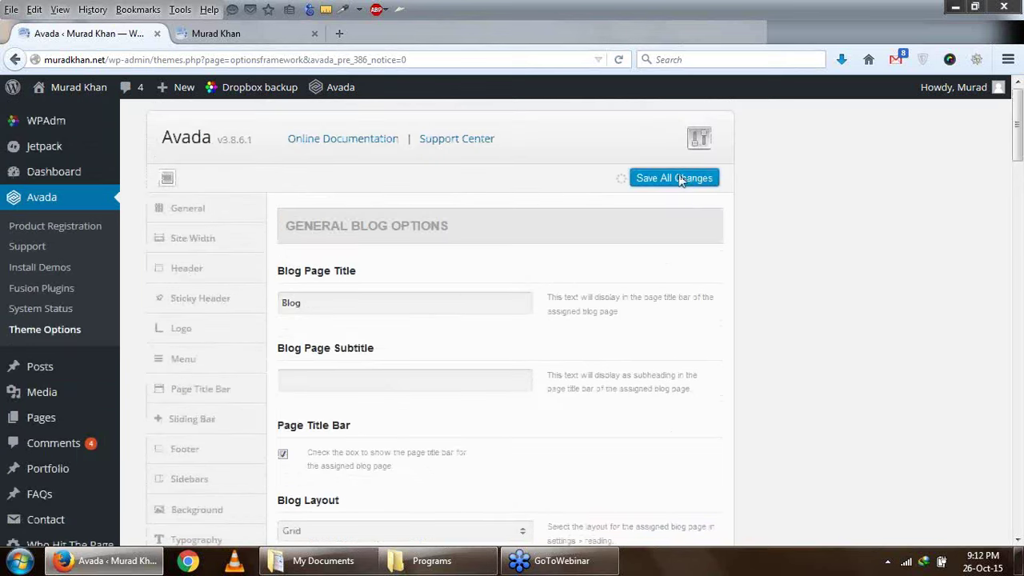
Reload the site's home page and review the Grid layout of the posts down to the page numbers
{"action": "left_click", "coordinate": [258, 36]}
{"action": "left_click", "coordinate": [622, 59]}
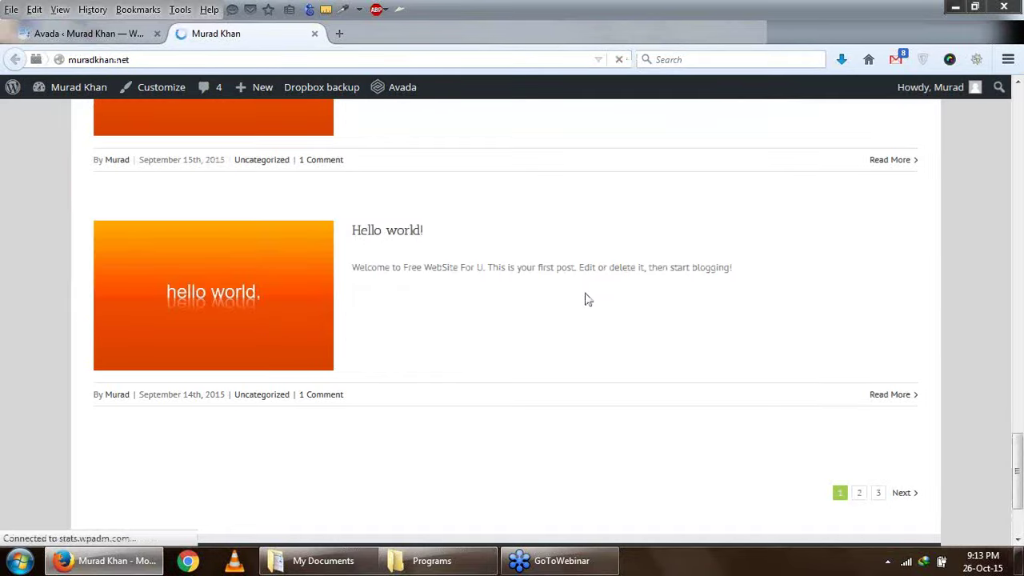
{"action": "scroll", "coordinate": [585, 297], "scroll_direction": "up", "scroll_amount": 15}
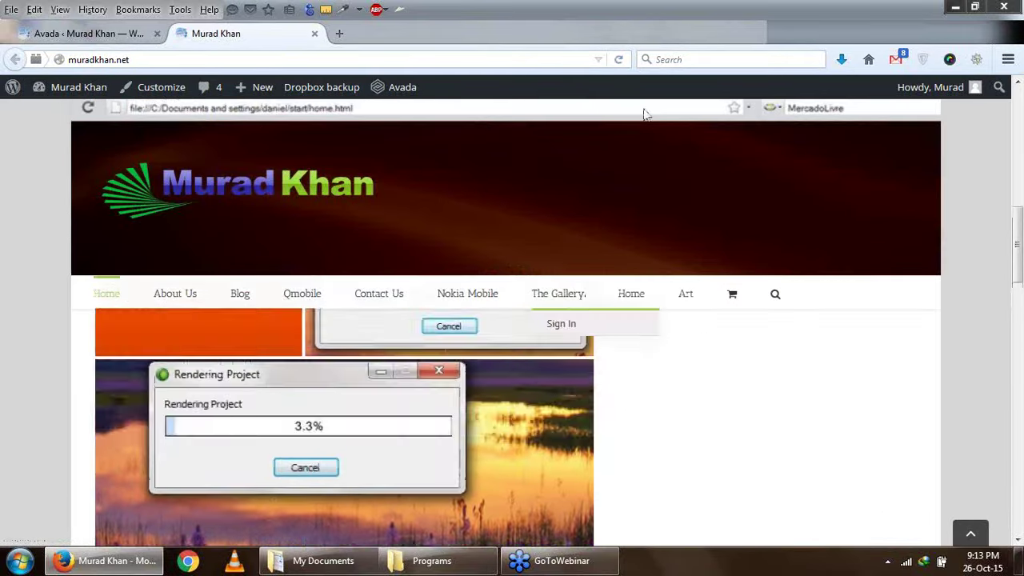
{"action": "left_click", "coordinate": [618, 65]}
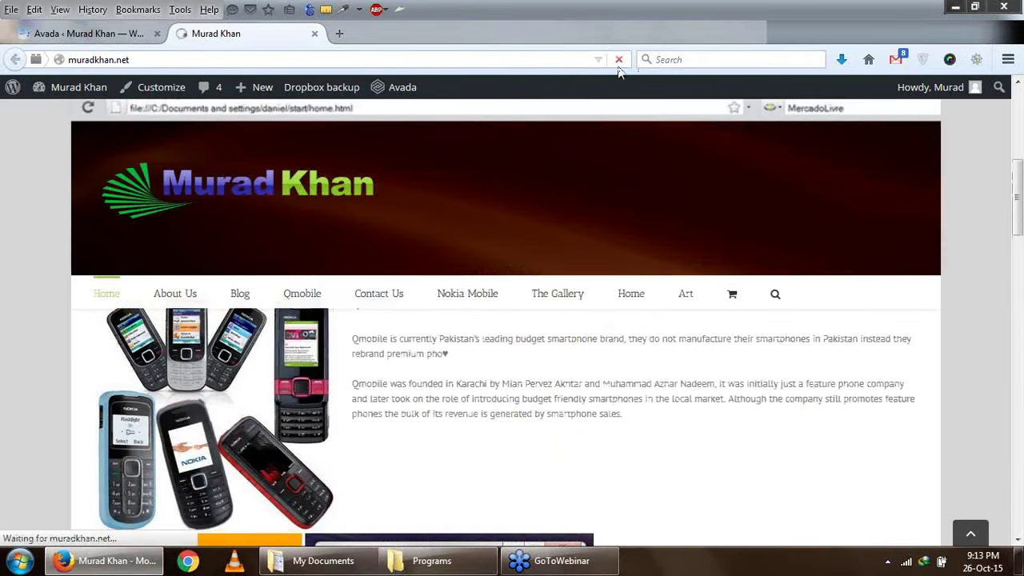
{"action": "left_click", "coordinate": [75, 36]}
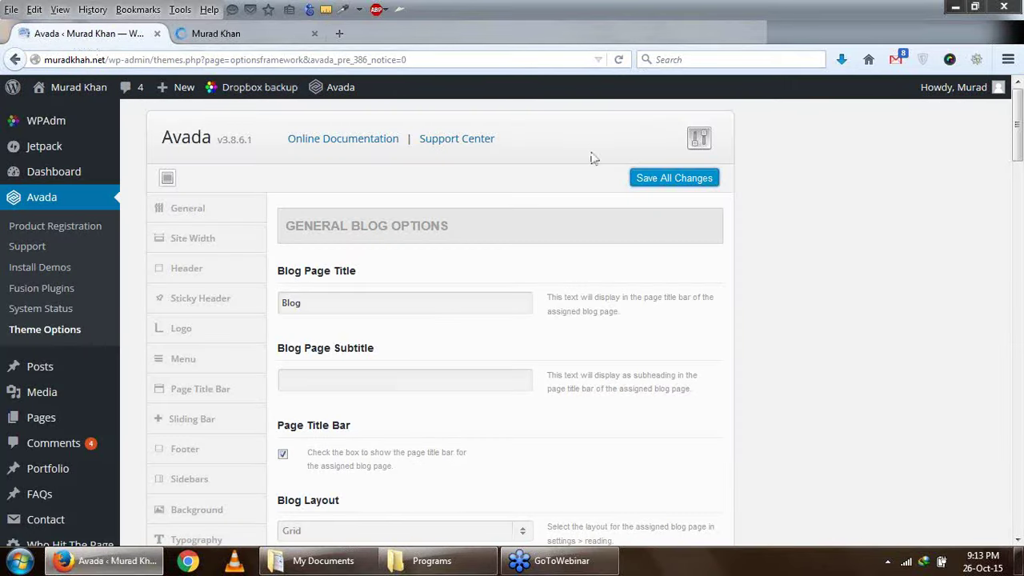
{"action": "left_click", "coordinate": [224, 33]}
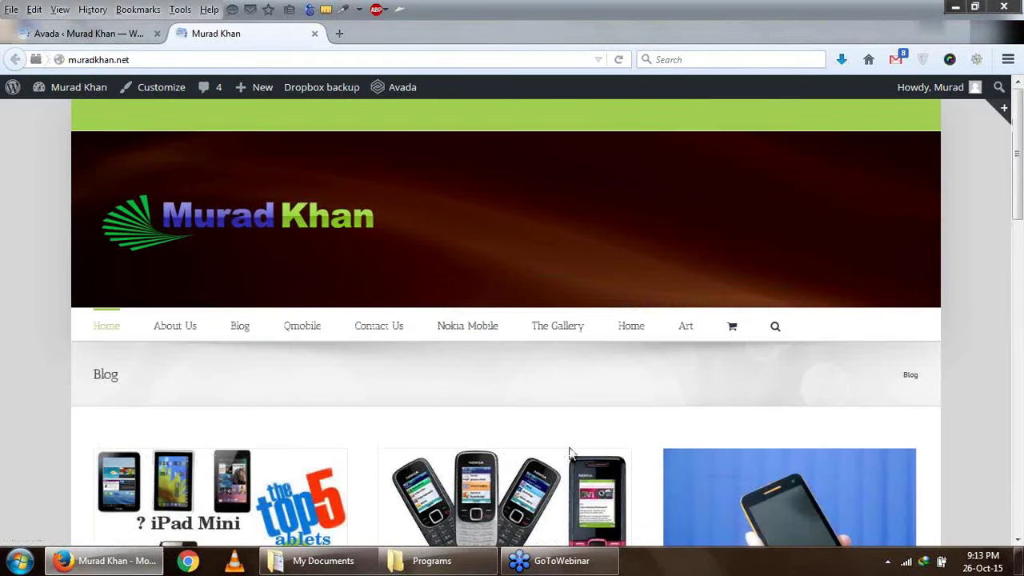
{"action": "scroll", "coordinate": [569, 454], "scroll_direction": "down", "scroll_amount": 15}
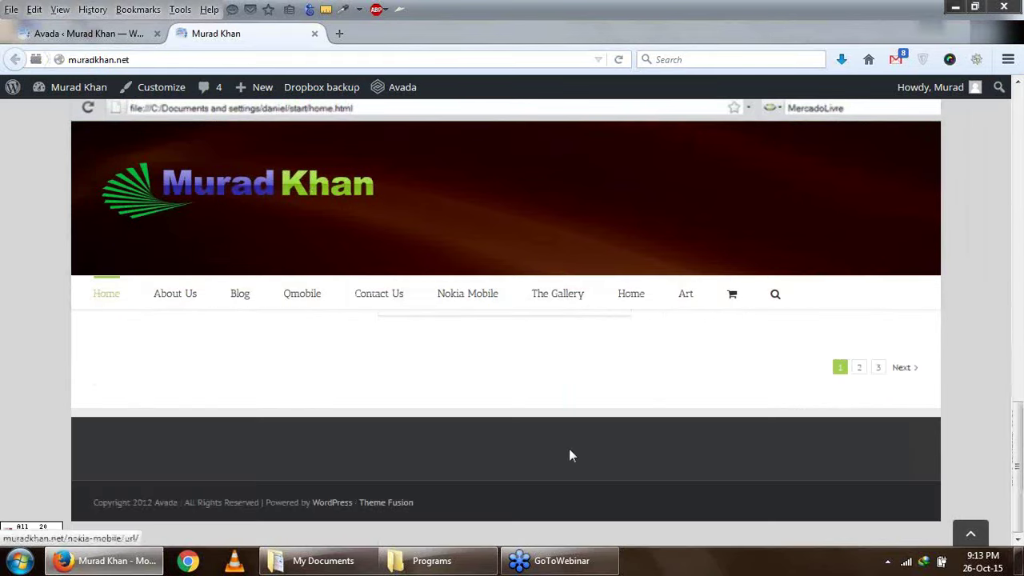
{"action": "scroll", "coordinate": [680, 478], "scroll_direction": "down", "scroll_amount": 3}
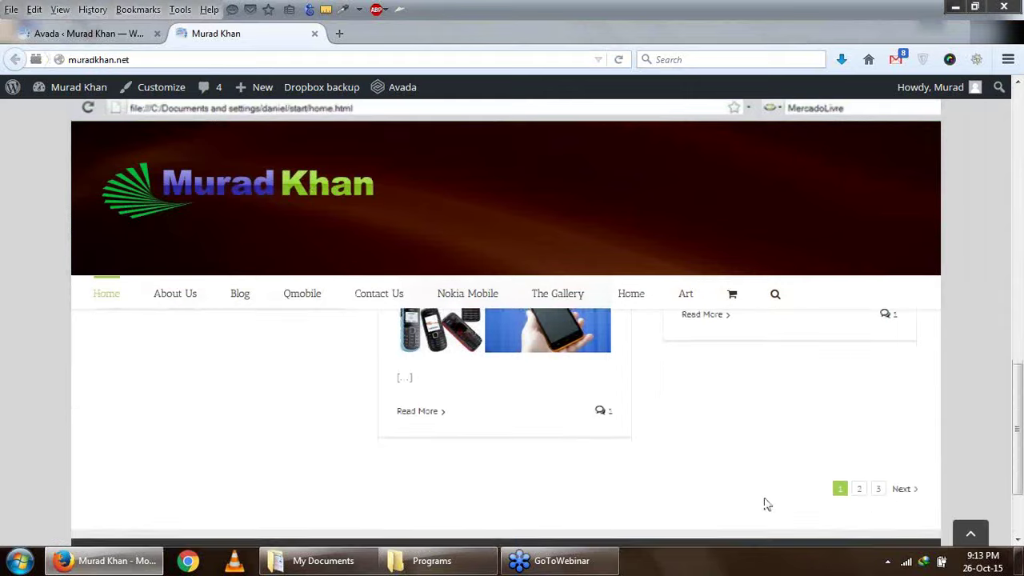
{"action": "scroll", "coordinate": [871, 387], "scroll_direction": "down", "scroll_amount": 2}
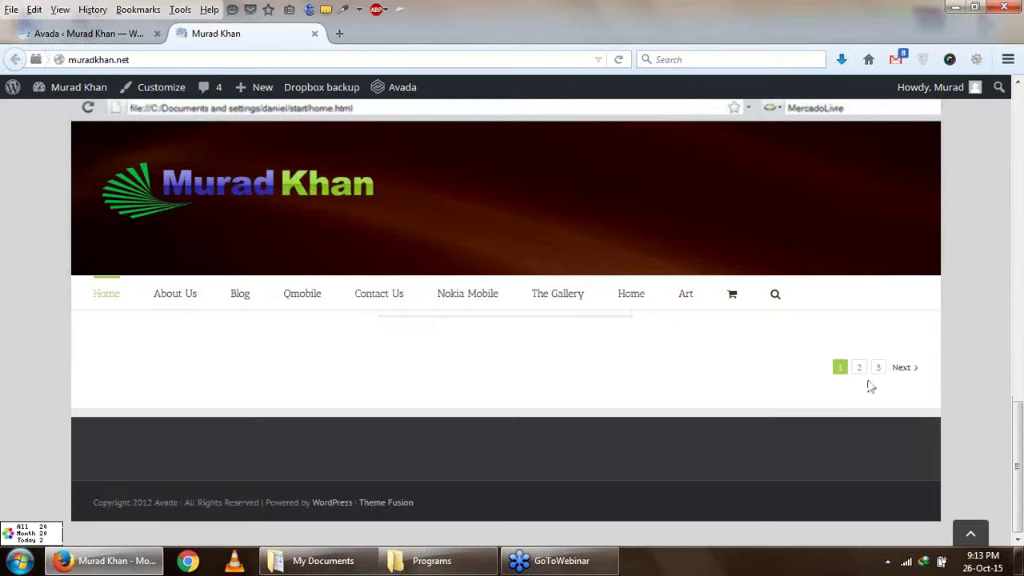
Review the Pagination Type choices in the Blog options and compare them with the page navigation on the home page
{"action": "left_click", "coordinate": [120, 33]}
{"action": "scroll", "coordinate": [404, 384], "scroll_direction": "down", "scroll_amount": 3}
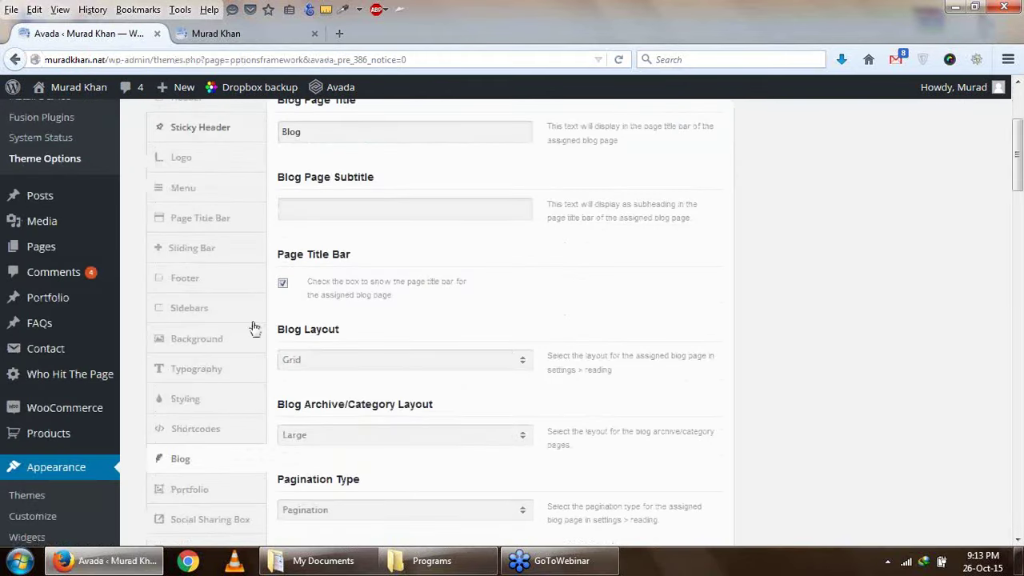
{"action": "left_click", "coordinate": [209, 33]}
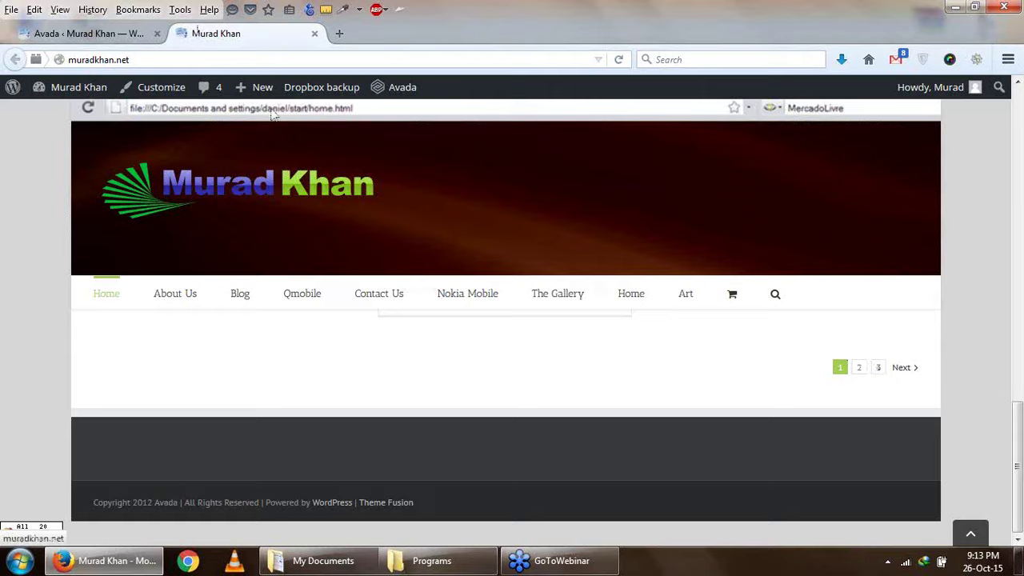
{"action": "left_click", "coordinate": [88, 34]}
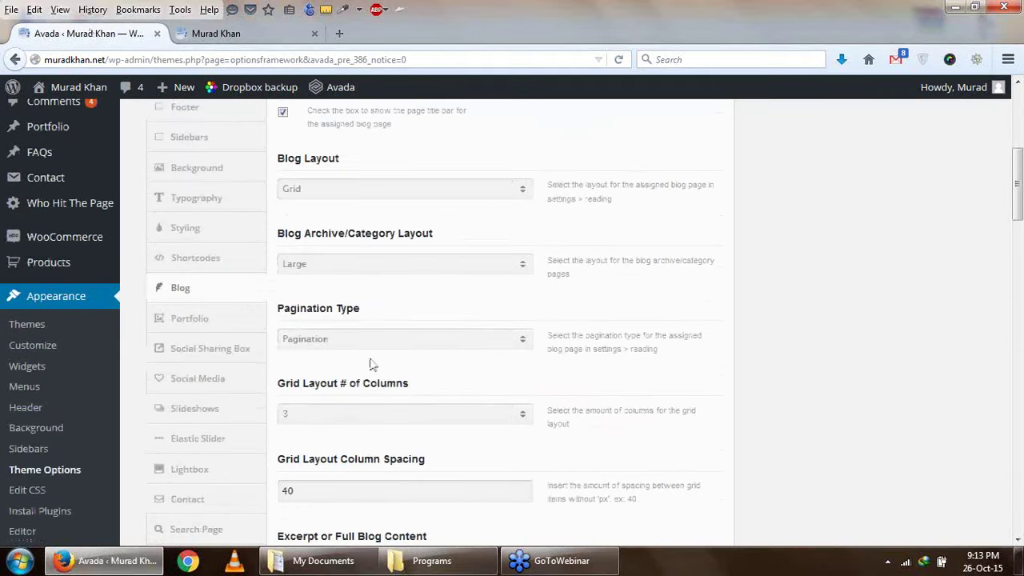
{"action": "left_click", "coordinate": [360, 341]}
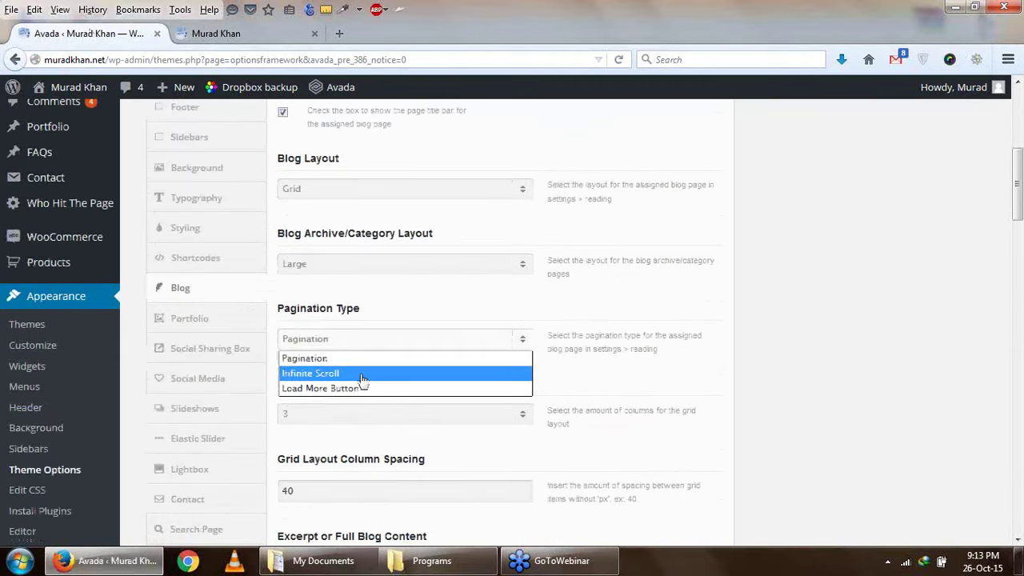
{"action": "left_click", "coordinate": [250, 36]}
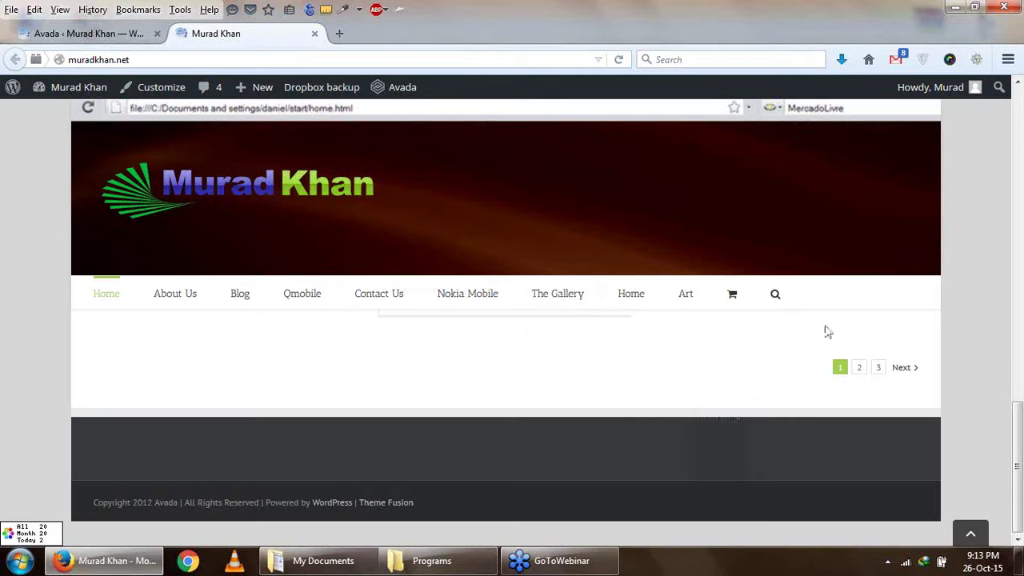
{"action": "scroll", "coordinate": [626, 389], "scroll_direction": "up", "scroll_amount": 5}
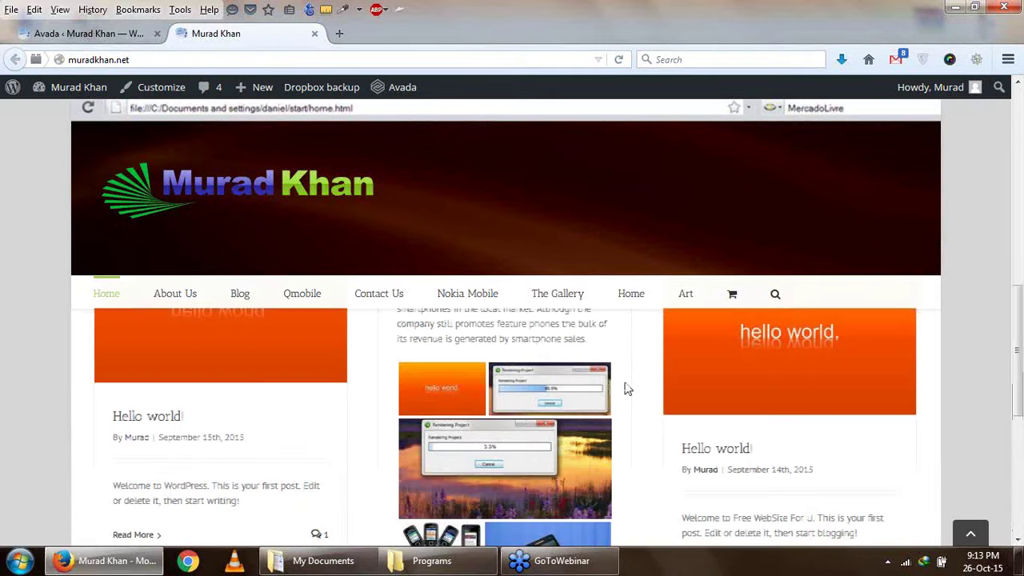
{"action": "scroll", "coordinate": [608, 379], "scroll_direction": "down", "scroll_amount": 4}
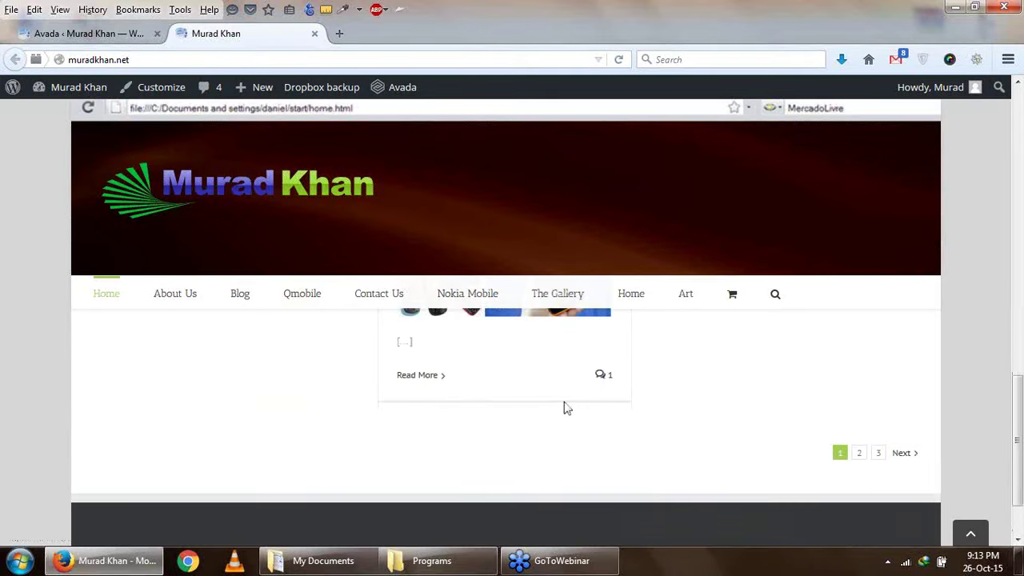
{"action": "scroll", "coordinate": [565, 408], "scroll_direction": "up", "scroll_amount": 4}
{"action": "scroll", "coordinate": [568, 405], "scroll_direction": "down", "scroll_amount": 4}
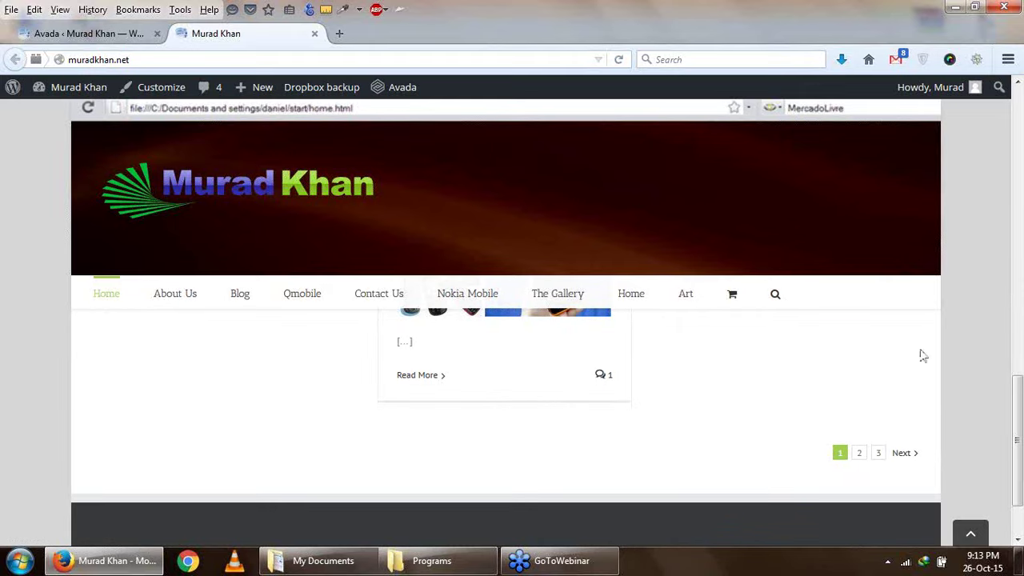
{"action": "left_click", "coordinate": [112, 39]}
{"action": "left_click", "coordinate": [481, 344]}
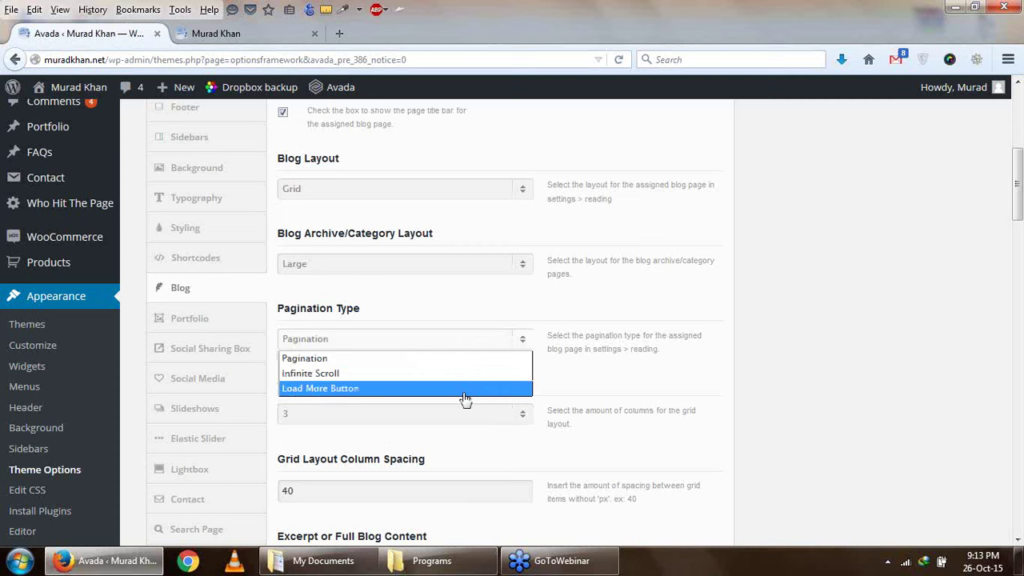
{"action": "left_click", "coordinate": [715, 394]}
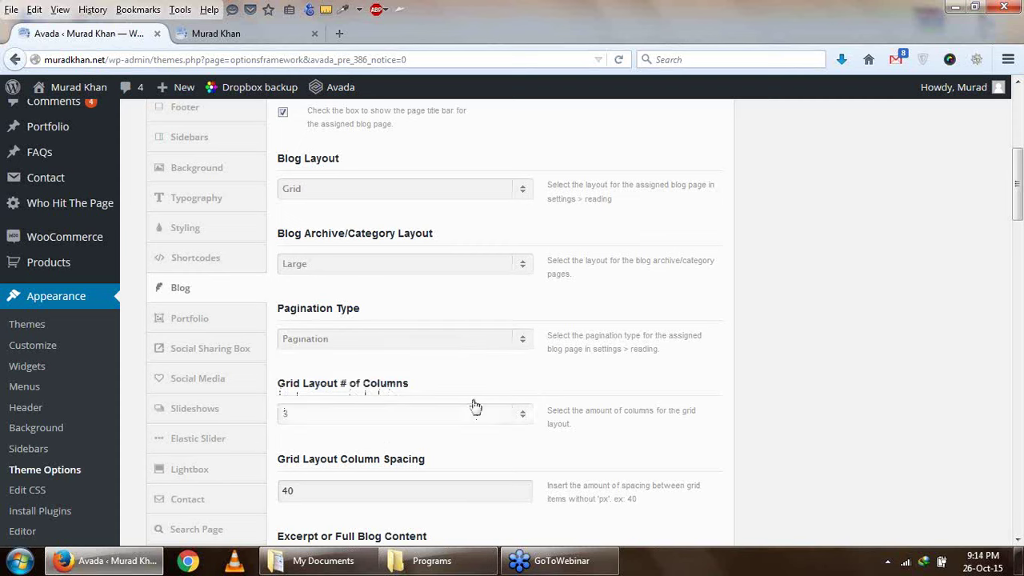
Compare the grid column count with the home page's posts, then examine the column spacing and excerpt settings in the Blog options
{"action": "left_click", "coordinate": [264, 35]}
{"action": "scroll", "coordinate": [446, 409], "scroll_direction": "up", "scroll_amount": 10}
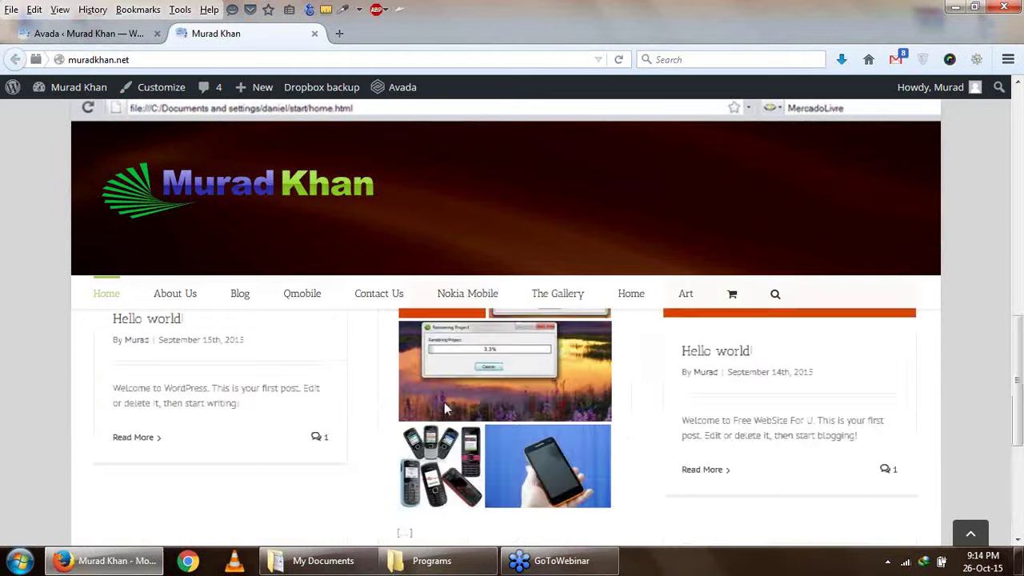
{"action": "left_click", "coordinate": [88, 34]}
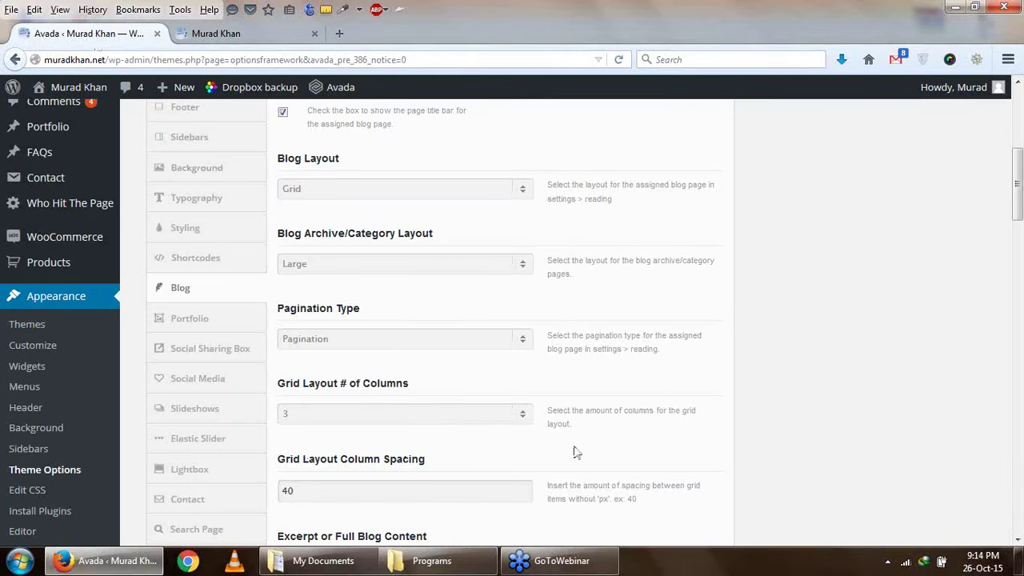
{"action": "scroll", "coordinate": [571, 451], "scroll_direction": "down", "scroll_amount": 2}
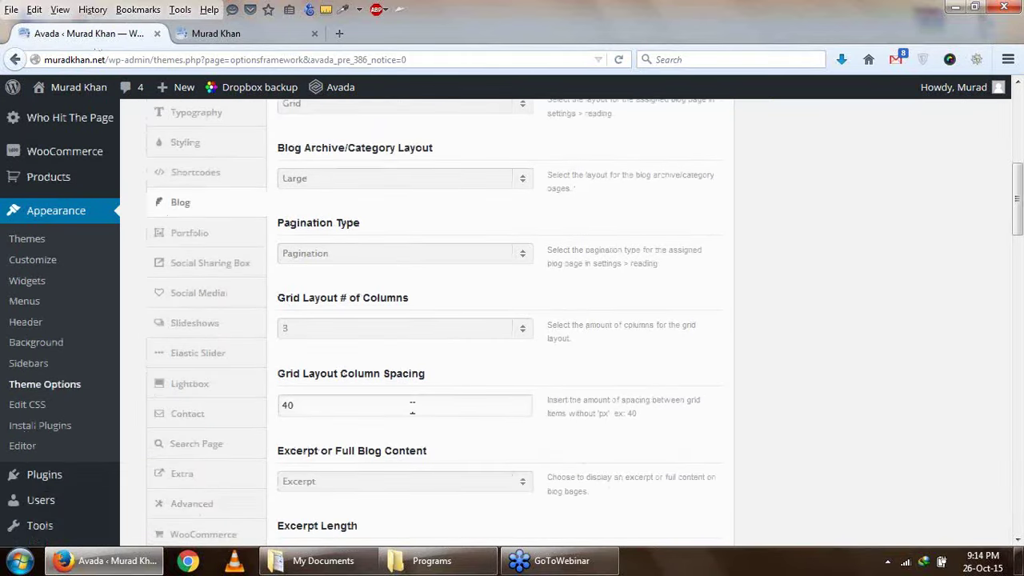
{"action": "scroll", "coordinate": [421, 448], "scroll_direction": "down", "scroll_amount": 6}
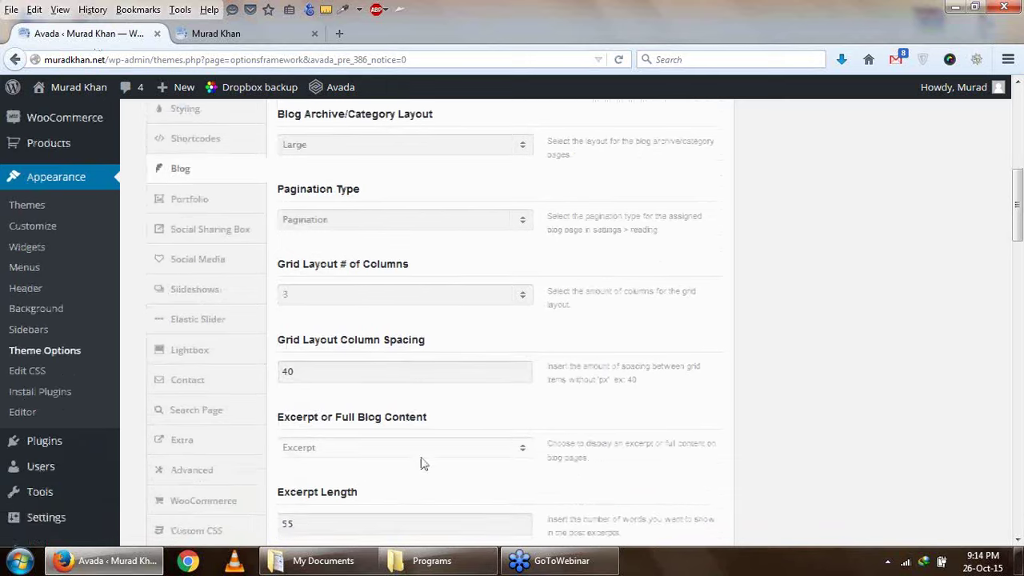
{"action": "scroll", "coordinate": [332, 368], "scroll_direction": "up", "scroll_amount": 2}
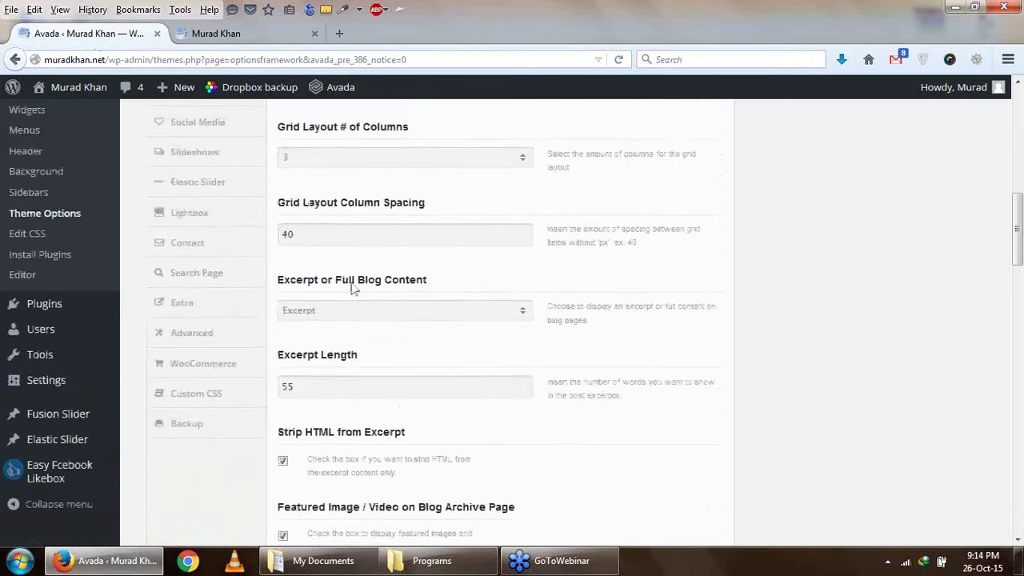
{"action": "scroll", "coordinate": [344, 400], "scroll_direction": "down", "scroll_amount": 3}
{"action": "scroll", "coordinate": [360, 439], "scroll_direction": "up", "scroll_amount": 3}
{"action": "scroll", "coordinate": [360, 439], "scroll_direction": "up", "scroll_amount": 10}
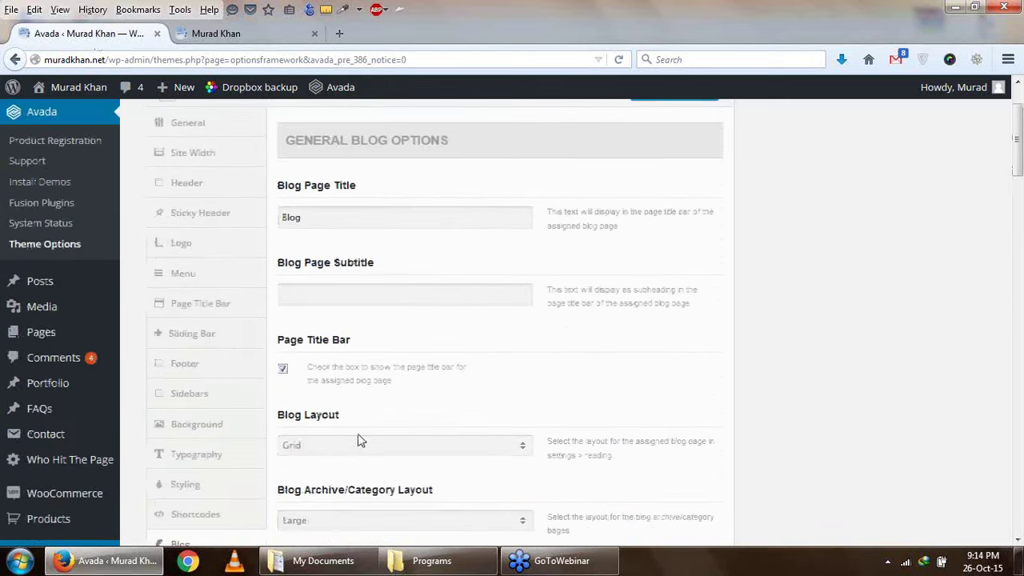
Look through the list of theme option sections, from General down to Backup
{"action": "scroll", "coordinate": [182, 320], "scroll_direction": "down", "scroll_amount": 10}
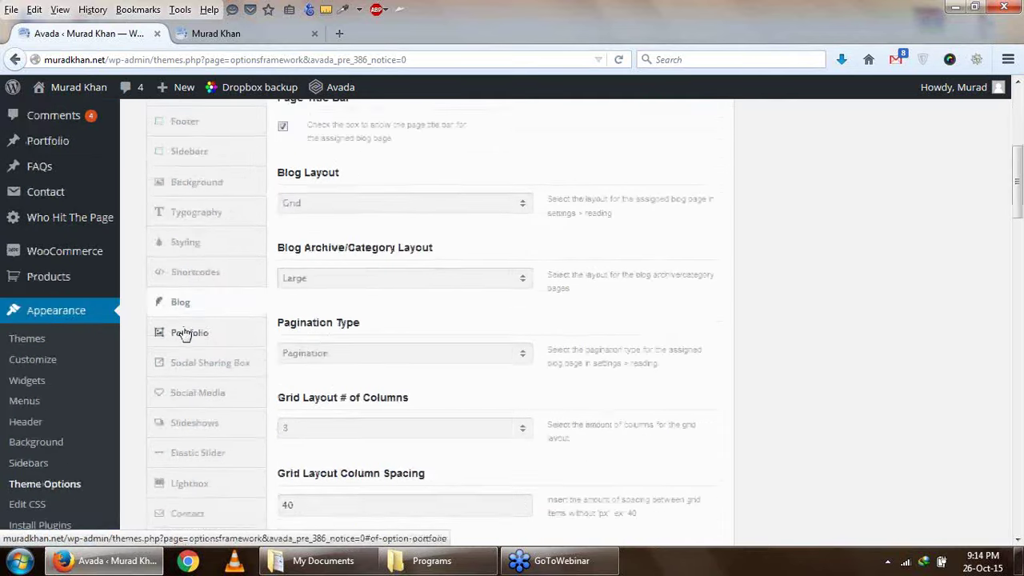
{"action": "scroll", "coordinate": [205, 424], "scroll_direction": "up", "scroll_amount": 7}
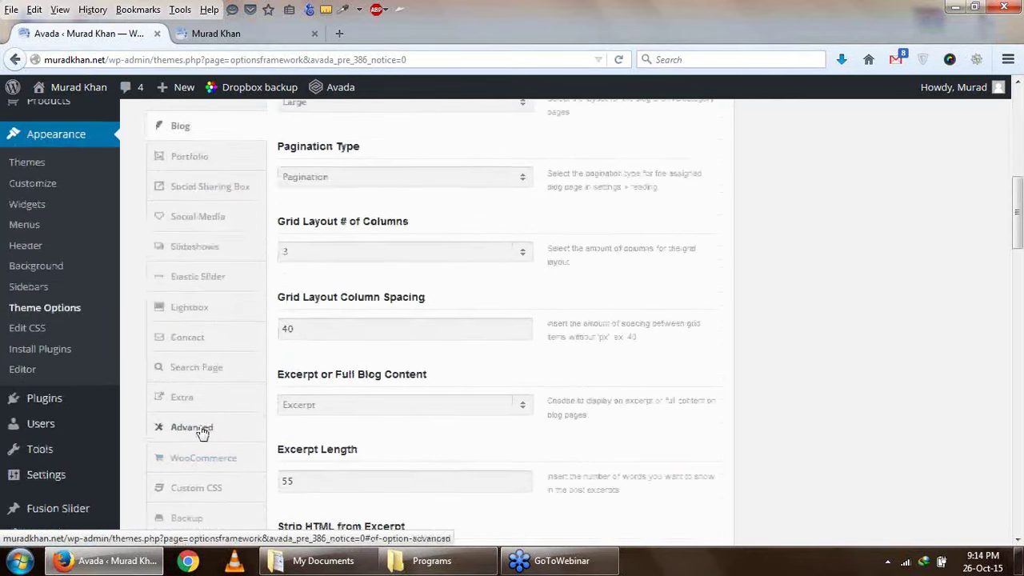
{"action": "scroll", "coordinate": [230, 327], "scroll_direction": "up", "scroll_amount": 4}
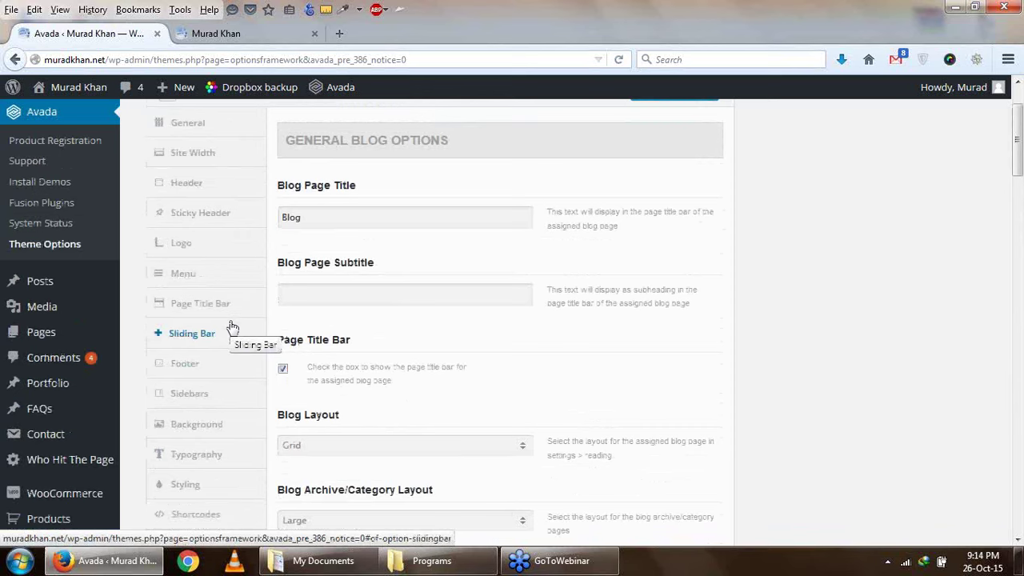
{"action": "scroll", "coordinate": [232, 328], "scroll_direction": "up", "scroll_amount": 2}
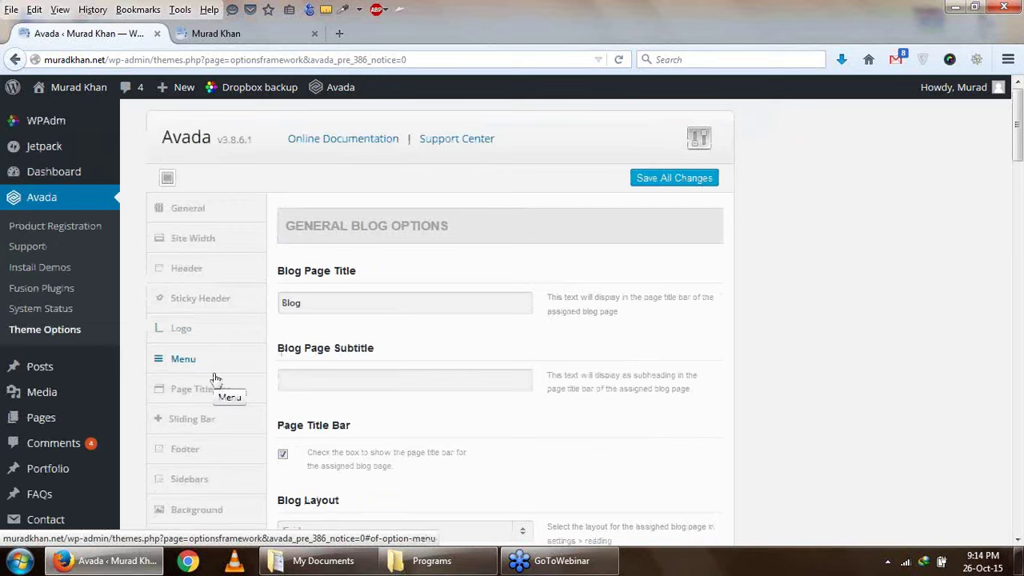
{"action": "scroll", "coordinate": [215, 380], "scroll_direction": "down", "scroll_amount": 2}
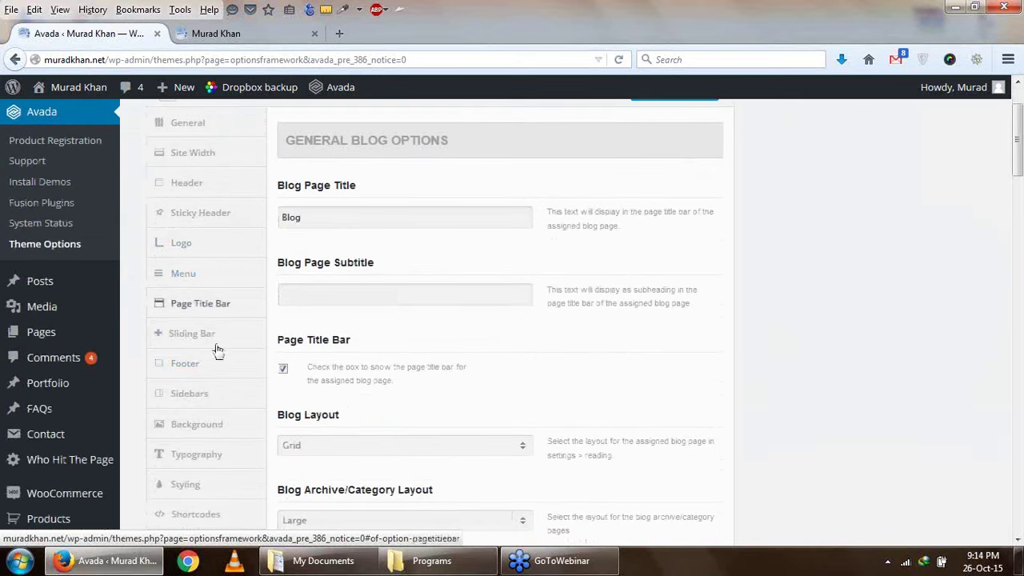
{"action": "scroll", "coordinate": [211, 372], "scroll_direction": "down", "scroll_amount": 1}
{"action": "scroll", "coordinate": [212, 374], "scroll_direction": "up", "scroll_amount": 3}
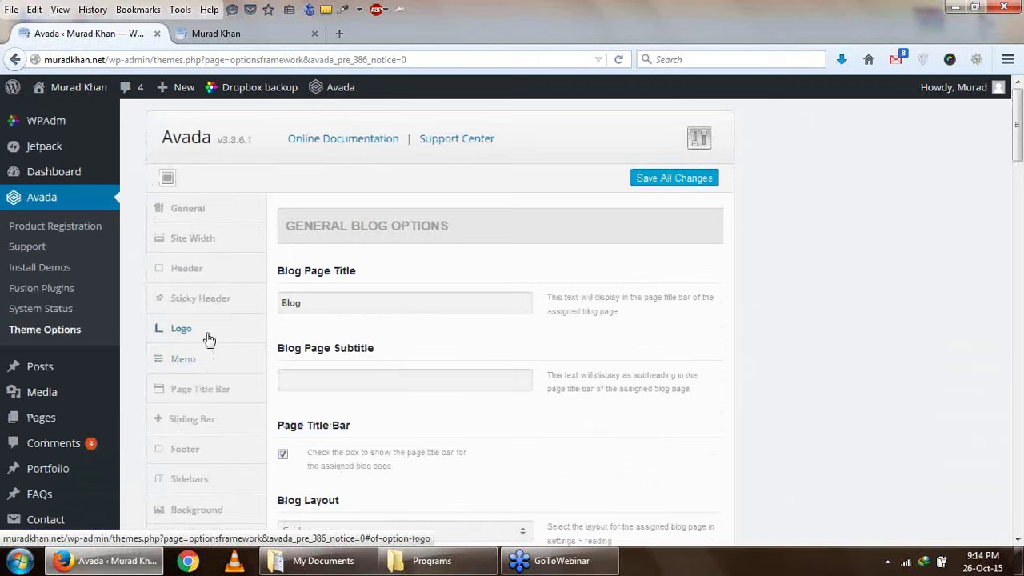
{"action": "scroll", "coordinate": [240, 388], "scroll_direction": "down", "scroll_amount": 2}
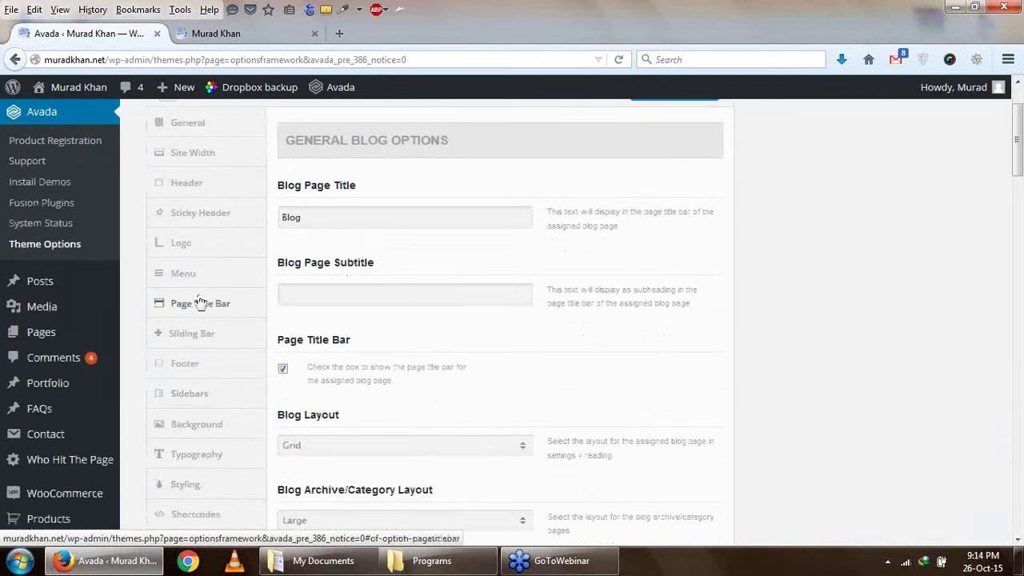
Open the Menu section of the theme options, check the live home page, and return to the theme options
{"action": "left_click", "coordinate": [187, 278]}
{"action": "scroll", "coordinate": [503, 291], "scroll_direction": "up", "scroll_amount": 2}
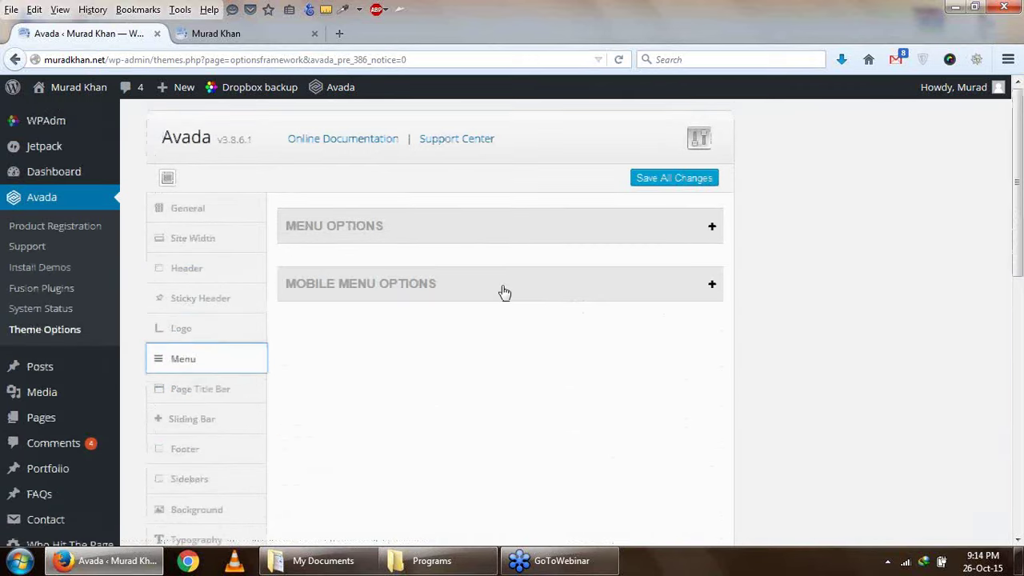
{"action": "key", "text": "ctrl+Tab"}
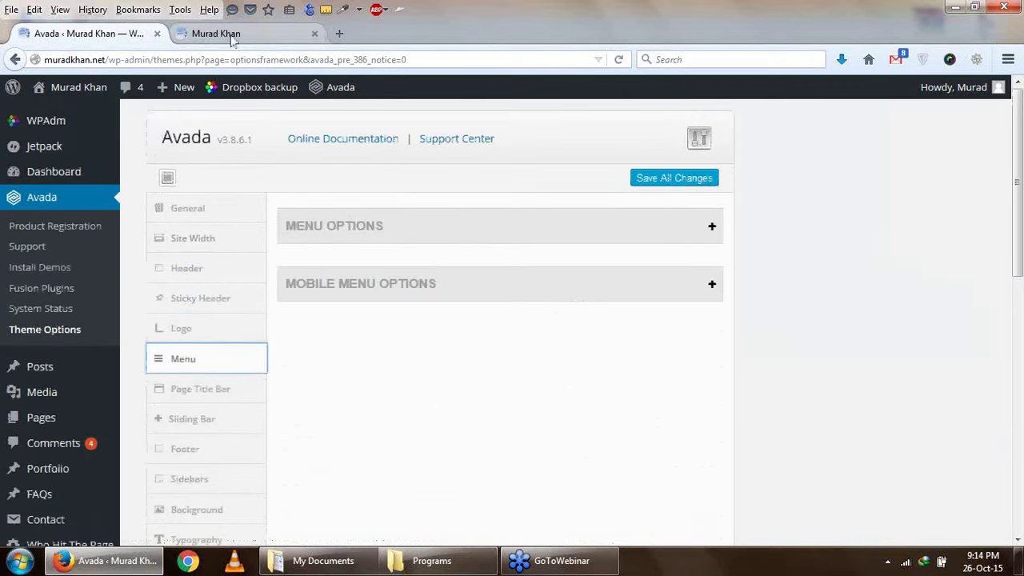
{"action": "scroll", "coordinate": [756, 320], "scroll_direction": "down", "scroll_amount": 5}
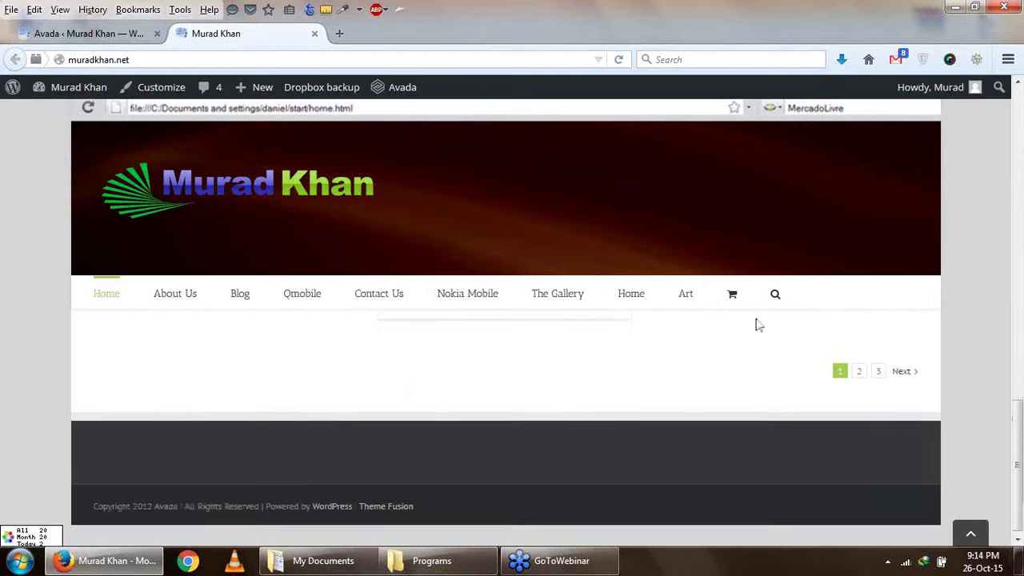
{"action": "left_click", "coordinate": [112, 35]}
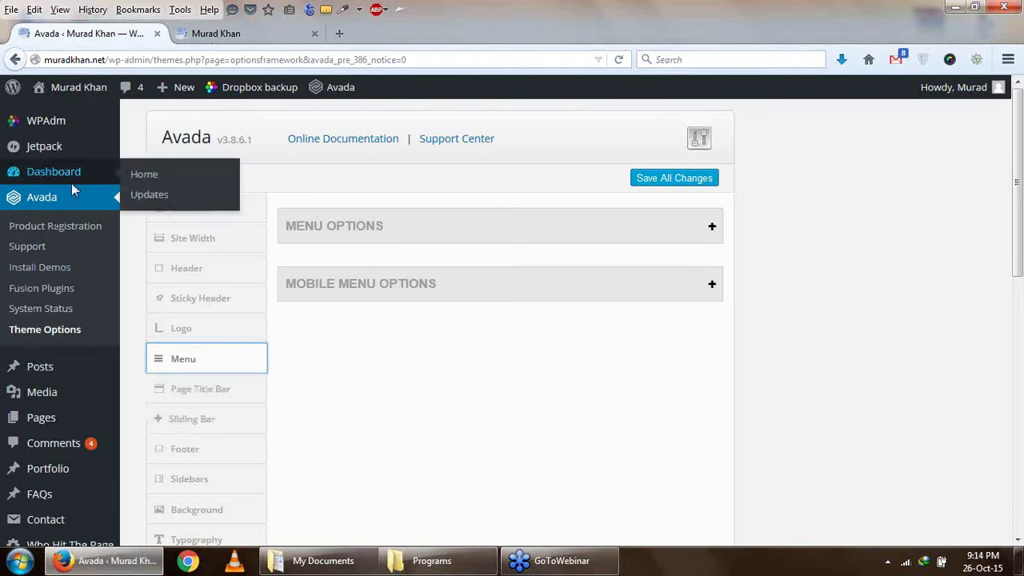
Glance at the live home page, then open the list of all site pages in a separate browser tab
{"action": "left_click", "coordinate": [272, 39]}
{"action": "scroll", "coordinate": [473, 356], "scroll_direction": "up", "scroll_amount": 3}
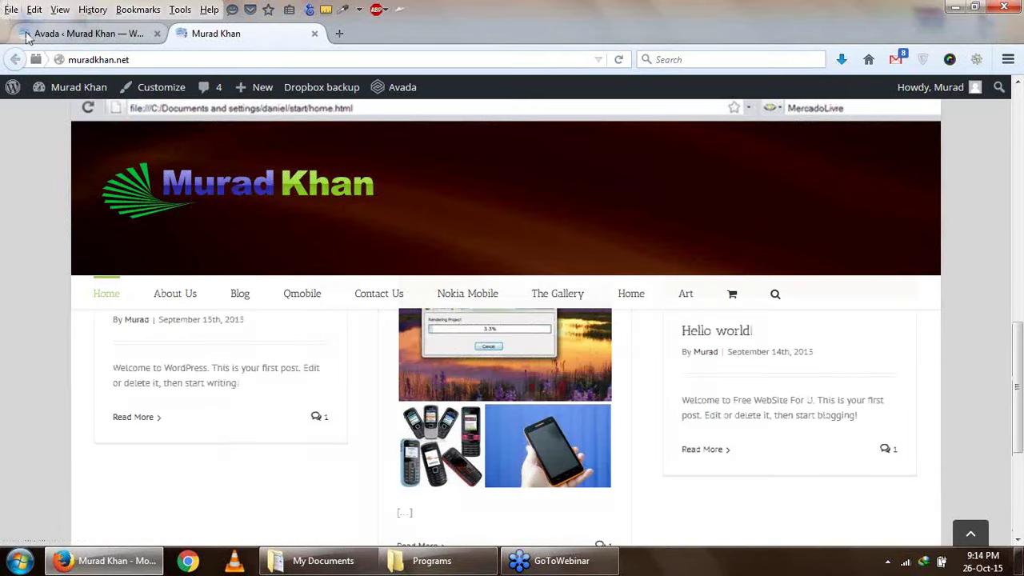
{"action": "left_click", "coordinate": [27, 37]}
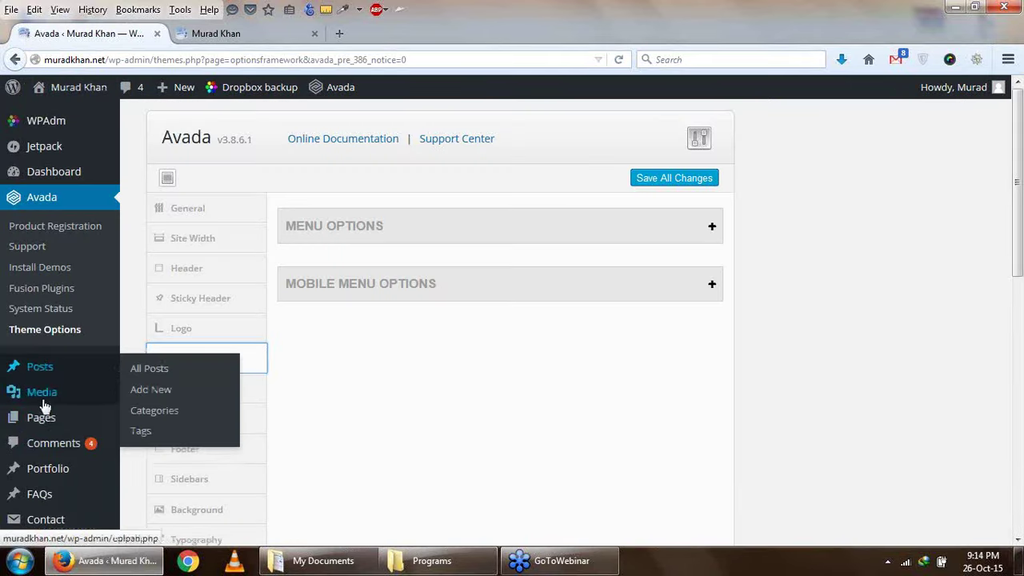
{"action": "mouse_move", "coordinate": [46, 419]}
{"action": "right_click", "coordinate": [137, 424]}
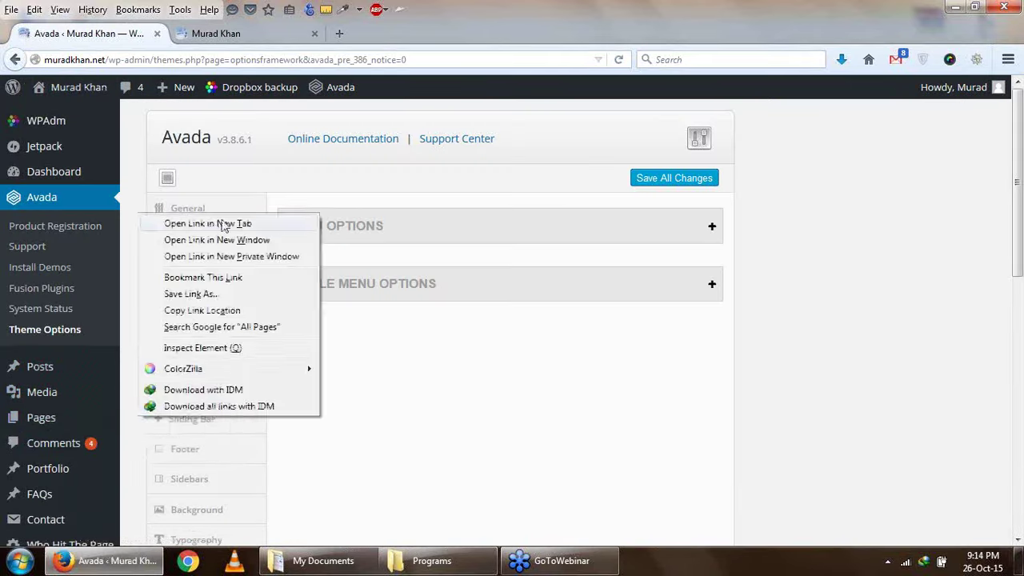
{"action": "left_click", "coordinate": [192, 222]}
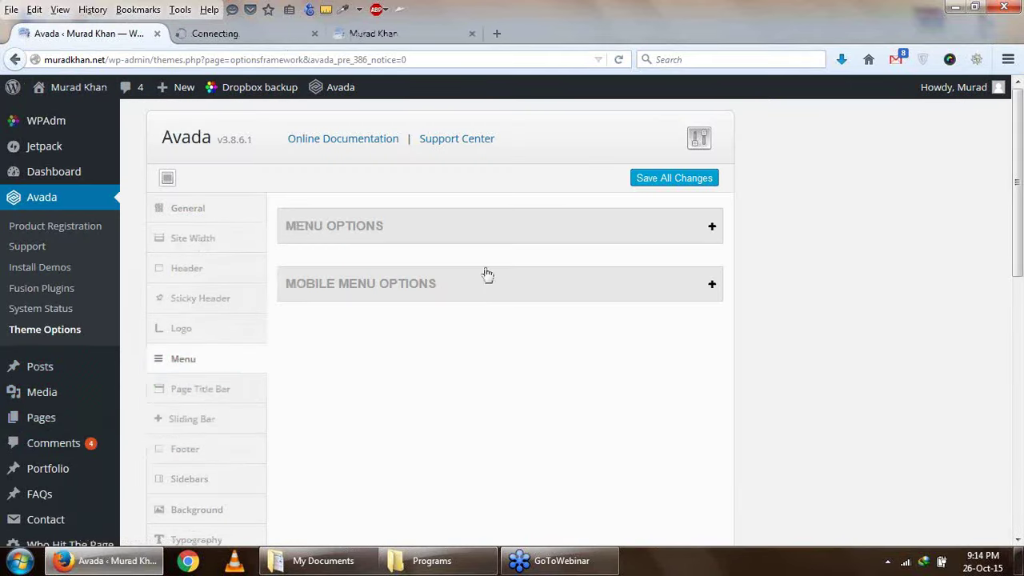
{"action": "left_click", "coordinate": [272, 40]}
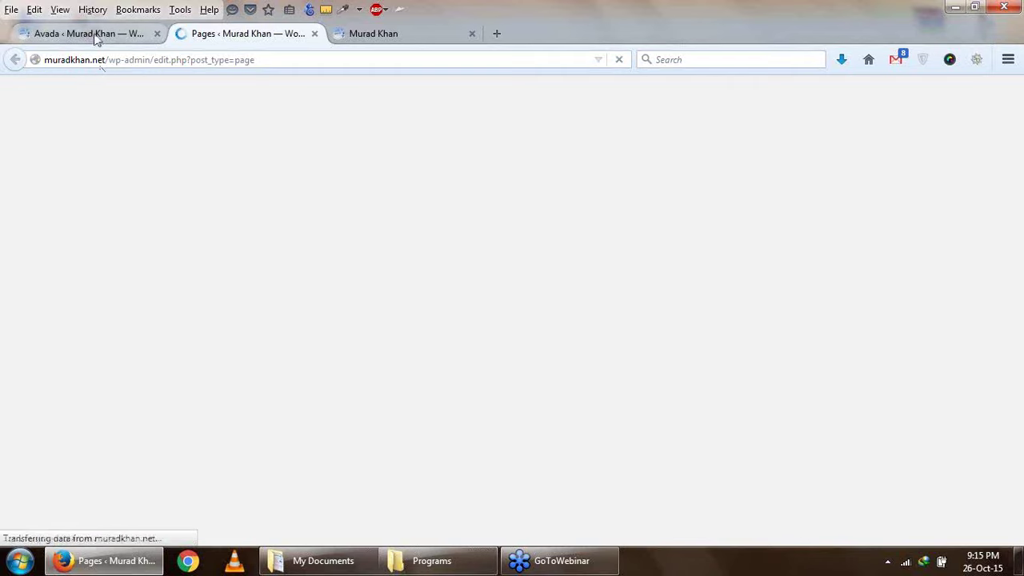
From the theme options page, open the site's Reading settings in a separate browser tab and switch to it
{"action": "left_click", "coordinate": [94, 36]}
{"action": "mouse_move", "coordinate": [94, 387]}
{"action": "scroll", "coordinate": [94, 387], "scroll_direction": "down", "scroll_amount": 4}
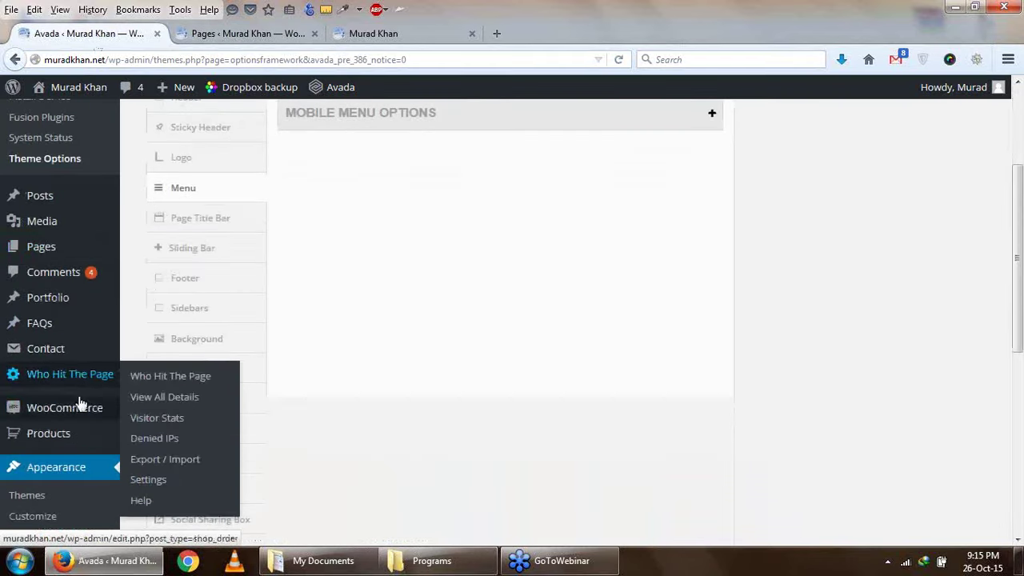
{"action": "scroll", "coordinate": [43, 498], "scroll_direction": "down", "scroll_amount": 1}
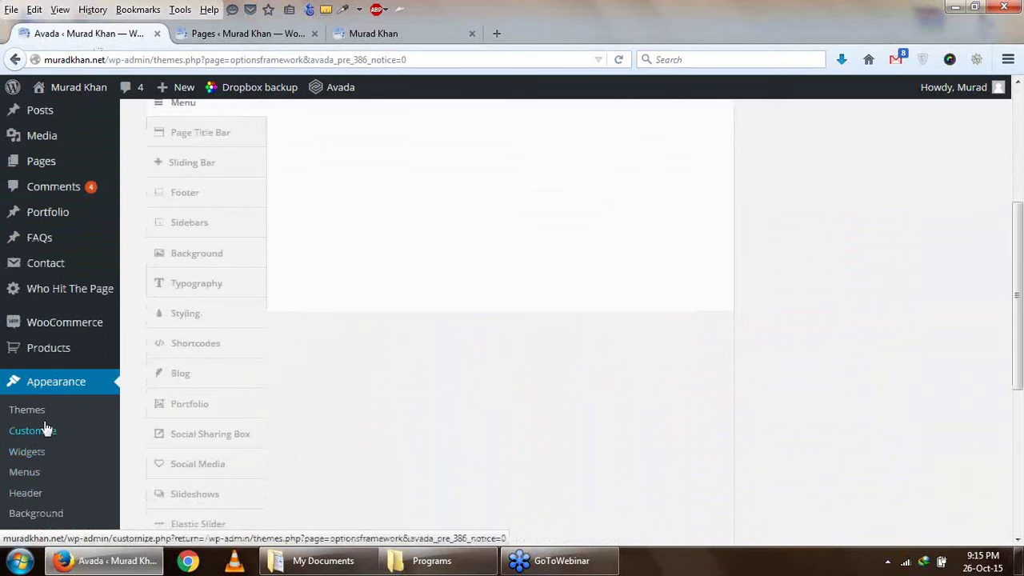
{"action": "scroll", "coordinate": [40, 392], "scroll_direction": "down", "scroll_amount": 7}
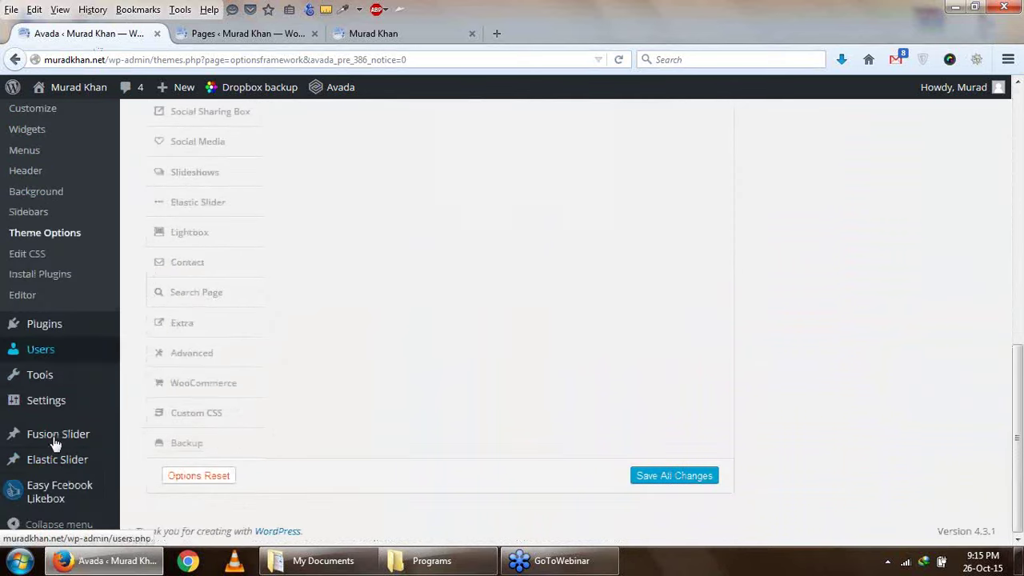
{"action": "mouse_move", "coordinate": [42, 402]}
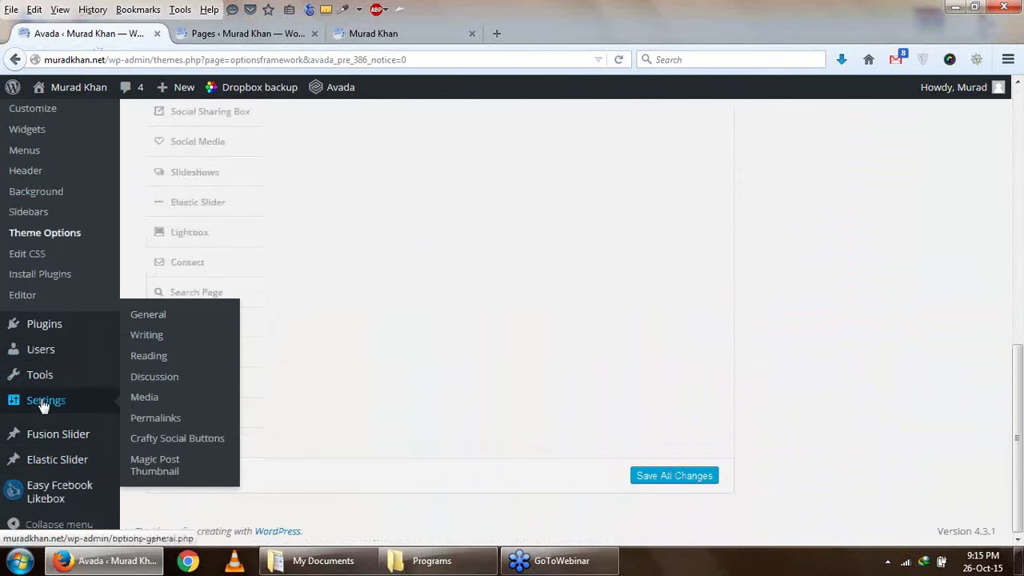
{"action": "right_click", "coordinate": [147, 340]}
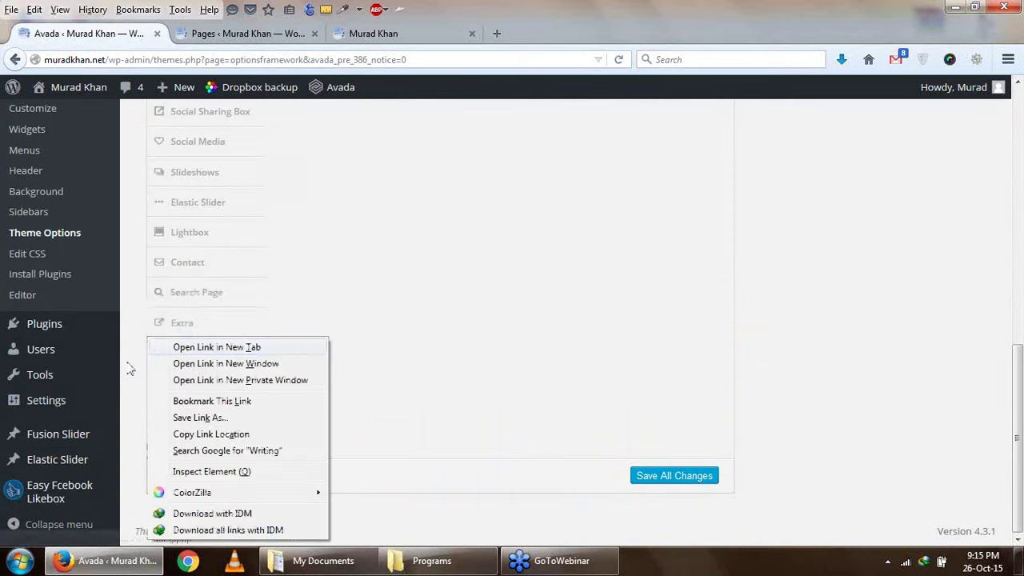
{"action": "right_click", "coordinate": [140, 357]}
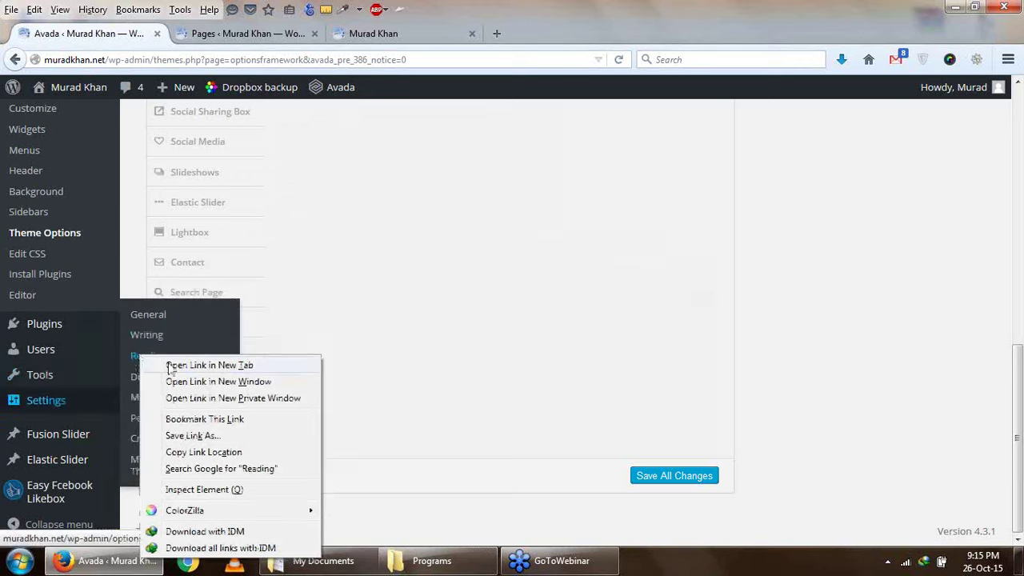
{"action": "left_click", "coordinate": [166, 364]}
{"action": "scroll", "coordinate": [391, 277], "scroll_direction": "up", "scroll_amount": 7}
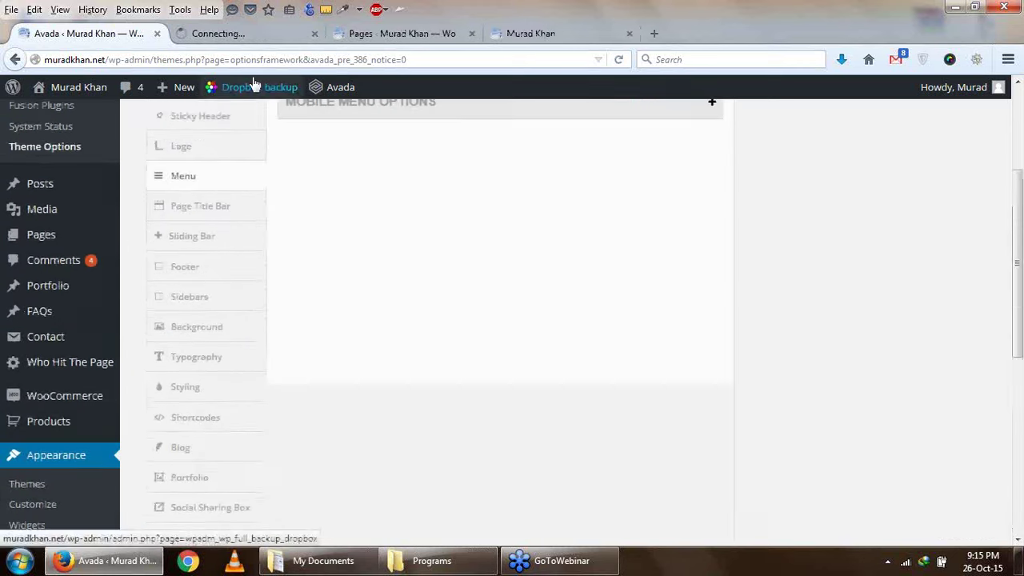
{"action": "left_click", "coordinate": [231, 35]}
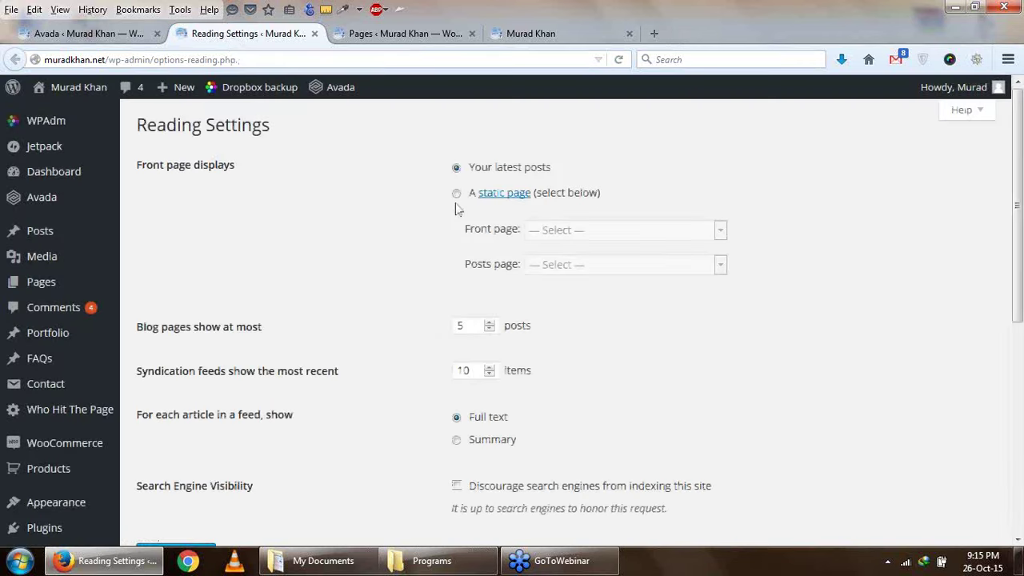
Set the front page to display a static page, choose Home as the front page, and save the Reading settings
{"action": "left_click", "coordinate": [455, 202]}
{"action": "left_click", "coordinate": [628, 232]}
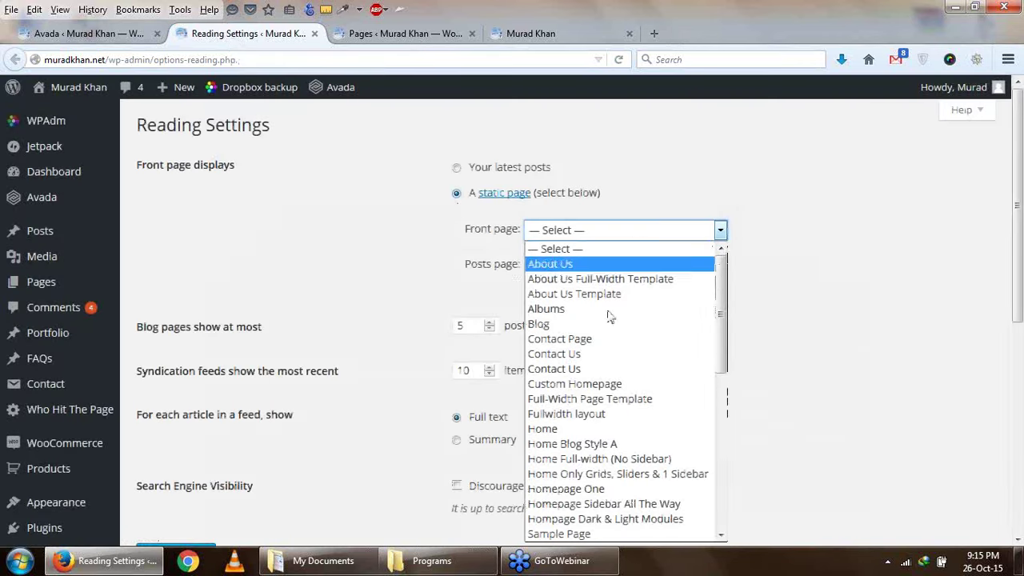
{"action": "left_click", "coordinate": [635, 429]}
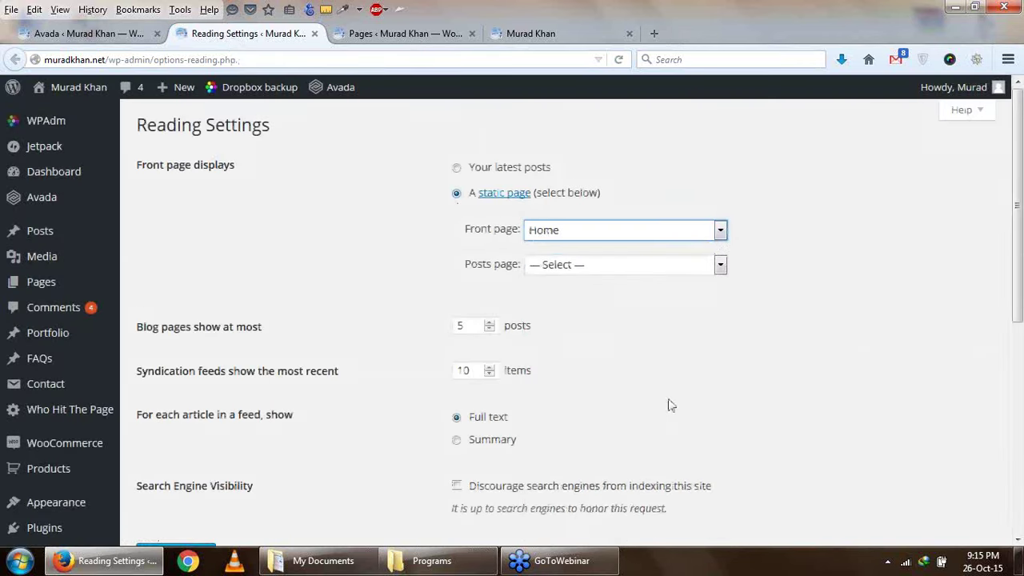
{"action": "scroll", "coordinate": [669, 405], "scroll_direction": "down", "scroll_amount": 5}
{"action": "left_click", "coordinate": [178, 174]}
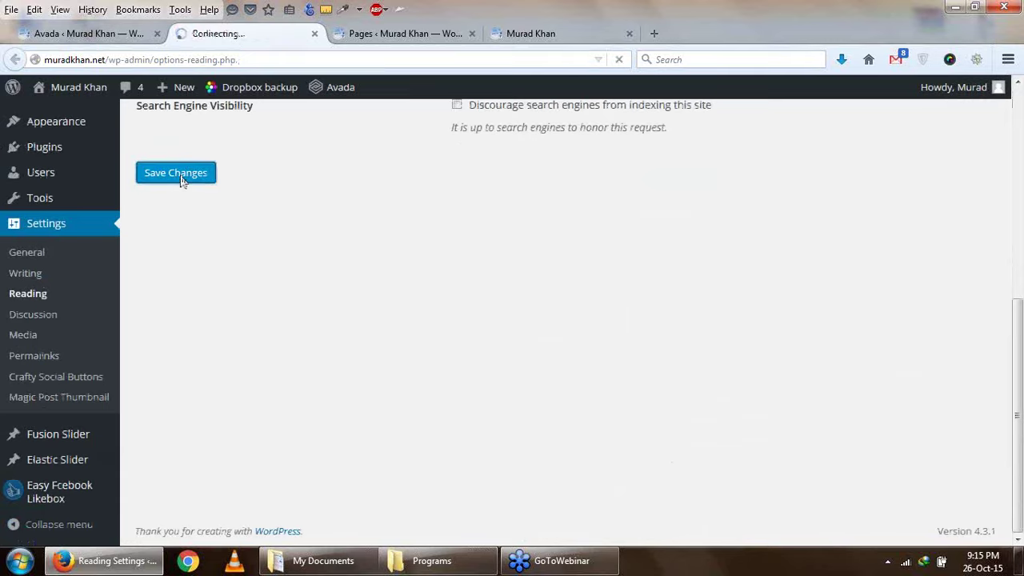
Find the Home page in the pages list and open it for editing
{"action": "left_click", "coordinate": [404, 34]}
{"action": "scroll", "coordinate": [221, 384], "scroll_direction": "down", "scroll_amount": 5}
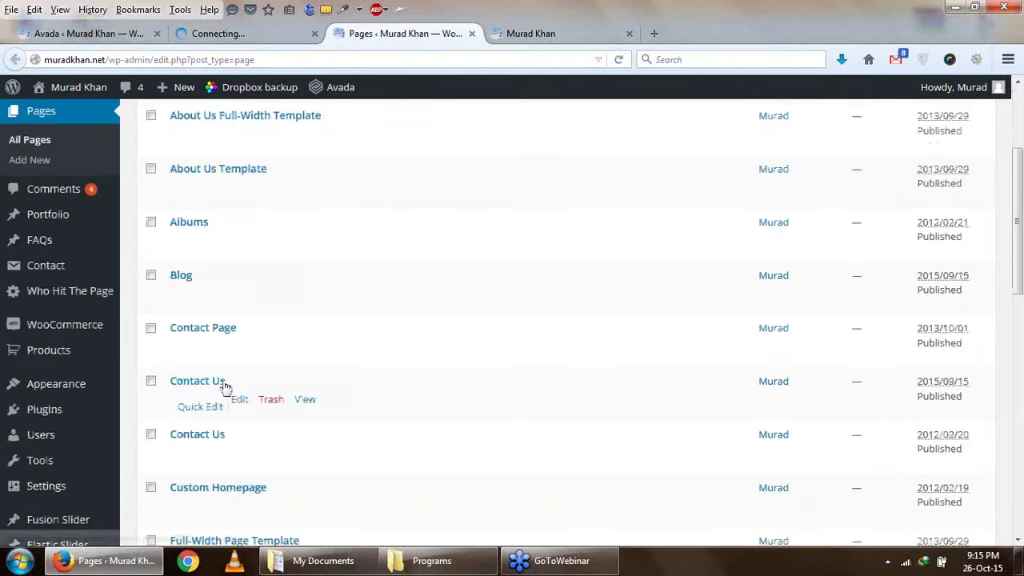
{"action": "scroll", "coordinate": [186, 414], "scroll_direction": "down", "scroll_amount": 5}
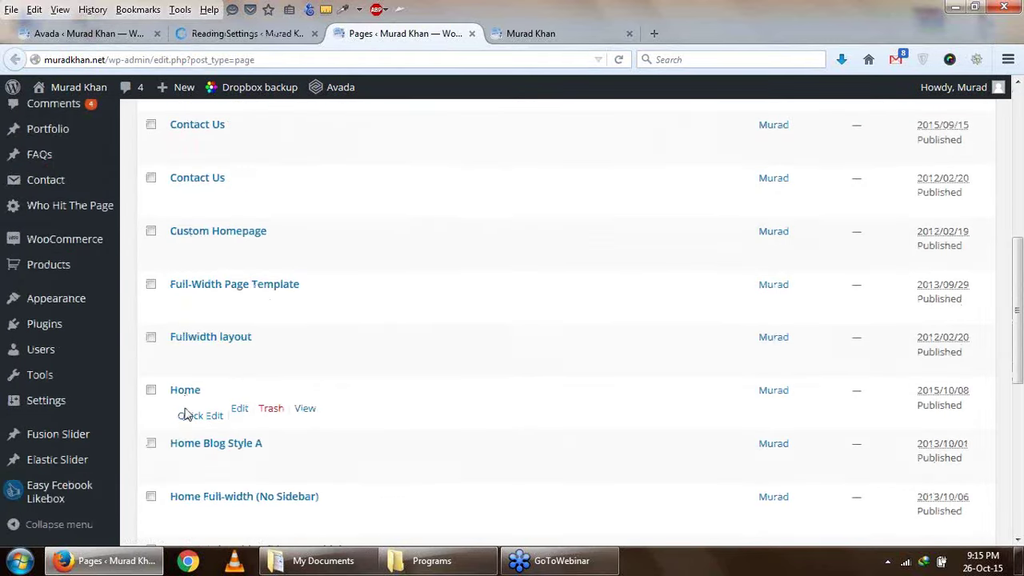
{"action": "left_click", "coordinate": [239, 409]}
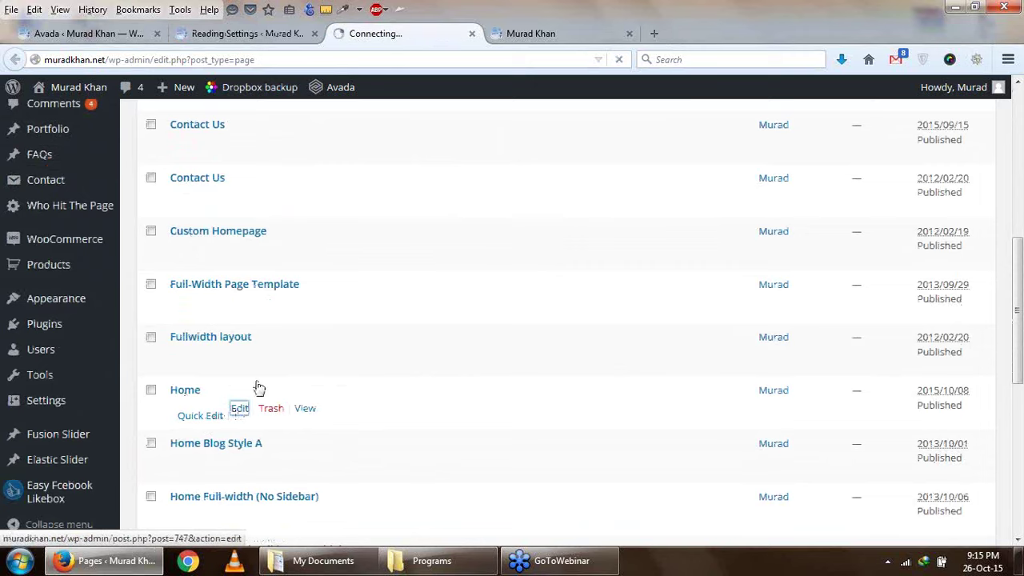
Examine the live home page from the navigation menu down to the footer, including its large image
{"action": "left_click", "coordinate": [582, 32]}
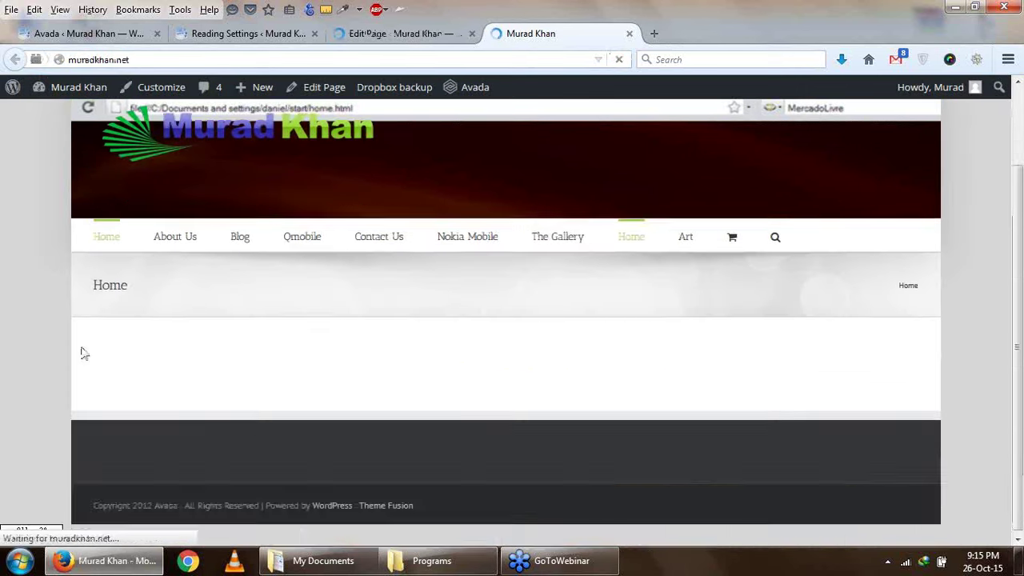
{"action": "scroll", "coordinate": [700, 336], "scroll_direction": "down", "scroll_amount": 10}
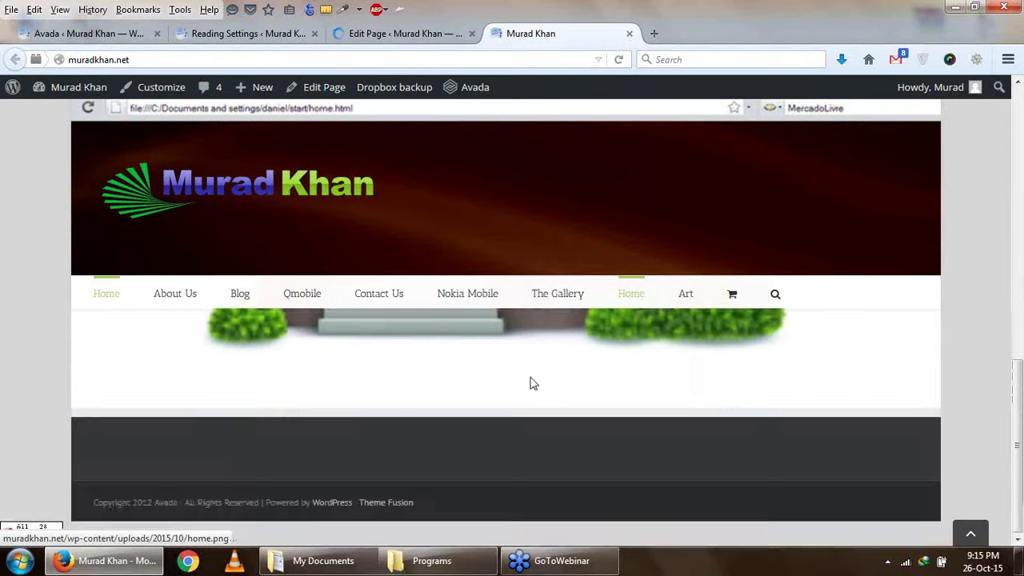
{"action": "scroll", "coordinate": [343, 372], "scroll_direction": "up", "scroll_amount": 5}
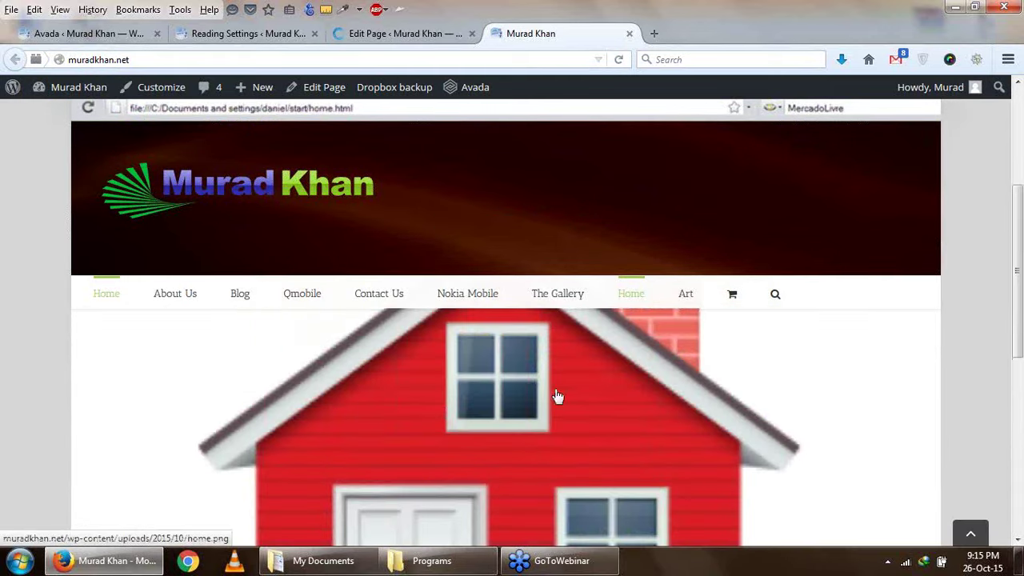
{"action": "scroll", "coordinate": [775, 369], "scroll_direction": "down", "scroll_amount": 5}
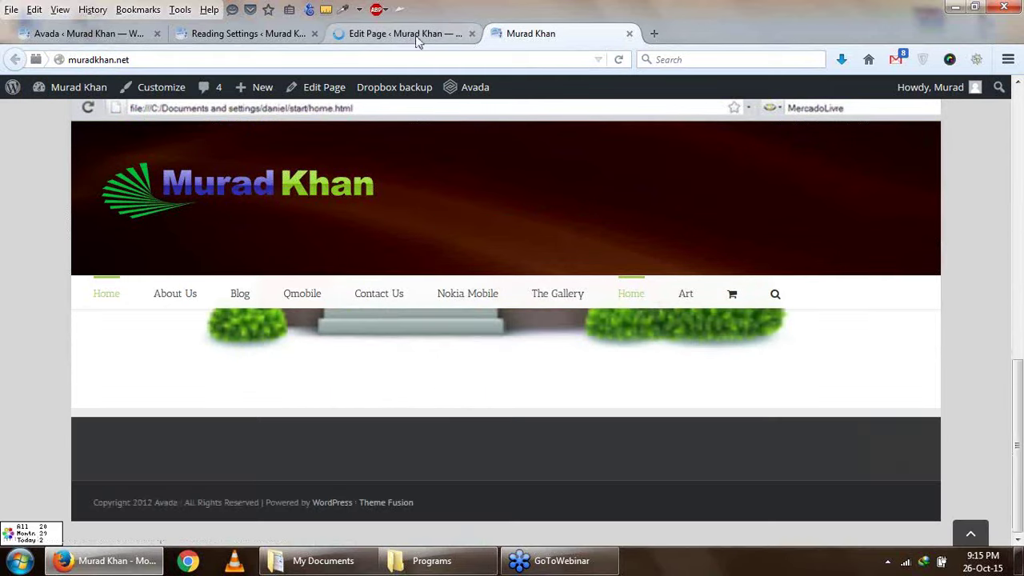
{"action": "scroll", "coordinate": [485, 320], "scroll_direction": "up", "scroll_amount": 5}
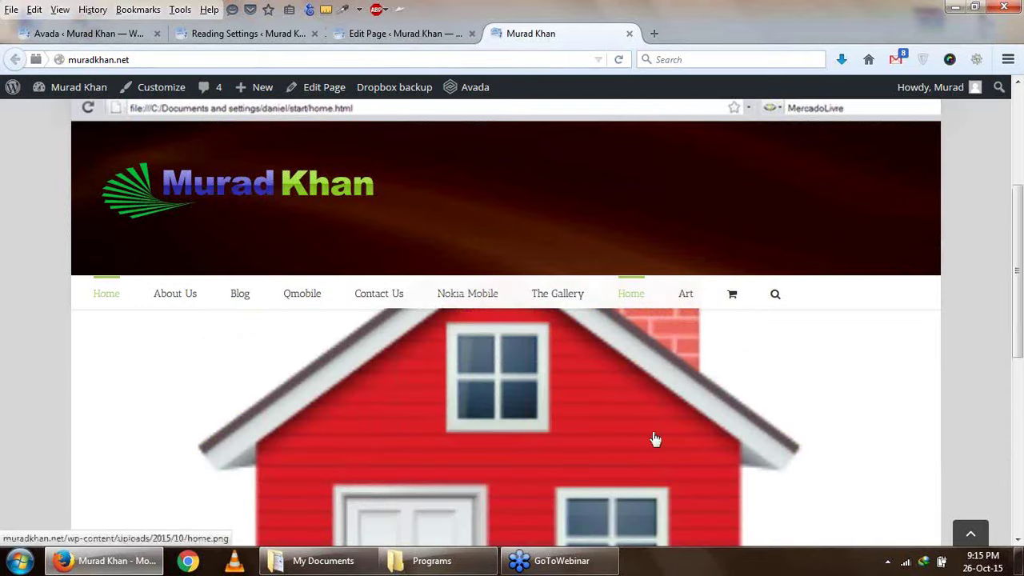
Remove the featured image from the Home page, update the page, and reload the live home page
{"action": "left_click", "coordinate": [460, 36]}
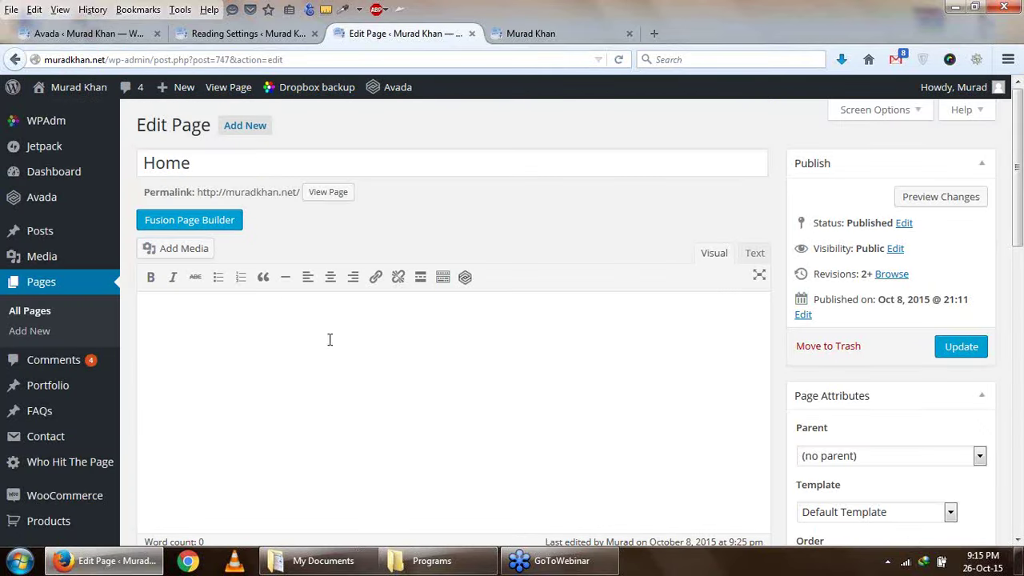
{"action": "scroll", "coordinate": [876, 382], "scroll_direction": "down", "scroll_amount": 10}
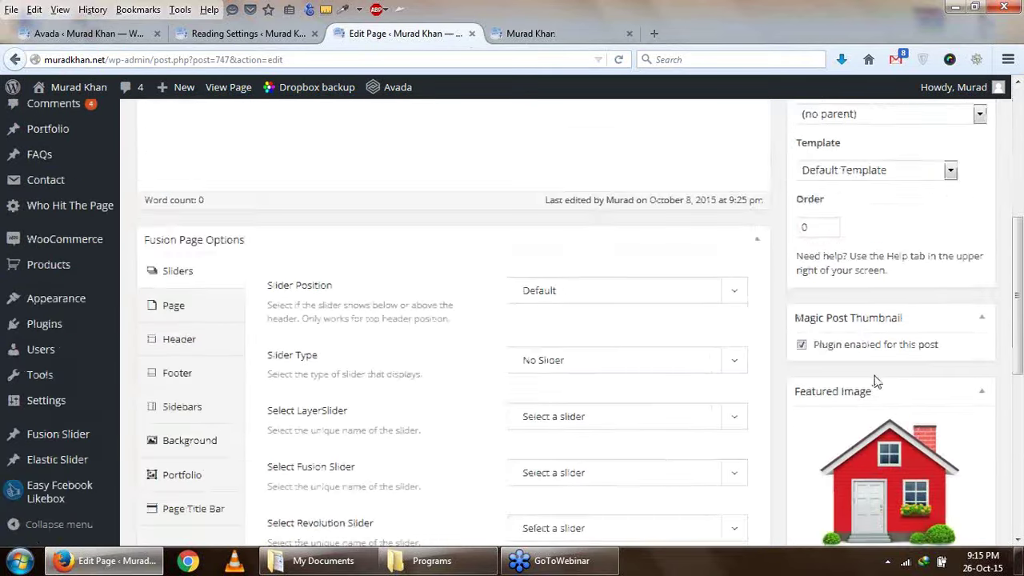
{"action": "scroll", "coordinate": [877, 383], "scroll_direction": "down", "scroll_amount": 1}
{"action": "left_click", "coordinate": [840, 398]}
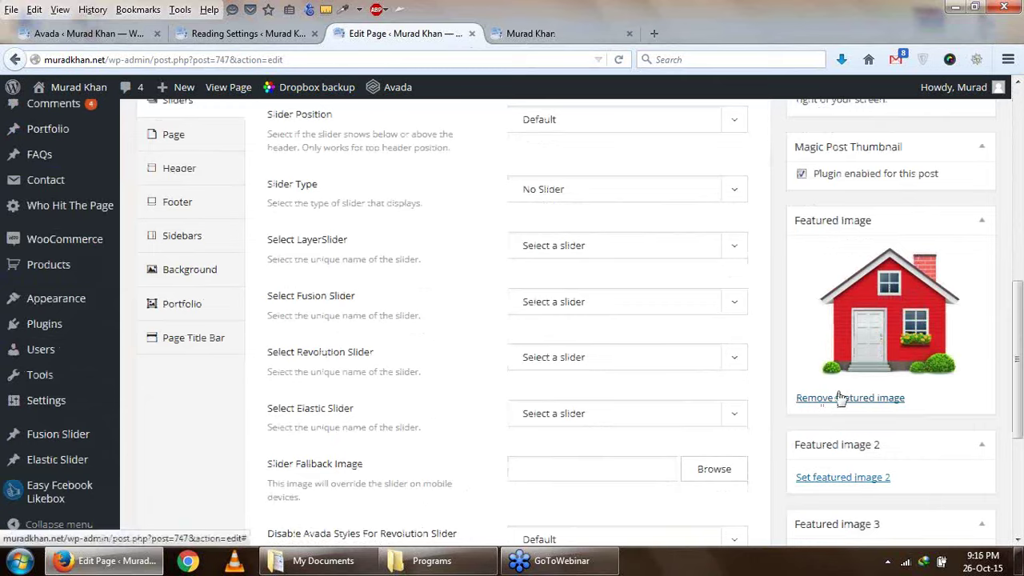
{"action": "scroll", "coordinate": [842, 396], "scroll_direction": "up", "scroll_amount": 2}
{"action": "scroll", "coordinate": [941, 211], "scroll_direction": "up", "scroll_amount": 10}
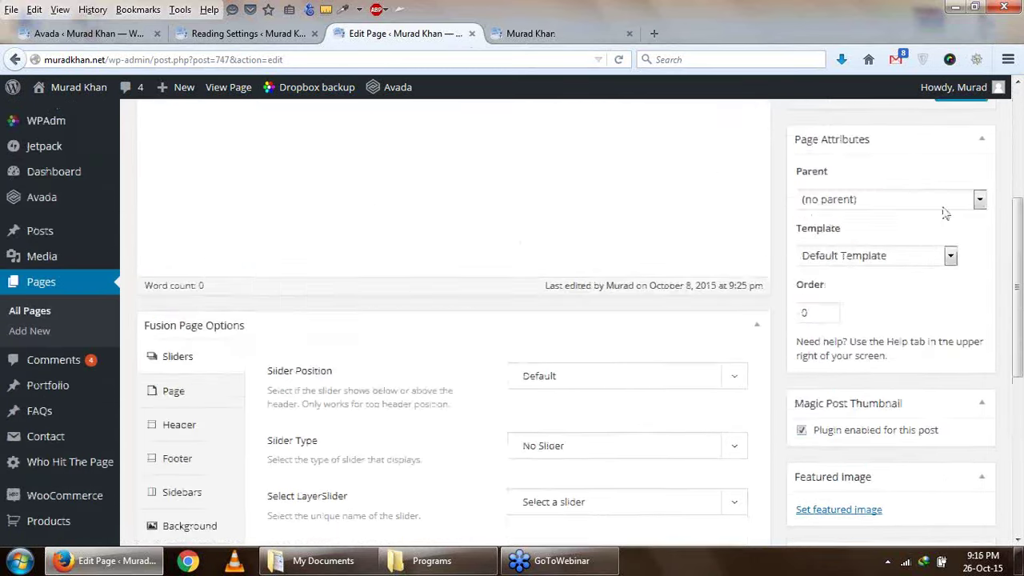
{"action": "left_click", "coordinate": [952, 345]}
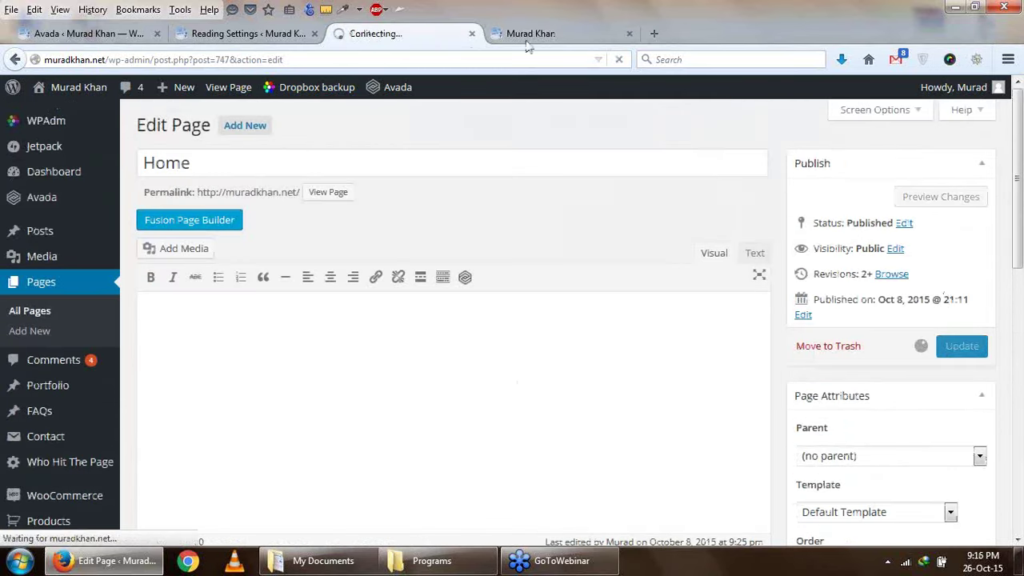
{"action": "left_click", "coordinate": [552, 34]}
{"action": "left_click", "coordinate": [619, 59]}
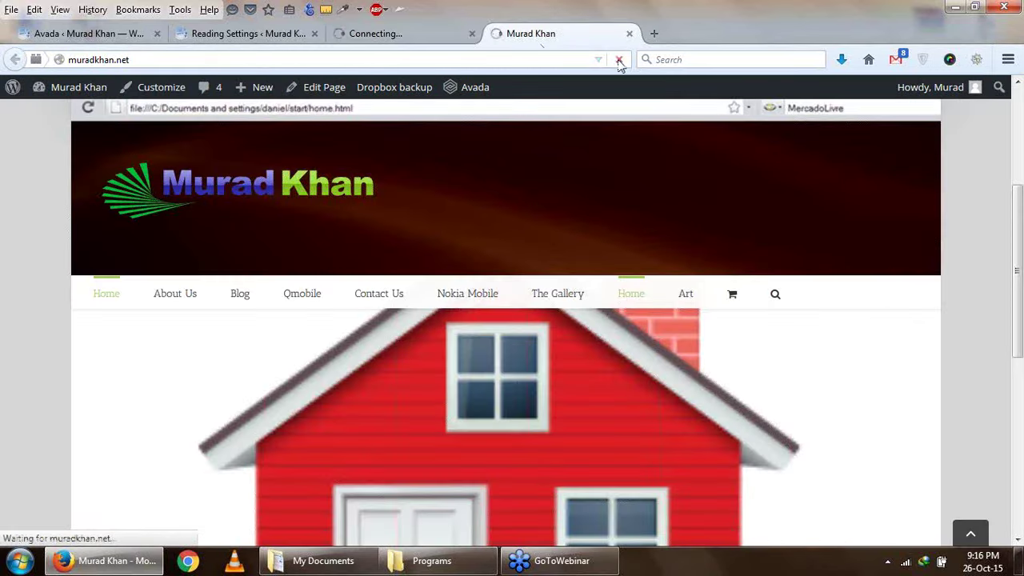
Expand Menu Options in the theme options, then examine the navigation menu and the Nokia Mobile submenu on the live home page
{"action": "left_click", "coordinate": [246, 35]}
{"action": "left_click", "coordinate": [103, 34]}
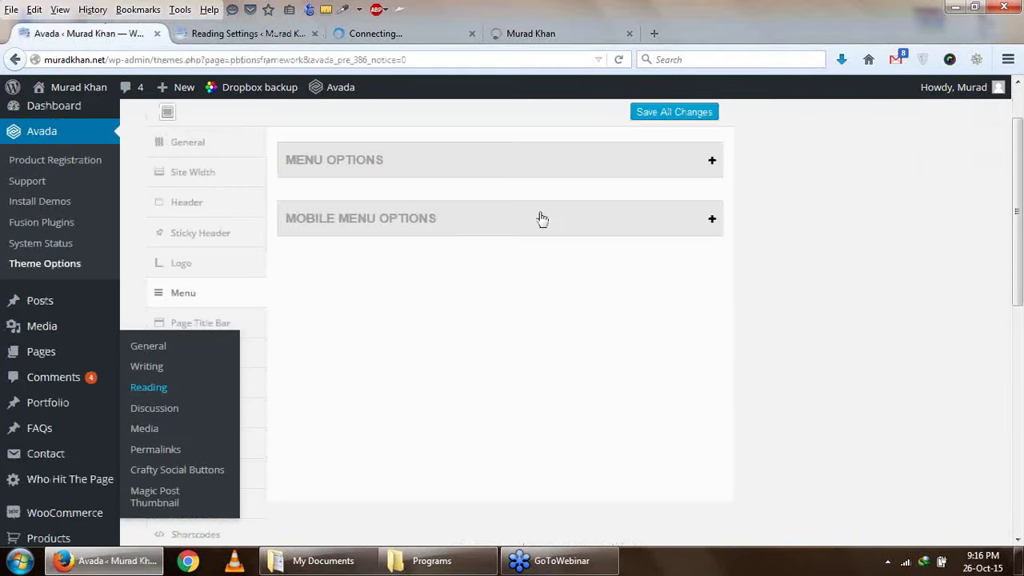
{"action": "left_click", "coordinate": [369, 163]}
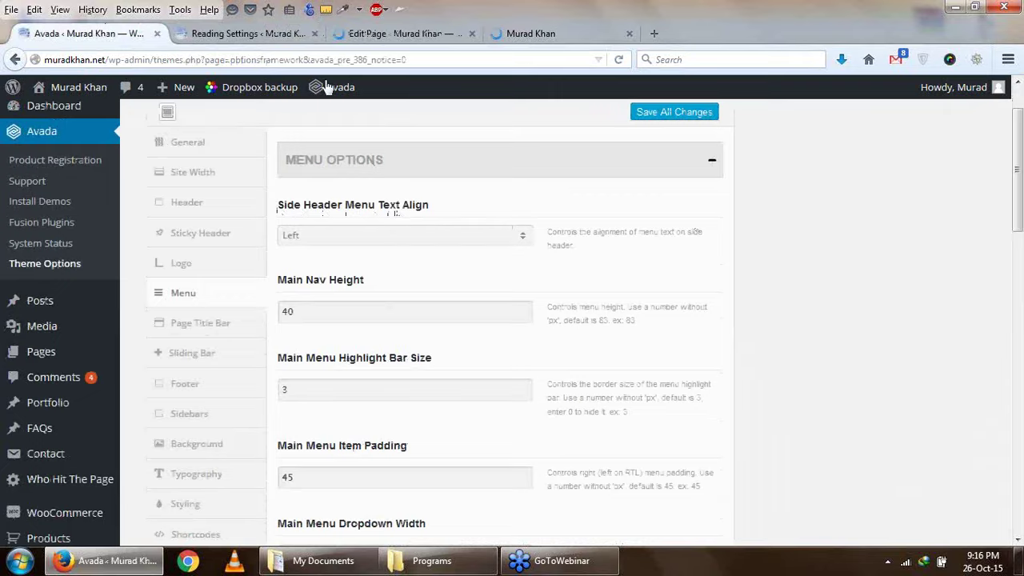
{"action": "left_click", "coordinate": [516, 36]}
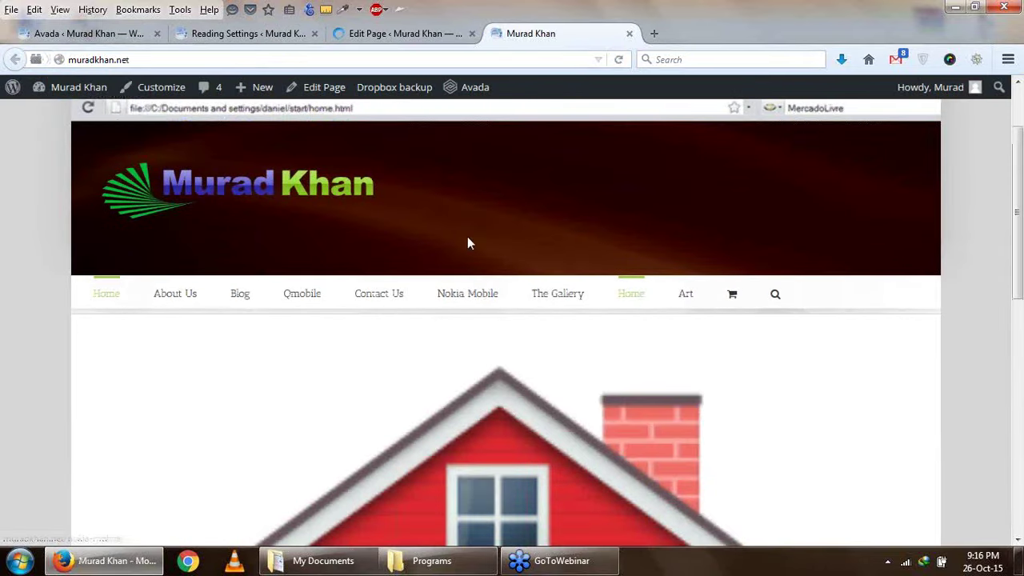
{"action": "mouse_move", "coordinate": [458, 308]}
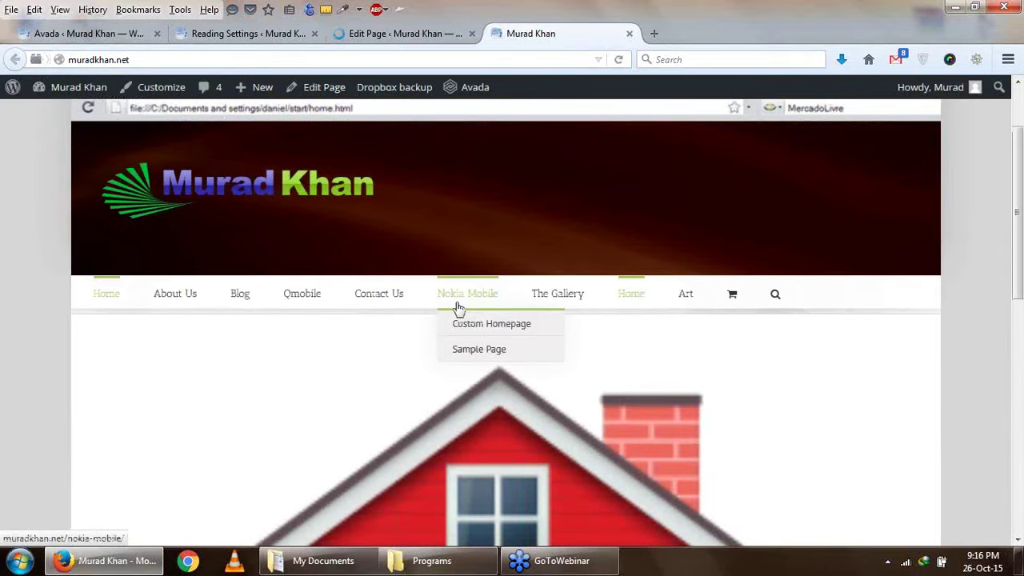
{"action": "scroll", "coordinate": [458, 308], "scroll_direction": "down", "scroll_amount": 2}
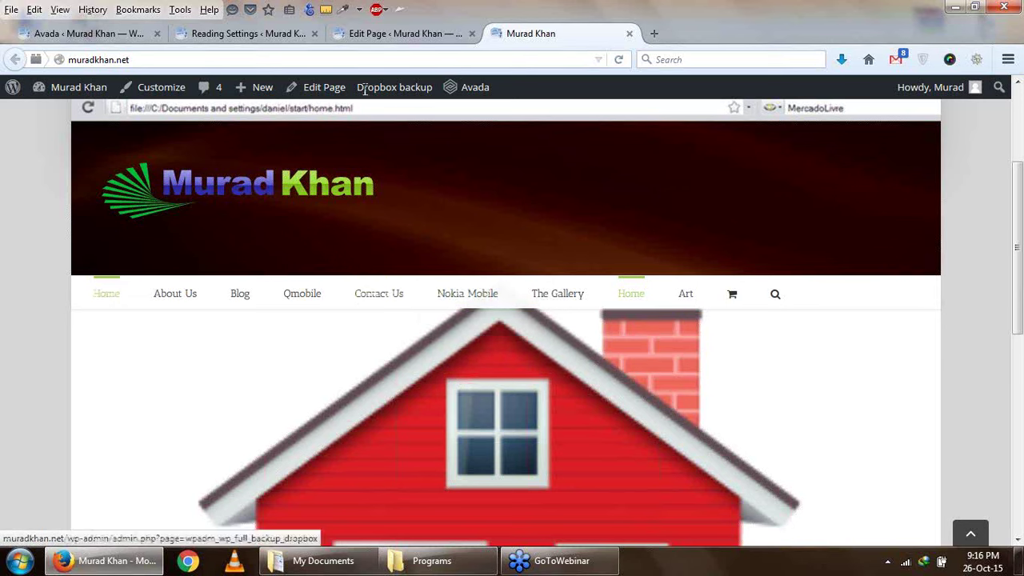
Close the Reading Settings page and return to the Menu Options in the theme options
{"action": "left_click", "coordinate": [240, 33]}
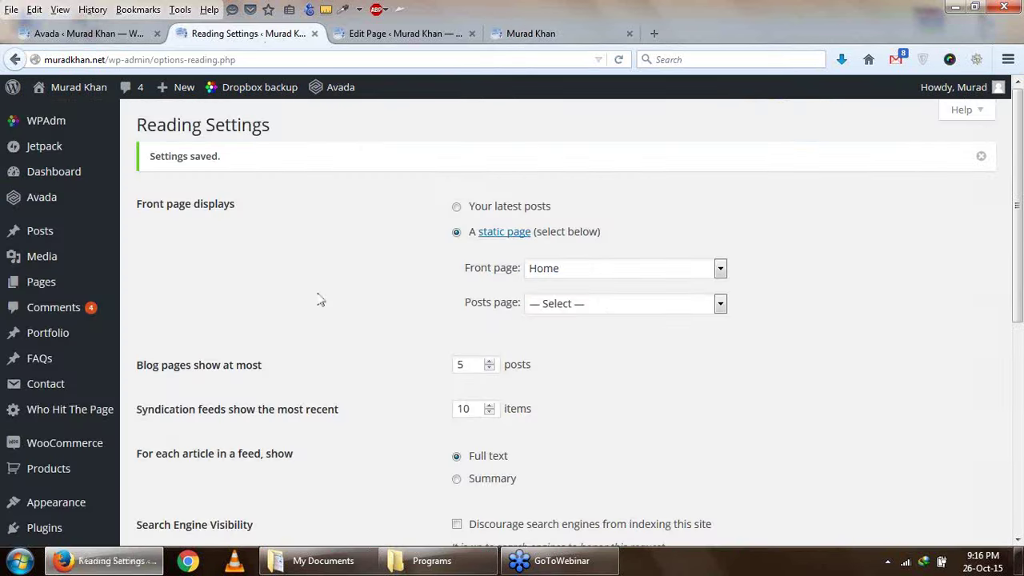
{"action": "left_click", "coordinate": [315, 32]}
{"action": "left_click", "coordinate": [111, 36]}
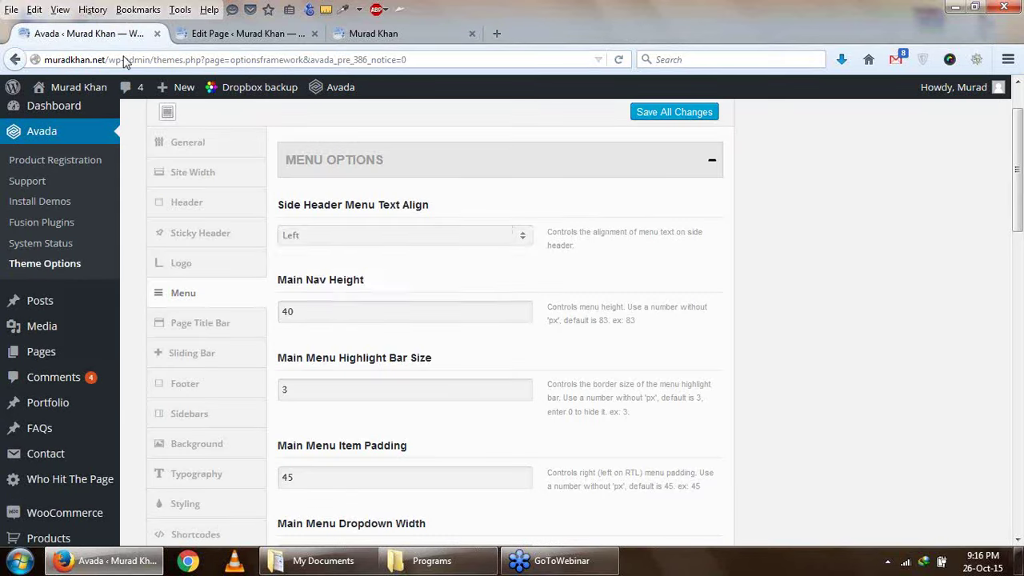
Set Side Header Menu Text Align to Right, save the theme options, and reload the live home page
{"action": "left_click", "coordinate": [455, 236]}
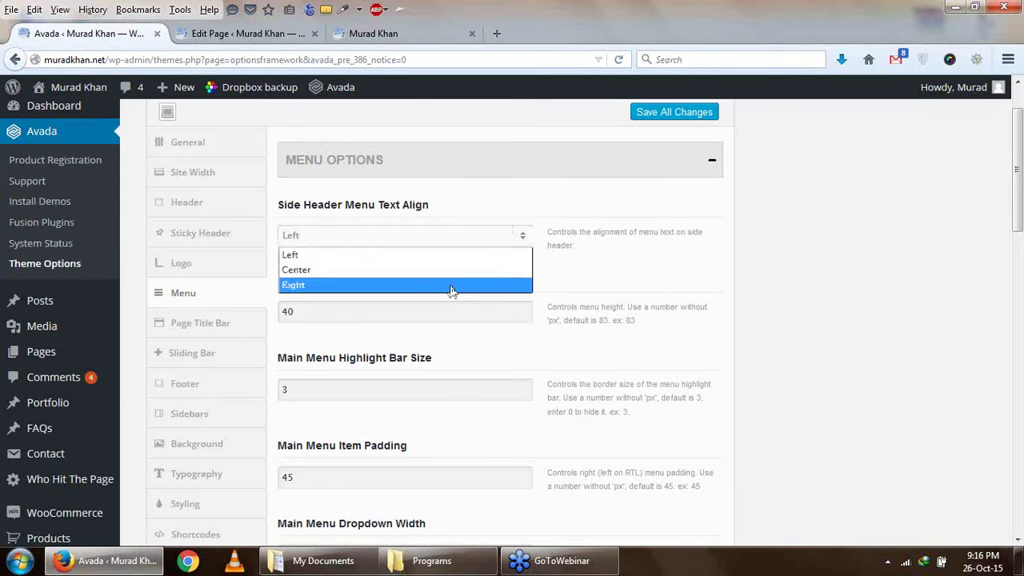
{"action": "left_click", "coordinate": [293, 284]}
{"action": "left_click", "coordinate": [680, 112]}
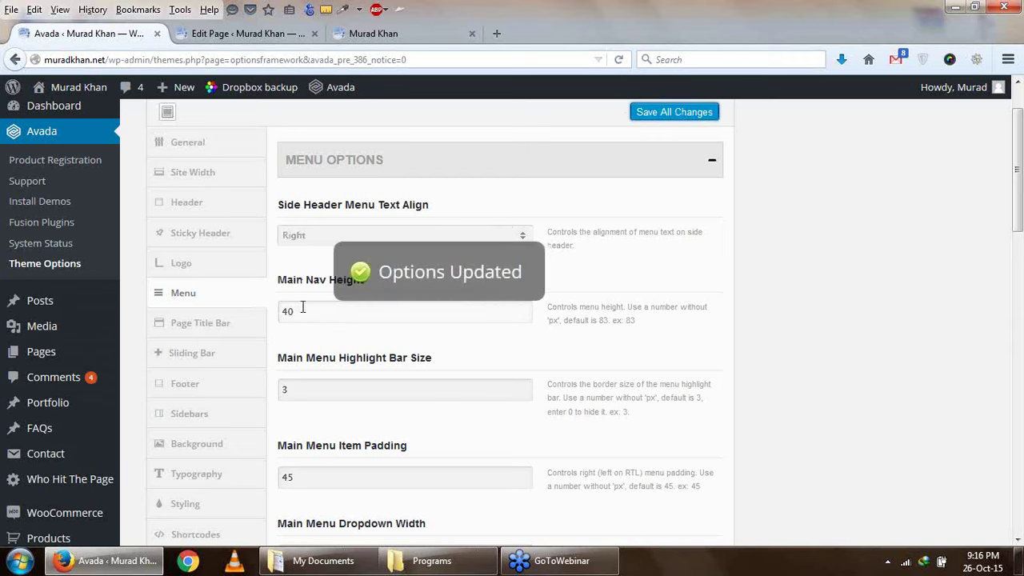
{"action": "left_click", "coordinate": [373, 34]}
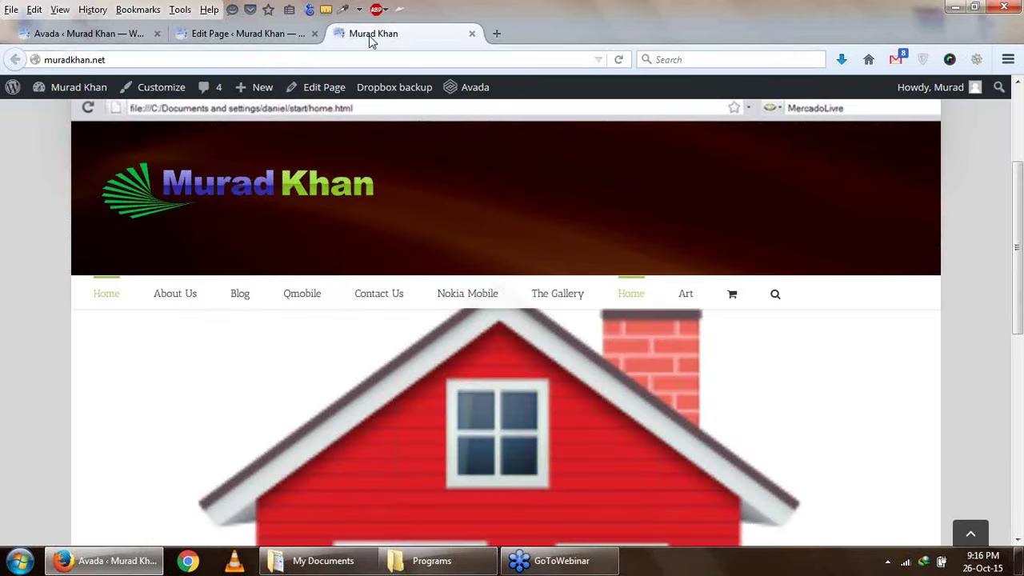
{"action": "left_click", "coordinate": [619, 60]}
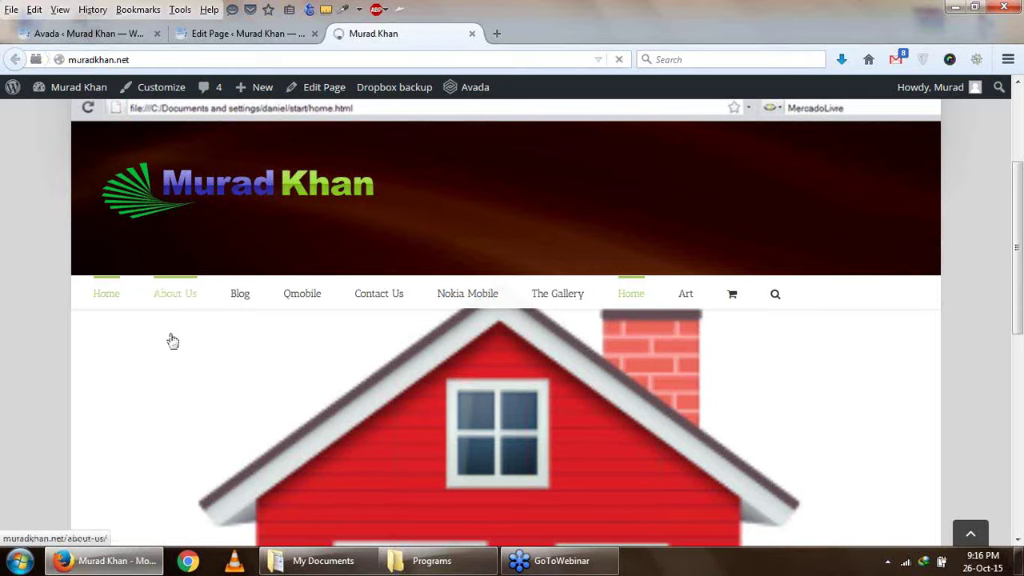
Set Main Nav Height to 140, then examine the navigation menu and the Nokia Mobile submenu on the live home page
{"action": "left_click", "coordinate": [86, 34]}
{"action": "left_click", "coordinate": [282, 316]}
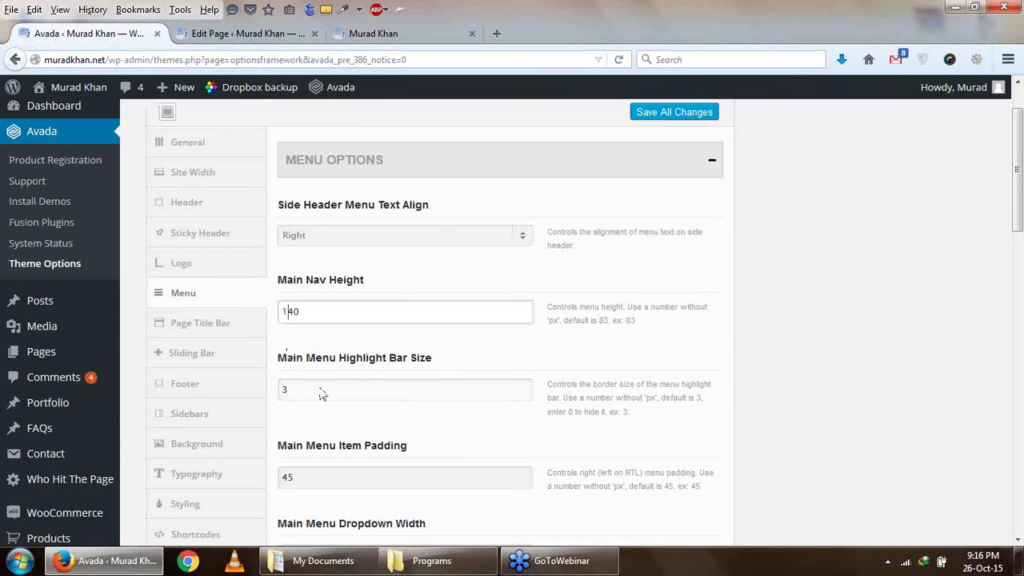
{"action": "left_click", "coordinate": [392, 35]}
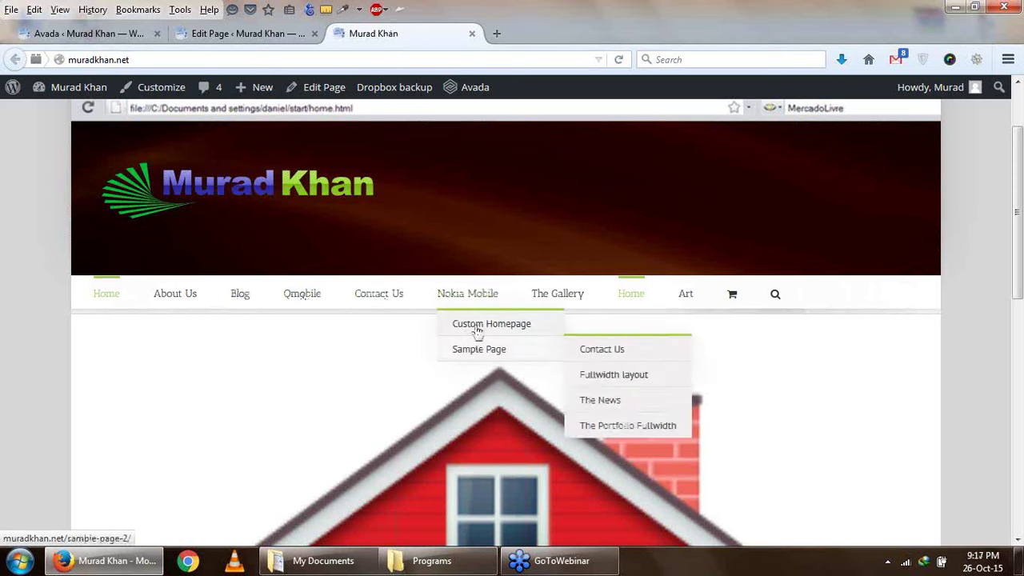
{"action": "mouse_move", "coordinate": [476, 353]}
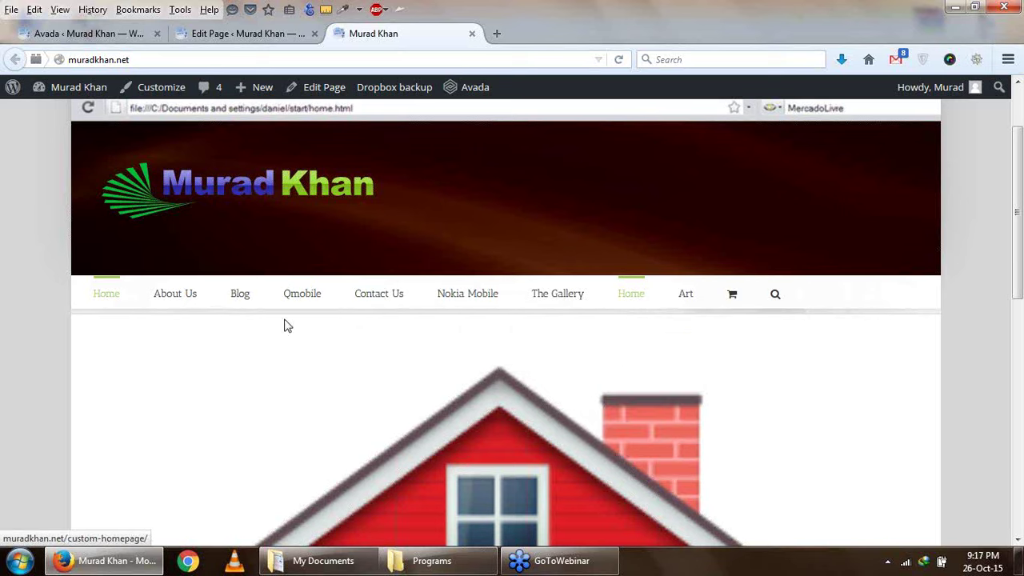
{"action": "key", "text": "ctrl+shift+Tab"}
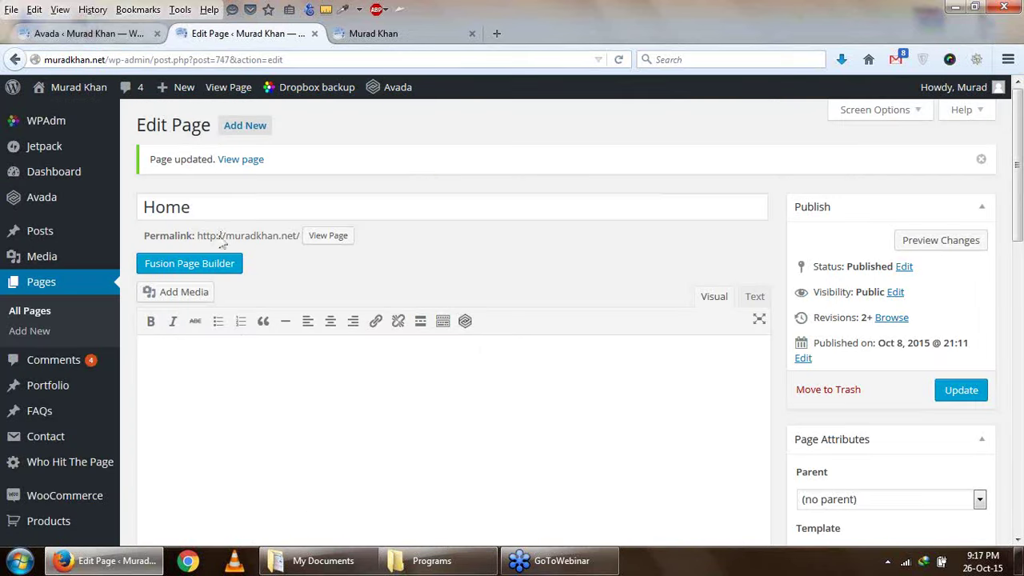
Set Side Header Menu Text Align to Center and Main Menu Highlight Bar Size to 30, and save the theme options
{"action": "left_click", "coordinate": [132, 36]}
{"action": "left_click", "coordinate": [335, 234]}
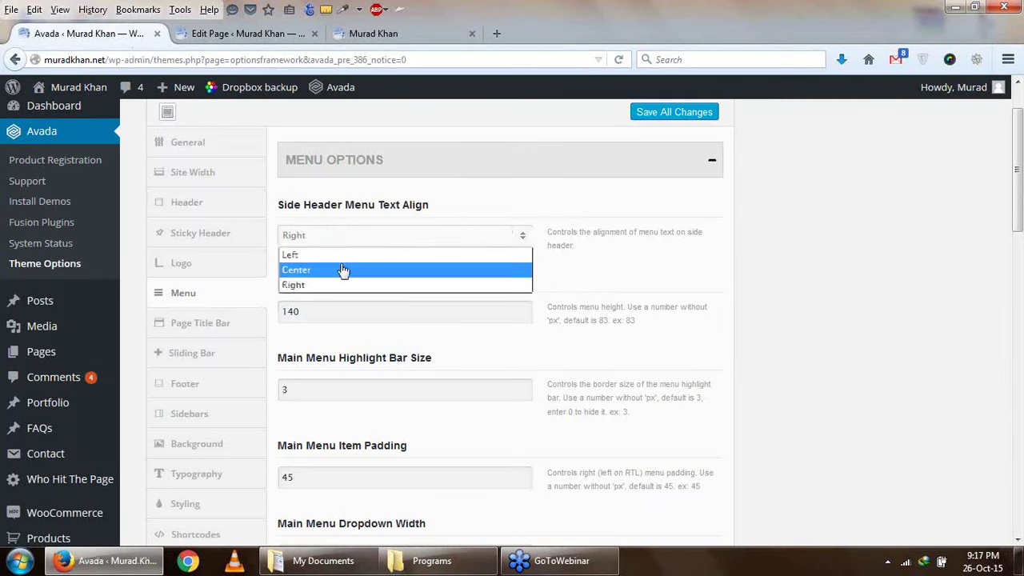
{"action": "left_click", "coordinate": [343, 272]}
{"action": "left_click", "coordinate": [362, 312]}
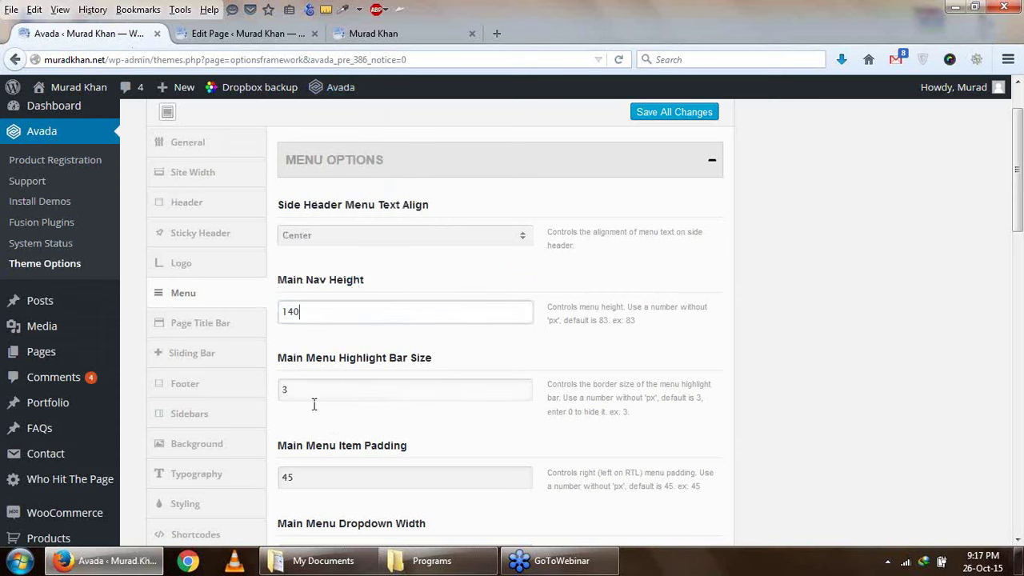
{"action": "left_click", "coordinate": [349, 392]}
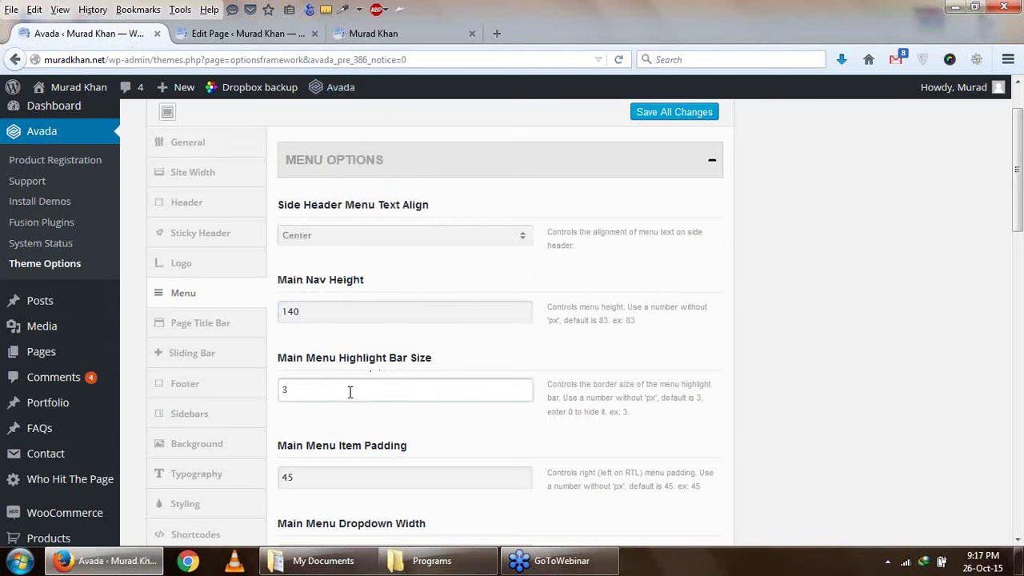
{"action": "key", "text": "Return"}
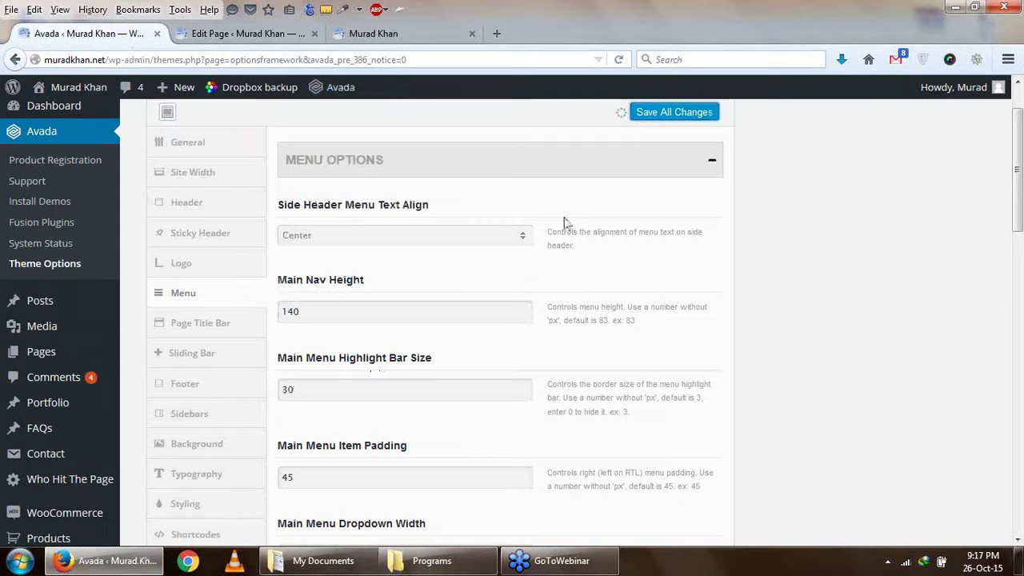
Reload the live home page and examine the navigation menu's height and highlight bars, including those on Nokia Mobile and The Gallery
{"action": "key", "text": "ctrl+Tab"}
{"action": "key", "text": "ctrl+Tab"}
{"action": "left_click", "coordinate": [622, 61]}
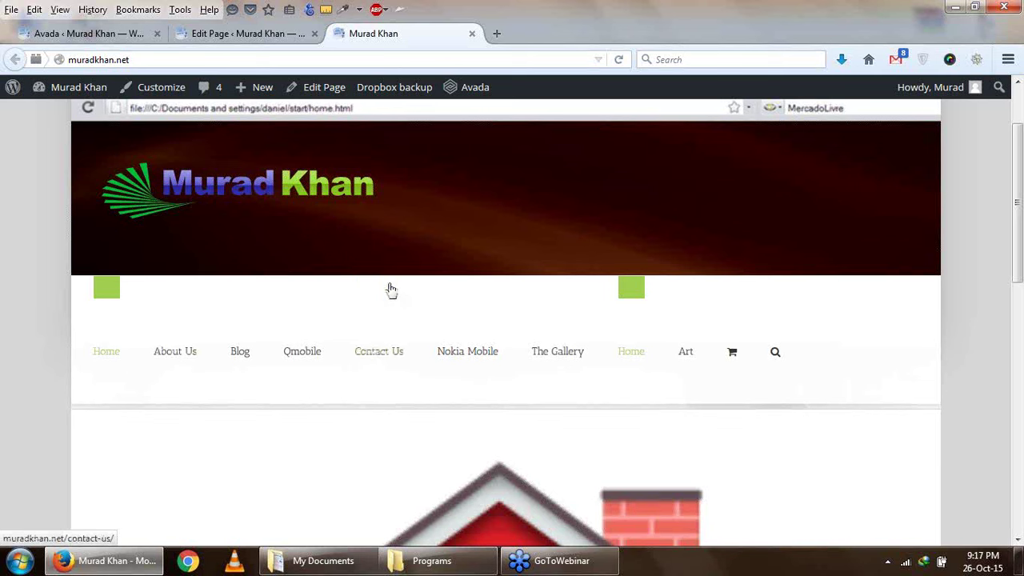
{"action": "mouse_move", "coordinate": [454, 355]}
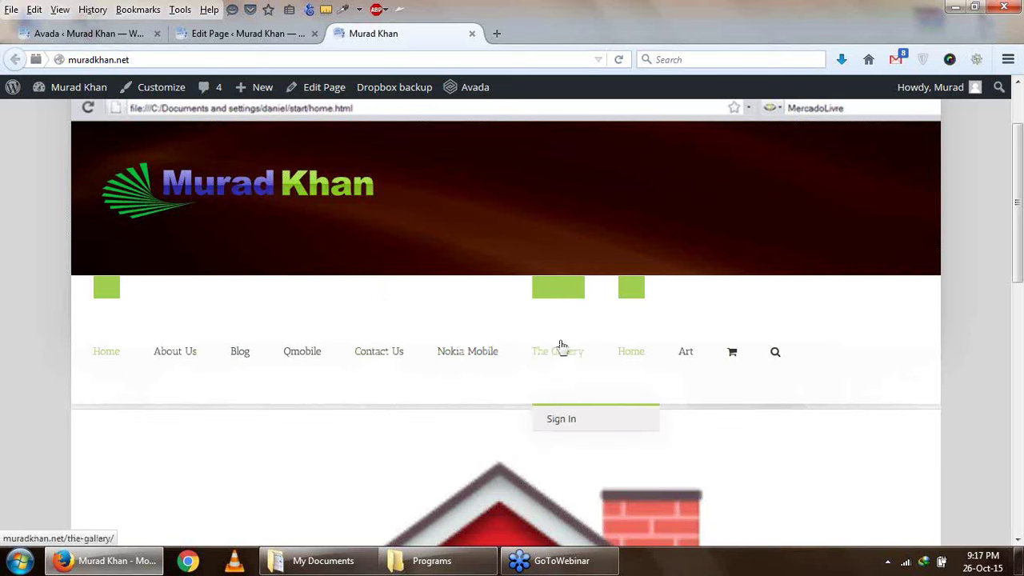
Close the Home page editor, then set Main Nav Height to 40 and Main Menu Highlight Bar Size to 3 in the theme options
{"action": "left_click", "coordinate": [248, 38]}
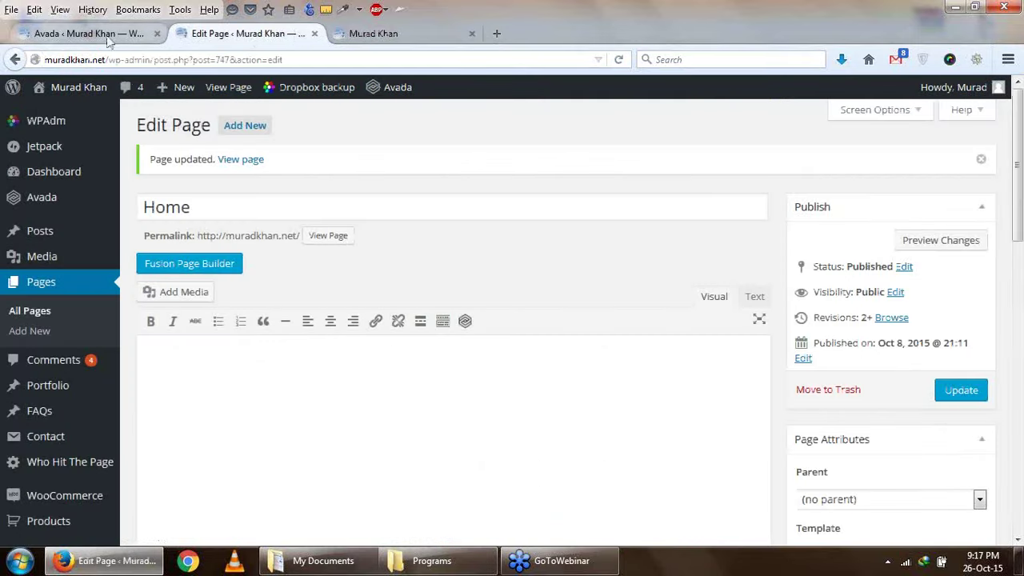
{"action": "left_click", "coordinate": [315, 33]}
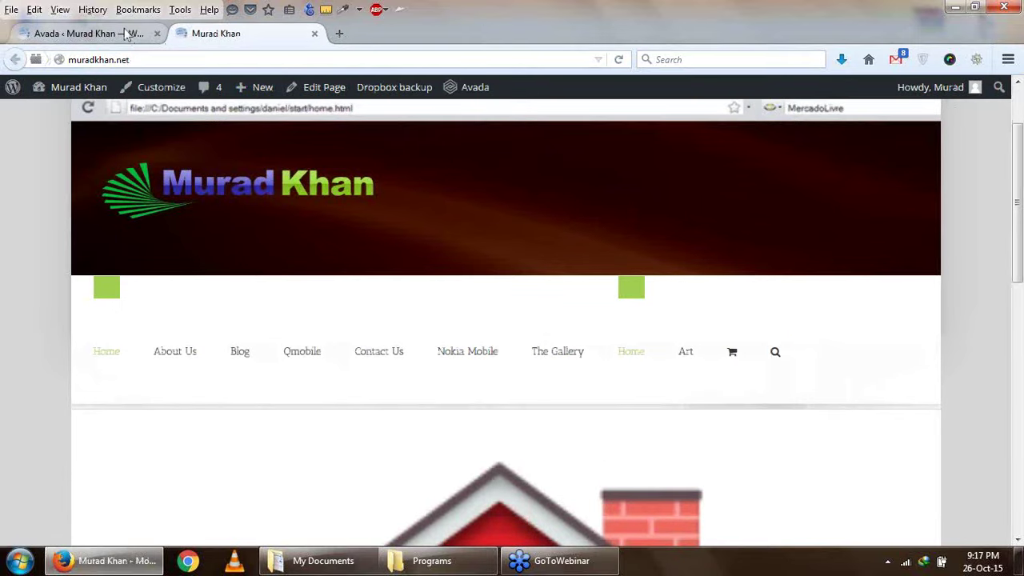
{"action": "left_click", "coordinate": [125, 34]}
{"action": "left_click", "coordinate": [299, 312]}
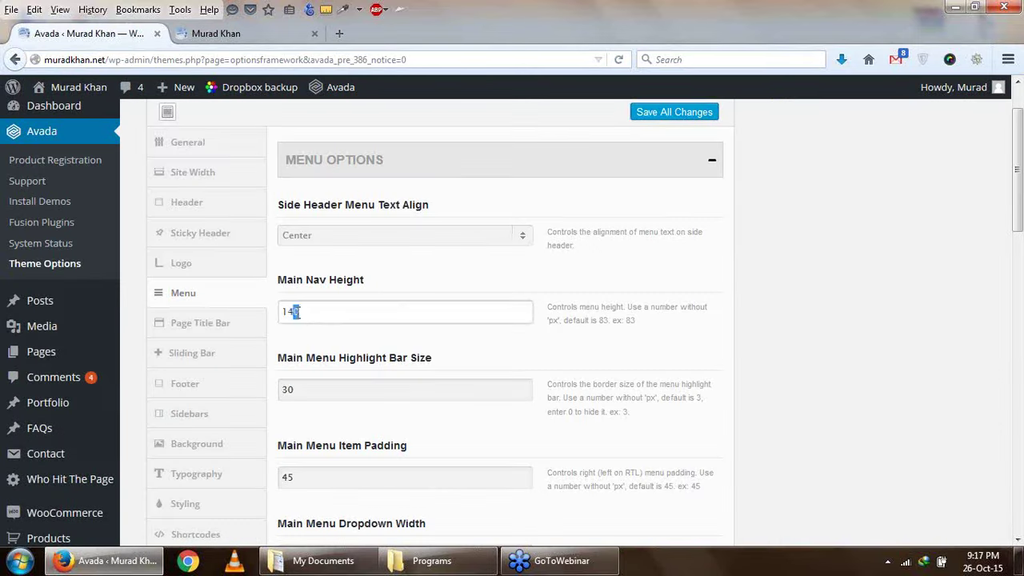
{"action": "key", "text": "Left"}
{"action": "key", "text": "Left"}
{"action": "key", "text": "BackSpace"}
{"action": "left_click", "coordinate": [345, 388]}
Compare the Main Menu Item Padding option with the spacing between menu items on the live home page
{"action": "scroll", "coordinate": [346, 388], "scroll_direction": "down", "scroll_amount": 2}
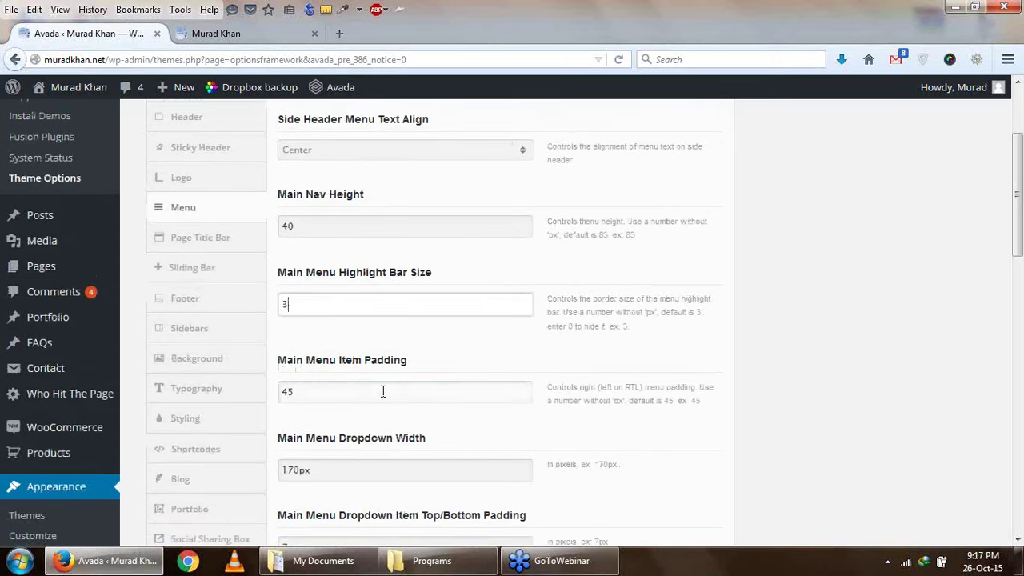
{"action": "left_click", "coordinate": [381, 392]}
{"action": "key", "text": "ctrl+Tab"}
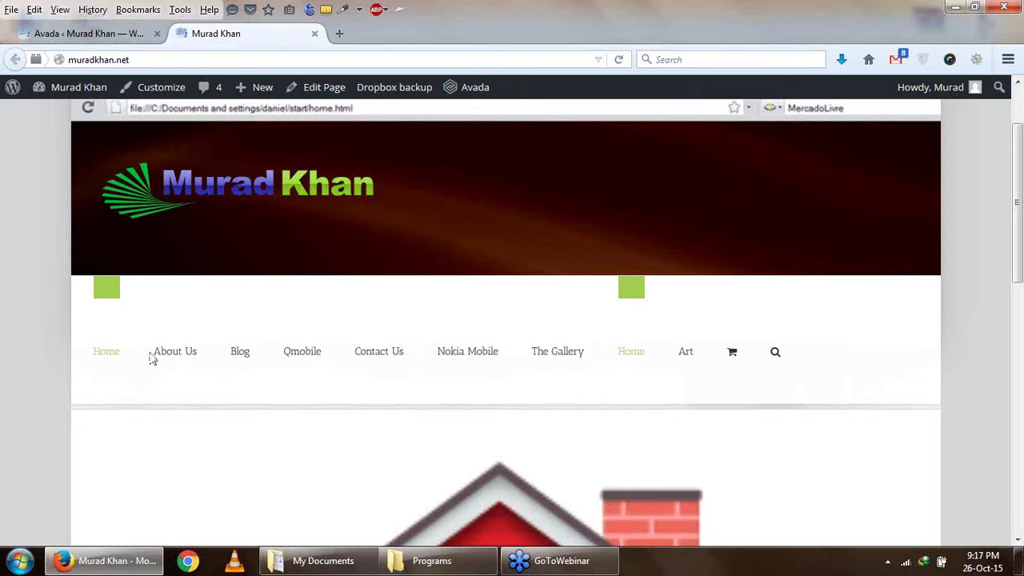
{"action": "left_click", "coordinate": [111, 38]}
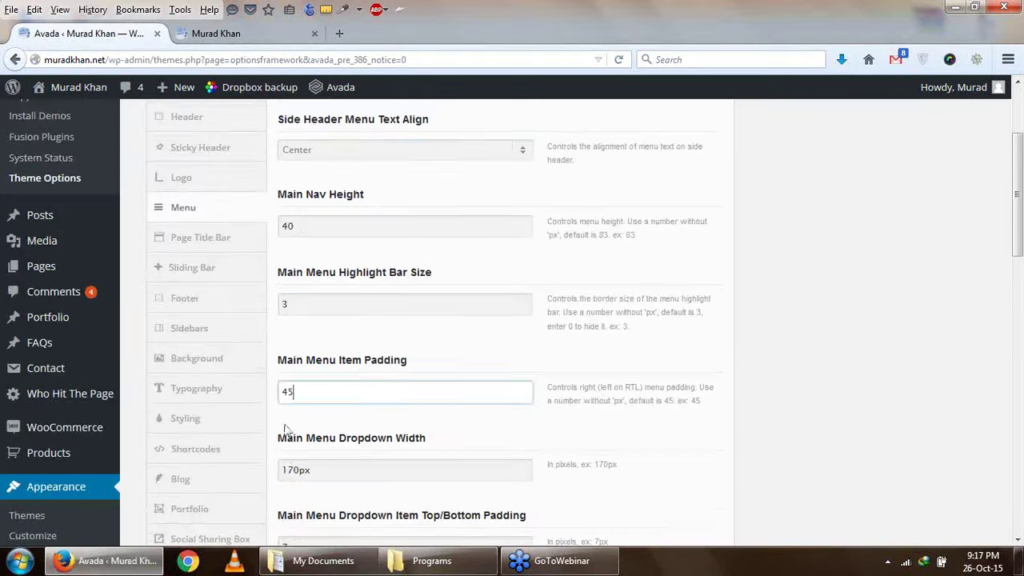
Compare the Main Menu Dropdown Width option with the Nokia Mobile submenu and its Sample Page submenu on the live site
{"action": "scroll", "coordinate": [390, 301], "scroll_direction": "down", "scroll_amount": 4}
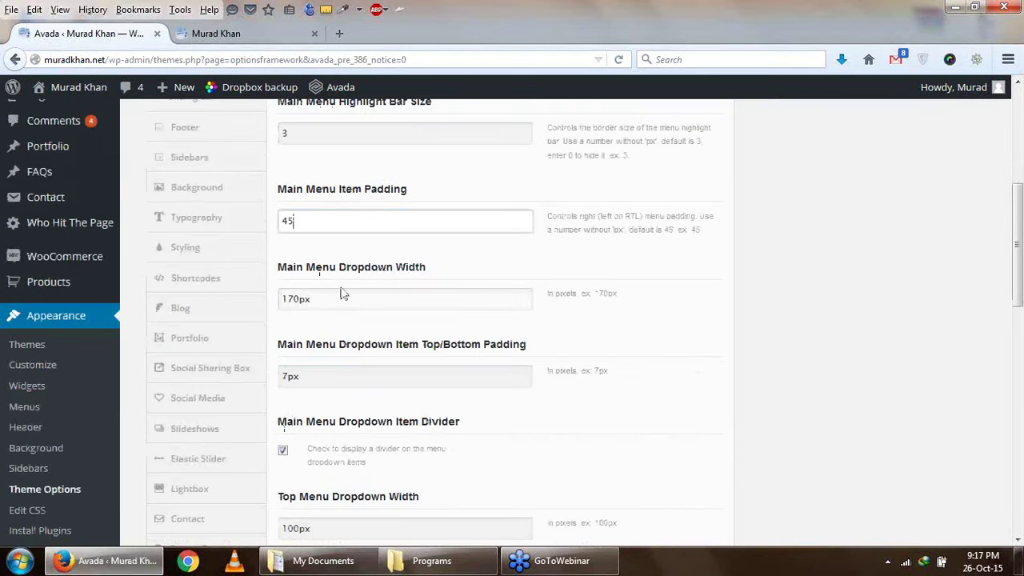
{"action": "left_click", "coordinate": [383, 308]}
{"action": "left_click", "coordinate": [267, 31]}
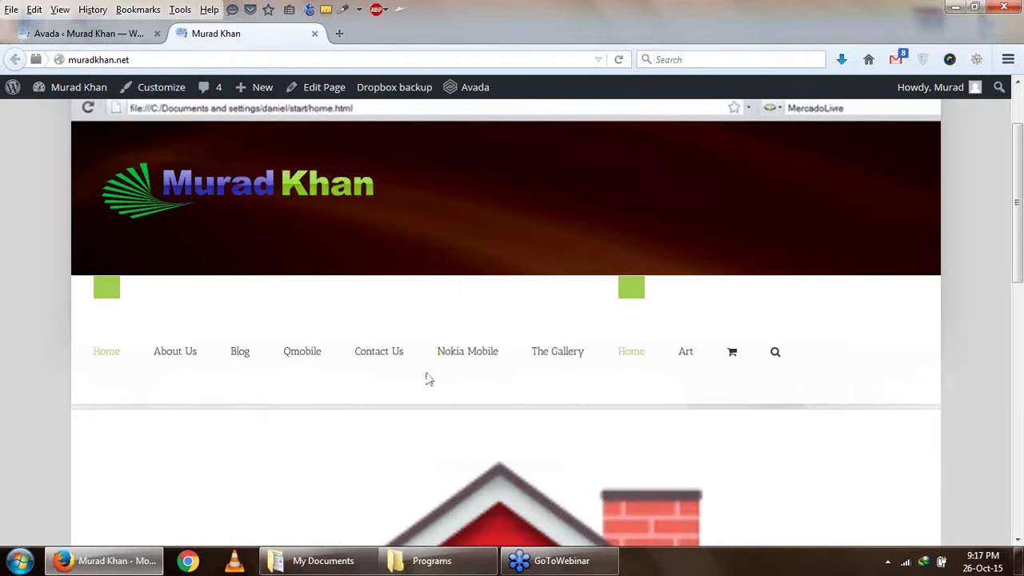
{"action": "mouse_move", "coordinate": [486, 360]}
{"action": "mouse_move", "coordinate": [497, 446]}
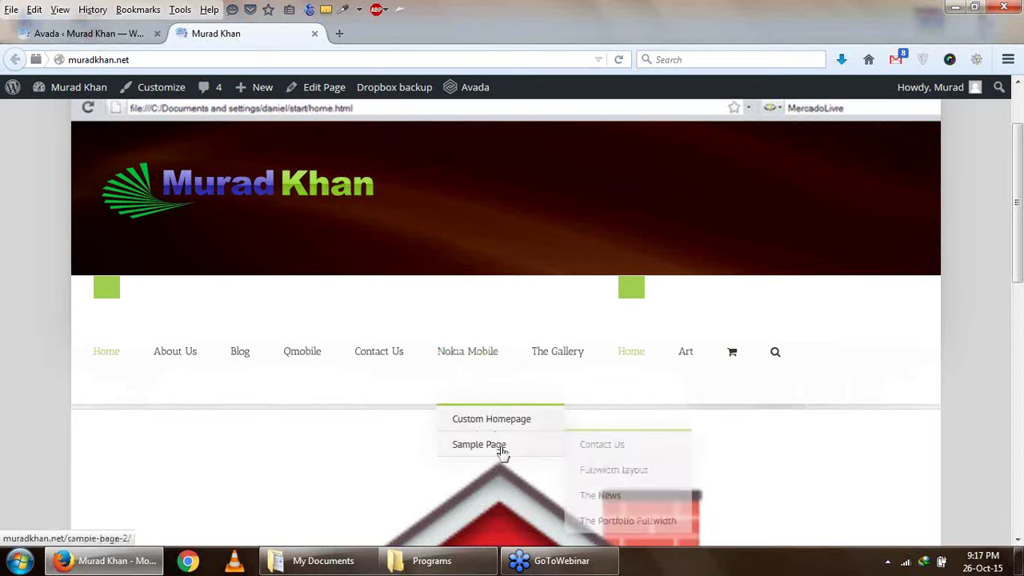
{"action": "left_click", "coordinate": [96, 33]}
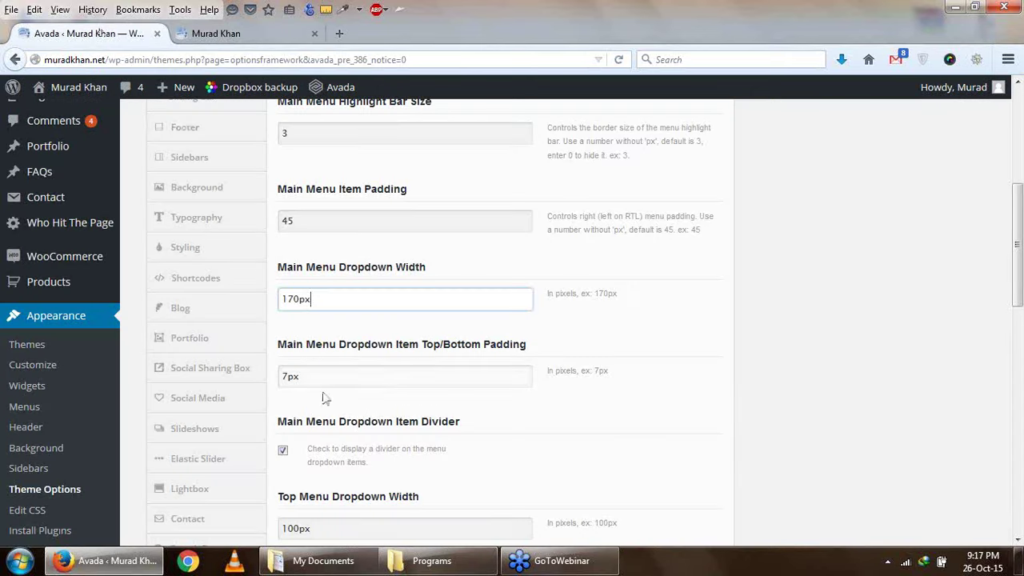
Compare the Main Menu Dropdown Item Top/Bottom Padding option with the entries of the Nokia Mobile submenu on the live site
{"action": "scroll", "coordinate": [306, 298], "scroll_direction": "down", "scroll_amount": 2}
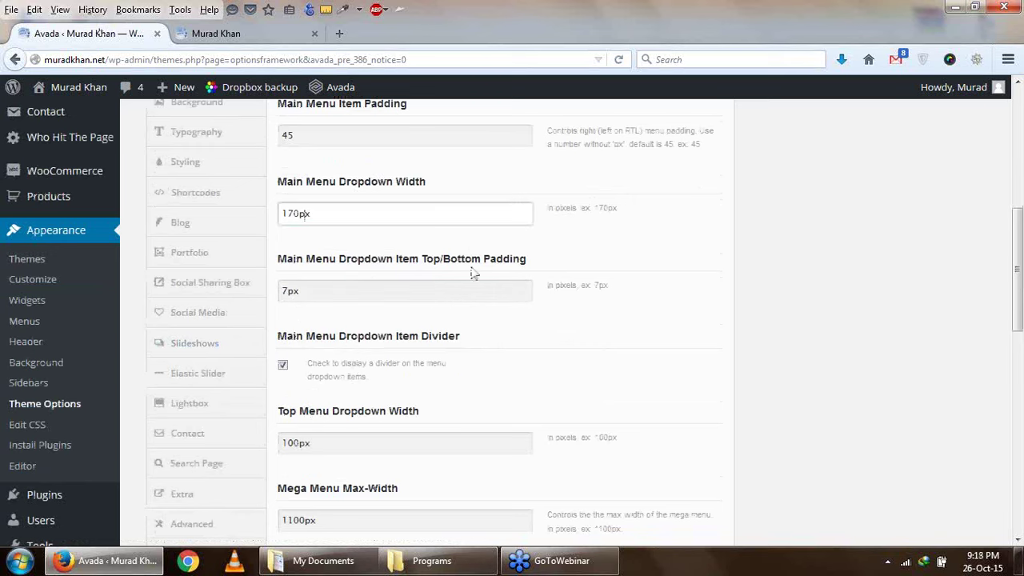
{"action": "left_click", "coordinate": [184, 39]}
{"action": "mouse_move", "coordinate": [459, 336]}
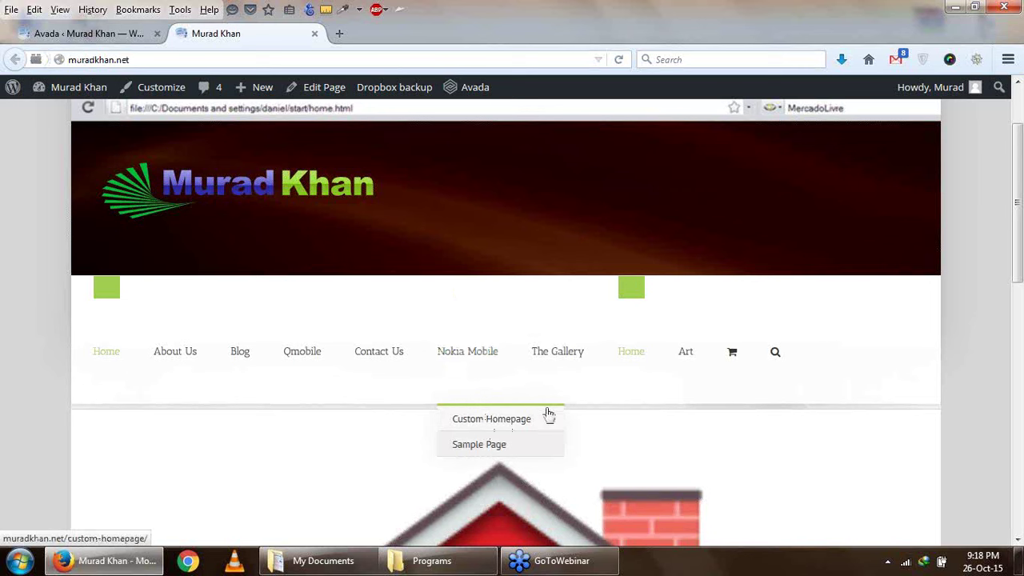
{"action": "mouse_move", "coordinate": [550, 407]}
{"action": "mouse_move", "coordinate": [482, 362]}
{"action": "left_click", "coordinate": [109, 37]}
Review the Main Menu Dropdown Item Divider option against the live Nokia Mobile submenu, and examine the top menu and mega menu options
{"action": "scroll", "coordinate": [349, 412], "scroll_direction": "down", "scroll_amount": 2}
{"action": "scroll", "coordinate": [349, 402], "scroll_direction": "down", "scroll_amount": 3}
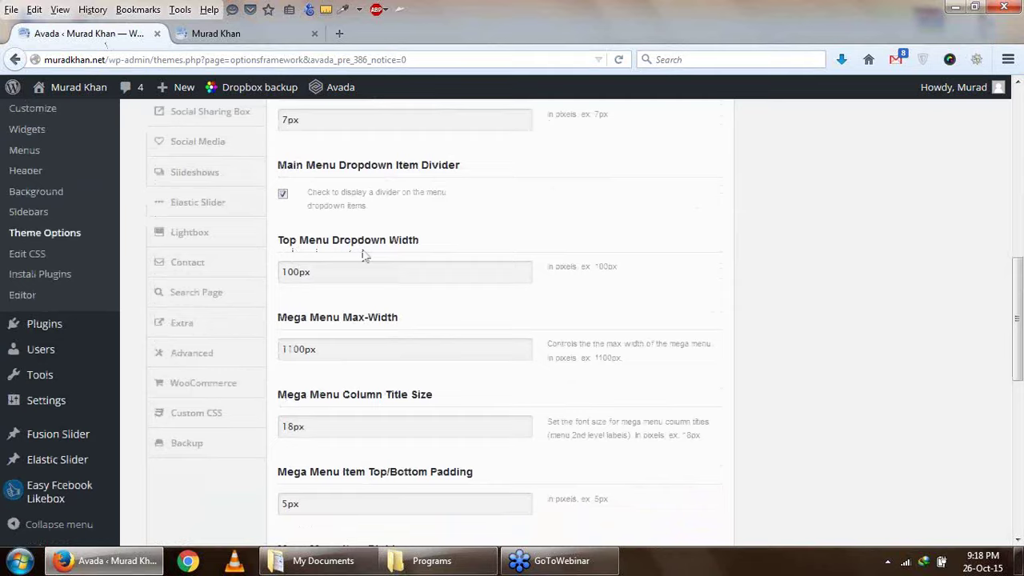
{"action": "scroll", "coordinate": [364, 254], "scroll_direction": "up", "scroll_amount": 3}
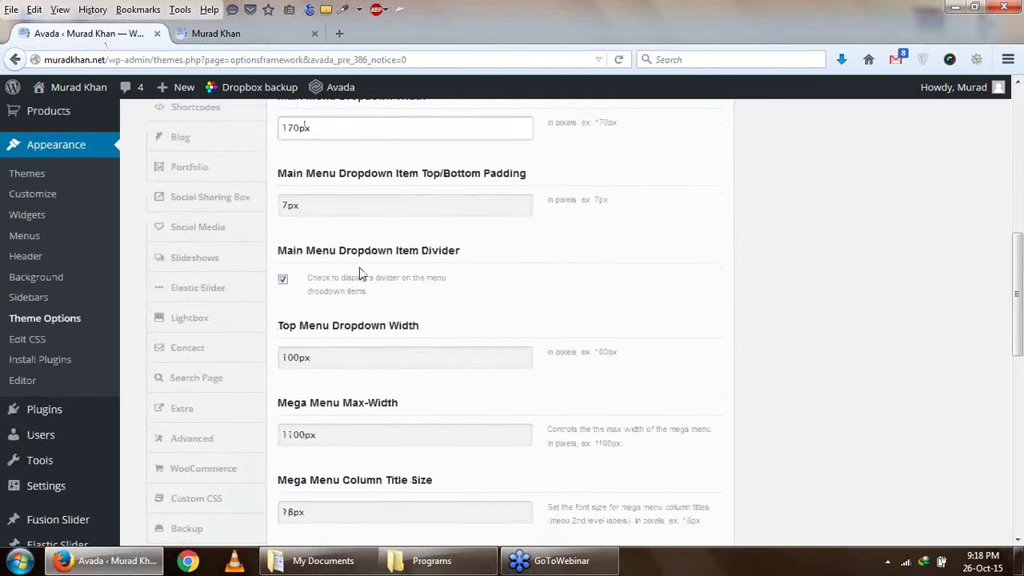
{"action": "scroll", "coordinate": [359, 270], "scroll_direction": "up", "scroll_amount": 3}
{"action": "scroll", "coordinate": [361, 275], "scroll_direction": "down", "scroll_amount": 1}
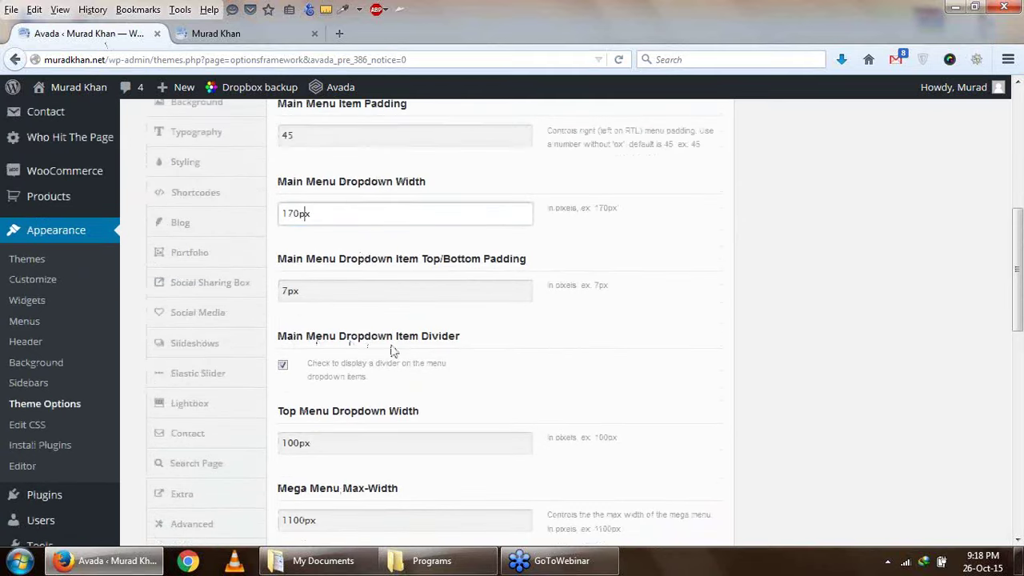
{"action": "key", "text": "ctrl+Tab"}
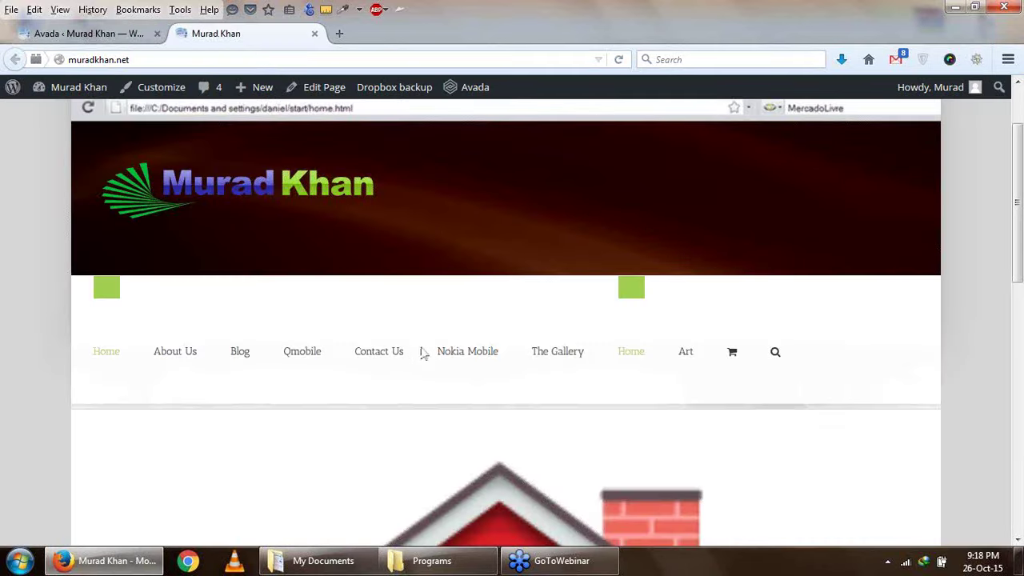
{"action": "mouse_move", "coordinate": [494, 374]}
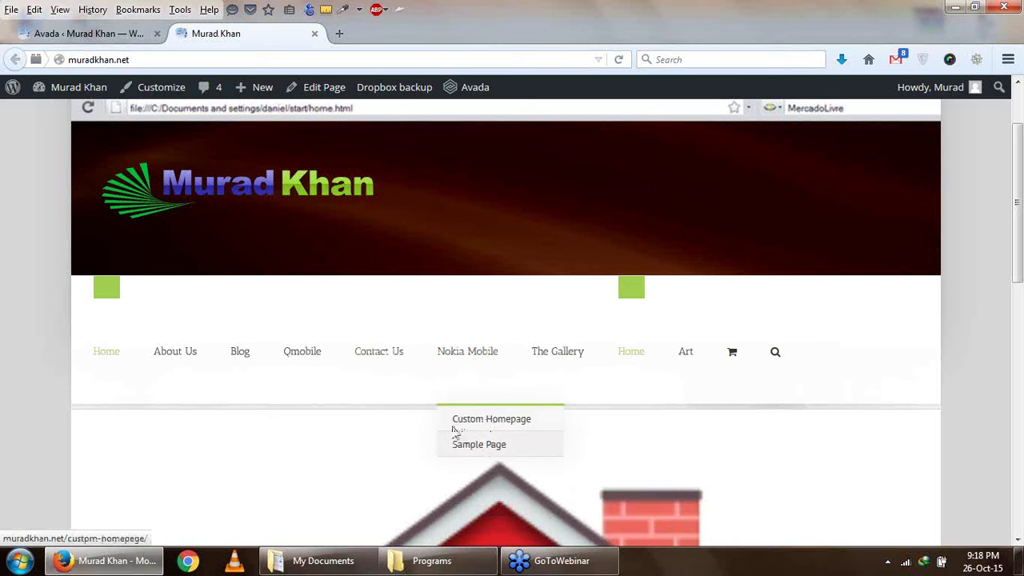
{"action": "left_click", "coordinate": [108, 36]}
{"action": "scroll", "coordinate": [347, 360], "scroll_direction": "down", "scroll_amount": 1}
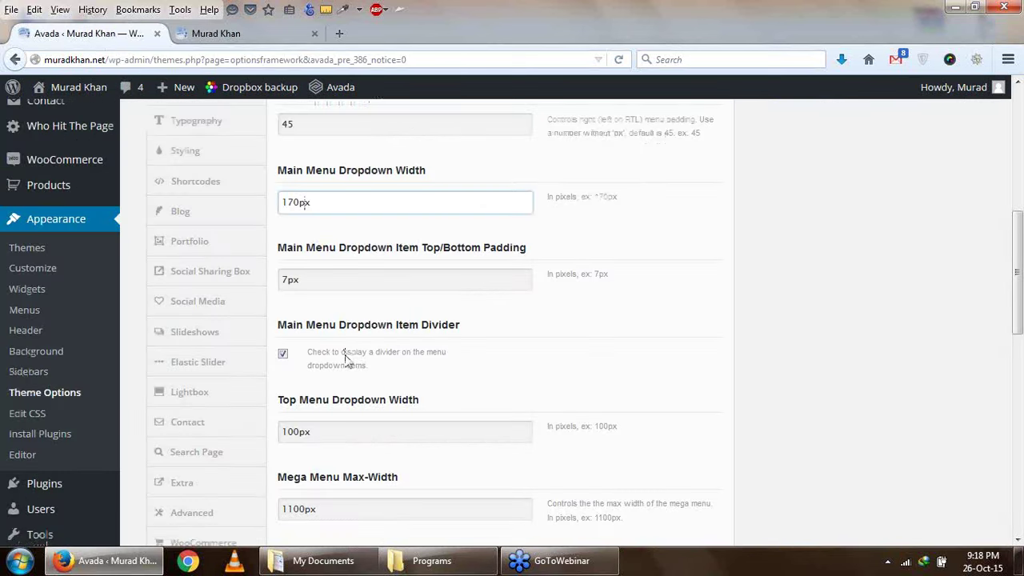
{"action": "scroll", "coordinate": [345, 364], "scroll_direction": "down", "scroll_amount": 2}
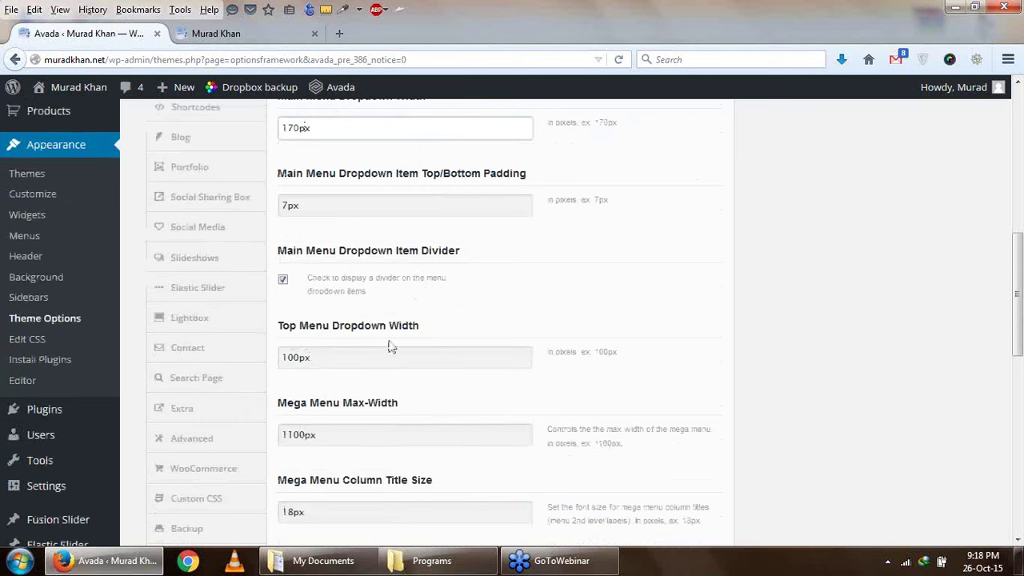
Review the Top Menu Dropdown Width, Mega Menu Max-Width and Mega Menu Column Title Size options
{"action": "left_click", "coordinate": [340, 364]}
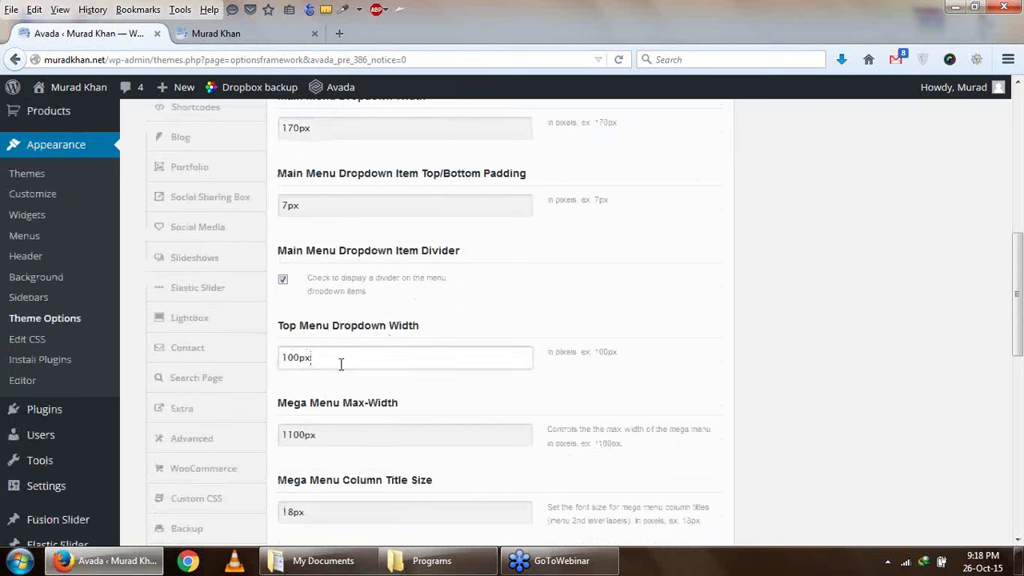
{"action": "scroll", "coordinate": [342, 366], "scroll_direction": "down", "scroll_amount": 2}
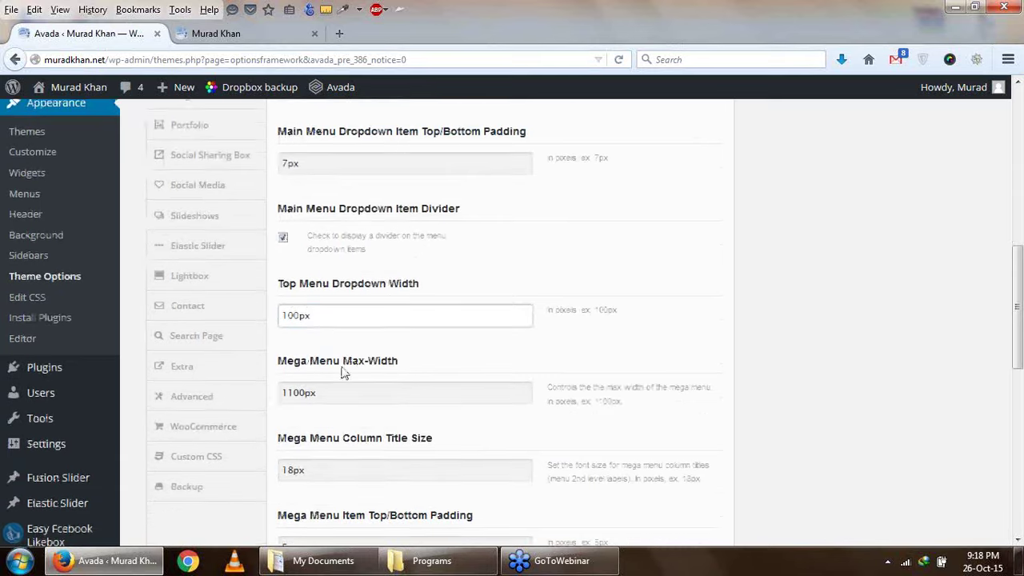
{"action": "left_click", "coordinate": [304, 351]}
{"action": "left_click_drag", "start_coordinate": [299, 351], "coordinate": [318, 352]}
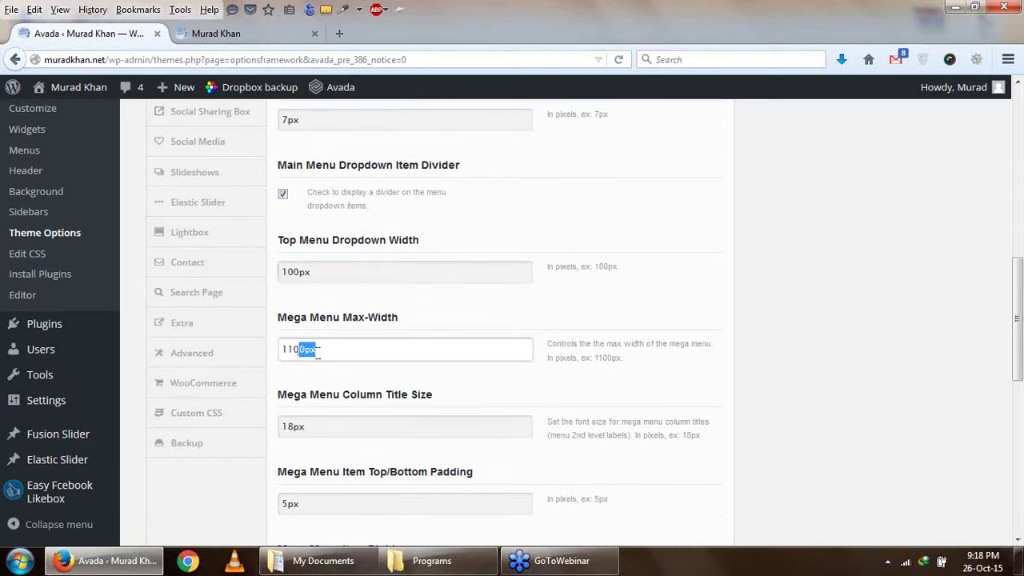
{"action": "scroll", "coordinate": [392, 373], "scroll_direction": "down", "scroll_amount": 2}
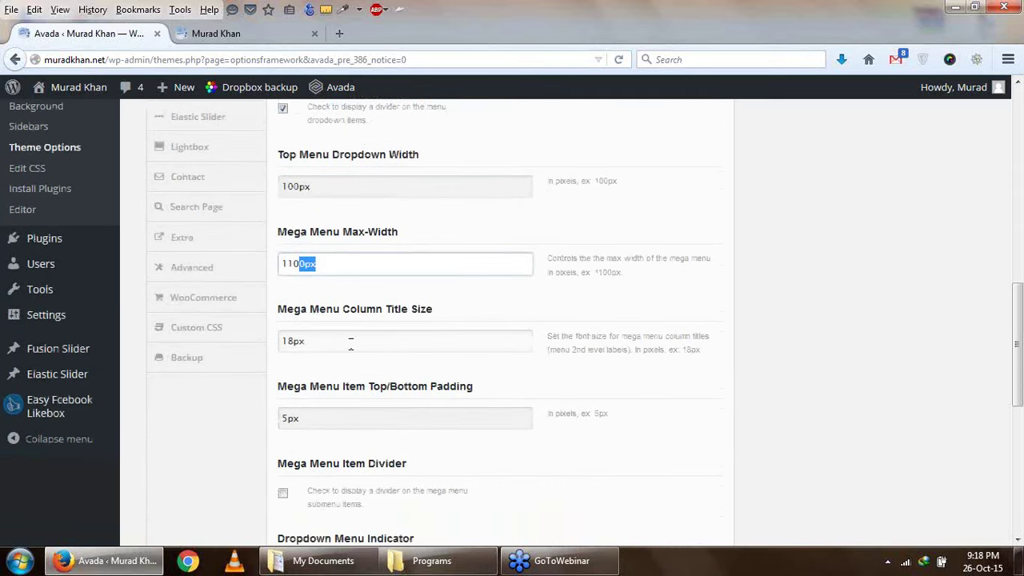
{"action": "left_click", "coordinate": [385, 348]}
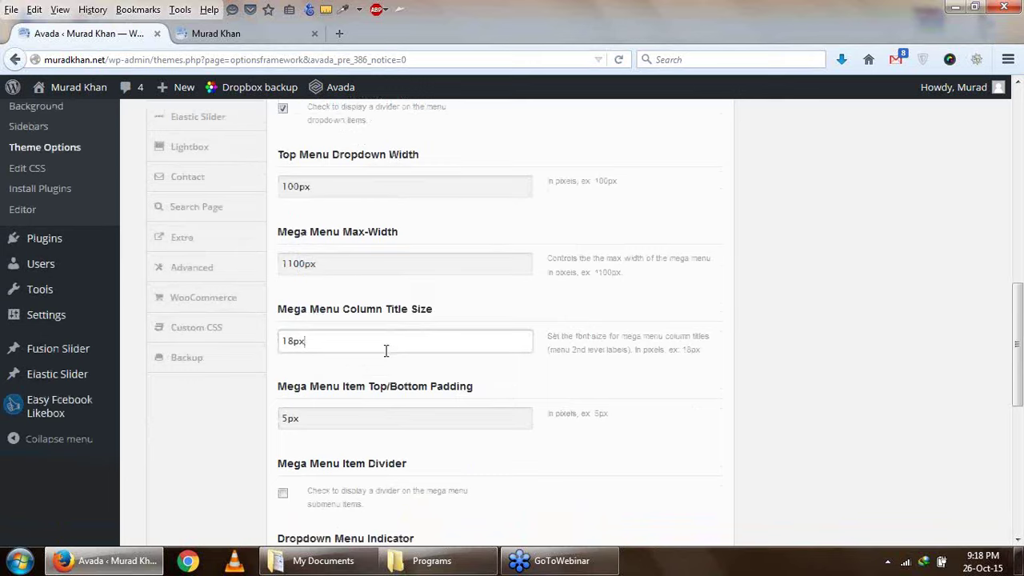
{"action": "scroll", "coordinate": [386, 354], "scroll_direction": "down", "scroll_amount": 2}
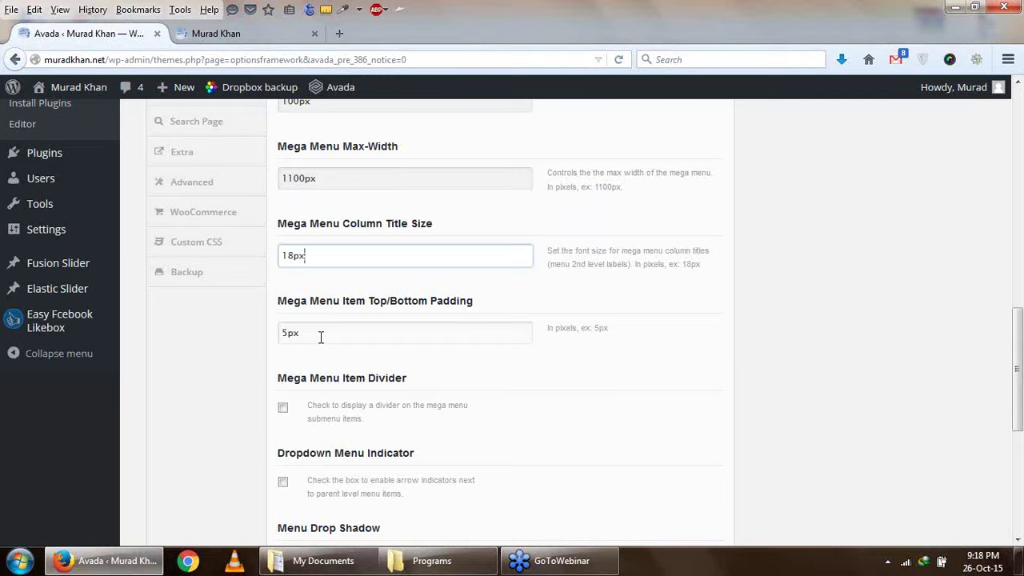
Compare the Mega Menu Item Top/Bottom Padding option with the main menu on the live home page
{"action": "left_click", "coordinate": [277, 33]}
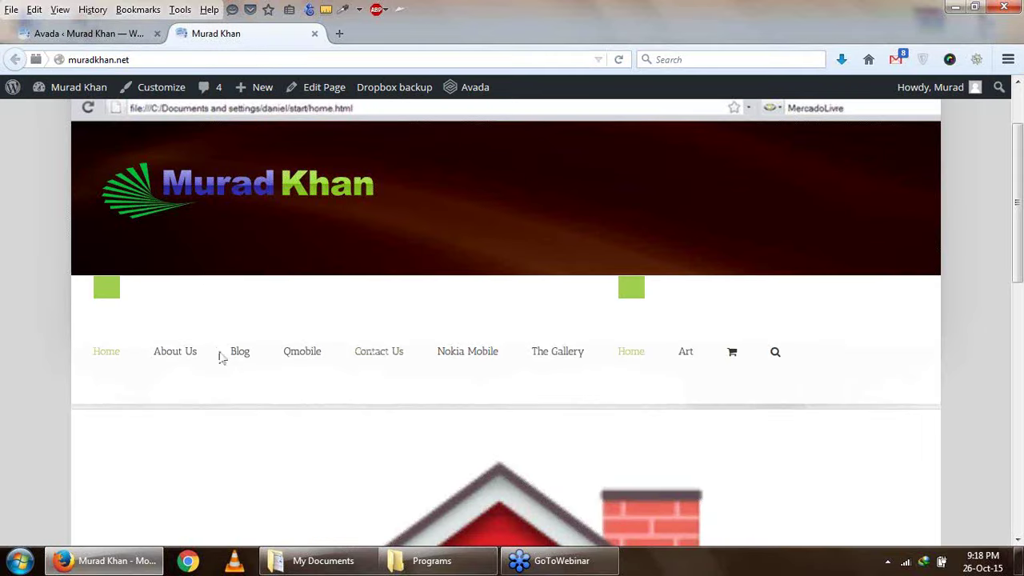
{"action": "left_click", "coordinate": [132, 35]}
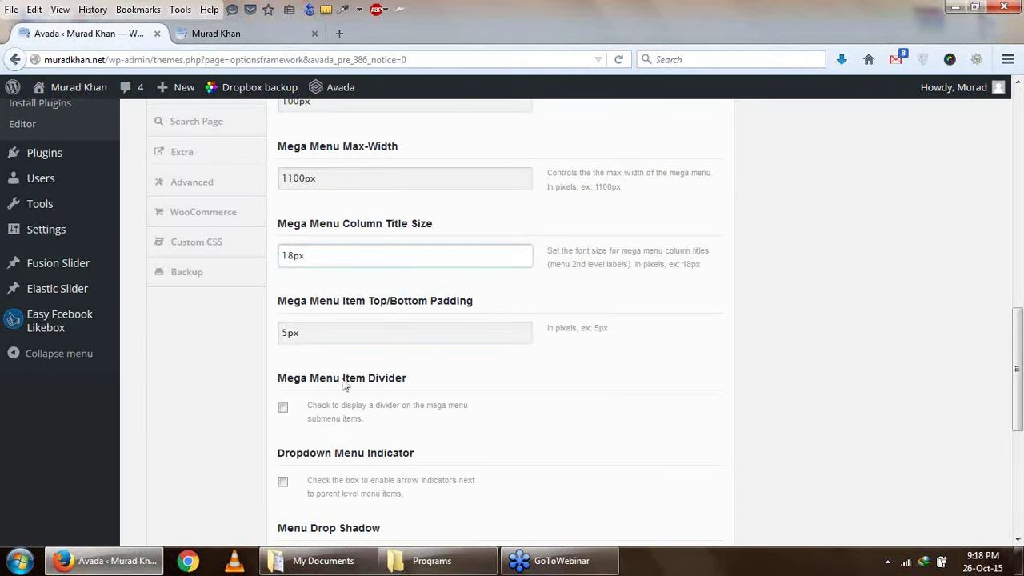
{"action": "left_click", "coordinate": [363, 332]}
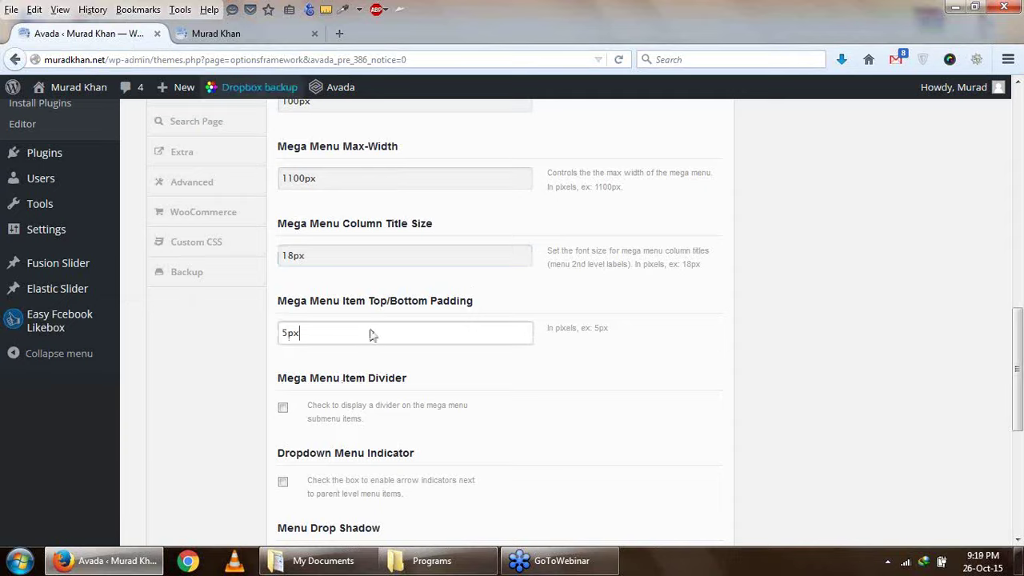
{"action": "left_click", "coordinate": [250, 33]}
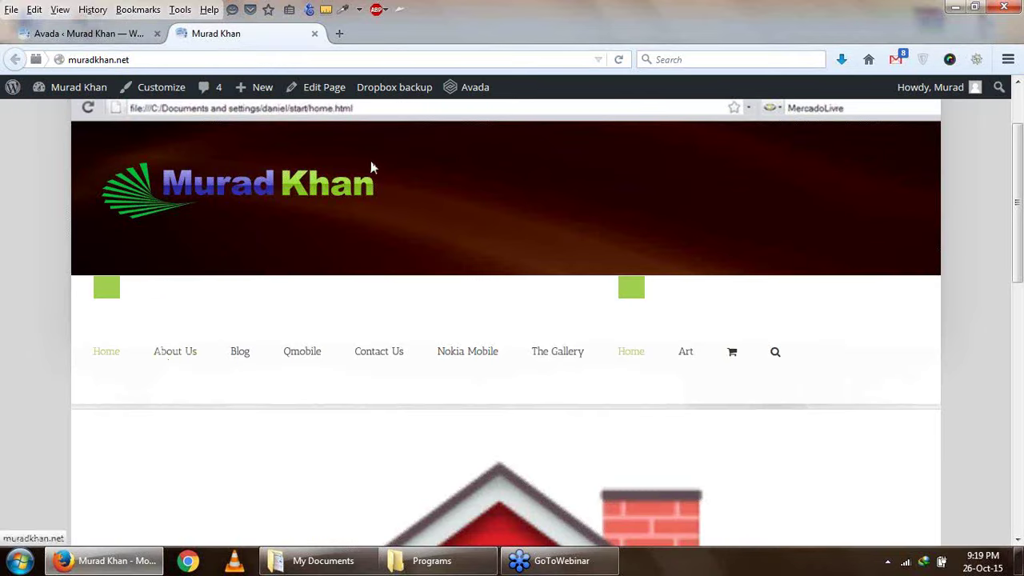
{"action": "left_click", "coordinate": [127, 35]}
Save the changed menu options and reload the live home page to check the main menu
{"action": "scroll", "coordinate": [592, 222], "scroll_direction": "up", "scroll_amount": 15}
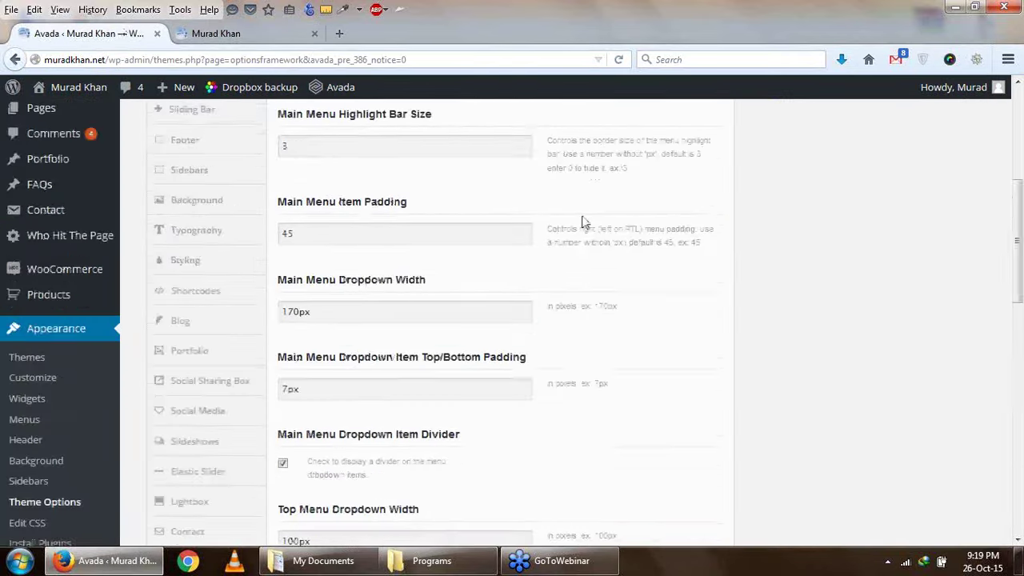
{"action": "left_click", "coordinate": [661, 178]}
{"action": "scroll", "coordinate": [538, 224], "scroll_direction": "down", "scroll_amount": 1}
{"action": "scroll", "coordinate": [528, 256], "scroll_direction": "down", "scroll_amount": 4}
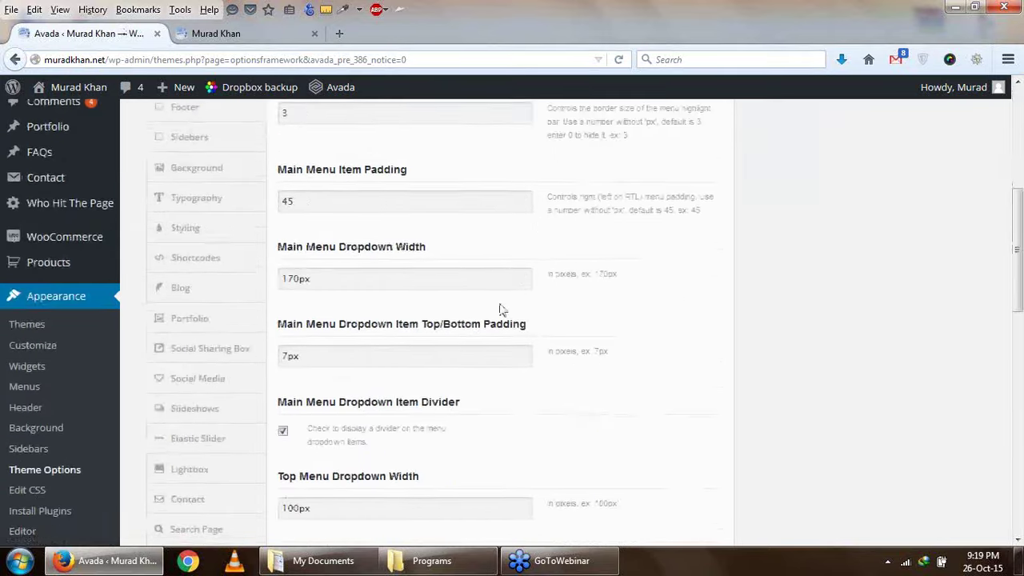
{"action": "scroll", "coordinate": [499, 304], "scroll_direction": "down", "scroll_amount": 4}
{"action": "scroll", "coordinate": [482, 324], "scroll_direction": "down", "scroll_amount": 3}
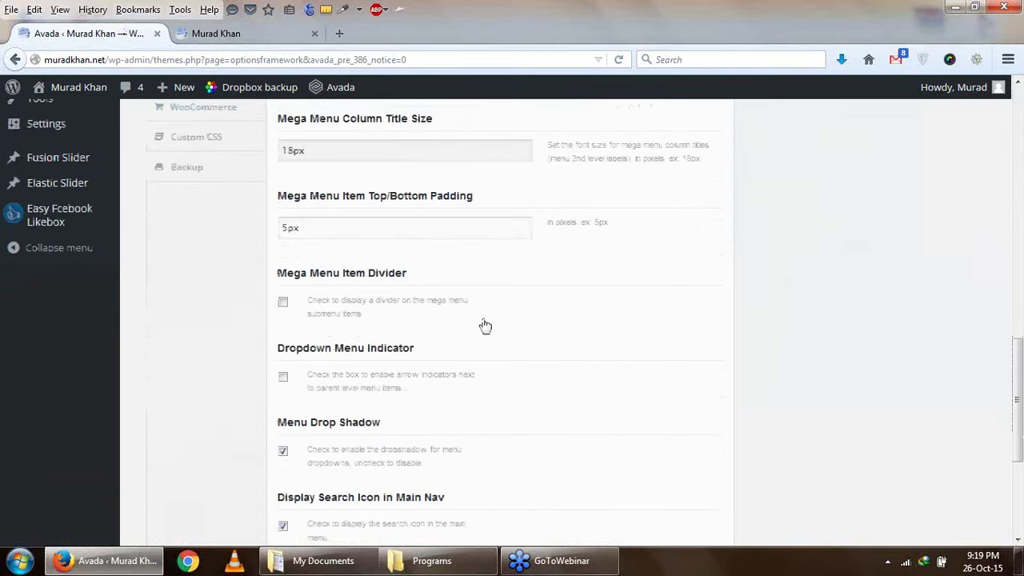
{"action": "left_click", "coordinate": [216, 35]}
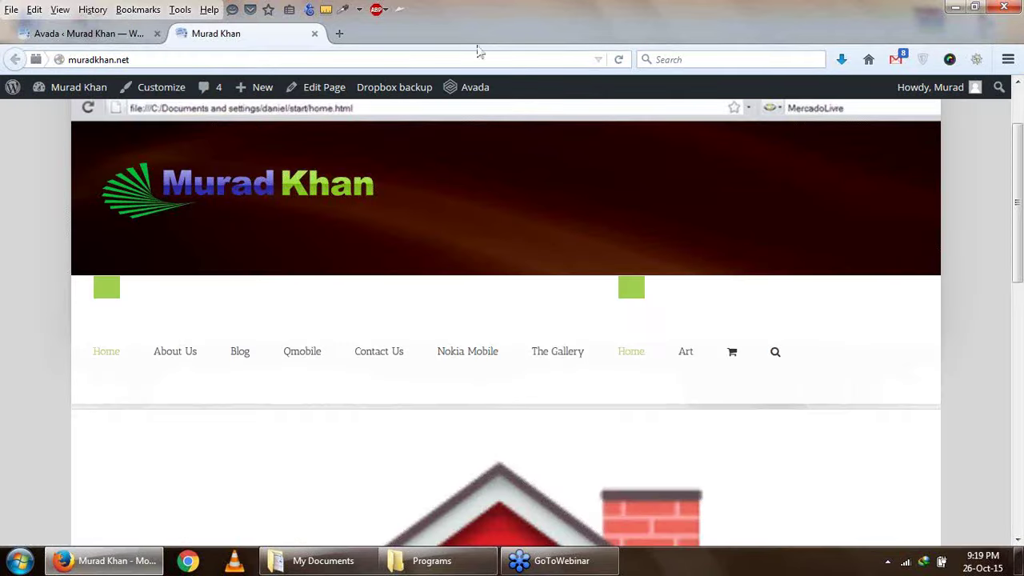
{"action": "left_click", "coordinate": [620, 60]}
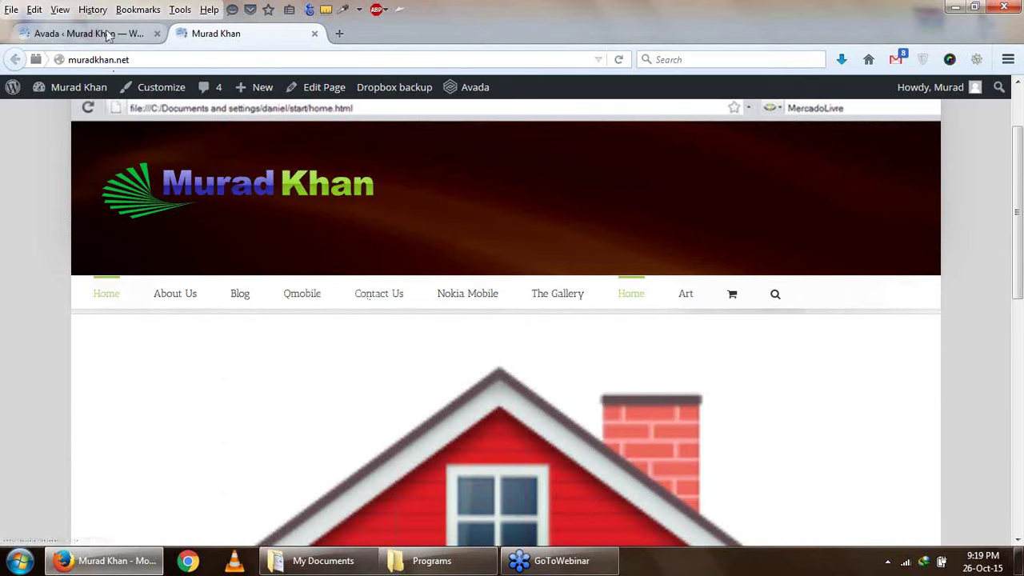
Enable the Mega Menu Item Divider and Dropdown Menu Indicator options, consulting the menu on the live home page
{"action": "left_click", "coordinate": [108, 34]}
{"action": "left_click", "coordinate": [285, 229]}
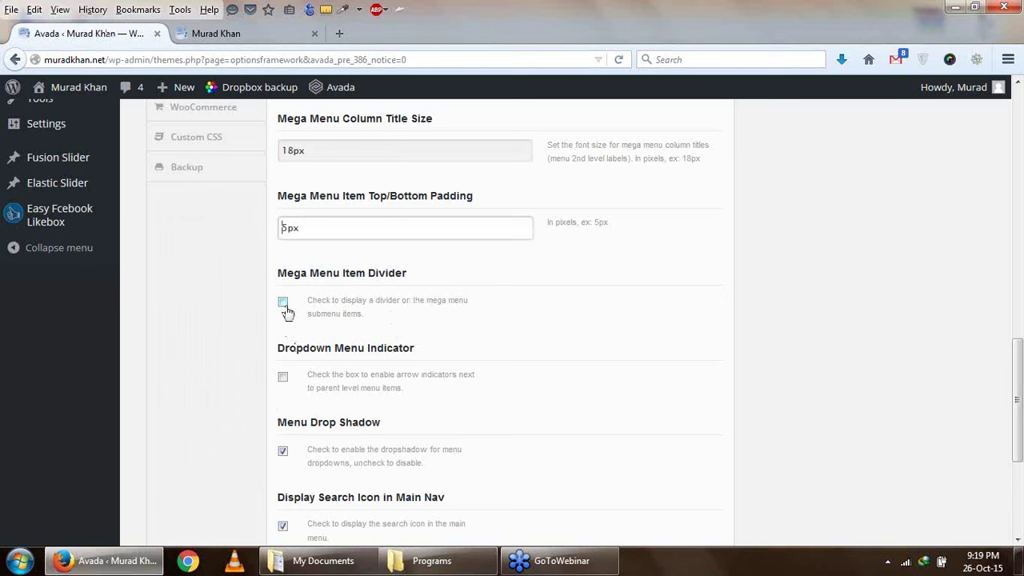
{"action": "left_click", "coordinate": [280, 35]}
{"action": "left_click", "coordinate": [100, 32]}
{"action": "left_click", "coordinate": [283, 302]}
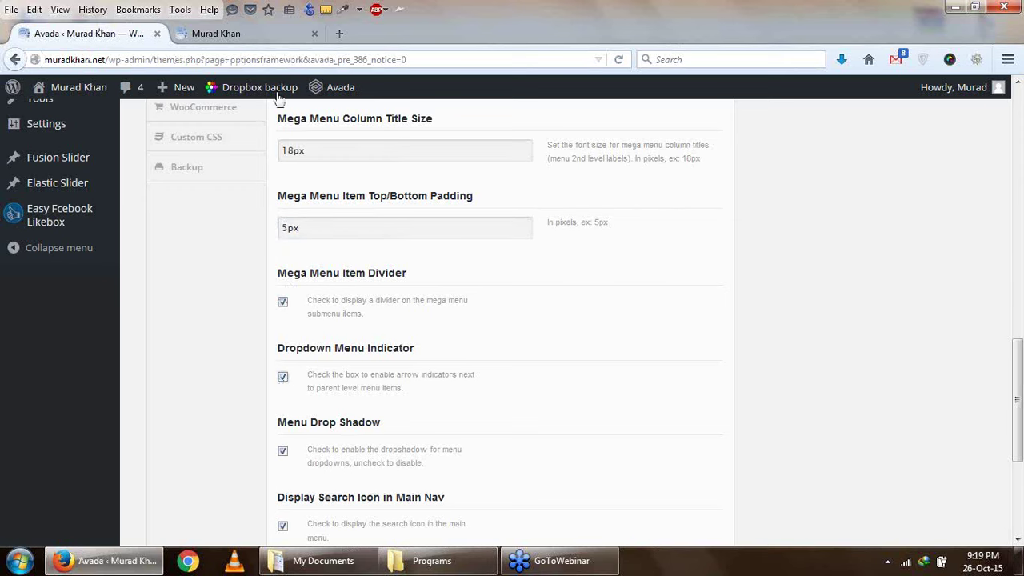
{"action": "left_click", "coordinate": [264, 35]}
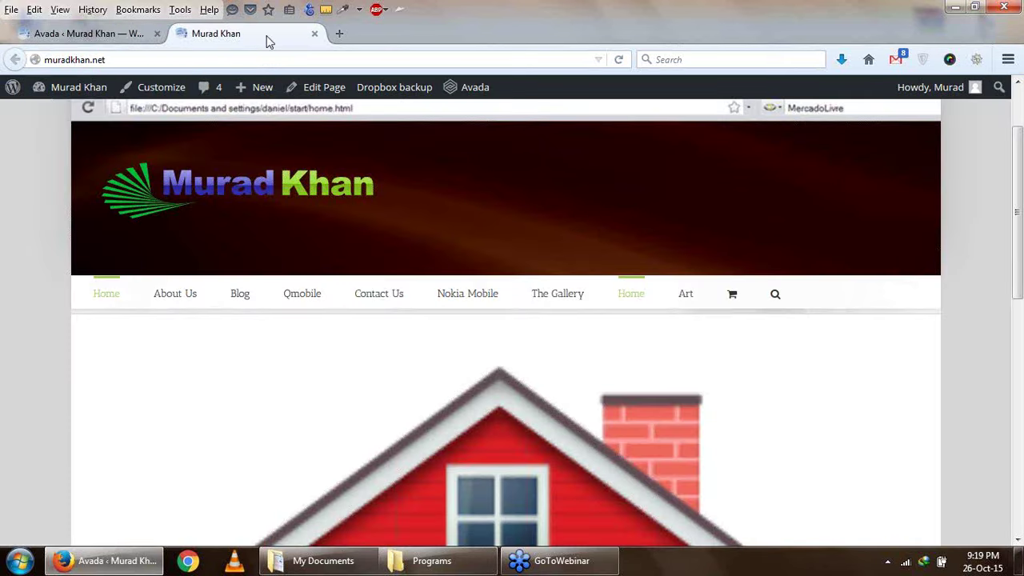
Compare the Menu Drop Shadow and Display Search Icon in Main Nav options with the menu on the live home page
{"action": "left_click", "coordinate": [88, 33]}
{"action": "scroll", "coordinate": [365, 393], "scroll_direction": "down", "scroll_amount": 1}
{"action": "scroll", "coordinate": [365, 393], "scroll_direction": "down", "scroll_amount": 1}
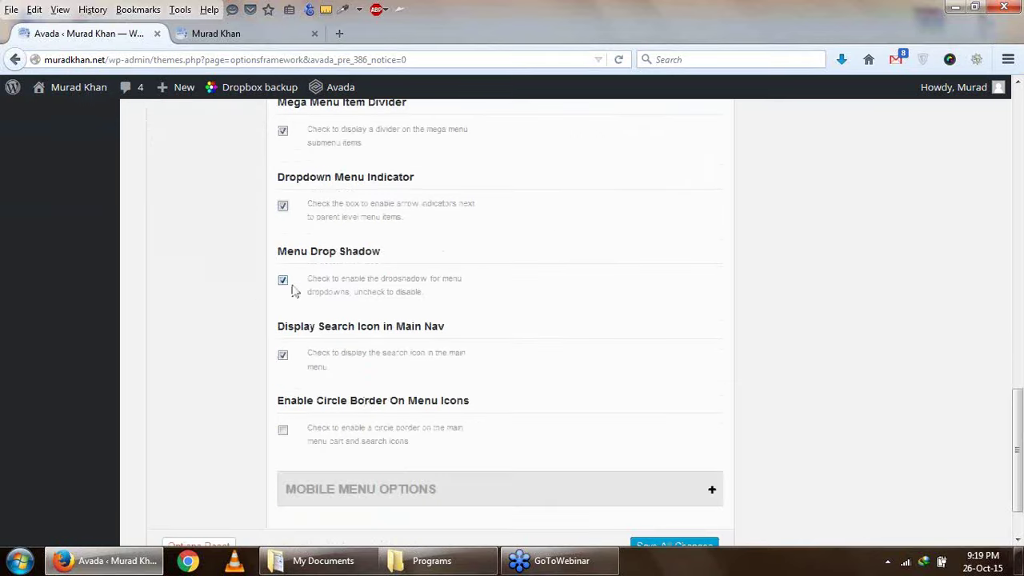
{"action": "left_click", "coordinate": [240, 33]}
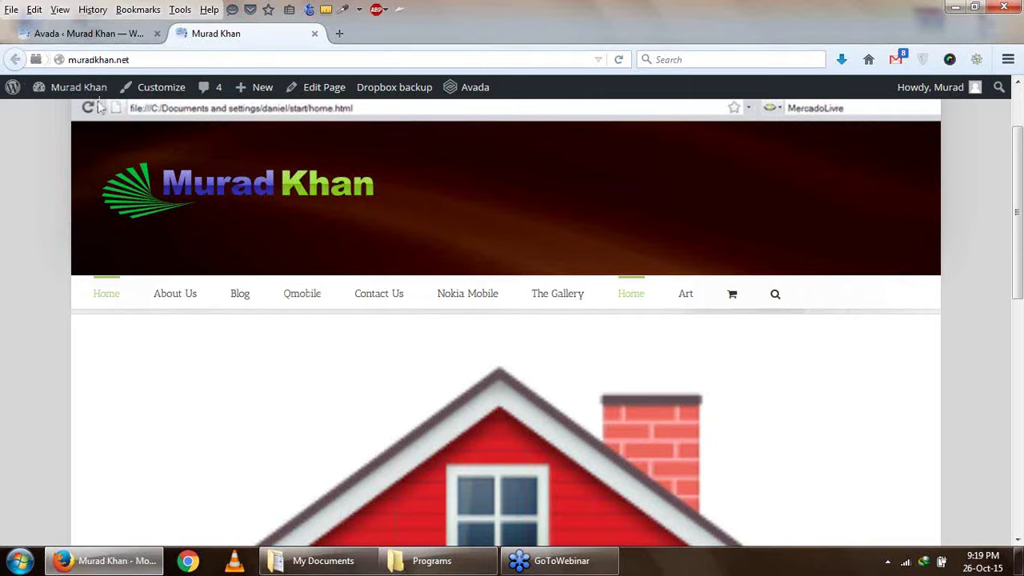
{"action": "left_click", "coordinate": [120, 34]}
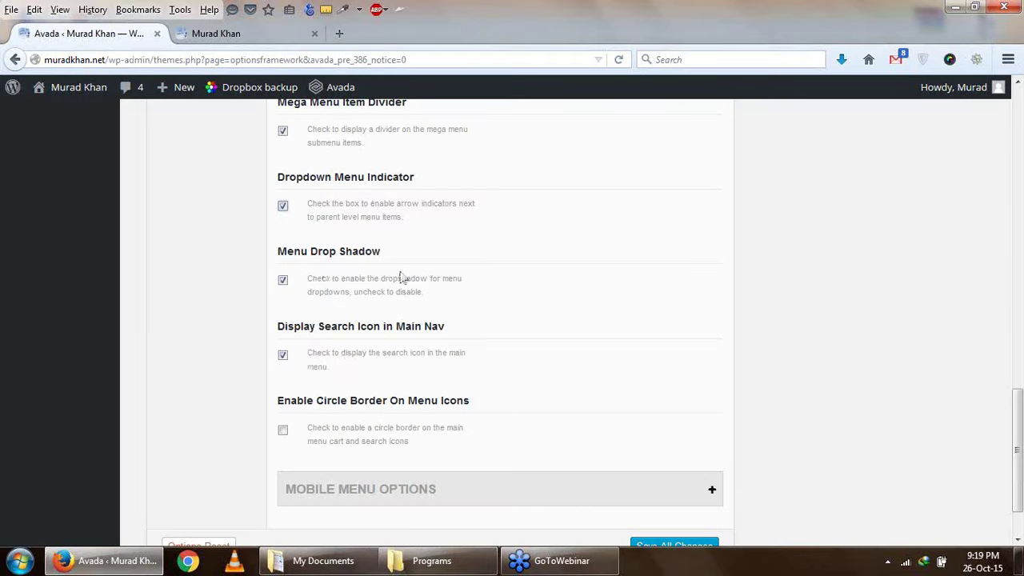
{"action": "scroll", "coordinate": [432, 378], "scroll_direction": "down", "scroll_amount": 2}
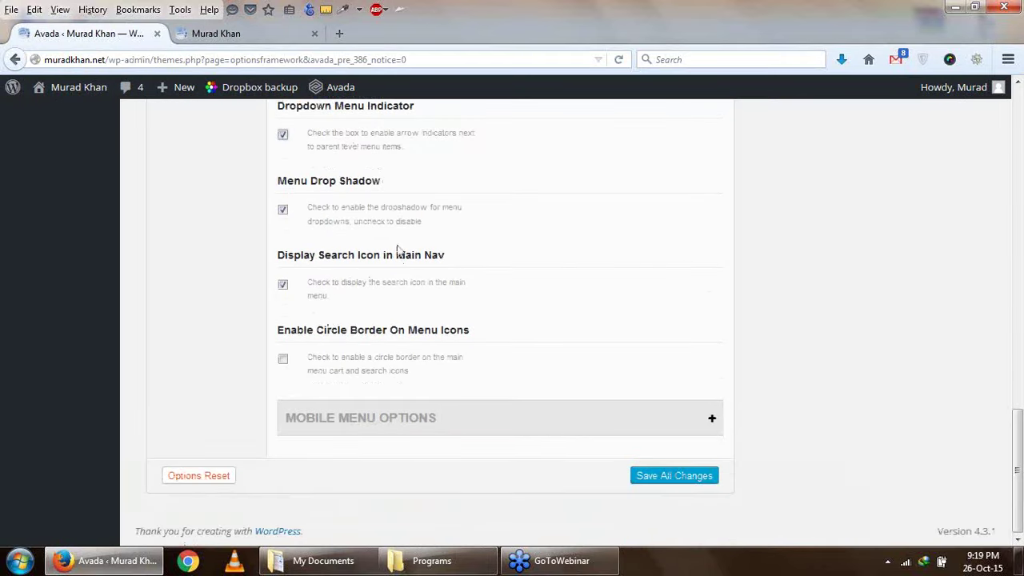
{"action": "left_click", "coordinate": [224, 34]}
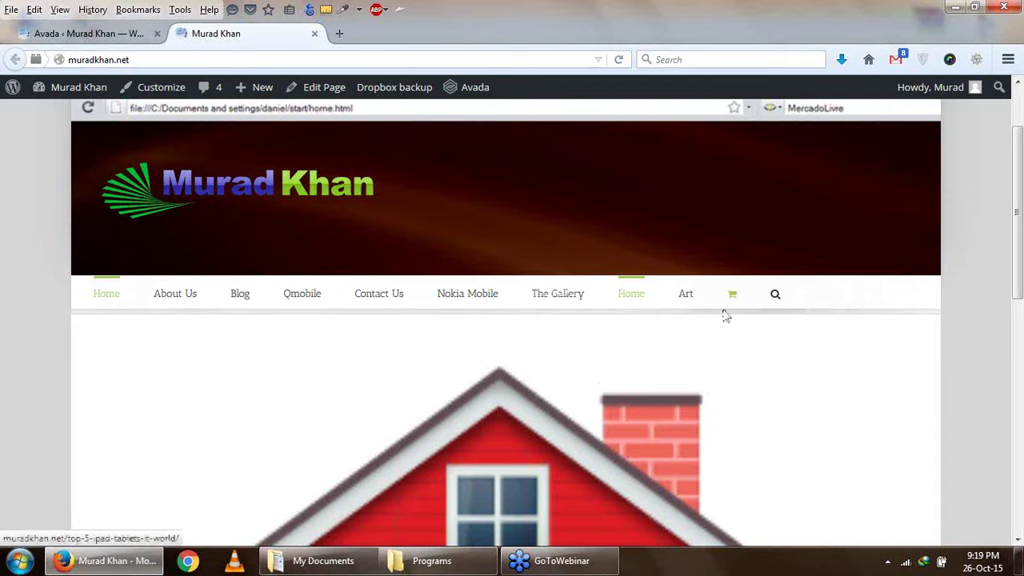
Enable the circle border on the main menu's cart and search icons and save all changes
{"action": "left_click", "coordinate": [116, 38]}
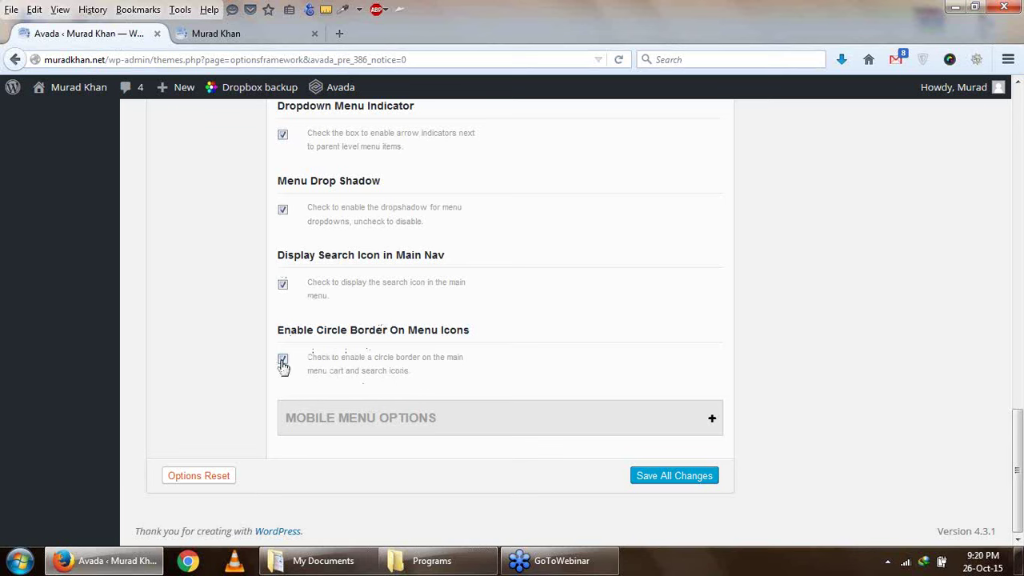
{"action": "left_click", "coordinate": [272, 33]}
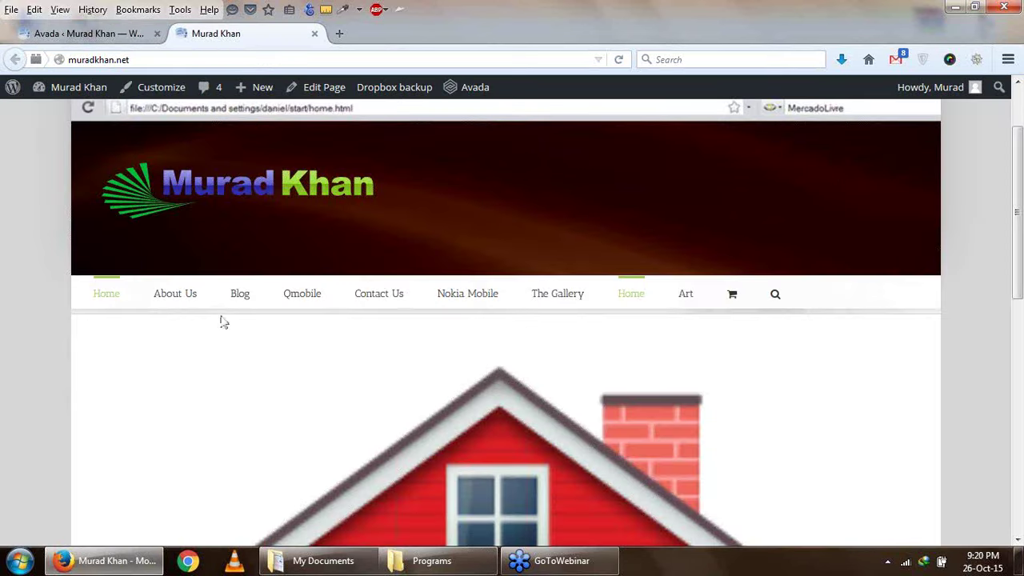
{"action": "left_click", "coordinate": [99, 36]}
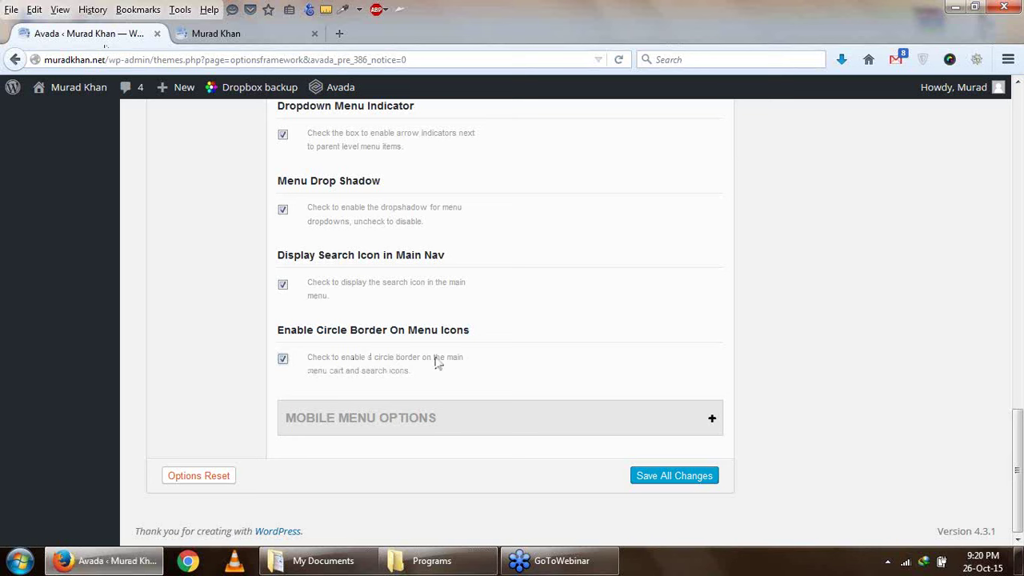
{"action": "left_click", "coordinate": [663, 476]}
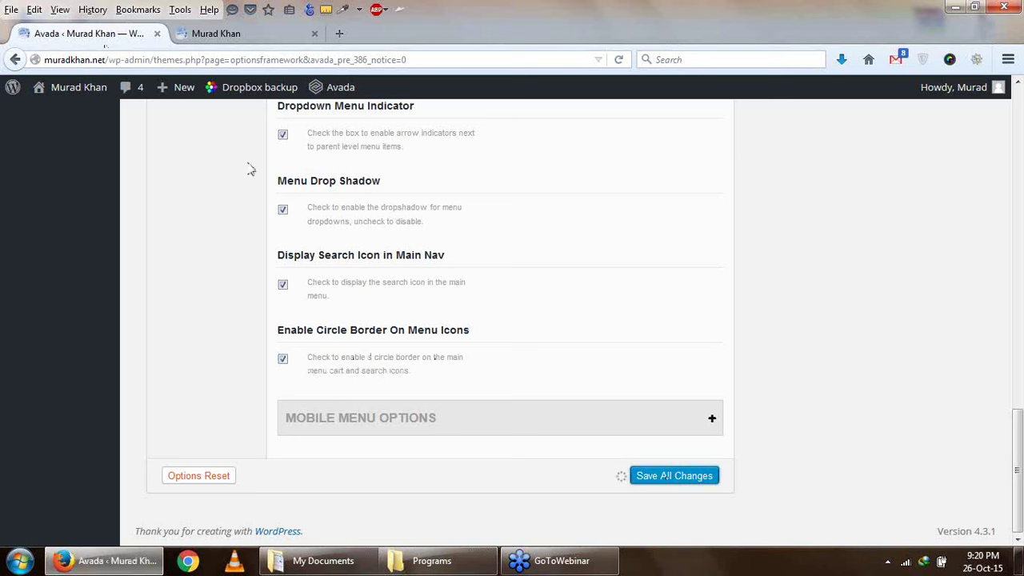
Reload the live home page and compare its dropdown arrows, cart icon and search icon with the enabled menu options
{"action": "left_click", "coordinate": [240, 34]}
{"action": "left_click", "coordinate": [618, 61]}
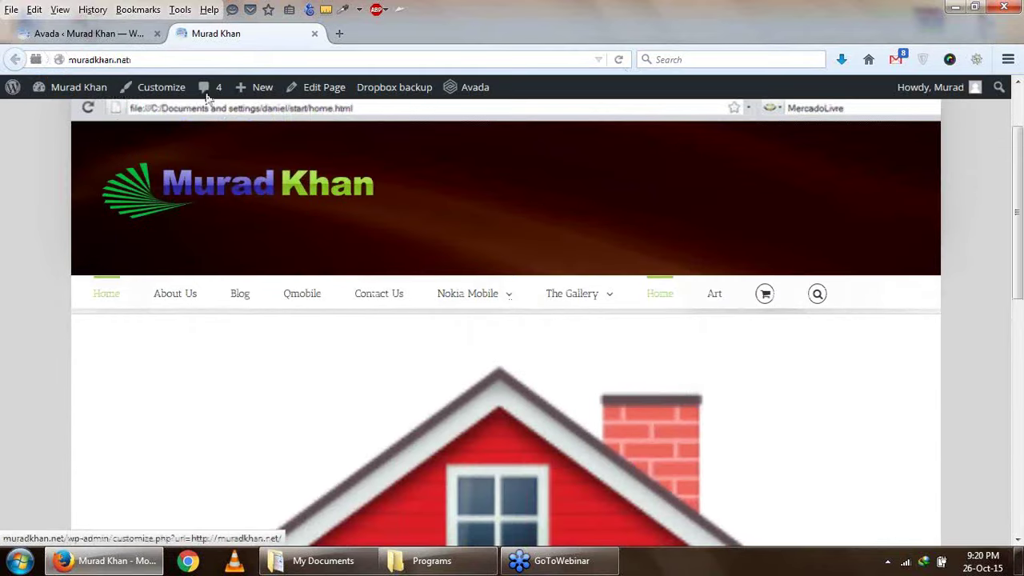
{"action": "left_click", "coordinate": [84, 34]}
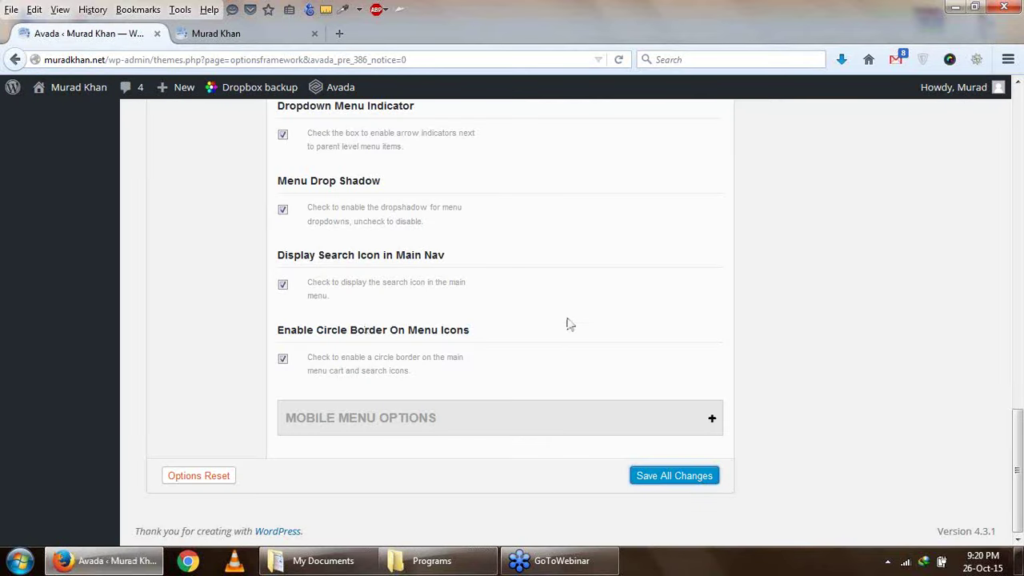
{"action": "left_click", "coordinate": [229, 38]}
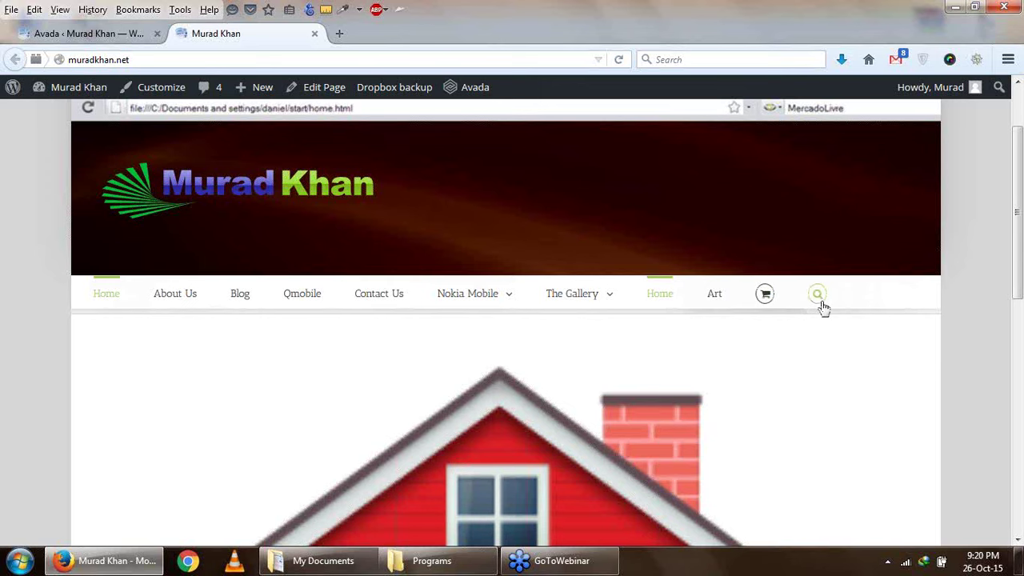
{"action": "left_click", "coordinate": [92, 34]}
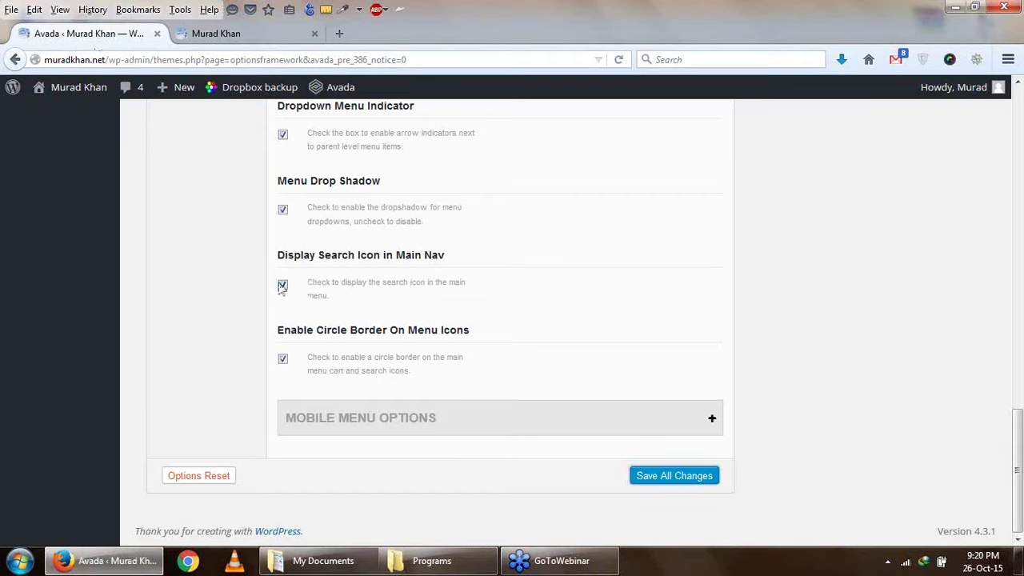
{"action": "left_click", "coordinate": [220, 34]}
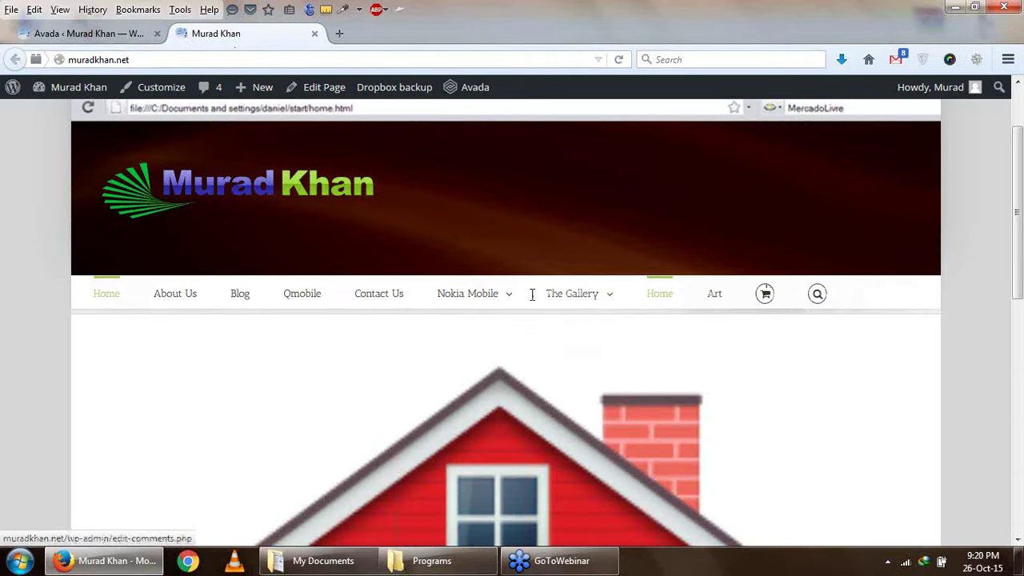
{"action": "key", "text": "ctrl+Tab"}
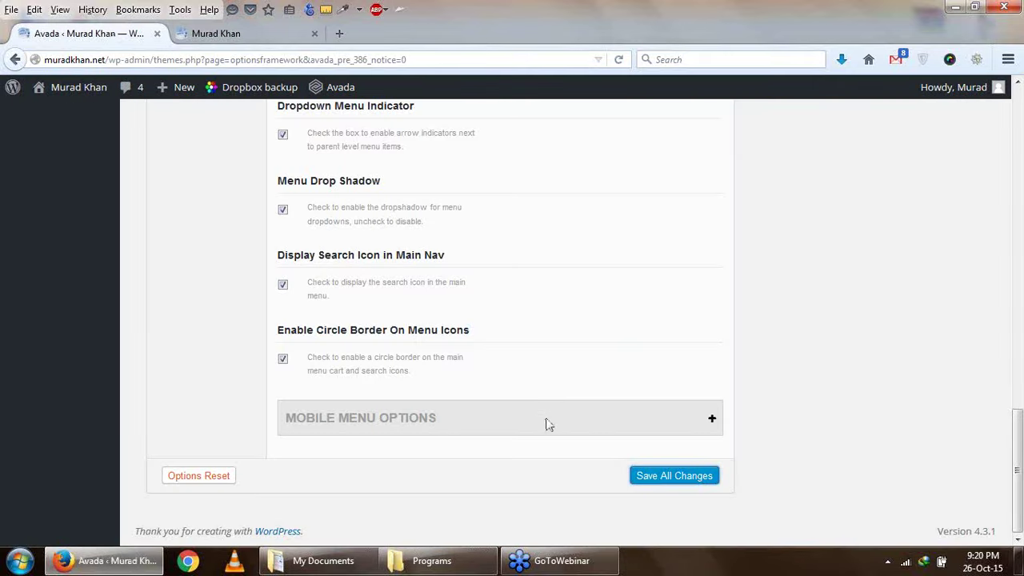
Expand the Mobile Menu Options section and look over its design style, item padding and text alignment settings
{"action": "left_click", "coordinate": [533, 414]}
{"action": "scroll", "coordinate": [534, 412], "scroll_direction": "down", "scroll_amount": 4}
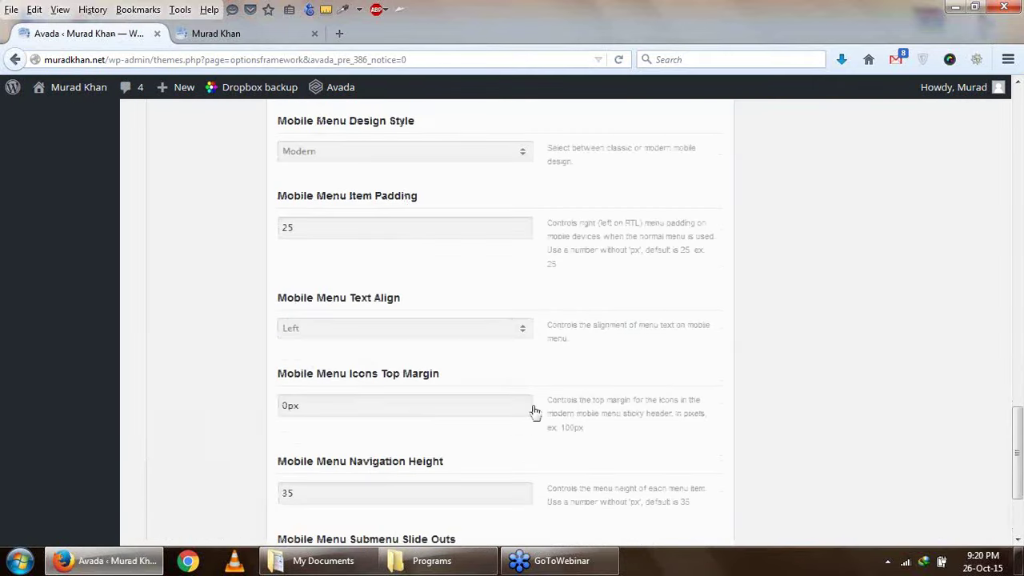
{"action": "scroll", "coordinate": [406, 197], "scroll_direction": "up", "scroll_amount": 3}
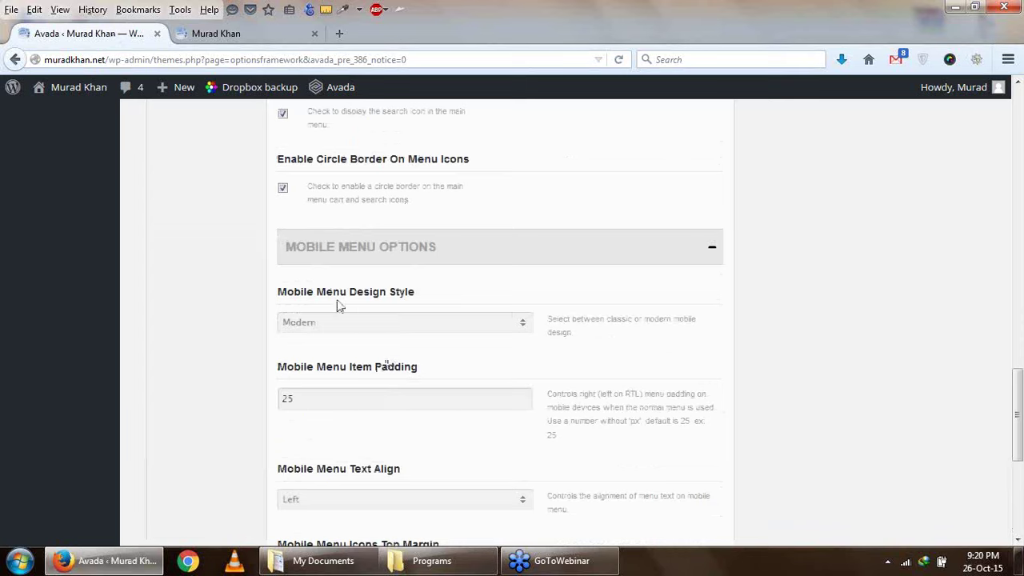
Shrink the browser window to mobile width on the live home page and inspect the expanded modern mobile menu
{"action": "left_click", "coordinate": [392, 322]}
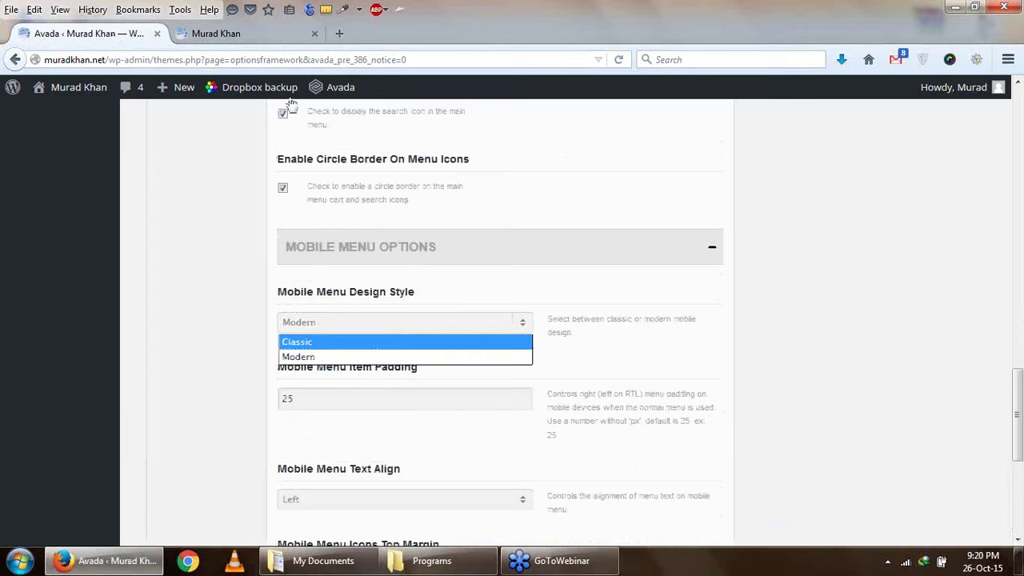
{"action": "left_click", "coordinate": [268, 36]}
{"action": "left_click", "coordinate": [977, 8]}
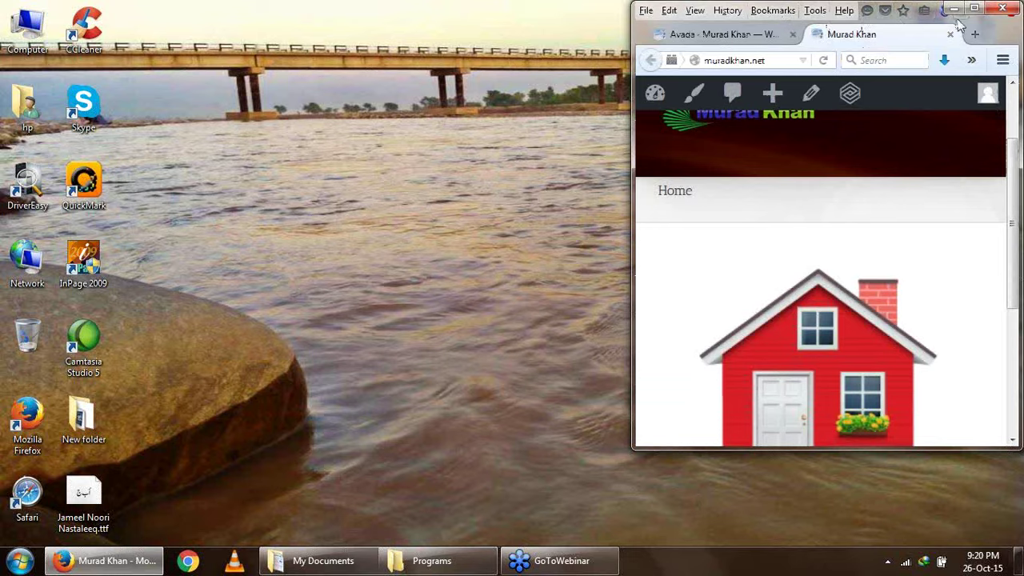
{"action": "left_click_drag", "start_coordinate": [989, 28], "coordinate": [710, 36]}
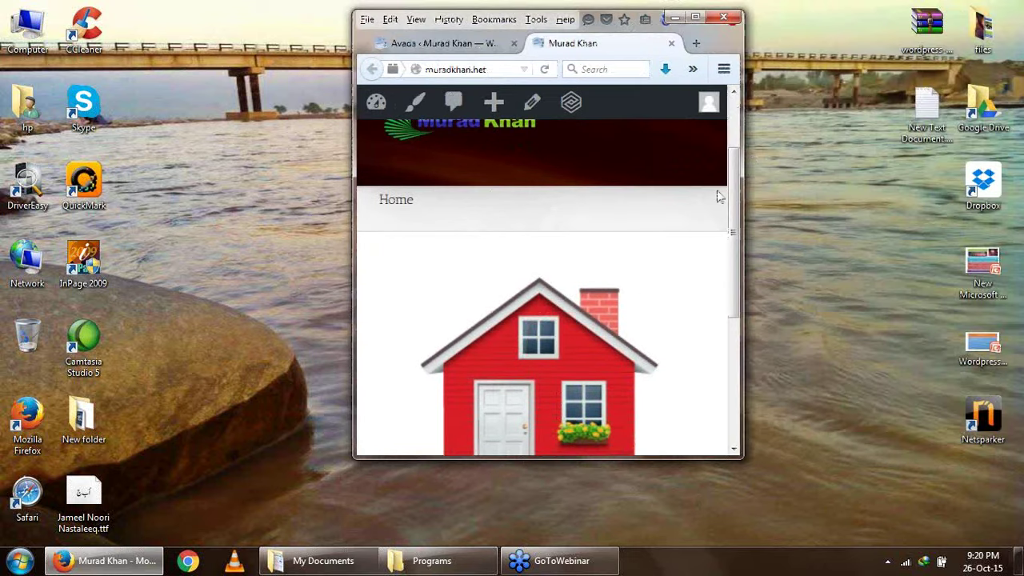
{"action": "left_click", "coordinate": [696, 203]}
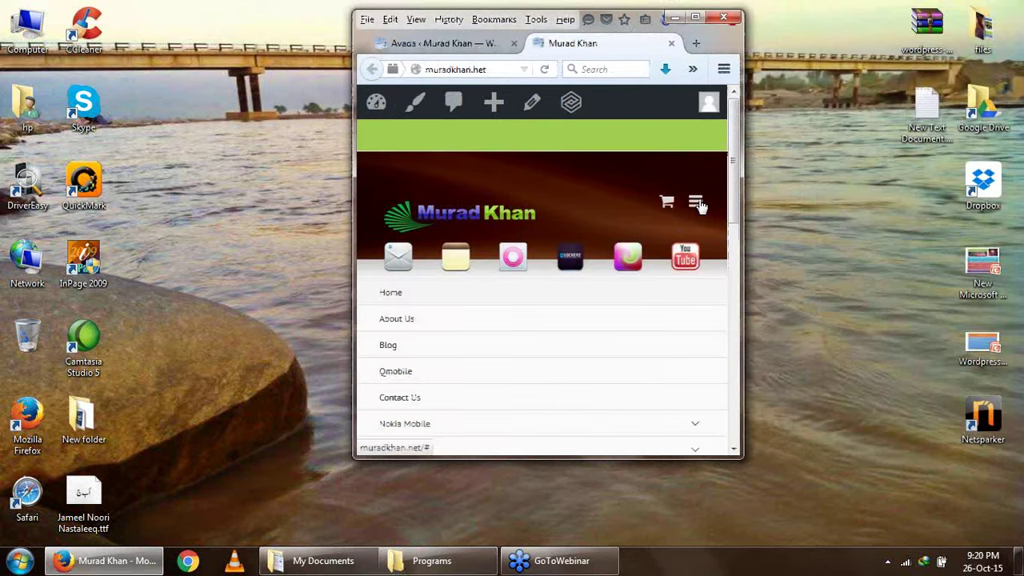
{"action": "scroll", "coordinate": [423, 270], "scroll_direction": "down", "scroll_amount": 2}
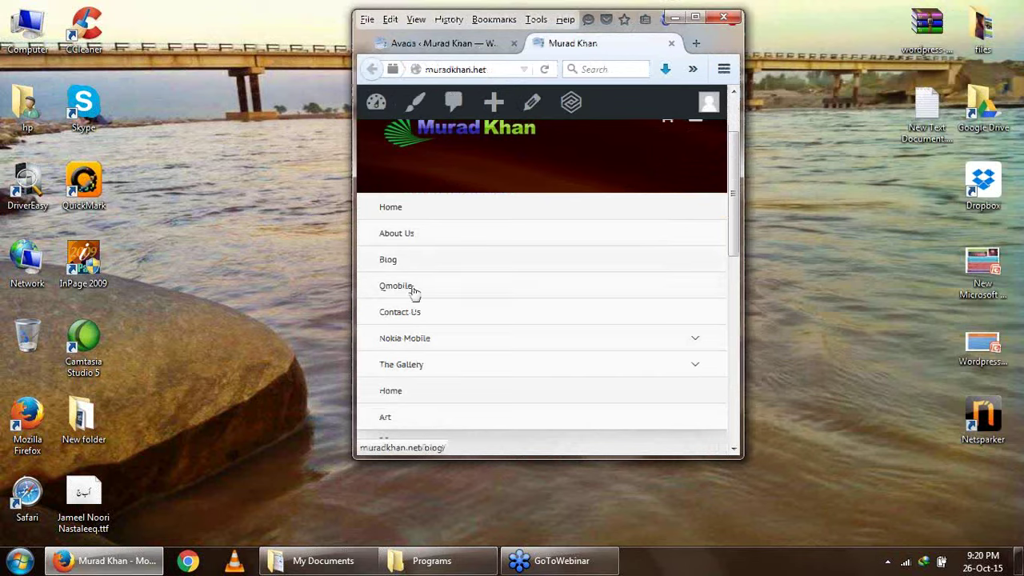
{"action": "scroll", "coordinate": [452, 236], "scroll_direction": "down", "scroll_amount": 2}
{"action": "scroll", "coordinate": [446, 283], "scroll_direction": "up", "scroll_amount": 4}
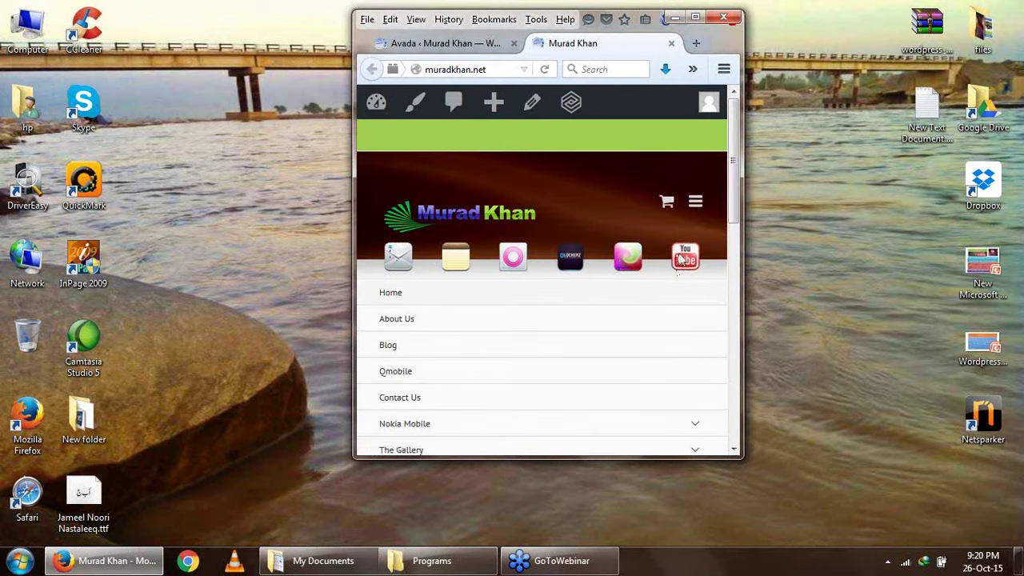
{"action": "left_click", "coordinate": [695, 16]}
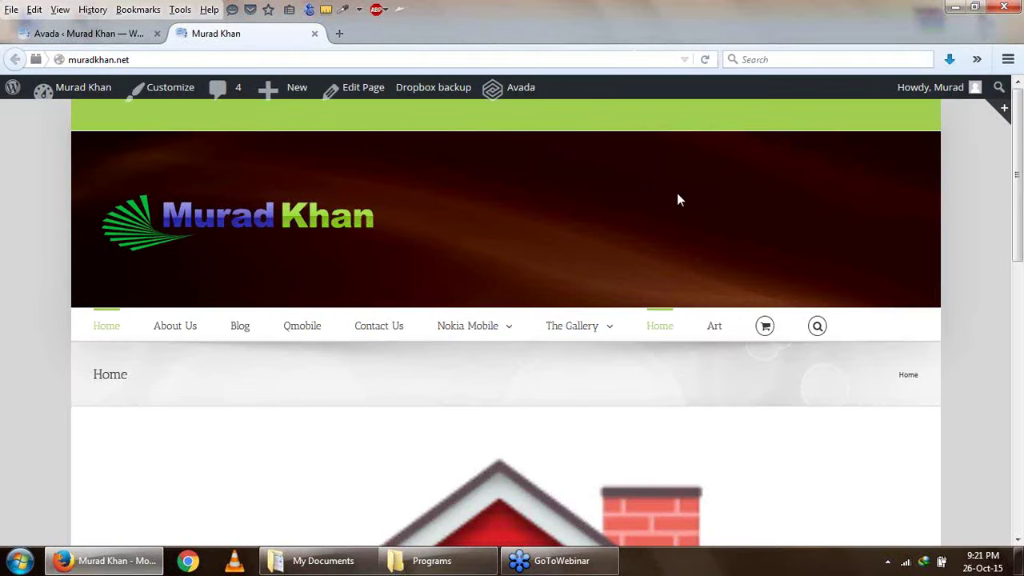
Remove the background image for the header area in the Header theme options and save all changes
{"action": "left_click", "coordinate": [79, 33]}
{"action": "scroll", "coordinate": [284, 284], "scroll_direction": "up", "scroll_amount": 5}
{"action": "scroll", "coordinate": [284, 284], "scroll_direction": "up", "scroll_amount": 10}
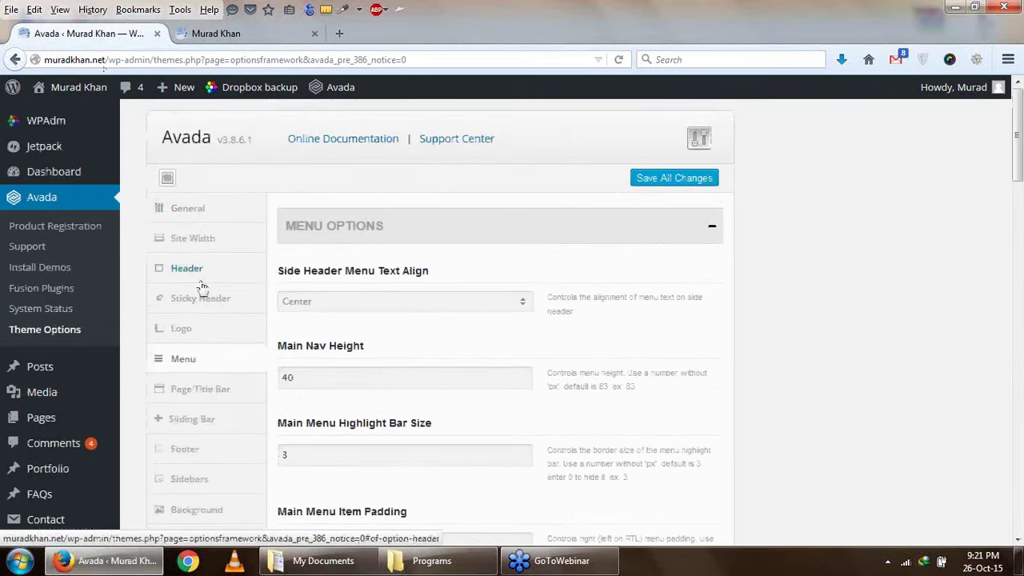
{"action": "left_click", "coordinate": [192, 270]}
{"action": "left_click", "coordinate": [491, 238]}
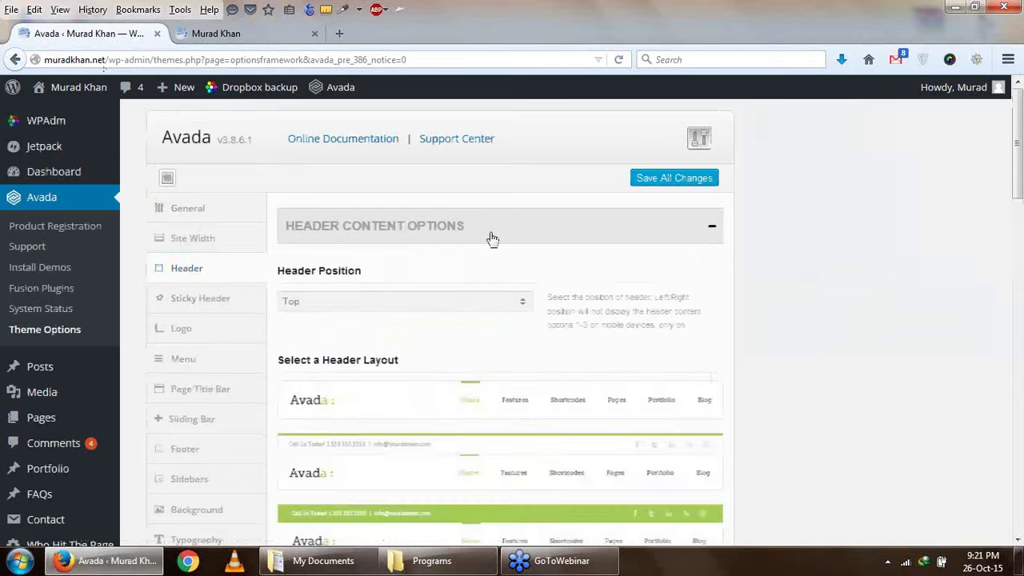
{"action": "scroll", "coordinate": [492, 308], "scroll_direction": "down", "scroll_amount": 15}
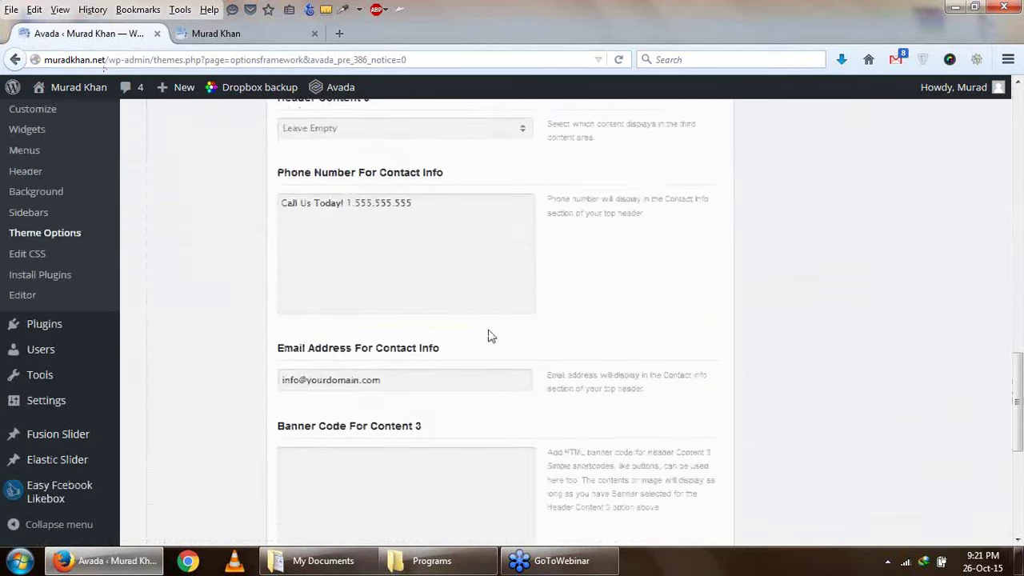
{"action": "scroll", "coordinate": [489, 336], "scroll_direction": "down", "scroll_amount": 5}
{"action": "left_click", "coordinate": [484, 359]}
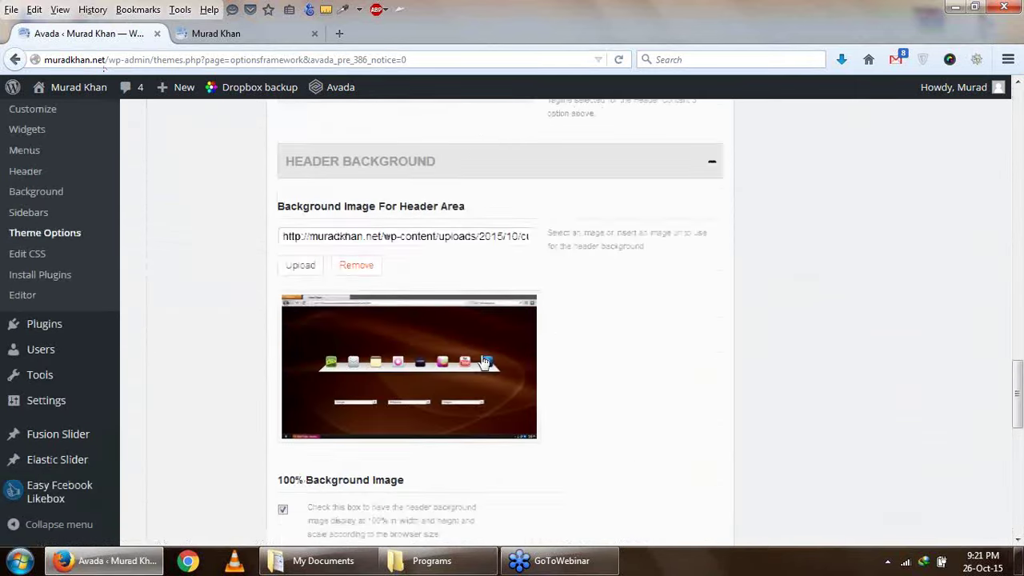
{"action": "scroll", "coordinate": [485, 362], "scroll_direction": "down", "scroll_amount": 5}
{"action": "scroll", "coordinate": [333, 265], "scroll_direction": "up", "scroll_amount": 4}
{"action": "left_click", "coordinate": [357, 207]}
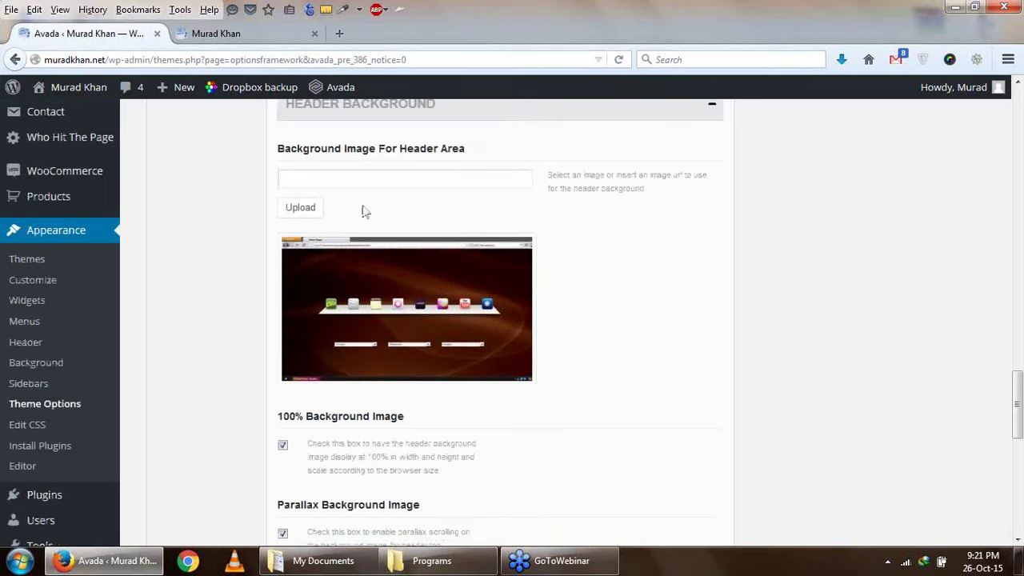
{"action": "scroll", "coordinate": [620, 358], "scroll_direction": "up", "scroll_amount": 10}
{"action": "scroll", "coordinate": [632, 350], "scroll_direction": "up", "scroll_amount": 10}
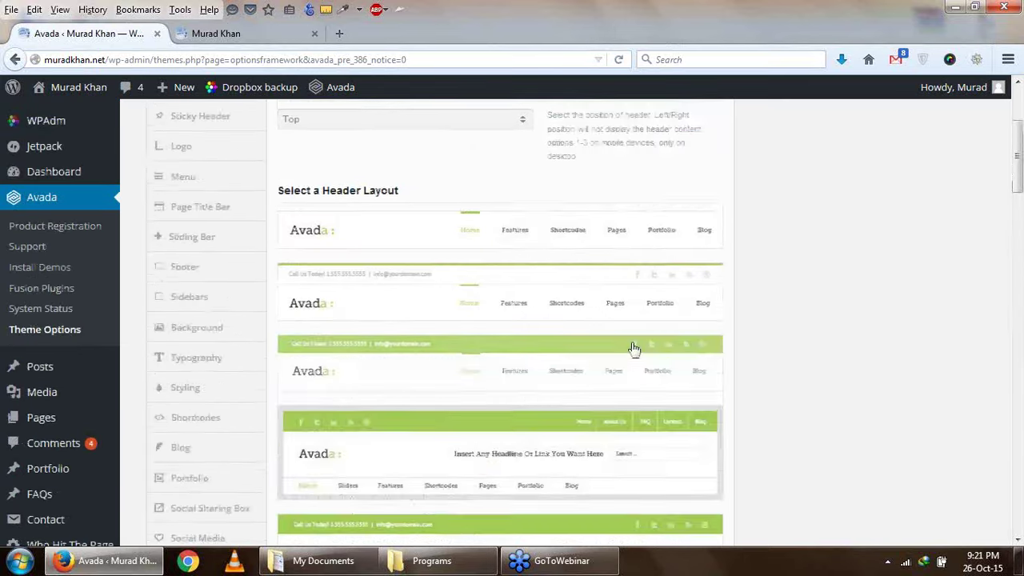
{"action": "left_click", "coordinate": [662, 179]}
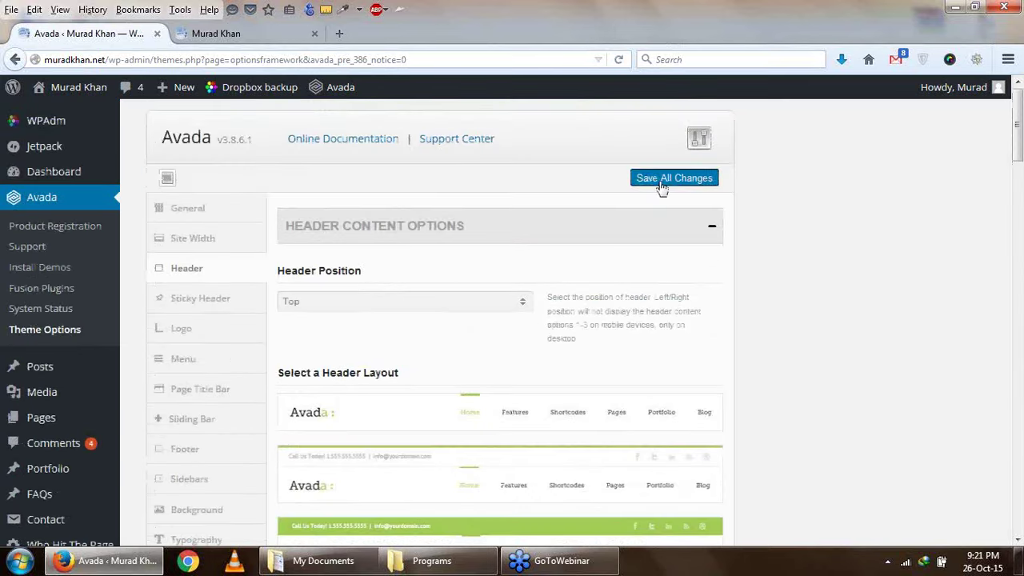
Reload the live home page and inspect its header and expanded mobile menu at mobile width
{"action": "left_click", "coordinate": [250, 40]}
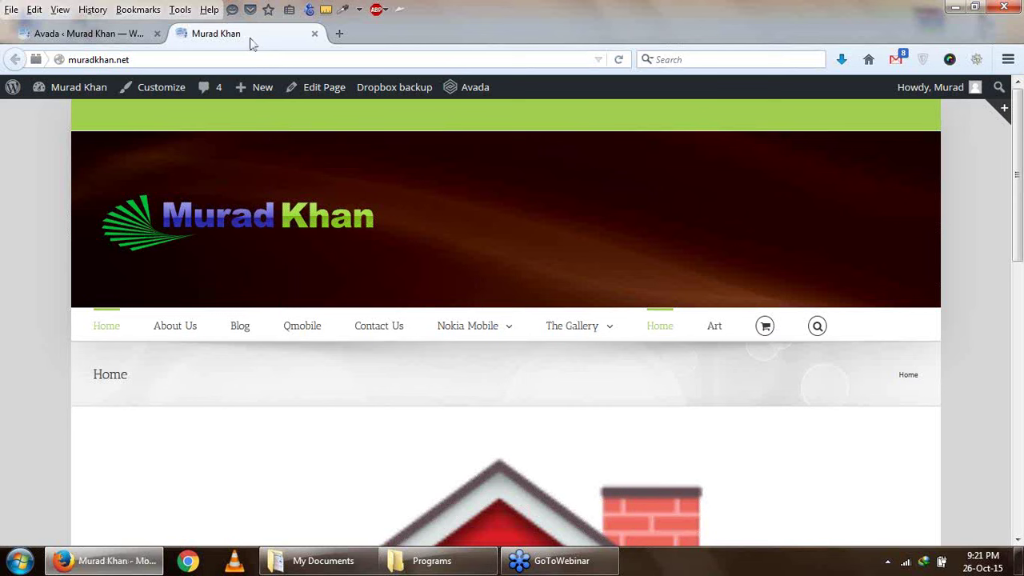
{"action": "left_click", "coordinate": [620, 61]}
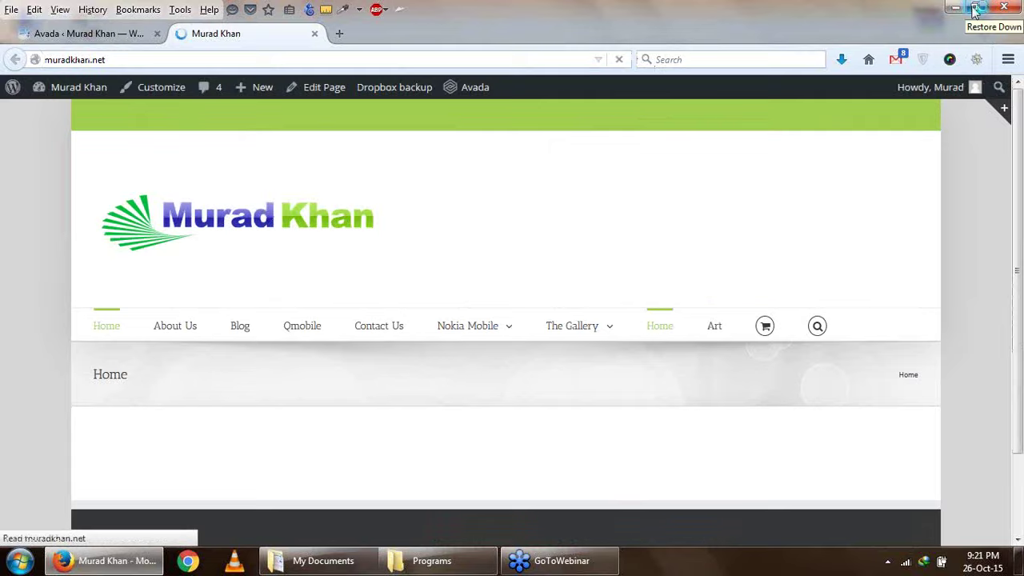
{"action": "left_click", "coordinate": [975, 10]}
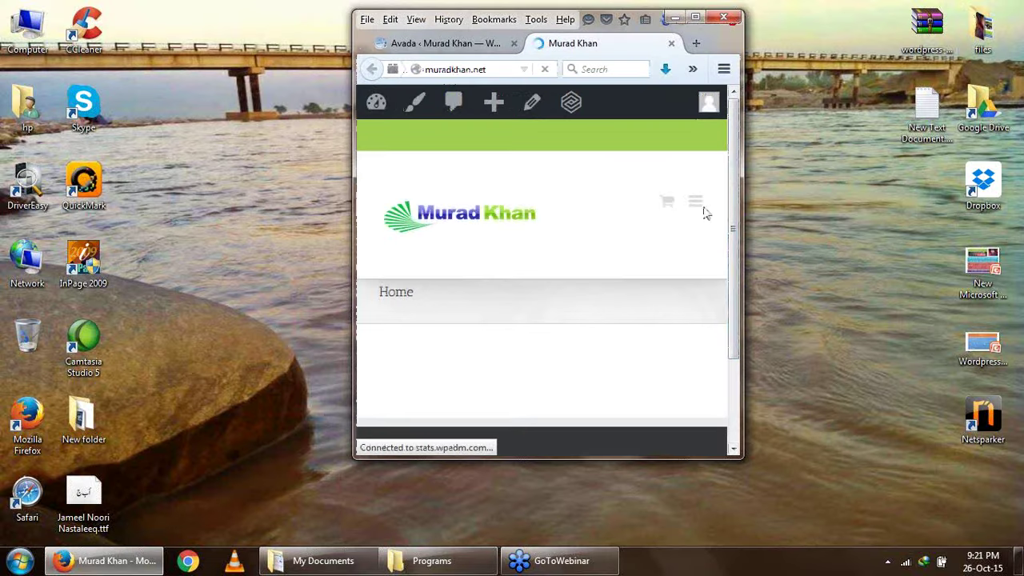
{"action": "left_click", "coordinate": [696, 205]}
{"action": "scroll", "coordinate": [448, 216], "scroll_direction": "down", "scroll_amount": 3}
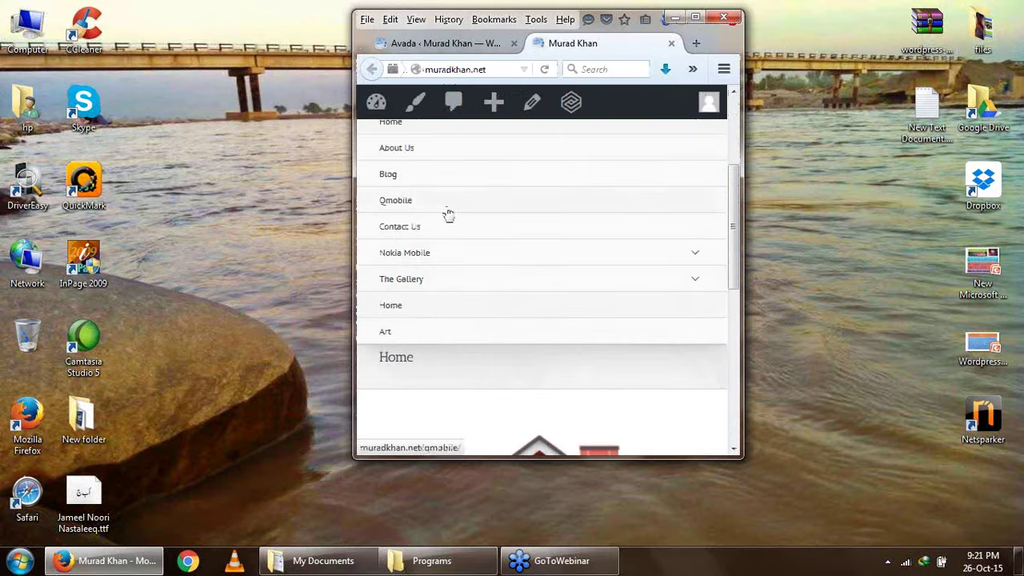
{"action": "scroll", "coordinate": [436, 311], "scroll_direction": "up", "scroll_amount": 3}
{"action": "scroll", "coordinate": [436, 332], "scroll_direction": "down", "scroll_amount": 1}
{"action": "scroll", "coordinate": [436, 332], "scroll_direction": "down", "scroll_amount": 2}
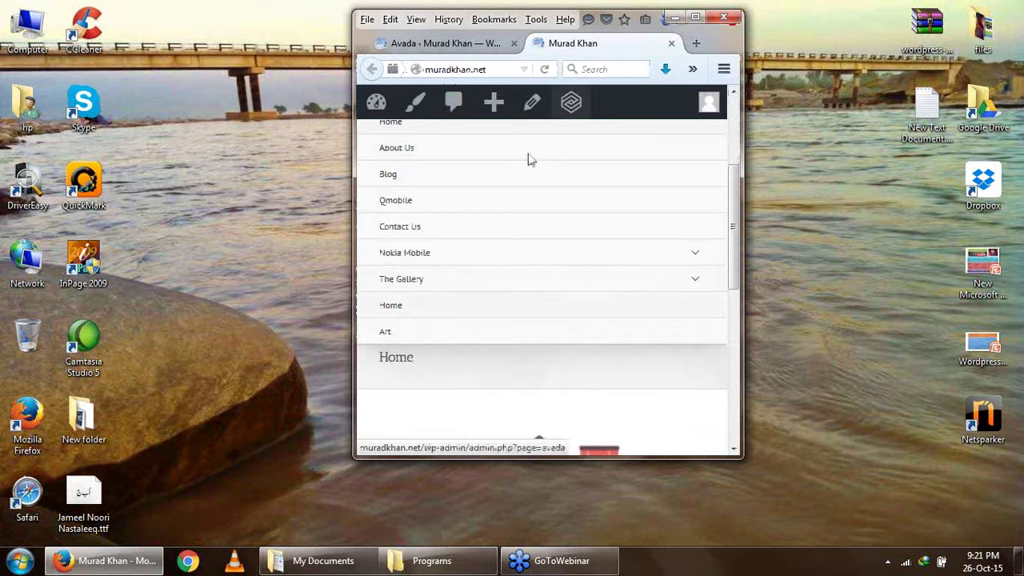
{"action": "left_click", "coordinate": [694, 16]}
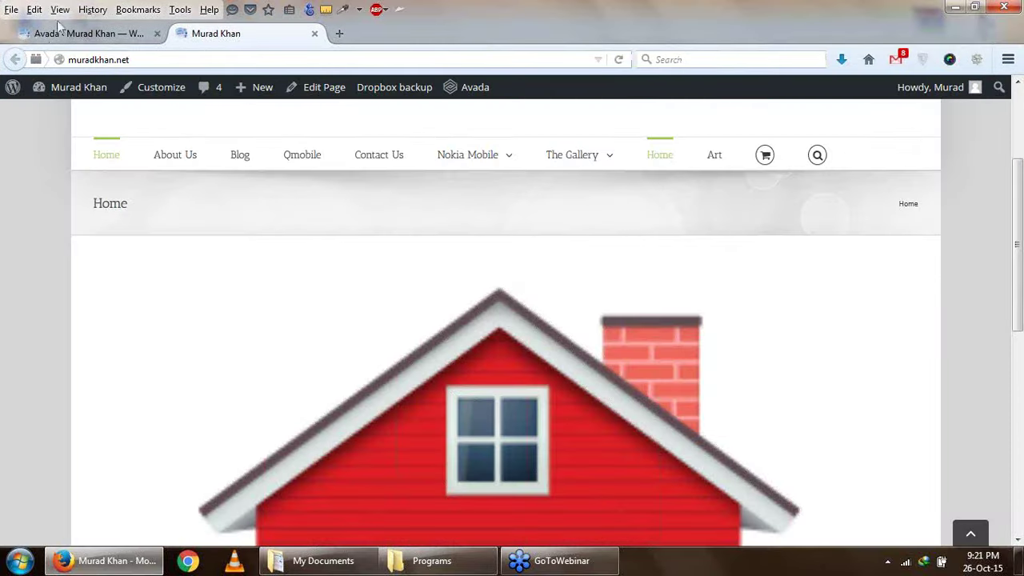
Return to the Menu theme options and set the Mobile Menu Design Style to Classic
{"action": "left_click", "coordinate": [80, 34]}
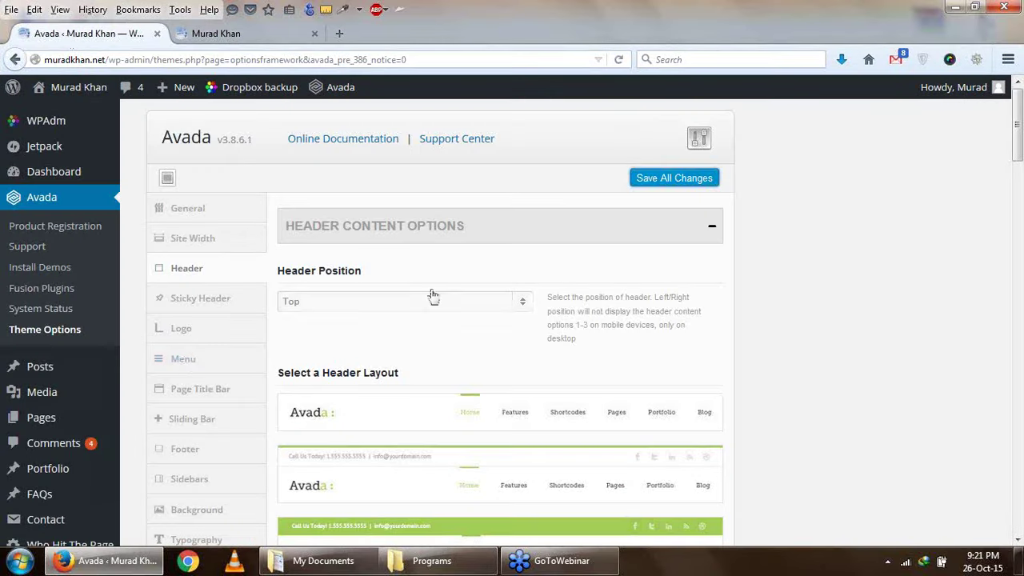
{"action": "left_click", "coordinate": [179, 359]}
{"action": "scroll", "coordinate": [1020, 250], "scroll_direction": "down", "scroll_amount": 3}
{"action": "scroll", "coordinate": [448, 367], "scroll_direction": "down", "scroll_amount": 10}
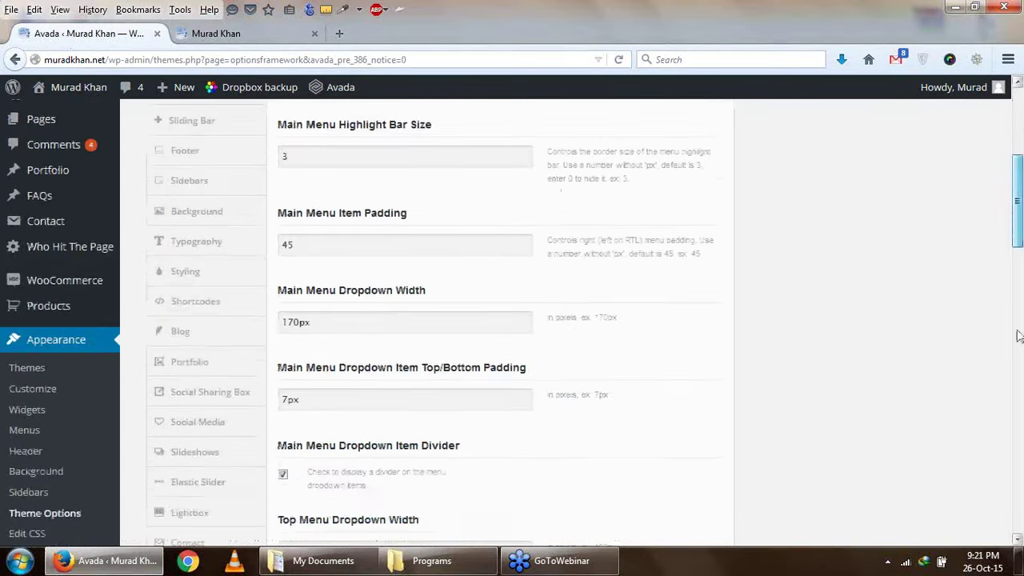
{"action": "scroll", "coordinate": [448, 367], "scroll_direction": "up", "scroll_amount": 2}
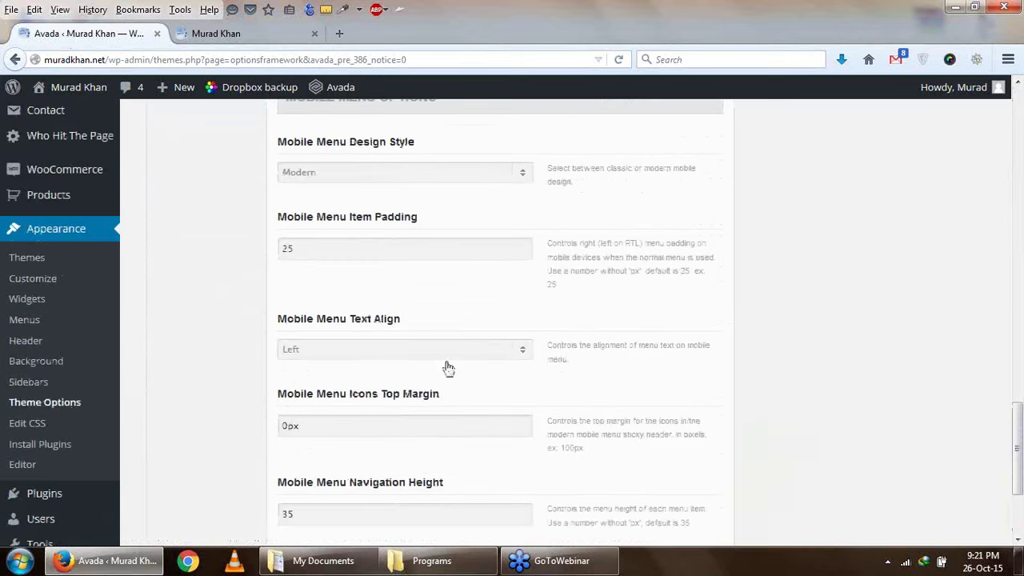
{"action": "scroll", "coordinate": [343, 263], "scroll_direction": "up", "scroll_amount": 2}
{"action": "left_click", "coordinate": [356, 259]}
{"action": "left_click", "coordinate": [352, 278]}
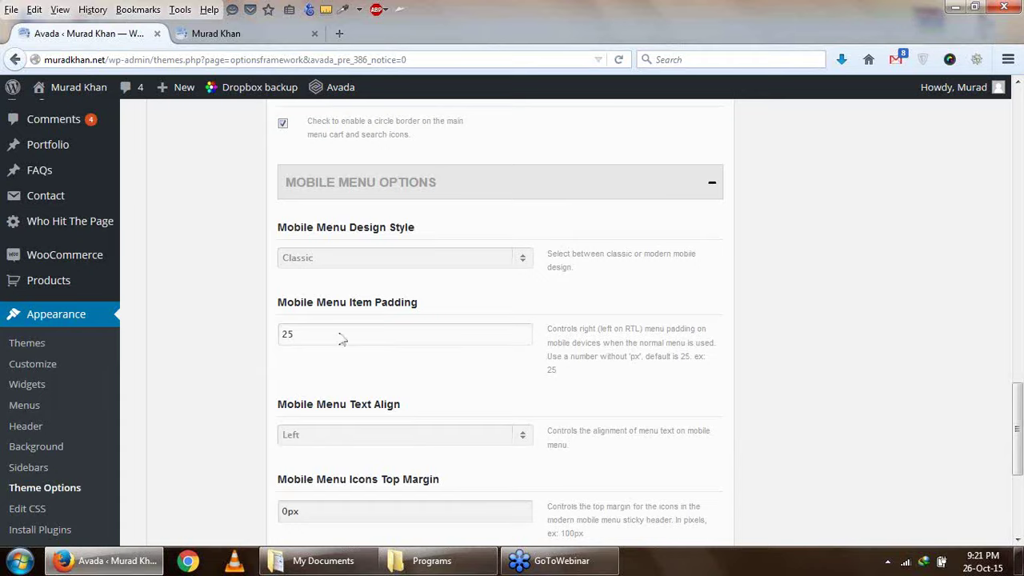
Look over the remaining mobile menu options down to Submenu Slide Outs and save all changes
{"action": "left_click", "coordinate": [216, 34]}
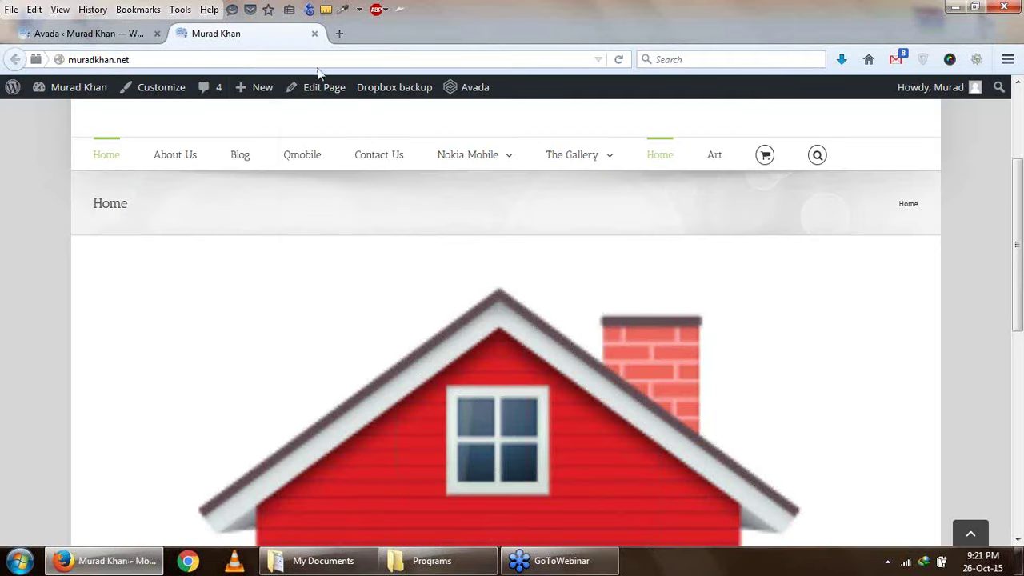
{"action": "left_click", "coordinate": [99, 34]}
{"action": "scroll", "coordinate": [421, 414], "scroll_direction": "down", "scroll_amount": 2}
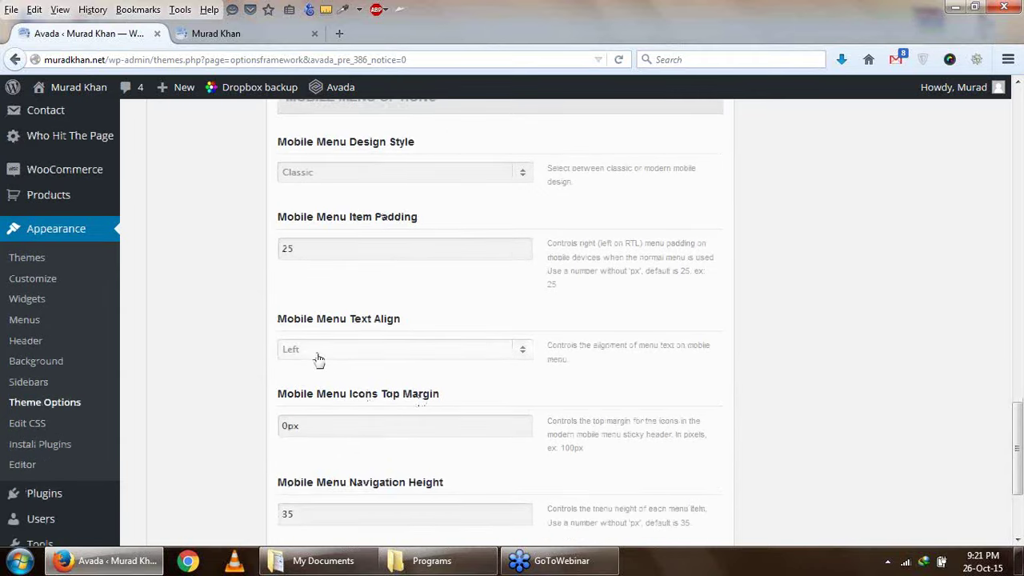
{"action": "scroll", "coordinate": [369, 445], "scroll_direction": "down", "scroll_amount": 2}
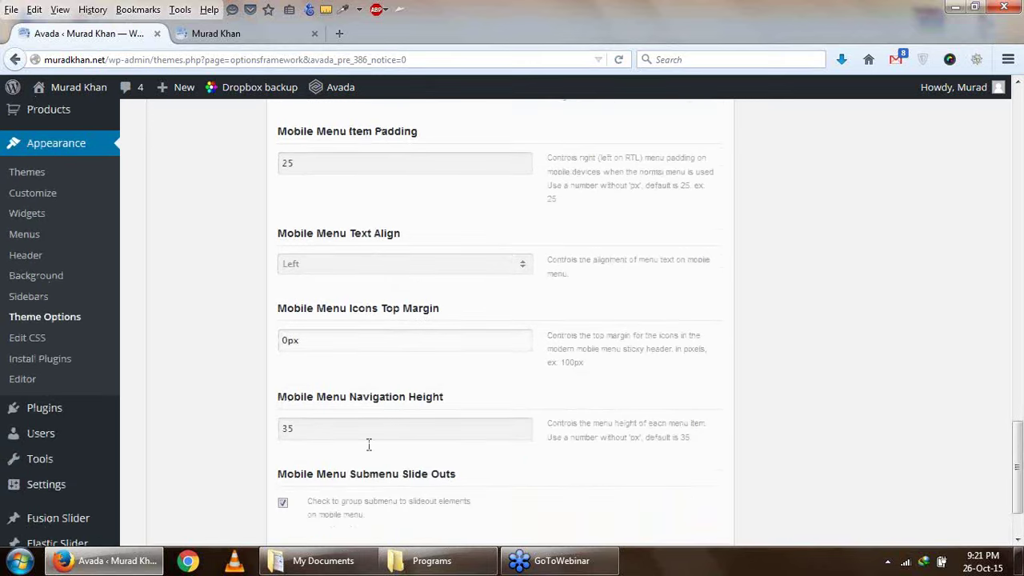
{"action": "scroll", "coordinate": [359, 455], "scroll_direction": "down", "scroll_amount": 2}
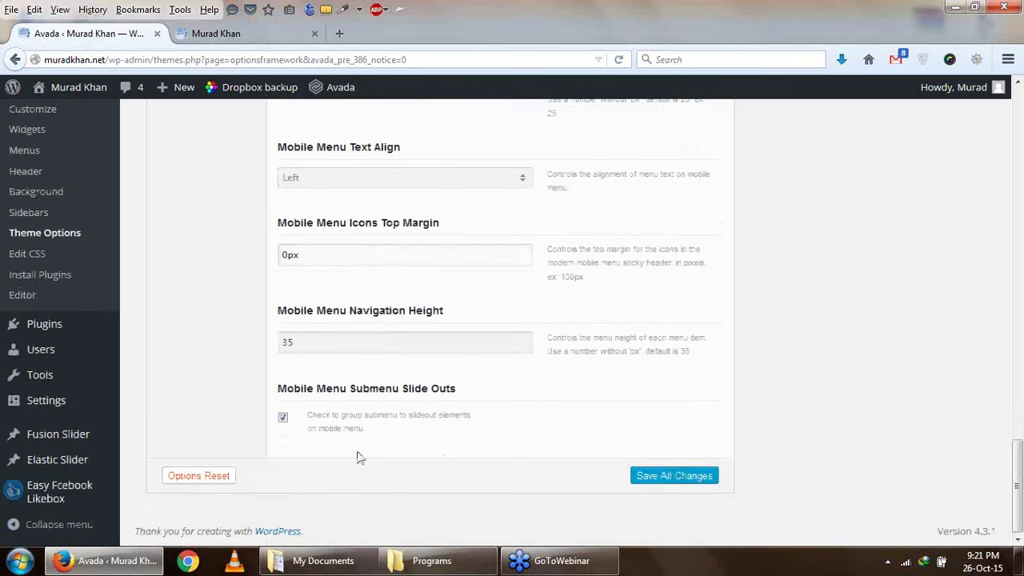
{"action": "left_click", "coordinate": [633, 482]}
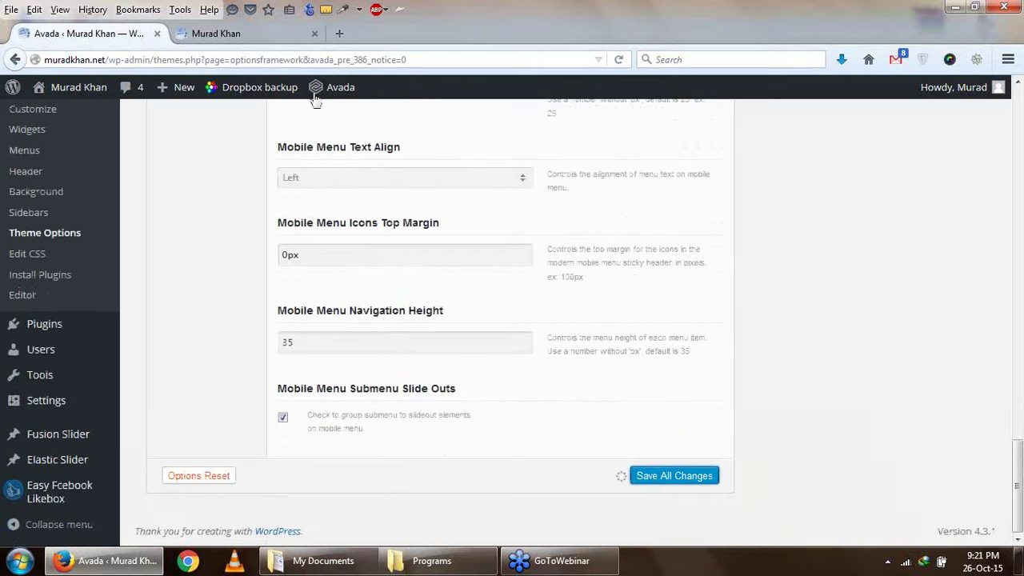
Reload the live home page at mobile width, inspect the expanded classic mobile menu and open its Nokia Mobile item
{"action": "left_click", "coordinate": [248, 34]}
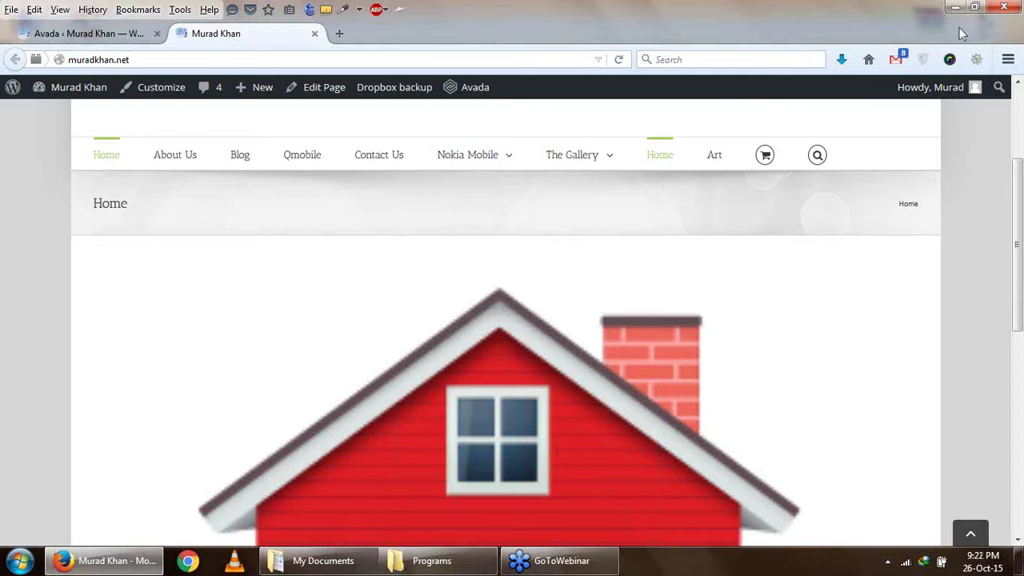
{"action": "left_click", "coordinate": [975, 7]}
{"action": "left_click", "coordinate": [544, 71]}
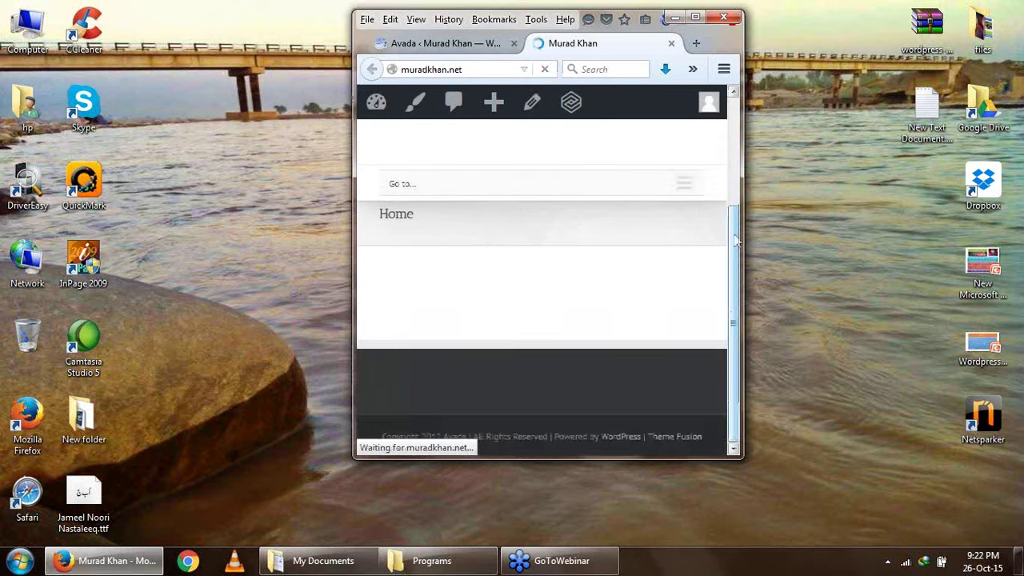
{"action": "left_click", "coordinate": [693, 244]}
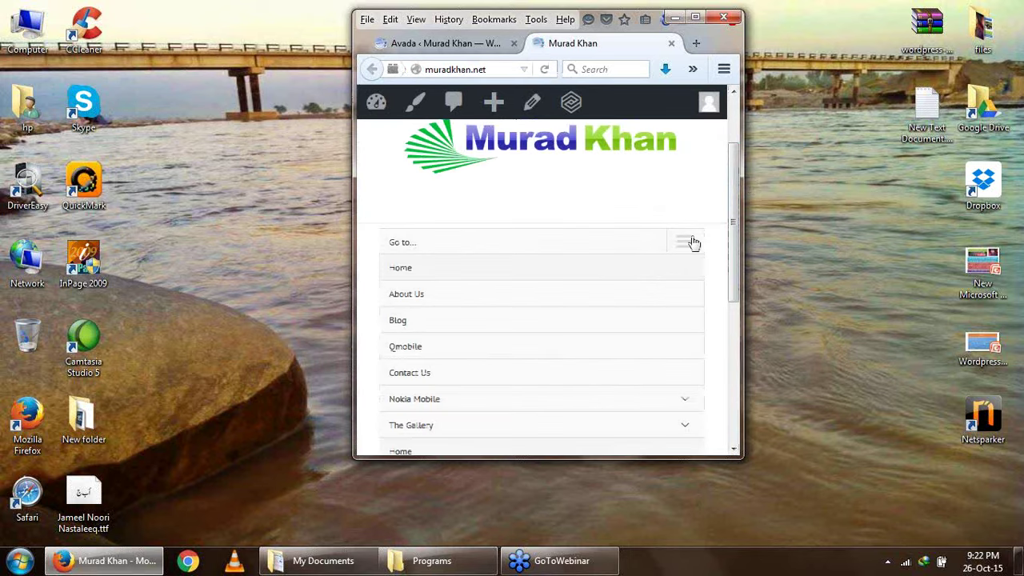
{"action": "left_click", "coordinate": [693, 244]}
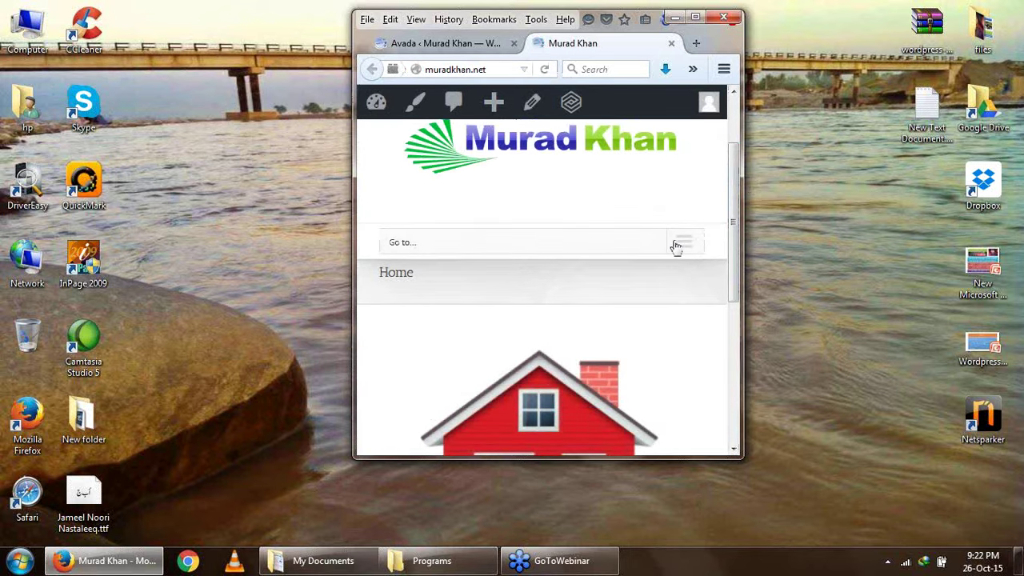
{"action": "left_click", "coordinate": [675, 247]}
{"action": "scroll", "coordinate": [476, 320], "scroll_direction": "down", "scroll_amount": 4}
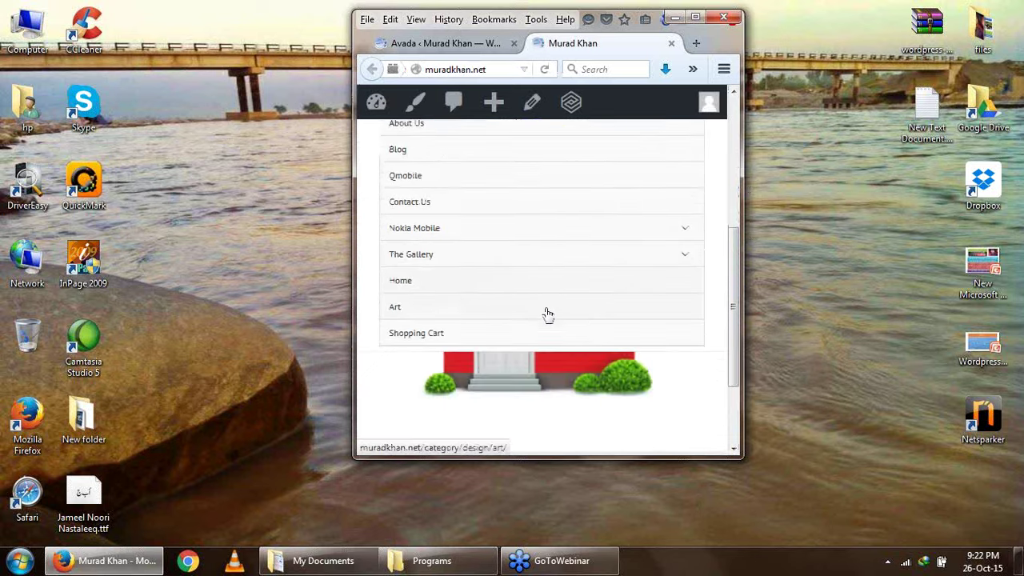
{"action": "scroll", "coordinate": [548, 313], "scroll_direction": "up", "scroll_amount": 2}
{"action": "left_click", "coordinate": [504, 315]}
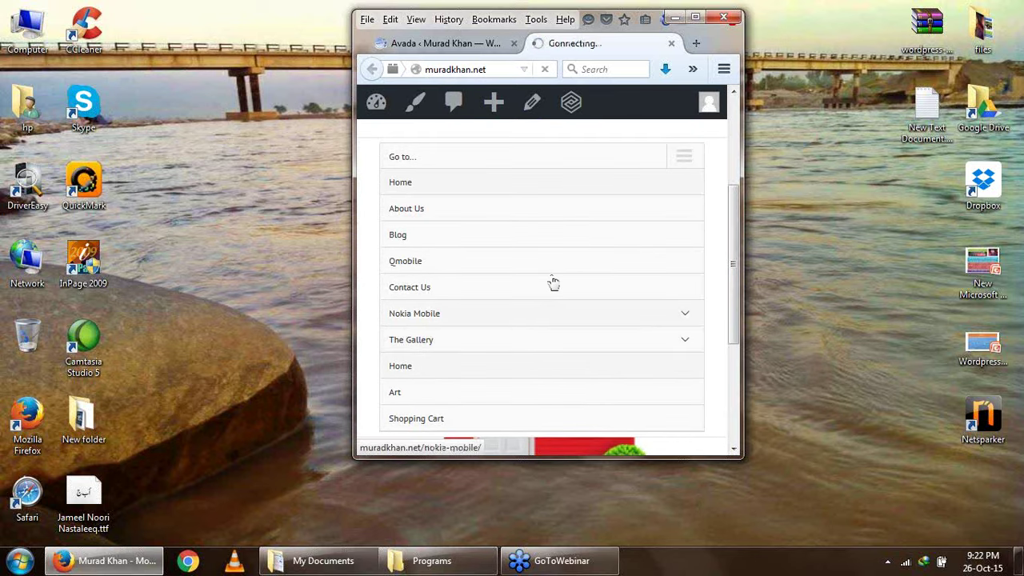
Maximize the browser window and open the live site's Home page from its main menu
{"action": "left_click", "coordinate": [696, 17]}
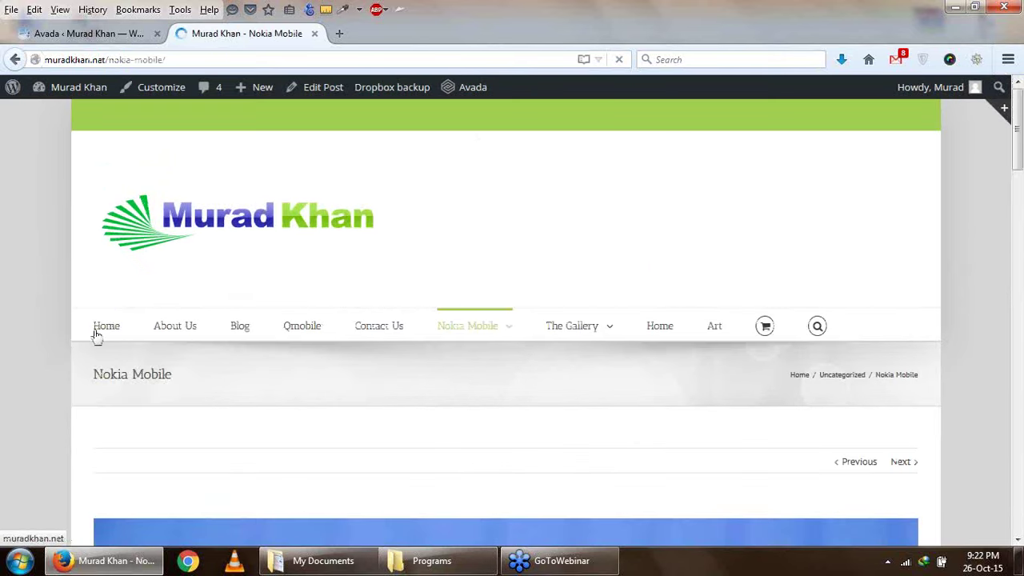
{"action": "left_click", "coordinate": [104, 333]}
{"action": "scroll", "coordinate": [107, 336], "scroll_direction": "down", "scroll_amount": 5}
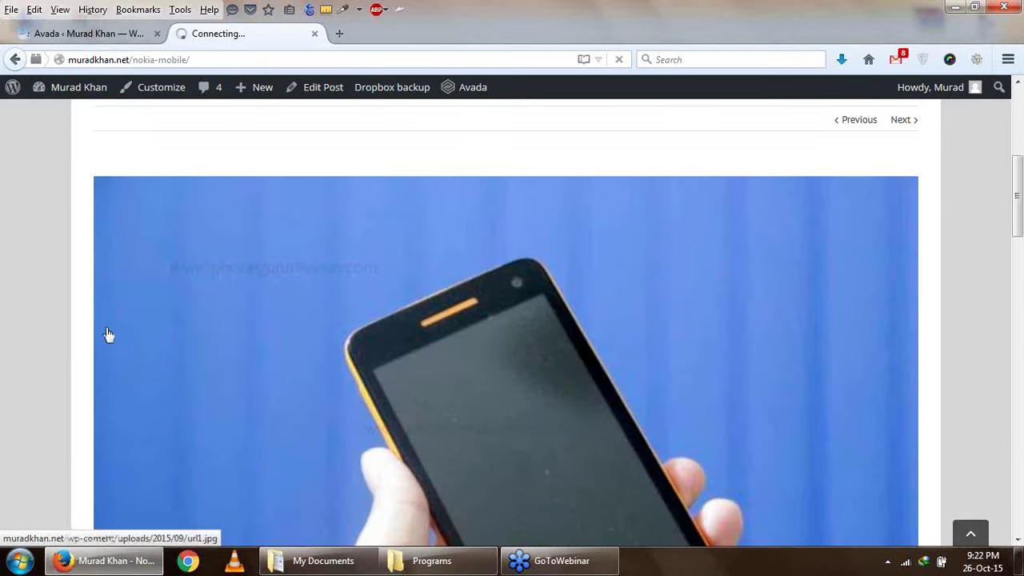
Return to the Avada theme options and open the Page Title Bar section
{"action": "left_click", "coordinate": [50, 36]}
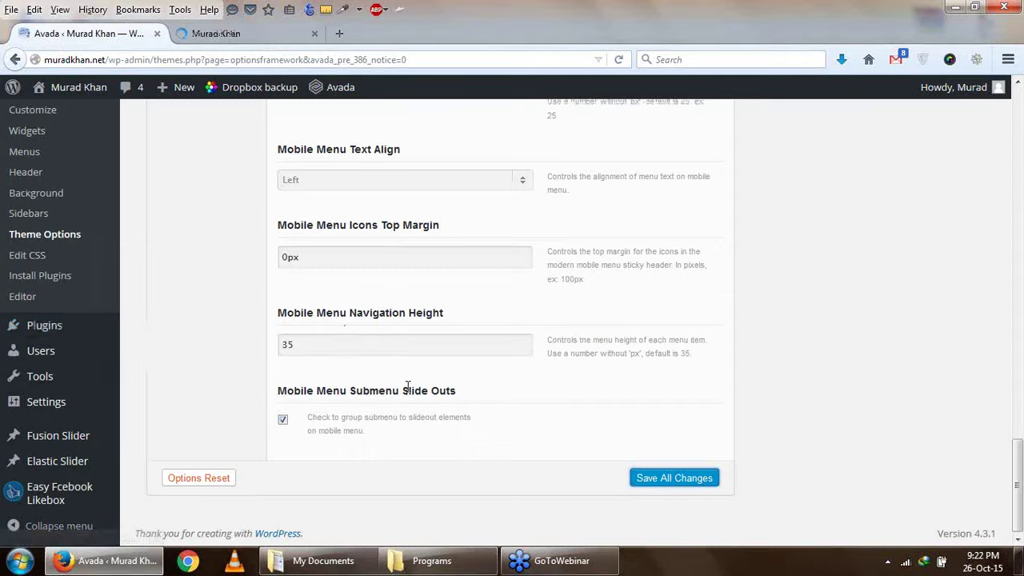
{"action": "scroll", "coordinate": [406, 388], "scroll_direction": "up", "scroll_amount": 15}
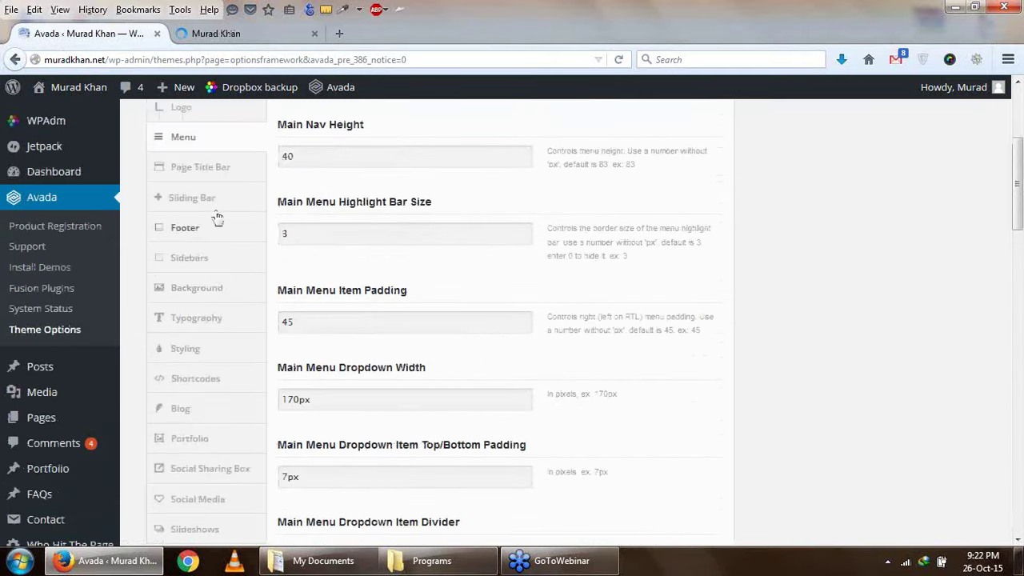
{"action": "left_click", "coordinate": [225, 169]}
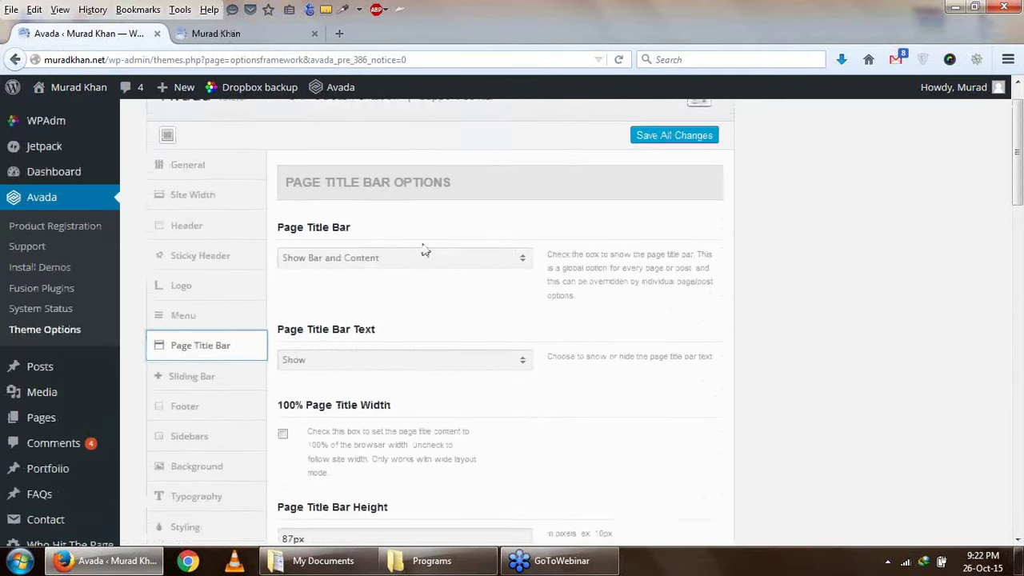
{"action": "scroll", "coordinate": [394, 328], "scroll_direction": "up", "scroll_amount": 1}
Check the page title bar with its title and breadcrumb on the live home page, and return to the theme options
{"action": "left_click", "coordinate": [200, 33]}
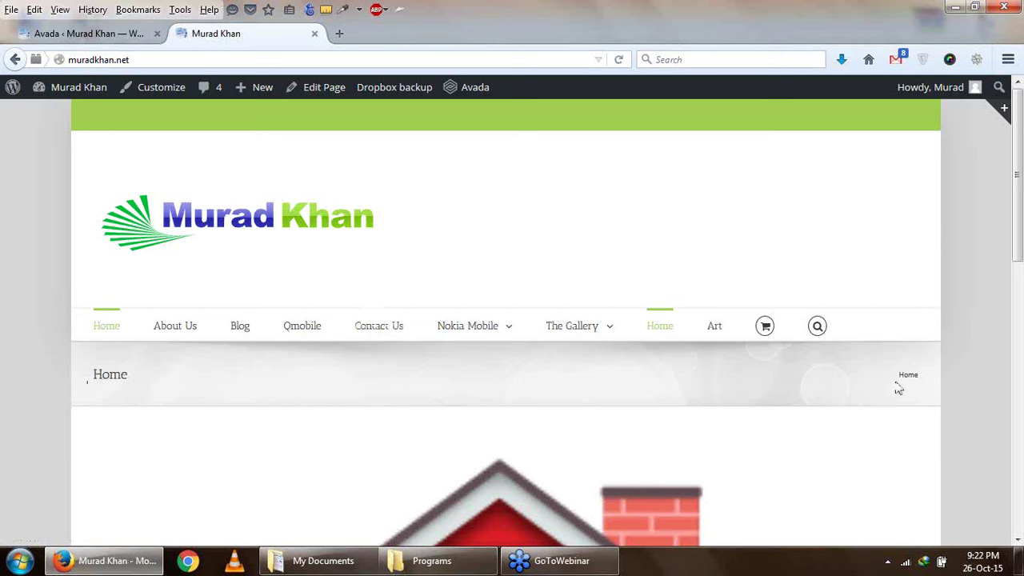
{"action": "left_click_drag", "start_coordinate": [109, 374], "coordinate": [148, 374]}
{"action": "left_click", "coordinate": [113, 35]}
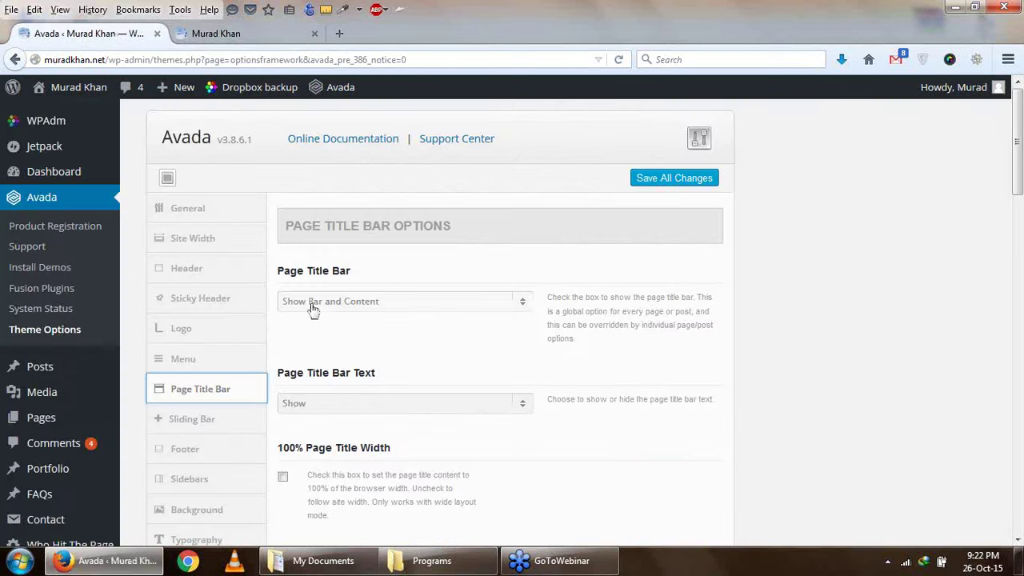
Review the available choices for Page Title Bar and Page Title Bar Text, keeping the current selections
{"action": "left_click", "coordinate": [403, 308]}
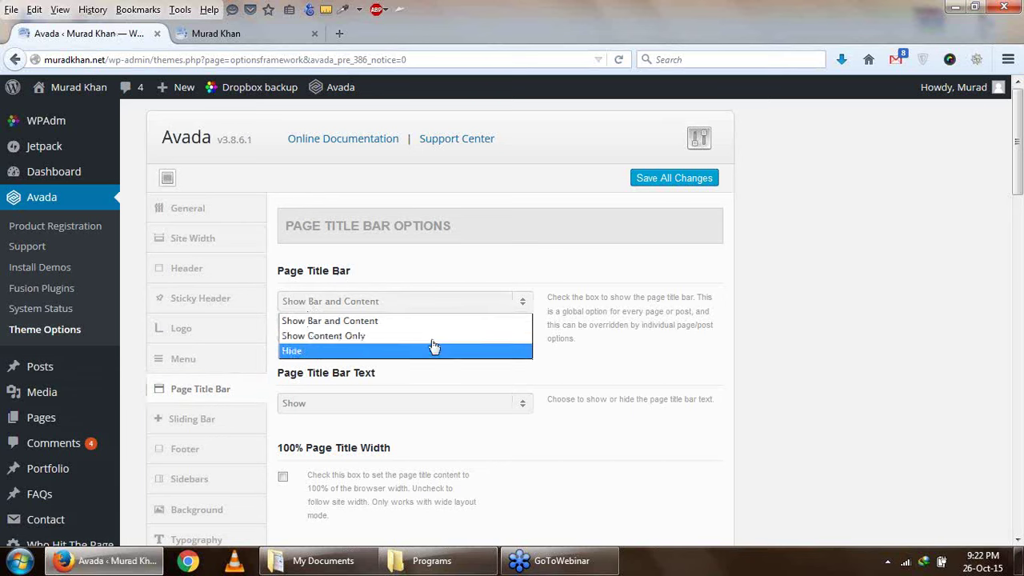
{"action": "scroll", "coordinate": [612, 335], "scroll_direction": "down", "scroll_amount": 2}
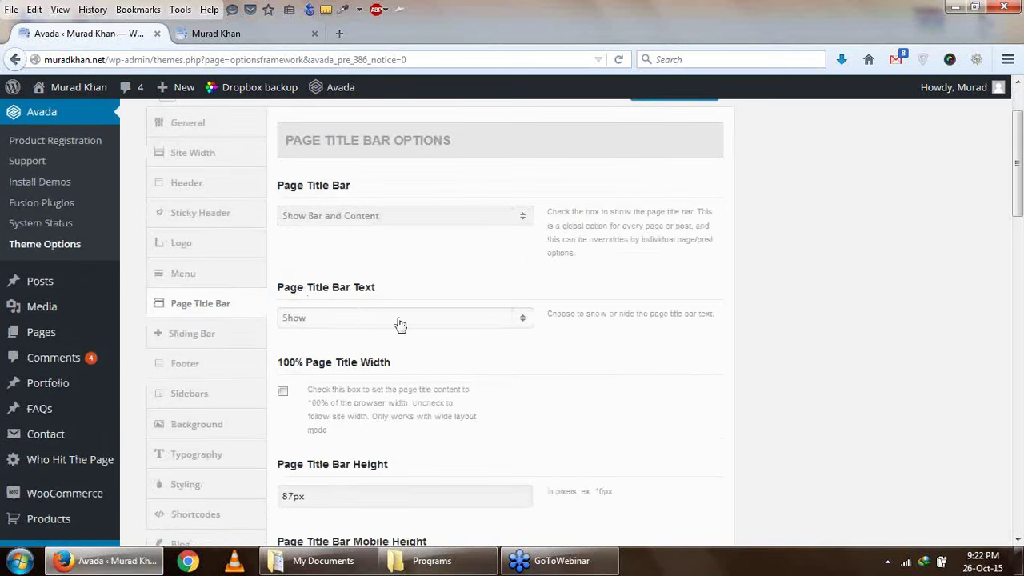
{"action": "left_click", "coordinate": [400, 322]}
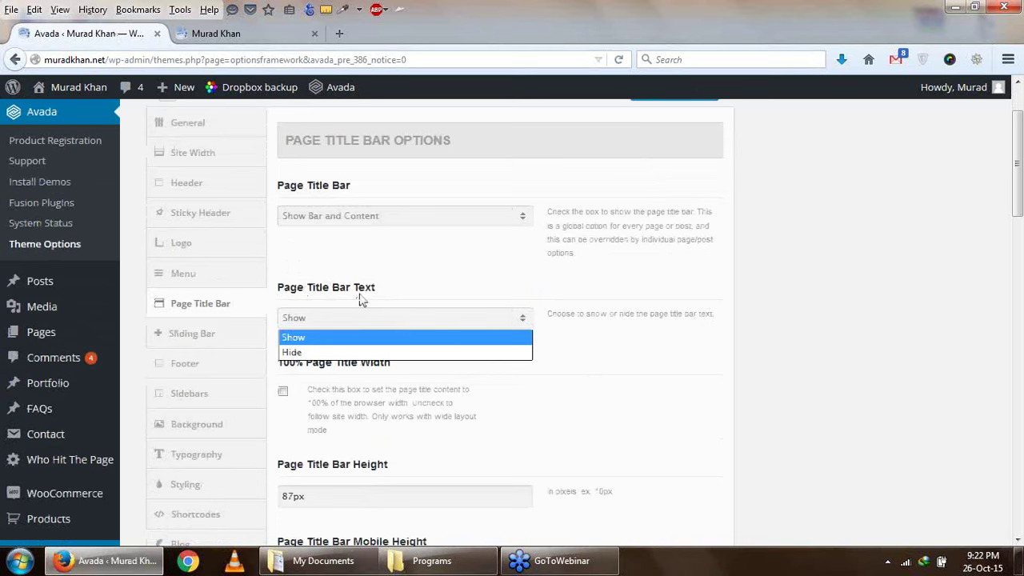
{"action": "left_click", "coordinate": [646, 339]}
{"action": "scroll", "coordinate": [524, 330], "scroll_direction": "down", "scroll_amount": 2}
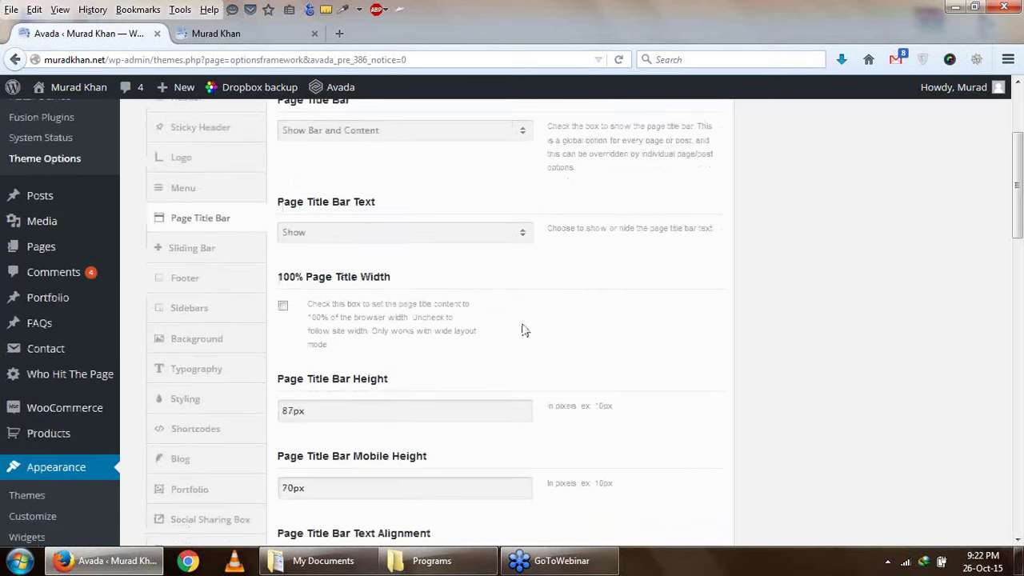
Enable 100% Page Title Width in the page title bar options and save all changes
{"action": "left_click", "coordinate": [240, 36]}
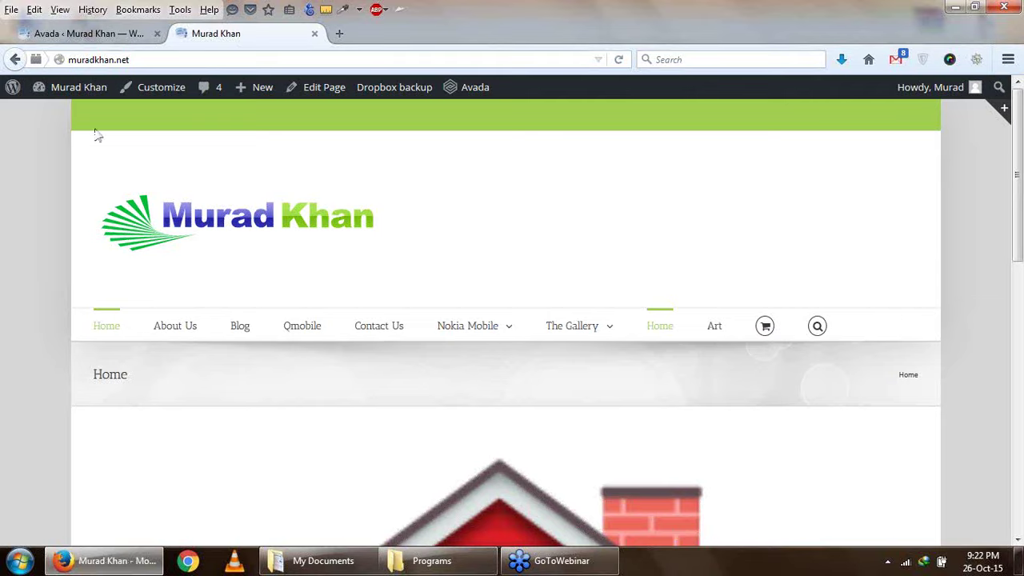
{"action": "left_click", "coordinate": [120, 35]}
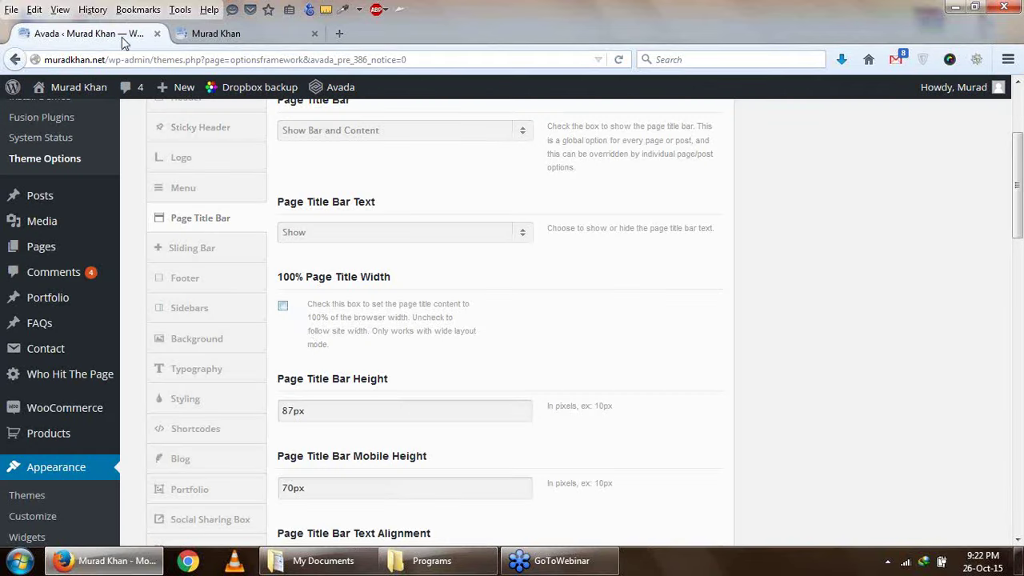
{"action": "left_click", "coordinate": [284, 307]}
{"action": "scroll", "coordinate": [346, 314], "scroll_direction": "up", "scroll_amount": 4}
{"action": "left_click", "coordinate": [703, 176]}
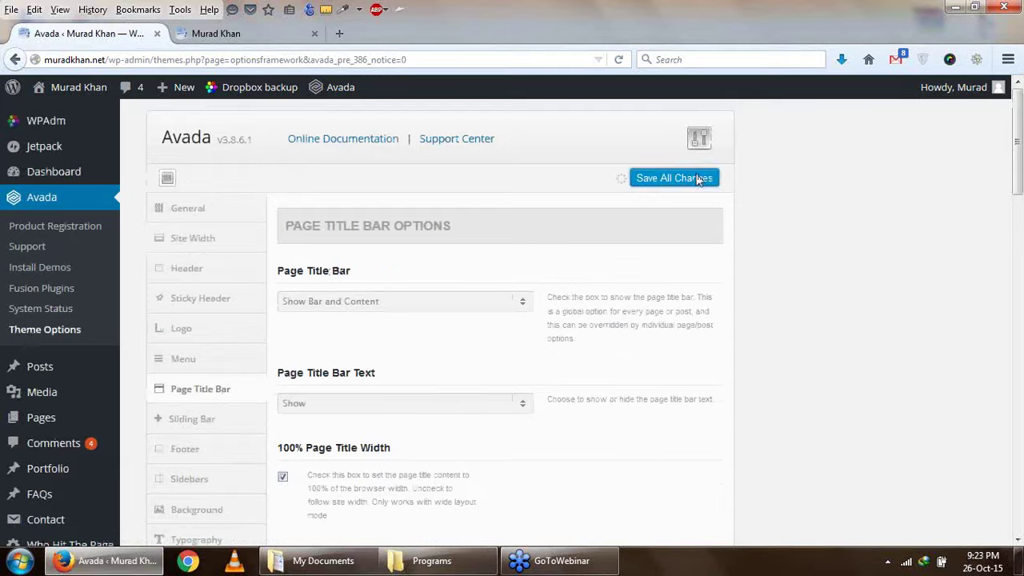
Reload the live home page and compare its page title bar width with the theme option
{"action": "left_click", "coordinate": [230, 35]}
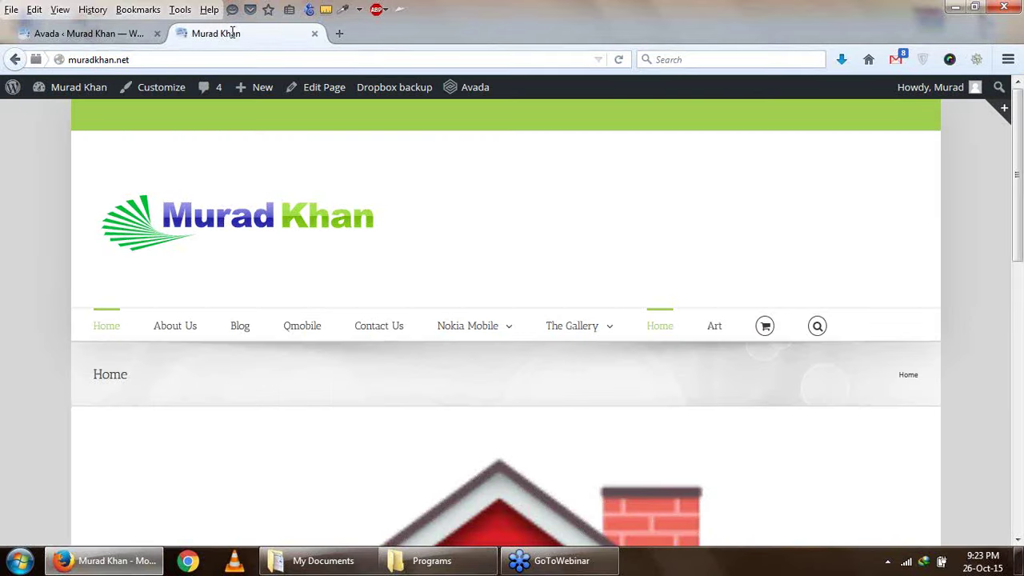
{"action": "left_click", "coordinate": [620, 60]}
{"action": "left_click", "coordinate": [618, 59]}
{"action": "left_click", "coordinate": [62, 36]}
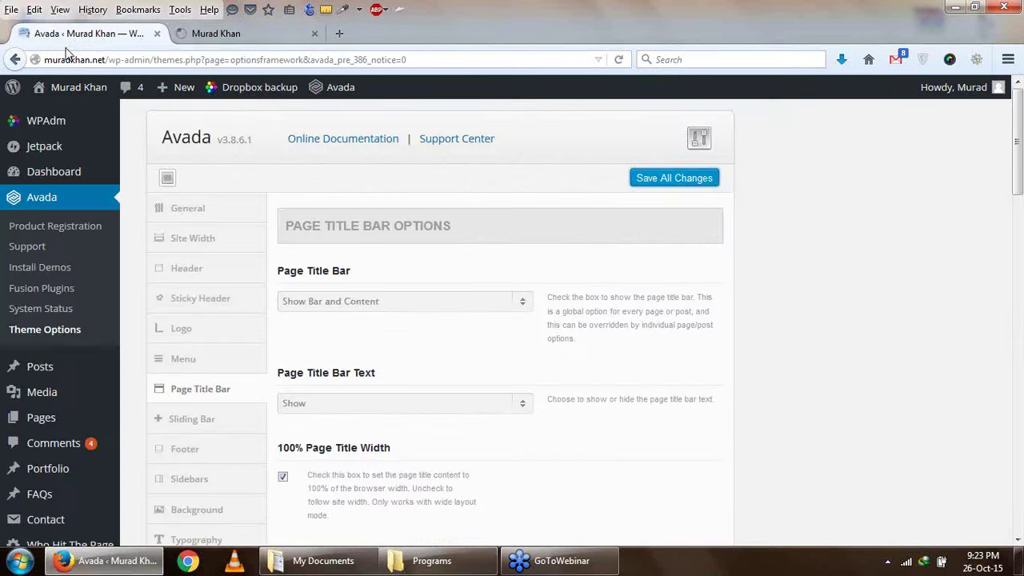
{"action": "left_click", "coordinate": [216, 33]}
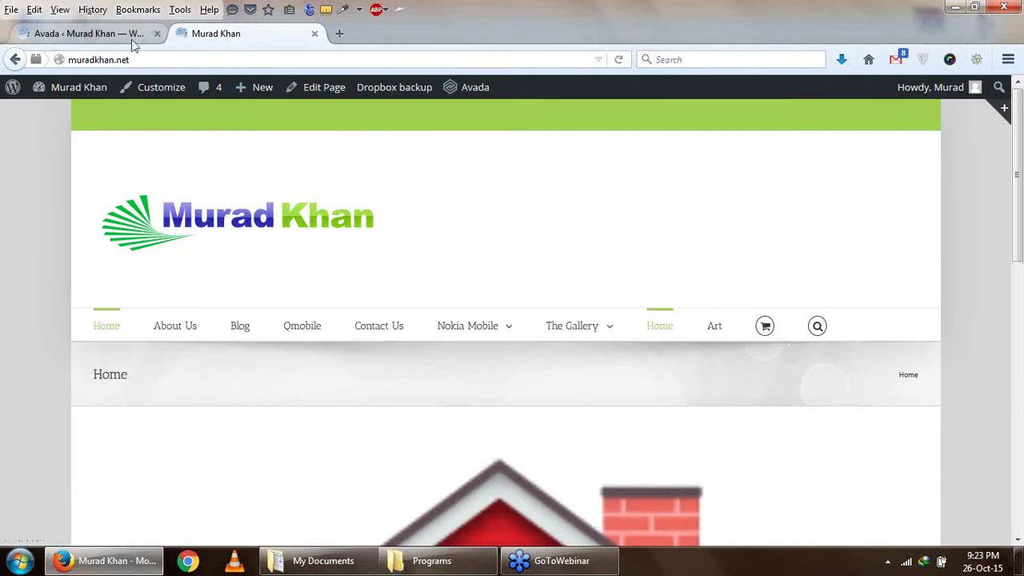
{"action": "left_click", "coordinate": [132, 42]}
{"action": "left_click", "coordinate": [214, 40]}
Look at the Page Title Bar Height option and measure the title bar's height on the live home page with MeasureIt
{"action": "left_click", "coordinate": [56, 36]}
{"action": "scroll", "coordinate": [382, 370], "scroll_direction": "down", "scroll_amount": 5}
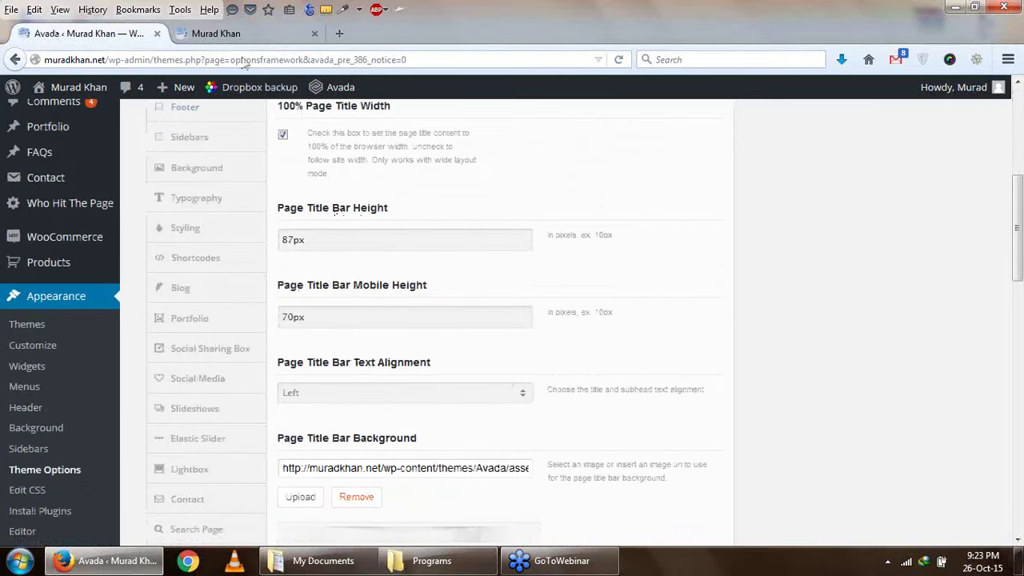
{"action": "left_click", "coordinate": [232, 33]}
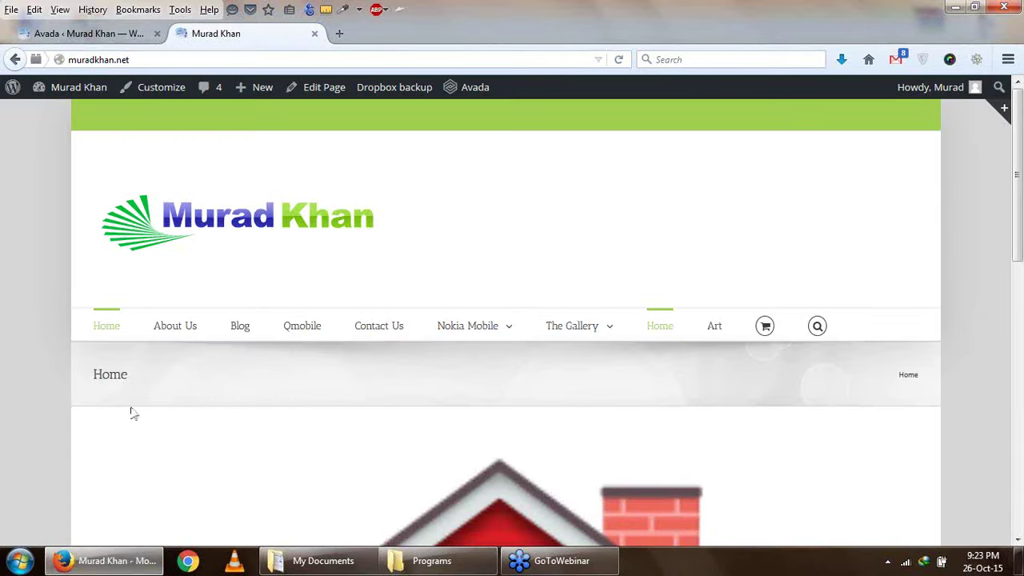
{"action": "left_click", "coordinate": [326, 9]}
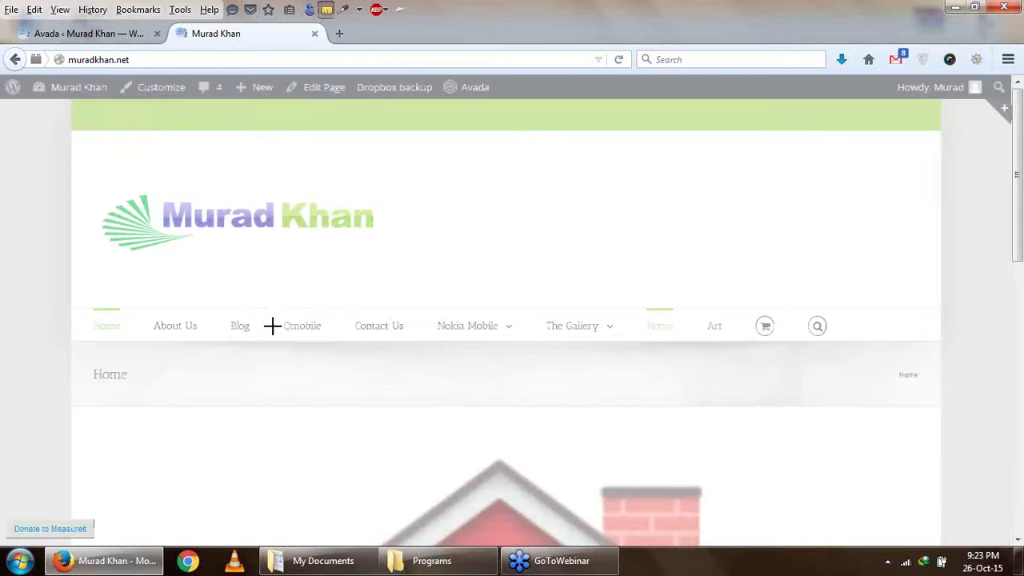
{"action": "left_click_drag", "start_coordinate": [267, 342], "coordinate": [267, 405]}
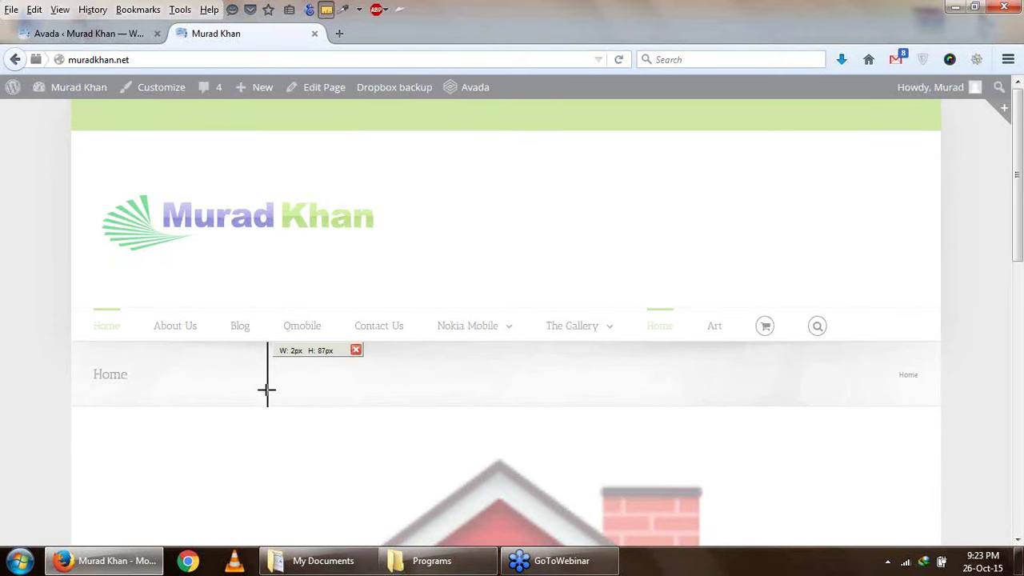
{"action": "key", "text": "Escape"}
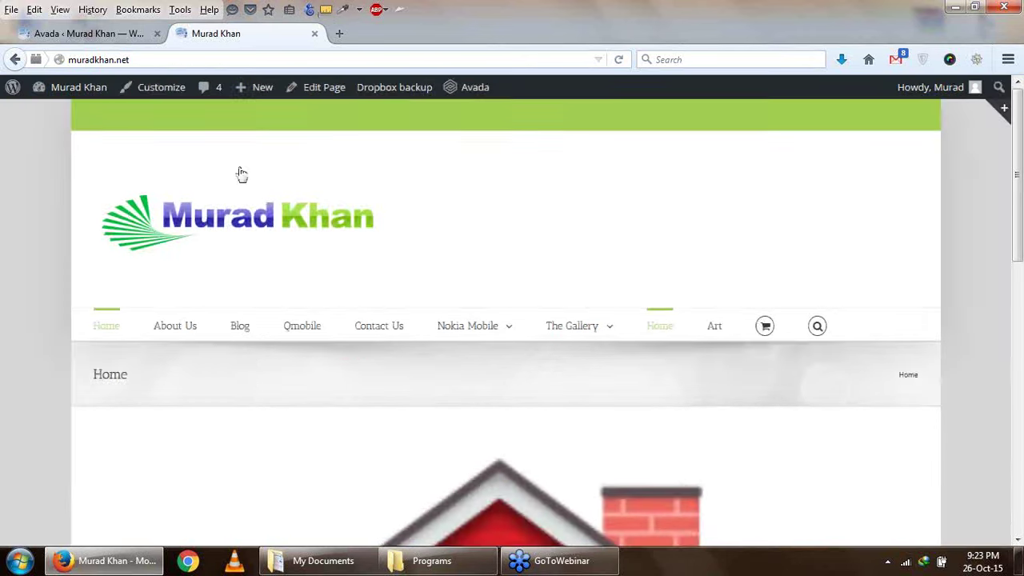
Set the Page Title Bar Mobile Height to 40px and the Page Title Bar Text Alignment to Center
{"action": "left_click", "coordinate": [88, 32]}
{"action": "left_click", "coordinate": [284, 317]}
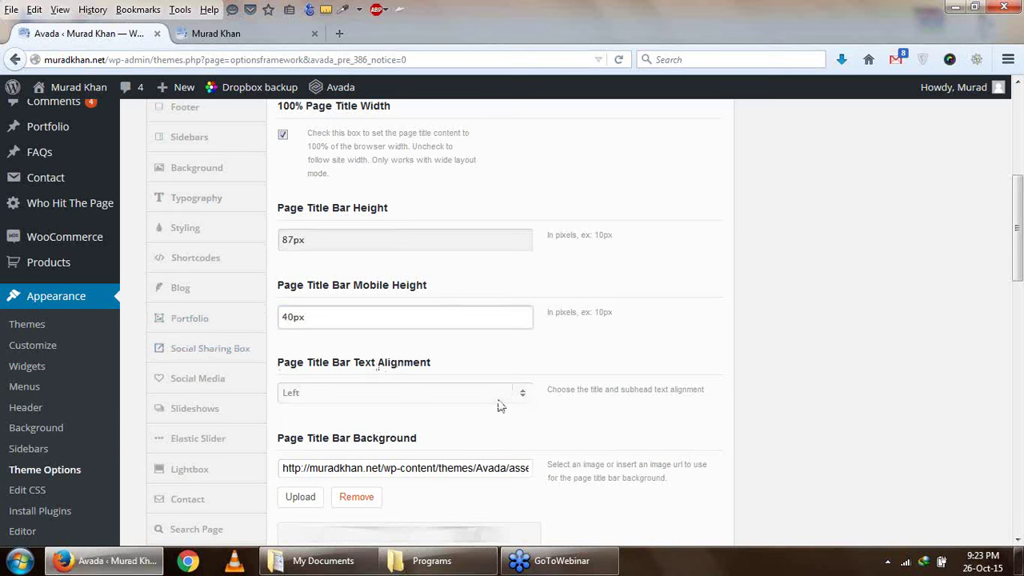
{"action": "left_click", "coordinate": [228, 35]}
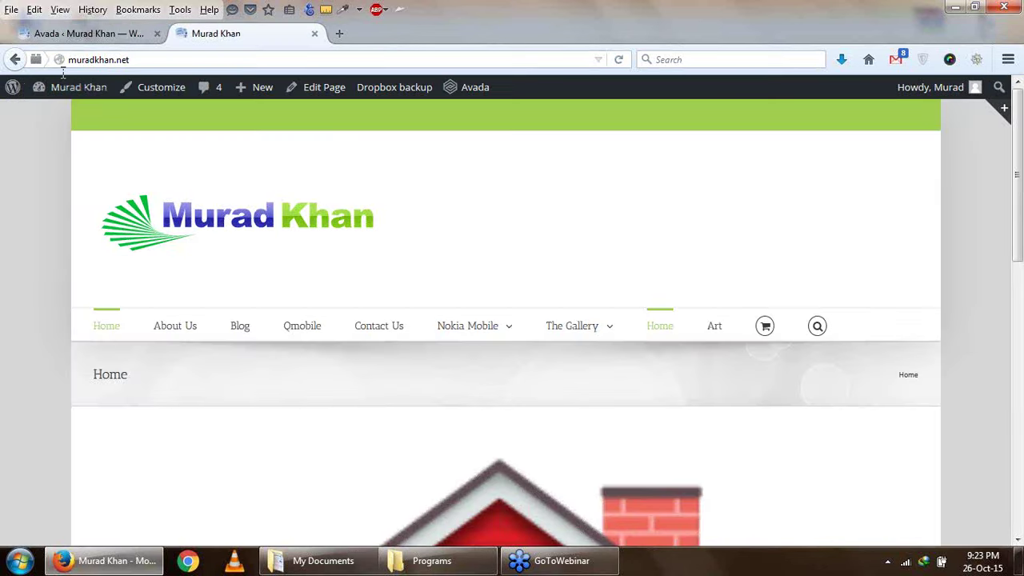
{"action": "key", "text": "ctrl+Tab"}
{"action": "left_click", "coordinate": [456, 393]}
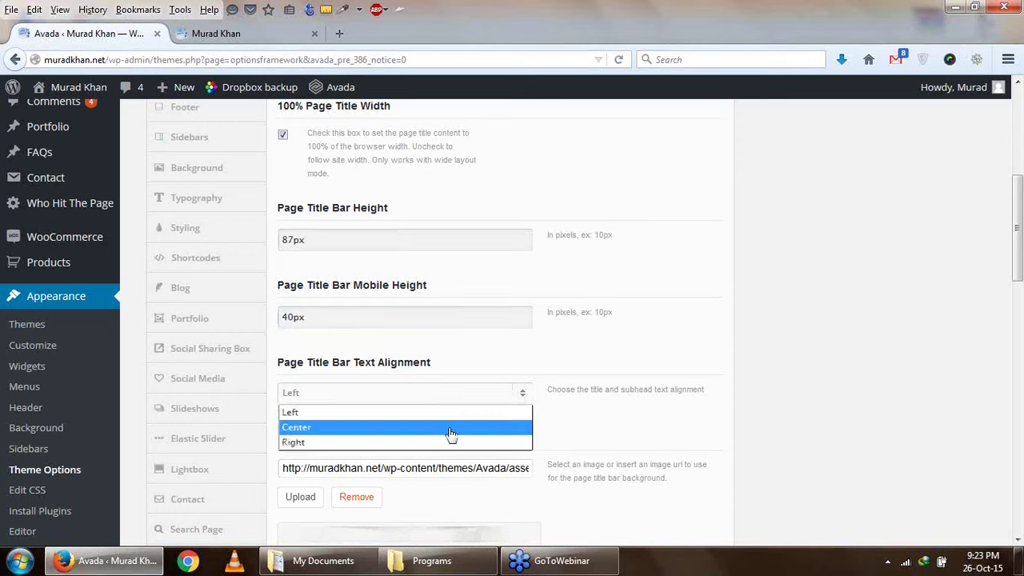
{"action": "left_click", "coordinate": [450, 434]}
Look over the title bar background, parallax, fading animation and breadcrumb options, and save all changes
{"action": "scroll", "coordinate": [495, 472], "scroll_direction": "down", "scroll_amount": 1}
{"action": "scroll", "coordinate": [410, 398], "scroll_direction": "down", "scroll_amount": 3}
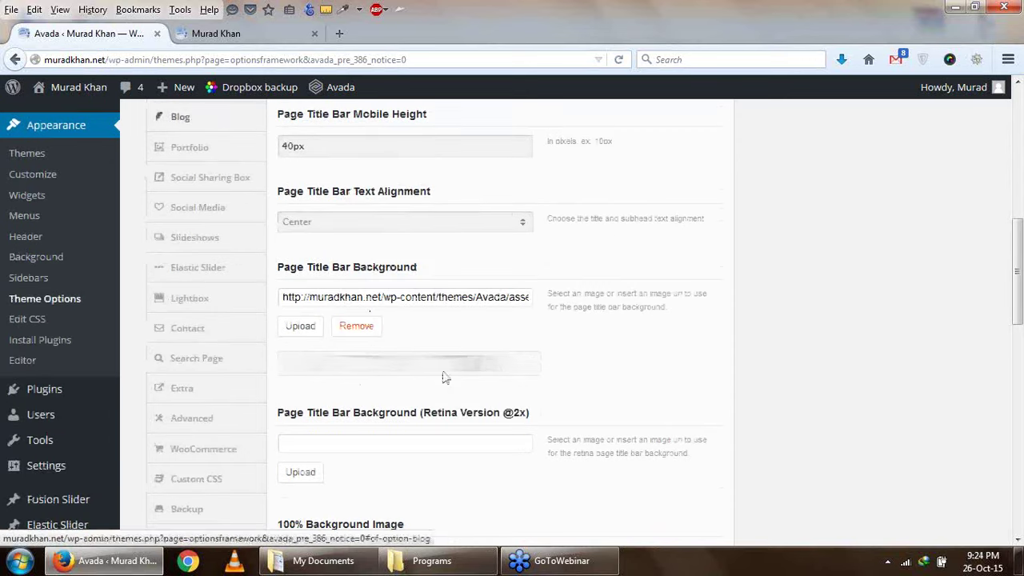
{"action": "left_click", "coordinate": [216, 36]}
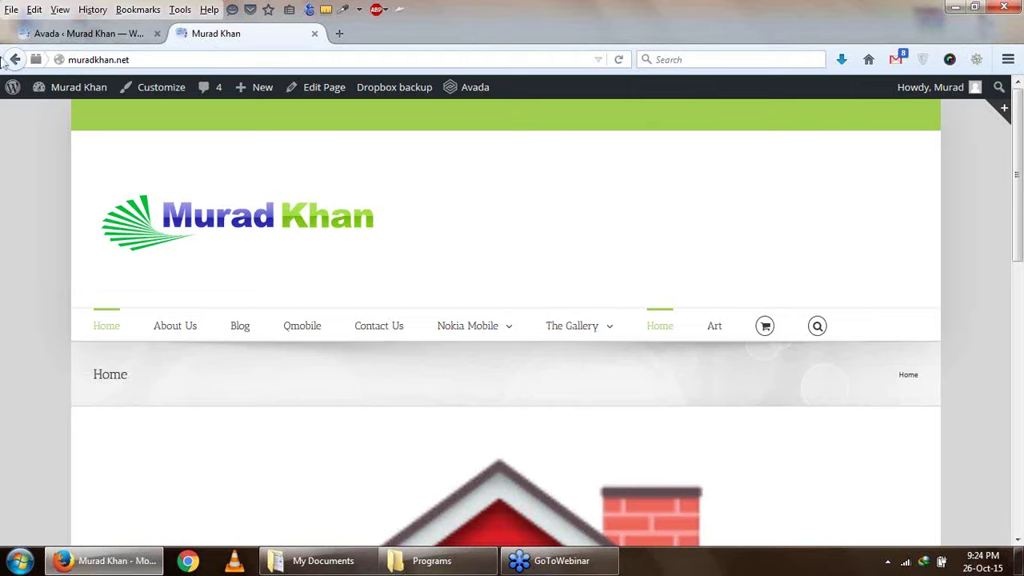
{"action": "left_click", "coordinate": [88, 34]}
{"action": "scroll", "coordinate": [371, 398], "scroll_direction": "down", "scroll_amount": 3}
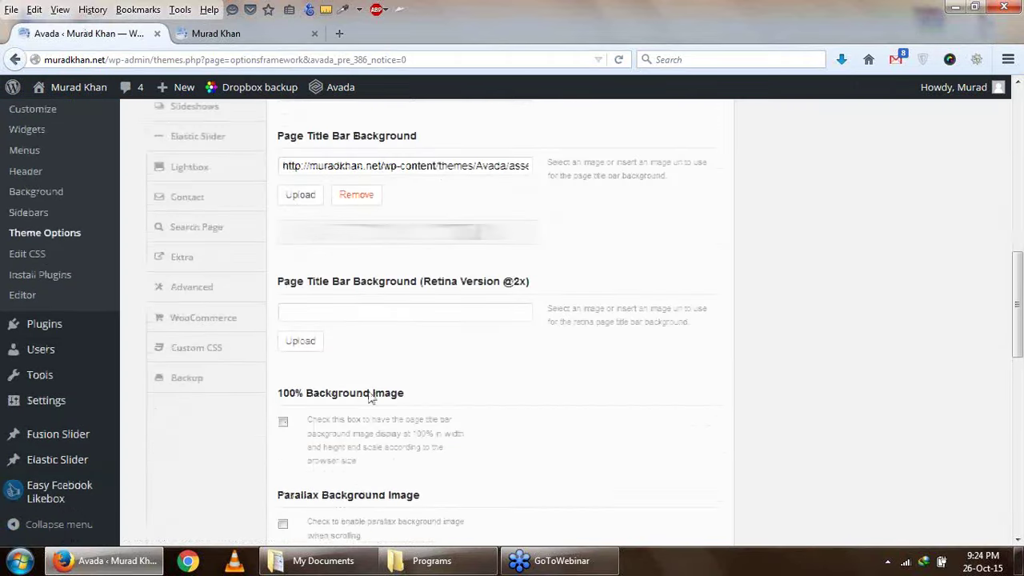
{"action": "scroll", "coordinate": [371, 398], "scroll_direction": "down", "scroll_amount": 1}
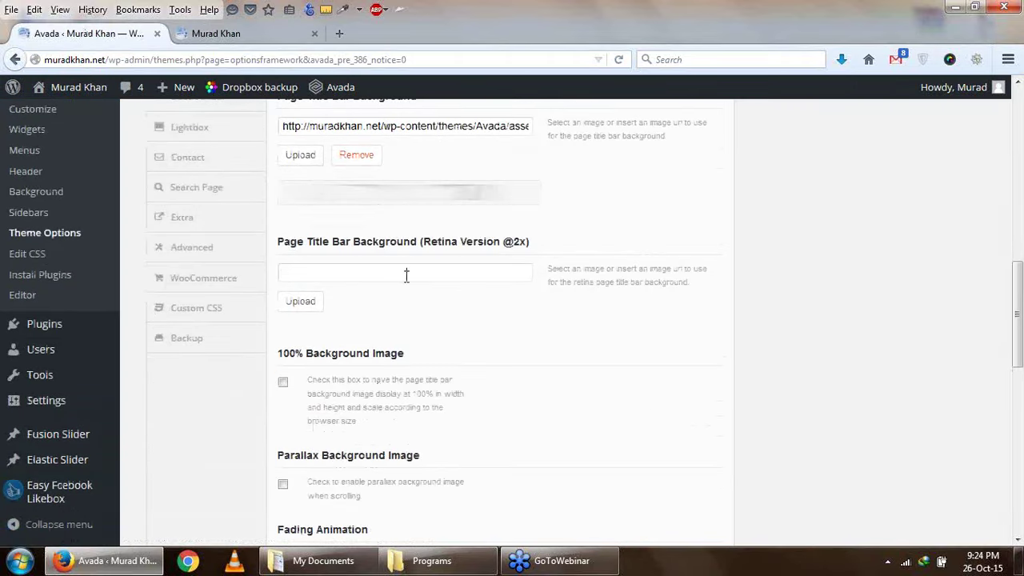
{"action": "scroll", "coordinate": [384, 345], "scroll_direction": "down", "scroll_amount": 4}
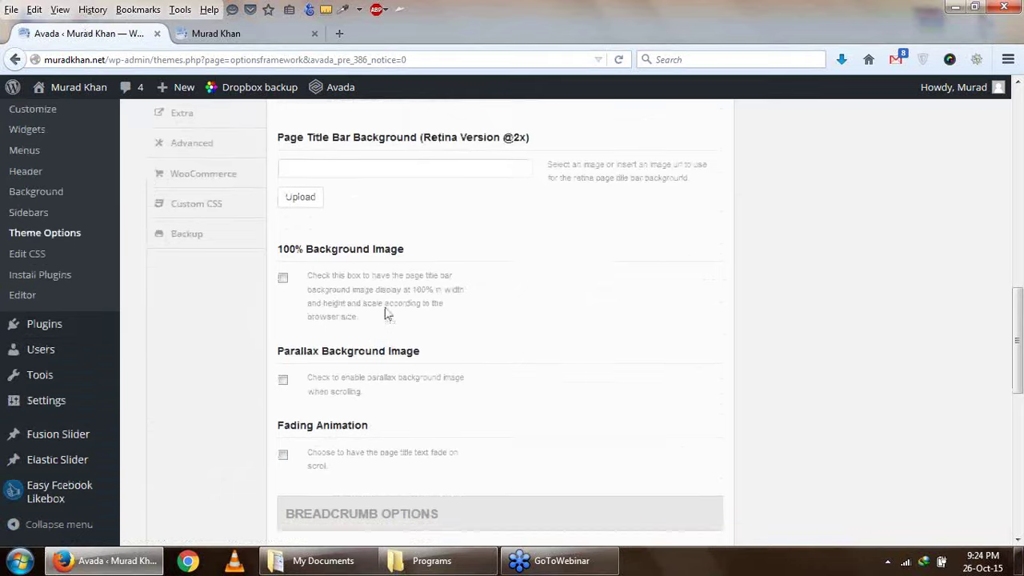
{"action": "scroll", "coordinate": [377, 210], "scroll_direction": "up", "scroll_amount": 4}
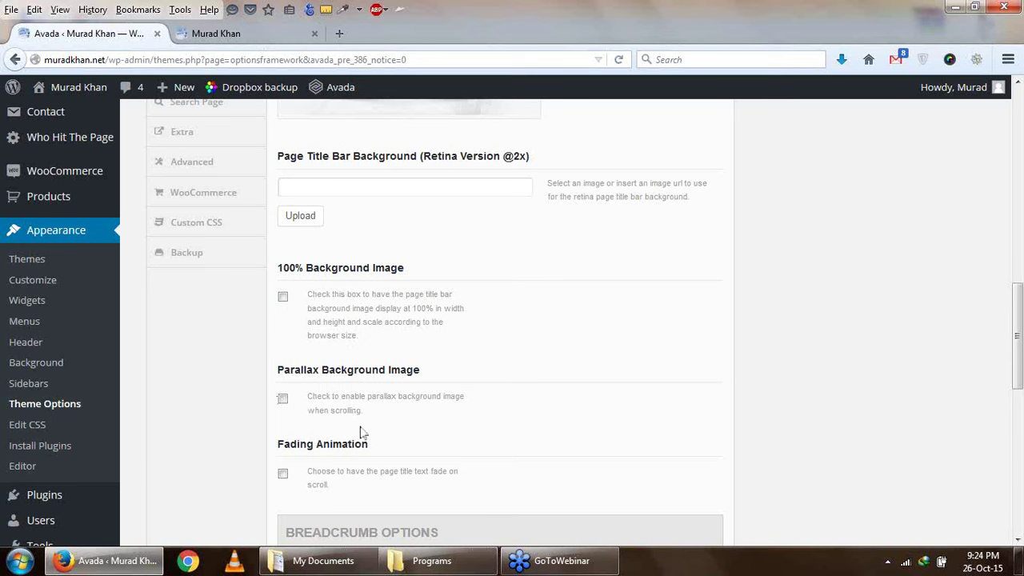
{"action": "scroll", "coordinate": [360, 432], "scroll_direction": "down", "scroll_amount": 10}
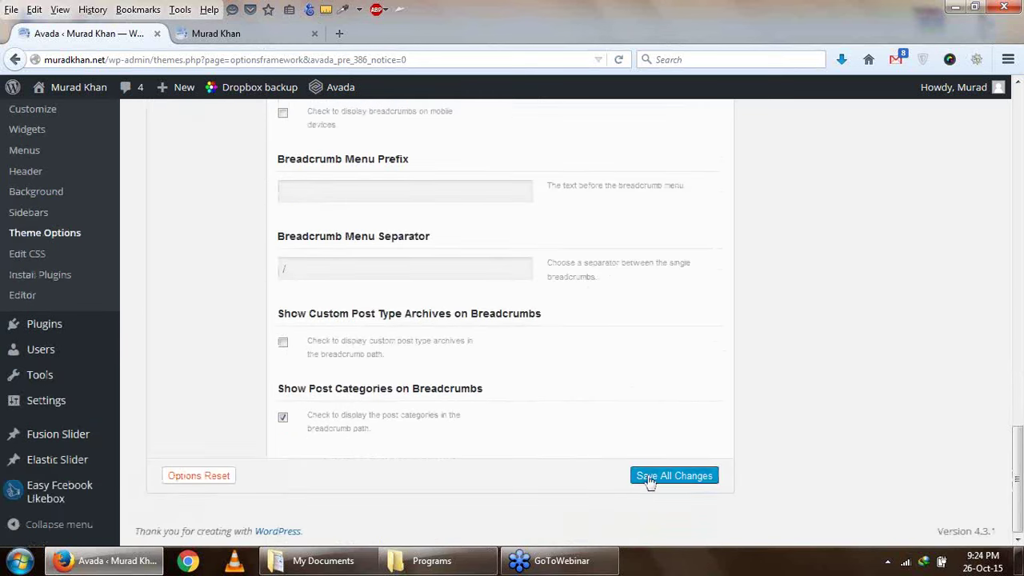
{"action": "left_click", "coordinate": [650, 477]}
Reload the live home page and check the alignment of the page title bar text
{"action": "left_click", "coordinate": [256, 32]}
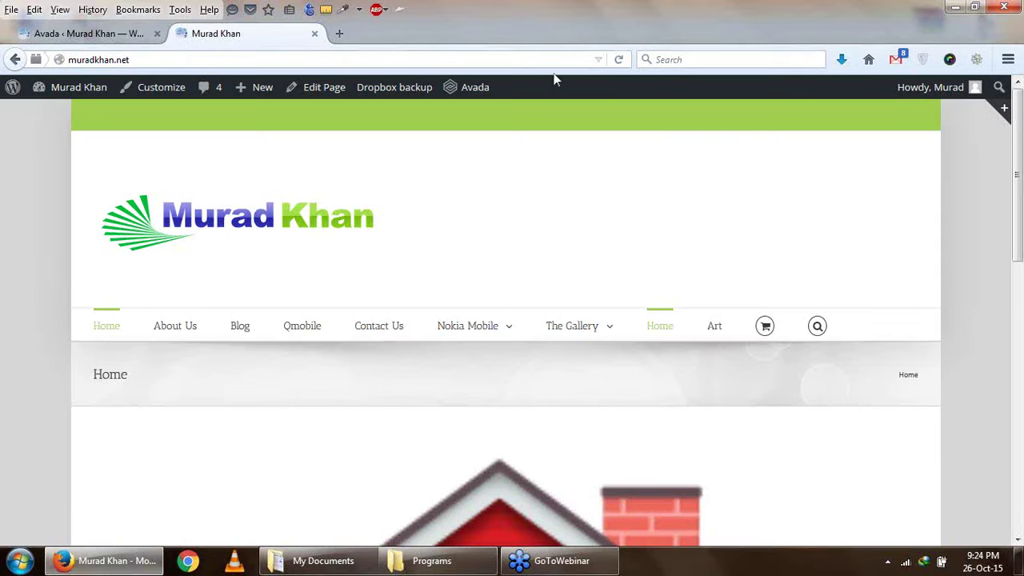
{"action": "left_click", "coordinate": [618, 61]}
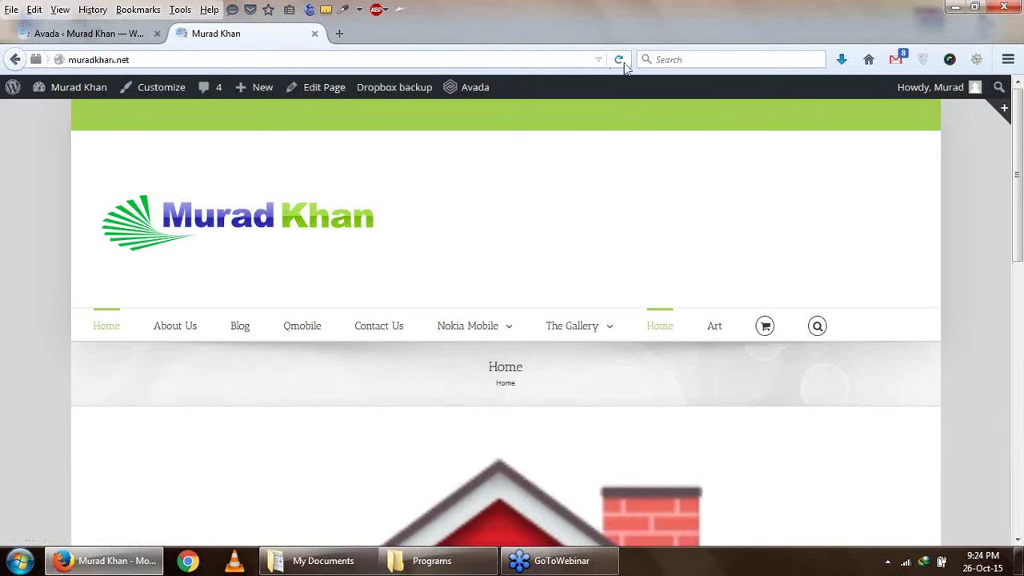
{"action": "left_click", "coordinate": [619, 61]}
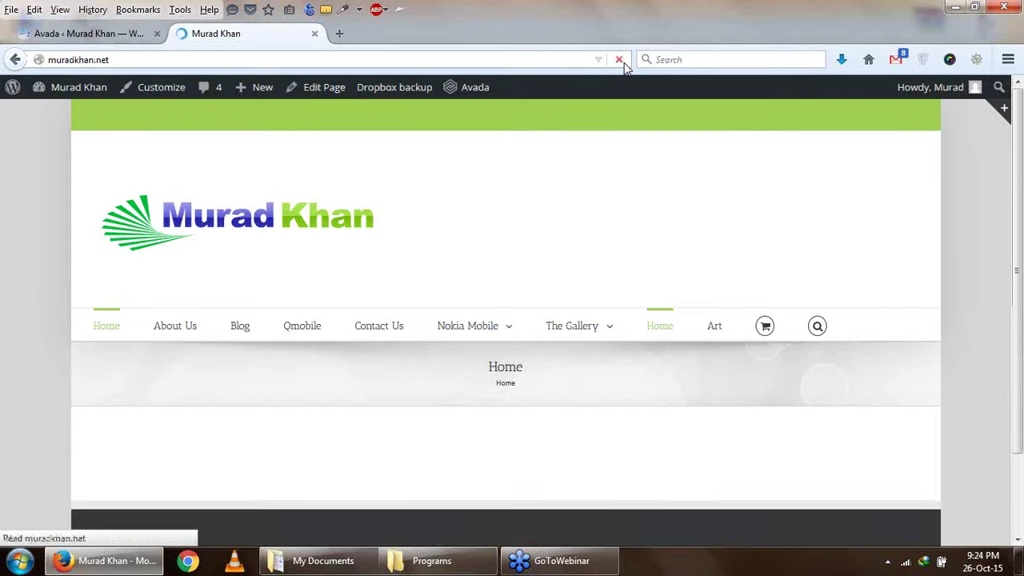
Set the Page Title Bar Height to 37px in the Avada theme options and save all changes
{"action": "key", "text": "ctrl+Tab"}
{"action": "scroll", "coordinate": [344, 339], "scroll_direction": "up", "scroll_amount": 3}
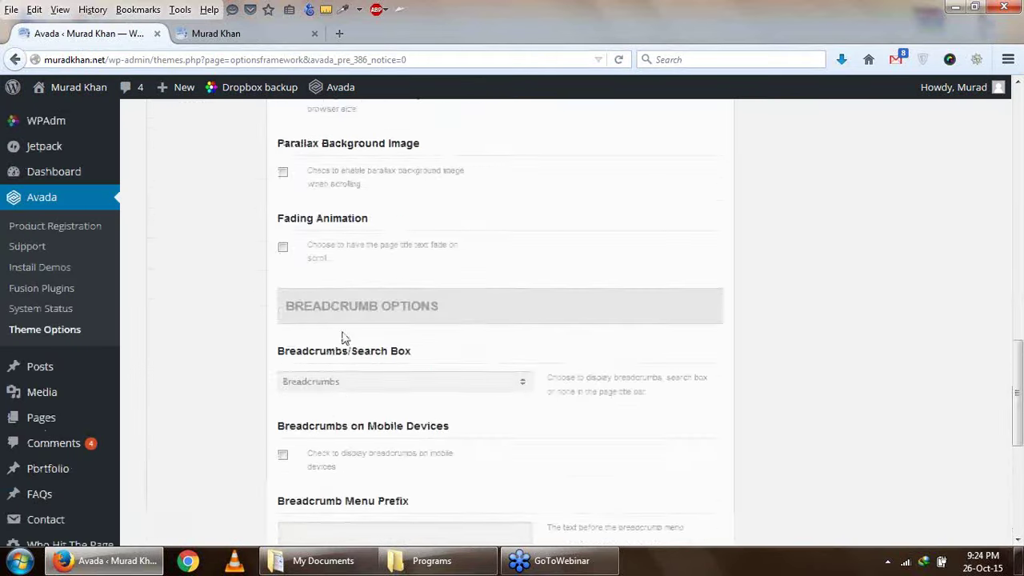
{"action": "scroll", "coordinate": [344, 338], "scroll_direction": "up", "scroll_amount": 10}
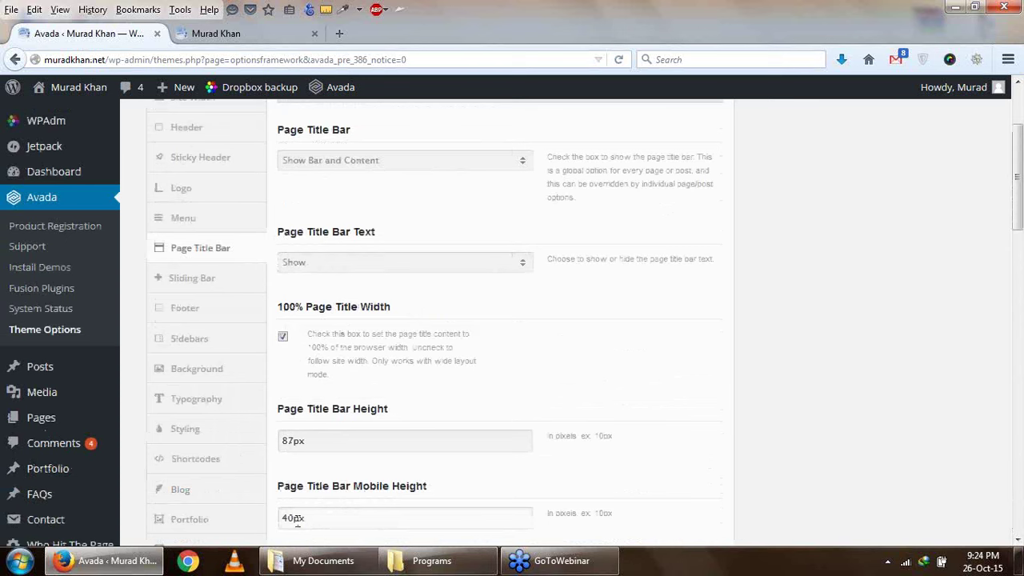
{"action": "left_click", "coordinate": [285, 440]}
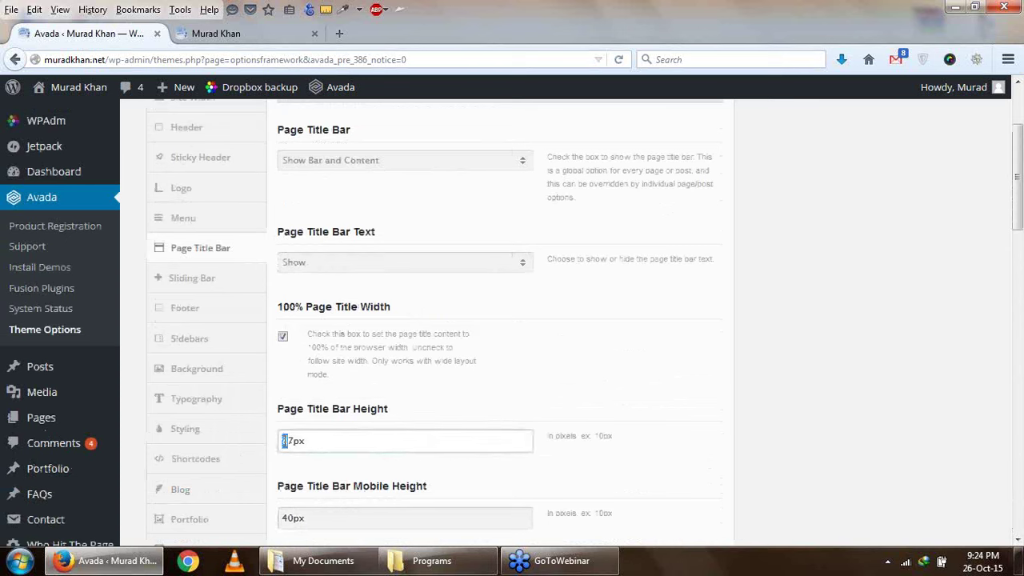
{"action": "type", "text": "24"}
{"action": "scroll", "coordinate": [682, 368], "scroll_direction": "up", "scroll_amount": 3}
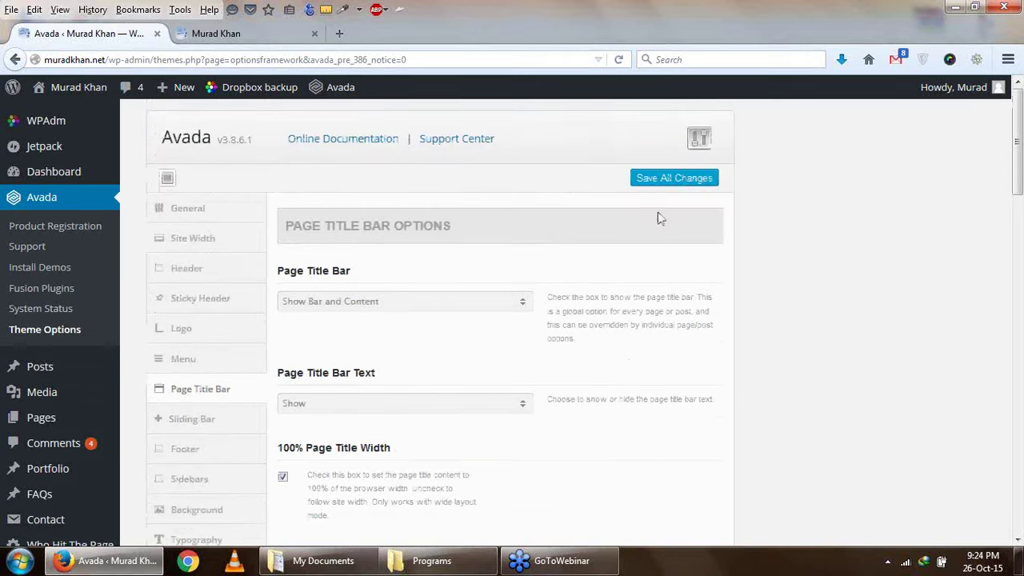
{"action": "left_click", "coordinate": [674, 181]}
Reload the live home page and check the height of the page title bar around its title text
{"action": "key", "text": "ctrl+Tab"}
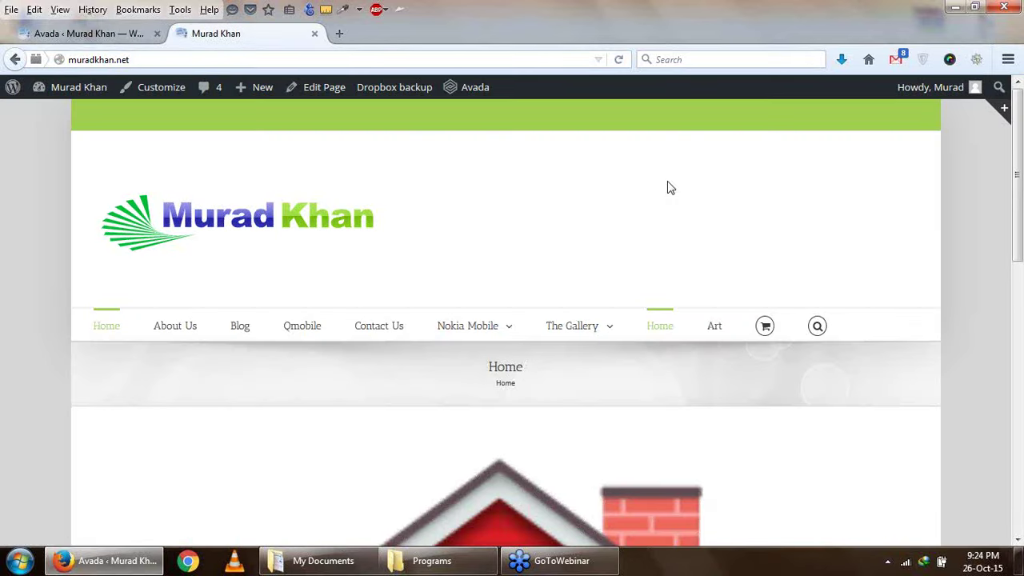
{"action": "left_click", "coordinate": [618, 60]}
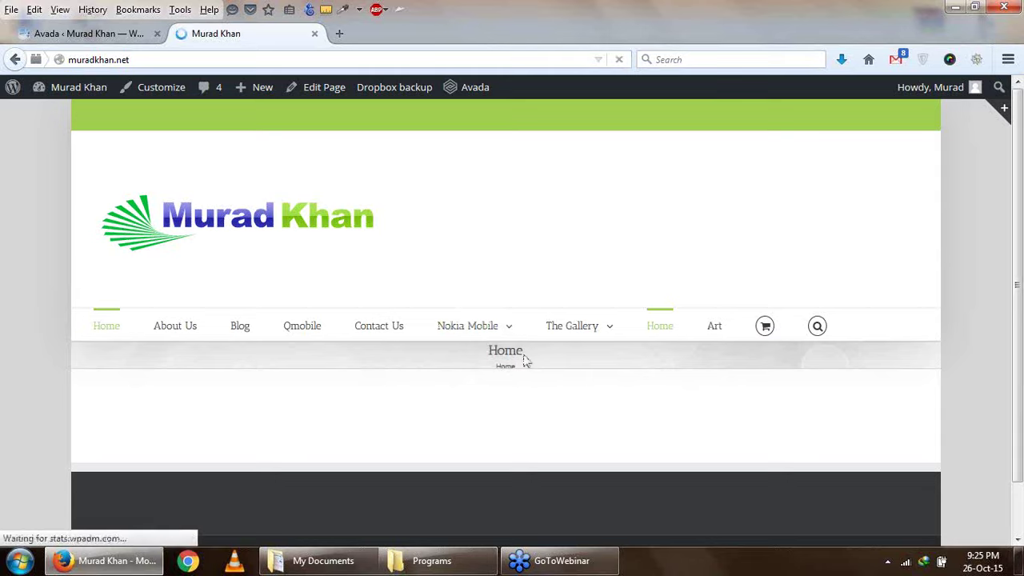
{"action": "left_click_drag", "start_coordinate": [526, 360], "coordinate": [485, 352]}
Set the Page Title Bar Text Alignment to Left, save all changes and return to the live home page
{"action": "left_click", "coordinate": [88, 32]}
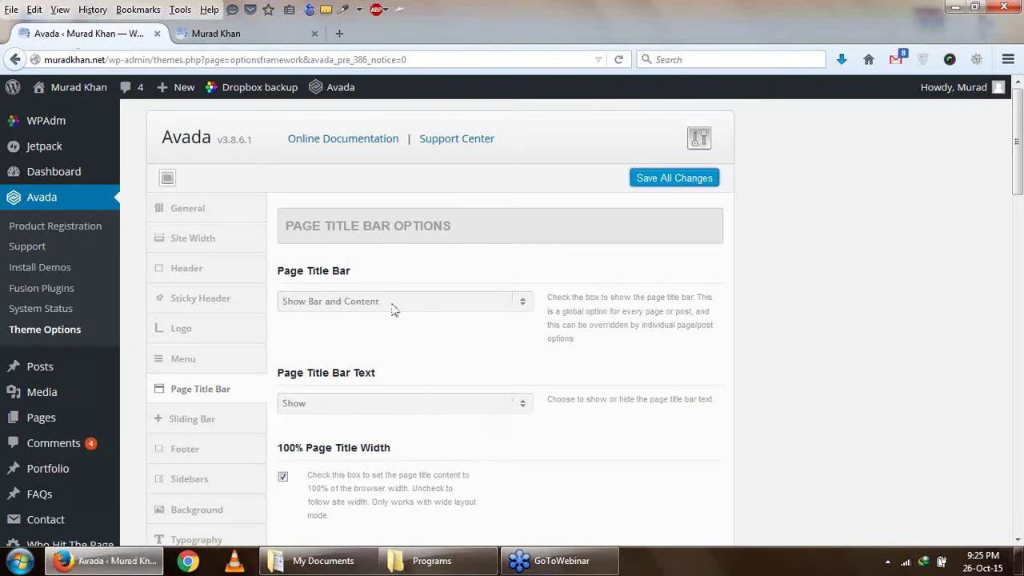
{"action": "left_click", "coordinate": [391, 402]}
{"action": "left_click", "coordinate": [391, 404]}
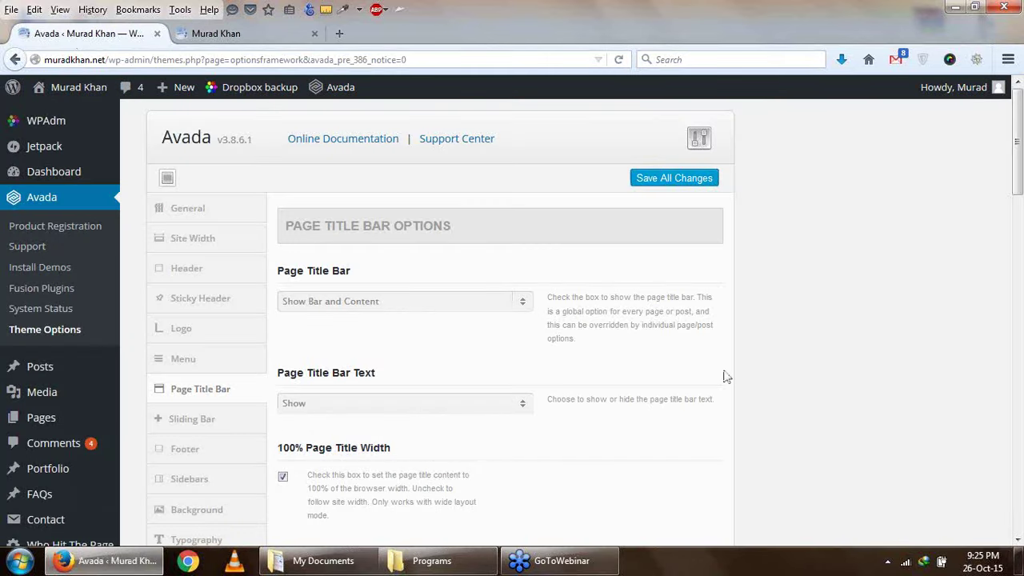
{"action": "scroll", "coordinate": [422, 463], "scroll_direction": "down", "scroll_amount": 7}
{"action": "left_click", "coordinate": [404, 395]}
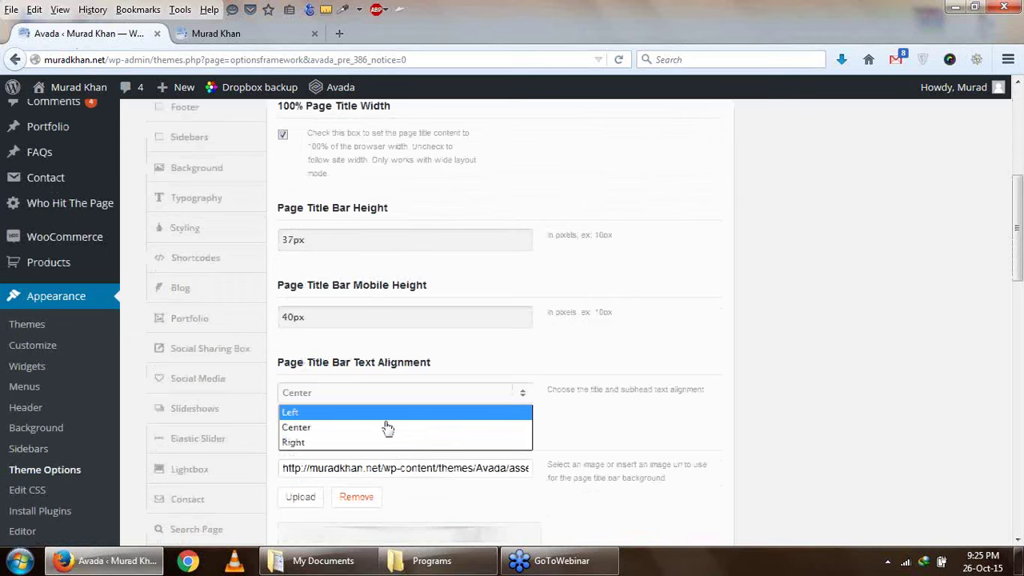
{"action": "left_click", "coordinate": [387, 427]}
{"action": "left_click", "coordinate": [407, 400]}
{"action": "left_click", "coordinate": [405, 412]}
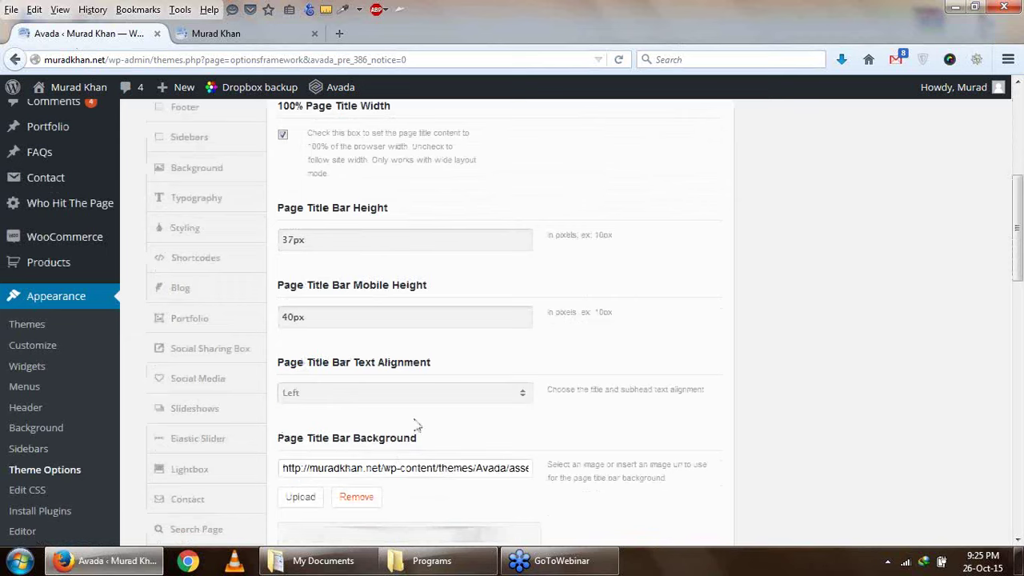
{"action": "scroll", "coordinate": [727, 136], "scroll_direction": "up", "scroll_amount": 7}
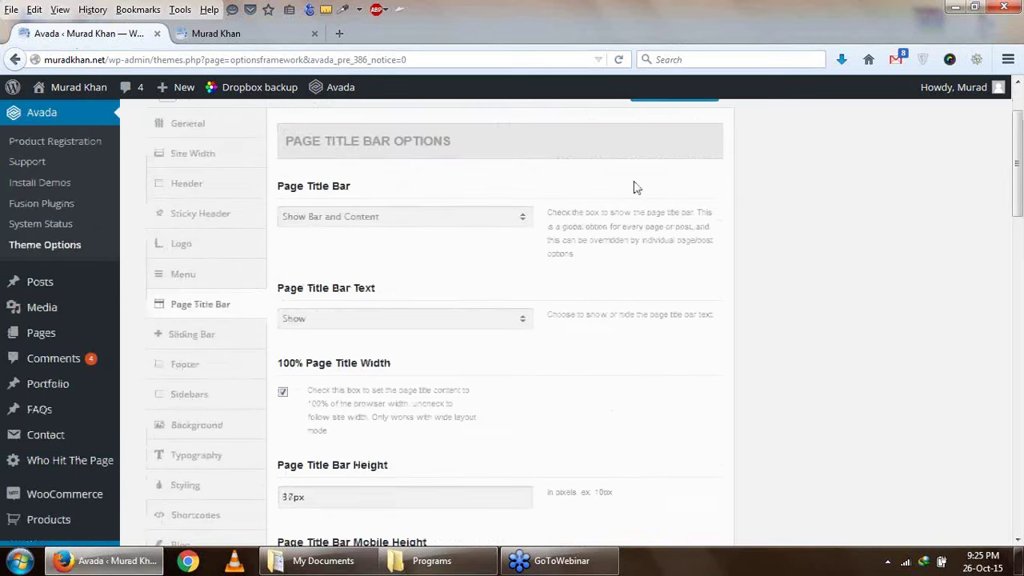
{"action": "left_click", "coordinate": [640, 189]}
{"action": "left_click", "coordinate": [251, 35]}
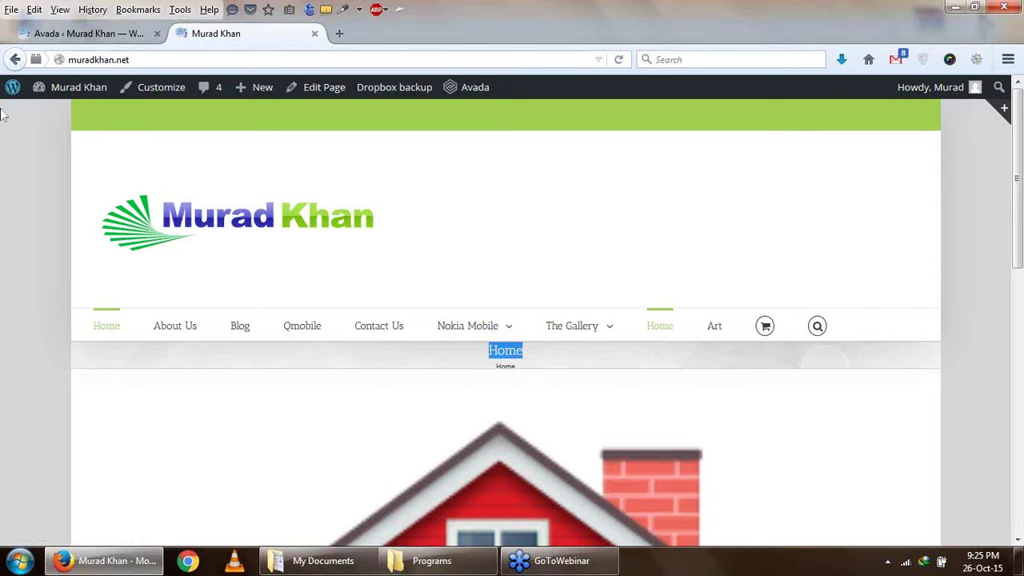
Replace the Page Title Bar Background image with the blurred orange and grey gradient picture from the media library
{"action": "left_click", "coordinate": [66, 36]}
{"action": "scroll", "coordinate": [319, 371], "scroll_direction": "down", "scroll_amount": 10}
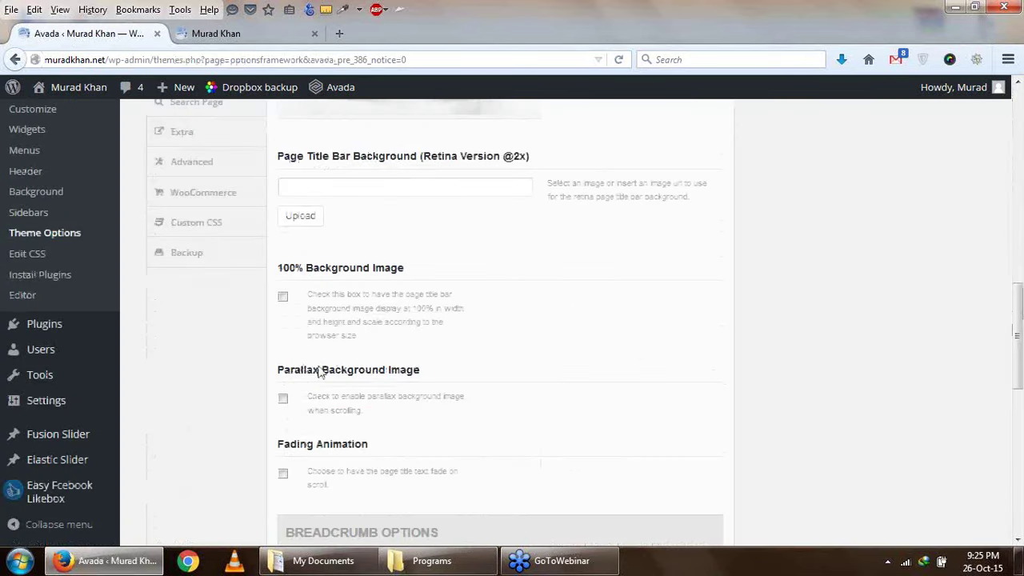
{"action": "scroll", "coordinate": [320, 370], "scroll_direction": "down", "scroll_amount": 3}
{"action": "scroll", "coordinate": [480, 400], "scroll_direction": "up", "scroll_amount": 3}
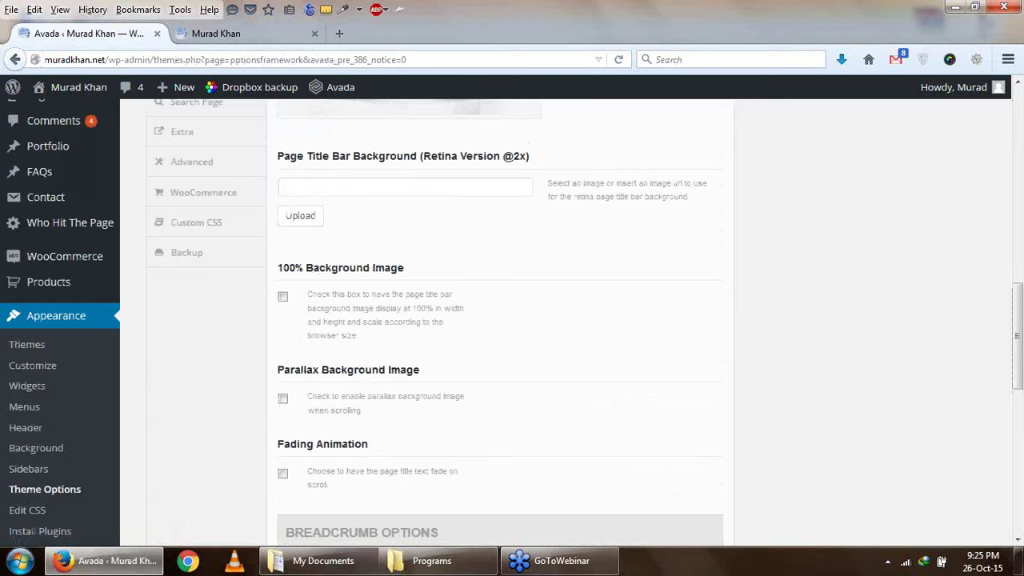
{"action": "scroll", "coordinate": [729, 350], "scroll_direction": "up", "scroll_amount": 5}
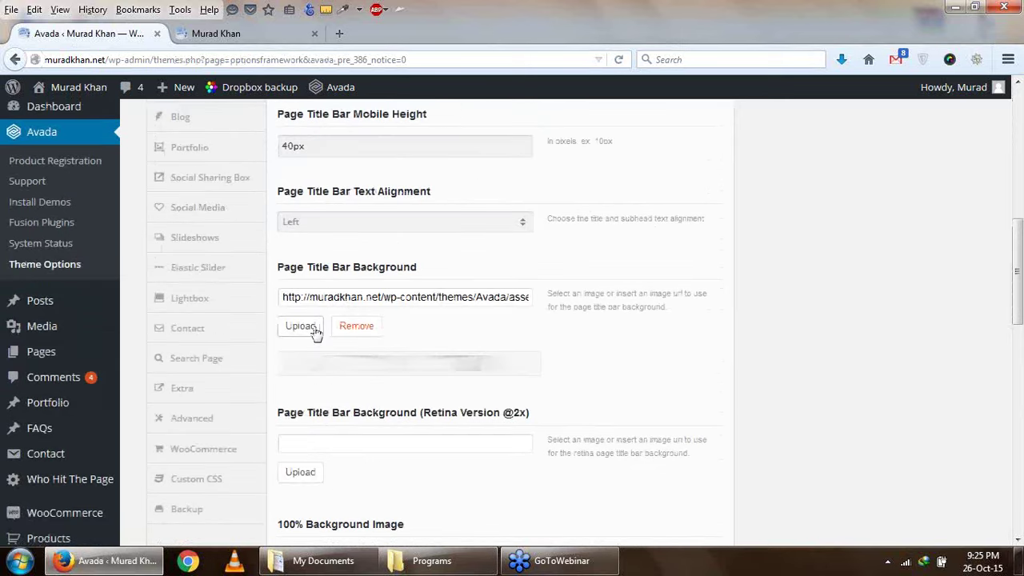
{"action": "left_click", "coordinate": [301, 326]}
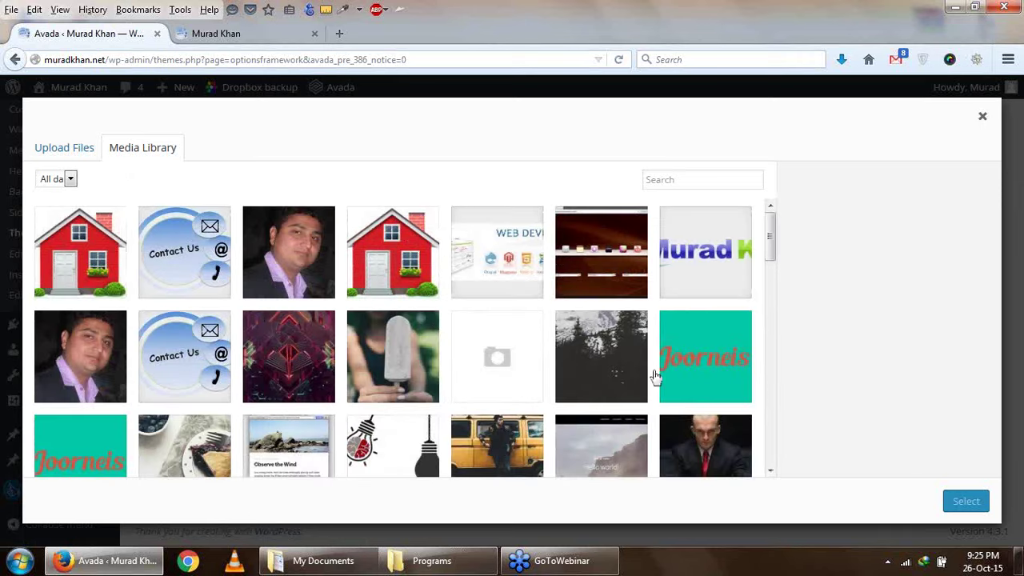
{"action": "scroll", "coordinate": [686, 362], "scroll_direction": "down", "scroll_amount": 6}
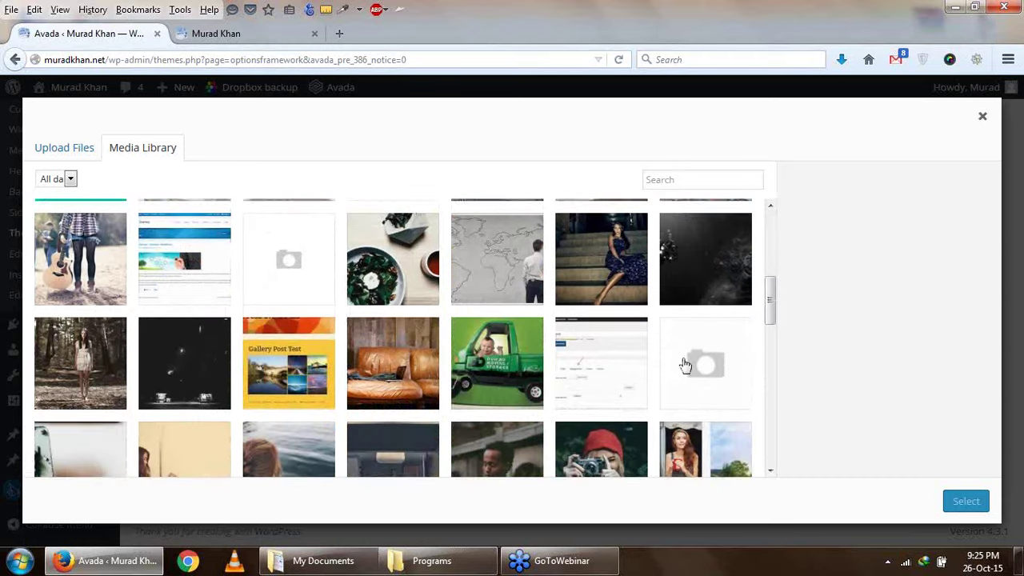
{"action": "scroll", "coordinate": [685, 365], "scroll_direction": "down", "scroll_amount": 2}
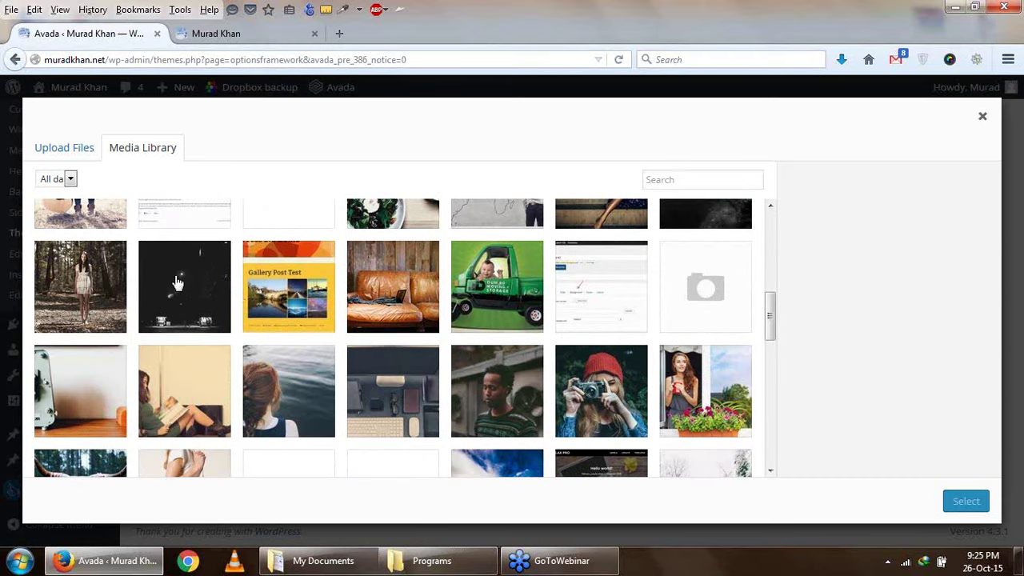
{"action": "scroll", "coordinate": [250, 339], "scroll_direction": "down", "scroll_amount": 6}
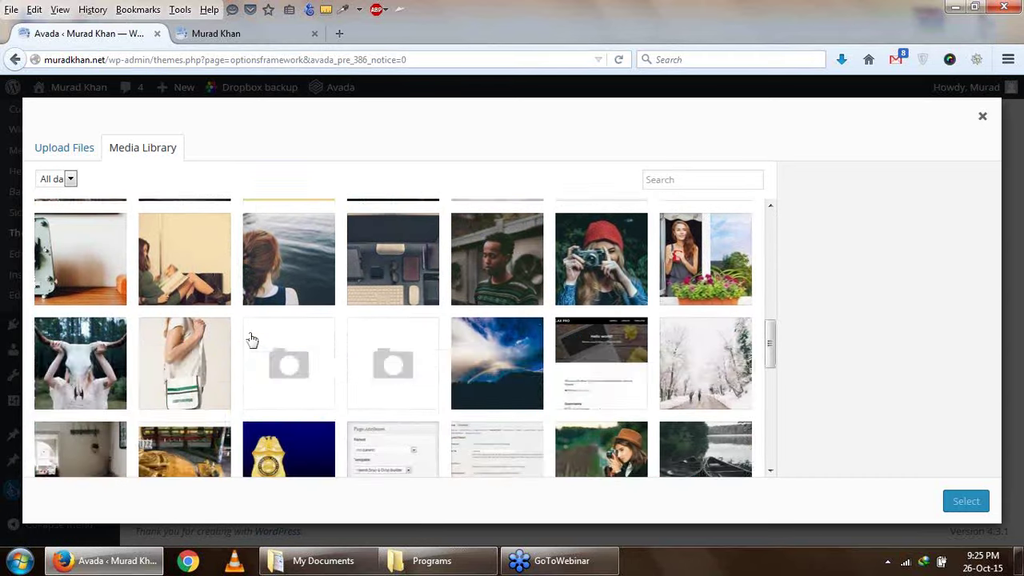
{"action": "scroll", "coordinate": [250, 339], "scroll_direction": "down", "scroll_amount": 3}
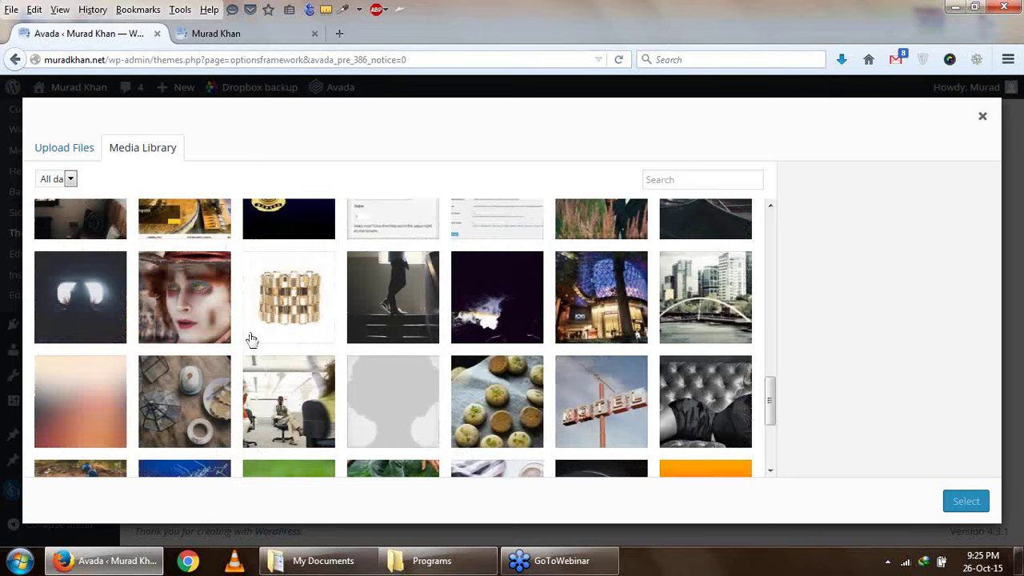
{"action": "scroll", "coordinate": [439, 410], "scroll_direction": "down", "scroll_amount": 1}
{"action": "scroll", "coordinate": [439, 411], "scroll_direction": "down", "scroll_amount": 1}
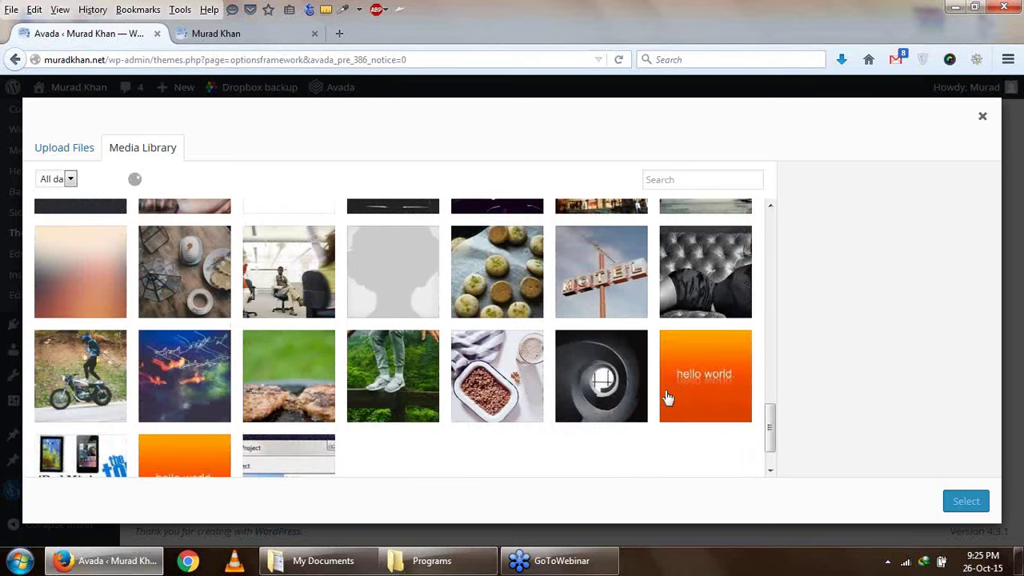
{"action": "left_click", "coordinate": [76, 266]}
{"action": "left_click", "coordinate": [966, 500]}
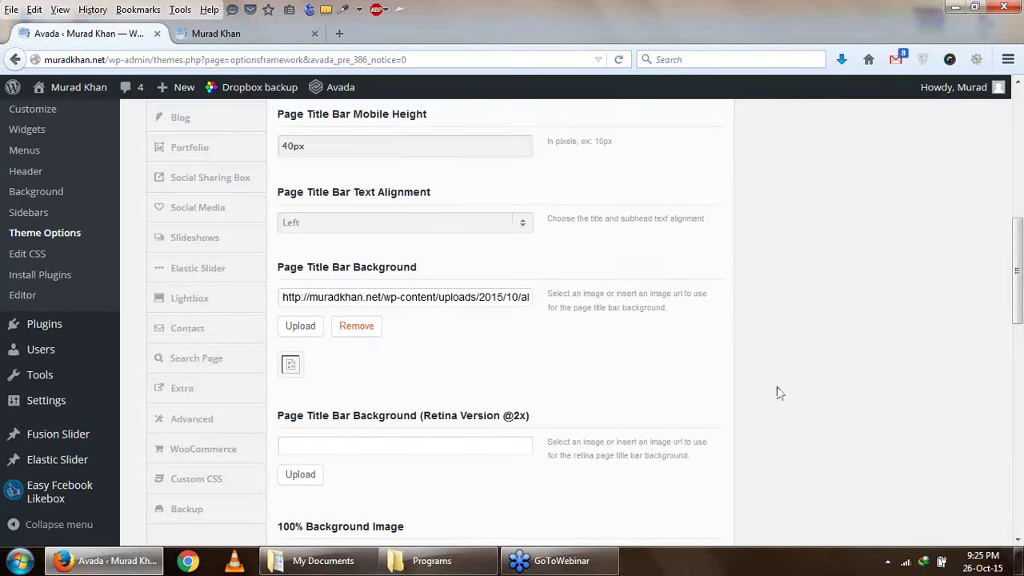
Look over the options down to the Breadcrumb Options section and locate the breadcrumb on the live home page
{"action": "scroll", "coordinate": [635, 373], "scroll_direction": "down", "scroll_amount": 8}
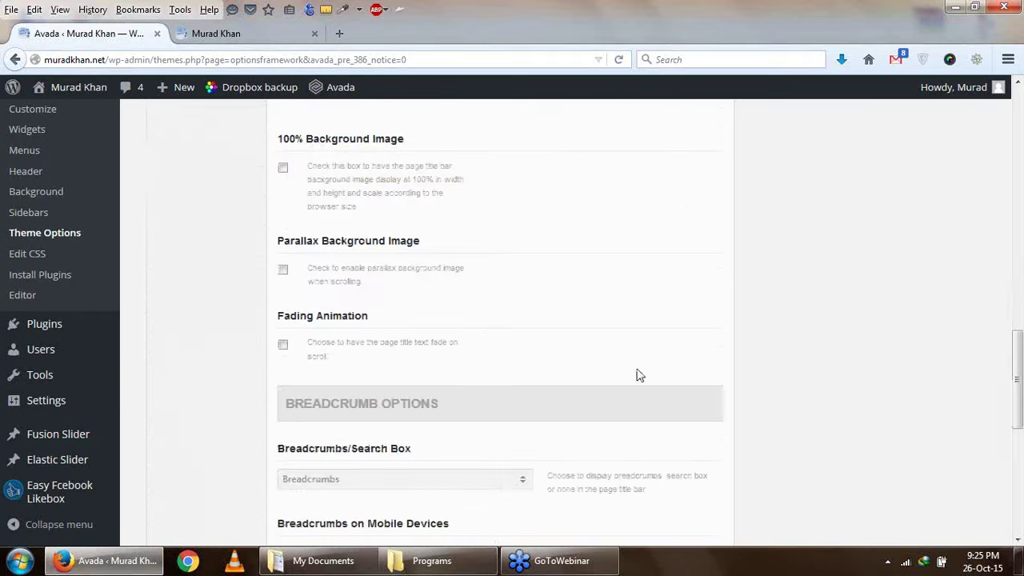
{"action": "scroll", "coordinate": [639, 375], "scroll_direction": "down", "scroll_amount": 3}
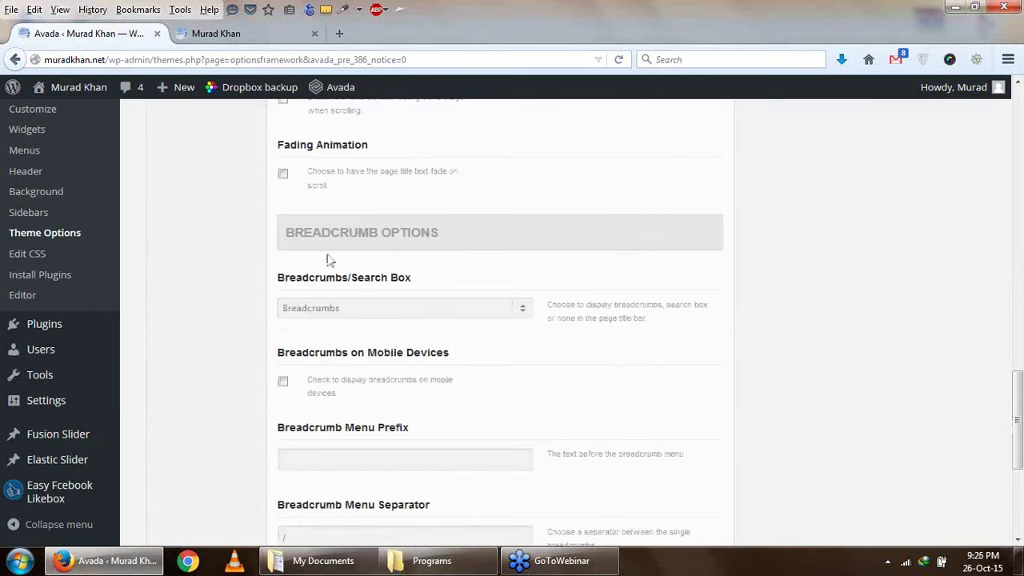
{"action": "left_click", "coordinate": [268, 33]}
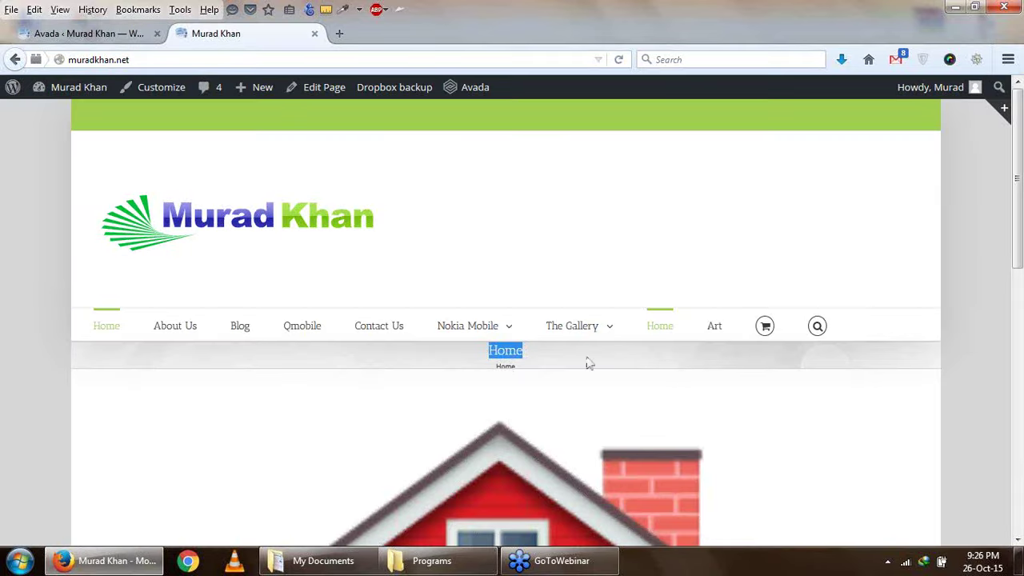
{"action": "left_click_drag", "start_coordinate": [502, 376], "coordinate": [514, 377]}
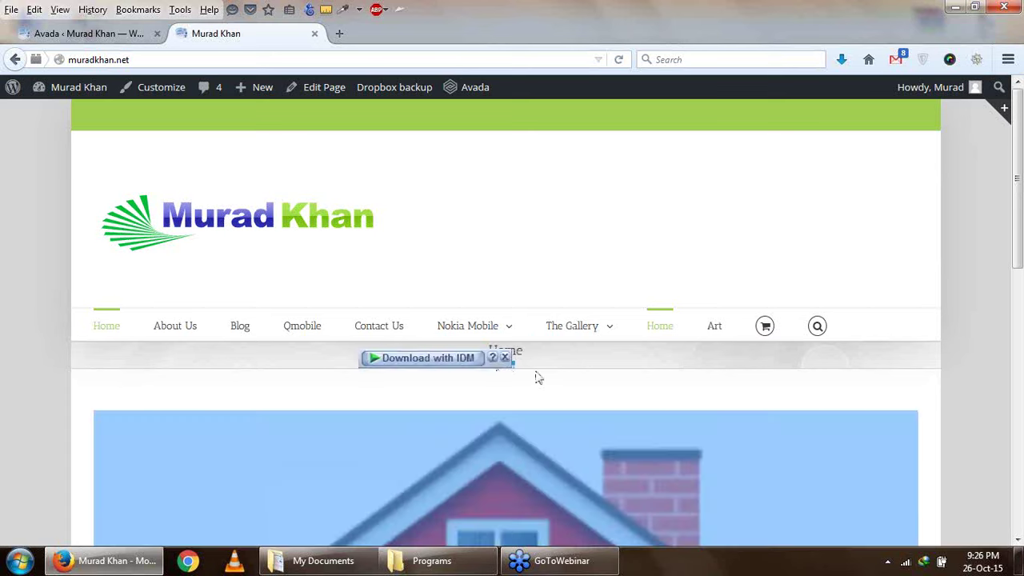
{"action": "left_click", "coordinate": [864, 375]}
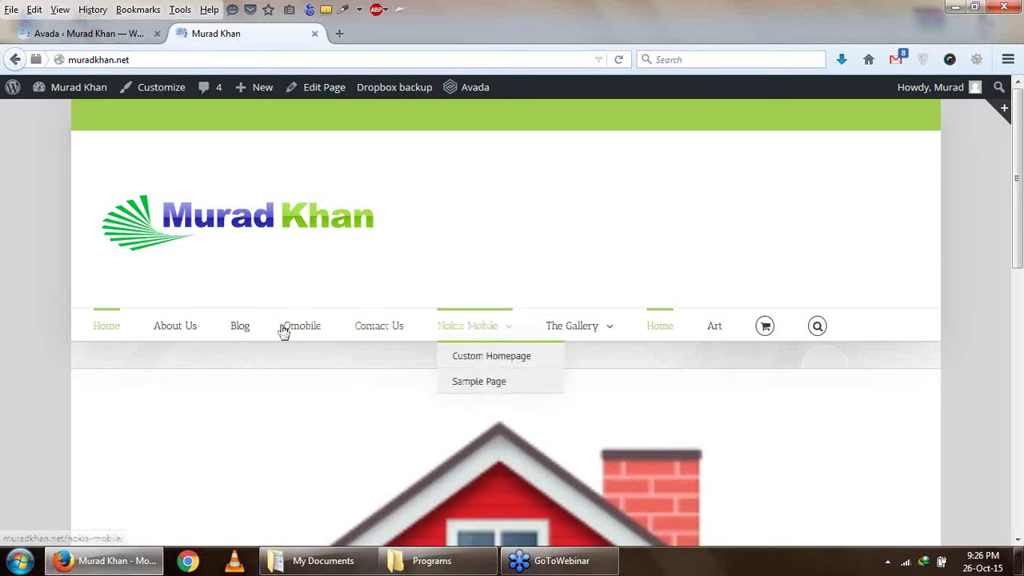
Open the Custom Homepage subpage of Nokia Mobile in a separate browser tab and examine the breadcrumb trail in its title bar
{"action": "right_click", "coordinate": [472, 358]}
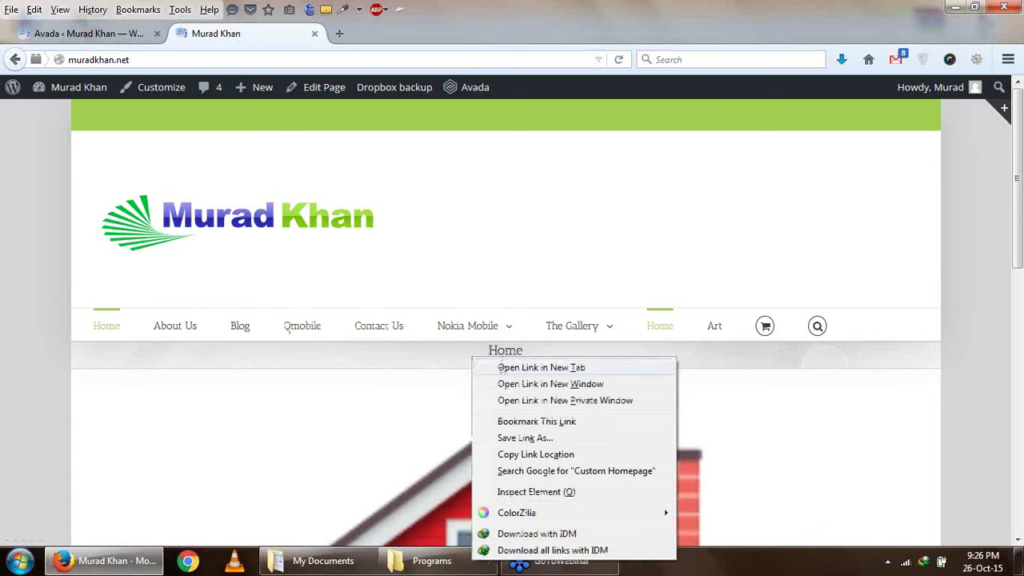
{"action": "left_click", "coordinate": [499, 368]}
{"action": "left_click", "coordinate": [406, 42]}
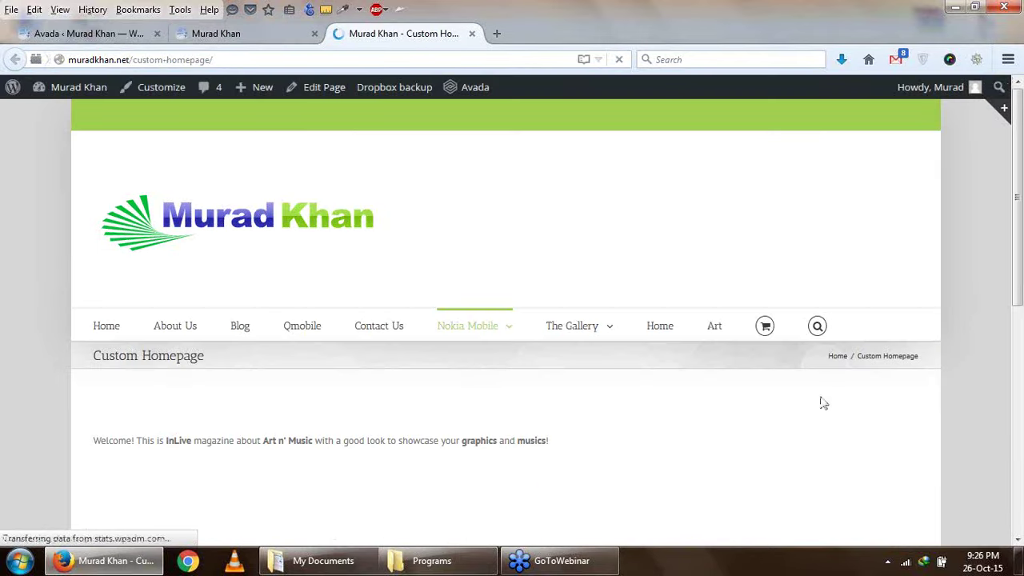
{"action": "left_click_drag", "start_coordinate": [823, 359], "coordinate": [910, 360]}
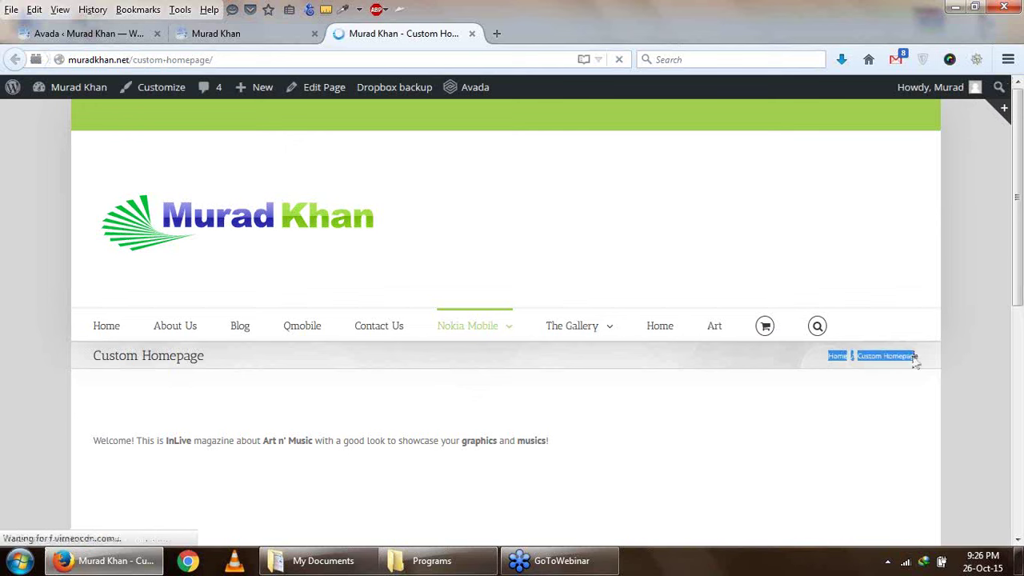
{"action": "left_click", "coordinate": [916, 362]}
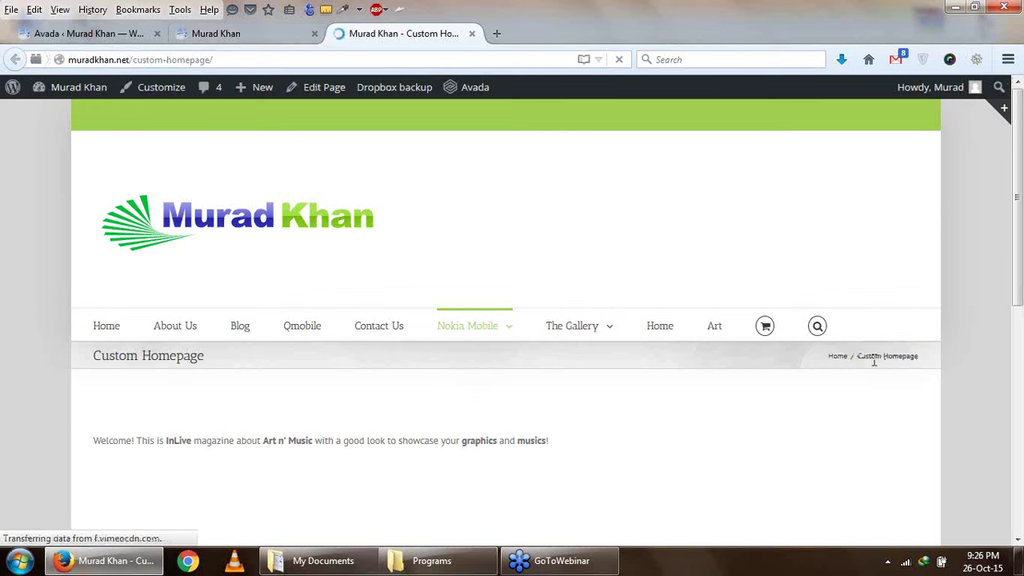
{"action": "mouse_move", "coordinate": [873, 363]}
{"action": "left_mouse_down"}
{"action": "mouse_move", "coordinate": [899, 365]}
{"action": "mouse_move", "coordinate": [848, 362]}
{"action": "mouse_move", "coordinate": [879, 361]}
{"action": "left_mouse_up"}
{"action": "left_click", "coordinate": [880, 364]}
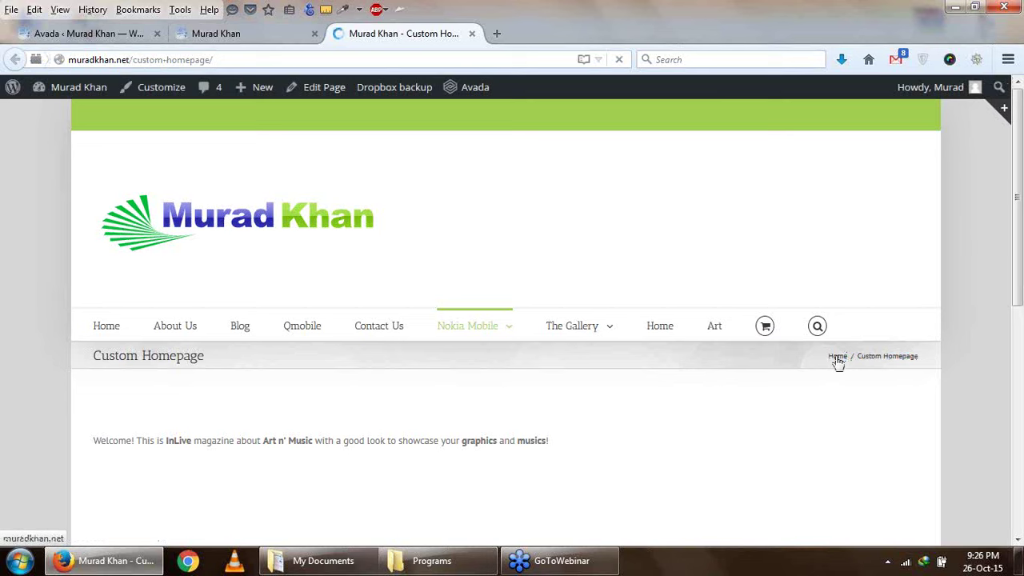
{"action": "left_click_drag", "start_coordinate": [858, 362], "coordinate": [829, 361]}
Review the Breadcrumb Options down to the Breadcrumb Menu Prefix and compare them with the breadcrumb on the live Custom Homepage page
{"action": "left_click", "coordinate": [234, 37]}
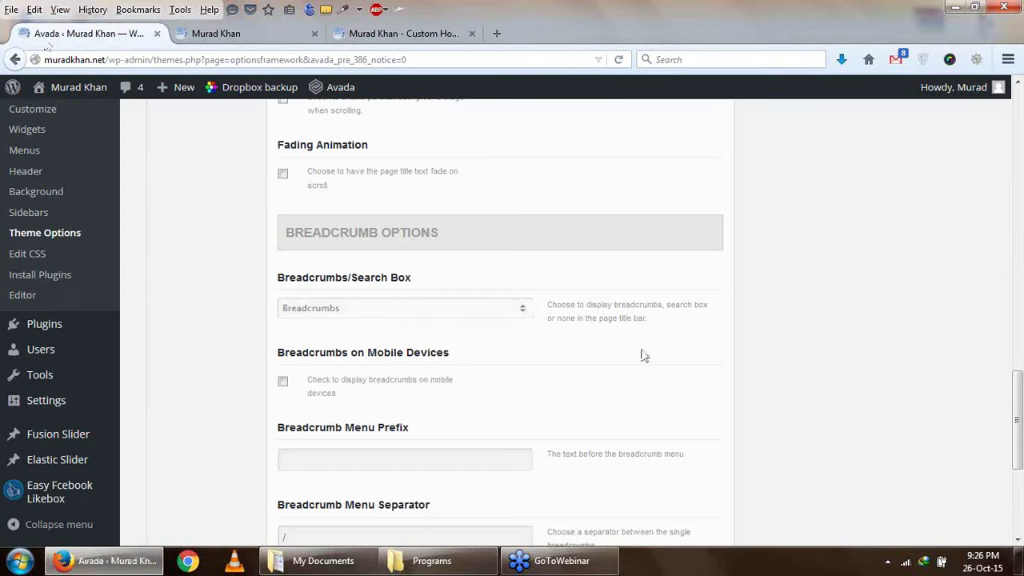
{"action": "left_click", "coordinate": [48, 35]}
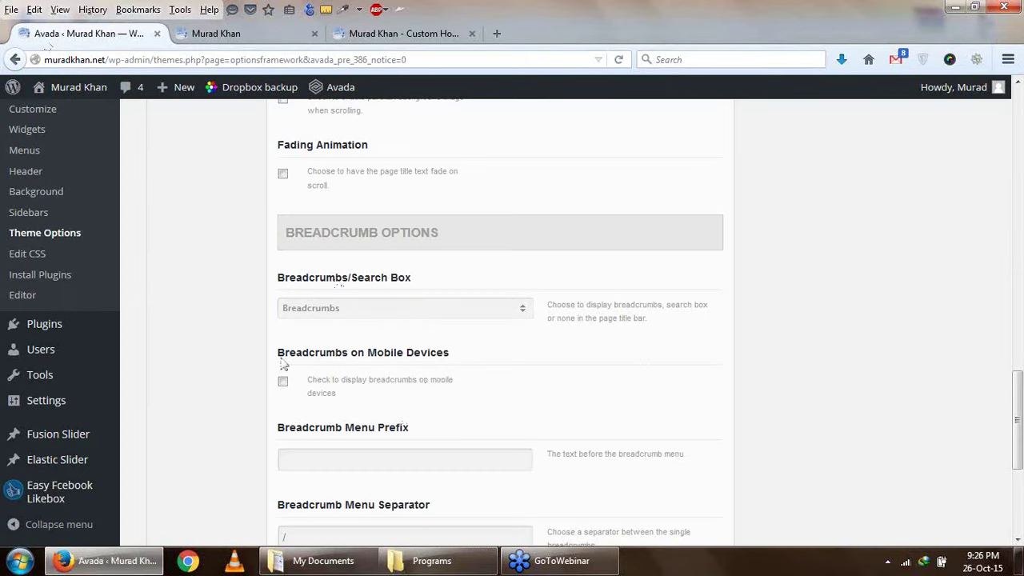
{"action": "scroll", "coordinate": [284, 390], "scroll_direction": "down", "scroll_amount": 4}
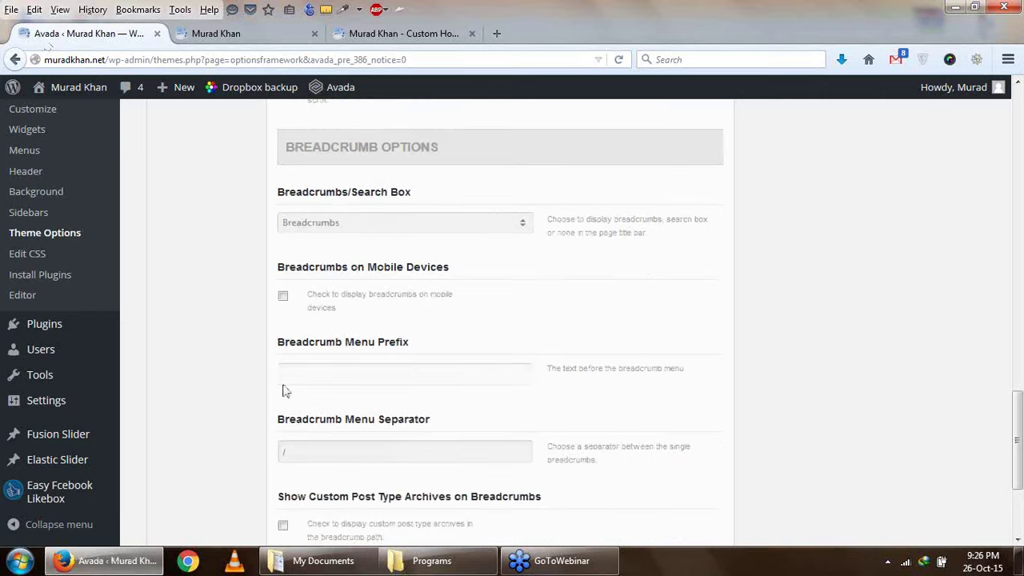
{"action": "left_click", "coordinate": [323, 289]}
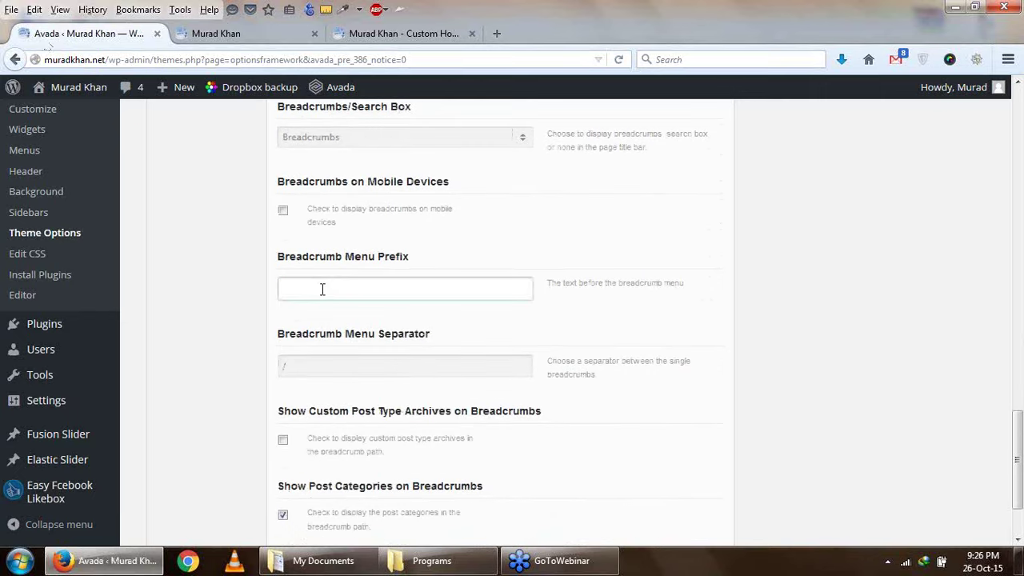
{"action": "left_click", "coordinate": [395, 34]}
{"action": "key", "text": "ctrl+Tab"}
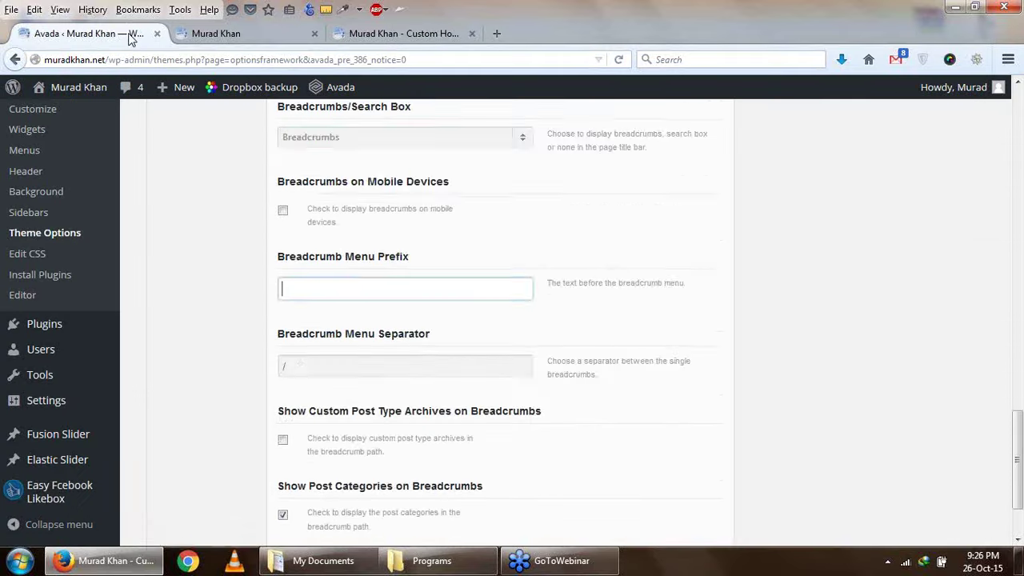
Set the Breadcrumb Menu Separator to a dash (-) and save all theme option changes
{"action": "scroll", "coordinate": [251, 392], "scroll_direction": "down", "scroll_amount": 3}
{"action": "left_click", "coordinate": [280, 282]}
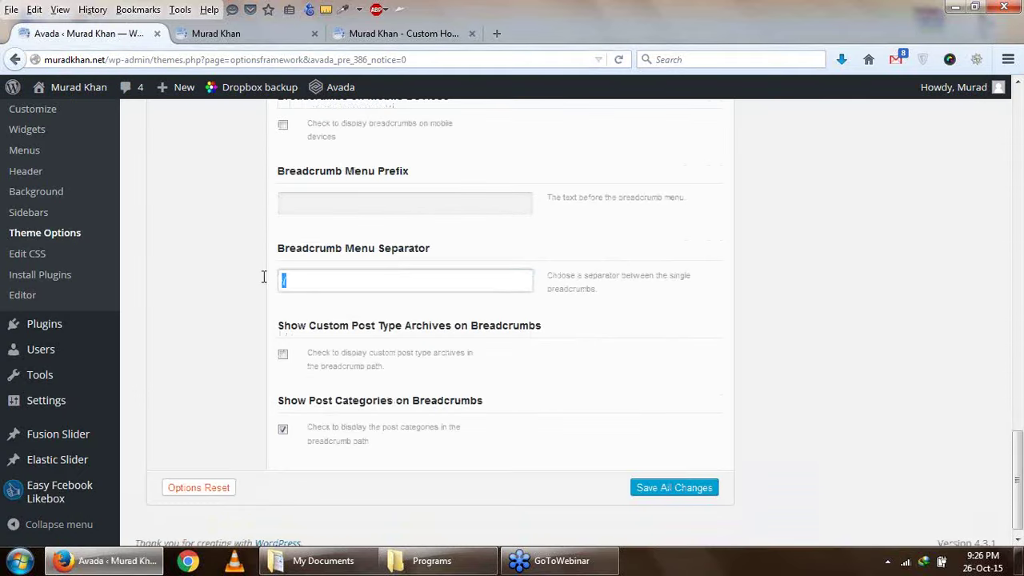
{"action": "key", "text": "ctrl+shift+Tab"}
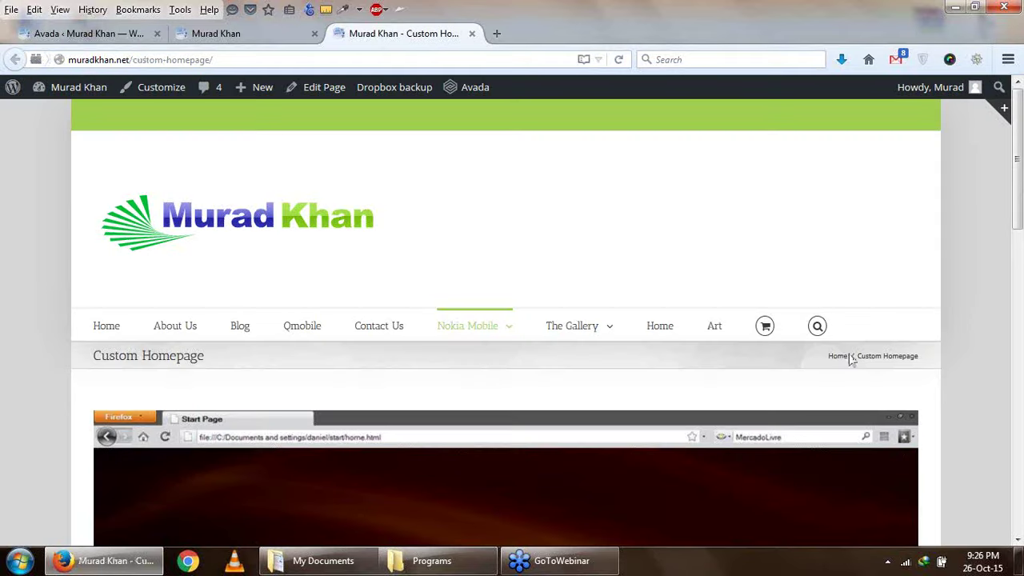
{"action": "left_click", "coordinate": [116, 39]}
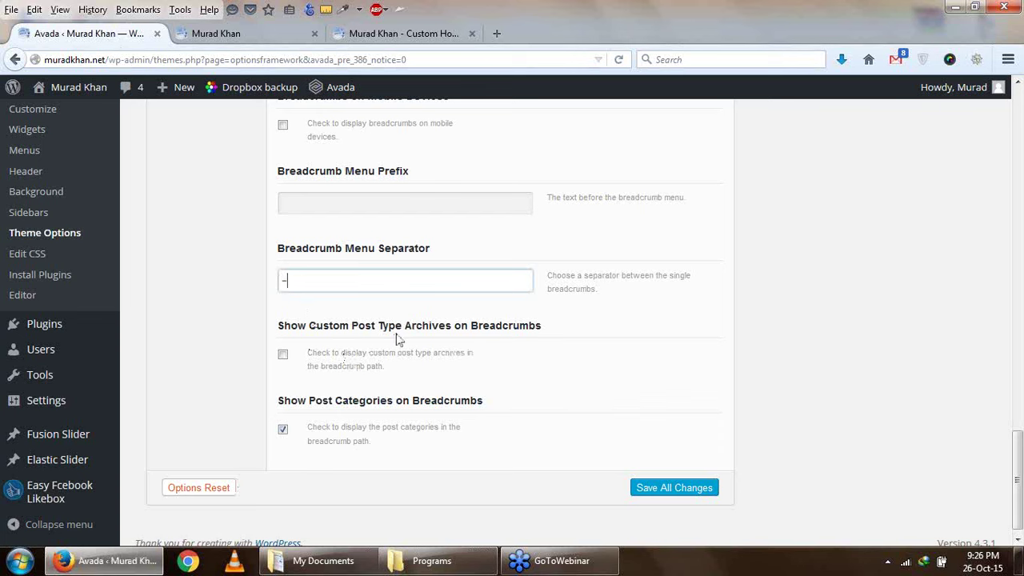
{"action": "left_click", "coordinate": [657, 492]}
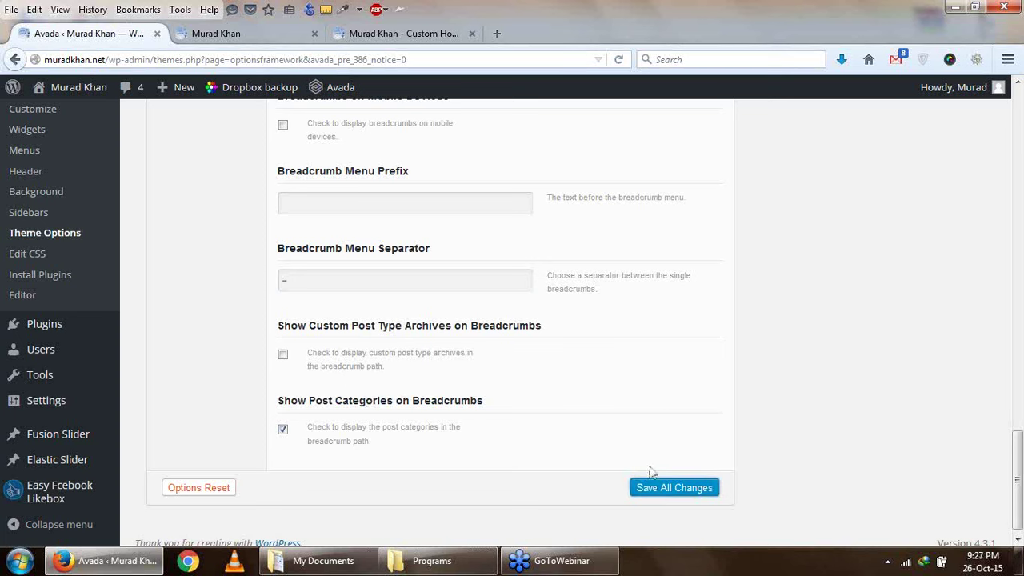
{"action": "left_click", "coordinate": [675, 488]}
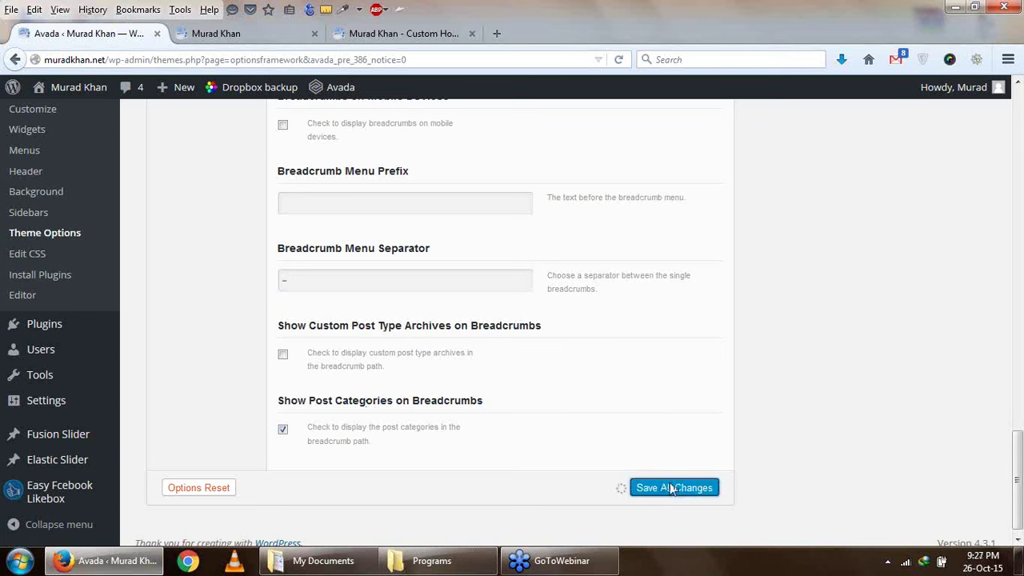
Reload the live Custom Homepage page and check the title bar background and breadcrumb separator against the Page Title Bar options
{"action": "left_click", "coordinate": [377, 37]}
{"action": "left_click", "coordinate": [620, 61]}
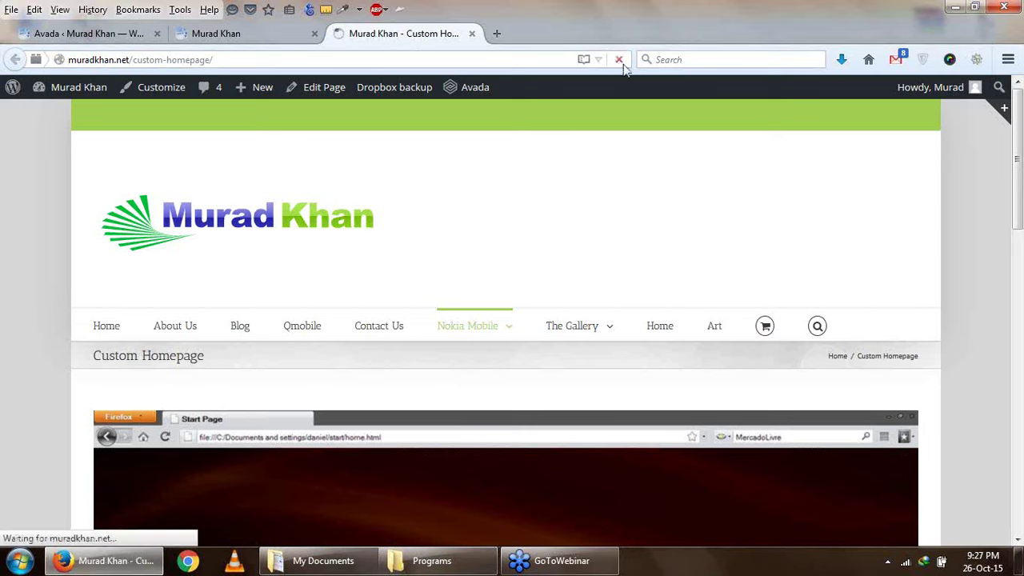
{"action": "left_click", "coordinate": [125, 40]}
{"action": "scroll", "coordinate": [265, 210], "scroll_direction": "up", "scroll_amount": 10}
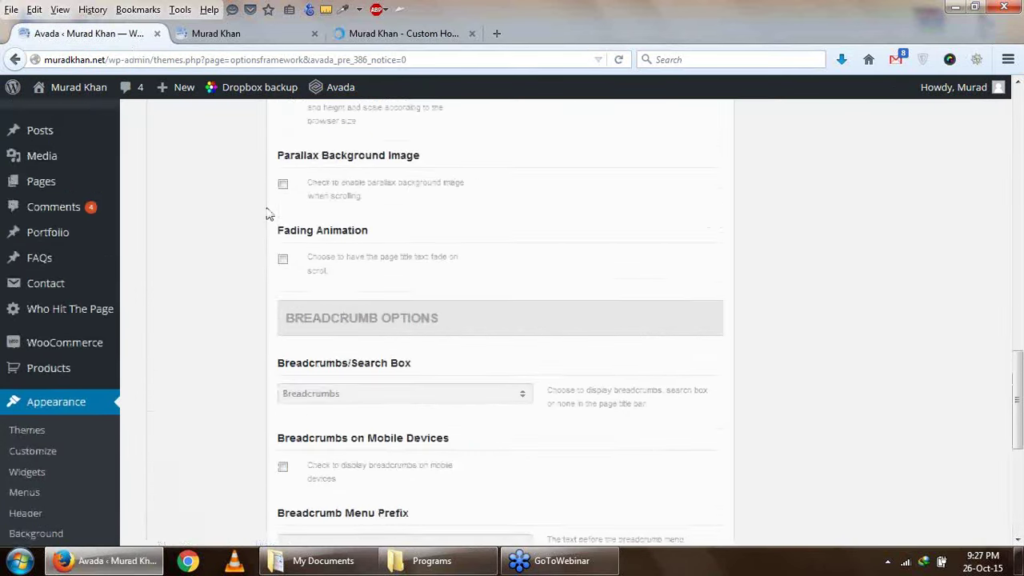
{"action": "scroll", "coordinate": [342, 336], "scroll_direction": "up", "scroll_amount": 2}
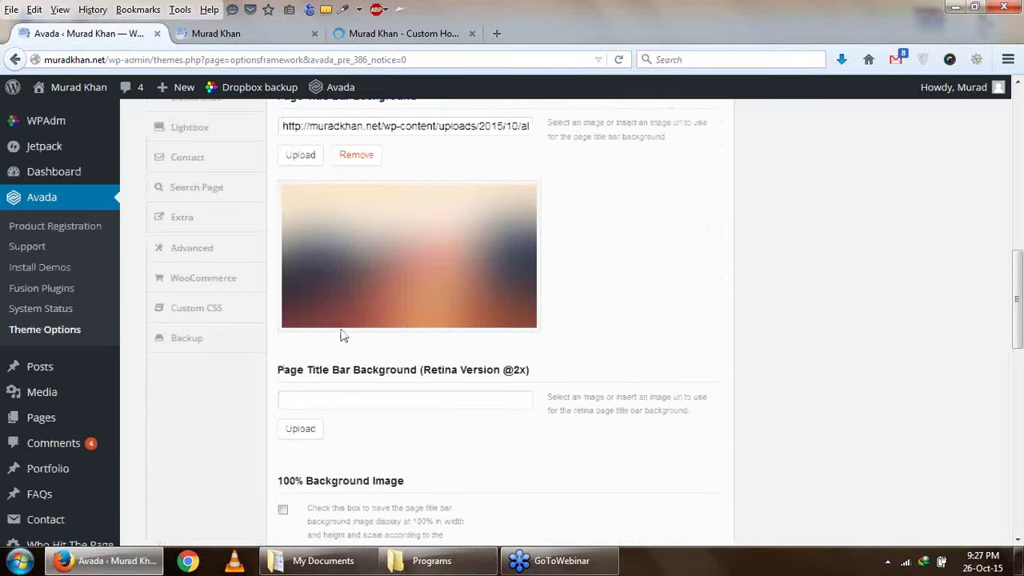
{"action": "scroll", "coordinate": [340, 346], "scroll_direction": "down", "scroll_amount": 2}
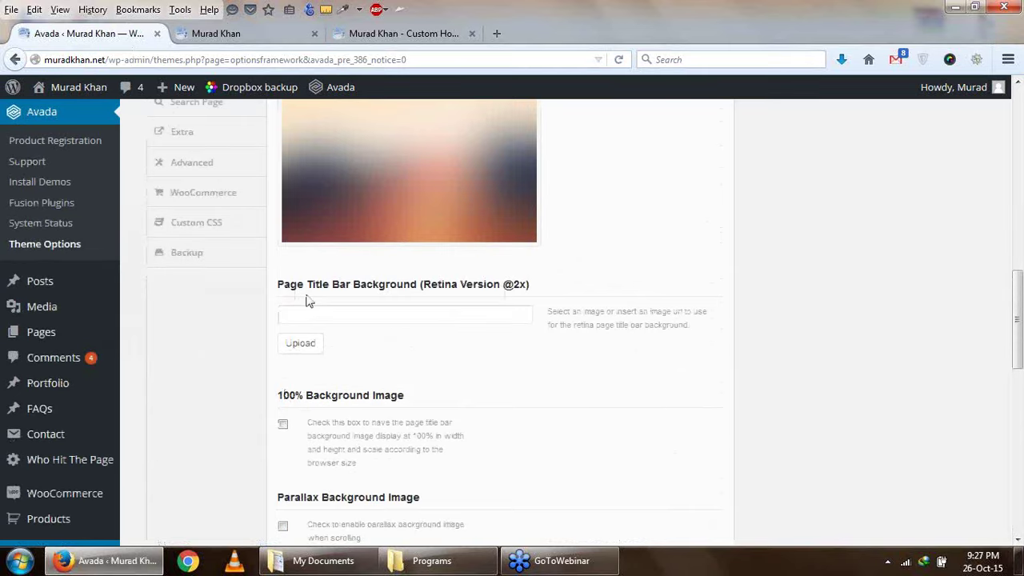
{"action": "left_click", "coordinate": [376, 36]}
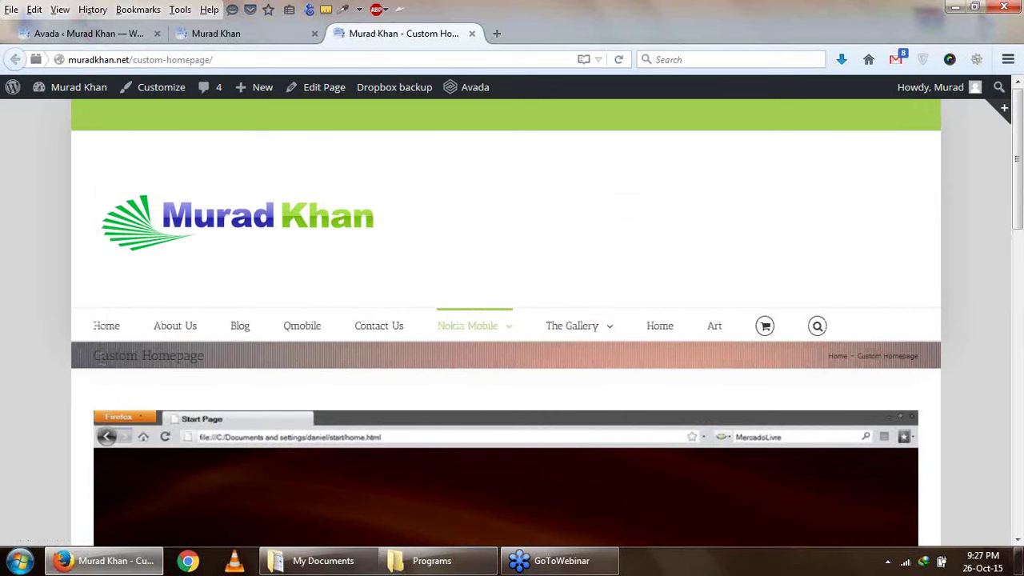
{"action": "left_click_drag", "start_coordinate": [100, 356], "coordinate": [690, 373]}
{"action": "left_click_drag", "start_coordinate": [793, 366], "coordinate": [924, 360]}
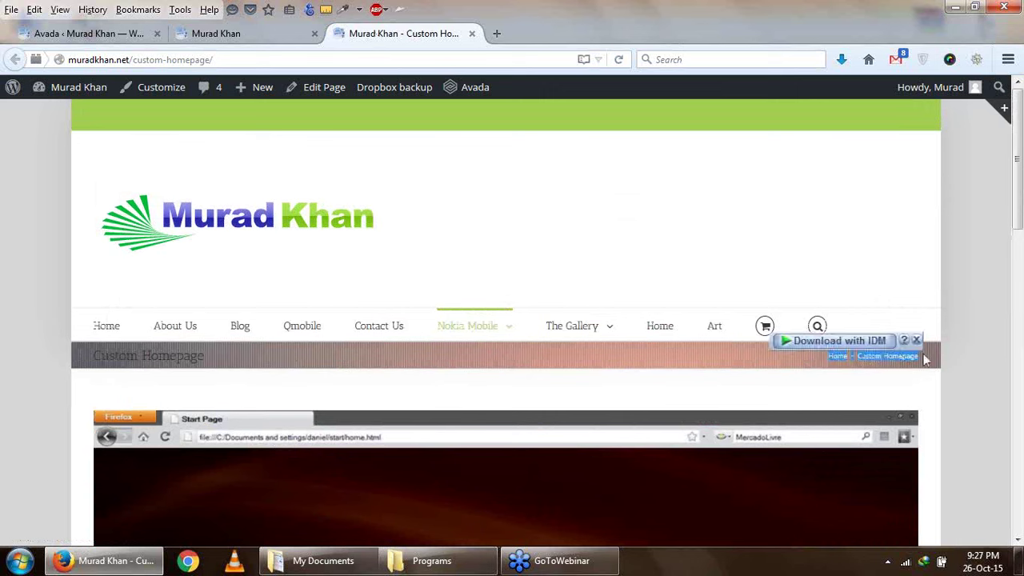
{"action": "left_click", "coordinate": [604, 361]}
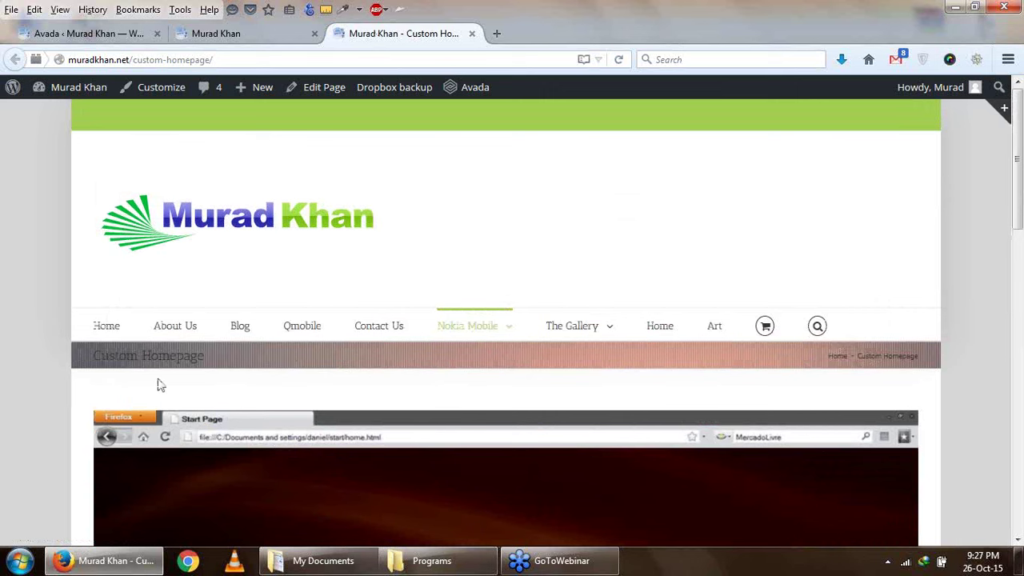
Return to the theme options and open the Sliding Bar options section
{"action": "left_click", "coordinate": [216, 40]}
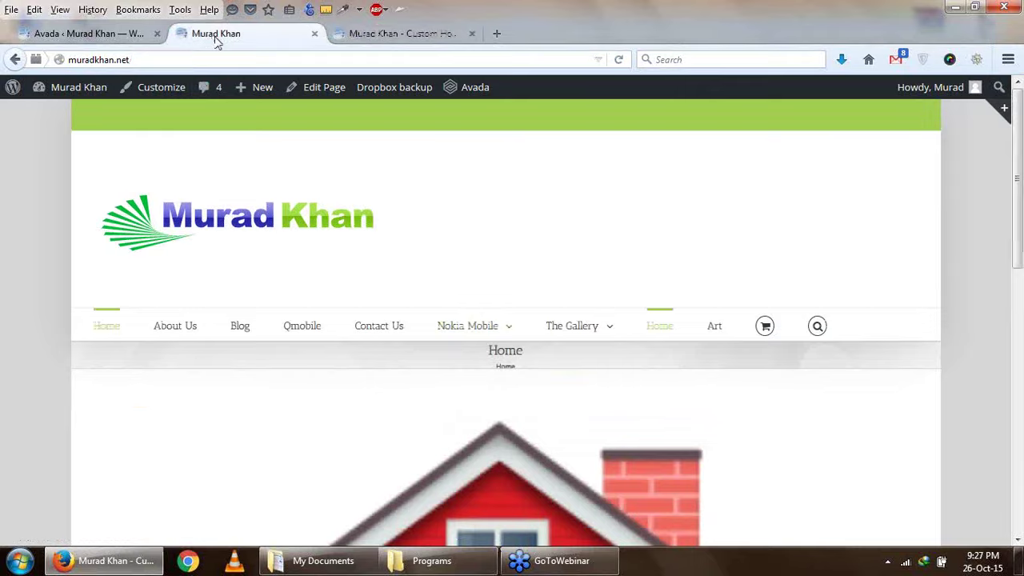
{"action": "left_click", "coordinate": [103, 36]}
{"action": "scroll", "coordinate": [415, 445], "scroll_direction": "down", "scroll_amount": 5}
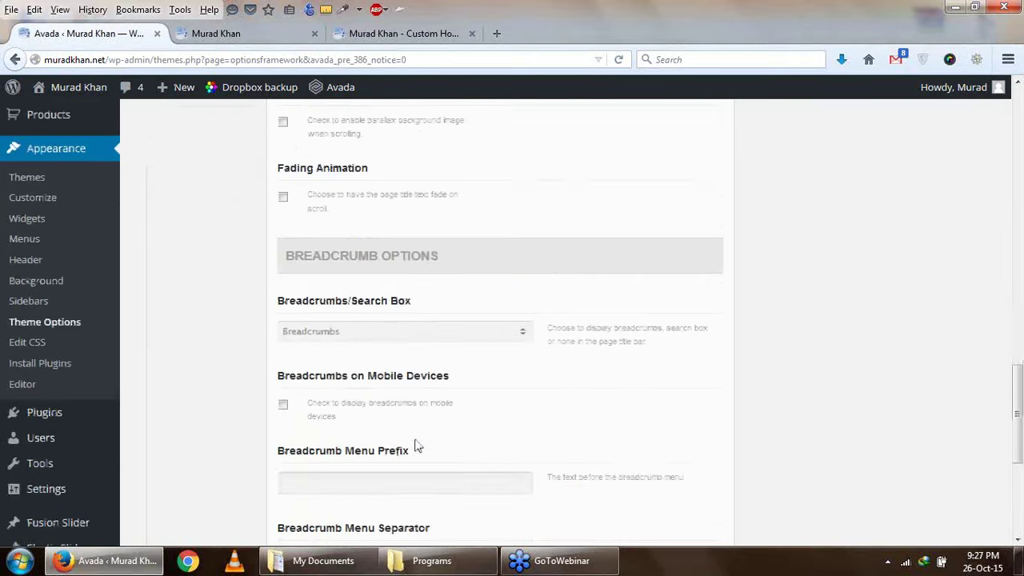
{"action": "scroll", "coordinate": [415, 445], "scroll_direction": "up", "scroll_amount": 12}
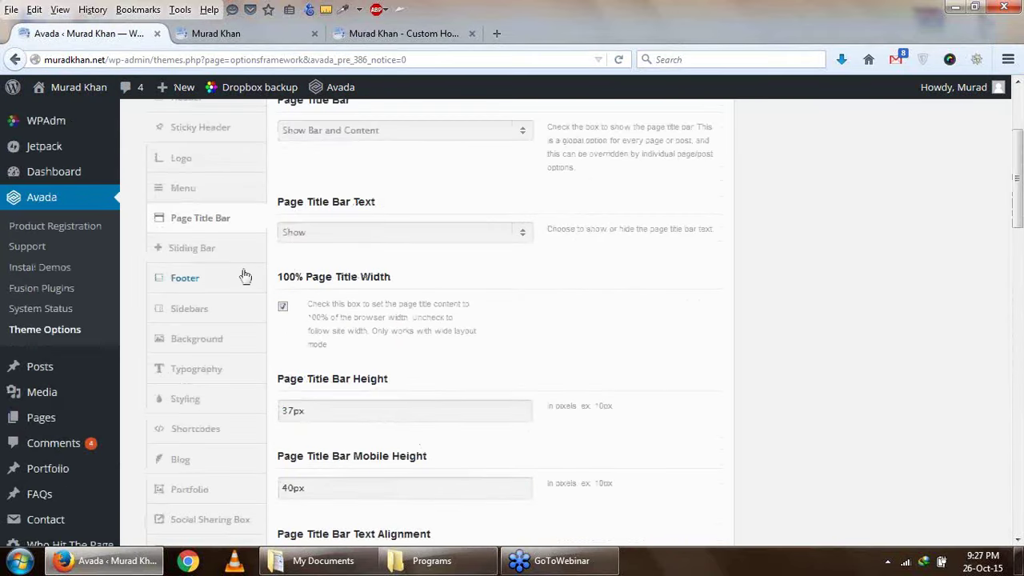
{"action": "left_click", "coordinate": [204, 251]}
{"action": "scroll", "coordinate": [439, 208], "scroll_direction": "up", "scroll_amount": 3}
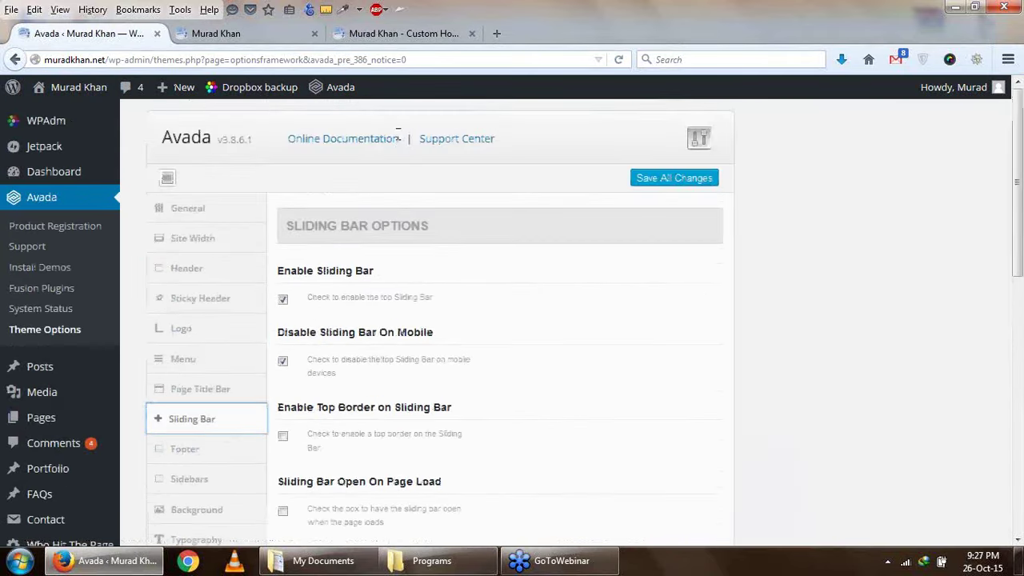
Expand the sliding bar on the live Custom Homepage page and return to the Sliding Bar options
{"action": "left_click", "coordinate": [373, 33]}
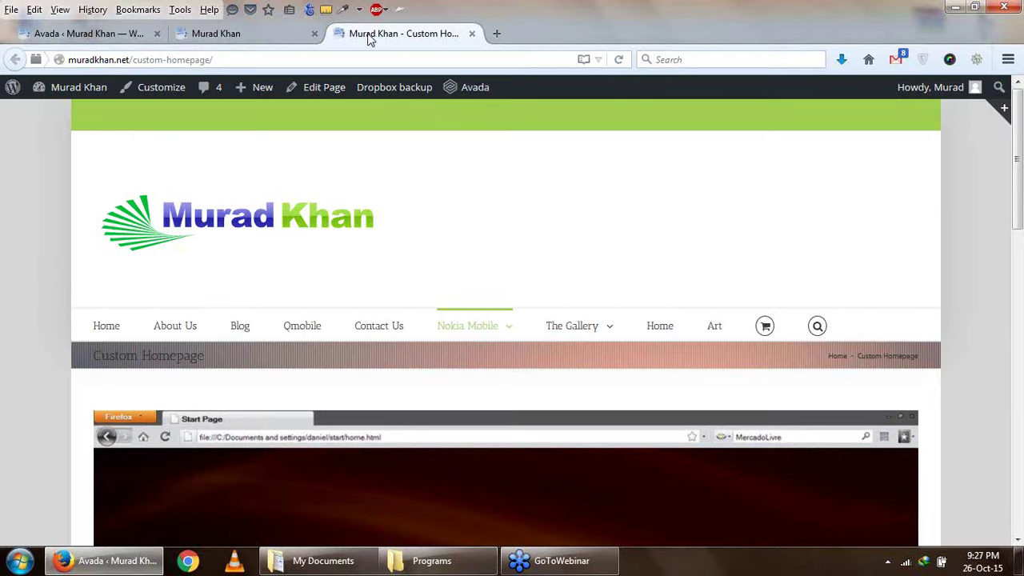
{"action": "left_click", "coordinate": [1002, 112]}
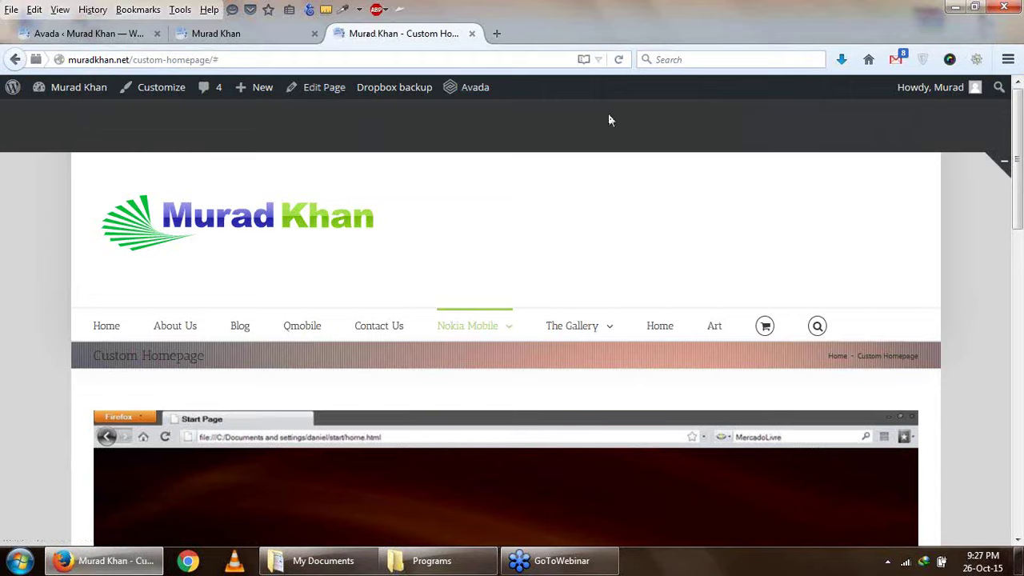
{"action": "left_click", "coordinate": [232, 32]}
{"action": "left_click", "coordinate": [80, 40]}
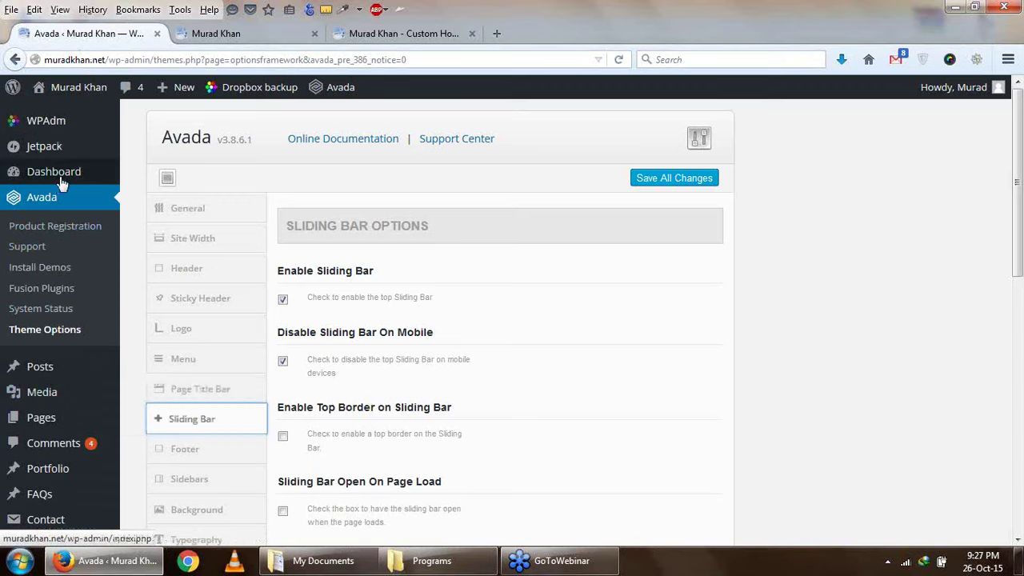
Open the Widgets page in a separate browser tab and expand the Slidingbar Widget 1 and Slidingbar Widget 2 areas
{"action": "scroll", "coordinate": [48, 328], "scroll_direction": "down", "scroll_amount": 4}
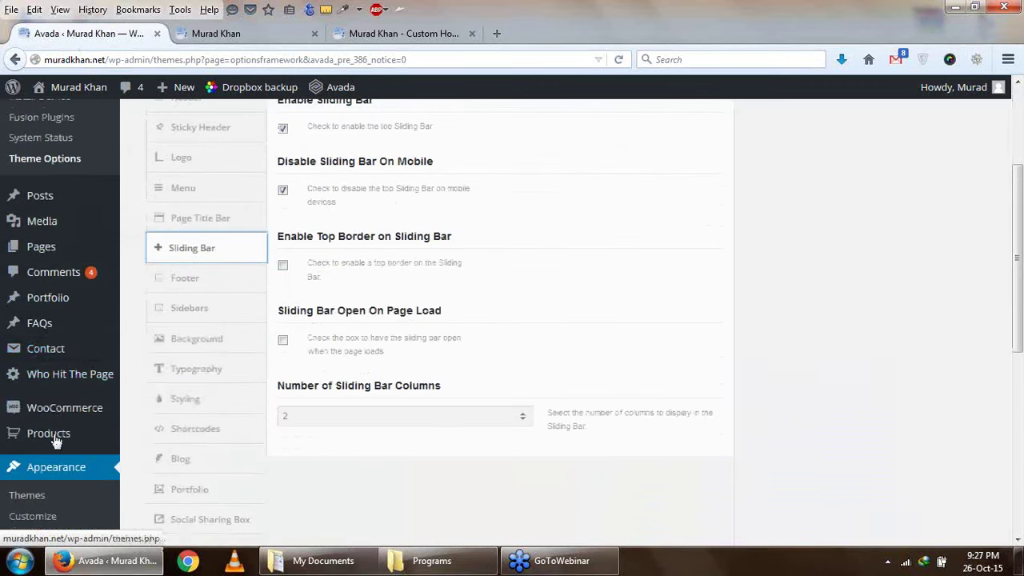
{"action": "scroll", "coordinate": [48, 443], "scroll_direction": "down", "scroll_amount": 4}
{"action": "right_click", "coordinate": [20, 367]}
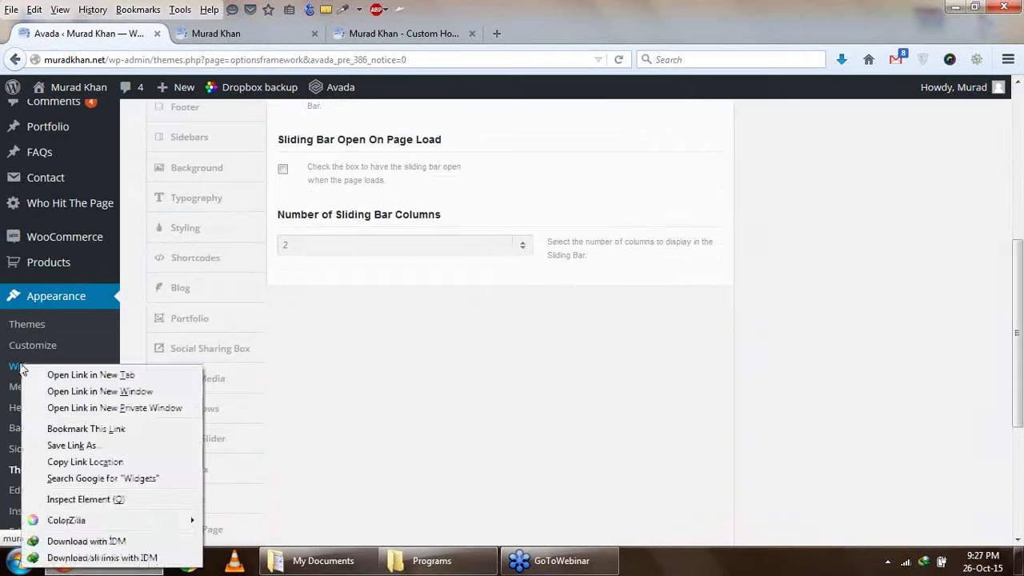
{"action": "left_click", "coordinate": [80, 375]}
{"action": "left_click", "coordinate": [229, 33]}
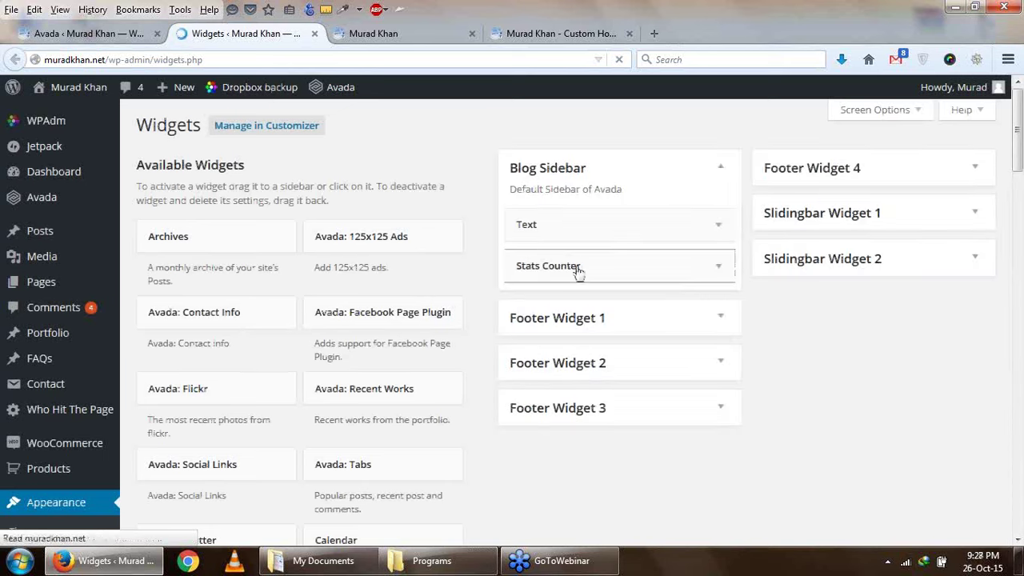
{"action": "left_click", "coordinate": [870, 224]}
{"action": "left_click", "coordinate": [871, 224]}
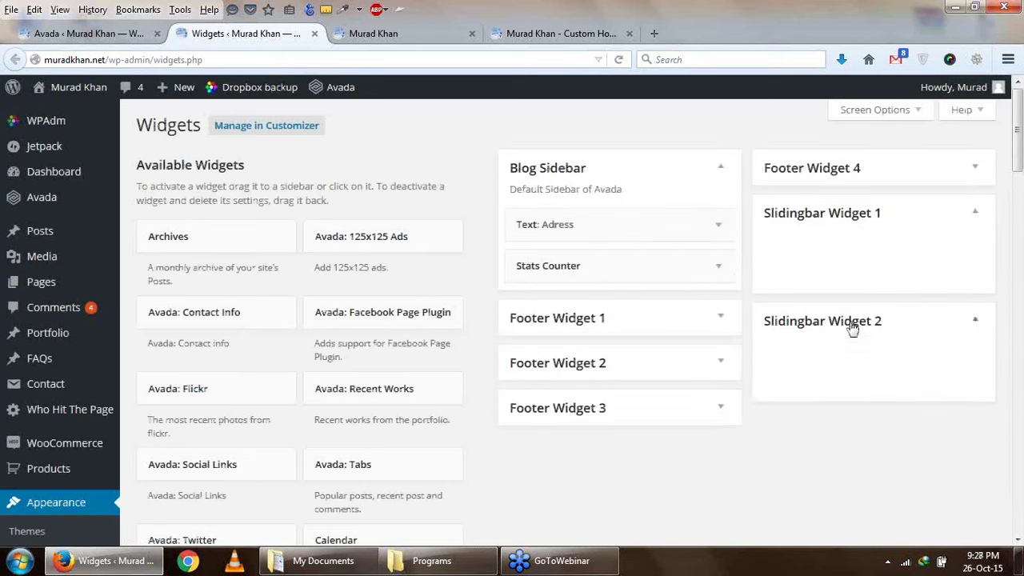
Compare the expanded sliding bar on the live page with the Number of Sliding Bar Columns setting in the theme options
{"action": "left_click", "coordinate": [528, 35]}
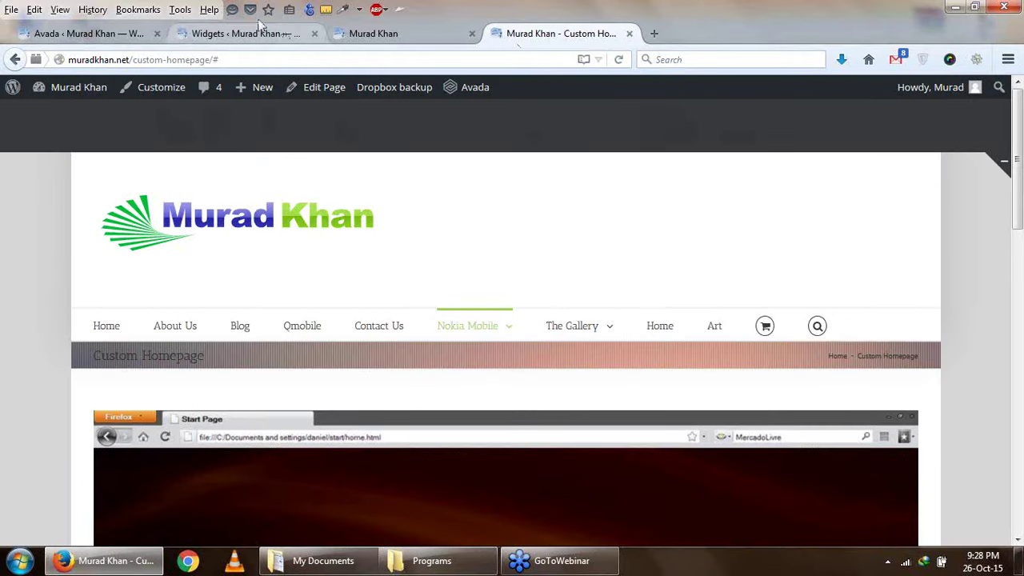
{"action": "left_click", "coordinate": [88, 34]}
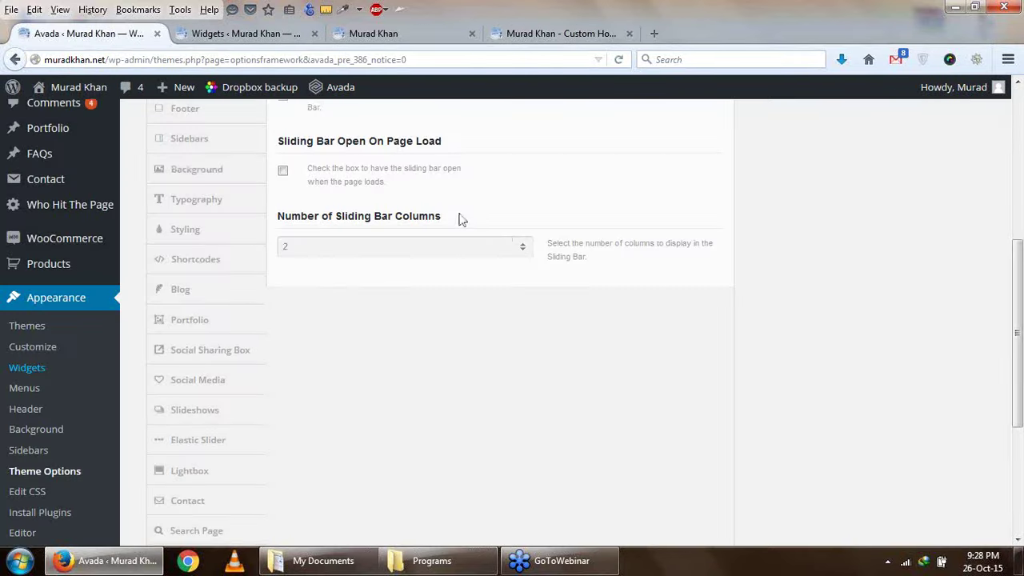
{"action": "scroll", "coordinate": [462, 218], "scroll_direction": "up", "scroll_amount": 5}
{"action": "scroll", "coordinate": [461, 220], "scroll_direction": "down", "scroll_amount": 4}
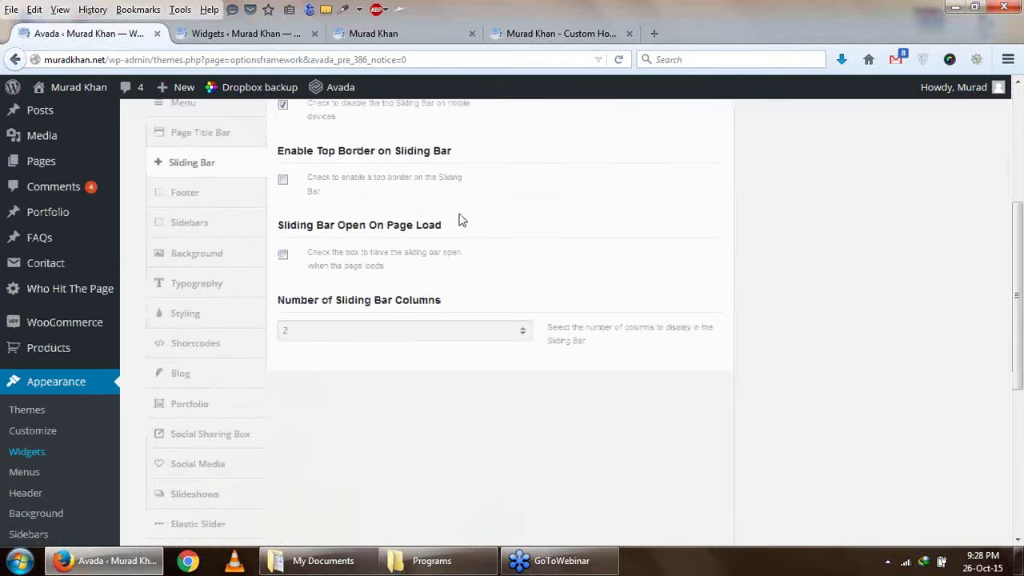
Add the Calendar widget to the Slidingbar Widget 1 area on the Widgets page
{"action": "left_click", "coordinate": [240, 34]}
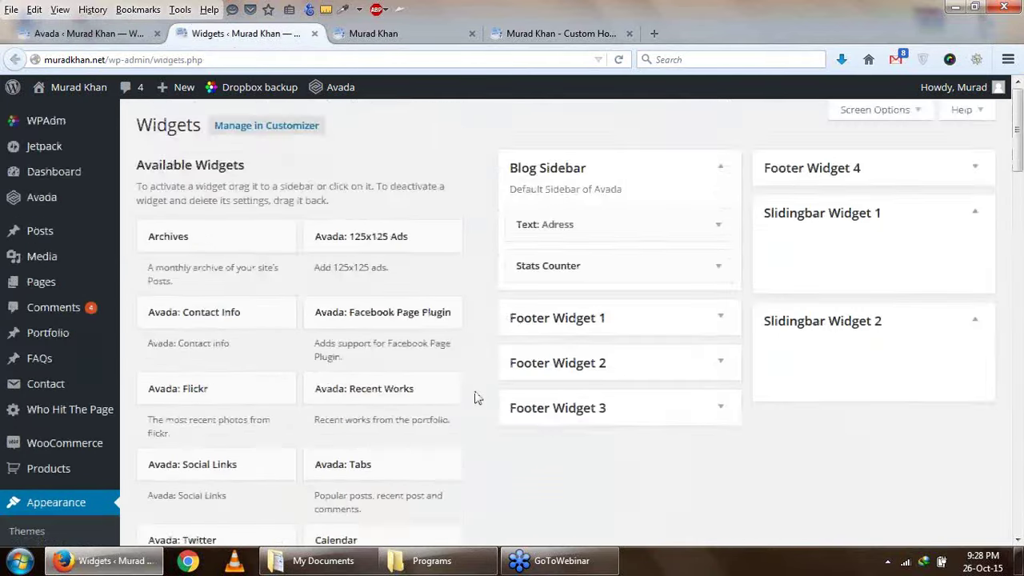
{"action": "scroll", "coordinate": [476, 397], "scroll_direction": "down", "scroll_amount": 2}
{"action": "scroll", "coordinate": [477, 398], "scroll_direction": "down", "scroll_amount": 1}
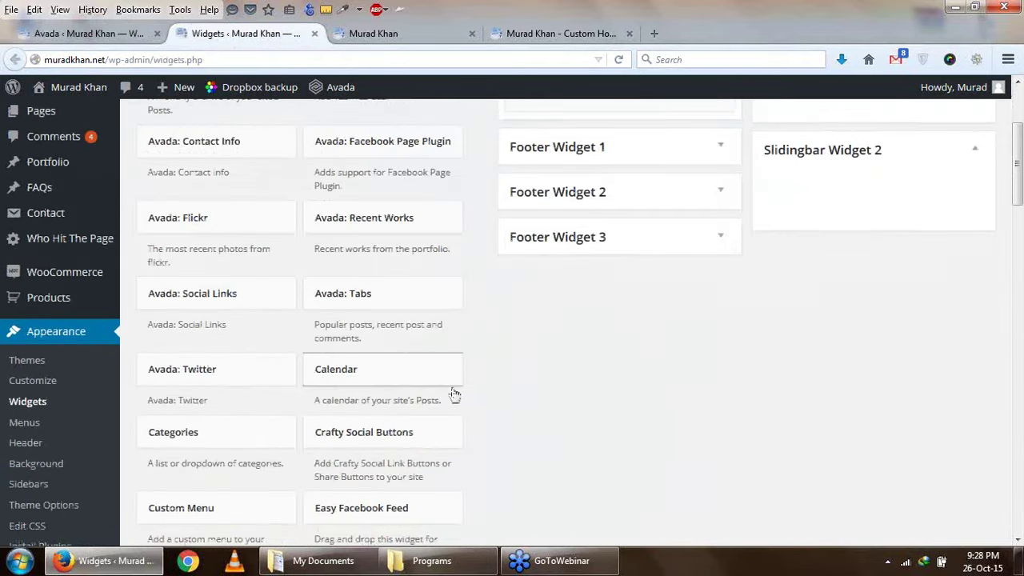
{"action": "scroll", "coordinate": [336, 400], "scroll_direction": "up", "scroll_amount": 1}
{"action": "left_click_drag", "start_coordinate": [343, 444], "coordinate": [847, 218]}
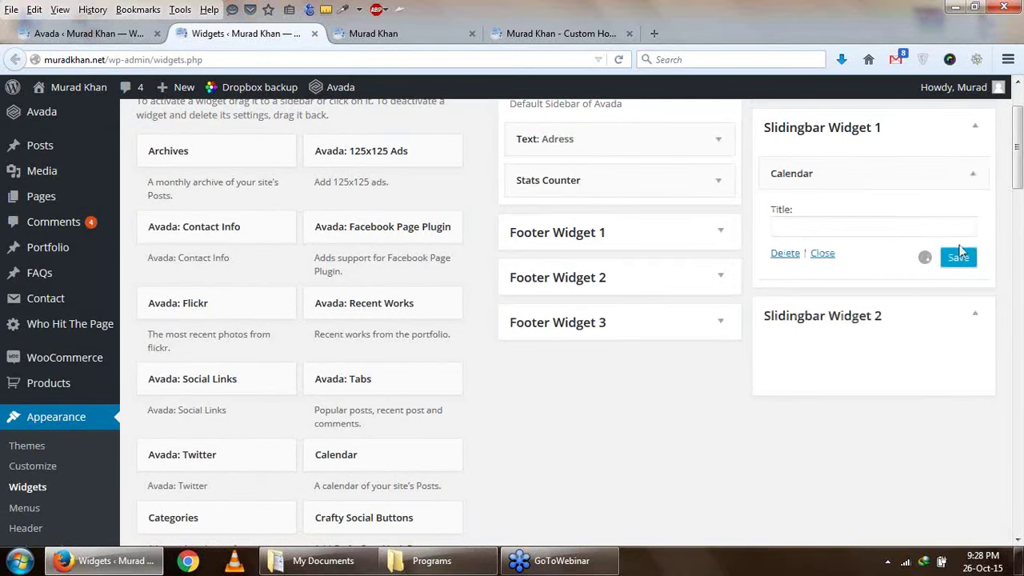
Reload the live Custom Homepage page and expand its sliding bar to check the widget content
{"action": "left_click", "coordinate": [570, 34]}
{"action": "left_click", "coordinate": [620, 61]}
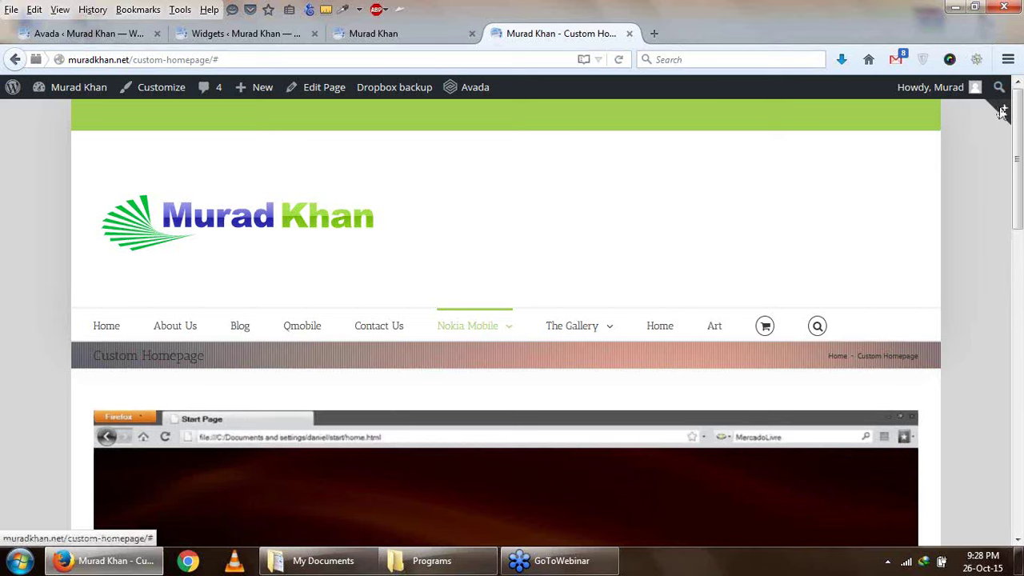
{"action": "left_click", "coordinate": [1001, 111]}
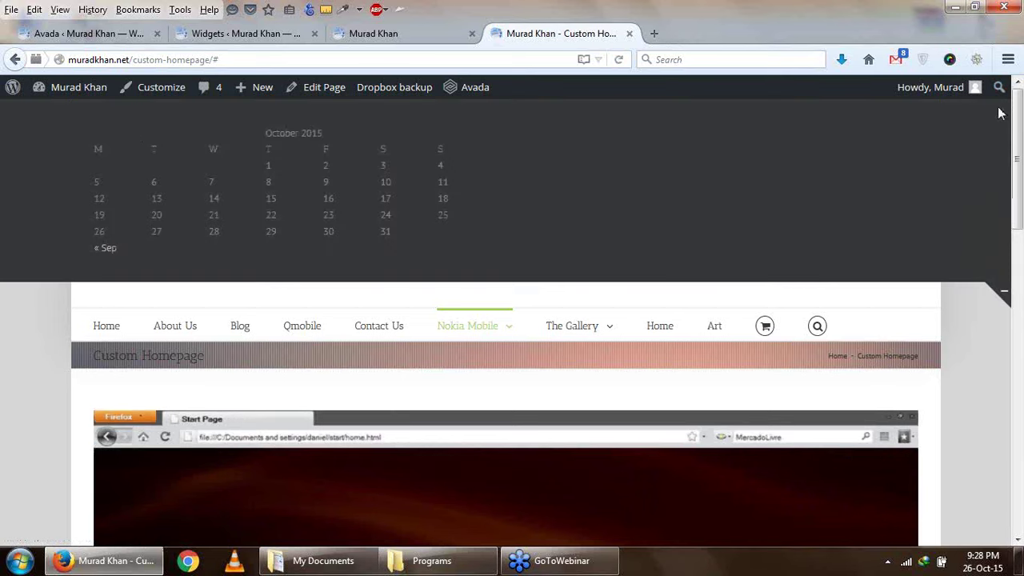
Collapse the sliding bar on the custom homepage and enable its top border in the Avada theme options
{"action": "left_click", "coordinate": [1002, 294]}
{"action": "left_click", "coordinate": [404, 34]}
{"action": "left_click", "coordinate": [240, 33]}
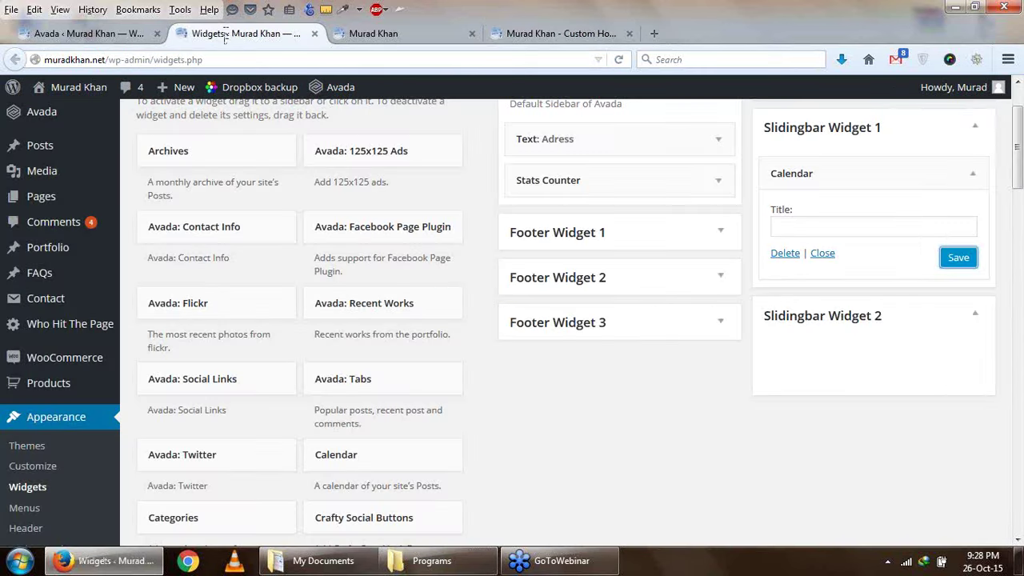
{"action": "left_click", "coordinate": [80, 36]}
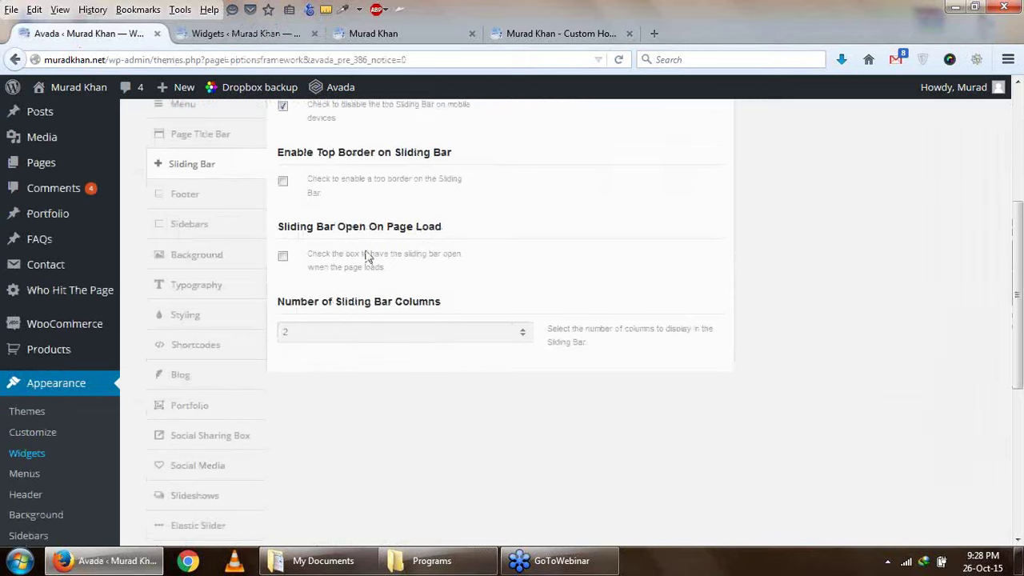
{"action": "scroll", "coordinate": [320, 264], "scroll_direction": "up", "scroll_amount": 2}
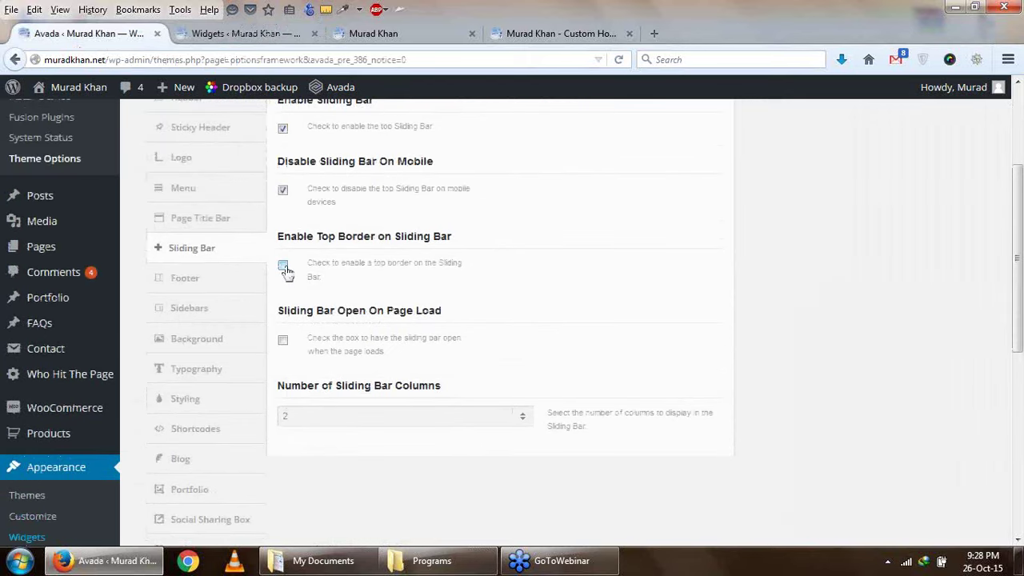
{"action": "scroll", "coordinate": [285, 270], "scroll_direction": "up", "scroll_amount": 2}
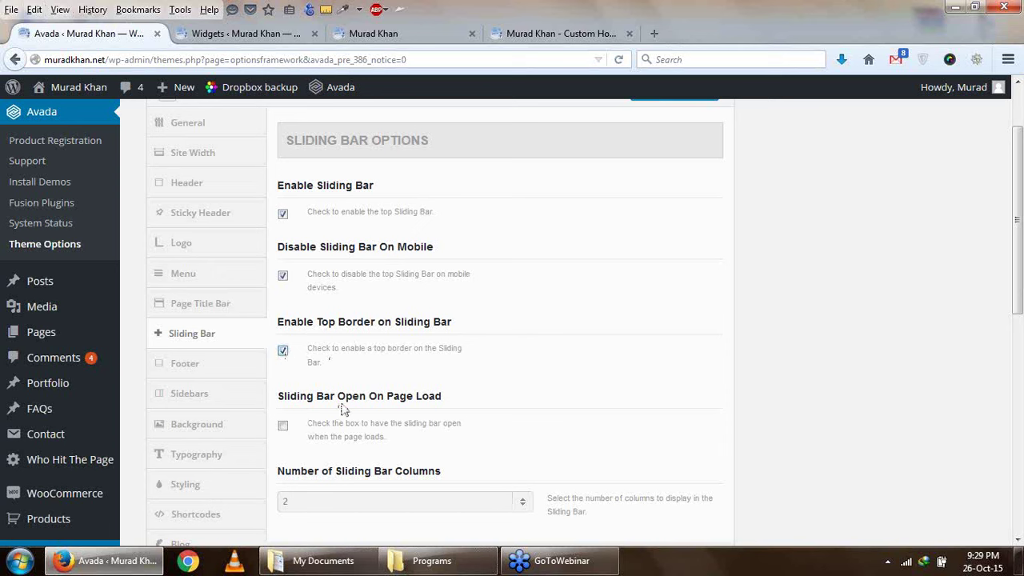
Set the sliding bar to open on page load and save all theme option changes
{"action": "left_click", "coordinate": [284, 425]}
{"action": "scroll", "coordinate": [504, 407], "scroll_direction": "down", "scroll_amount": 2}
{"action": "scroll", "coordinate": [744, 416], "scroll_direction": "up", "scroll_amount": 4}
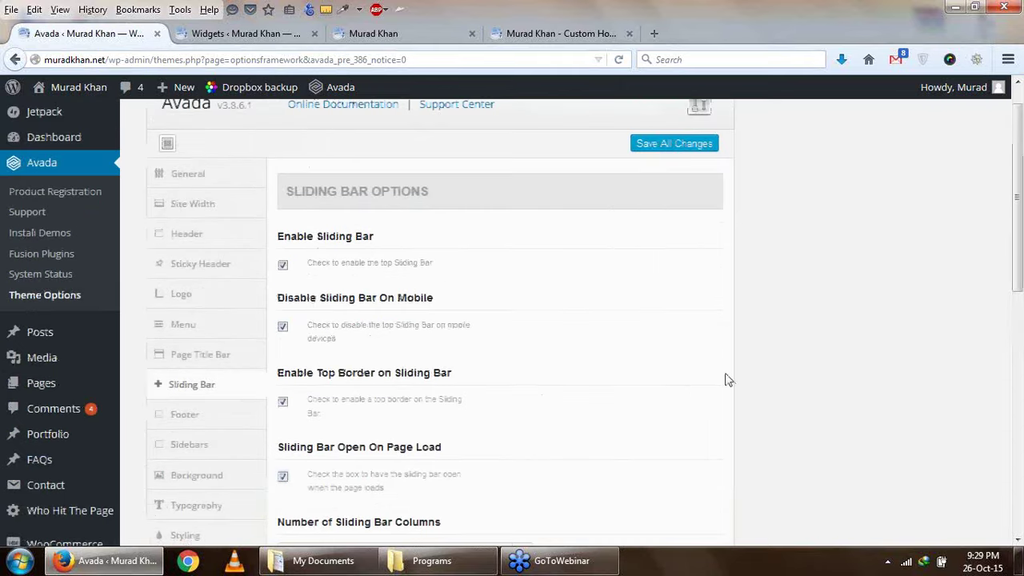
{"action": "left_click", "coordinate": [661, 177]}
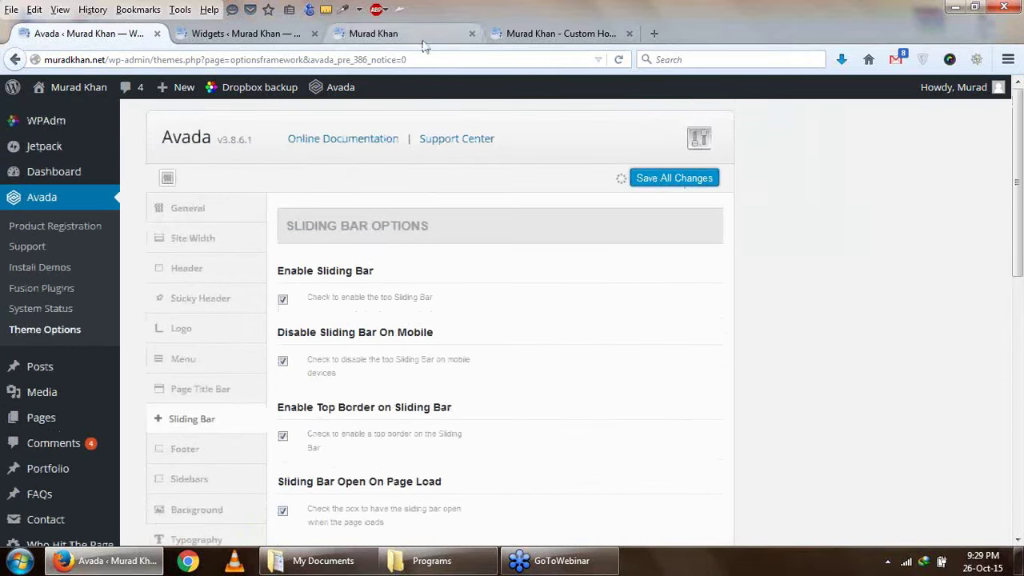
Reload the custom homepage to check the sliding bar on page load, and collapse the bar
{"action": "left_click", "coordinate": [372, 34]}
{"action": "left_click", "coordinate": [544, 33]}
{"action": "left_click", "coordinate": [621, 60]}
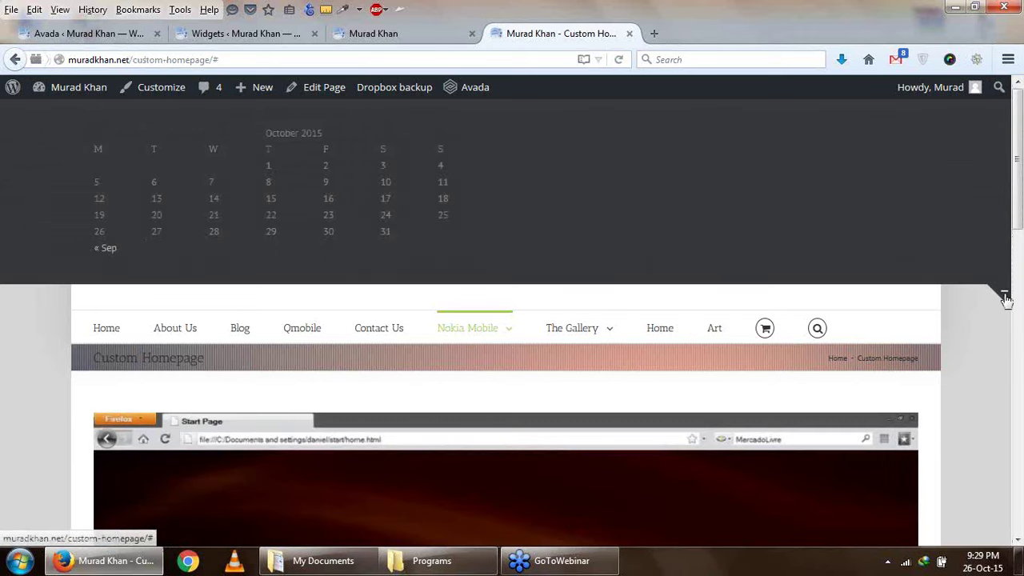
{"action": "left_click", "coordinate": [1006, 297]}
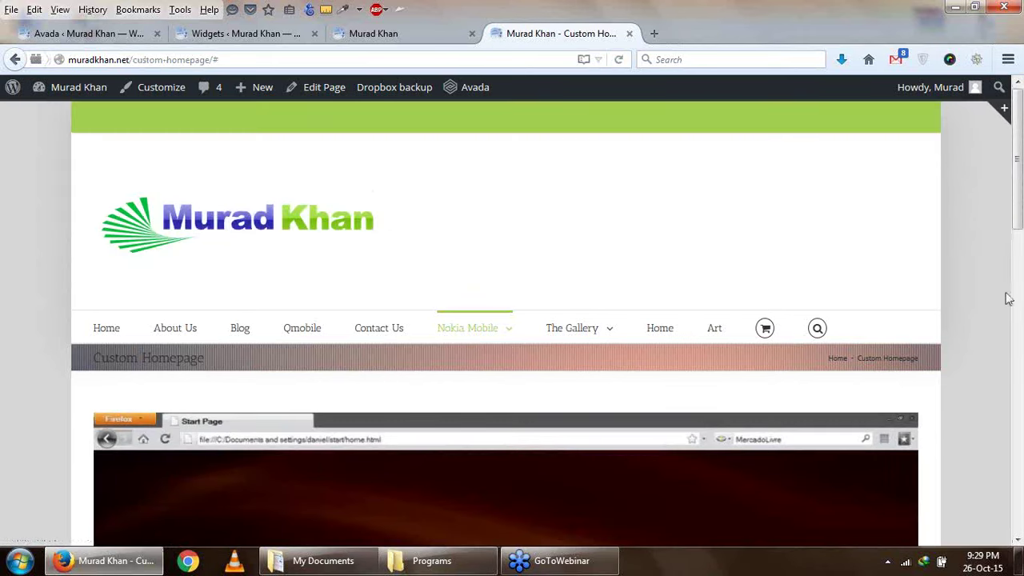
Turn off Sliding Bar Open On Page Load in the Avada theme options and save all changes
{"action": "left_click", "coordinate": [256, 36]}
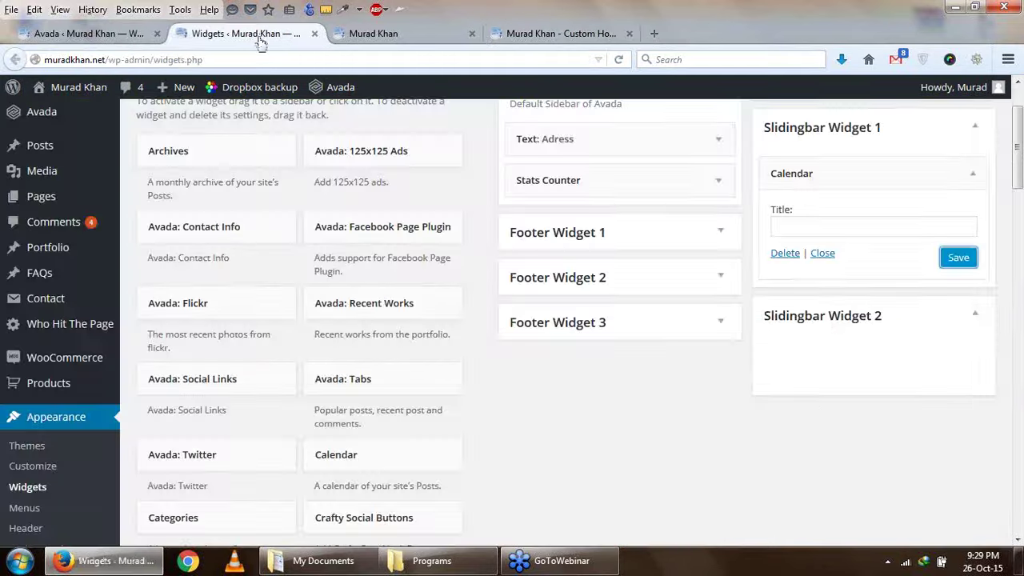
{"action": "left_click", "coordinate": [376, 35]}
{"action": "left_click", "coordinate": [97, 37]}
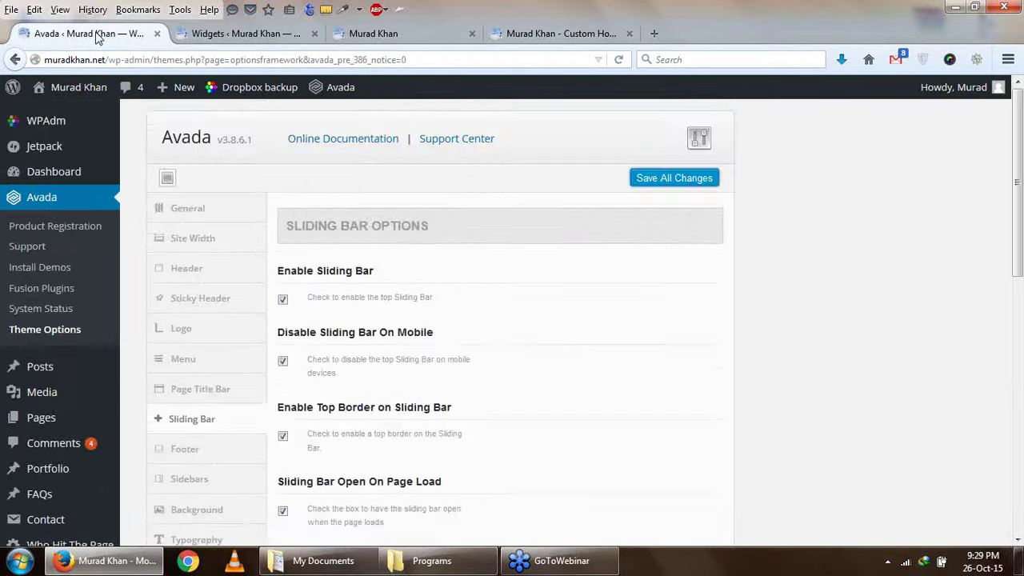
{"action": "scroll", "coordinate": [327, 425], "scroll_direction": "down", "scroll_amount": 3}
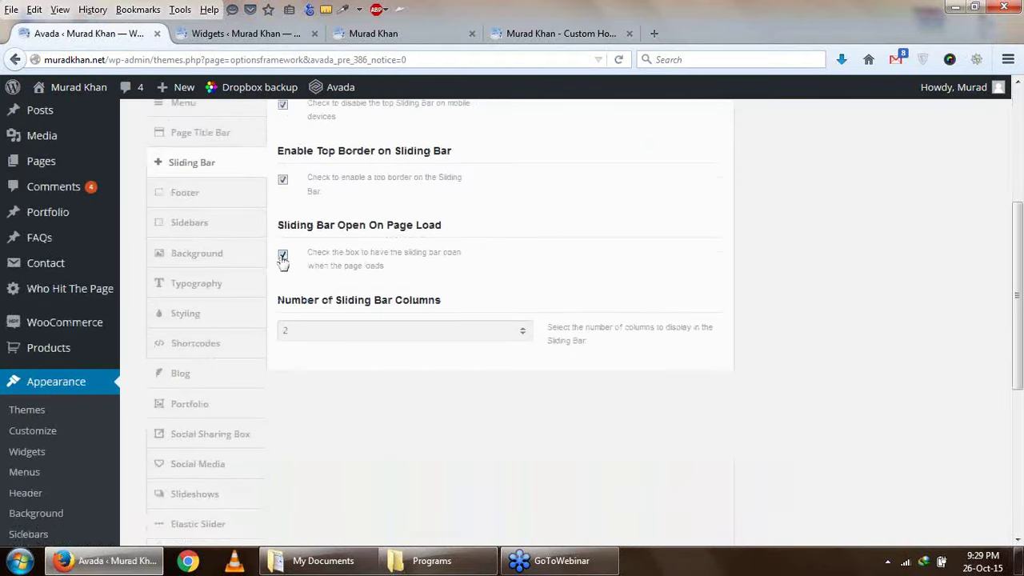
{"action": "left_click", "coordinate": [282, 255]}
{"action": "scroll", "coordinate": [336, 261], "scroll_direction": "up", "scroll_amount": 3}
{"action": "scroll", "coordinate": [549, 283], "scroll_direction": "down", "scroll_amount": 1}
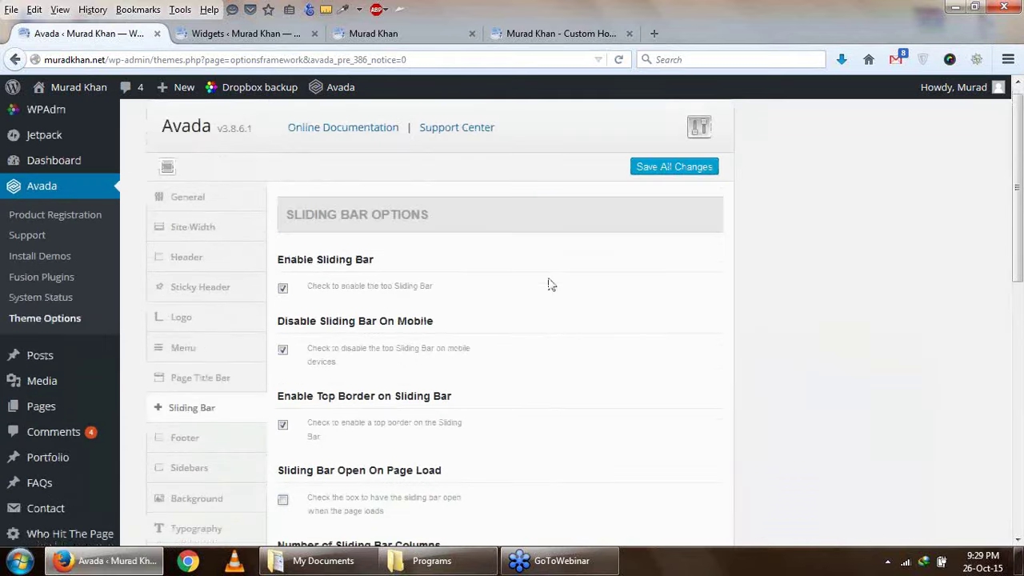
{"action": "scroll", "coordinate": [663, 105], "scroll_direction": "up", "scroll_amount": 1}
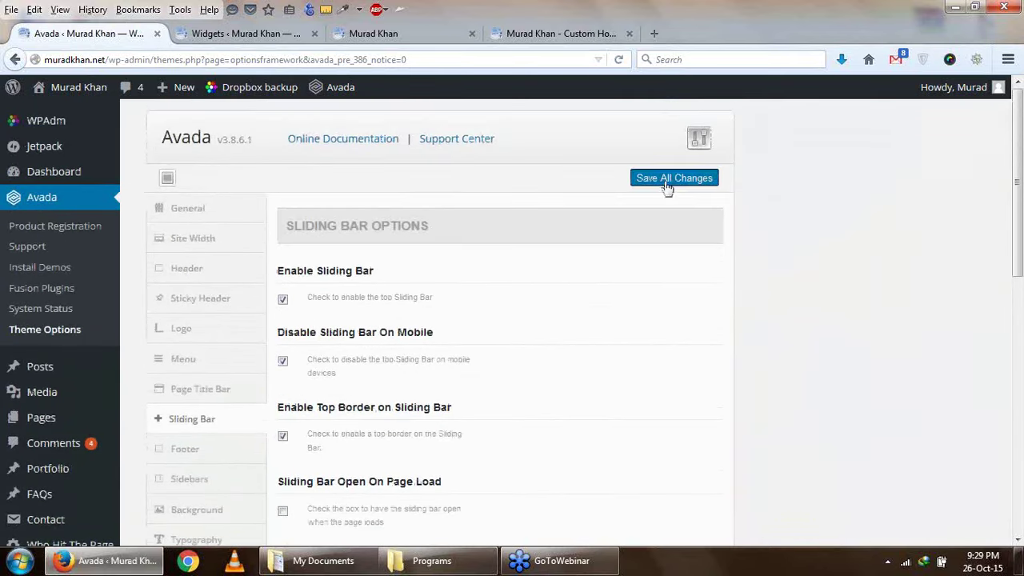
{"action": "left_click", "coordinate": [668, 184]}
Show the Footer section of the Avada theme options
{"action": "scroll", "coordinate": [317, 311], "scroll_direction": "down", "scroll_amount": 2}
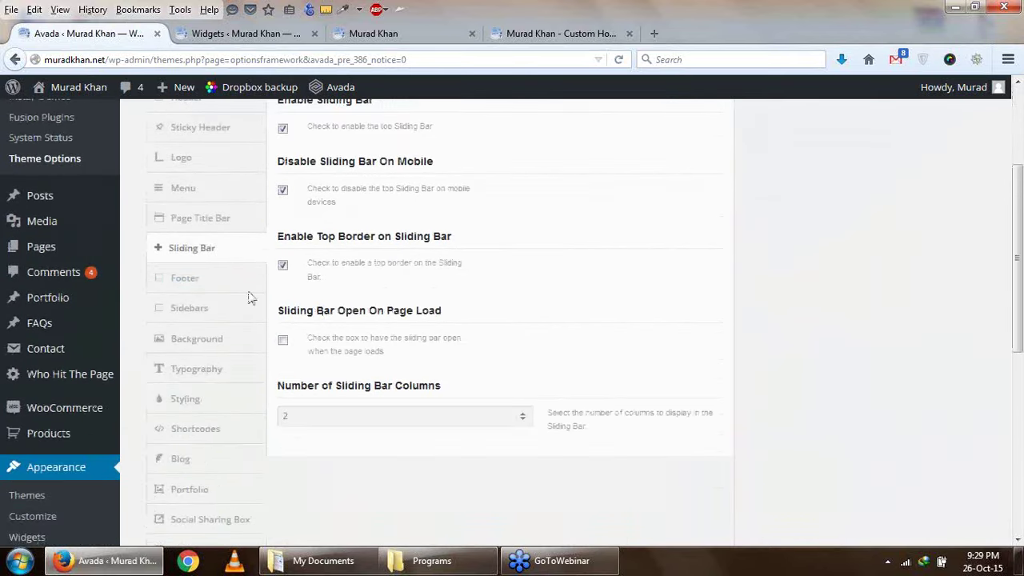
{"action": "left_click", "coordinate": [197, 282]}
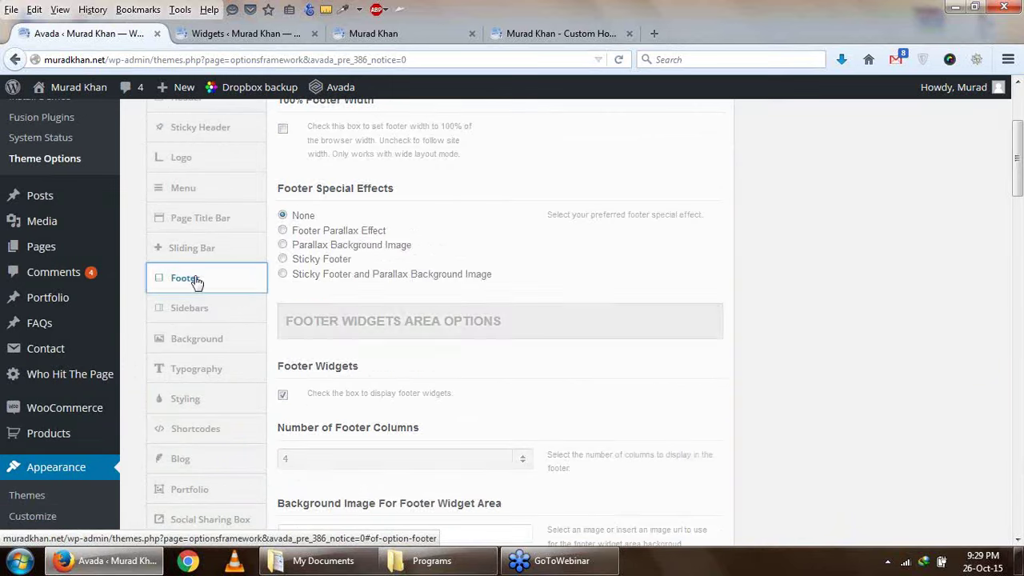
{"action": "scroll", "coordinate": [693, 216], "scroll_direction": "up", "scroll_amount": 2}
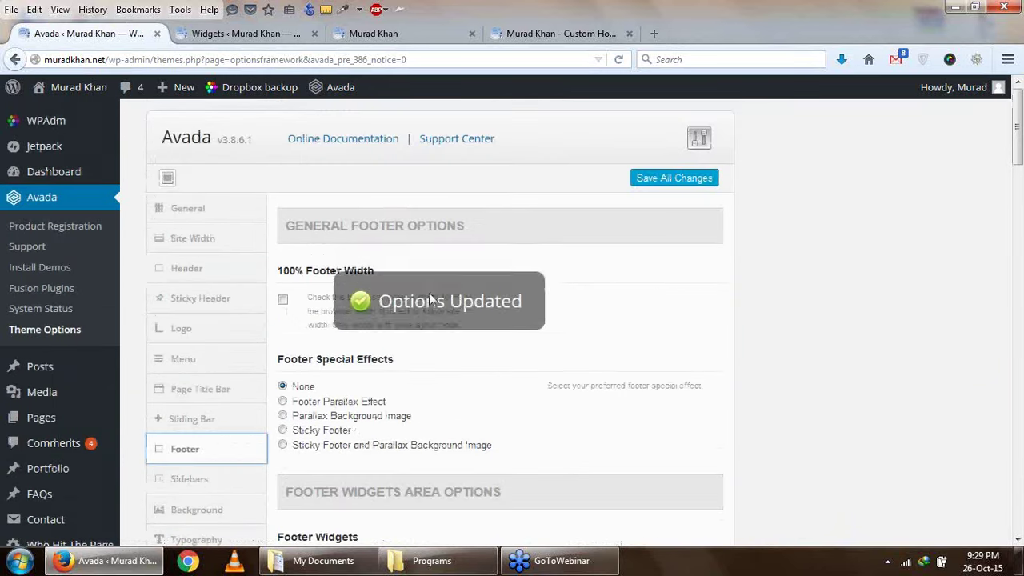
Examine the footer at the end of the custom homepage and close the browser tab with the Widgets page
{"action": "left_click", "coordinate": [528, 33]}
{"action": "scroll", "coordinate": [512, 360], "scroll_direction": "down", "scroll_amount": 10}
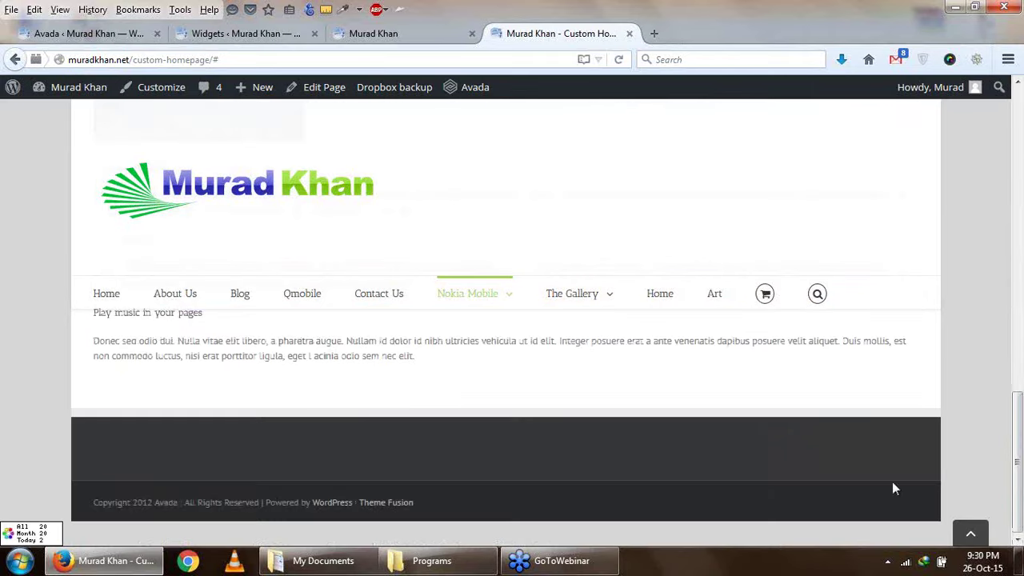
{"action": "left_click", "coordinate": [276, 34]}
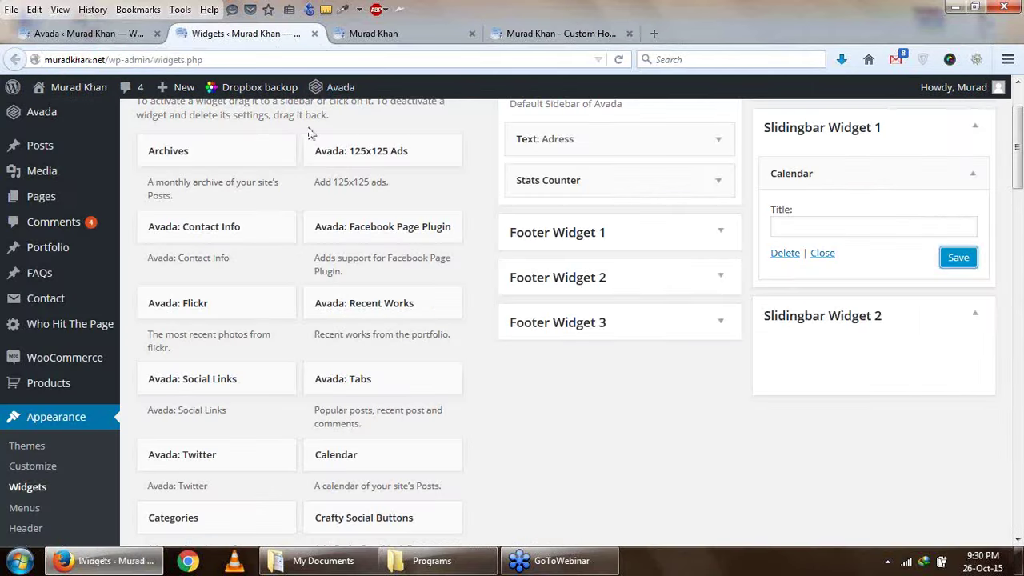
{"action": "left_click", "coordinate": [315, 34]}
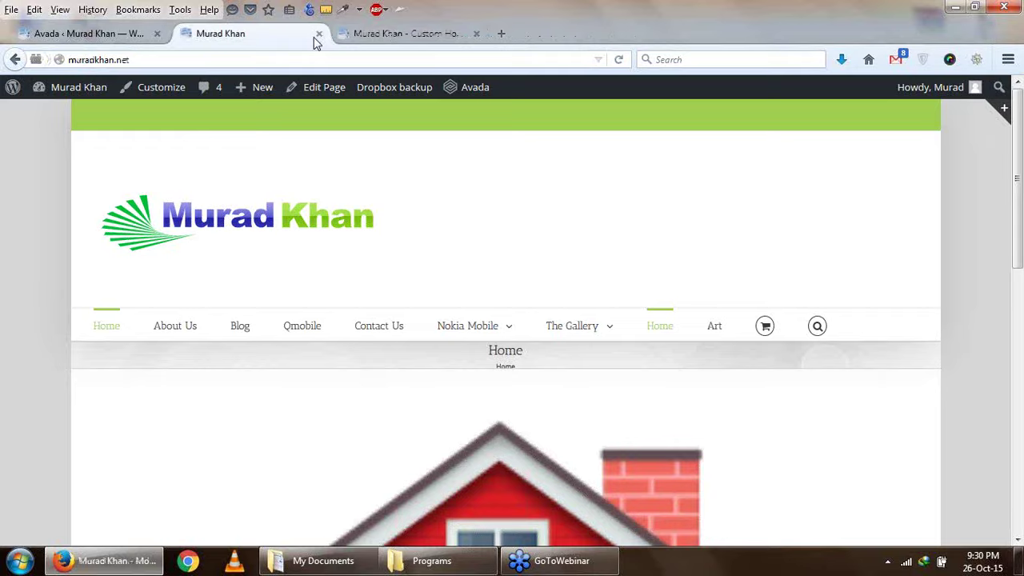
Enable 100% Footer Width and set the footer special effect to Footer Parallax Effect in the theme options
{"action": "left_click", "coordinate": [112, 35]}
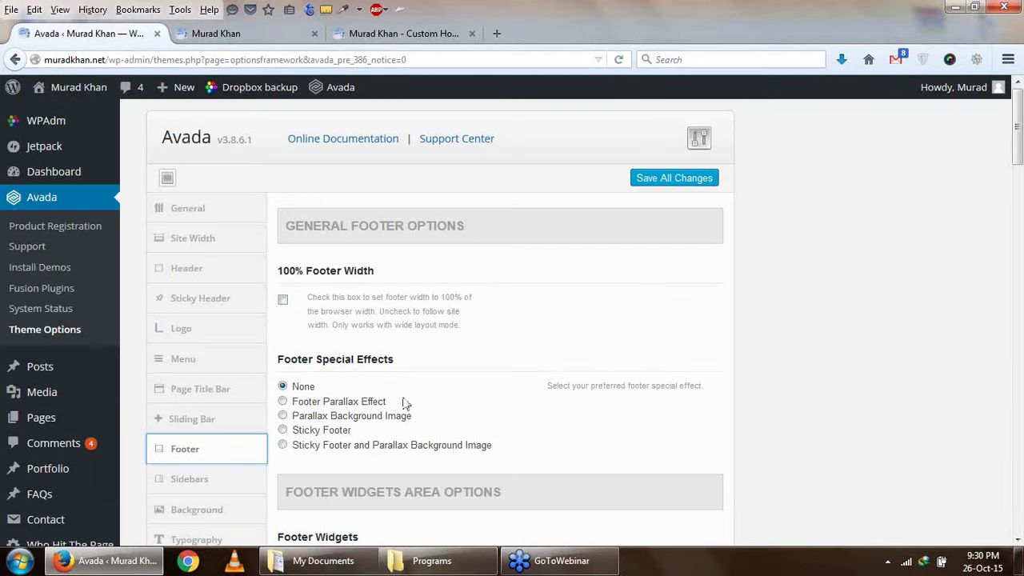
{"action": "left_click", "coordinate": [284, 299]}
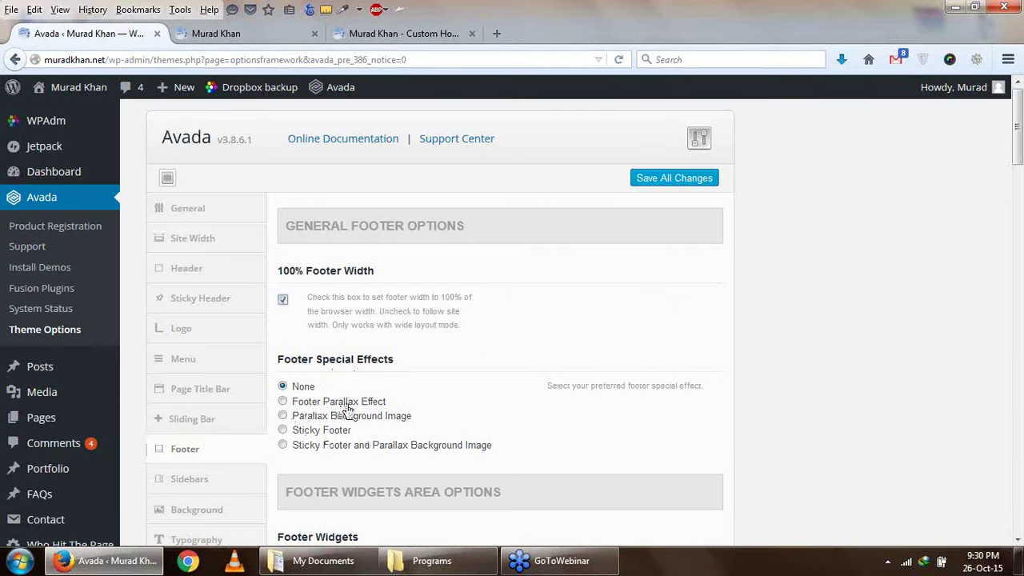
{"action": "left_click", "coordinate": [345, 404]}
Set the footer widget area's background image to video-with-background-featured-image.jpg from the media library
{"action": "scroll", "coordinate": [484, 435], "scroll_direction": "down", "scroll_amount": 4}
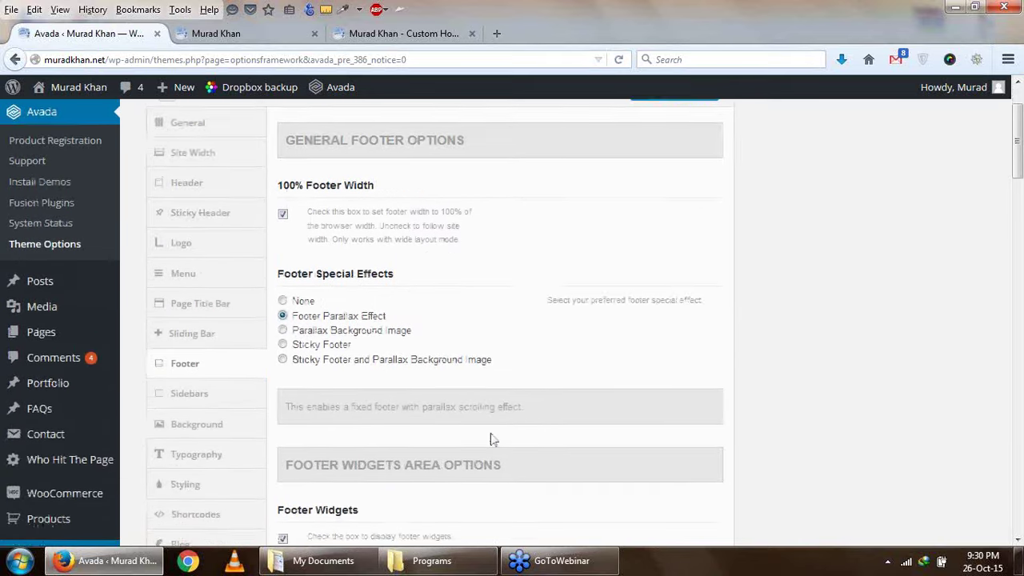
{"action": "scroll", "coordinate": [464, 393], "scroll_direction": "down", "scroll_amount": 4}
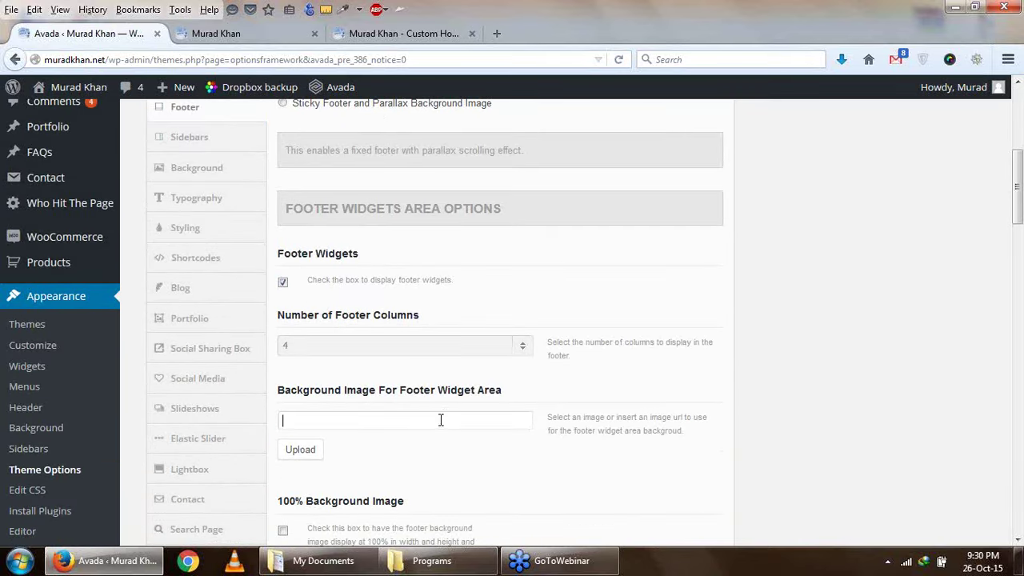
{"action": "left_click", "coordinate": [309, 449]}
{"action": "left_click", "coordinate": [305, 351]}
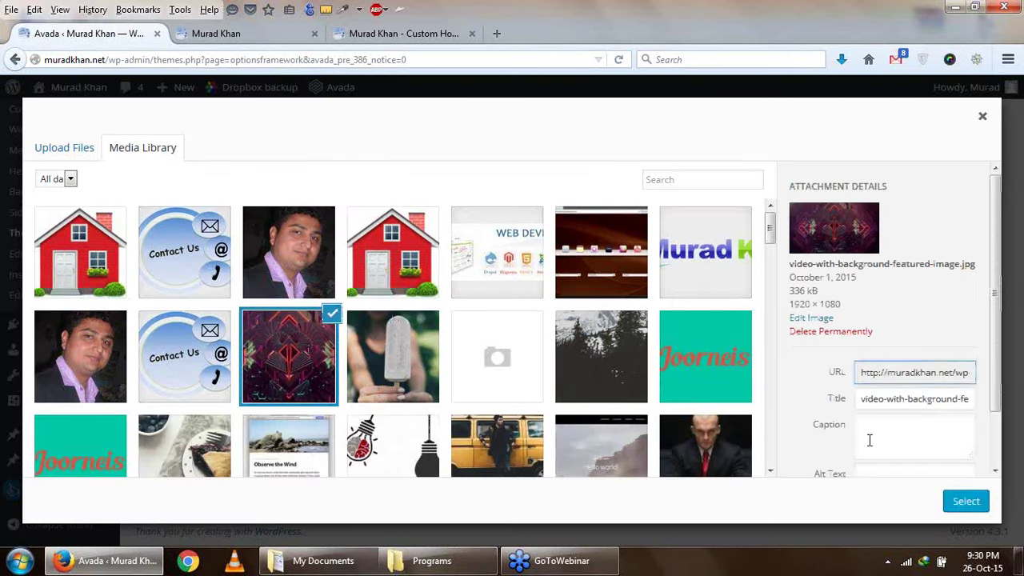
{"action": "left_click", "coordinate": [964, 501]}
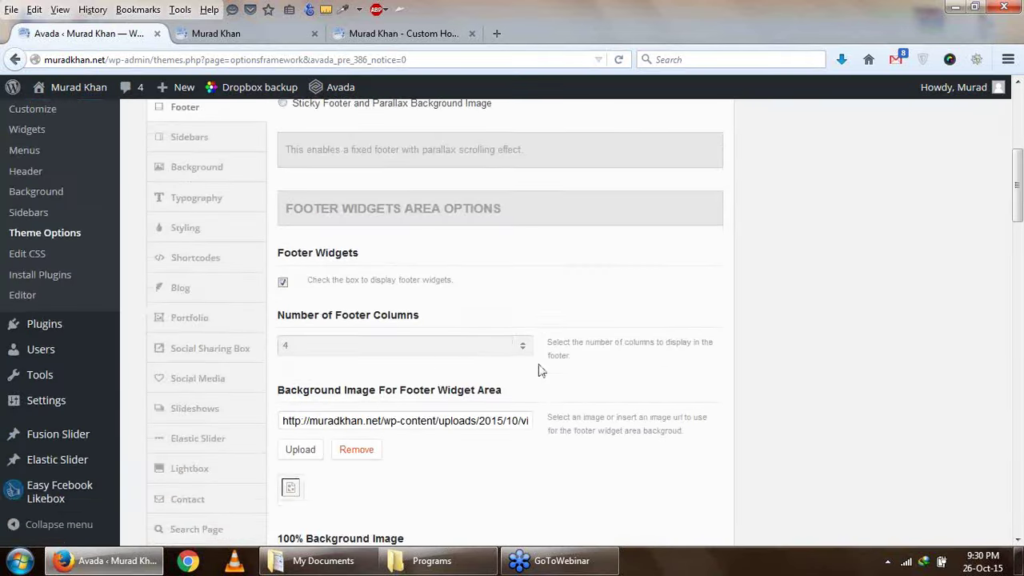
Set the footer special effect to Parallax Background Image and look at the custom homepage's current footer
{"action": "scroll", "coordinate": [540, 371], "scroll_direction": "up", "scroll_amount": 4}
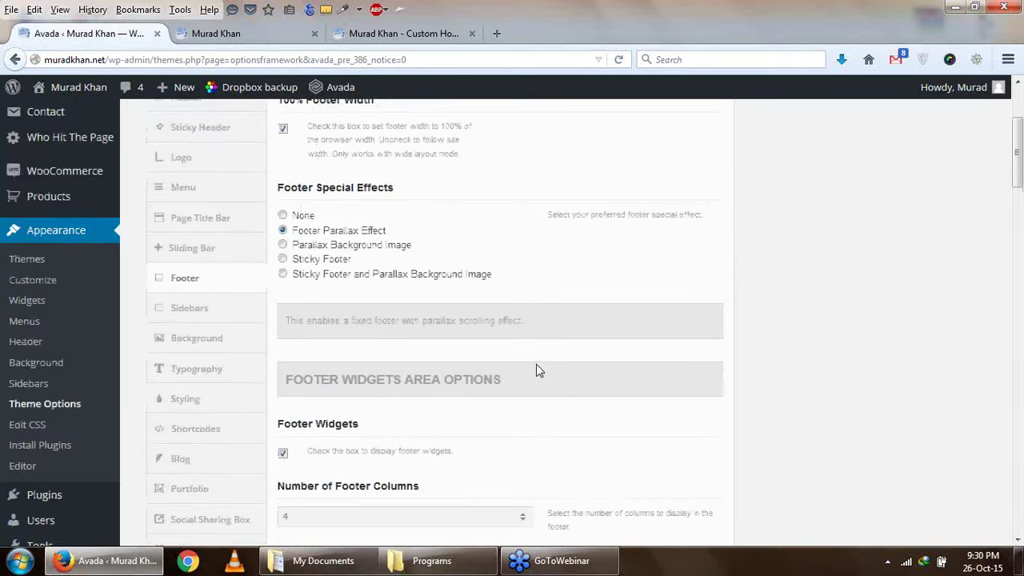
{"action": "left_click", "coordinate": [285, 246]}
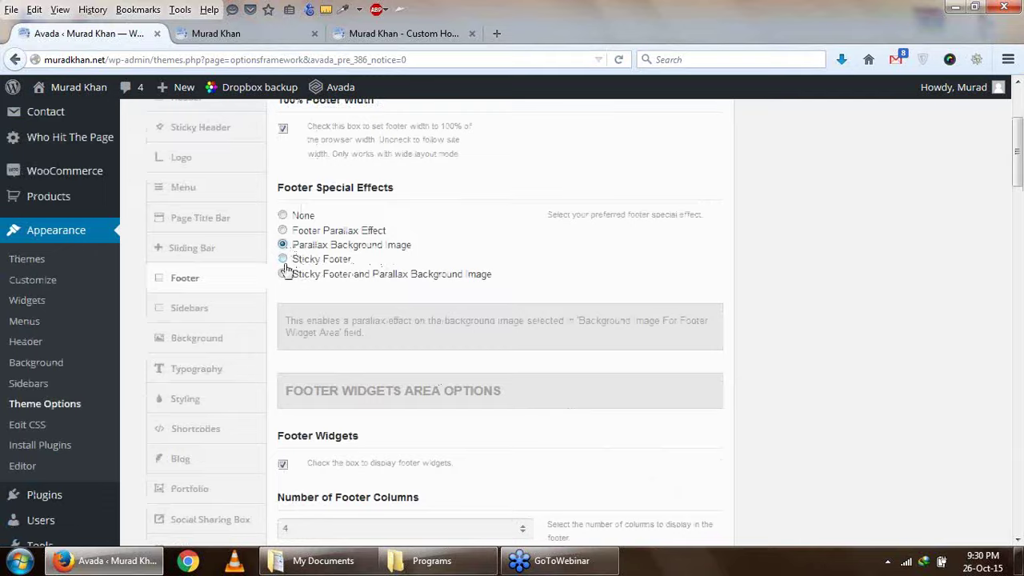
{"action": "key", "text": "ctrl+shift+Tab"}
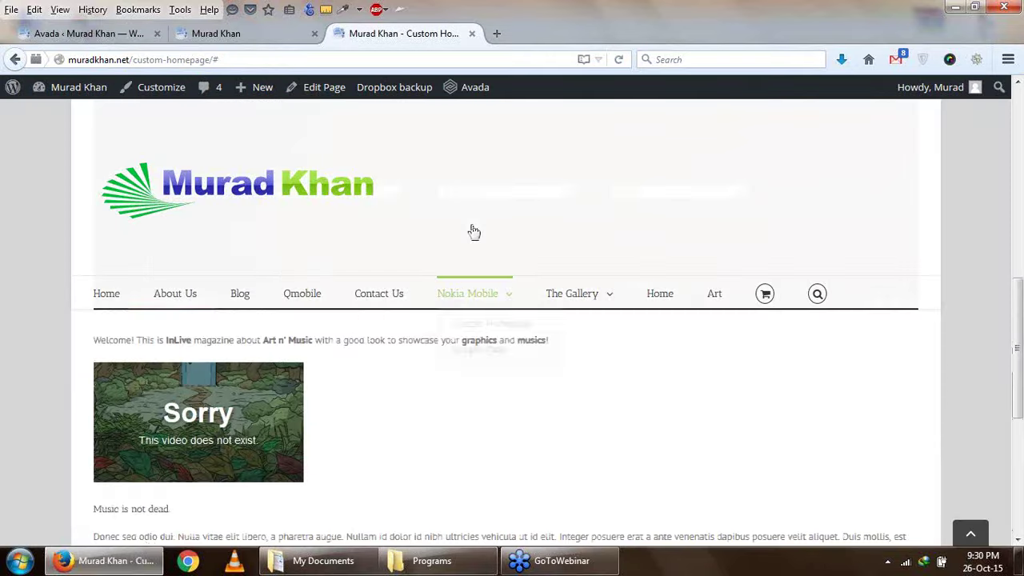
{"action": "scroll", "coordinate": [665, 297], "scroll_direction": "down", "scroll_amount": 3}
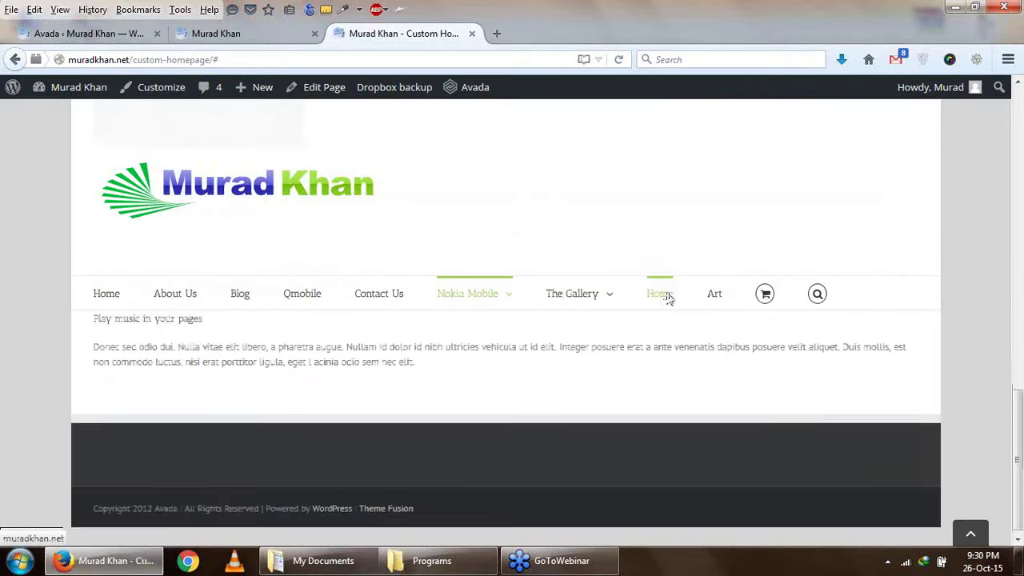
{"action": "left_click", "coordinate": [192, 38]}
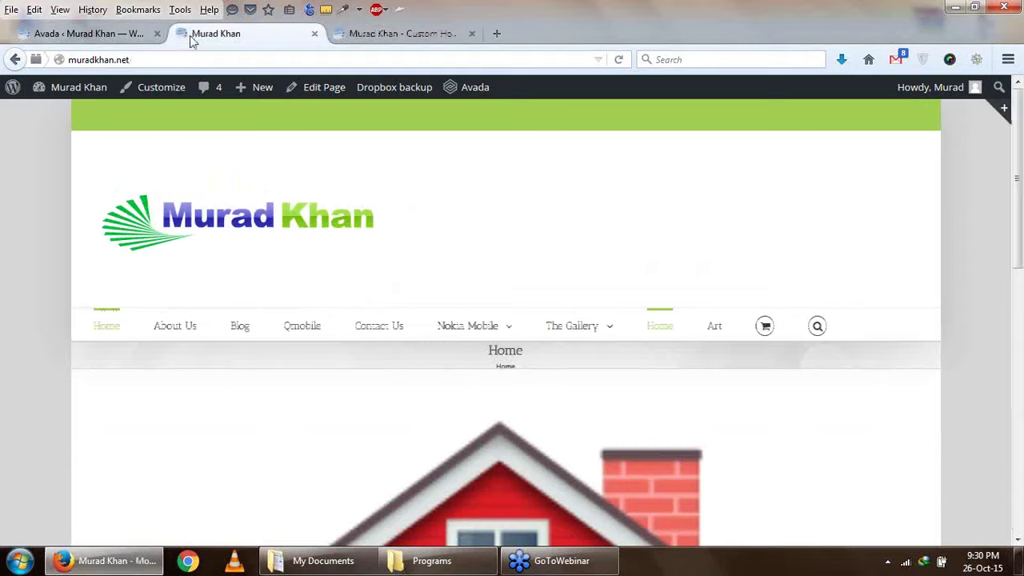
{"action": "left_click", "coordinate": [120, 34]}
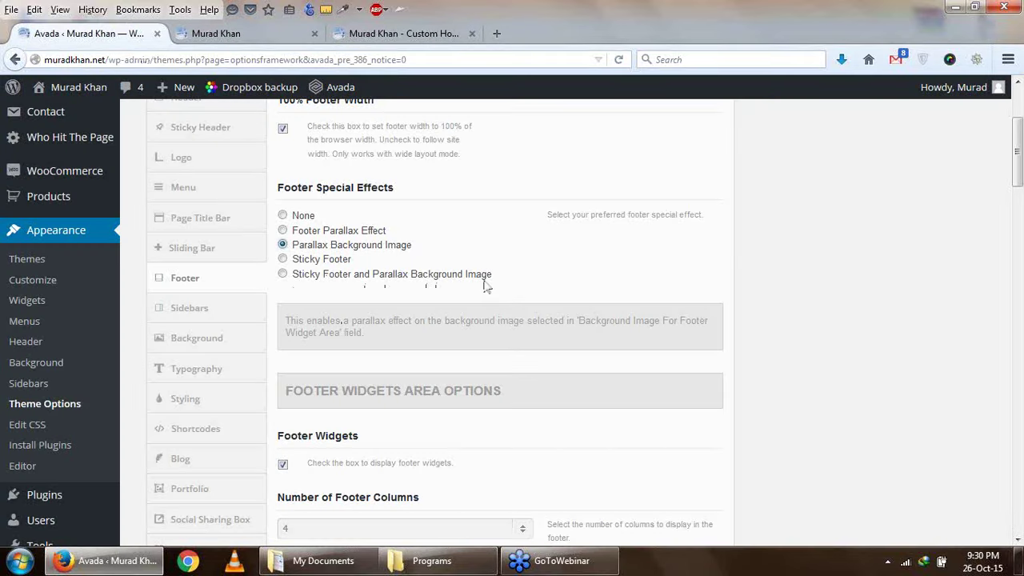
Review the footer special effect choices and the background image chosen for the footer widget area
{"action": "left_click_drag", "start_coordinate": [517, 283], "coordinate": [348, 283]}
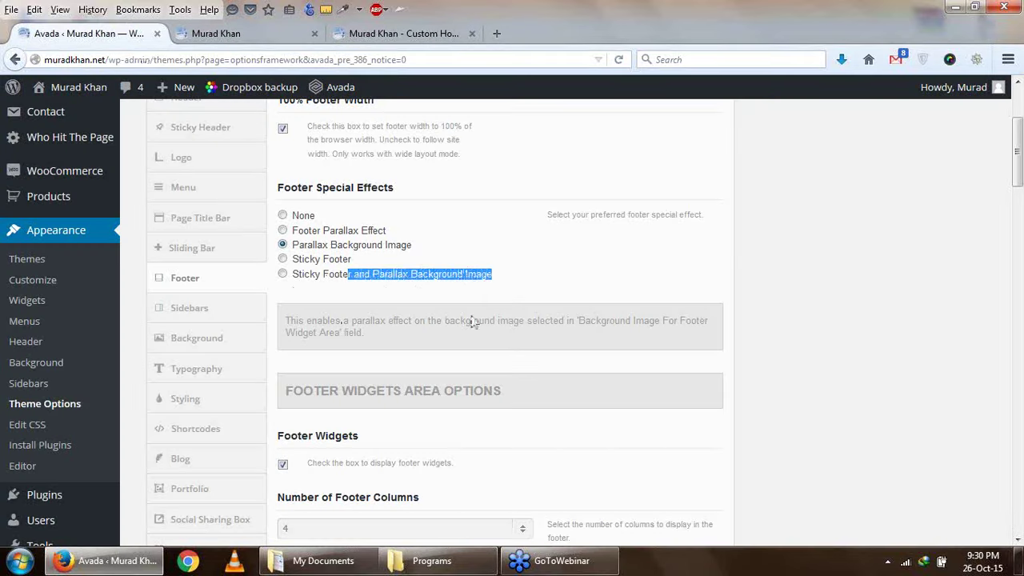
{"action": "scroll", "coordinate": [473, 323], "scroll_direction": "down", "scroll_amount": 2}
{"action": "scroll", "coordinate": [474, 323], "scroll_direction": "down", "scroll_amount": 3}
{"action": "scroll", "coordinate": [473, 322], "scroll_direction": "up", "scroll_amount": 3}
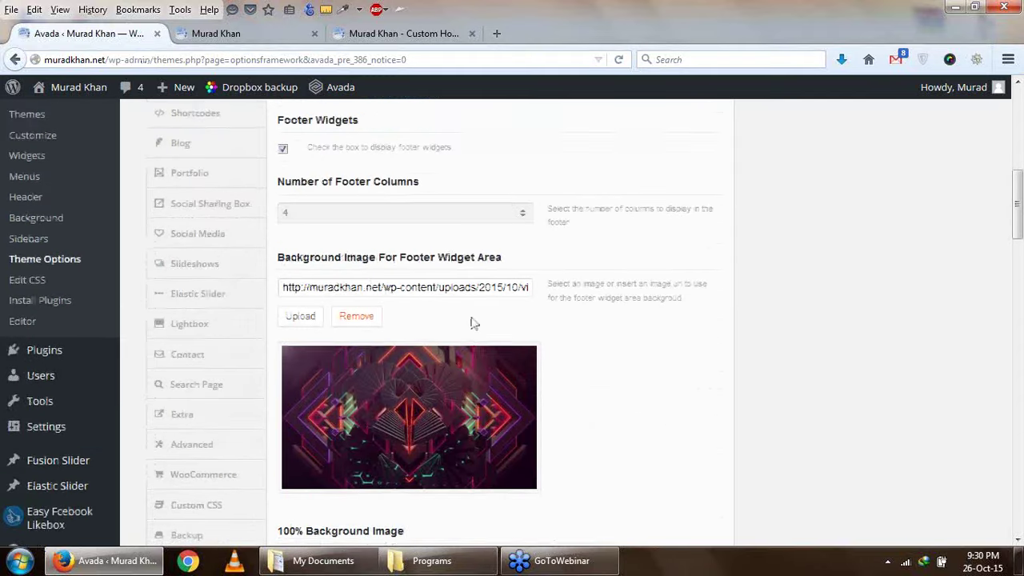
{"action": "scroll", "coordinate": [434, 379], "scroll_direction": "up", "scroll_amount": 1}
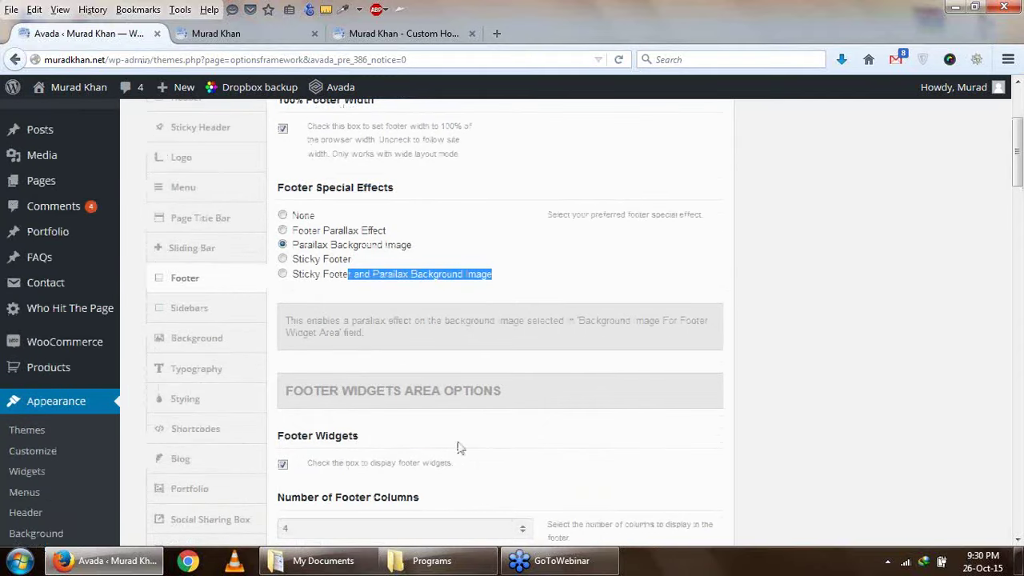
{"action": "left_click", "coordinate": [510, 270]}
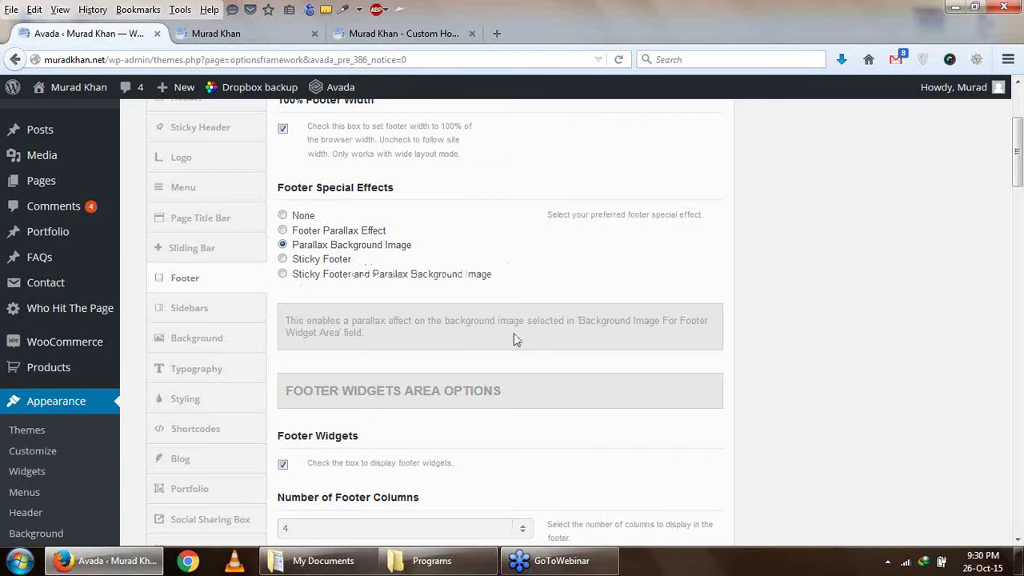
Check the available numbers of footer columns and enable 100% Background Image for the footer widget area
{"action": "scroll", "coordinate": [560, 343], "scroll_direction": "down", "scroll_amount": 3}
{"action": "scroll", "coordinate": [560, 343], "scroll_direction": "down", "scroll_amount": 1}
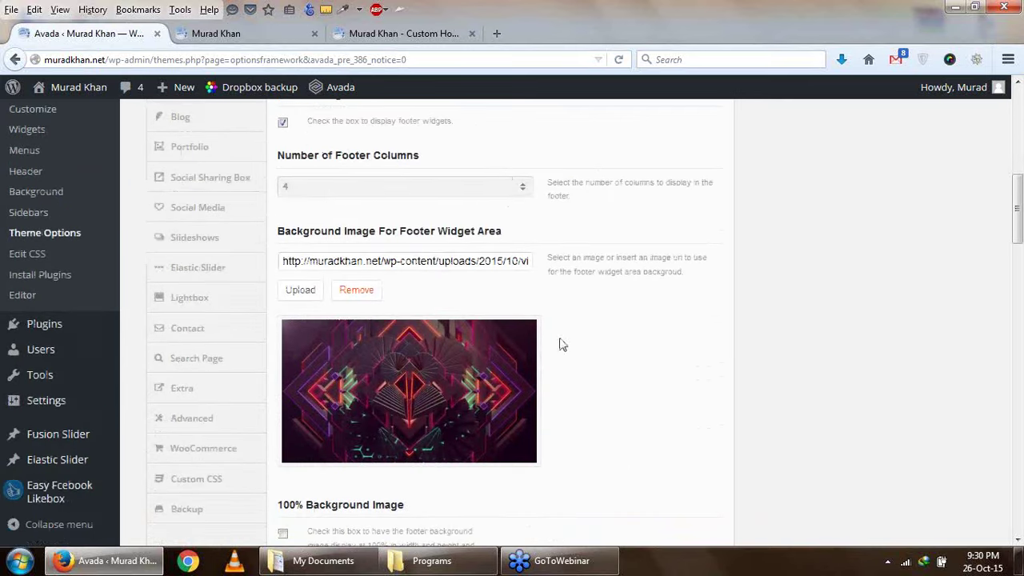
{"action": "left_click", "coordinate": [518, 184]}
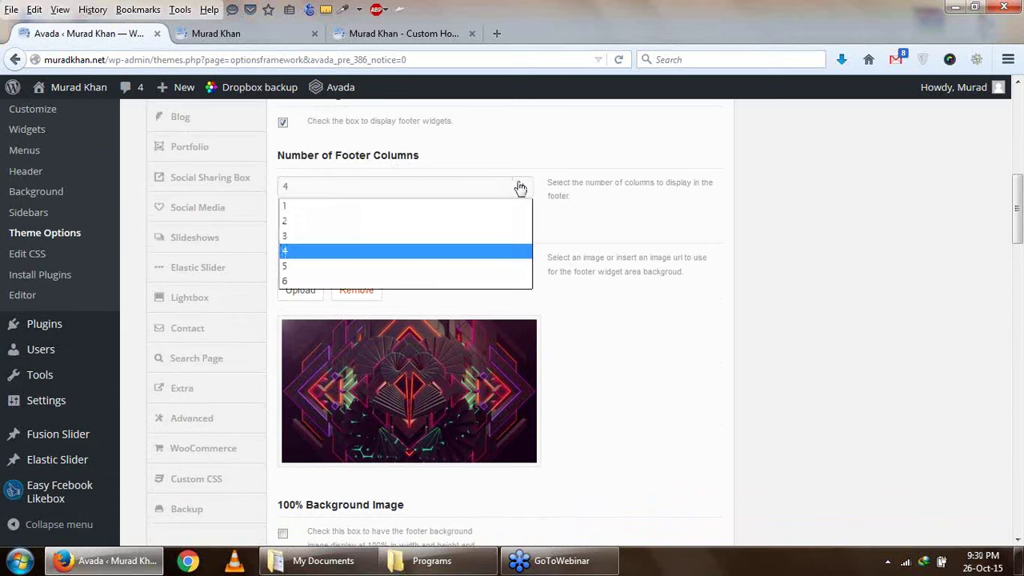
{"action": "left_click", "coordinate": [519, 187]}
{"action": "scroll", "coordinate": [520, 188], "scroll_direction": "down", "scroll_amount": 2}
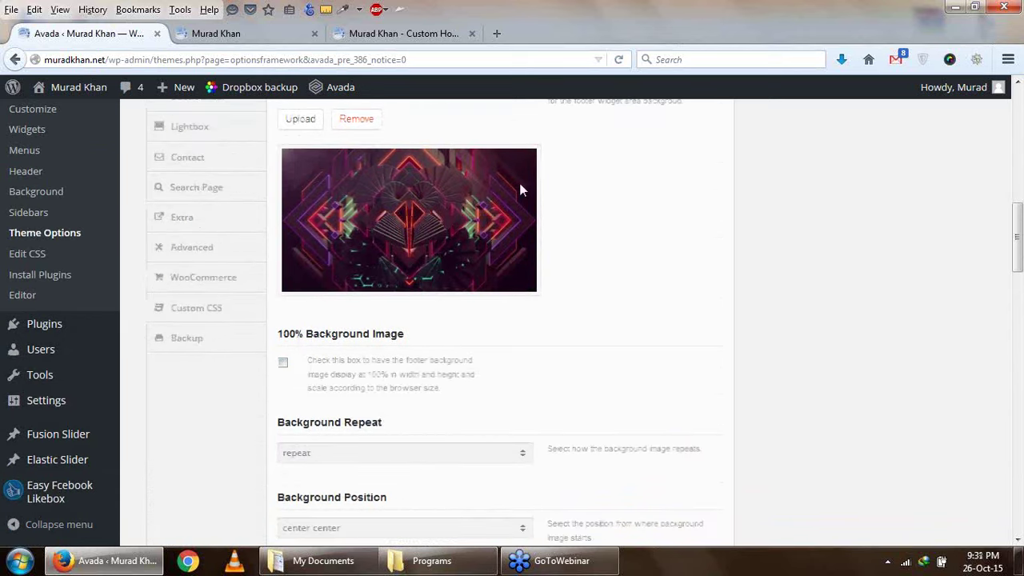
{"action": "left_click", "coordinate": [282, 363]}
{"action": "scroll", "coordinate": [464, 354], "scroll_direction": "down", "scroll_amount": 2}
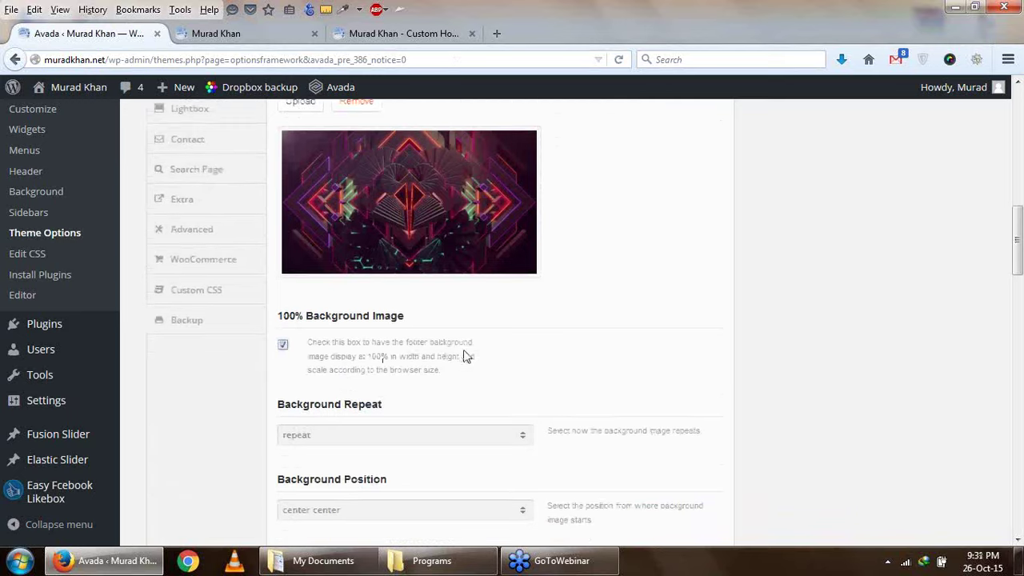
Review the footer's Background Repeat choices, background position and padding settings
{"action": "scroll", "coordinate": [470, 365], "scroll_direction": "down", "scroll_amount": 2}
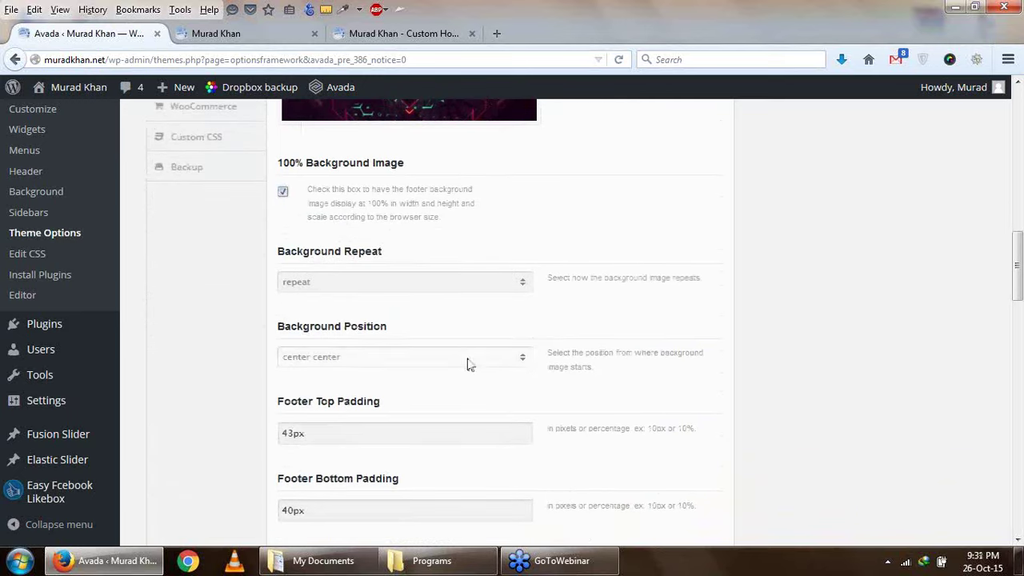
{"action": "left_click", "coordinate": [471, 285]}
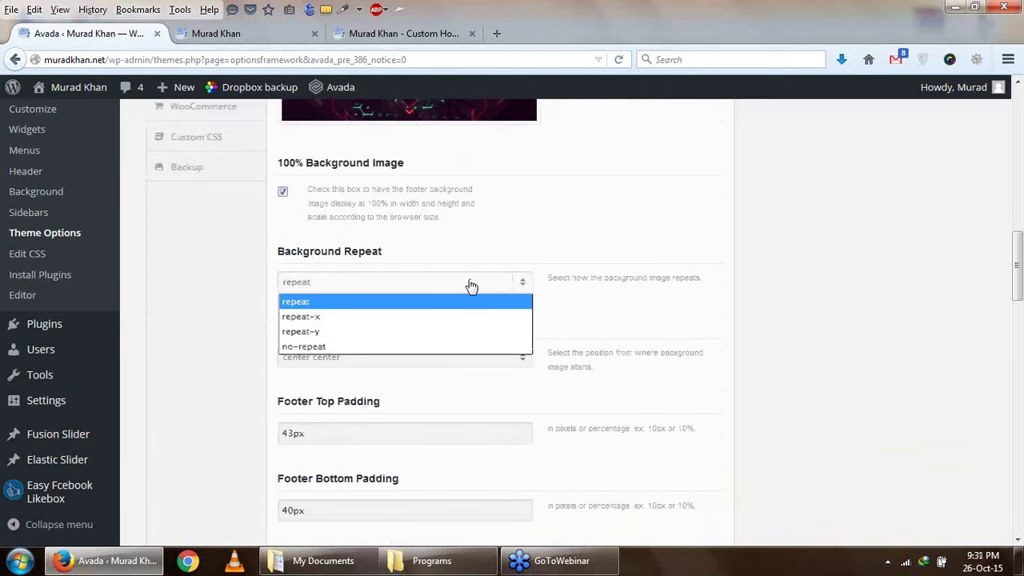
{"action": "left_click", "coordinate": [472, 287]}
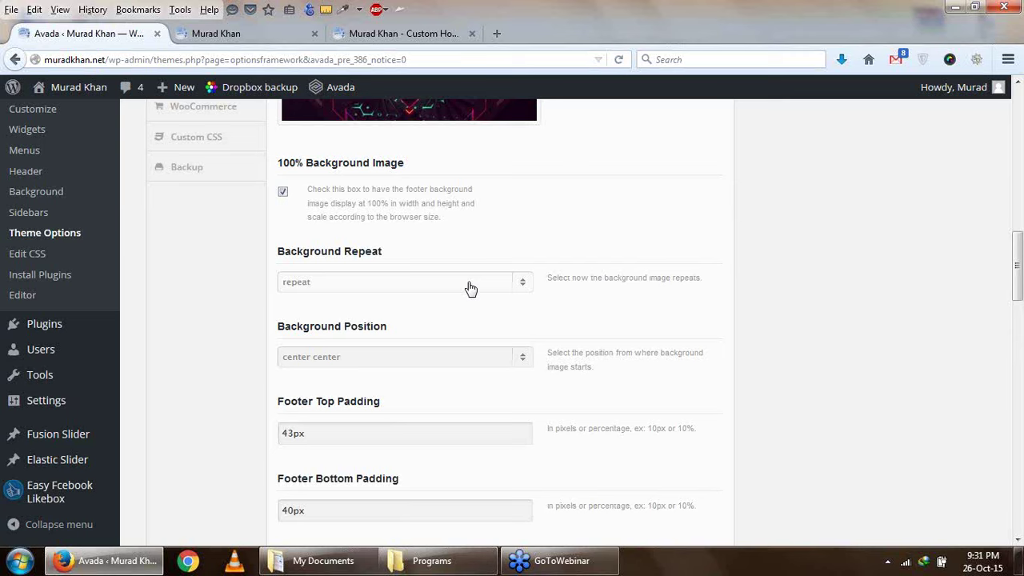
{"action": "scroll", "coordinate": [475, 368], "scroll_direction": "down", "scroll_amount": 2}
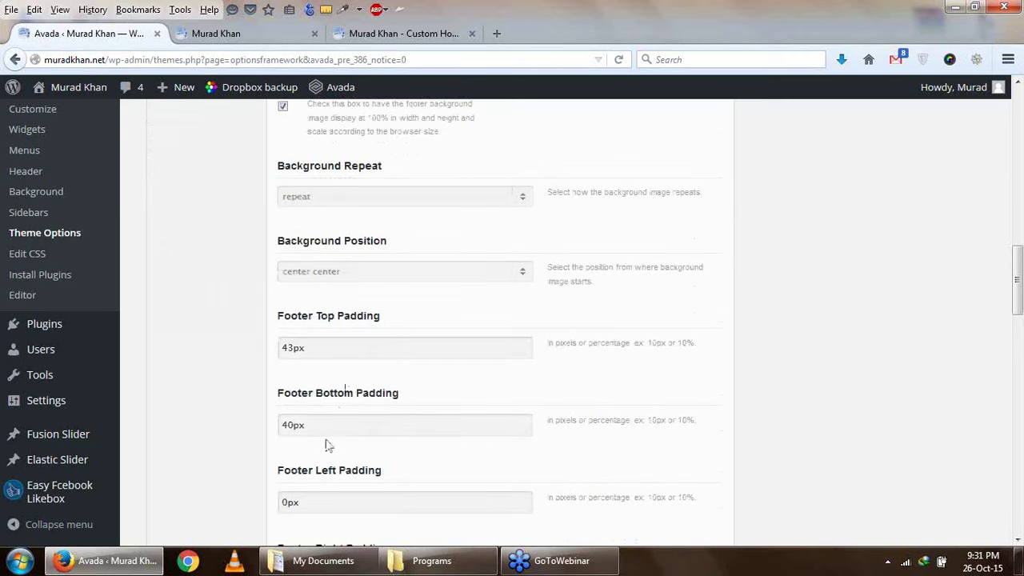
{"action": "scroll", "coordinate": [338, 424], "scroll_direction": "down", "scroll_amount": 4}
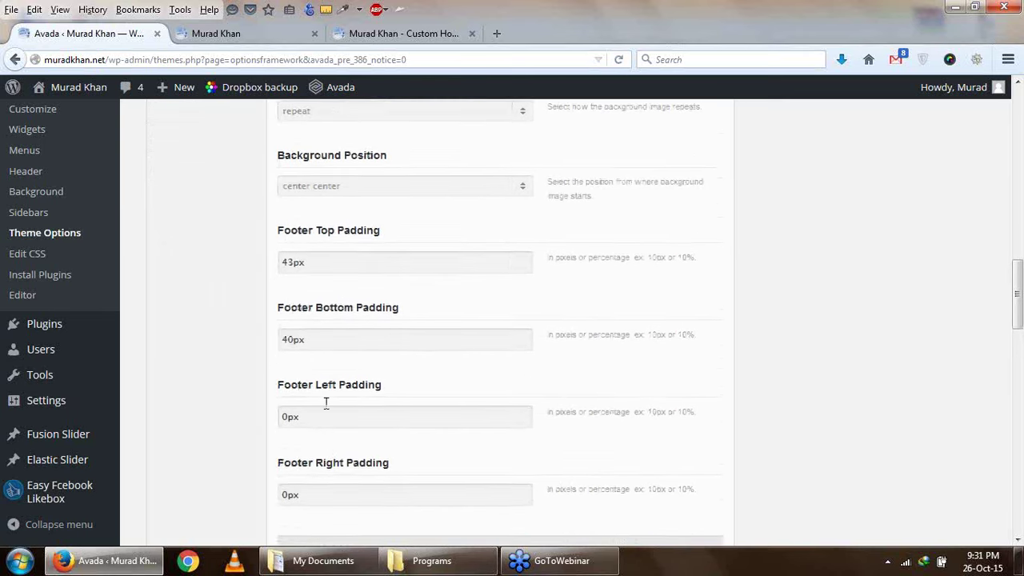
Look at the footer and copyright line on the custom homepage, view the main homepage, and return to the theme options
{"action": "left_click", "coordinate": [376, 32]}
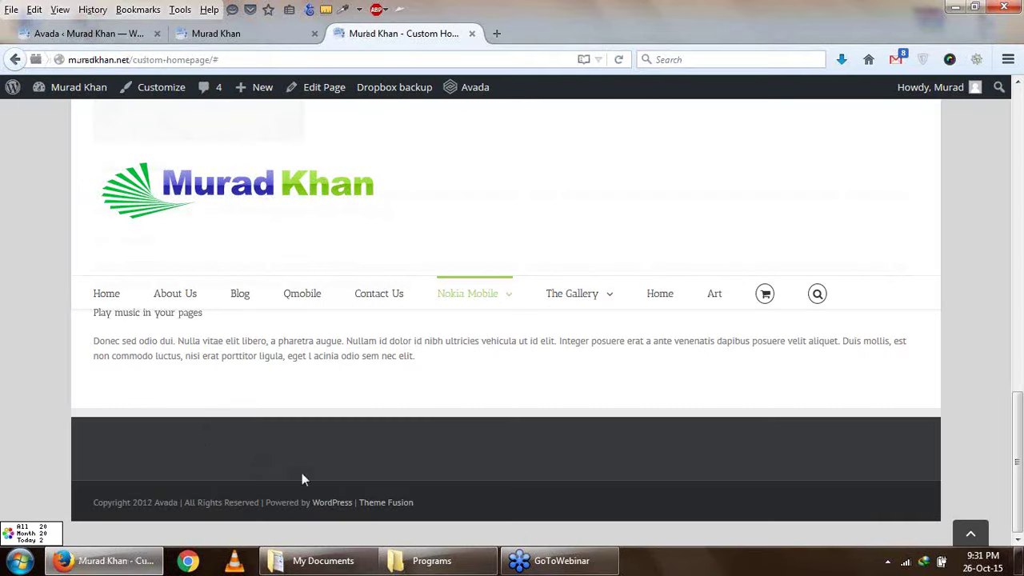
{"action": "double_click", "coordinate": [164, 503]}
{"action": "left_click", "coordinate": [496, 500]}
{"action": "left_click", "coordinate": [276, 35]}
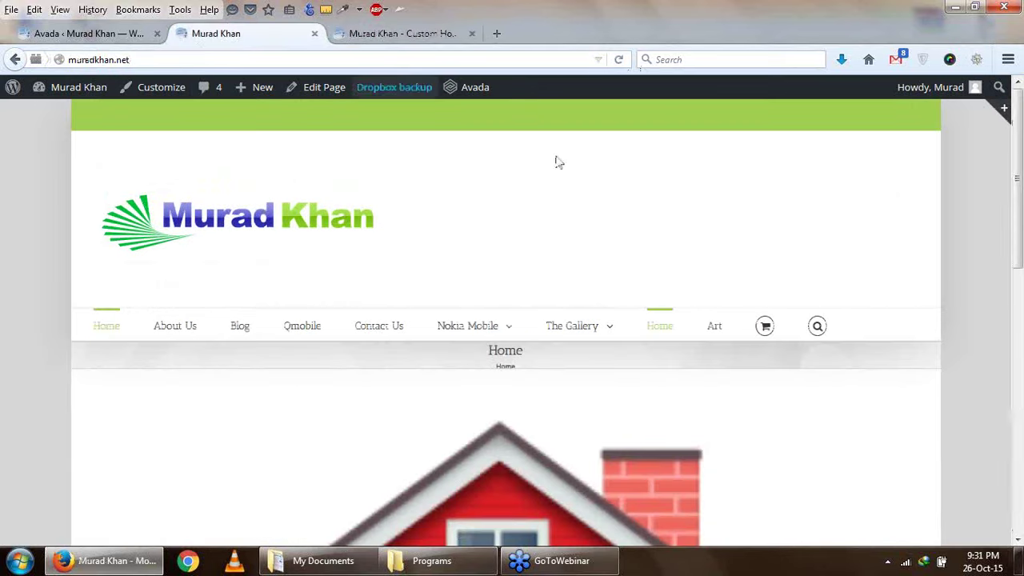
{"action": "left_click", "coordinate": [88, 35]}
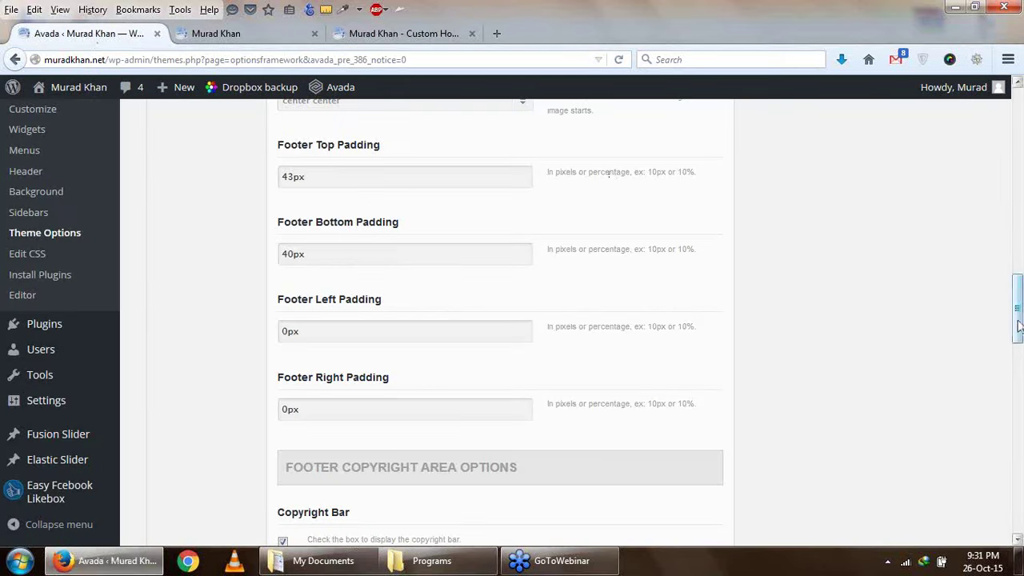
Save all theme option changes and reload the site's main homepage
{"action": "left_click_drag", "start_coordinate": [1018, 328], "coordinate": [1017, 520]}
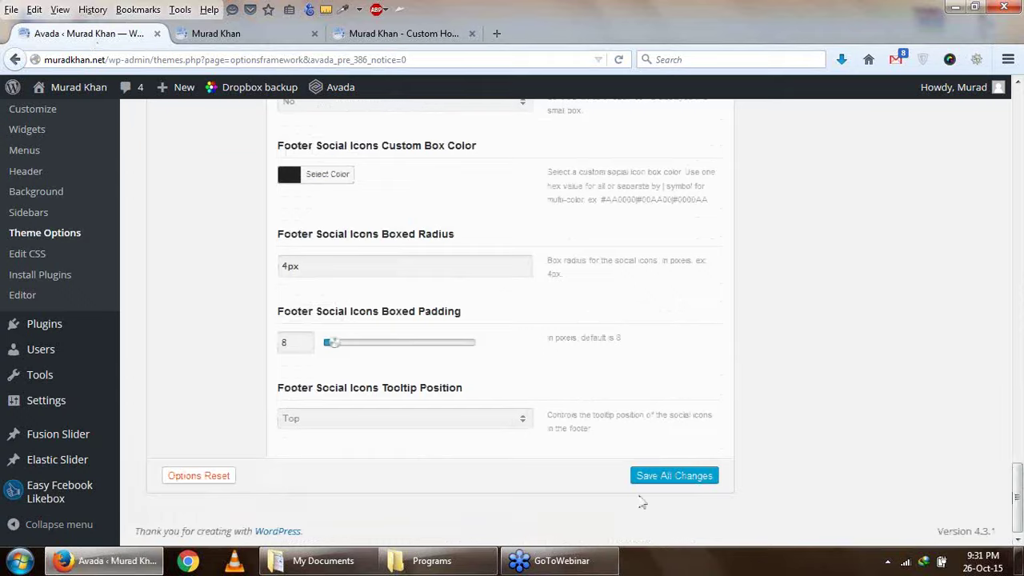
{"action": "left_click", "coordinate": [658, 480]}
{"action": "left_click", "coordinate": [238, 32]}
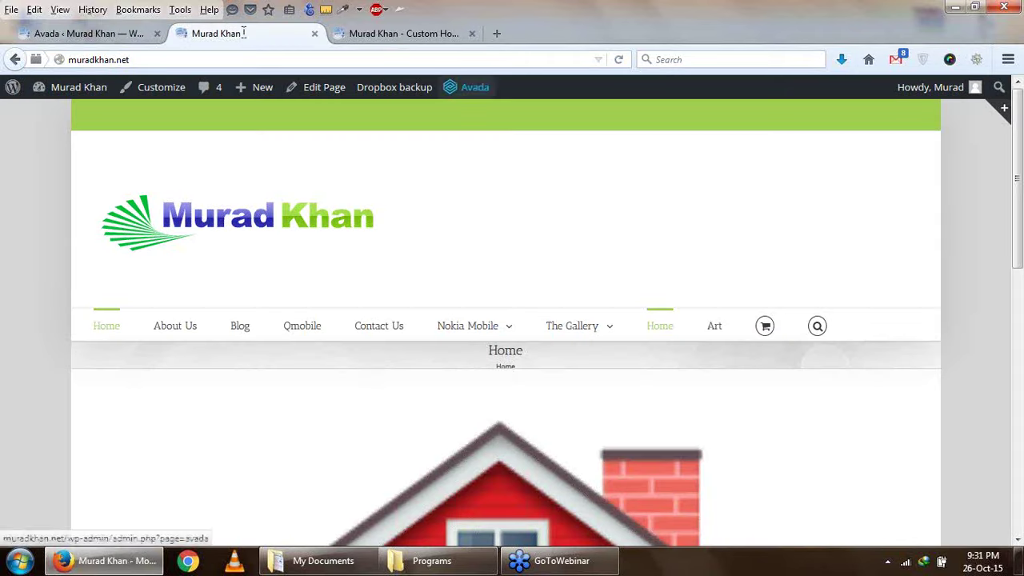
{"action": "left_click", "coordinate": [618, 60]}
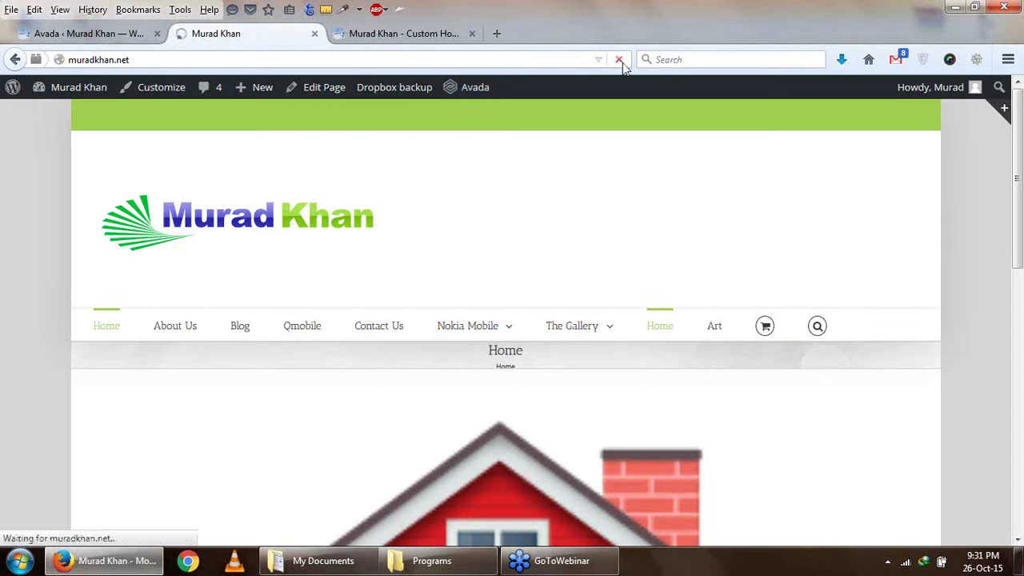
Close the custom homepage and examine the parallax background image in the main homepage's footer
{"action": "left_click", "coordinate": [472, 33]}
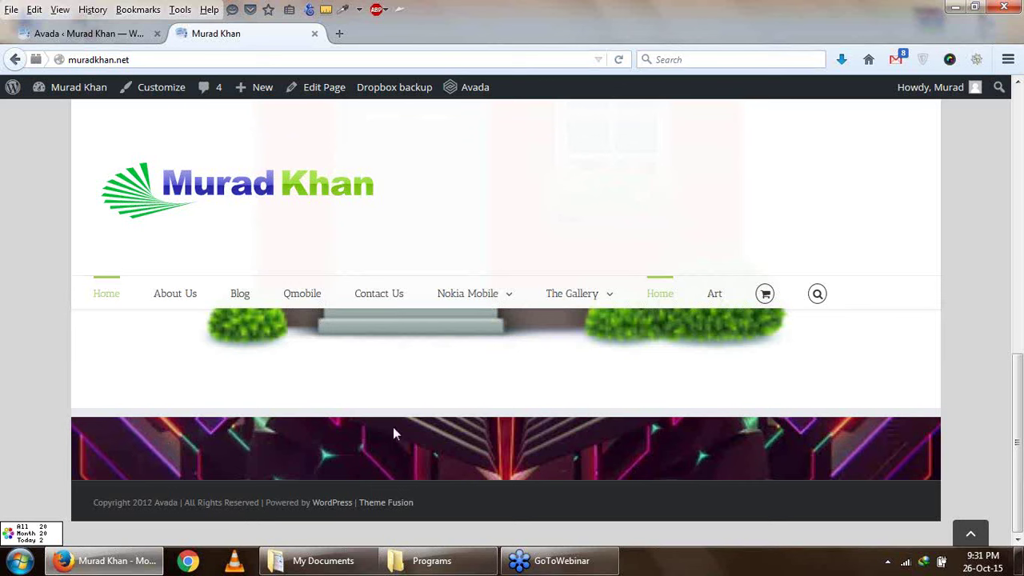
{"action": "scroll", "coordinate": [583, 434], "scroll_direction": "up", "scroll_amount": 10}
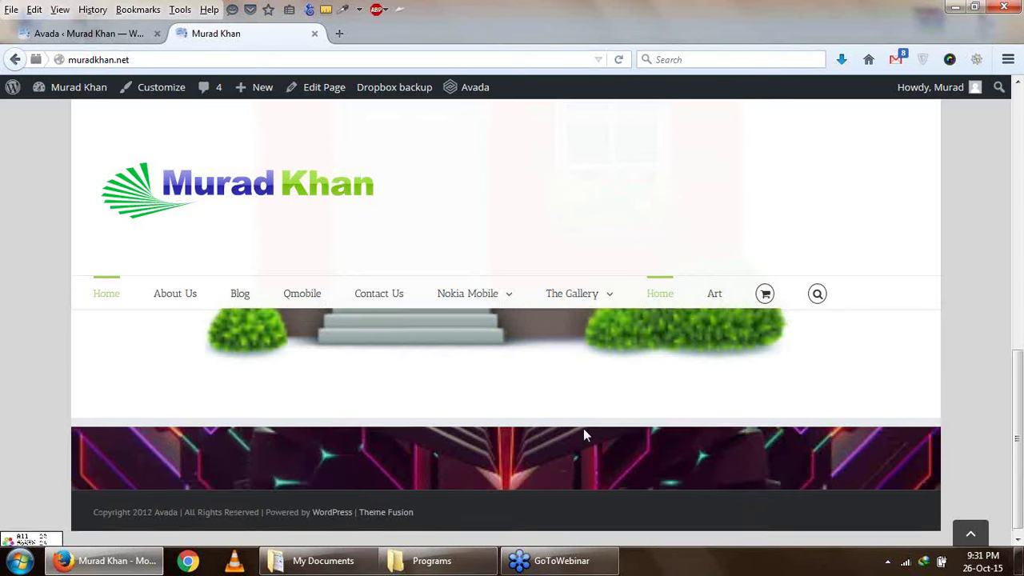
{"action": "scroll", "coordinate": [586, 436], "scroll_direction": "down", "scroll_amount": 10}
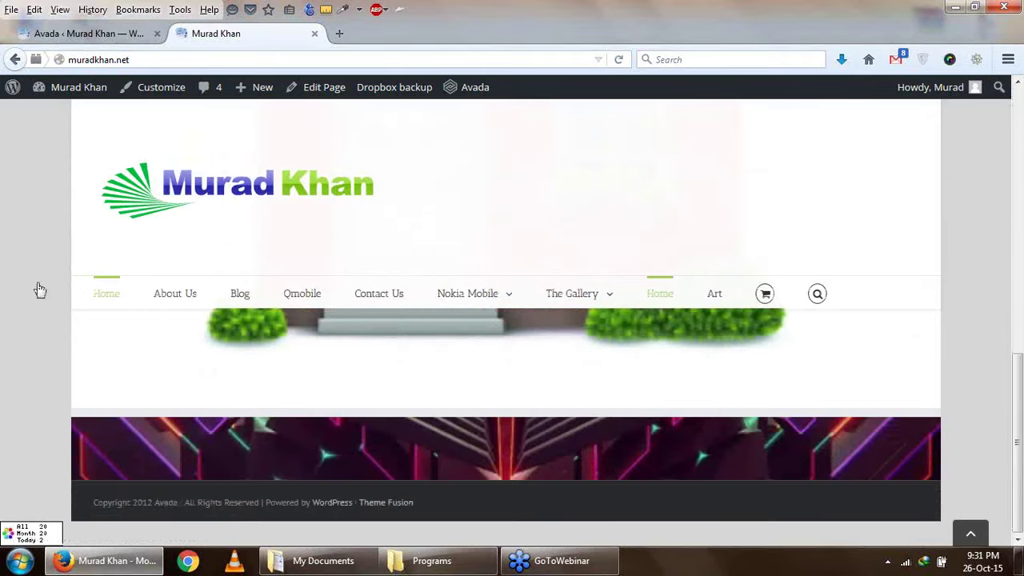
Review the footer padding and copyright area settings in the theme options, comparing them with the homepage
{"action": "left_click", "coordinate": [88, 33]}
{"action": "scroll", "coordinate": [326, 311], "scroll_direction": "up", "scroll_amount": 10}
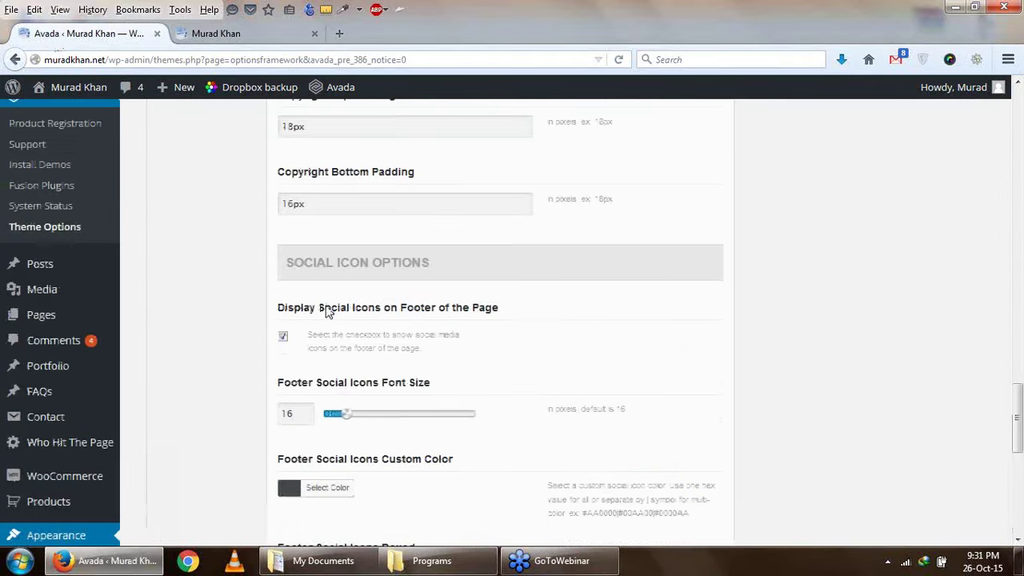
{"action": "scroll", "coordinate": [325, 311], "scroll_direction": "up", "scroll_amount": 3}
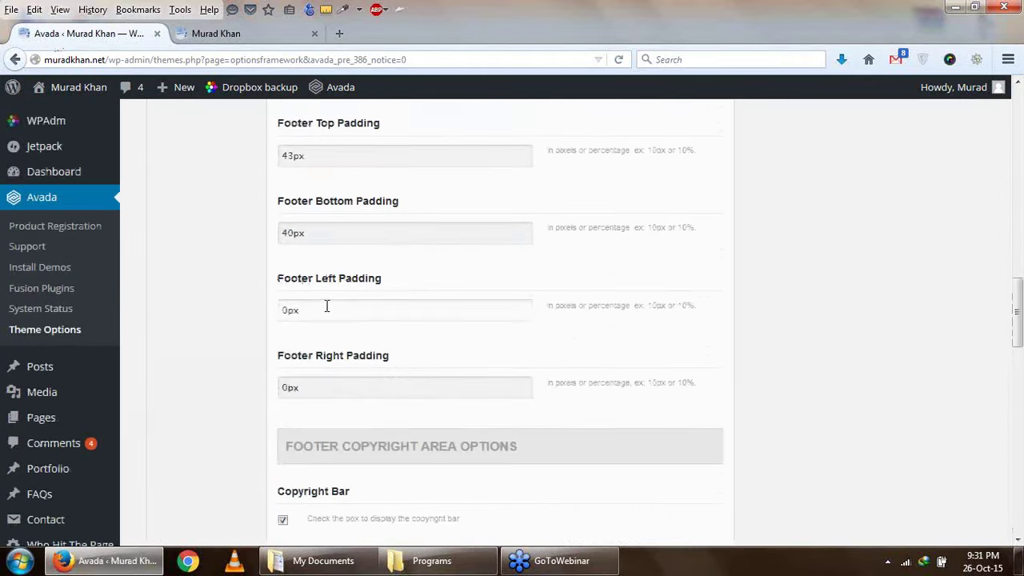
{"action": "left_click", "coordinate": [269, 33]}
{"action": "left_click", "coordinate": [92, 34]}
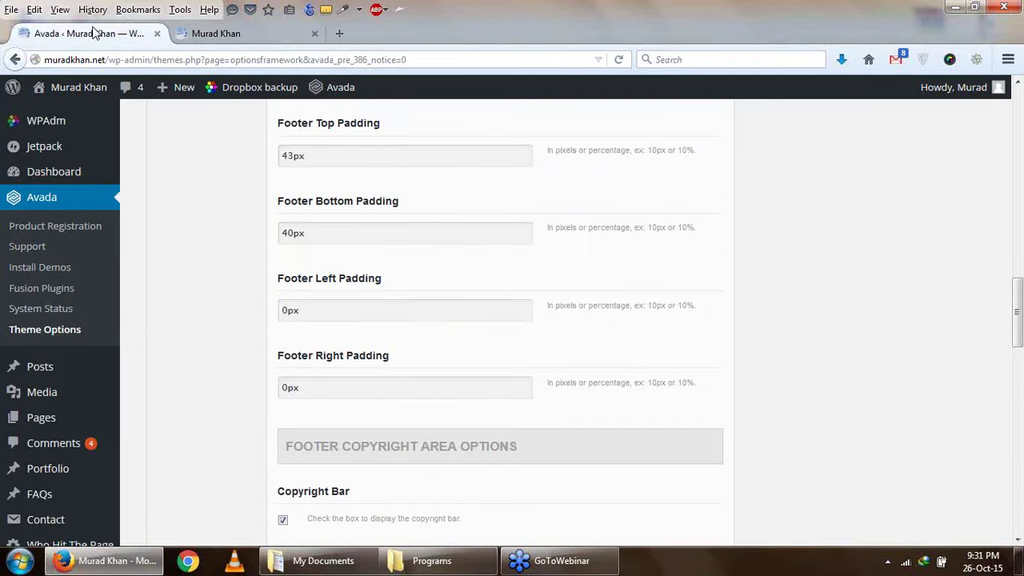
{"action": "left_click", "coordinate": [313, 314]}
{"action": "scroll", "coordinate": [464, 359], "scroll_direction": "down", "scroll_amount": 4}
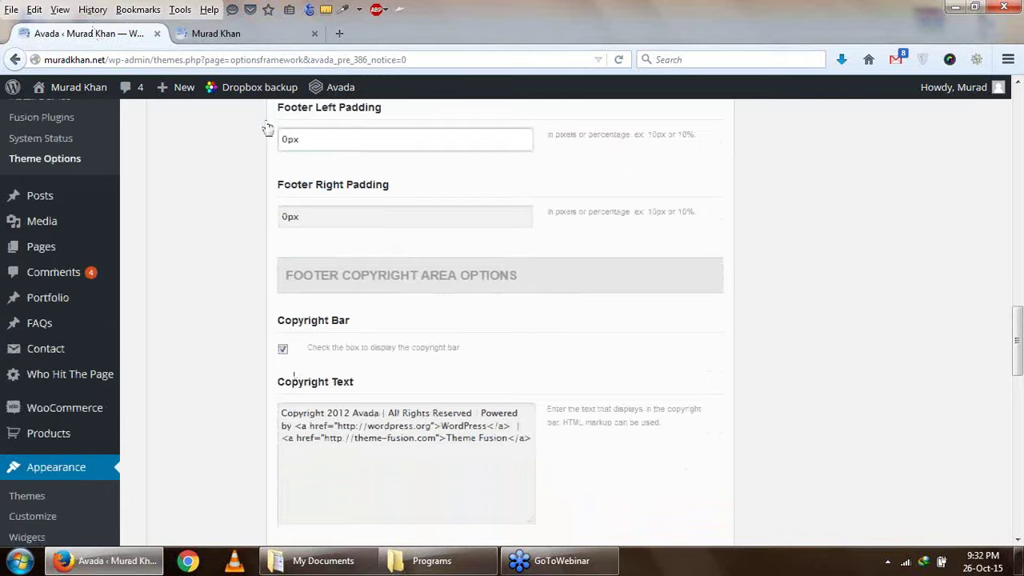
Examine the copyright line in the homepage footer and return to the Copyright Text setting
{"action": "left_click", "coordinate": [253, 35]}
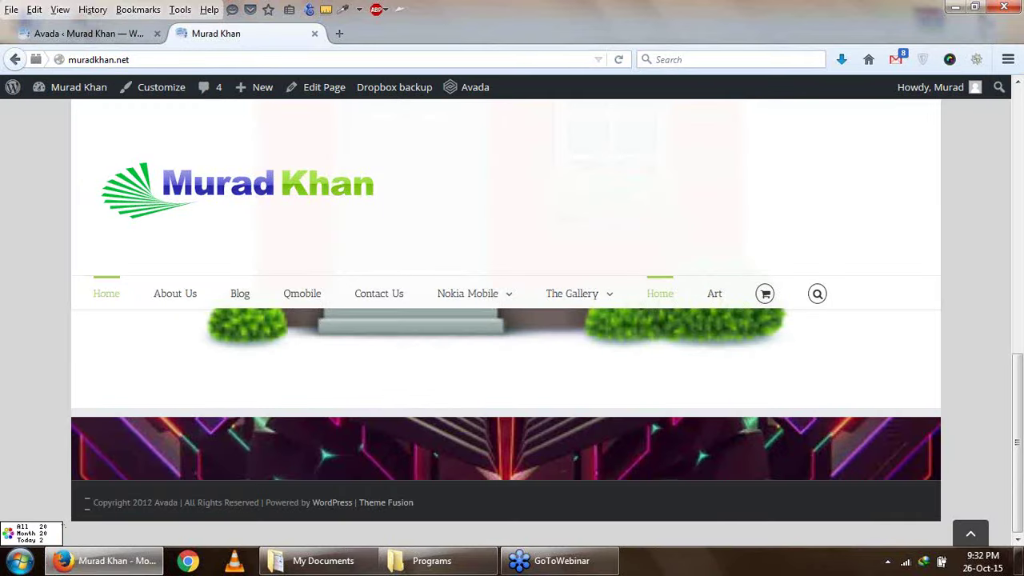
{"action": "left_click_drag", "start_coordinate": [88, 503], "coordinate": [435, 498]}
{"action": "left_click", "coordinate": [116, 36]}
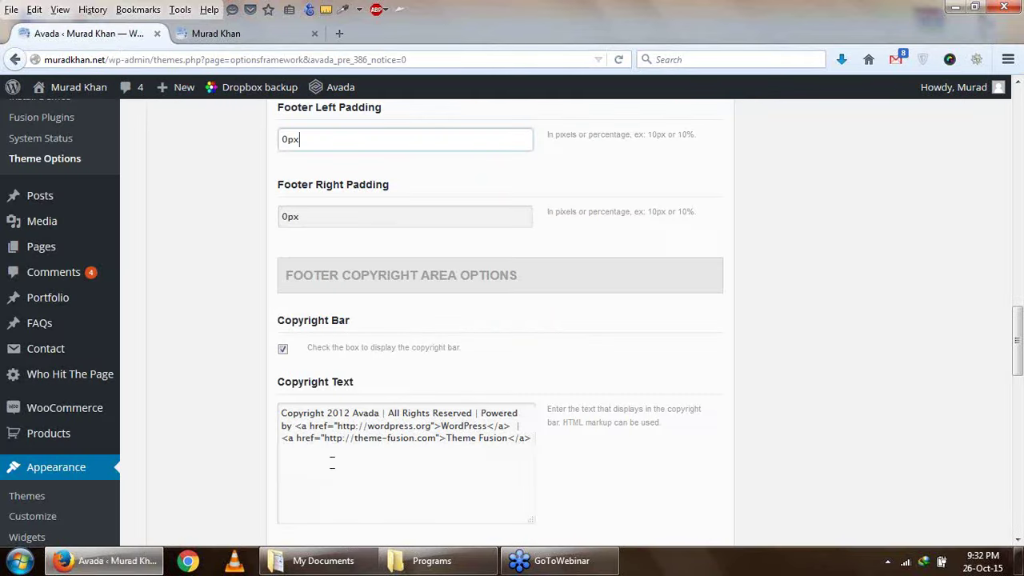
In the copyright text, set the year to 2016 and replace "Avada" with the site owner's full name
{"action": "left_click", "coordinate": [346, 413]}
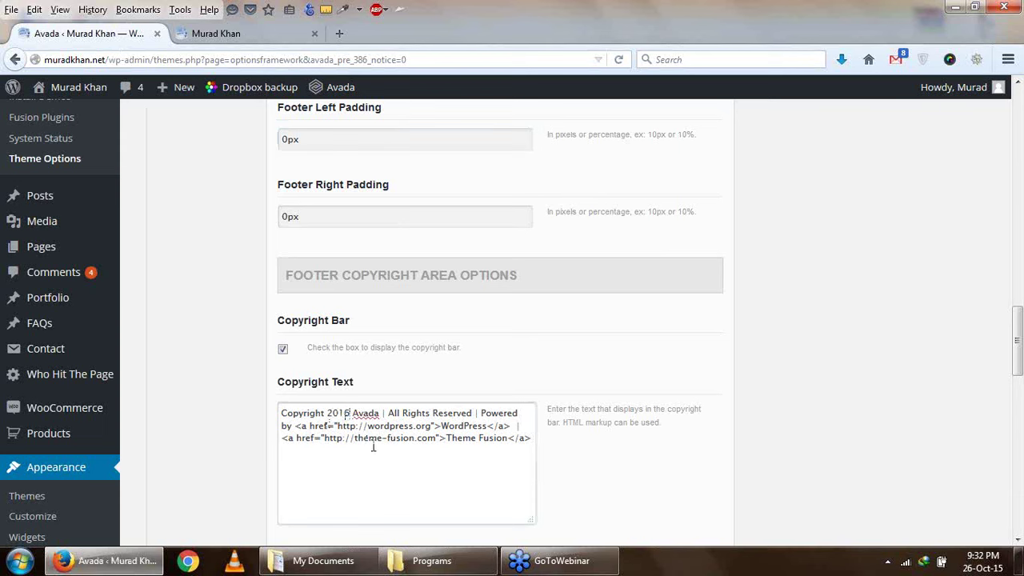
{"action": "double_click", "coordinate": [366, 413]}
{"action": "type", "text": "mur"}
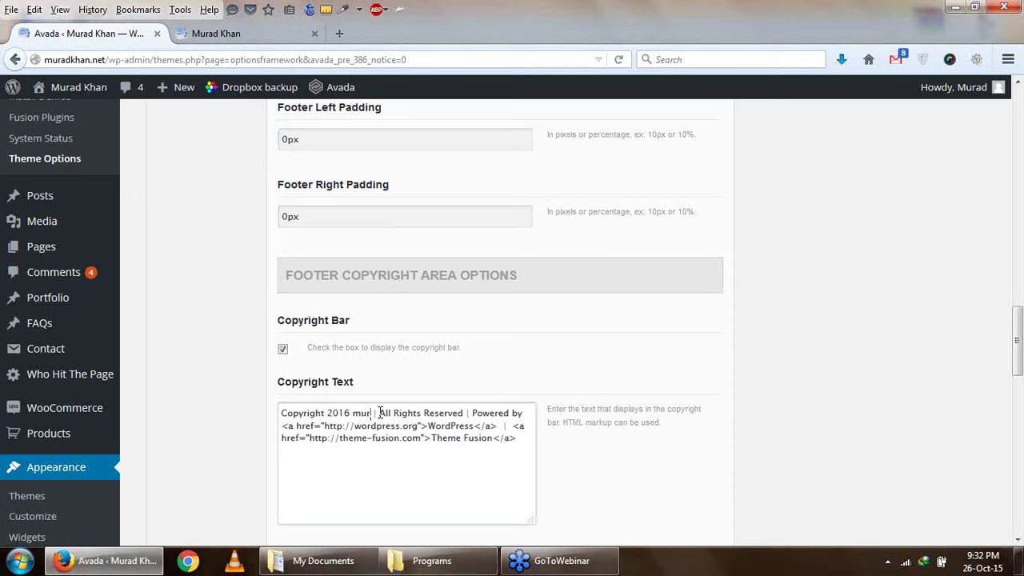
{"action": "key", "text": "BackSpace"}
{"action": "key", "text": "BackSpace"}
{"action": "key", "text": "BackSpace"}
{"action": "type", "text": "Murad Kha"}
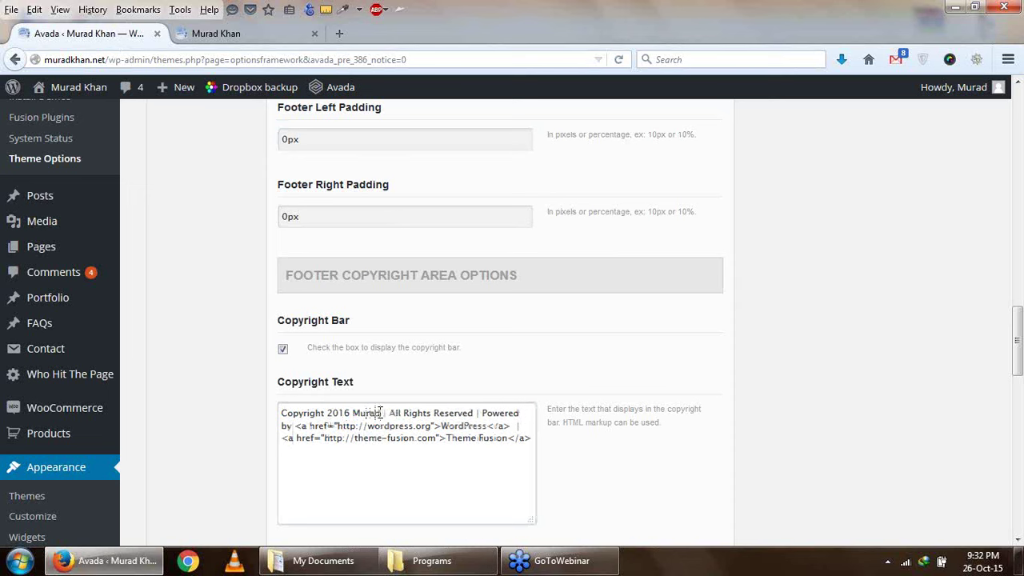
{"action": "type", "text": "n"}
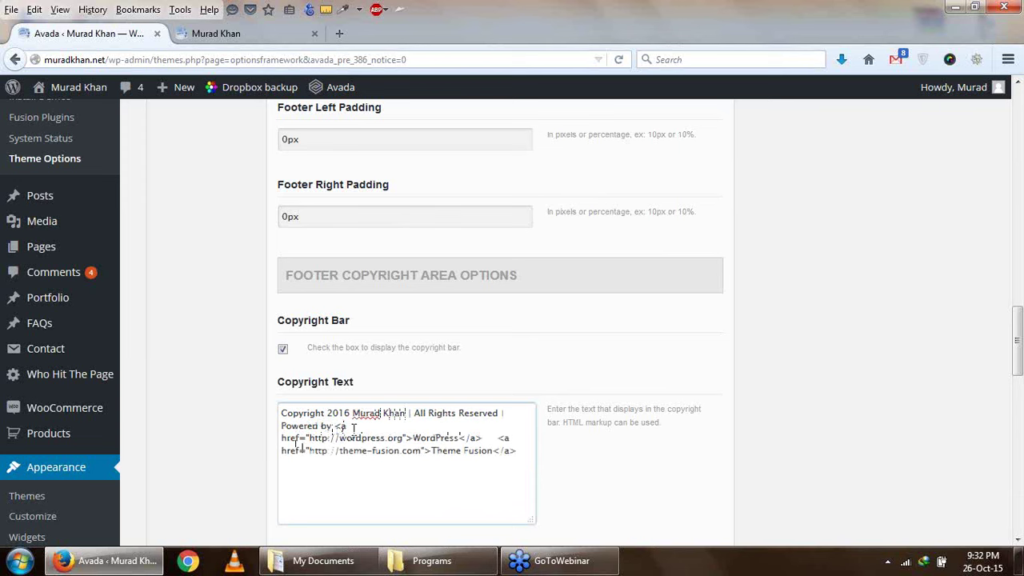
Replace the "WordPress" link text in the copyright text with "Develop By"
{"action": "left_click_drag", "start_coordinate": [411, 438], "coordinate": [460, 438]}
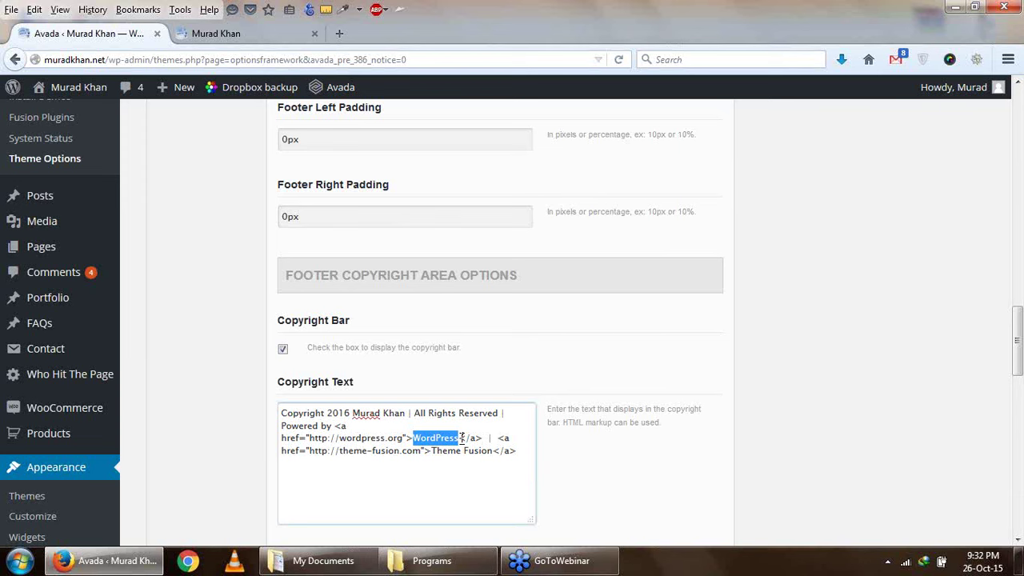
{"action": "type", "text": "Mu"}
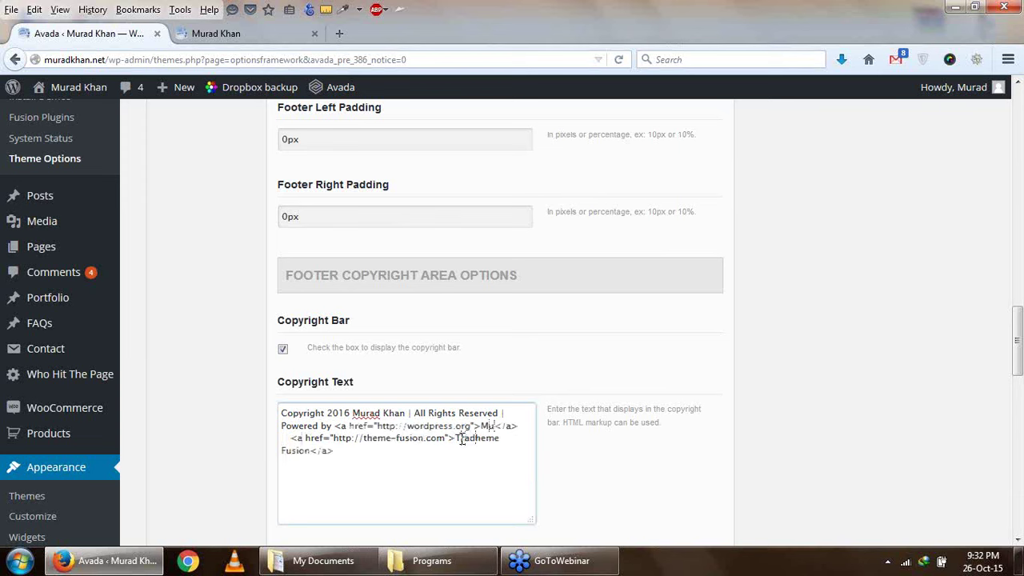
{"action": "key", "text": "BackSpace"}
{"action": "key", "text": "BackSpace"}
{"action": "left_click_drag", "start_coordinate": [480, 427], "coordinate": [496, 427]}
{"action": "type", "text": "Develop"}
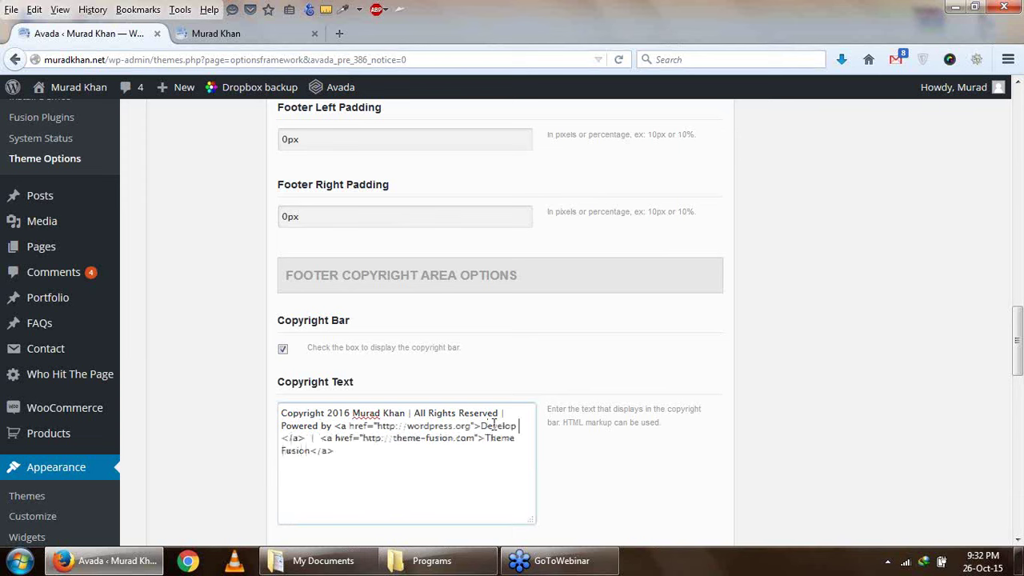
{"action": "type", "text": " By"}
Replace the "Theme Fusion" link text in the copyright text with the site owner's full name
{"action": "left_click_drag", "start_coordinate": [486, 438], "coordinate": [516, 439]}
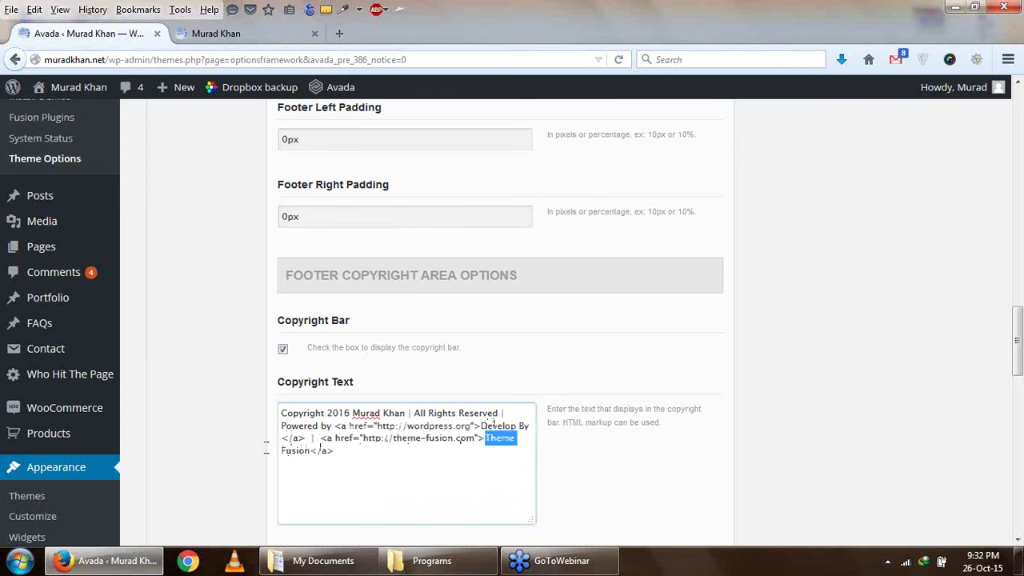
{"action": "left_click_drag", "start_coordinate": [284, 452], "coordinate": [307, 452]}
{"action": "type", "text": "Murad Khan"}
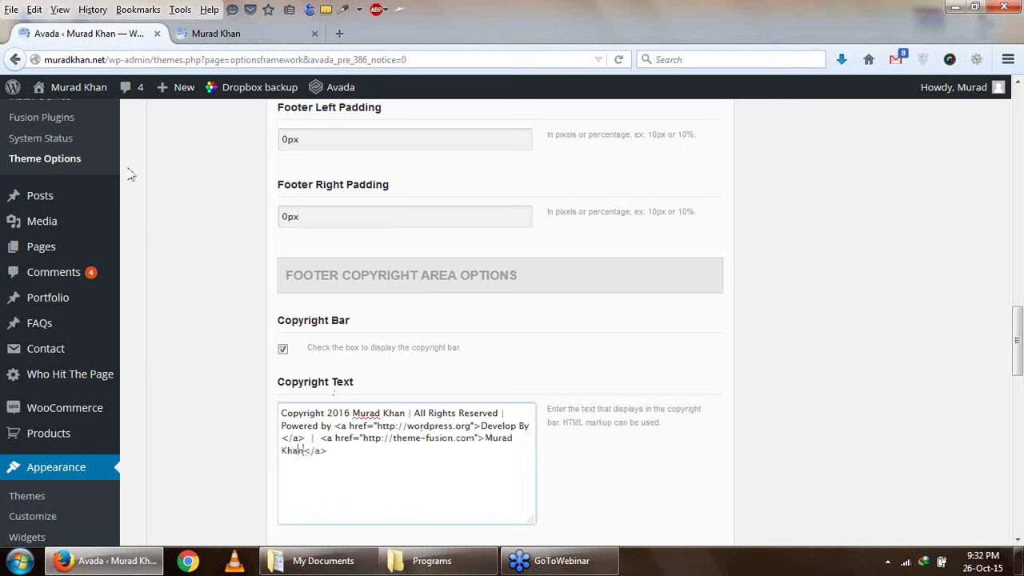
Copy the site's home page link address and replace both the wordpress.org and theme-fusion.com link addresses in the copyright text with it
{"action": "right_click", "coordinate": [90, 90]}
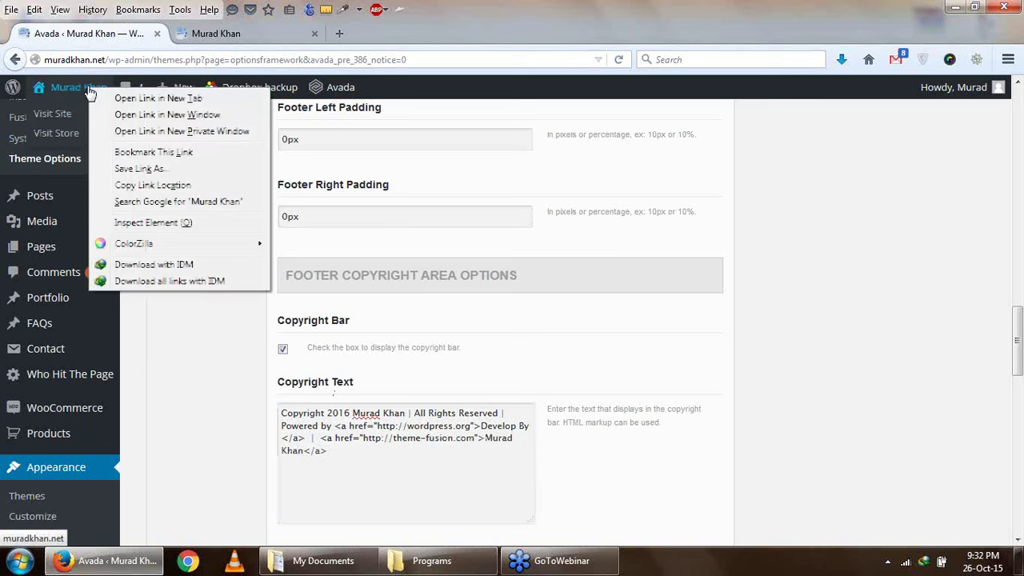
{"action": "left_click", "coordinate": [160, 186]}
{"action": "left_click", "coordinate": [486, 421]}
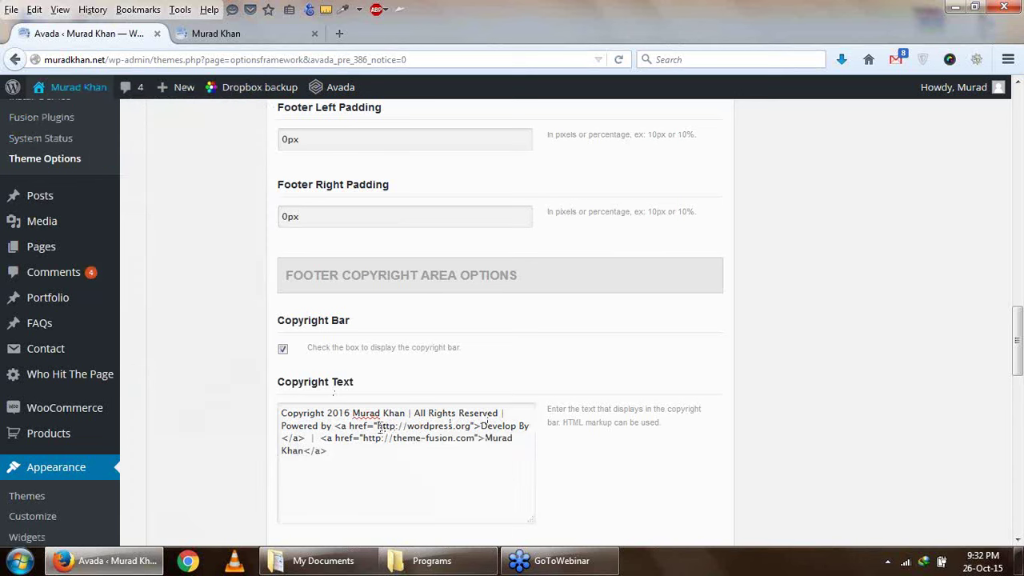
{"action": "left_click_drag", "start_coordinate": [377, 426], "coordinate": [472, 426]}
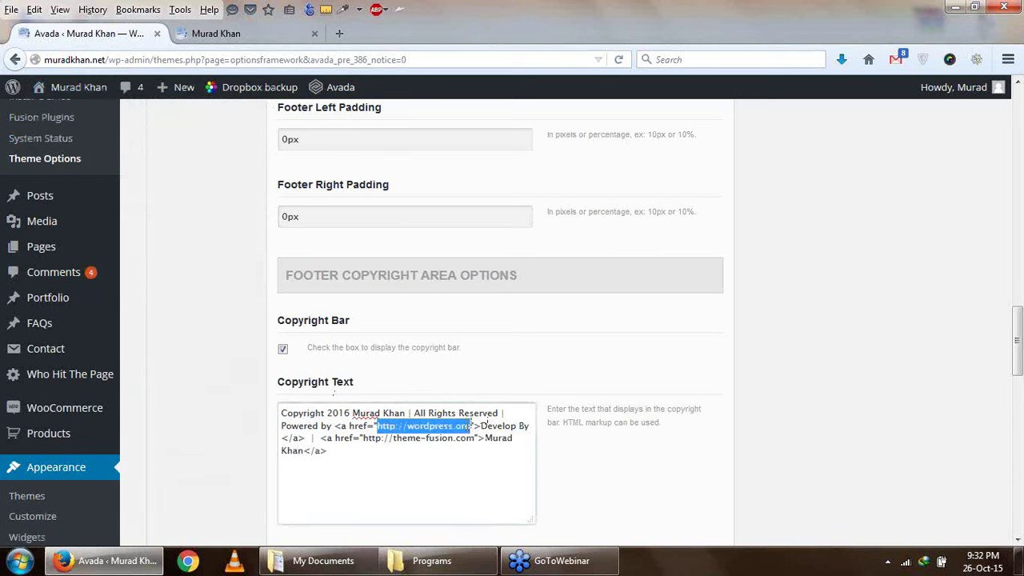
{"action": "type", "text": "http://muradkhan.net/"}
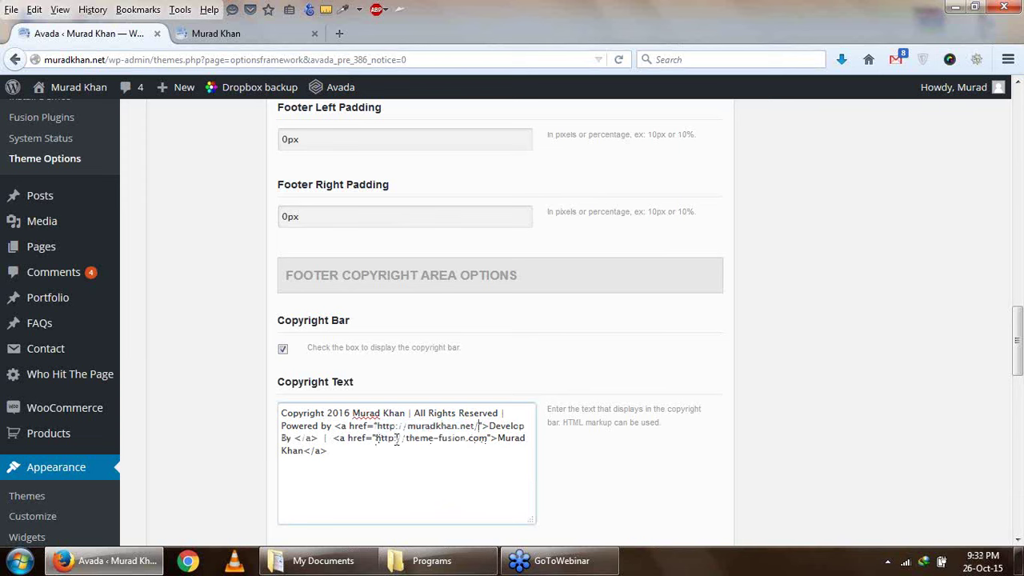
{"action": "left_click_drag", "start_coordinate": [376, 438], "coordinate": [488, 440]}
{"action": "type", "text": "http://muradkhan.net/"}
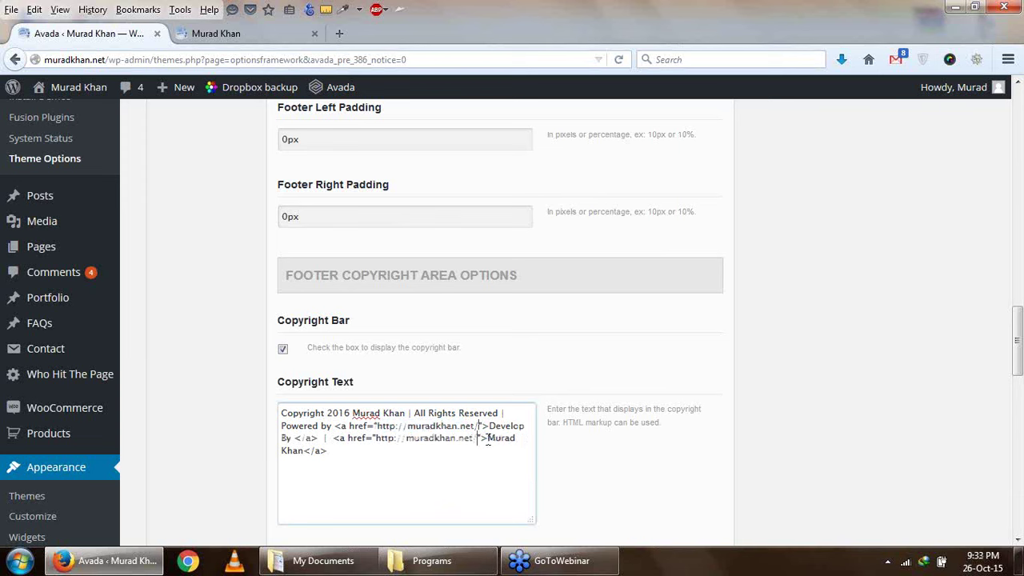
Turn the owner's name after "Copyright 2016" into the site's domain by removing the space and appending ".net", and save all changes
{"action": "left_click", "coordinate": [382, 413]}
{"action": "key", "text": "BackSpace"}
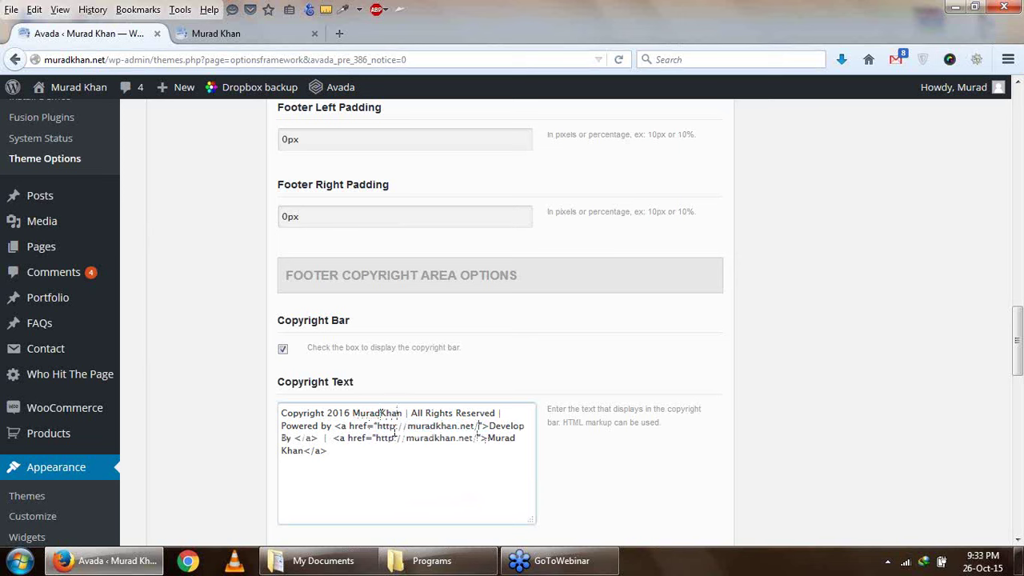
{"action": "type", "text": ".net"}
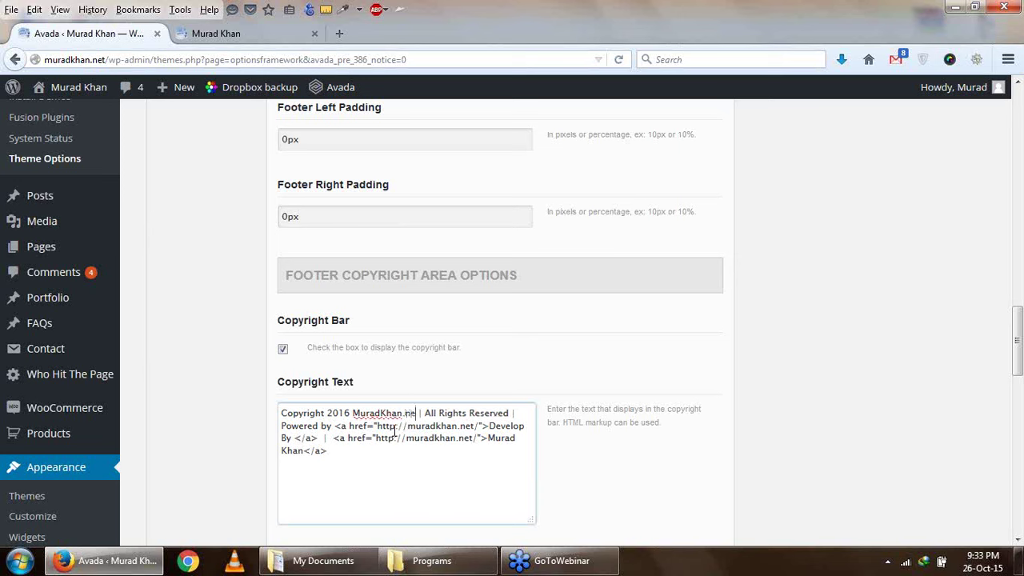
{"action": "scroll", "coordinate": [364, 476], "scroll_direction": "down", "scroll_amount": 1}
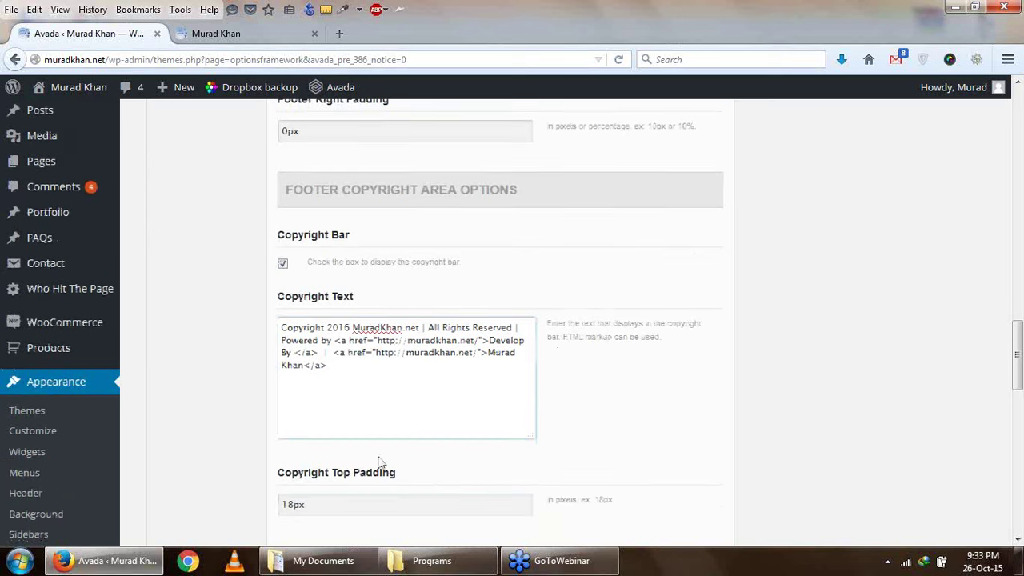
{"action": "scroll", "coordinate": [607, 400], "scroll_direction": "down", "scroll_amount": 2}
{"action": "scroll", "coordinate": [646, 440], "scroll_direction": "down", "scroll_amount": 9}
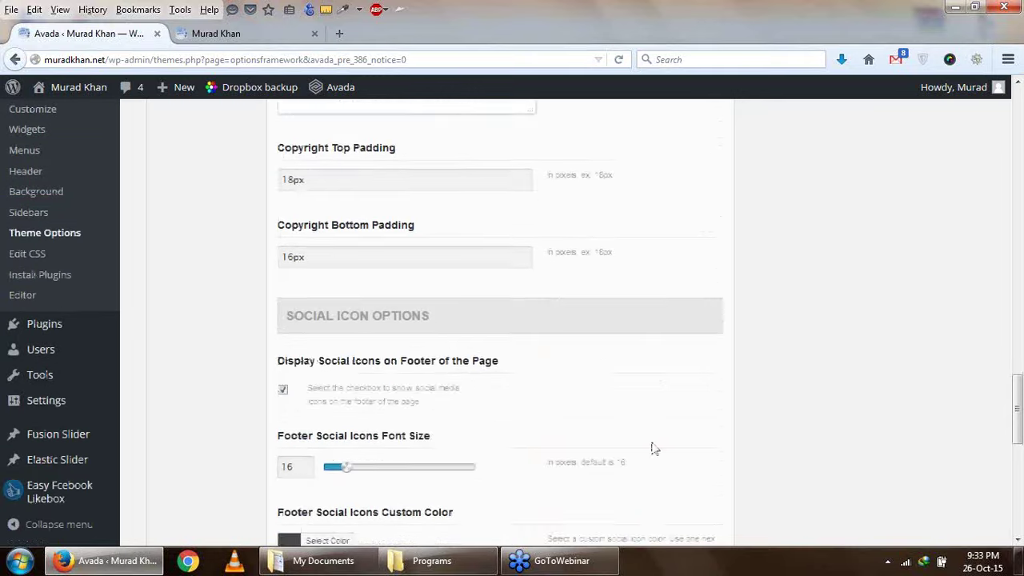
{"action": "left_click", "coordinate": [676, 476]}
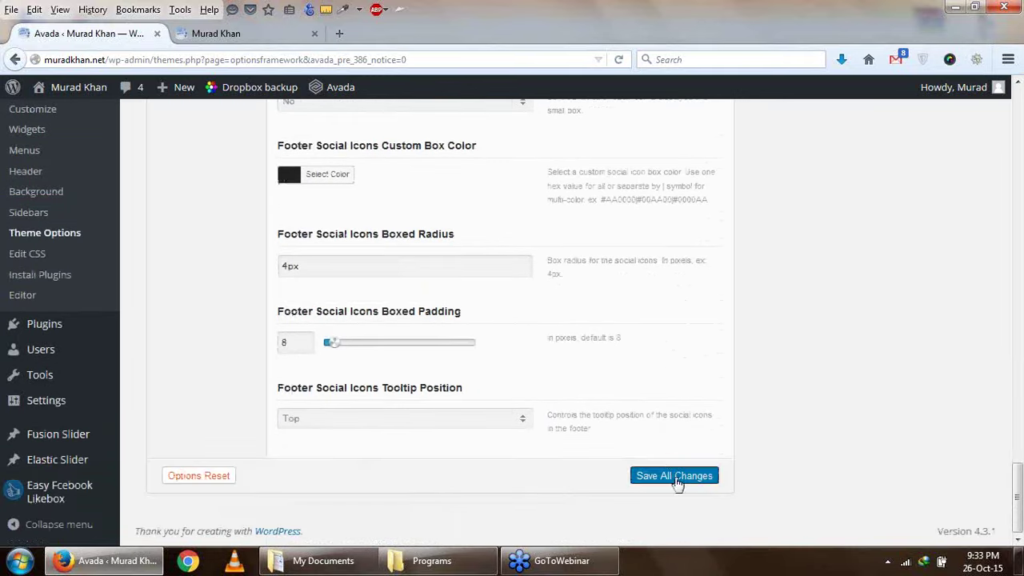
Reload the live homepage to load the saved footer changes and return to the Copyright Text setting
{"action": "left_click", "coordinate": [263, 34]}
{"action": "left_click", "coordinate": [618, 60]}
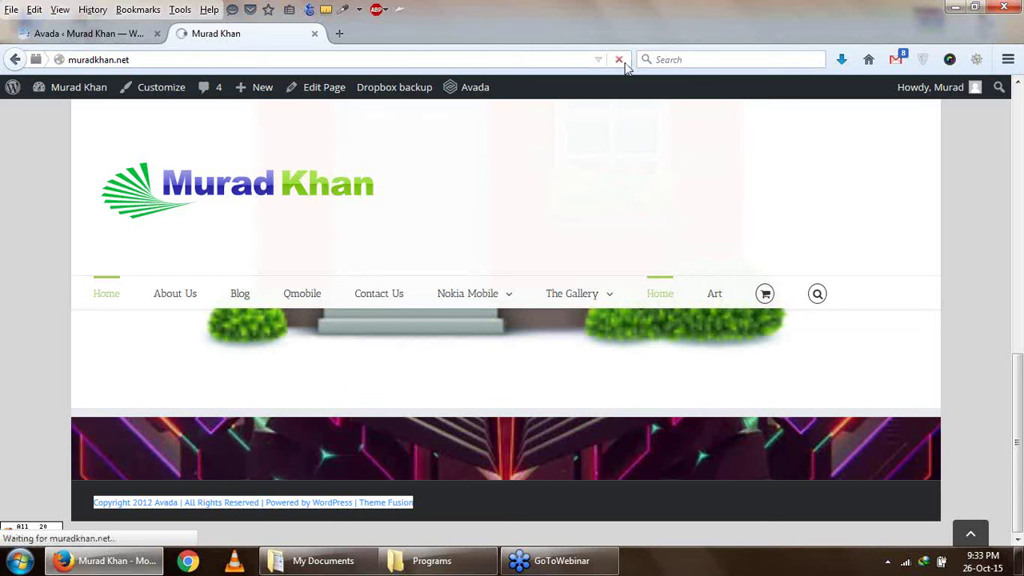
{"action": "left_click", "coordinate": [122, 38]}
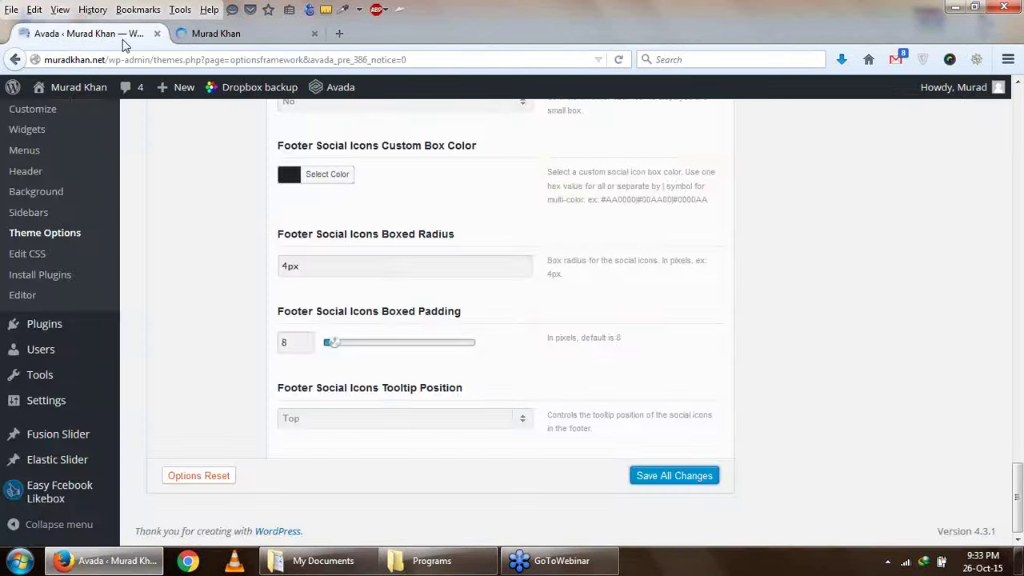
{"action": "left_click", "coordinate": [196, 38]}
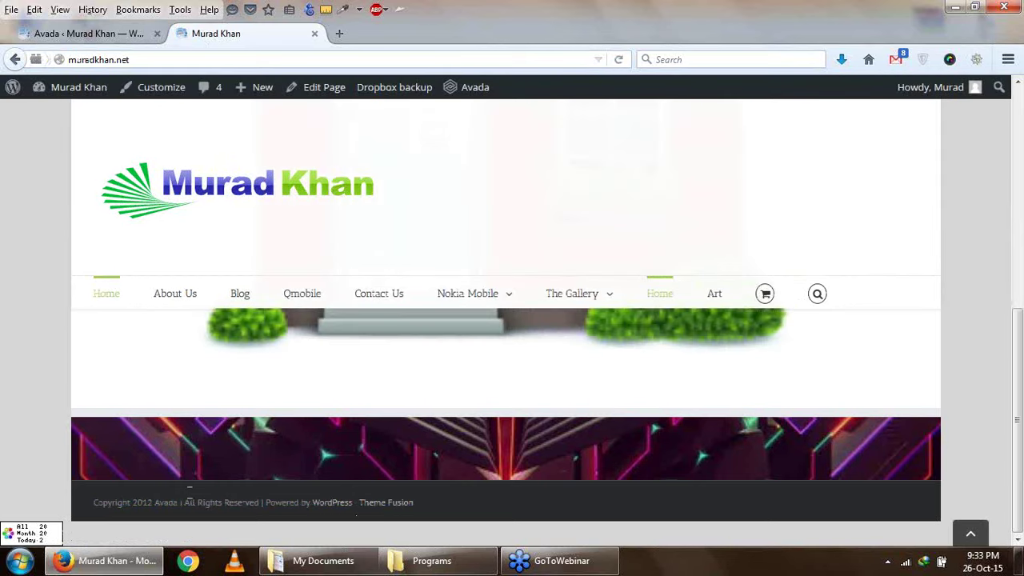
{"action": "left_click", "coordinate": [619, 59]}
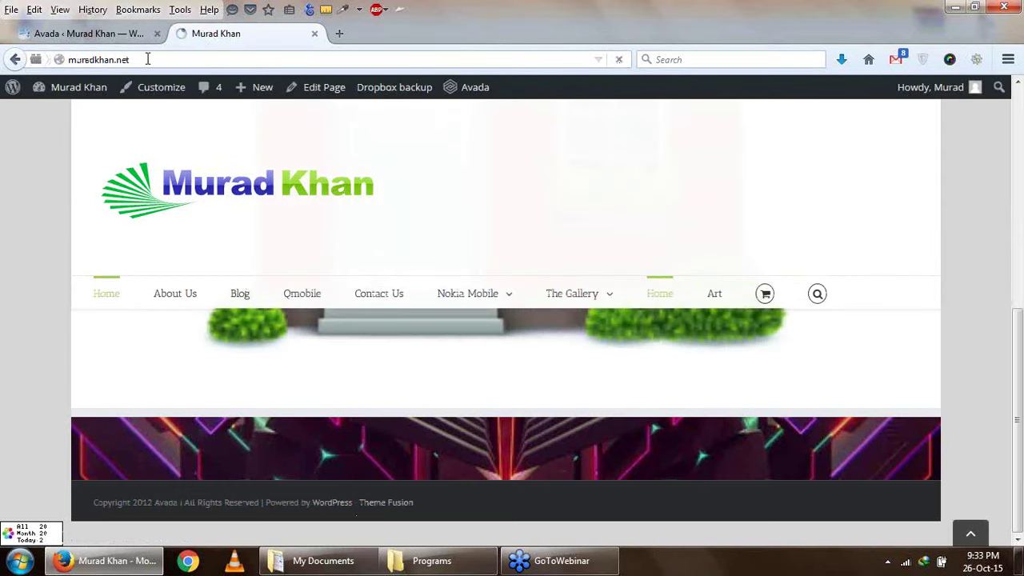
{"action": "left_click", "coordinate": [120, 36]}
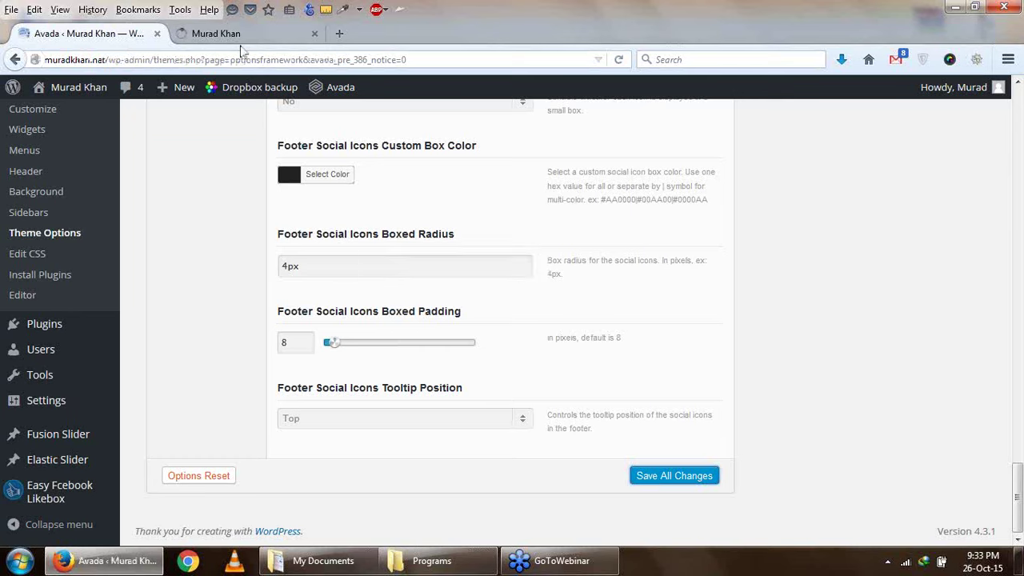
{"action": "scroll", "coordinate": [240, 253], "scroll_direction": "up", "scroll_amount": 8}
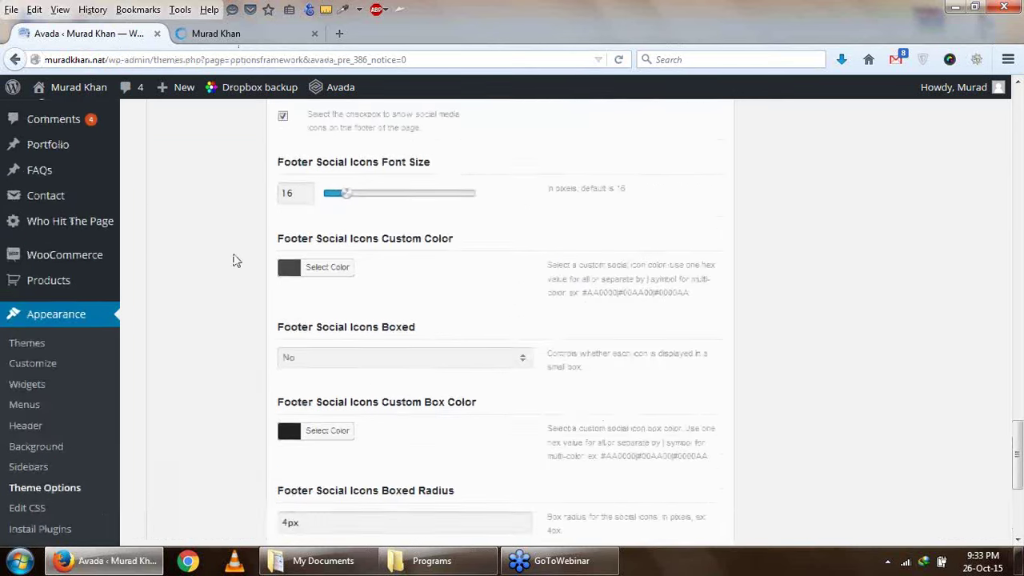
{"action": "scroll", "coordinate": [234, 263], "scroll_direction": "up", "scroll_amount": 4}
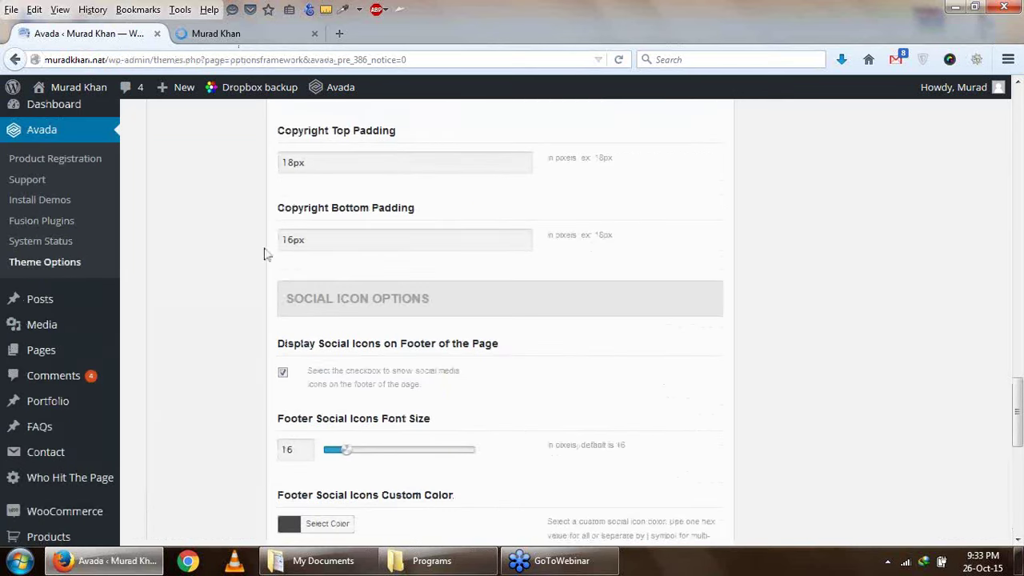
{"action": "scroll", "coordinate": [272, 288], "scroll_direction": "up", "scroll_amount": 4}
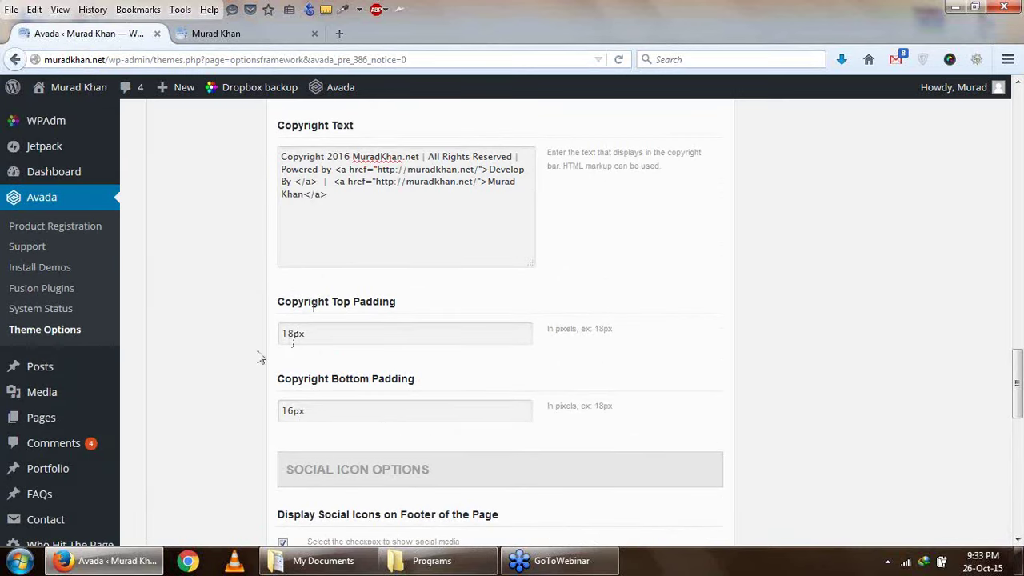
Examine the copyright line and its links in the live homepage footer, comparing them with the copyright settings
{"action": "left_click", "coordinate": [211, 34]}
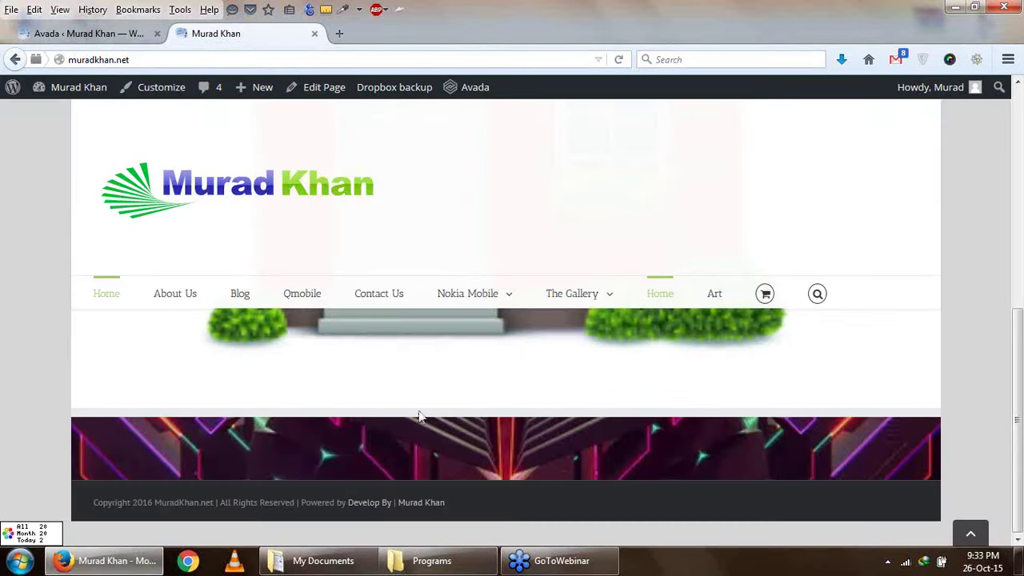
{"action": "triple_click", "coordinate": [102, 502]}
{"action": "left_click", "coordinate": [273, 513]}
{"action": "left_click", "coordinate": [112, 34]}
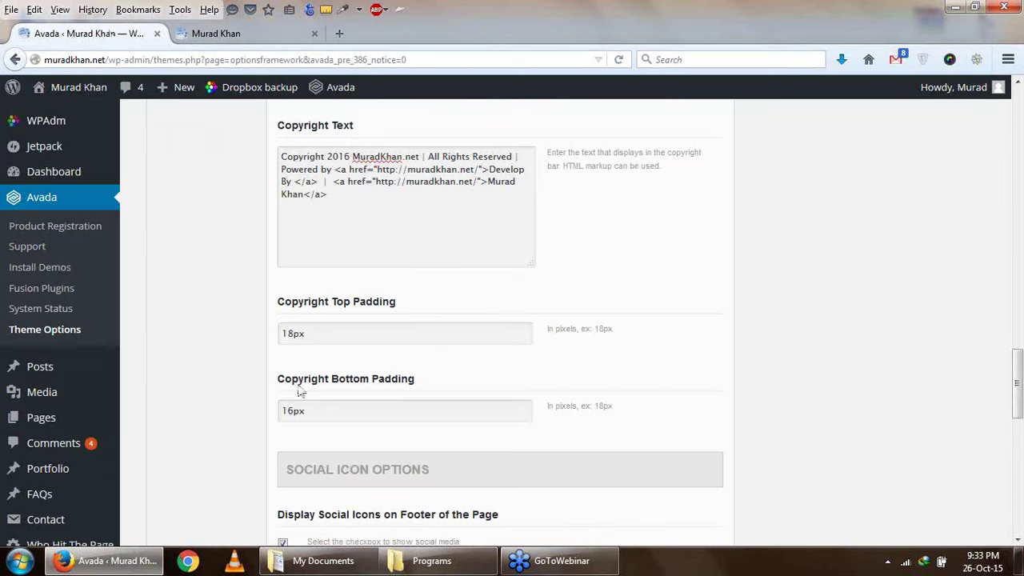
{"action": "left_click", "coordinate": [248, 40]}
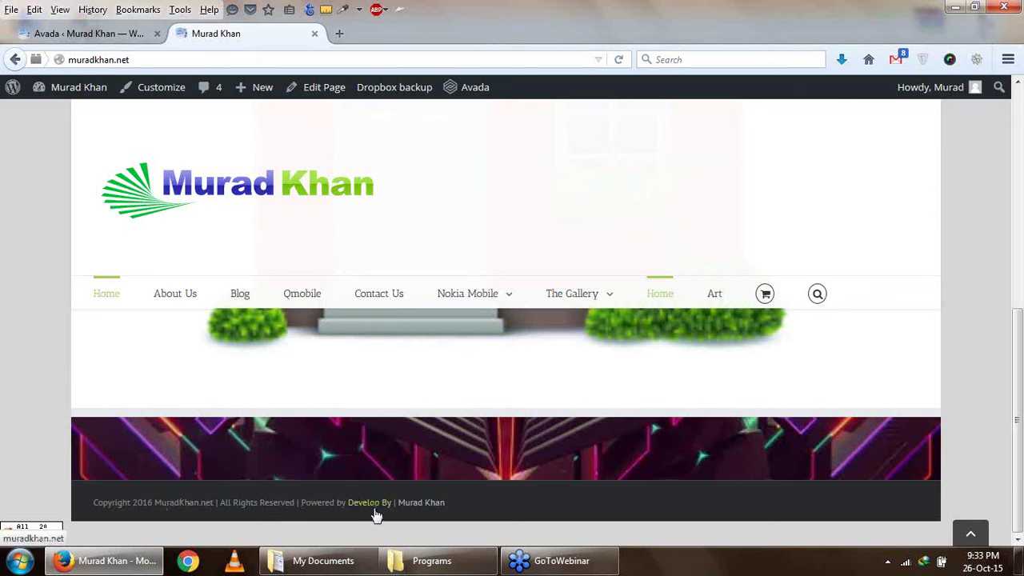
{"action": "left_click_drag", "start_coordinate": [302, 502], "coordinate": [344, 502]}
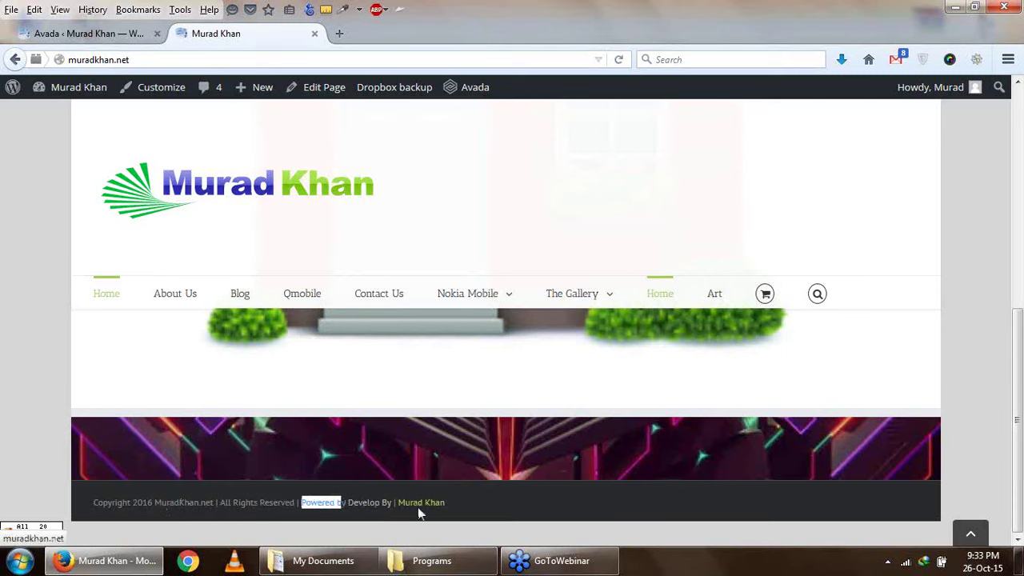
{"action": "left_click", "coordinate": [104, 34]}
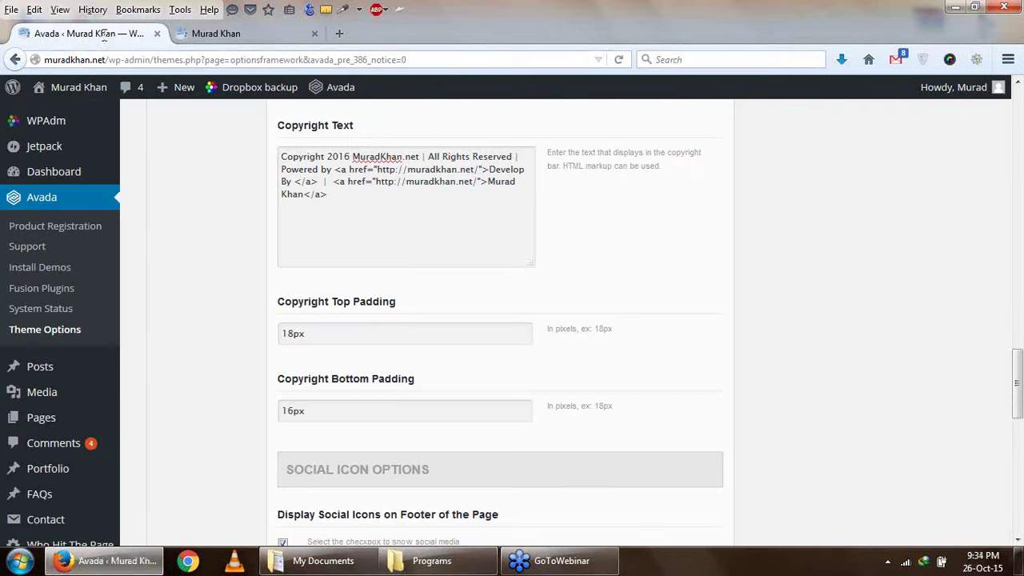
Review the footer's Social Icon Options and check the live homepage's copyright bar for the social icons
{"action": "scroll", "coordinate": [389, 328], "scroll_direction": "down", "scroll_amount": 4}
{"action": "scroll", "coordinate": [392, 327], "scroll_direction": "up", "scroll_amount": 1}
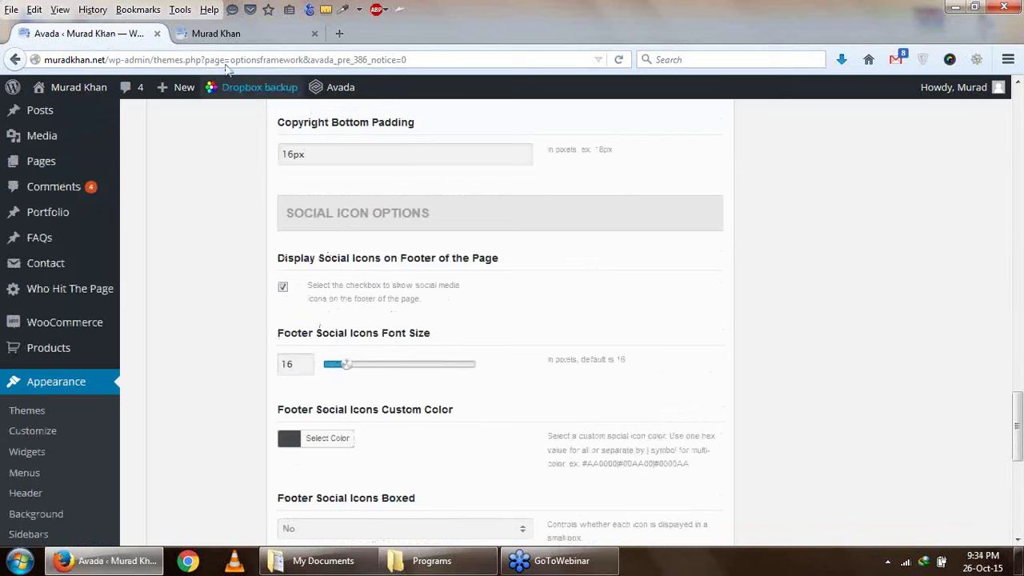
{"action": "left_click", "coordinate": [236, 35]}
{"action": "left_click", "coordinate": [875, 497]}
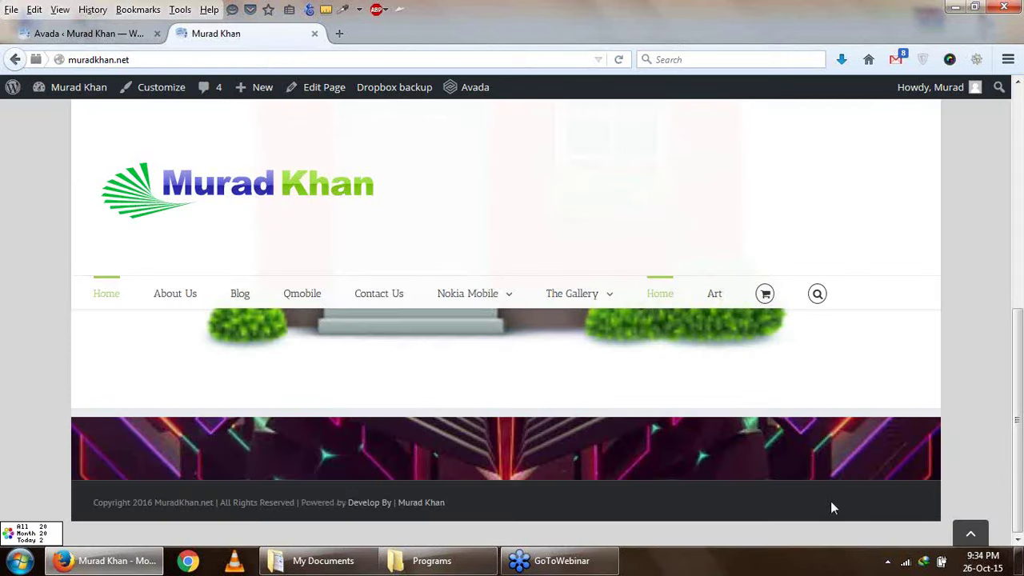
{"action": "key", "text": "ctrl+Tab"}
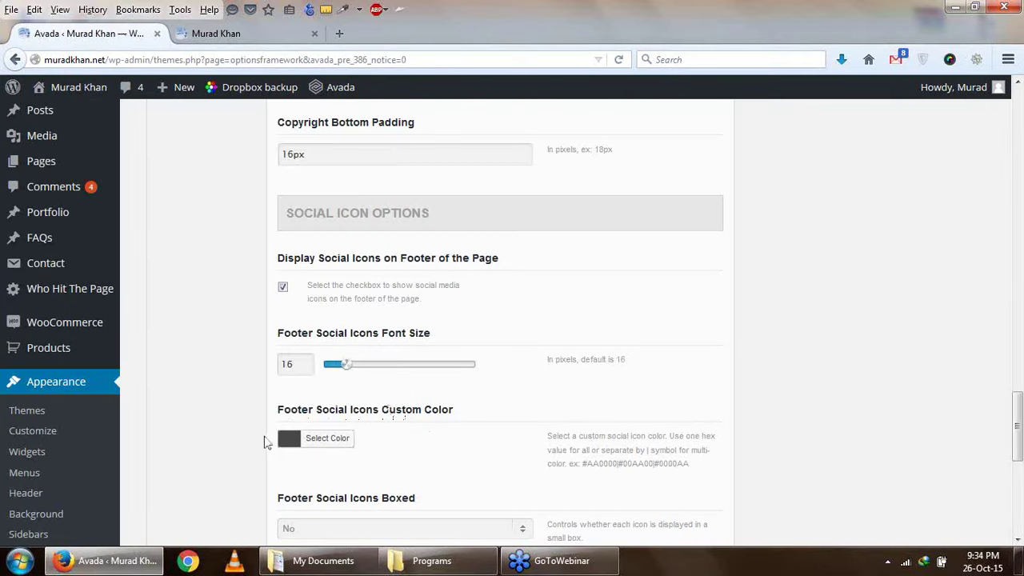
{"action": "scroll", "coordinate": [267, 442], "scroll_direction": "down", "scroll_amount": 2}
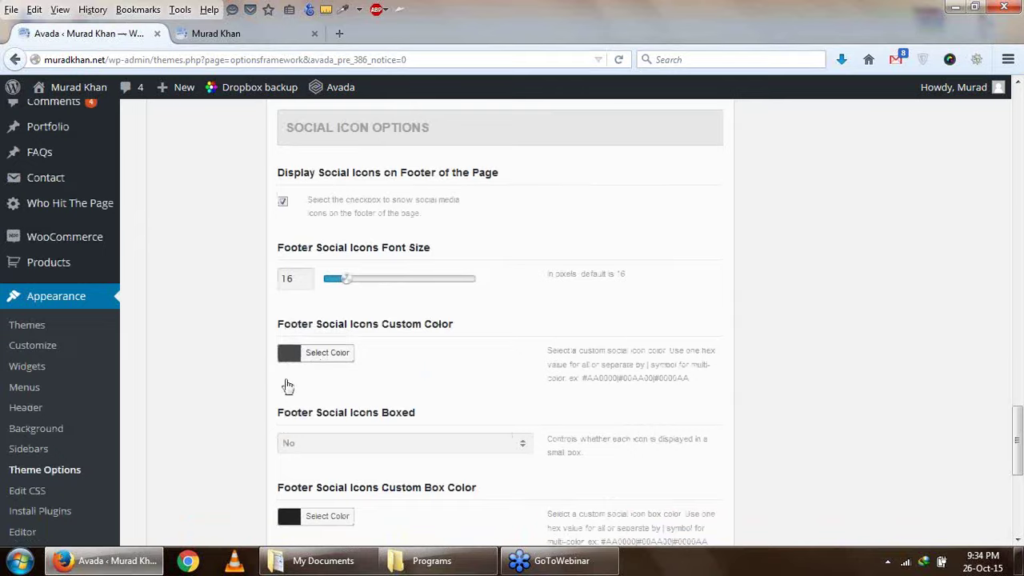
{"action": "left_click", "coordinate": [241, 34]}
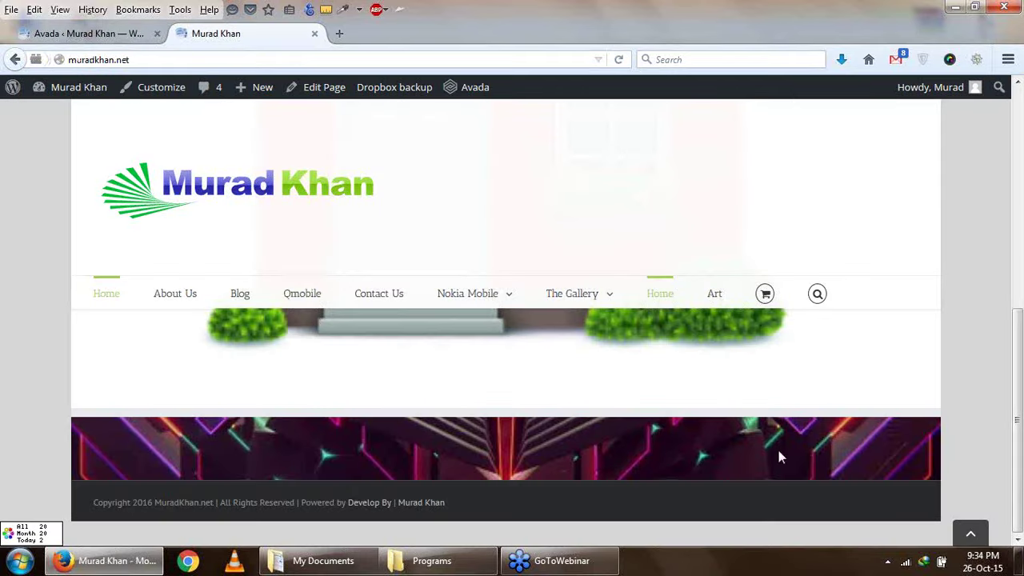
Set the Footer Social Icons Custom Color to the preset blue in the theme options
{"action": "left_click", "coordinate": [120, 34]}
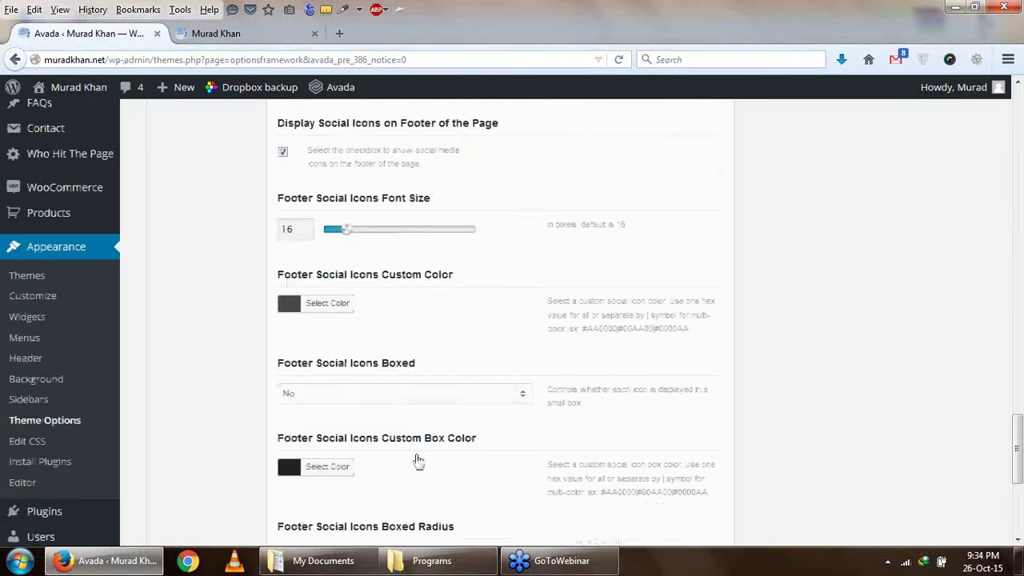
{"action": "scroll", "coordinate": [416, 460], "scroll_direction": "down", "scroll_amount": 1}
{"action": "left_click", "coordinate": [334, 269]}
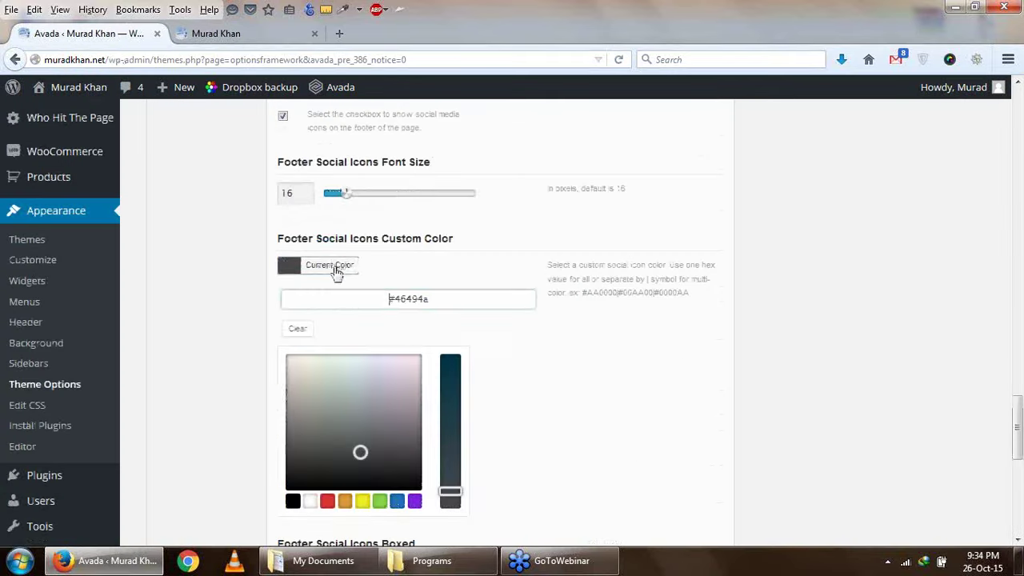
{"action": "left_click", "coordinate": [396, 501]}
{"action": "left_click", "coordinate": [237, 379]}
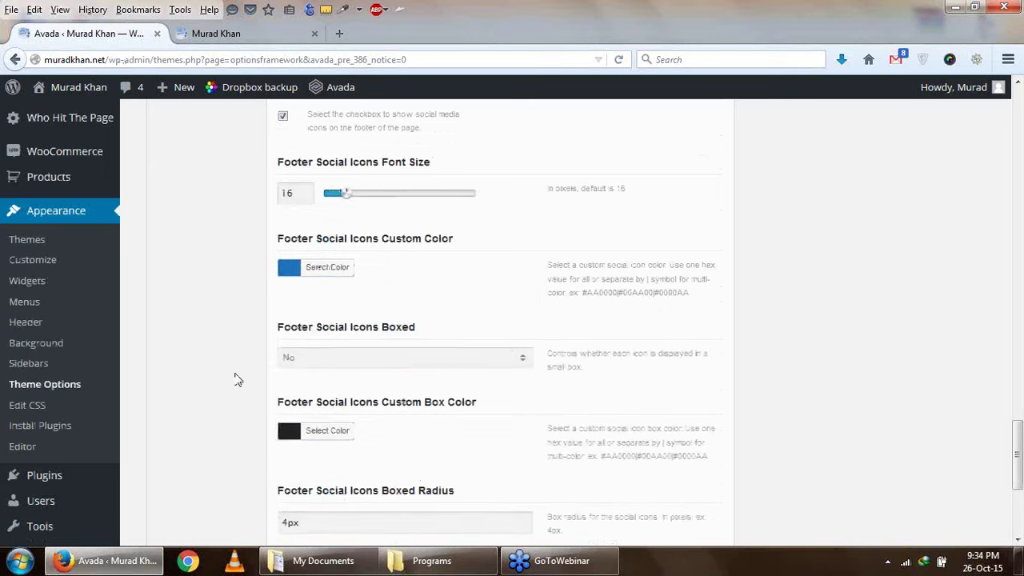
Set Footer Social Icons Boxed to Yes
{"action": "scroll", "coordinate": [238, 379], "scroll_direction": "down", "scroll_amount": 2}
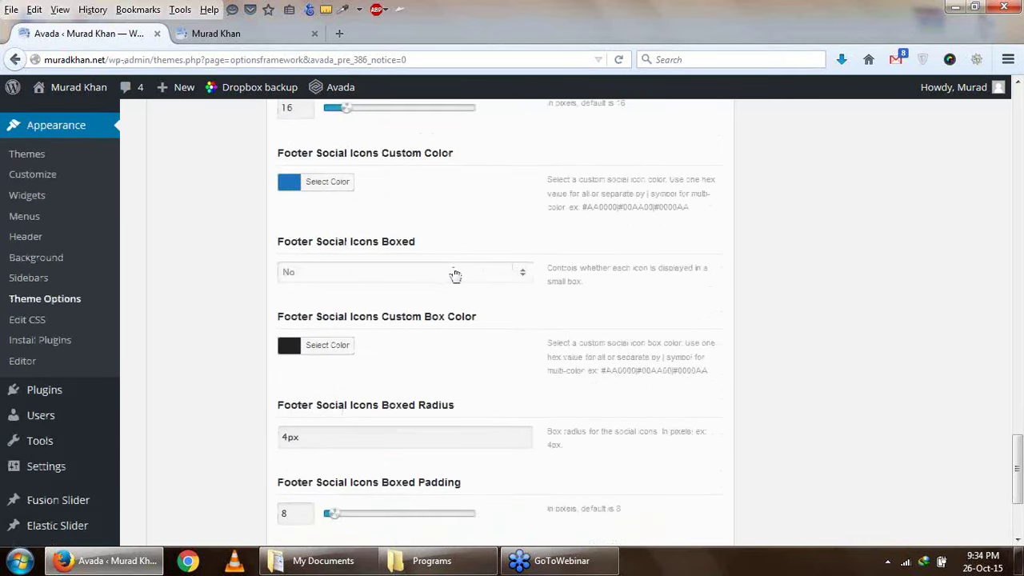
{"action": "left_click", "coordinate": [455, 276]}
{"action": "left_click", "coordinate": [450, 308]}
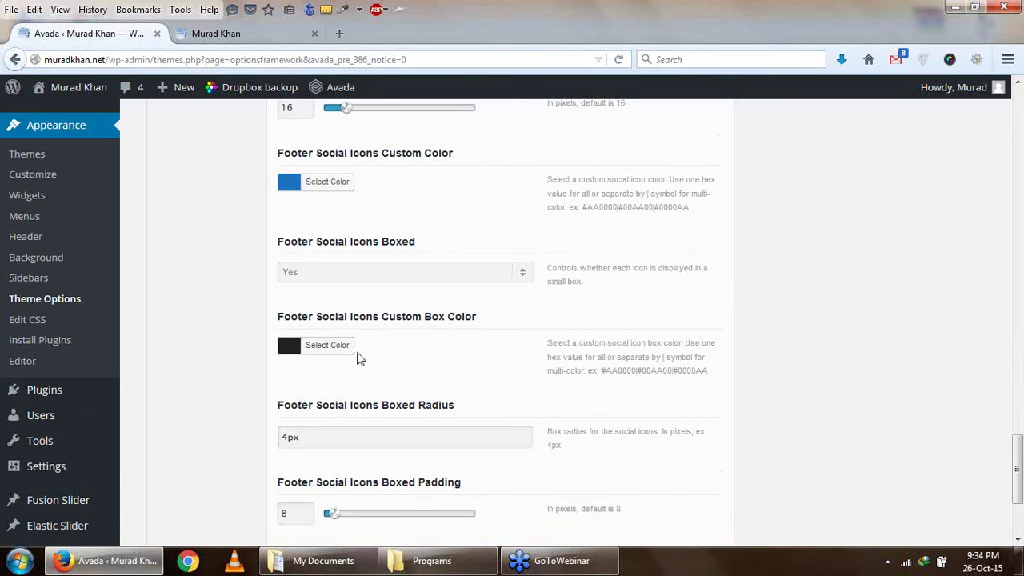
Look over the remaining boxed social icon options of the footer and save all theme option changes
{"action": "scroll", "coordinate": [358, 359], "scroll_direction": "down", "scroll_amount": 2}
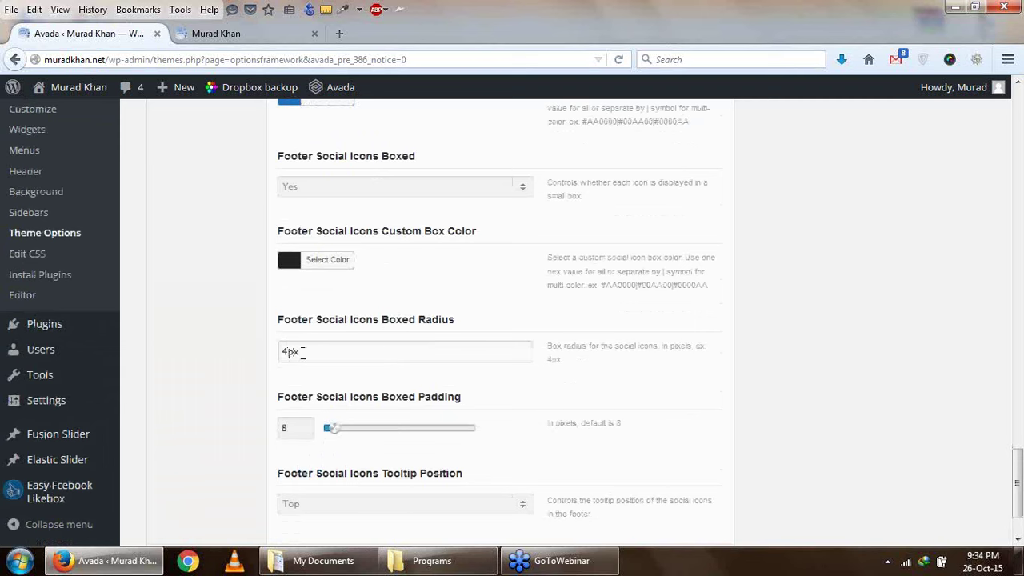
{"action": "left_click_drag", "start_coordinate": [291, 357], "coordinate": [283, 361]}
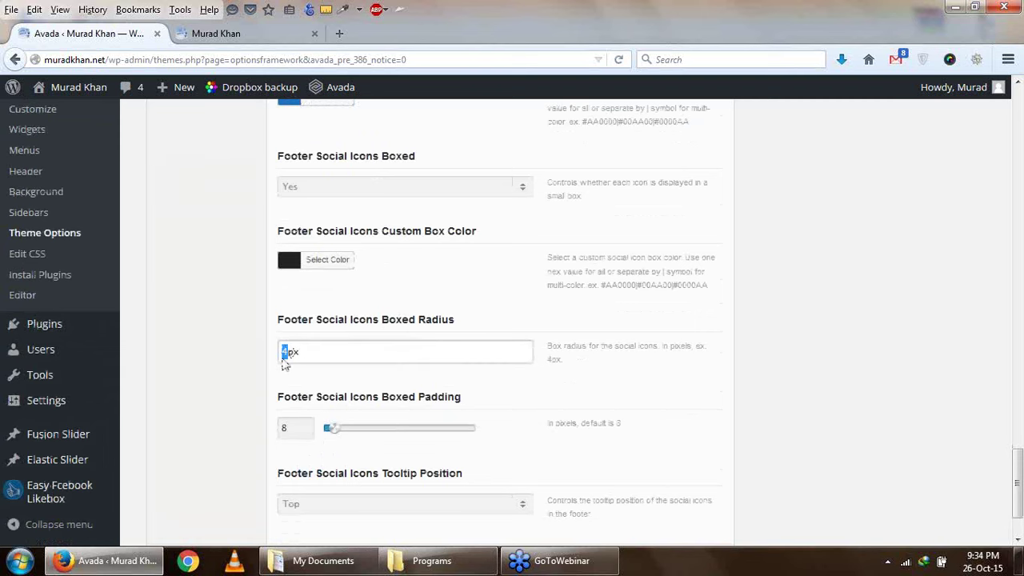
{"action": "scroll", "coordinate": [361, 455], "scroll_direction": "down", "scroll_amount": 2}
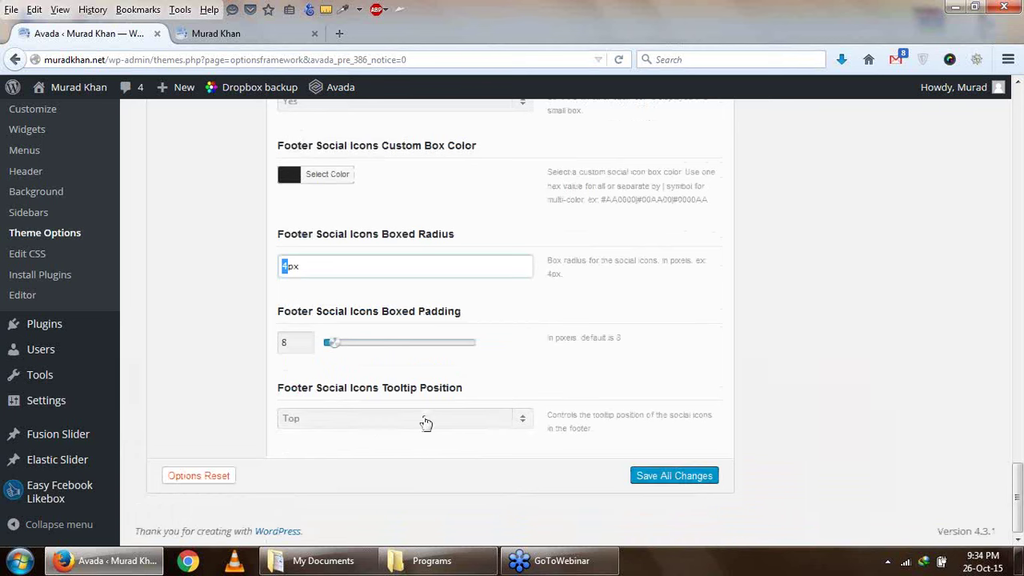
{"action": "left_click", "coordinate": [651, 480]}
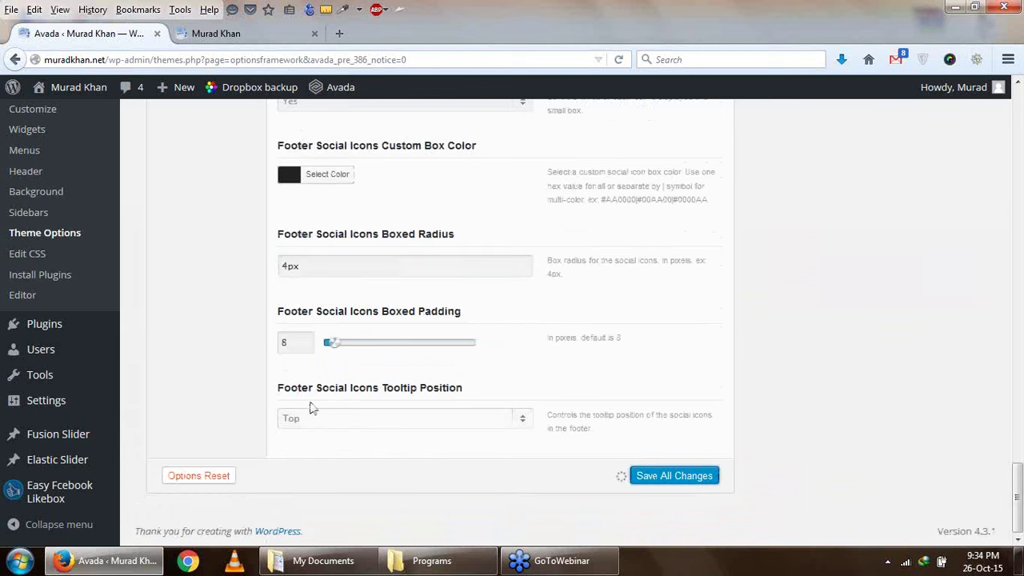
Open the Sidebars section of the Avada theme options
{"action": "scroll", "coordinate": [313, 404], "scroll_direction": "up", "scroll_amount": 15}
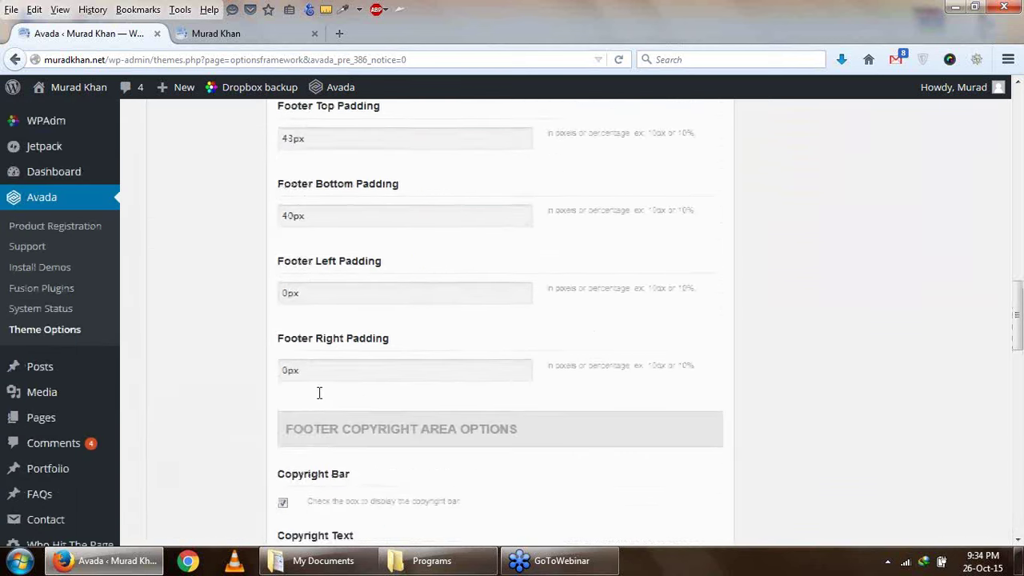
{"action": "scroll", "coordinate": [319, 392], "scroll_direction": "up", "scroll_amount": 10}
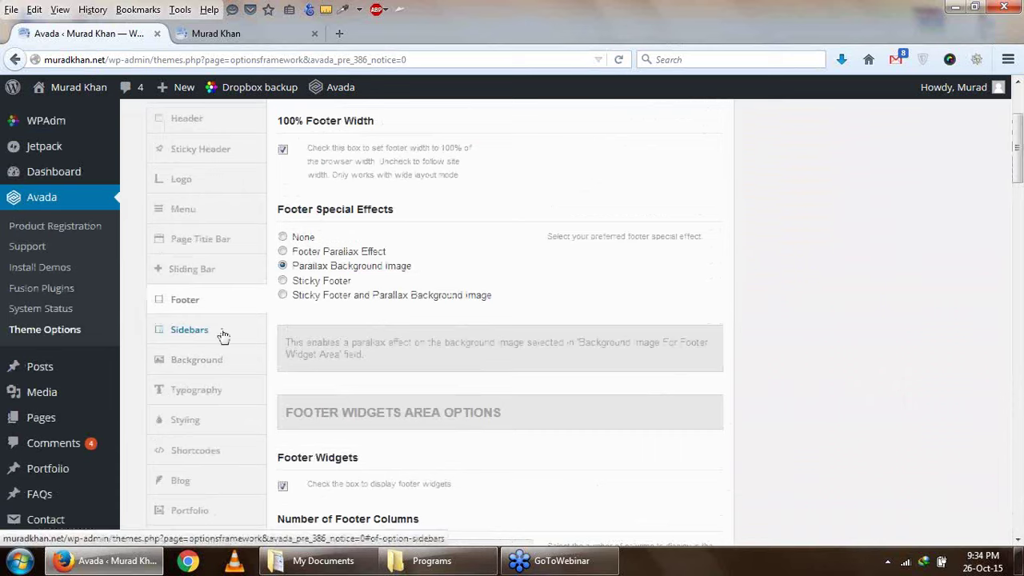
{"action": "left_click", "coordinate": [224, 334]}
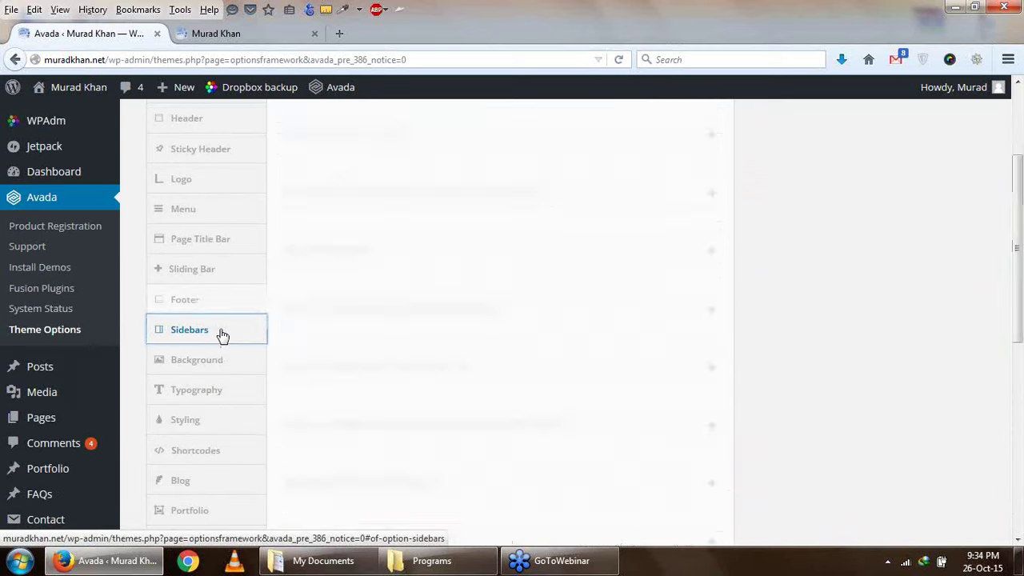
{"action": "scroll", "coordinate": [648, 297], "scroll_direction": "up", "scroll_amount": 3}
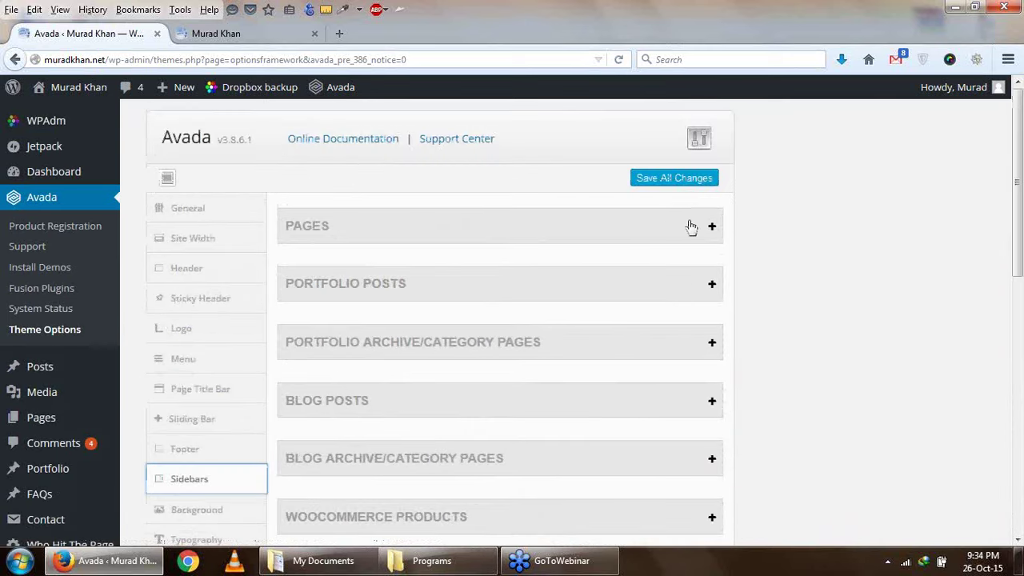
Inspect the live homepage down to its footer, then return to the theme options
{"action": "left_click", "coordinate": [236, 35]}
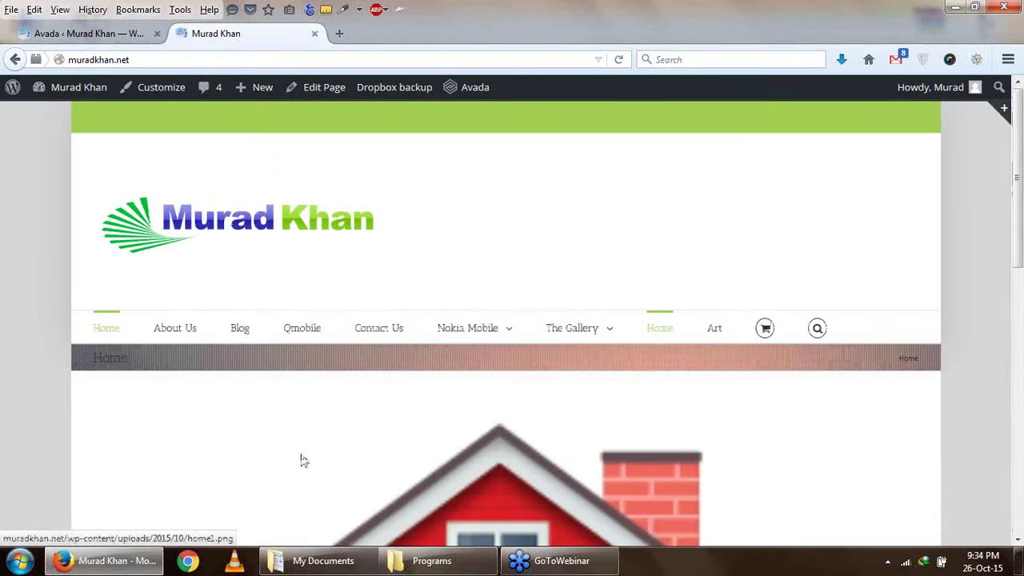
{"action": "scroll", "coordinate": [930, 453], "scroll_direction": "down", "scroll_amount": 3}
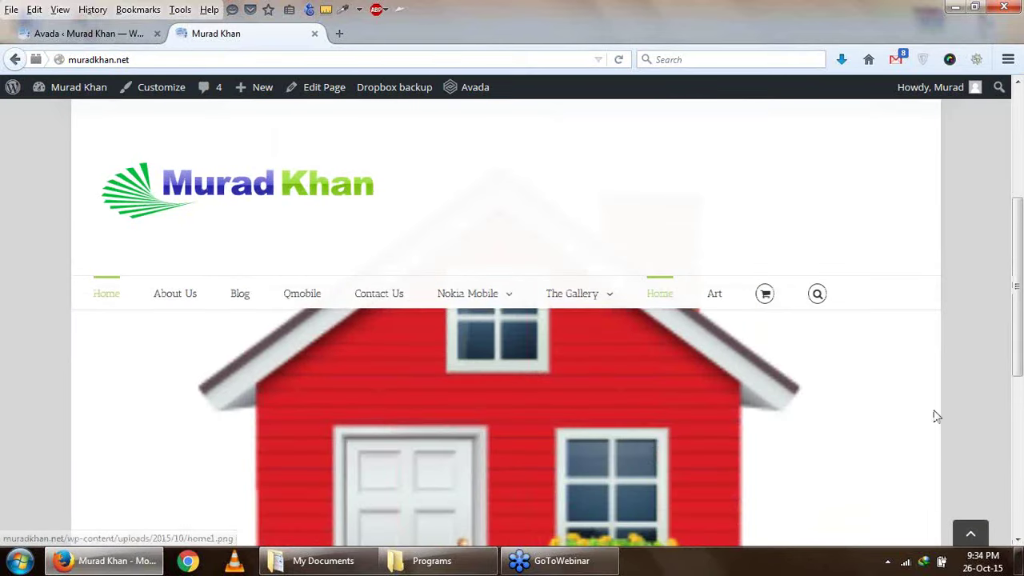
{"action": "scroll", "coordinate": [887, 421], "scroll_direction": "down", "scroll_amount": 5}
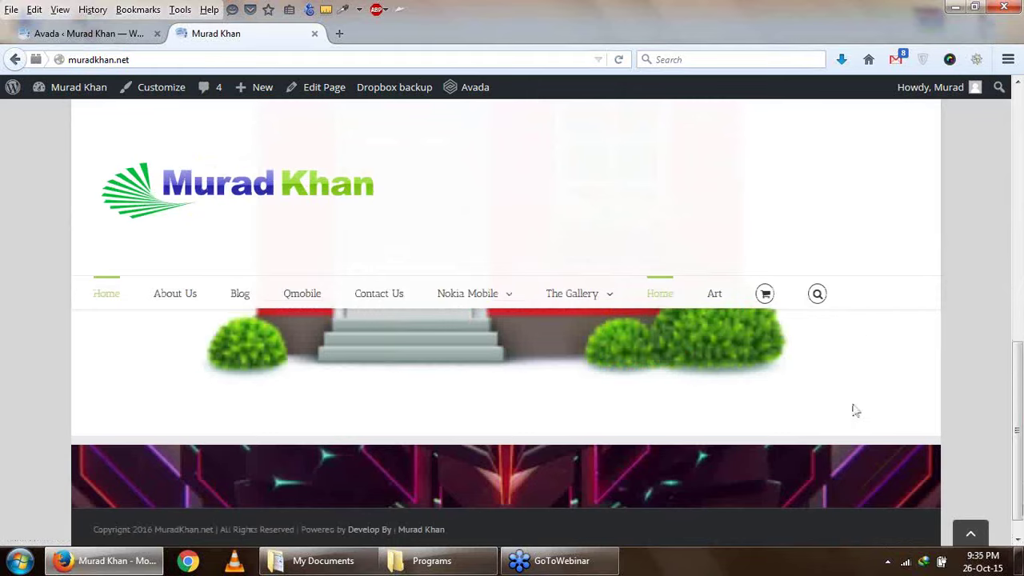
{"action": "scroll", "coordinate": [852, 411], "scroll_direction": "up", "scroll_amount": 3}
{"action": "left_click", "coordinate": [69, 33]}
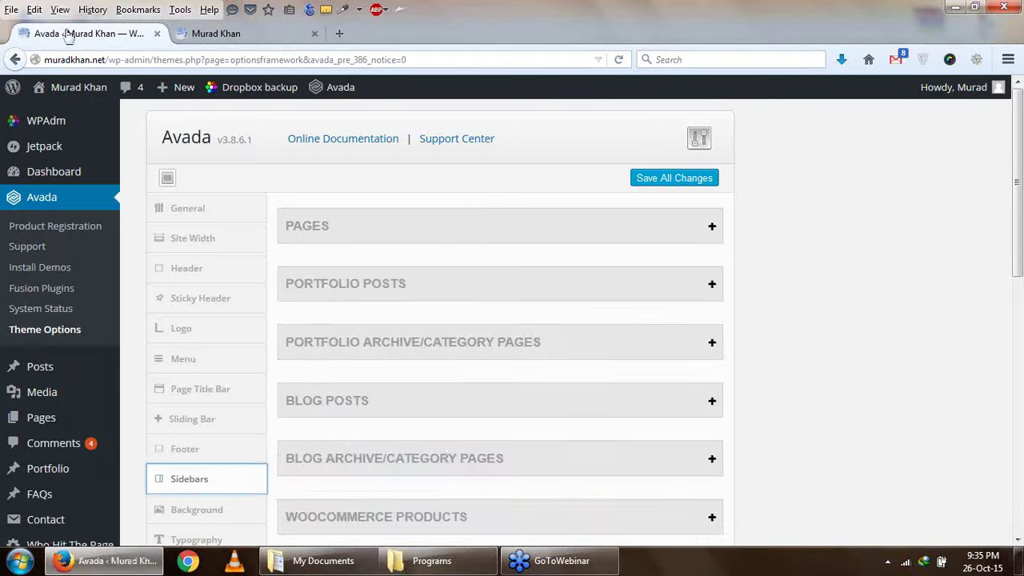
Activate the global sidebar for Pages, save the changes, and reload the live homepage to check the result
{"action": "left_click", "coordinate": [461, 240]}
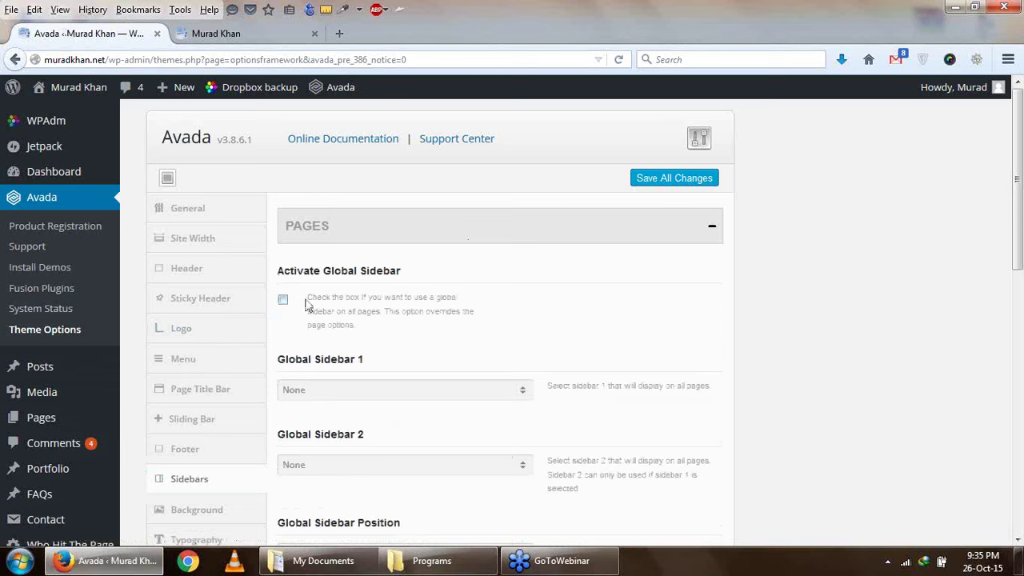
{"action": "left_click", "coordinate": [648, 186]}
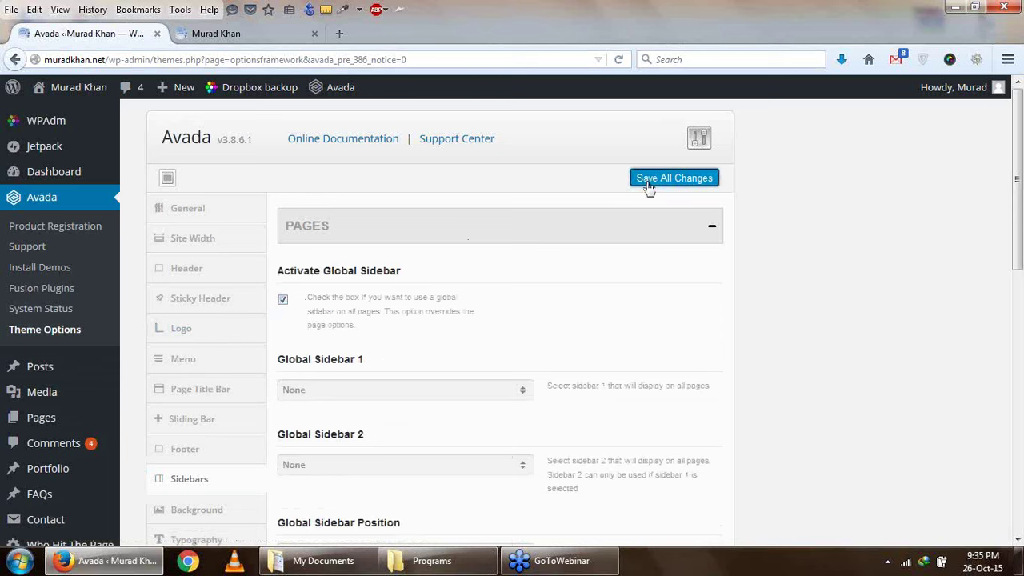
{"action": "left_click", "coordinate": [274, 36]}
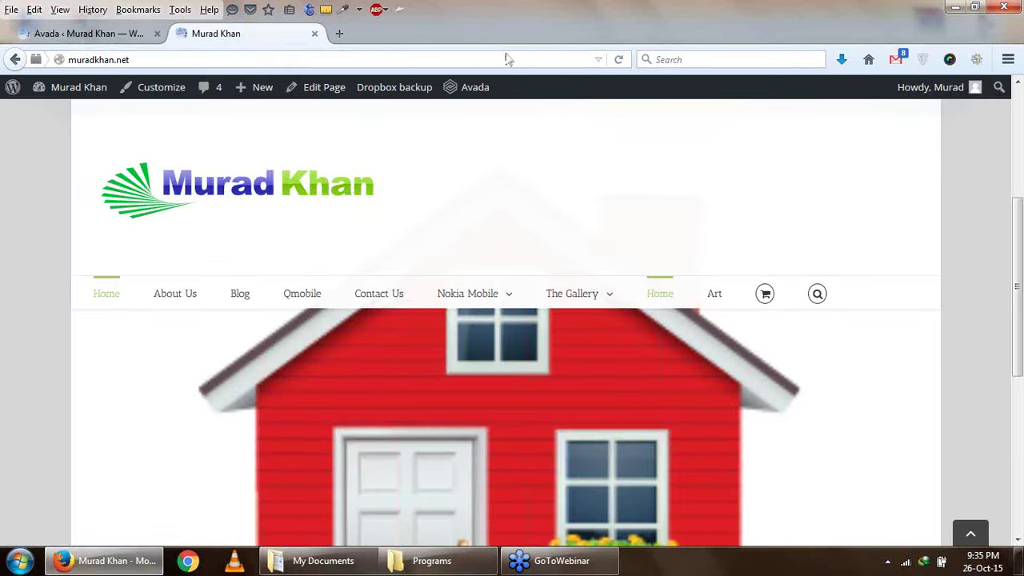
{"action": "left_click", "coordinate": [621, 60]}
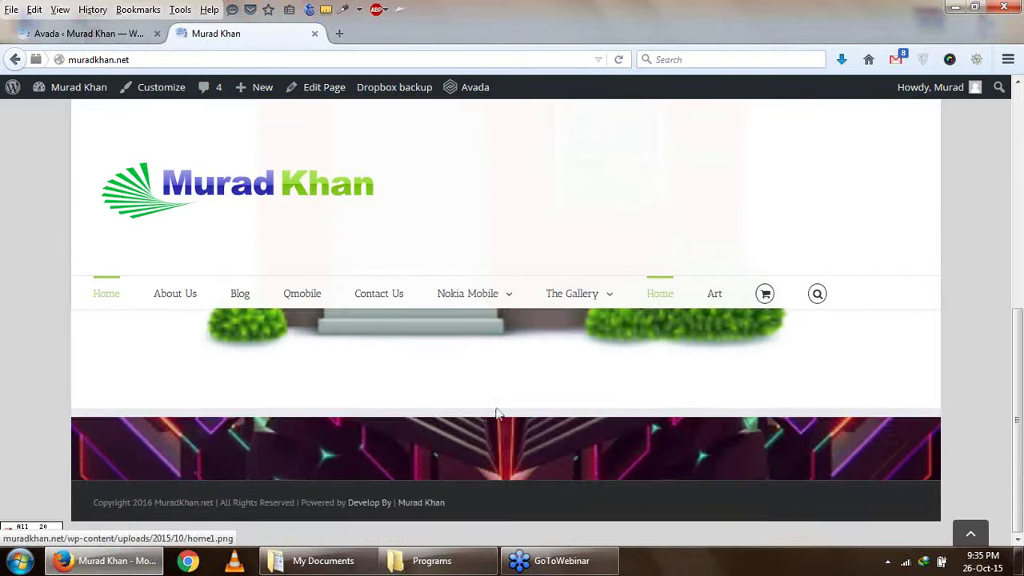
{"action": "key", "text": "ctrl+shift+Tab"}
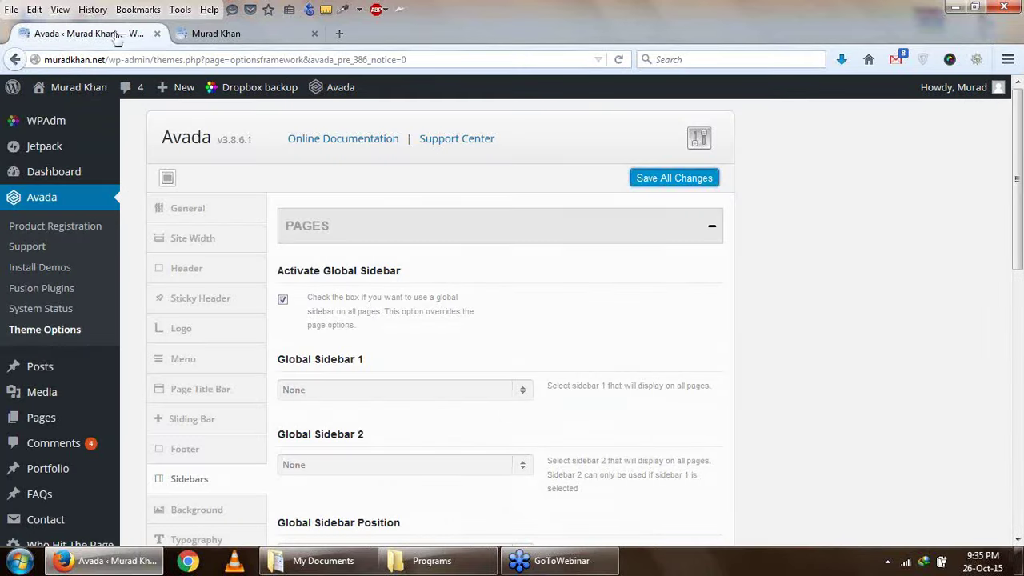
Set Global Sidebar 1 for Pages to Default Sidebar and save the changes
{"action": "left_click", "coordinate": [361, 389]}
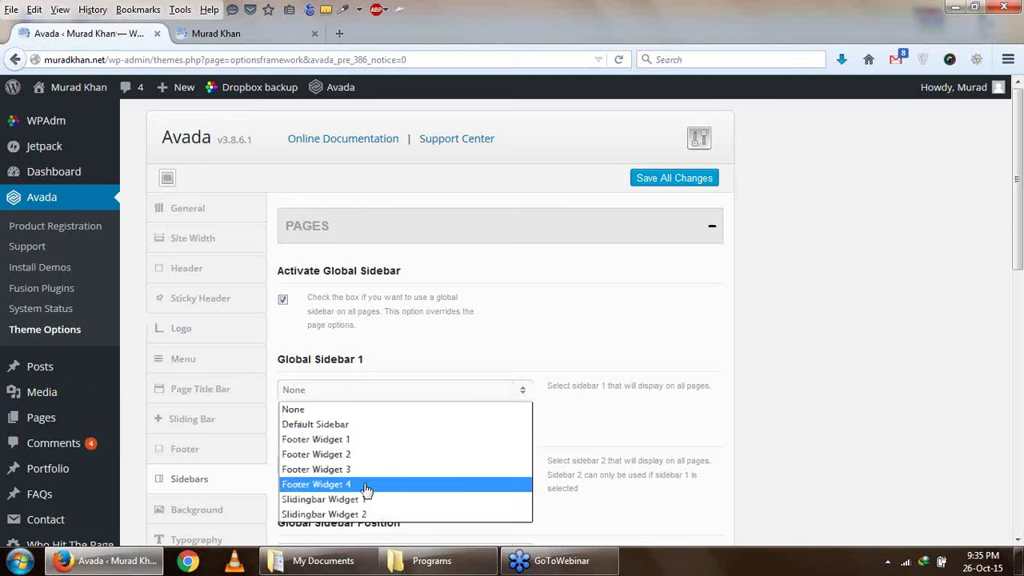
{"action": "left_click", "coordinate": [370, 424]}
{"action": "left_click", "coordinate": [663, 181]}
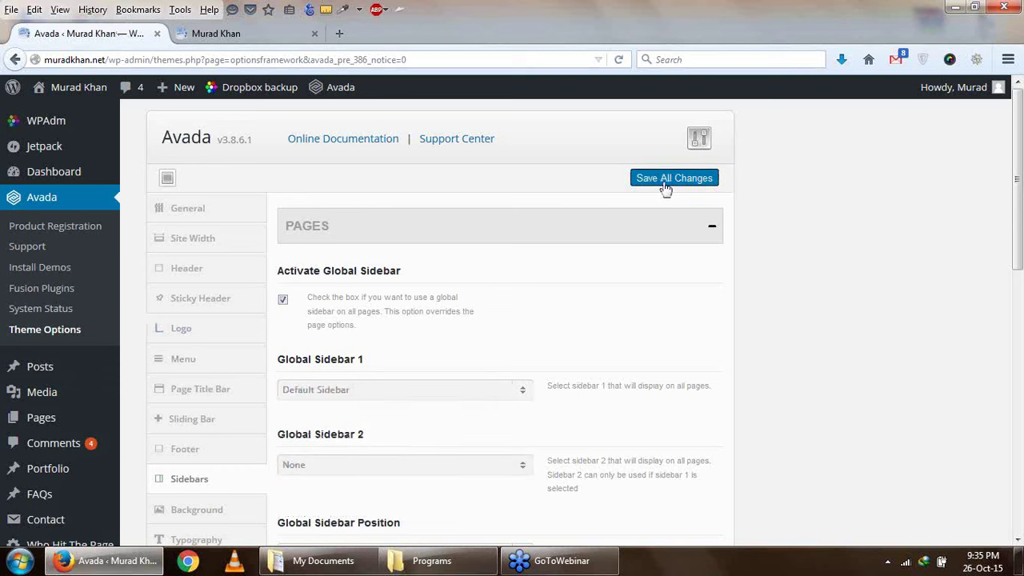
Reload the live homepage and check its sidebar, then return to the theme options
{"action": "key", "text": "ctrl+Tab"}
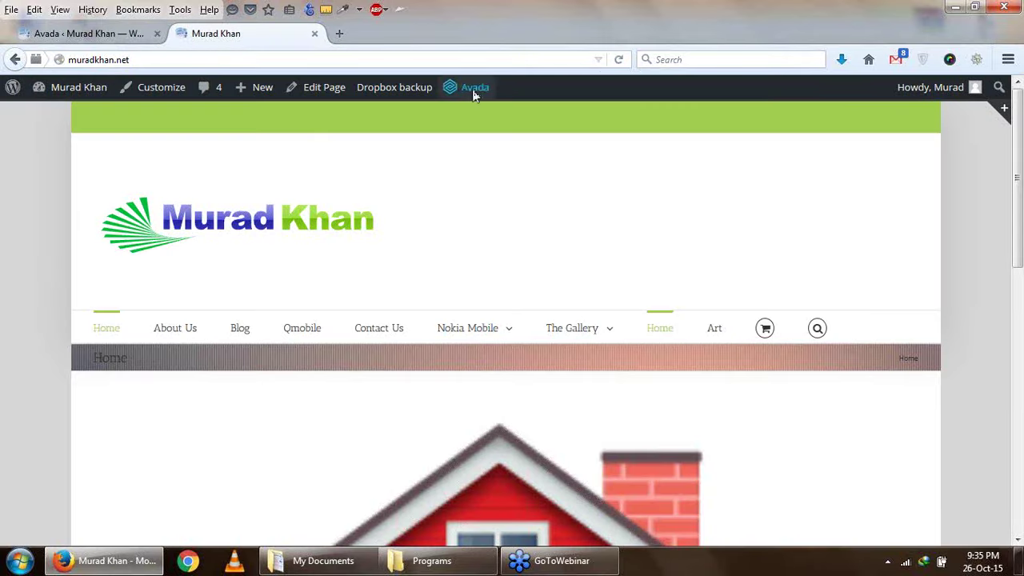
{"action": "left_click", "coordinate": [624, 62]}
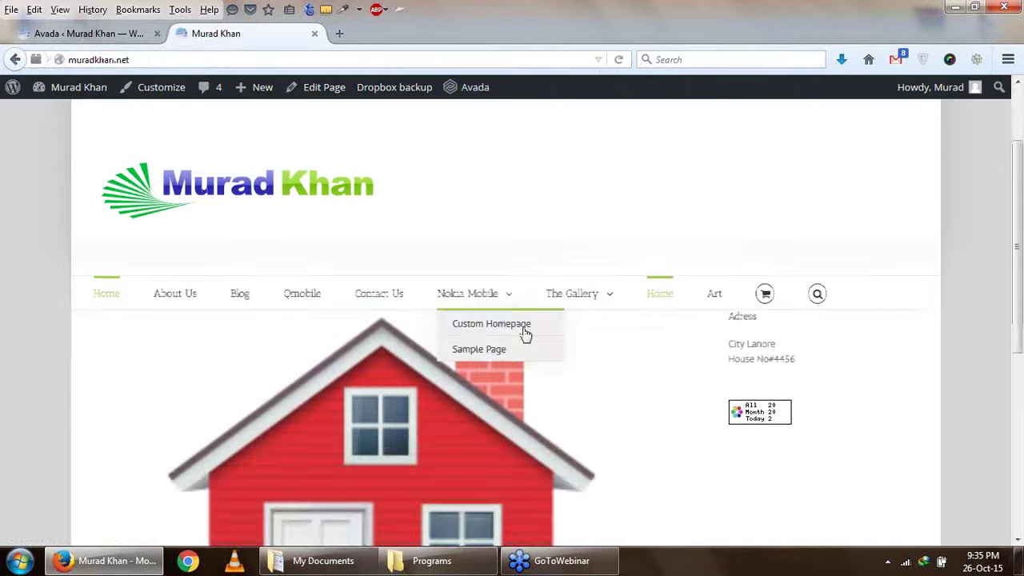
{"action": "key", "text": "ctrl+Tab"}
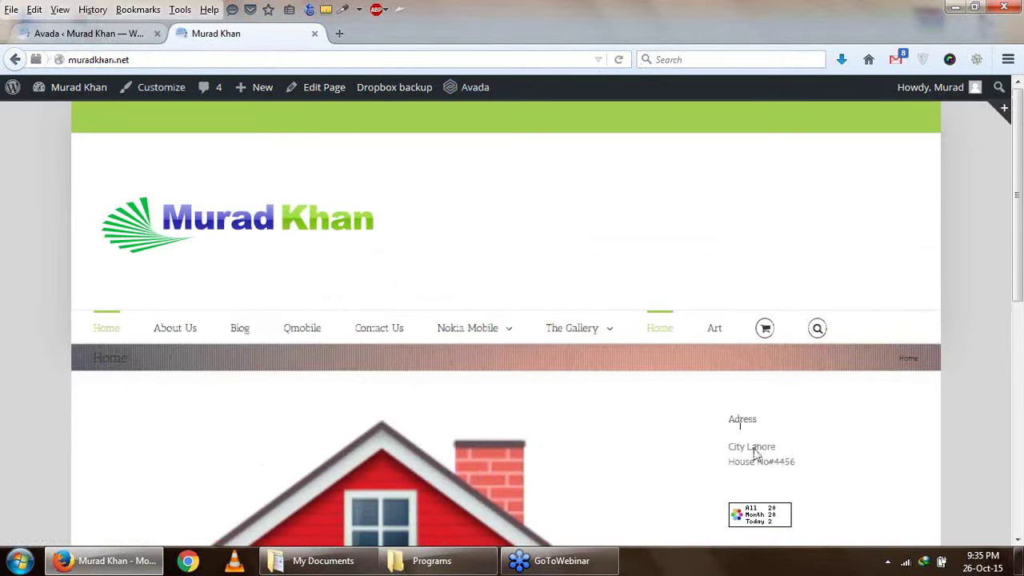
Deactivate the global sidebar for Pages and save the changes
{"action": "left_click", "coordinate": [400, 392]}
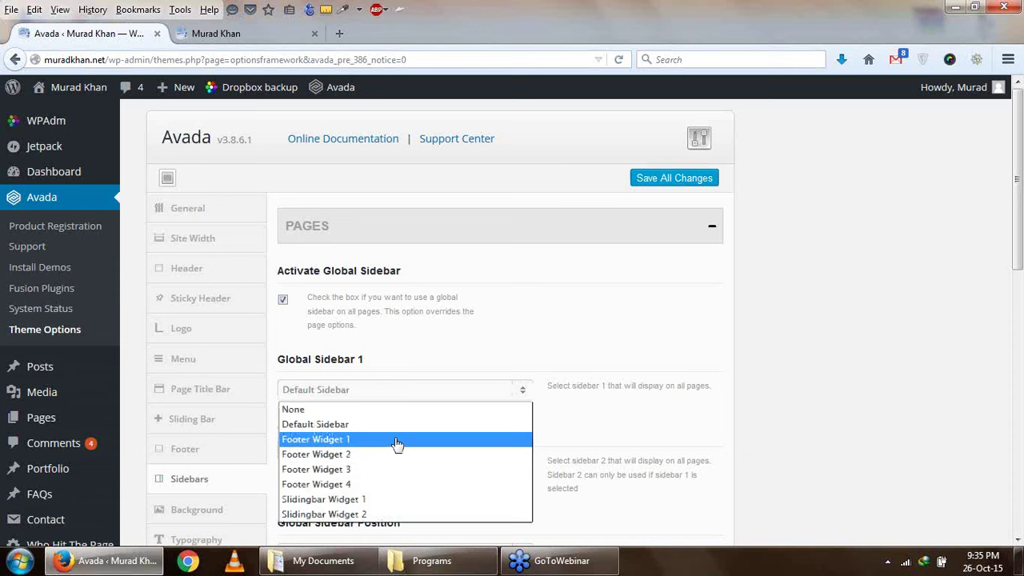
{"action": "left_click", "coordinate": [566, 364]}
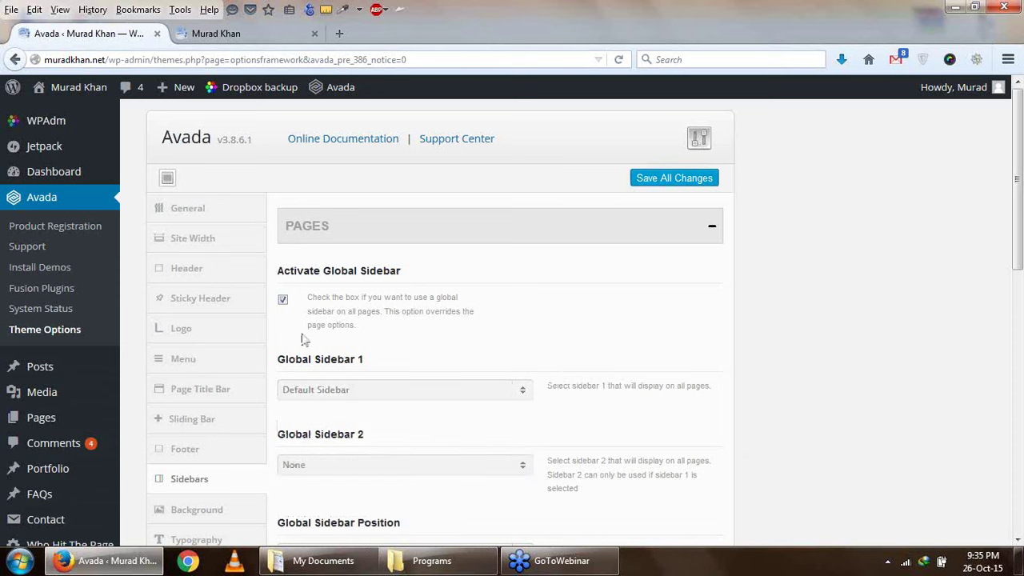
{"action": "left_click", "coordinate": [283, 300]}
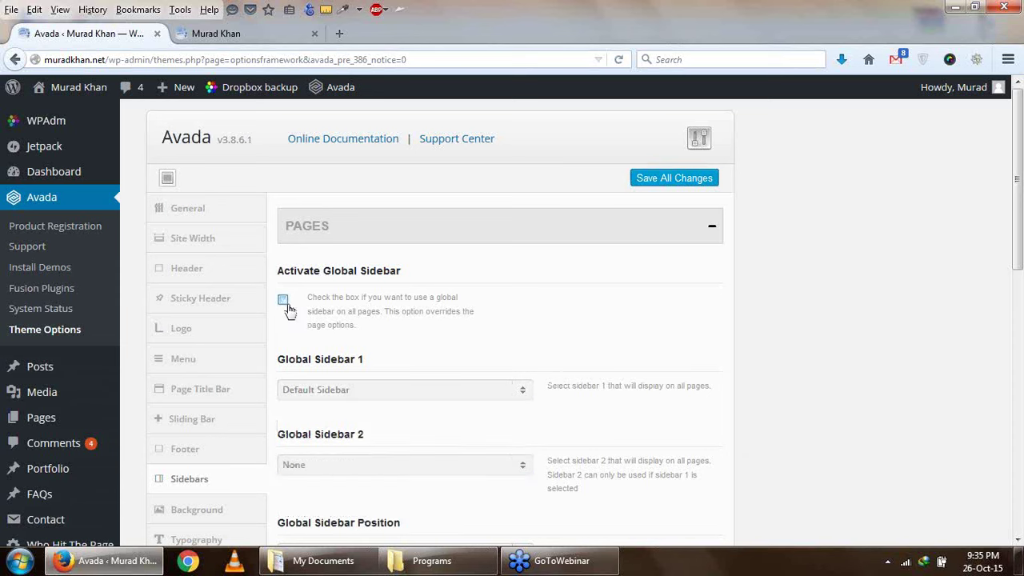
{"action": "left_click", "coordinate": [669, 181]}
Reload the live homepage with the global sidebar deactivated, then go back to the theme options
{"action": "left_click", "coordinate": [229, 40]}
{"action": "left_click", "coordinate": [618, 59]}
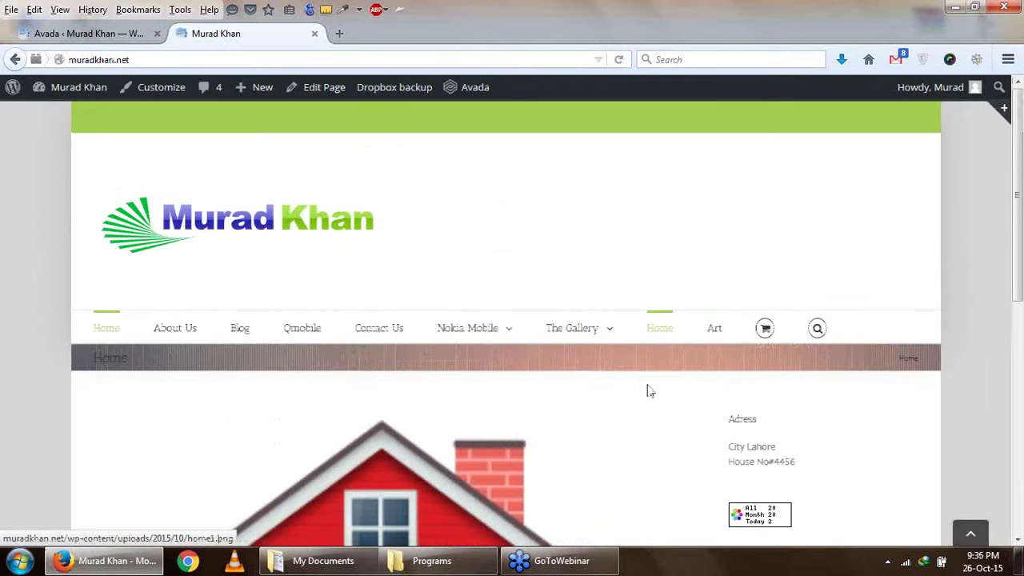
{"action": "left_click", "coordinate": [618, 59]}
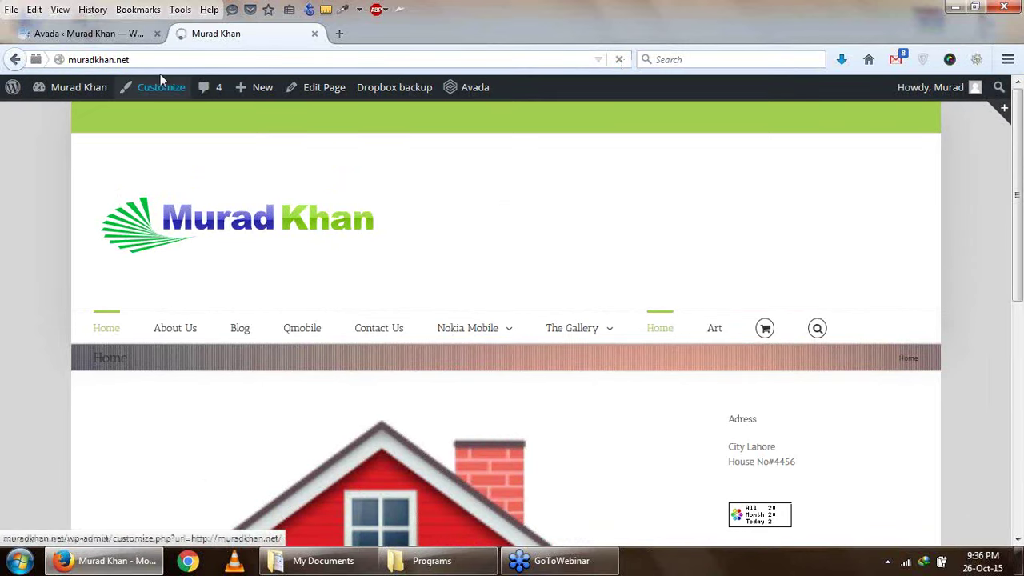
{"action": "left_click", "coordinate": [116, 36]}
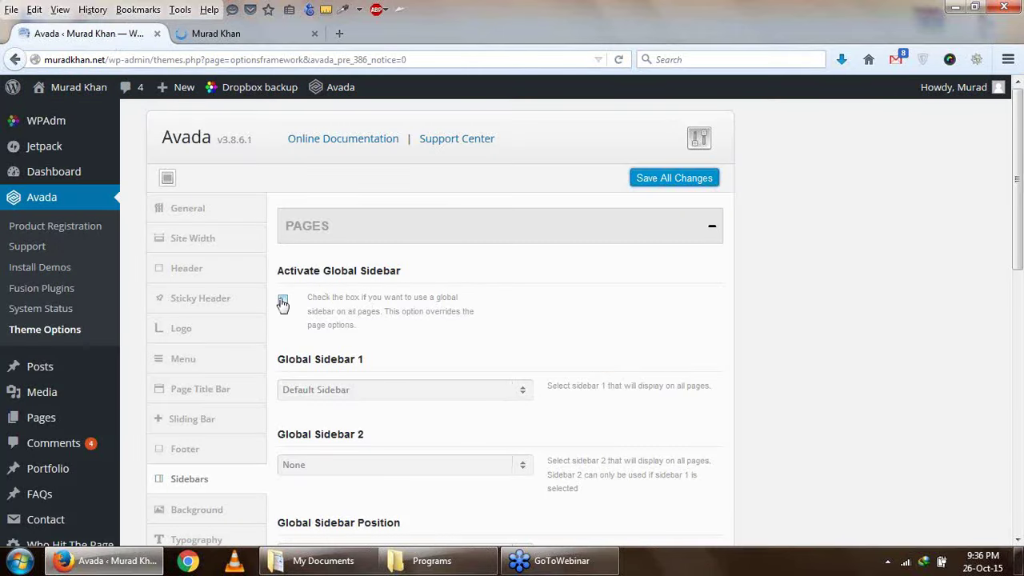
Examine the sidebar options for Portfolio Posts and Portfolio Archive/Category Pages by expanding both groups
{"action": "scroll", "coordinate": [475, 377], "scroll_direction": "down", "scroll_amount": 3}
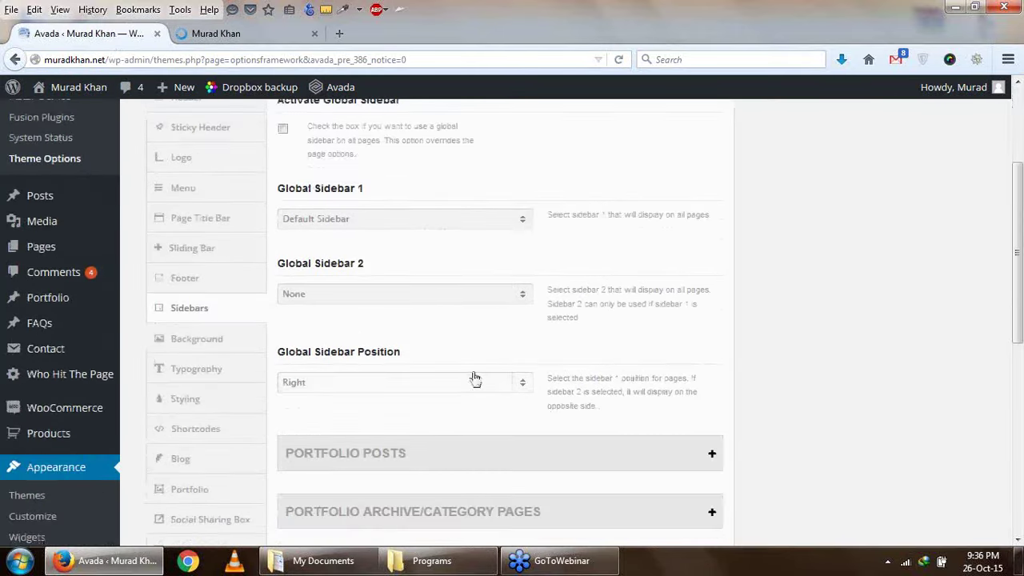
{"action": "left_click", "coordinate": [432, 468]}
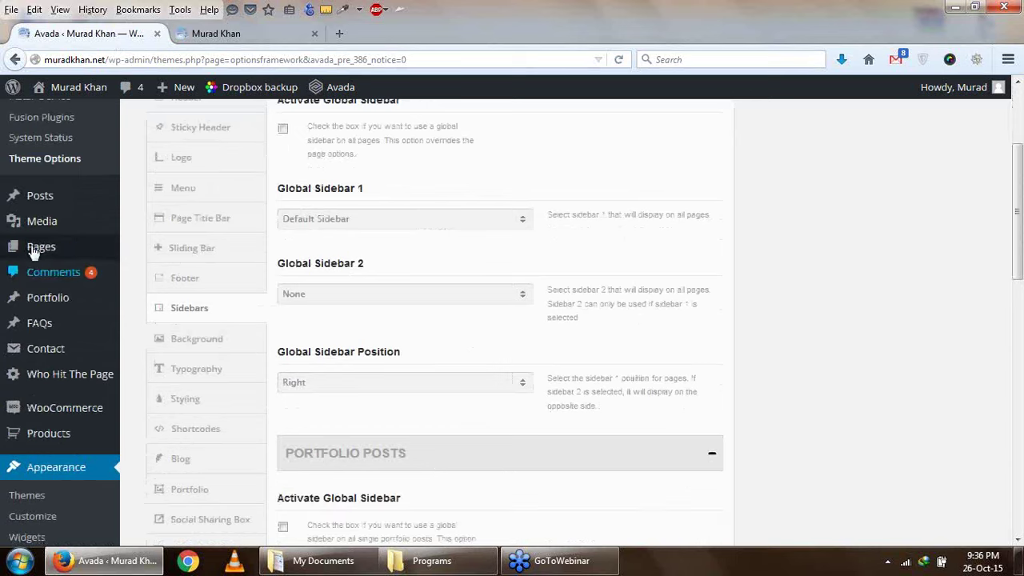
{"action": "scroll", "coordinate": [56, 368], "scroll_direction": "up", "scroll_amount": 3}
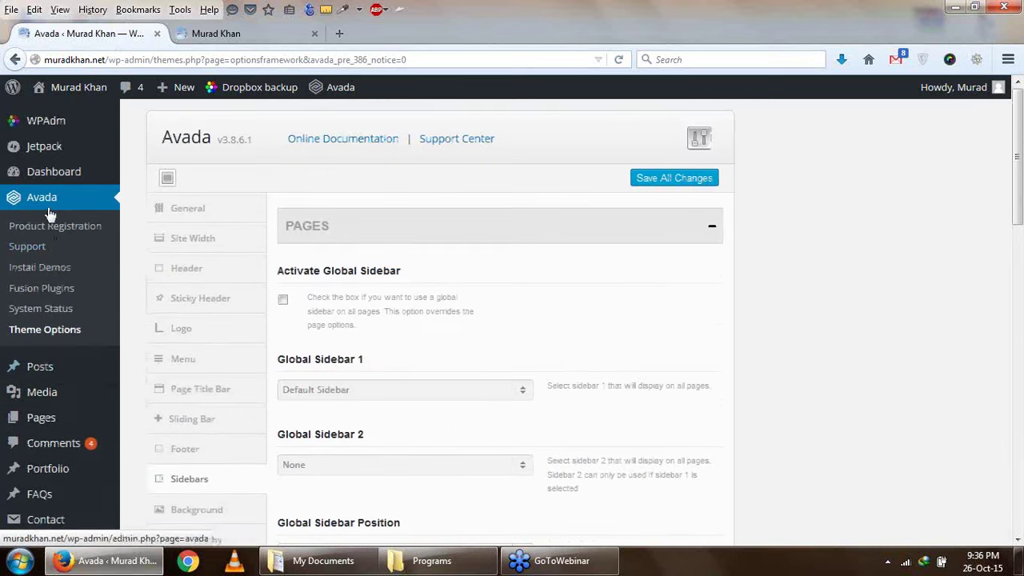
{"action": "scroll", "coordinate": [56, 376], "scroll_direction": "down", "scroll_amount": 2}
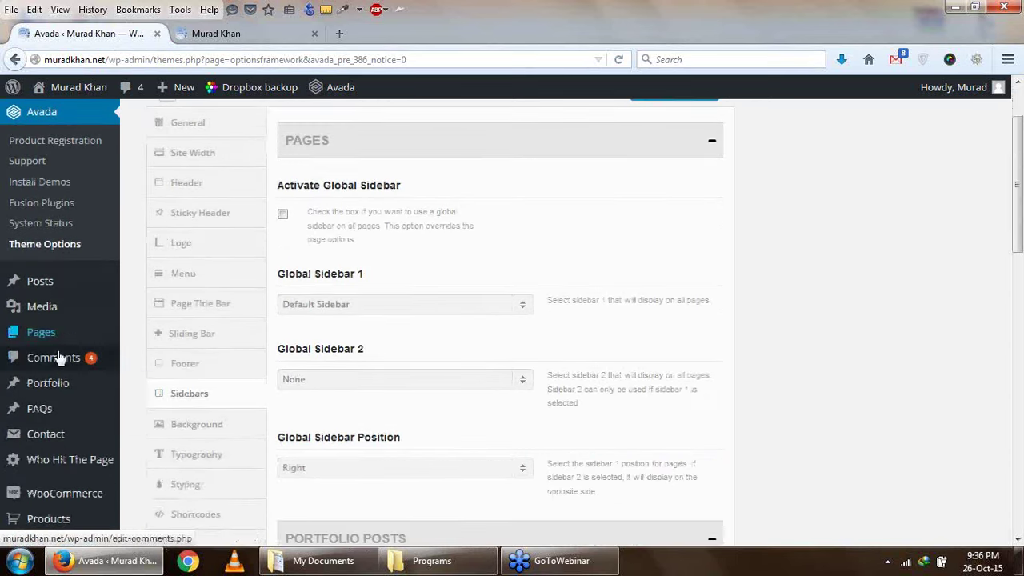
{"action": "mouse_move", "coordinate": [58, 392]}
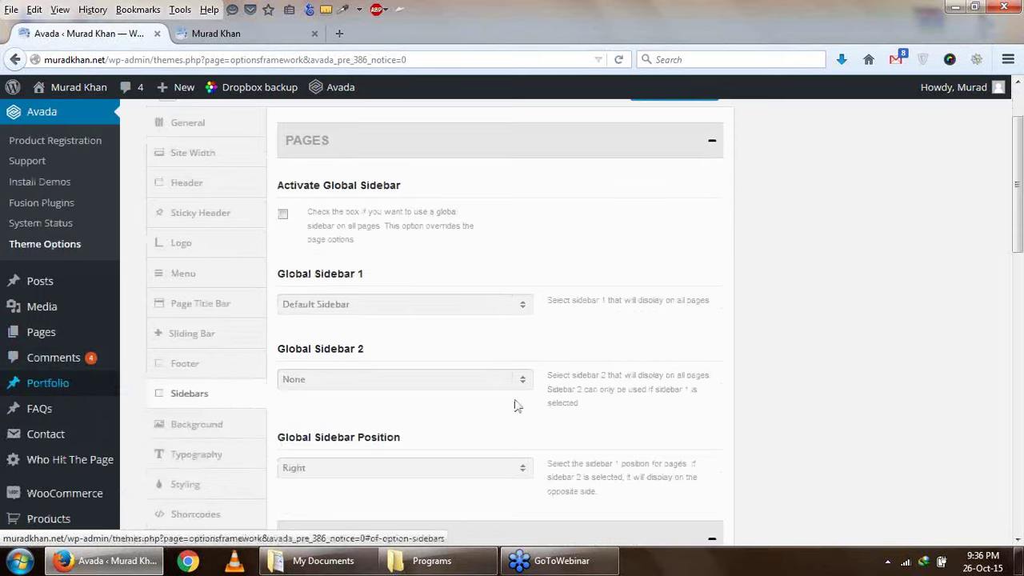
{"action": "scroll", "coordinate": [517, 405], "scroll_direction": "down", "scroll_amount": 2}
{"action": "scroll", "coordinate": [529, 286], "scroll_direction": "down", "scroll_amount": 10}
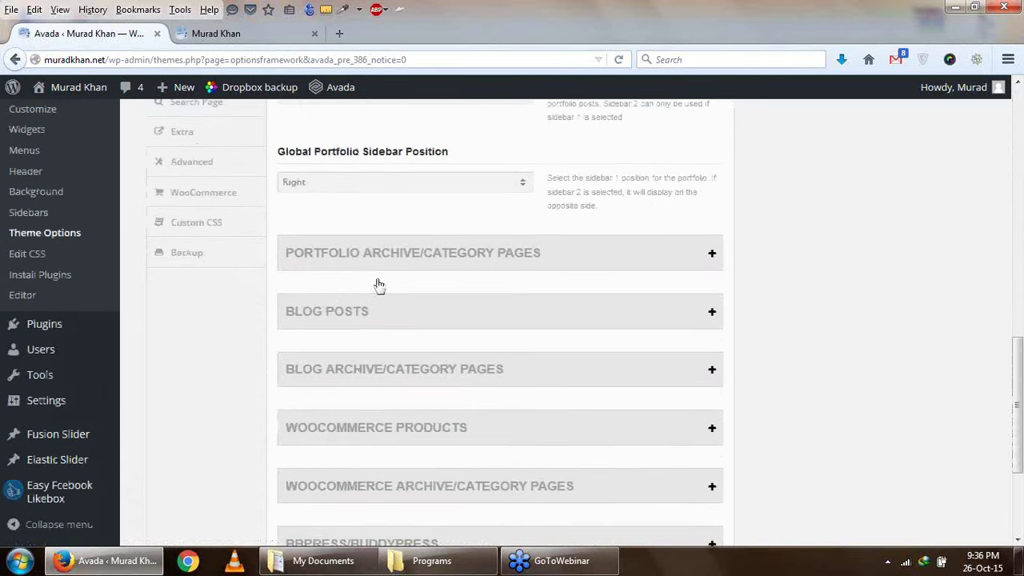
{"action": "left_click", "coordinate": [420, 265]}
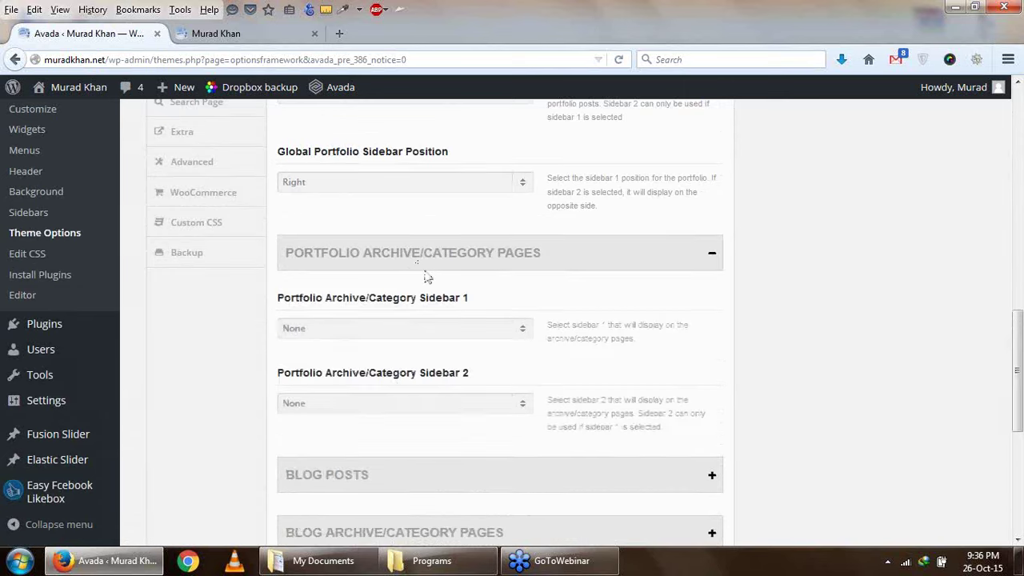
Look over the remaining sidebar option groups, from Blog Posts to Search Page
{"action": "scroll", "coordinate": [391, 381], "scroll_direction": "down", "scroll_amount": 2}
{"action": "scroll", "coordinate": [450, 315], "scroll_direction": "down", "scroll_amount": 4}
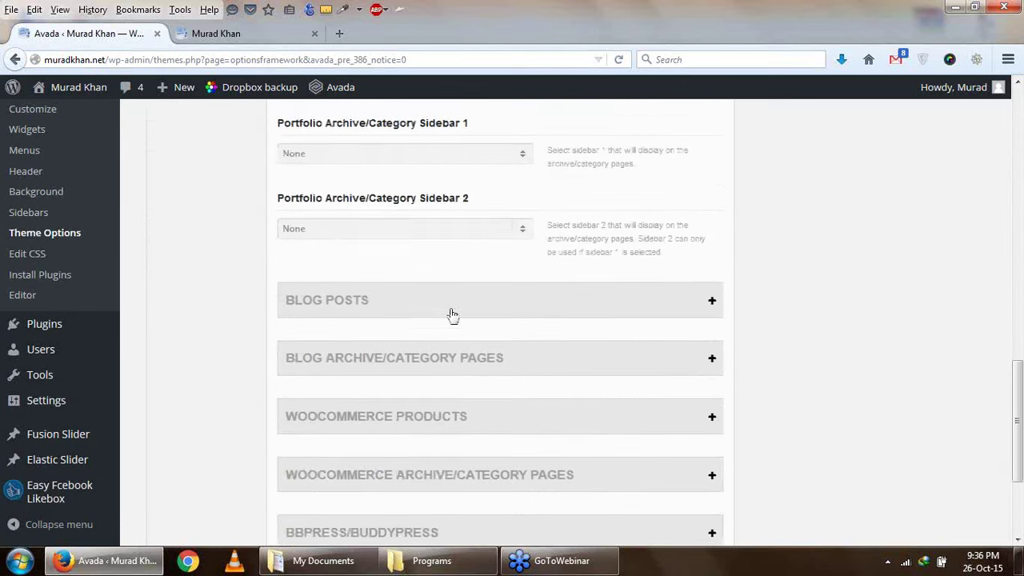
{"action": "scroll", "coordinate": [451, 339], "scroll_direction": "down", "scroll_amount": 2}
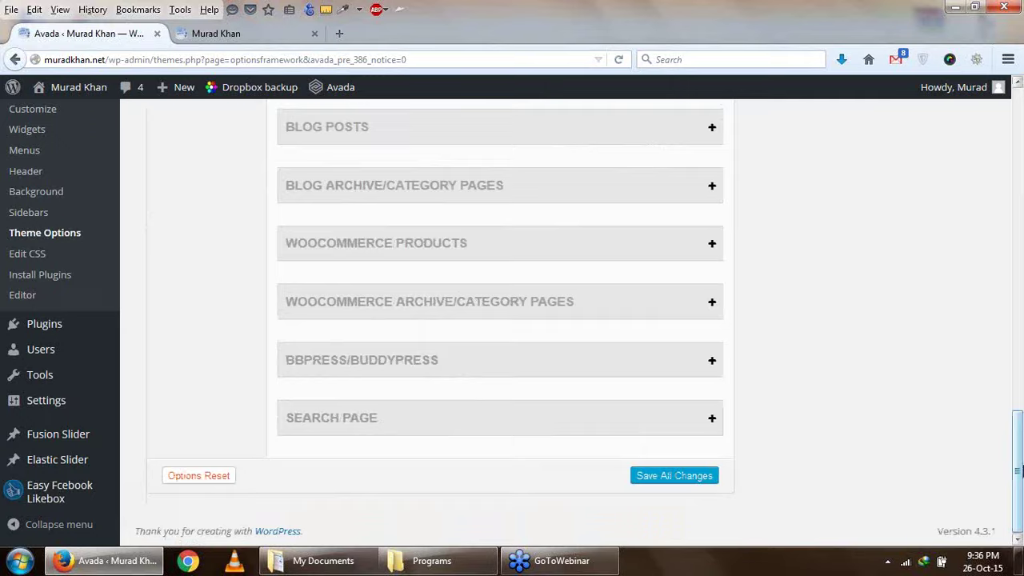
{"action": "left_click_drag", "start_coordinate": [1017, 460], "coordinate": [1019, 494]}
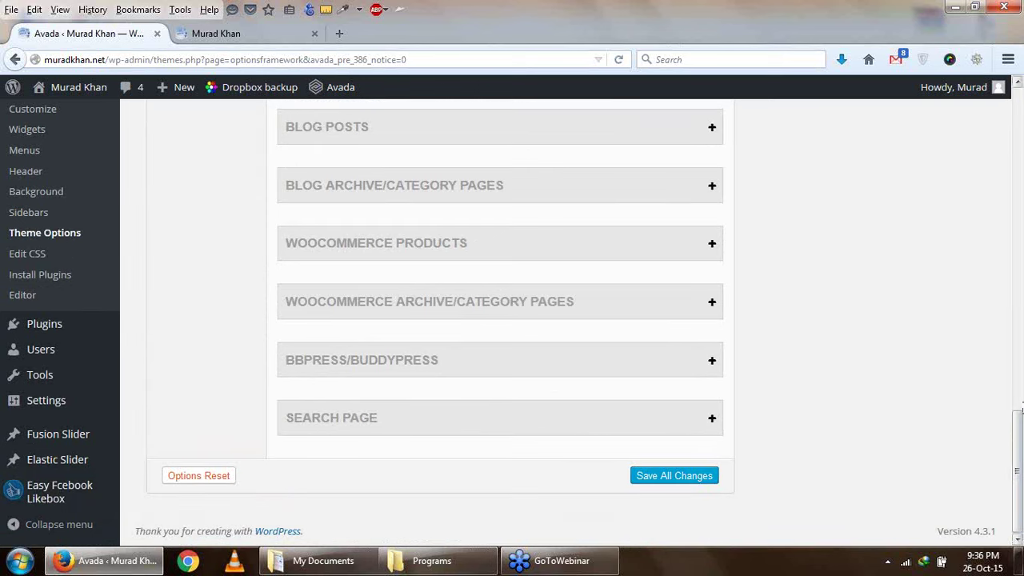
{"action": "scroll", "coordinate": [328, 428], "scroll_direction": "up", "scroll_amount": 20}
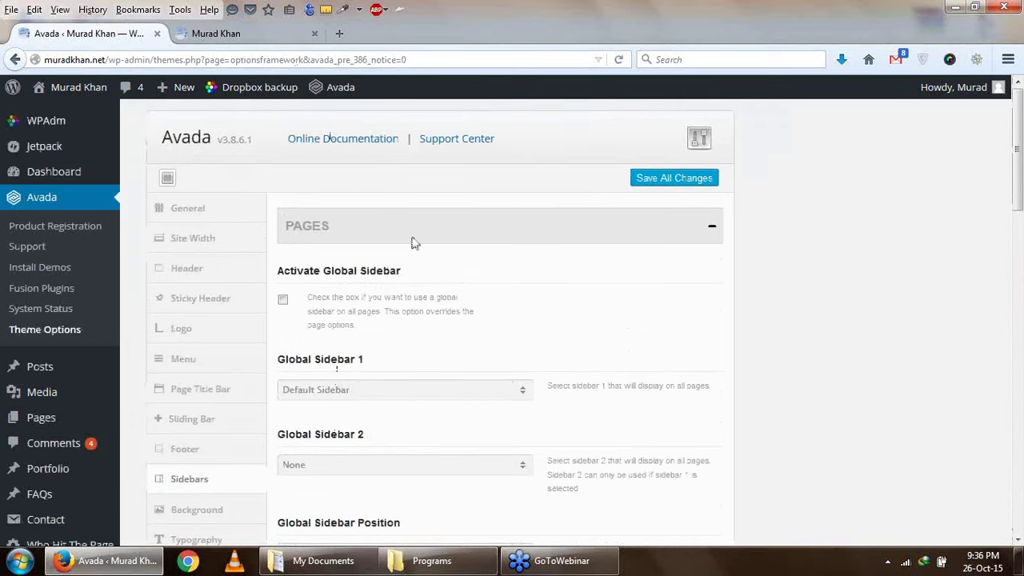
Reload the live homepage and check the Pages global sidebar settings while it loads
{"action": "left_click", "coordinate": [242, 38]}
{"action": "scroll", "coordinate": [240, 240], "scroll_direction": "down", "scroll_amount": 1}
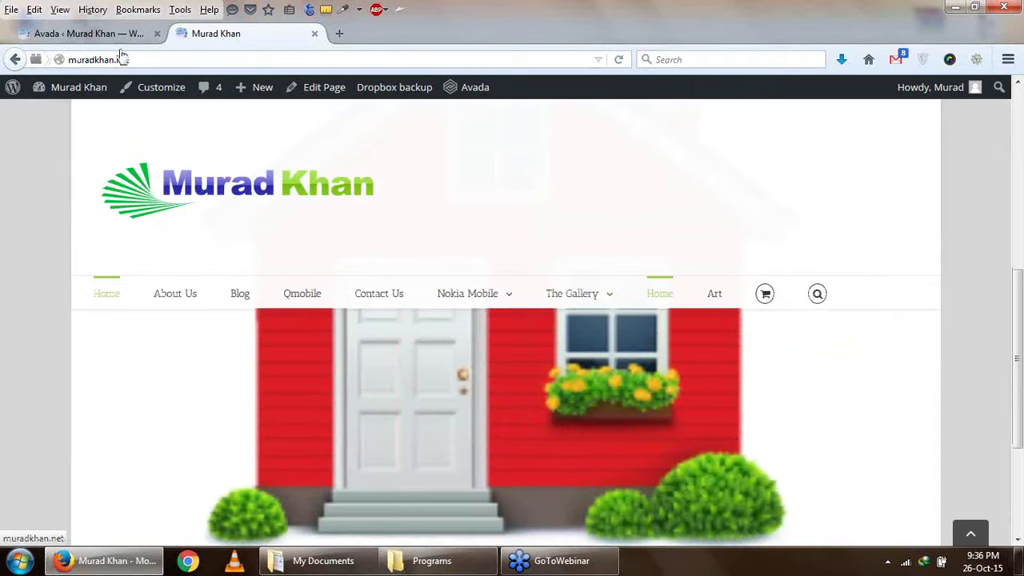
{"action": "key", "text": "ctrl+Tab"}
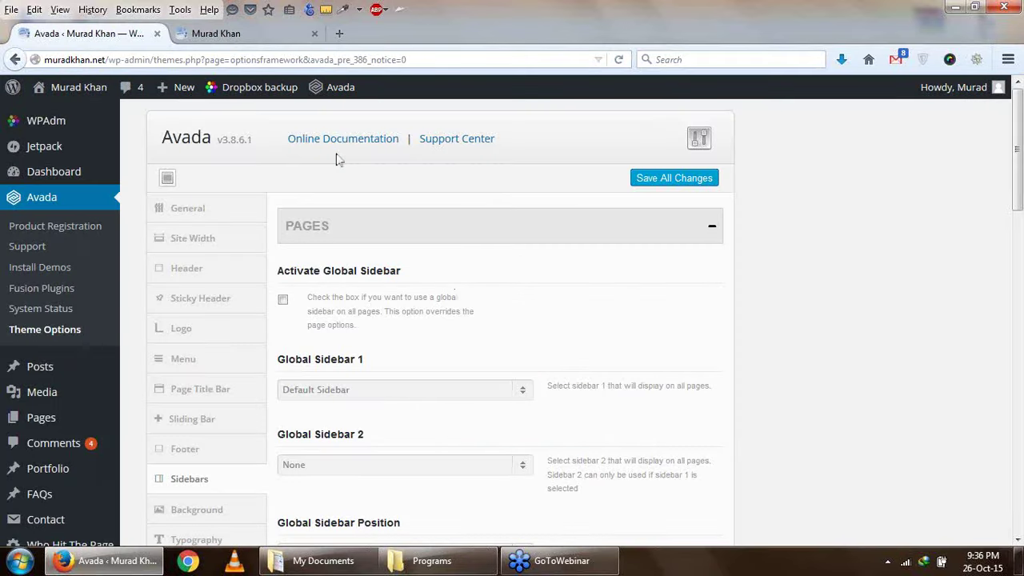
{"action": "key", "text": "ctrl+Tab"}
{"action": "left_click", "coordinate": [619, 60]}
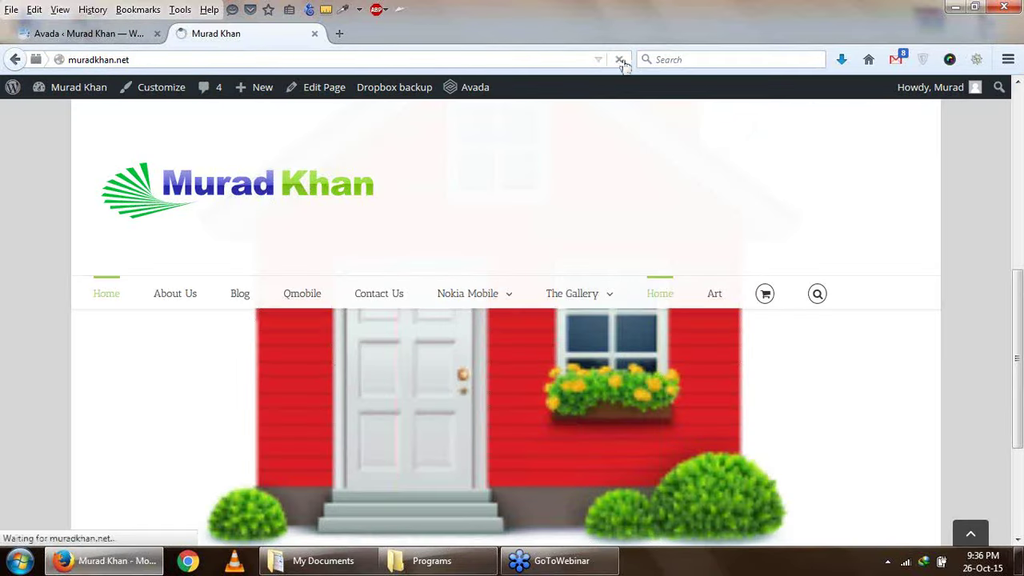
{"action": "left_click", "coordinate": [88, 33]}
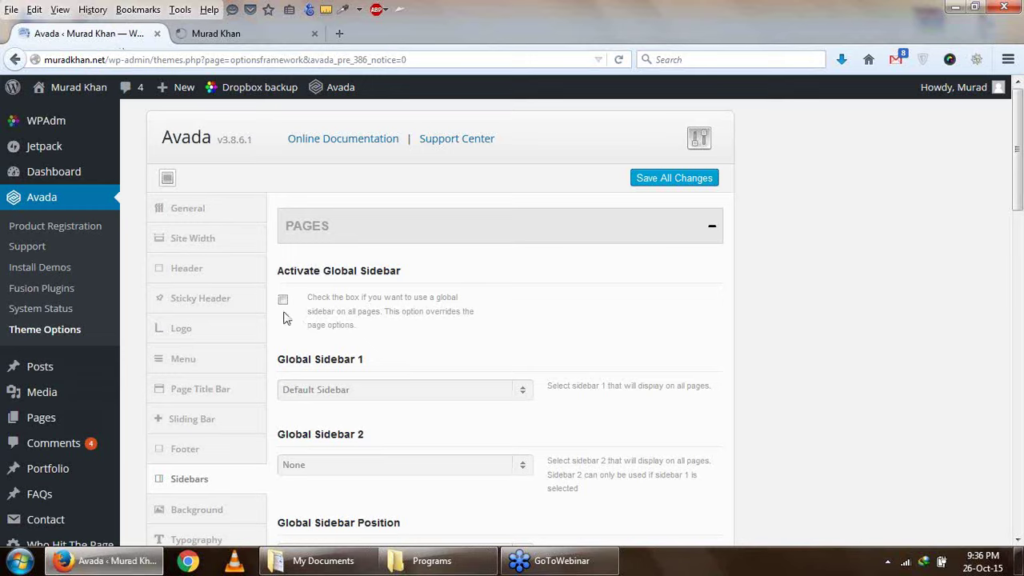
{"action": "left_click", "coordinate": [218, 33]}
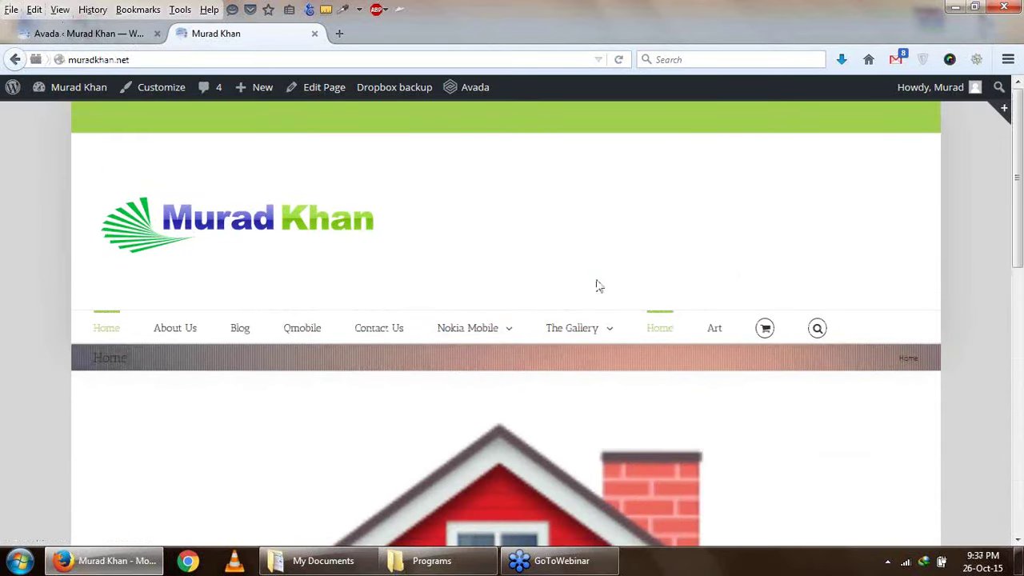
Examine the reloaded homepage from its header down to the footer
{"action": "scroll", "coordinate": [596, 286], "scroll_direction": "down", "scroll_amount": 1}
{"action": "scroll", "coordinate": [420, 370], "scroll_direction": "down", "scroll_amount": 4}
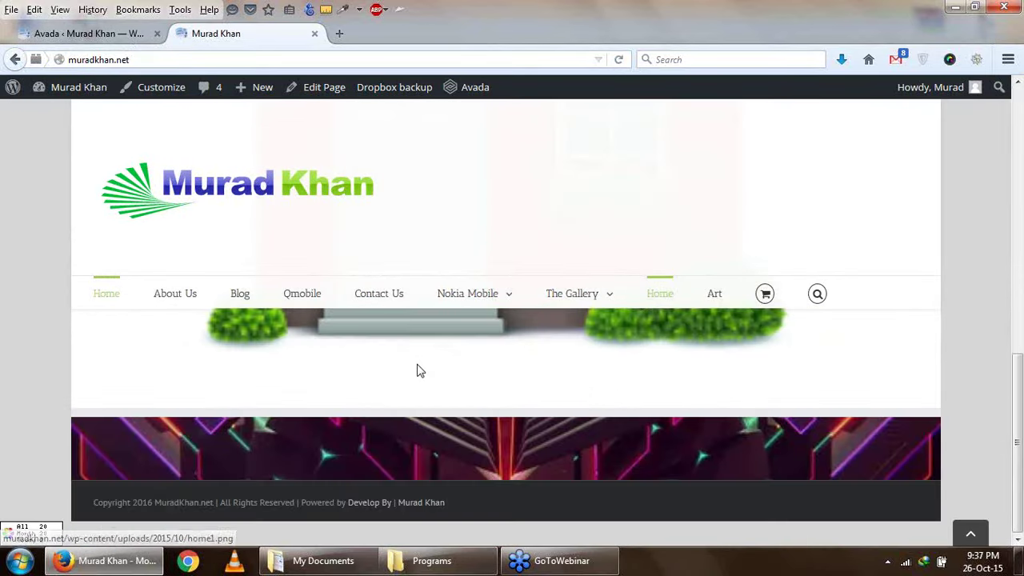
{"action": "scroll", "coordinate": [419, 370], "scroll_direction": "up", "scroll_amount": 5}
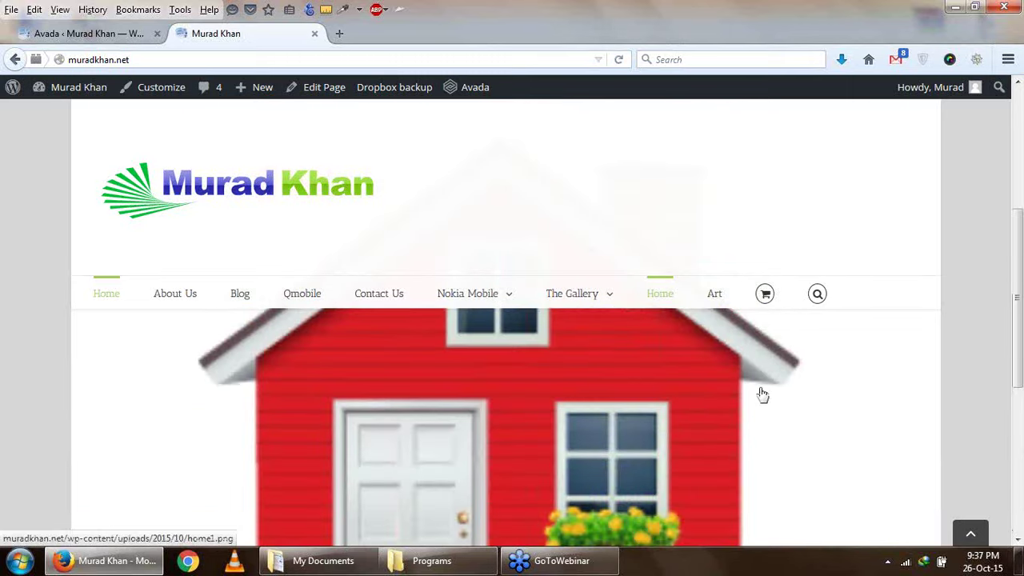
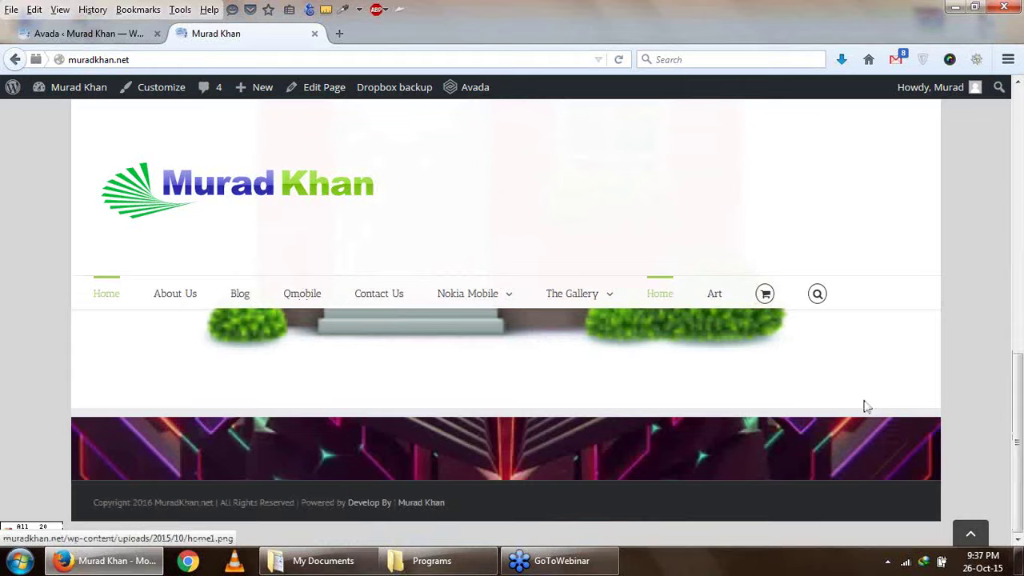
{"action": "scroll", "coordinate": [3, 427], "scroll_direction": "down", "scroll_amount": 4}
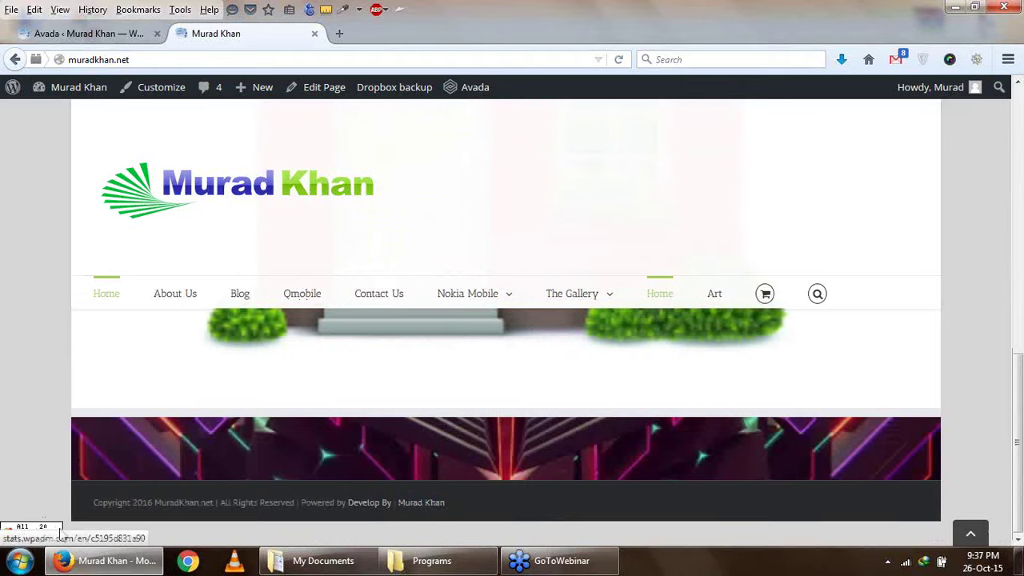
{"action": "scroll", "coordinate": [46, 455], "scroll_direction": "up", "scroll_amount": 5}
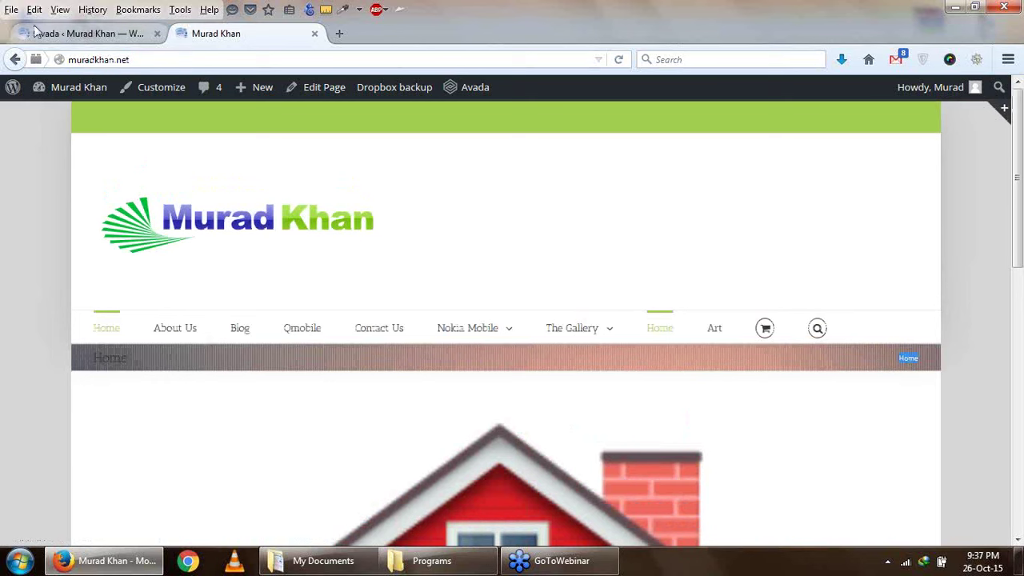
Return to the theme options, skim the sidebar settings and open the Background options
{"action": "left_click", "coordinate": [60, 33]}
{"action": "scroll", "coordinate": [484, 343], "scroll_direction": "down", "scroll_amount": 10}
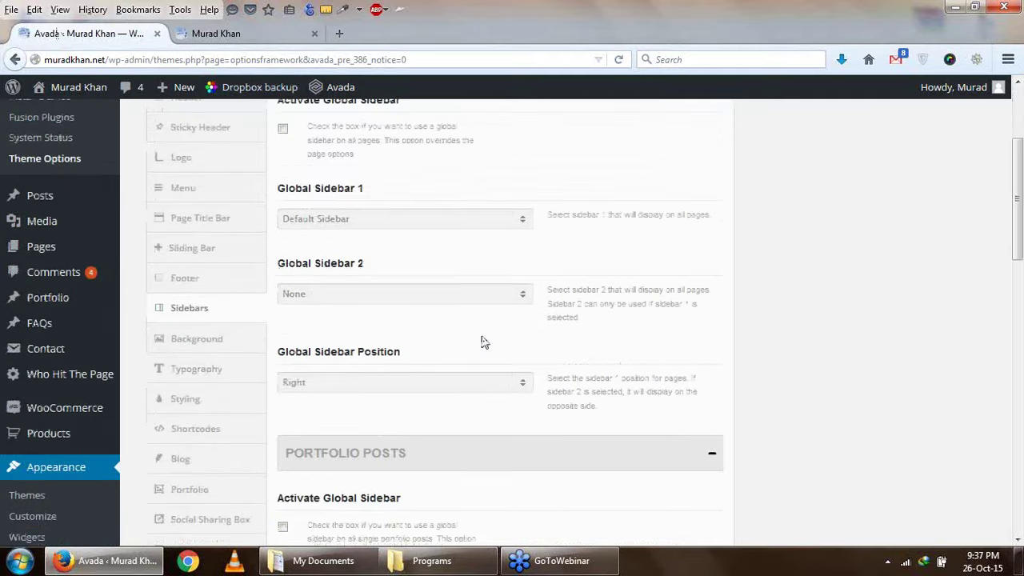
{"action": "scroll", "coordinate": [288, 419], "scroll_direction": "up", "scroll_amount": 15}
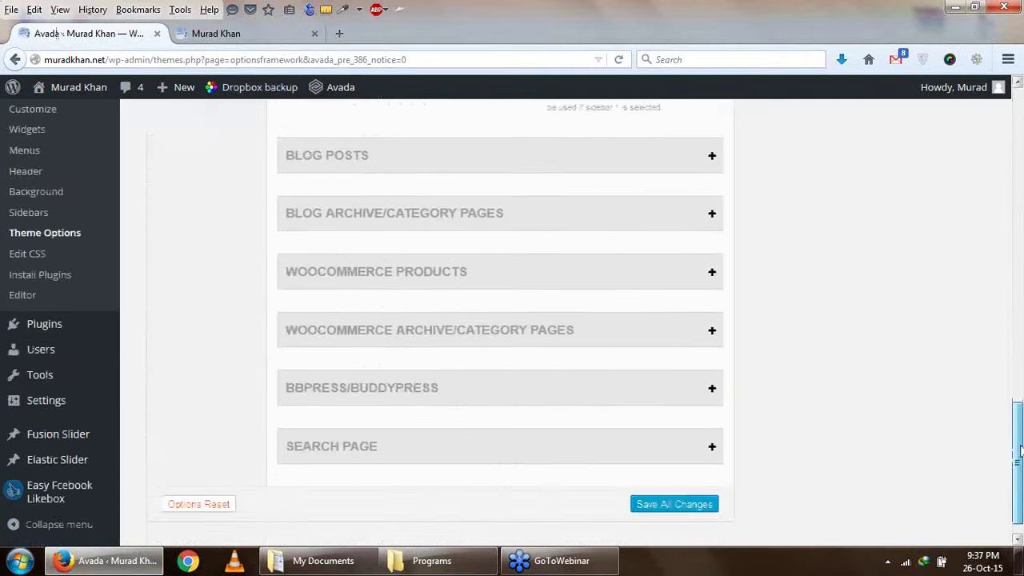
{"action": "scroll", "coordinate": [284, 418], "scroll_direction": "down", "scroll_amount": 4}
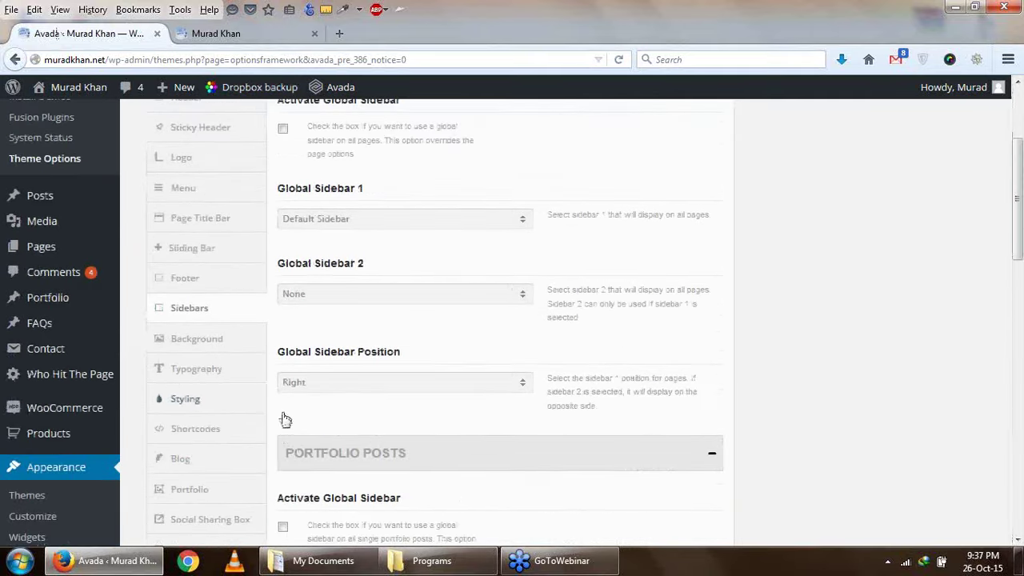
{"action": "left_click", "coordinate": [190, 342]}
{"action": "scroll", "coordinate": [281, 297], "scroll_direction": "up", "scroll_amount": 2}
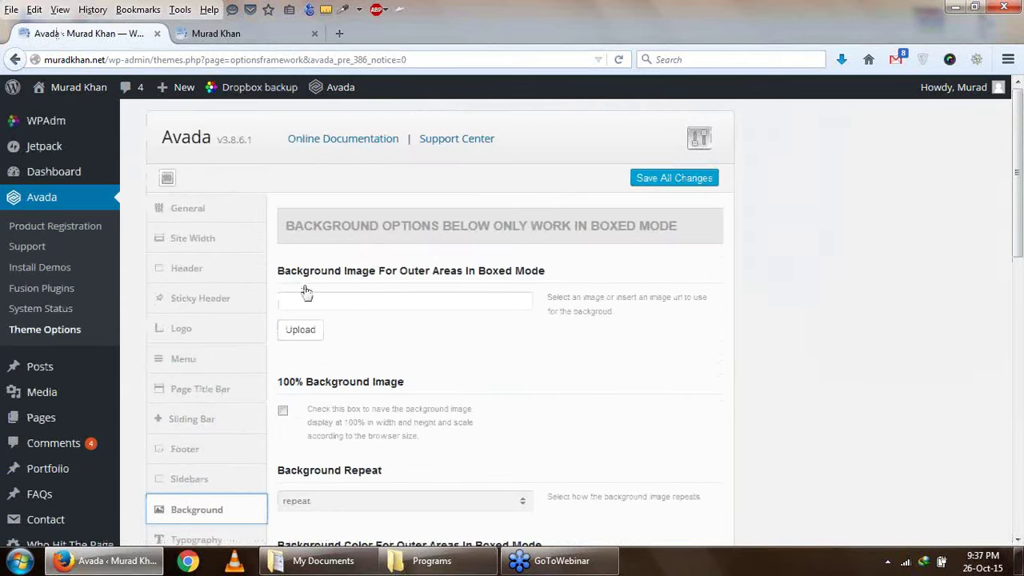
View the homepage's outer area and check the background color set for outer areas in boxed mode
{"action": "left_click", "coordinate": [274, 34]}
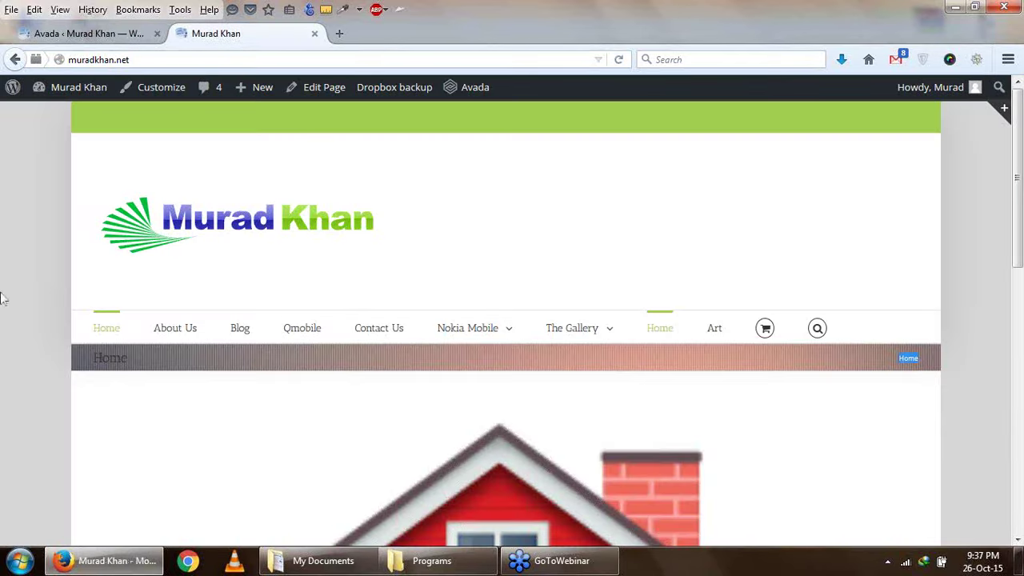
{"action": "left_click", "coordinate": [88, 34]}
{"action": "scroll", "coordinate": [288, 352], "scroll_direction": "down", "scroll_amount": 2}
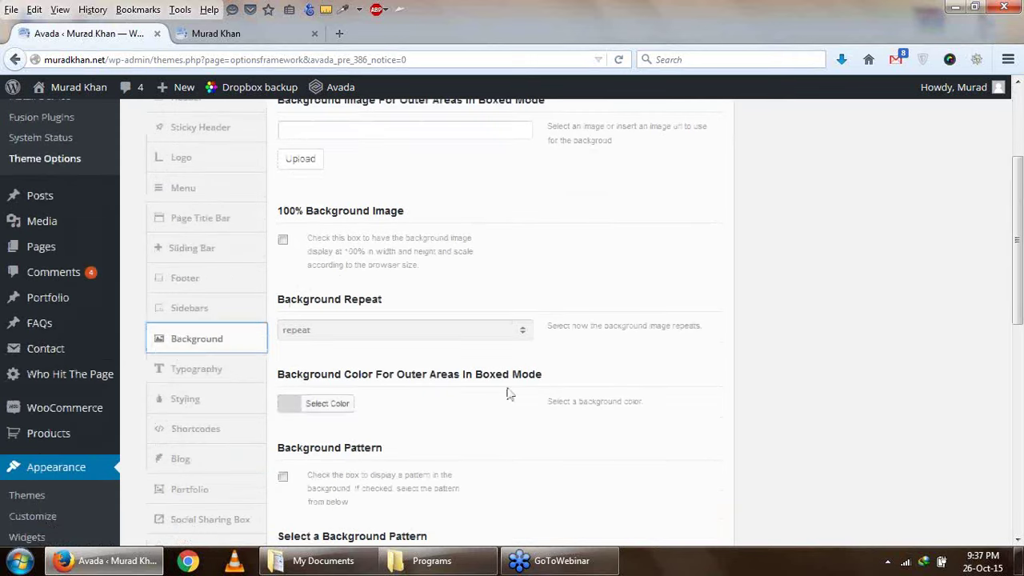
{"action": "left_click", "coordinate": [319, 410]}
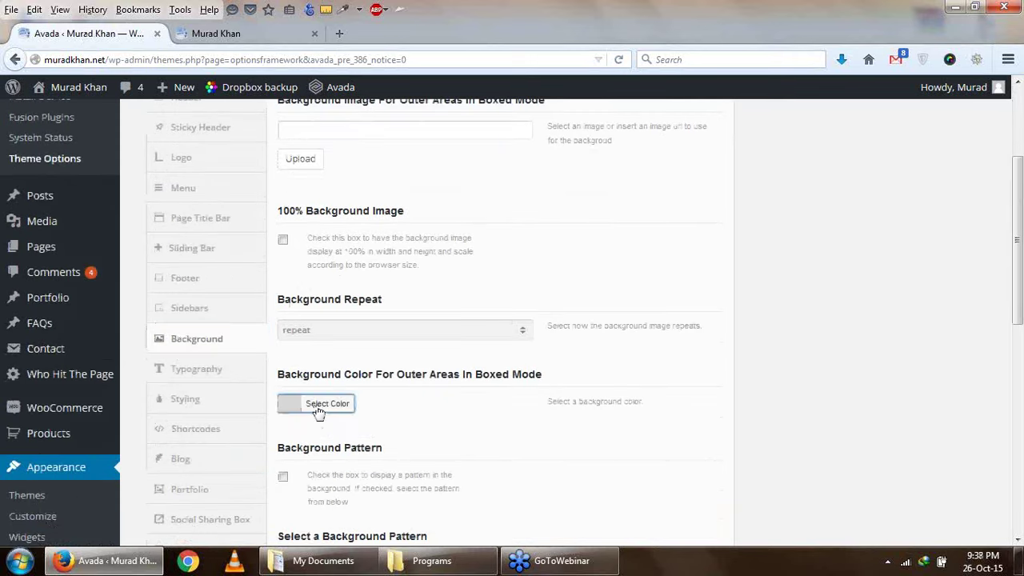
{"action": "scroll", "coordinate": [504, 461], "scroll_direction": "down", "scroll_amount": 1}
{"action": "scroll", "coordinate": [504, 461], "scroll_direction": "down", "scroll_amount": 2}
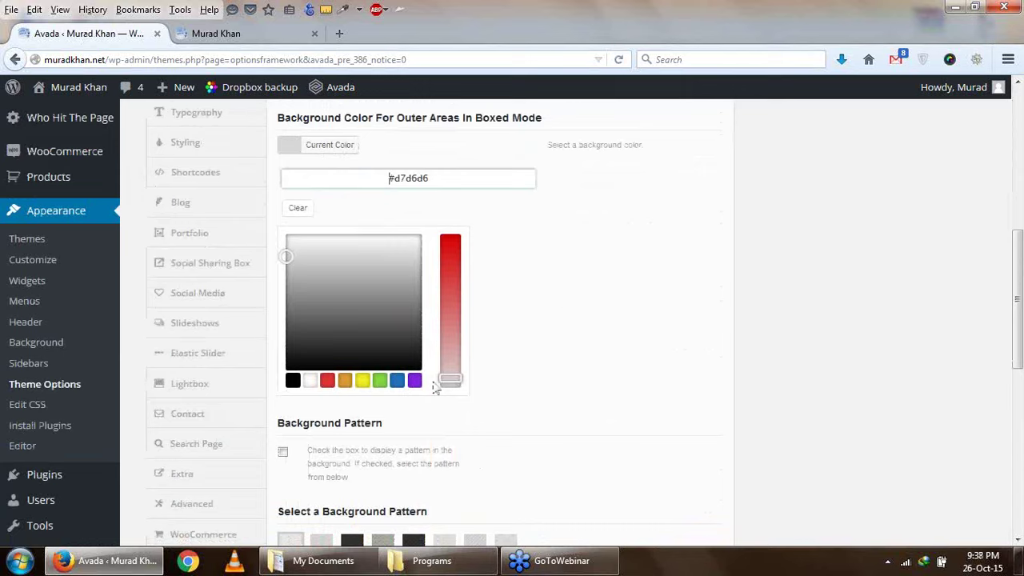
{"action": "left_click", "coordinate": [649, 361]}
{"action": "scroll", "coordinate": [649, 361], "scroll_direction": "up", "scroll_amount": 3}
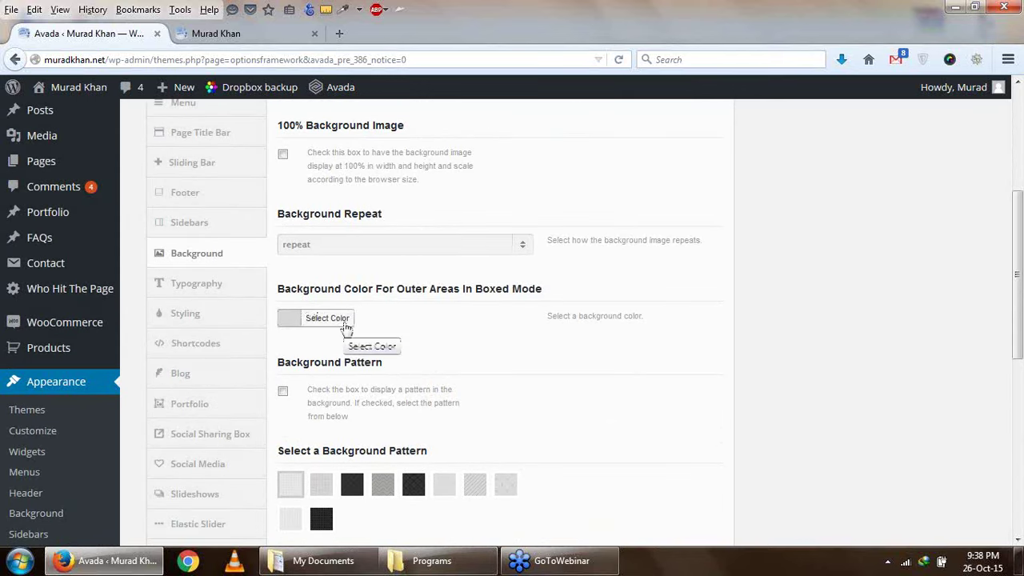
Set video-with-background-featured-image.jpg from the media library as the outer-area background image and save the changes
{"action": "scroll", "coordinate": [273, 260], "scroll_direction": "up", "scroll_amount": 1}
{"action": "scroll", "coordinate": [329, 234], "scroll_direction": "up", "scroll_amount": 2}
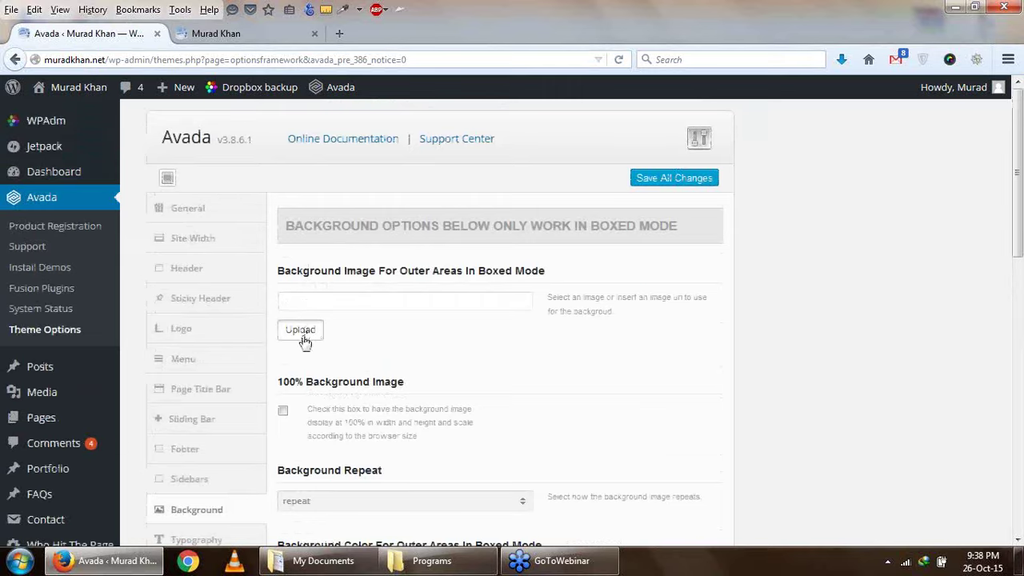
{"action": "left_click", "coordinate": [304, 338]}
{"action": "left_click", "coordinate": [288, 352]}
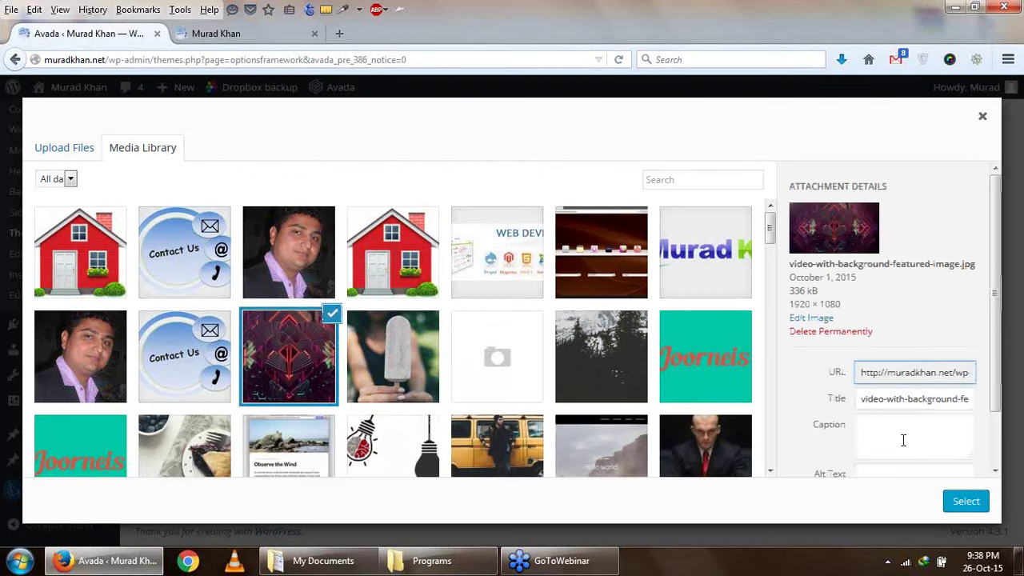
{"action": "left_click", "coordinate": [966, 502]}
{"action": "scroll", "coordinate": [540, 352], "scroll_direction": "down", "scroll_amount": 2}
{"action": "scroll", "coordinate": [608, 264], "scroll_direction": "up", "scroll_amount": 2}
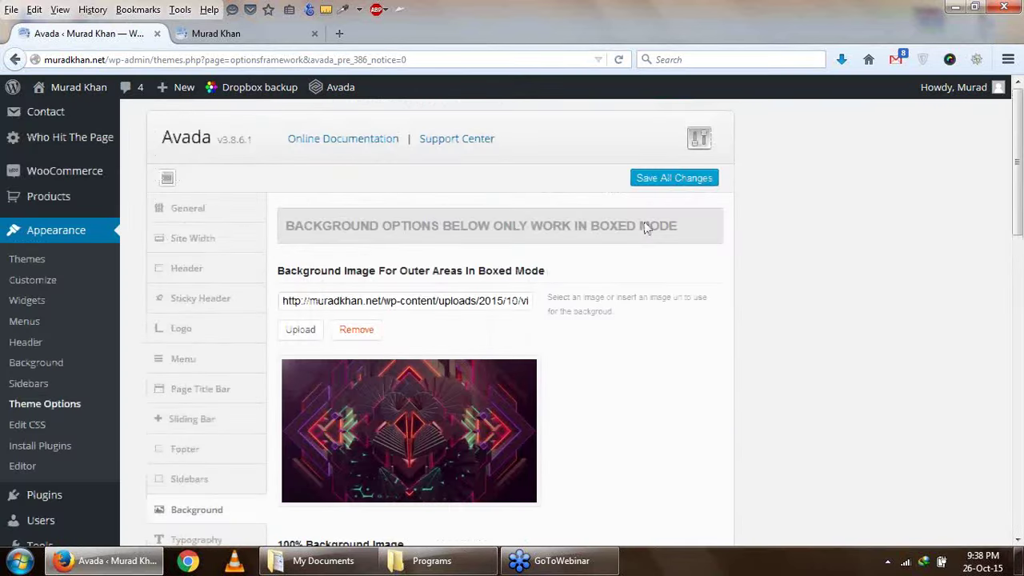
{"action": "left_click", "coordinate": [669, 178]}
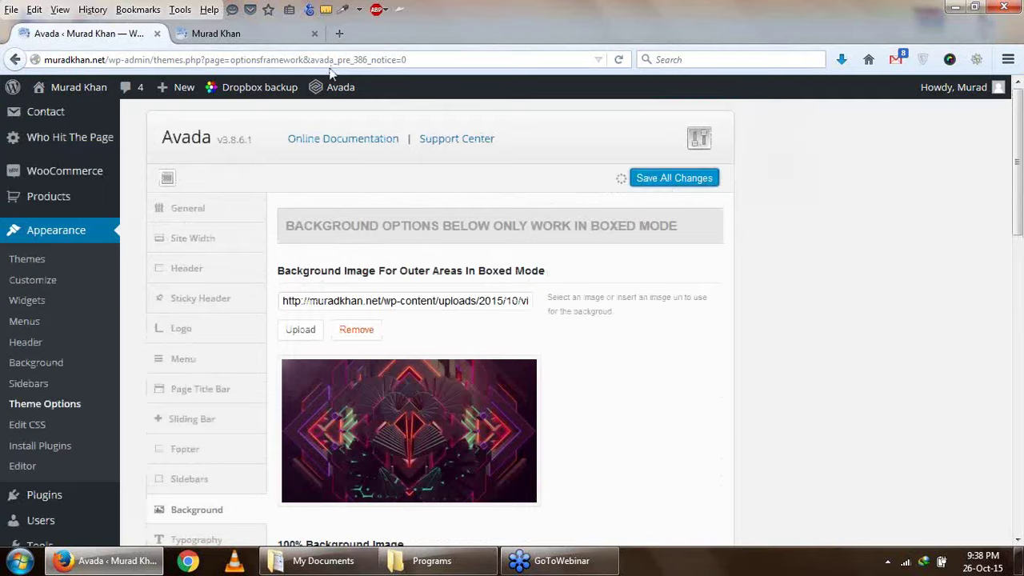
Reload the live homepage, check the background image around the boxed content, and return to the theme options
{"action": "left_click", "coordinate": [240, 34]}
{"action": "left_click", "coordinate": [618, 60]}
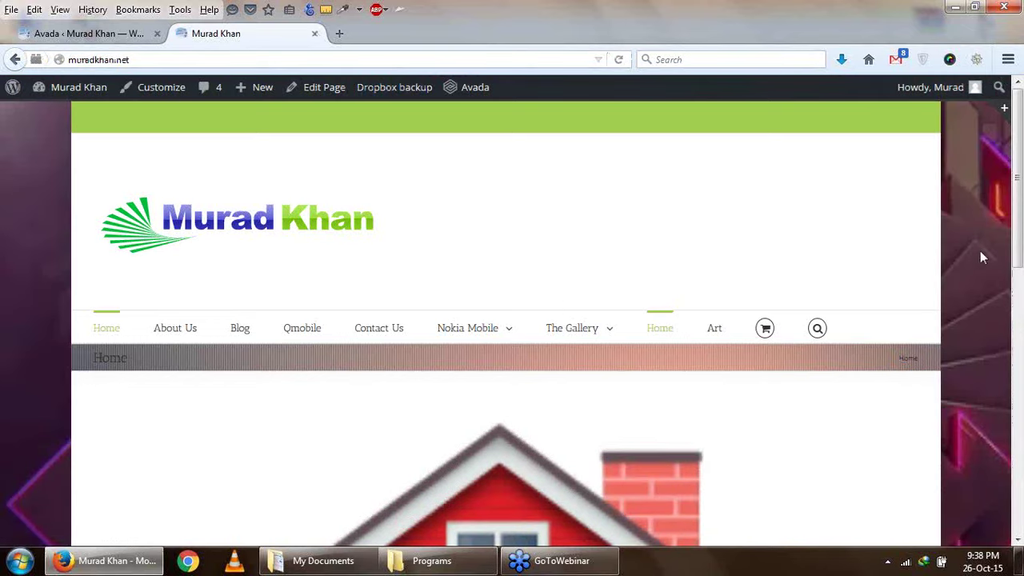
{"action": "scroll", "coordinate": [953, 338], "scroll_direction": "down", "scroll_amount": 2}
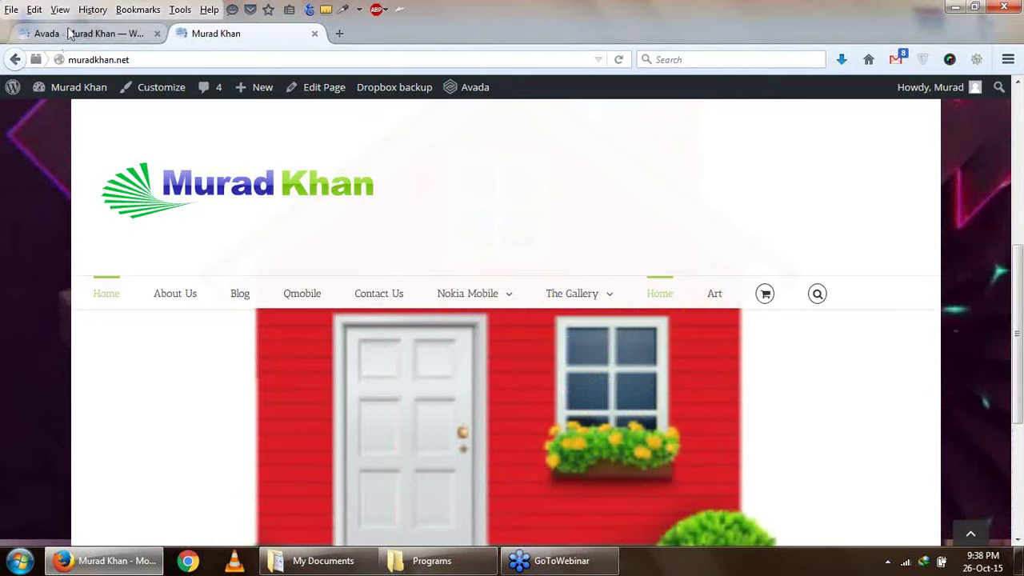
{"action": "left_click", "coordinate": [71, 36]}
Set Background Repeat to repeat-y
{"action": "scroll", "coordinate": [472, 388], "scroll_direction": "down", "scroll_amount": 4}
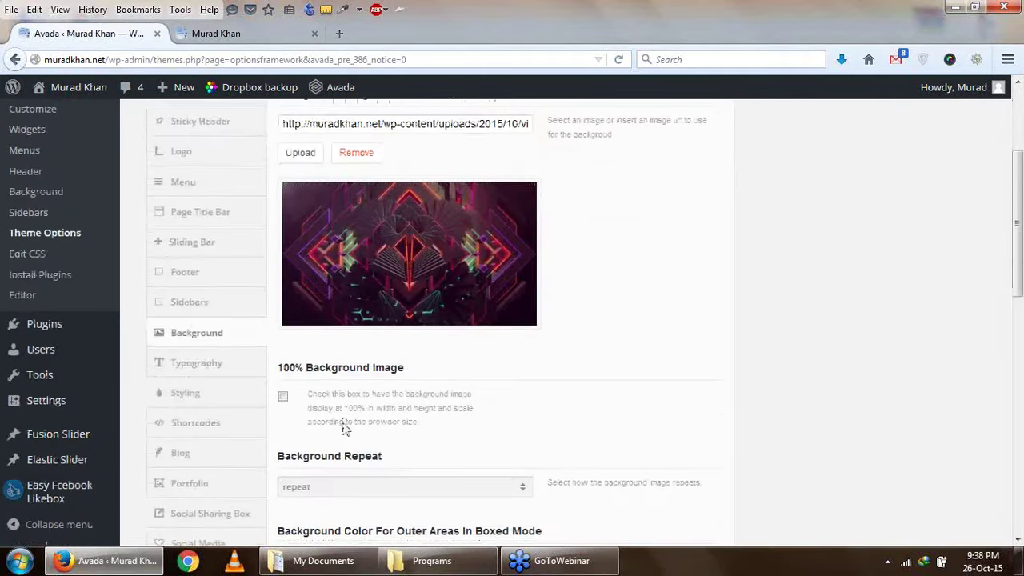
{"action": "left_click", "coordinate": [344, 321]}
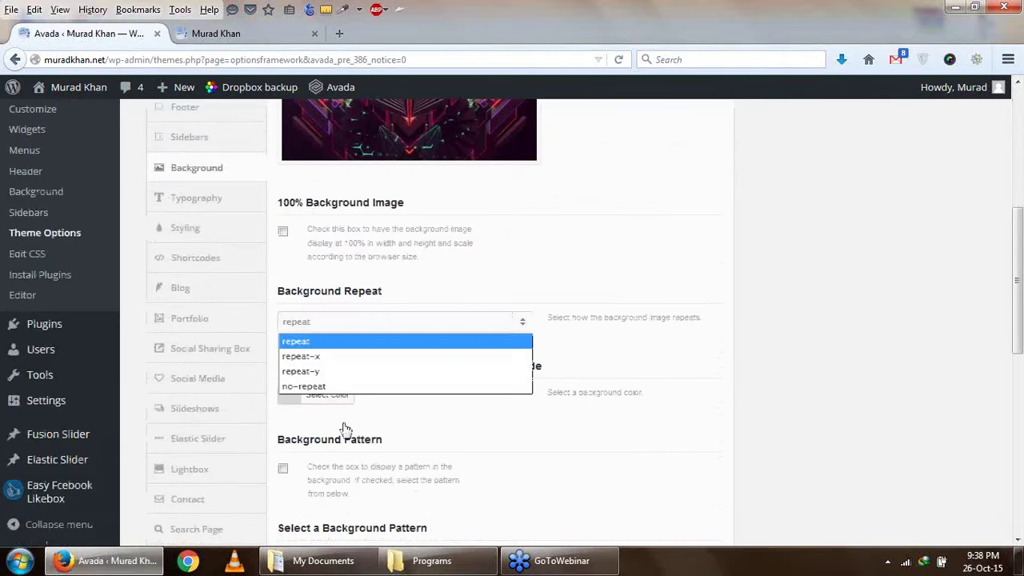
{"action": "left_click", "coordinate": [416, 372]}
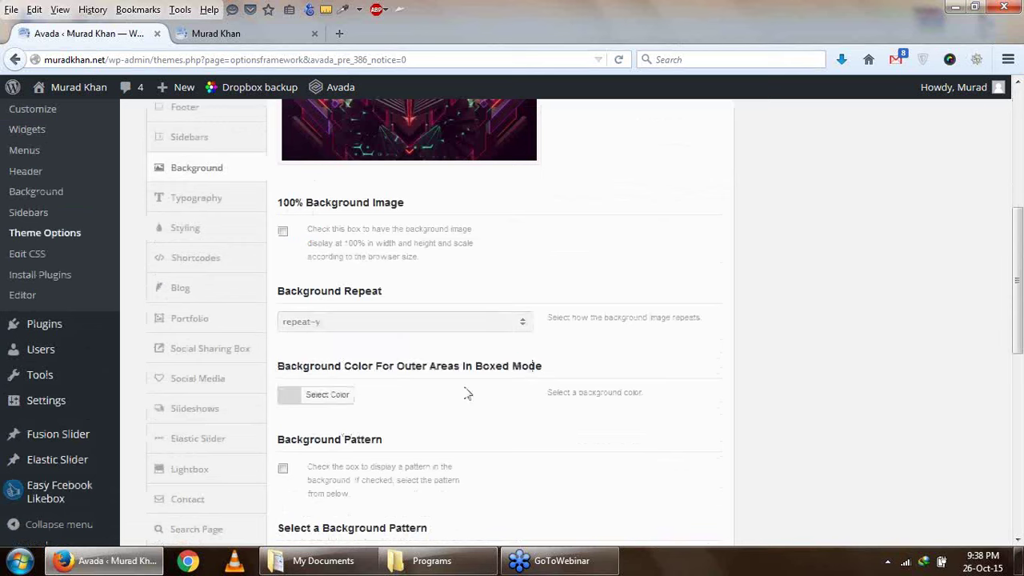
Set Background Repeat to repeat, enable 100% Background Image for the outer areas, and save all changes
{"action": "left_click", "coordinate": [437, 327]}
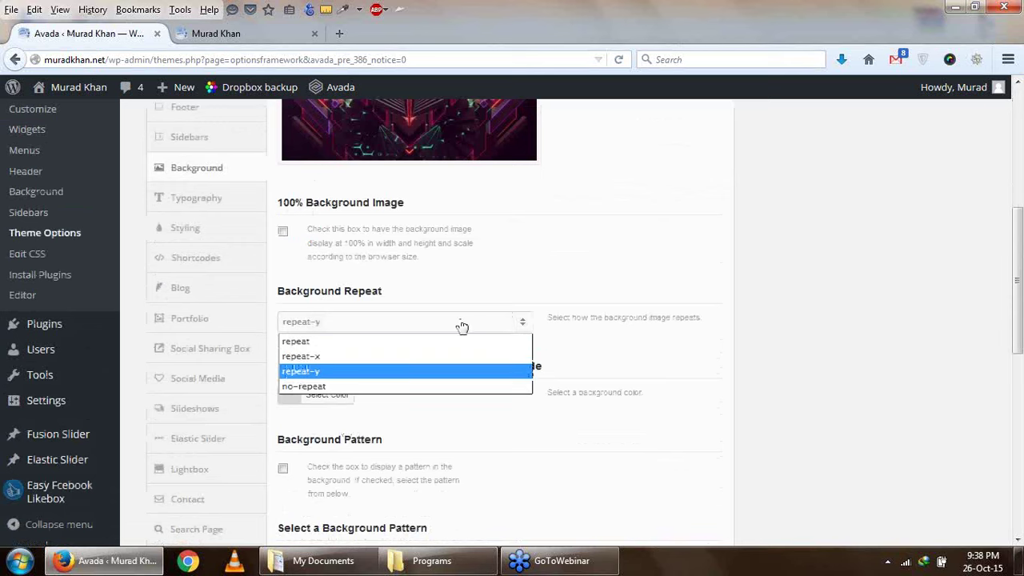
{"action": "key", "text": "Escape"}
{"action": "left_click", "coordinate": [460, 348]}
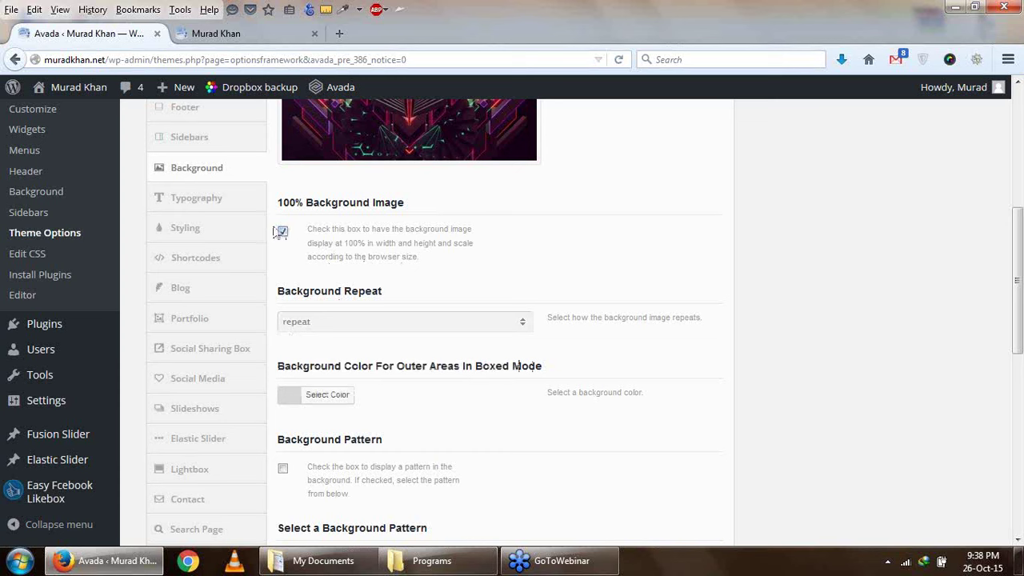
{"action": "scroll", "coordinate": [373, 265], "scroll_direction": "up", "scroll_amount": 8}
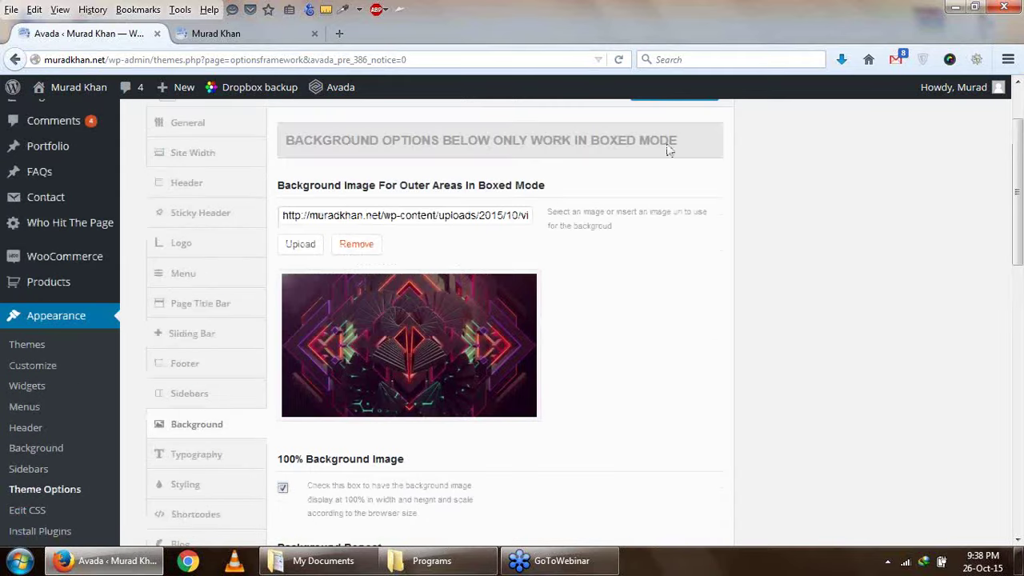
{"action": "left_click", "coordinate": [680, 179]}
Reload the live homepage, check how the background image fills the outer areas, and return to the theme options
{"action": "left_click", "coordinate": [253, 35]}
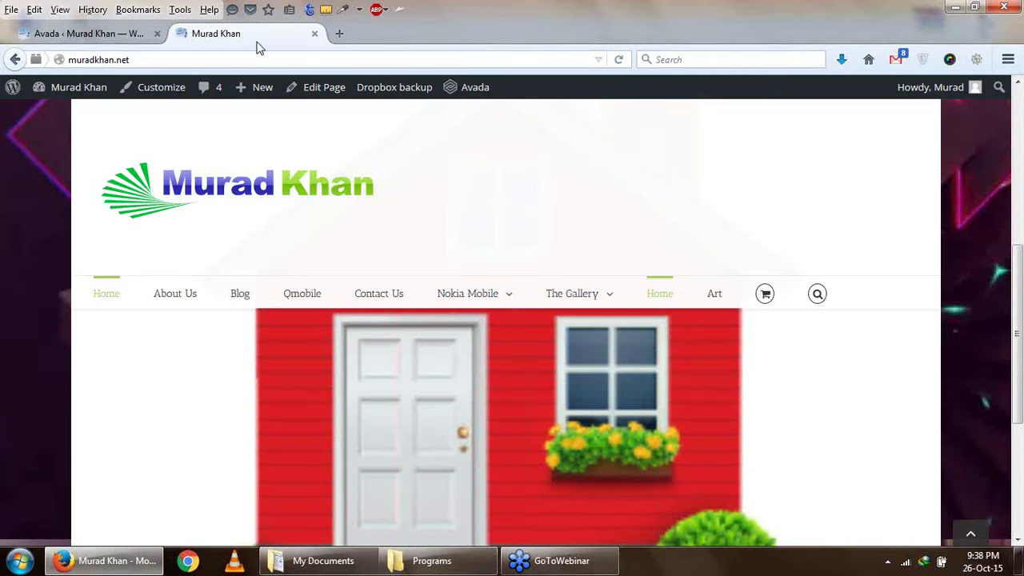
{"action": "left_click", "coordinate": [619, 61]}
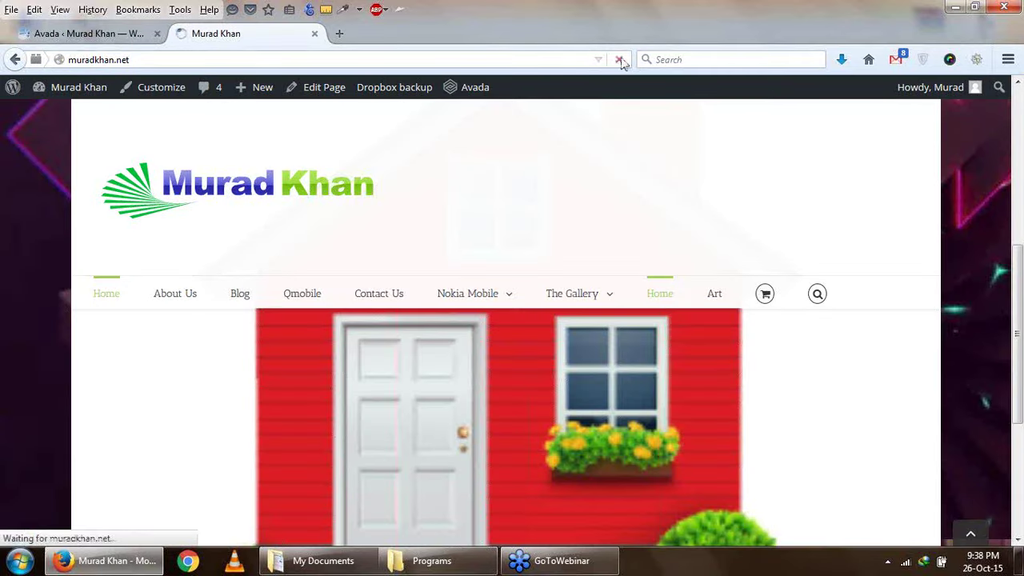
{"action": "scroll", "coordinate": [645, 268], "scroll_direction": "down", "scroll_amount": 5}
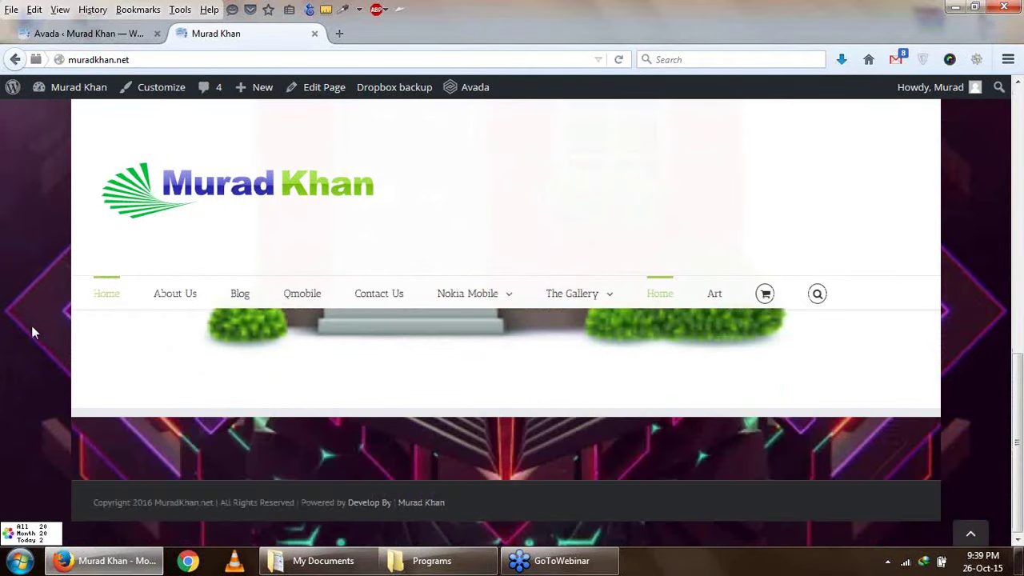
{"action": "left_click", "coordinate": [49, 34]}
Enable Background Pattern, select the dark fifth pattern swatch, and save all changes
{"action": "scroll", "coordinate": [564, 292], "scroll_direction": "down", "scroll_amount": 5}
{"action": "scroll", "coordinate": [564, 298], "scroll_direction": "down", "scroll_amount": 3}
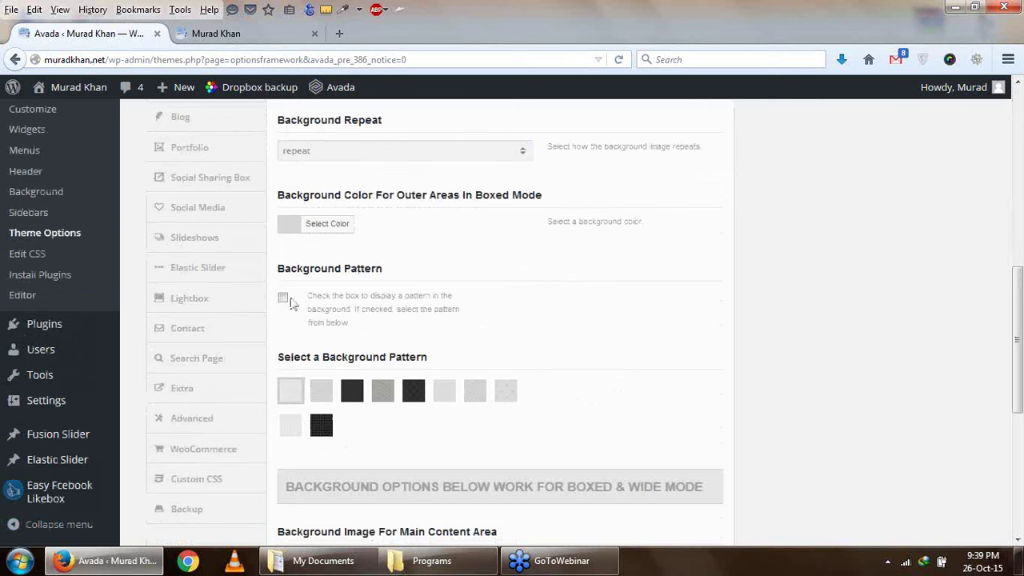
{"action": "left_click", "coordinate": [362, 394]}
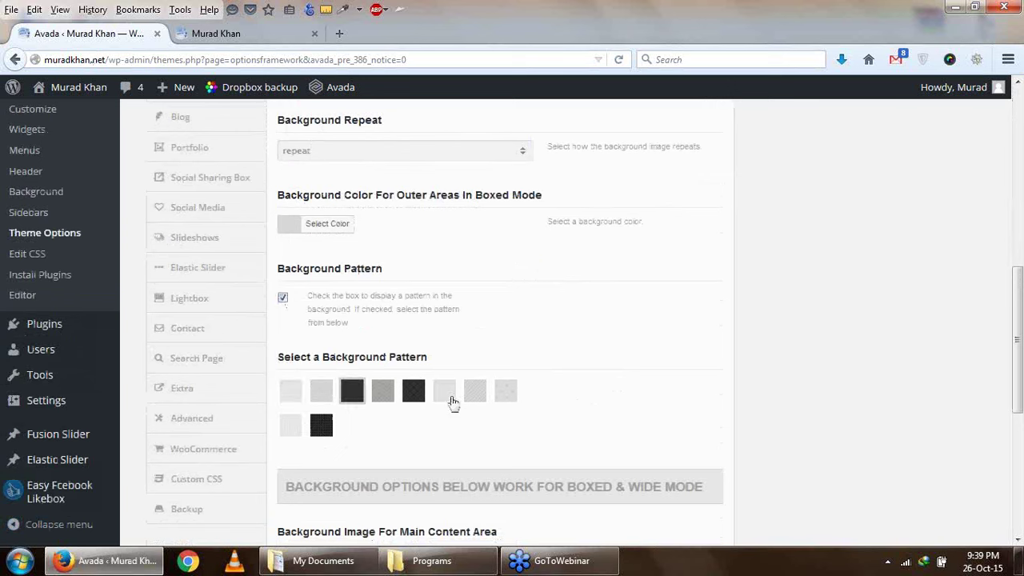
{"action": "left_click", "coordinate": [380, 394]}
{"action": "left_click", "coordinate": [410, 397]}
{"action": "scroll", "coordinate": [480, 429], "scroll_direction": "down", "scroll_amount": 5}
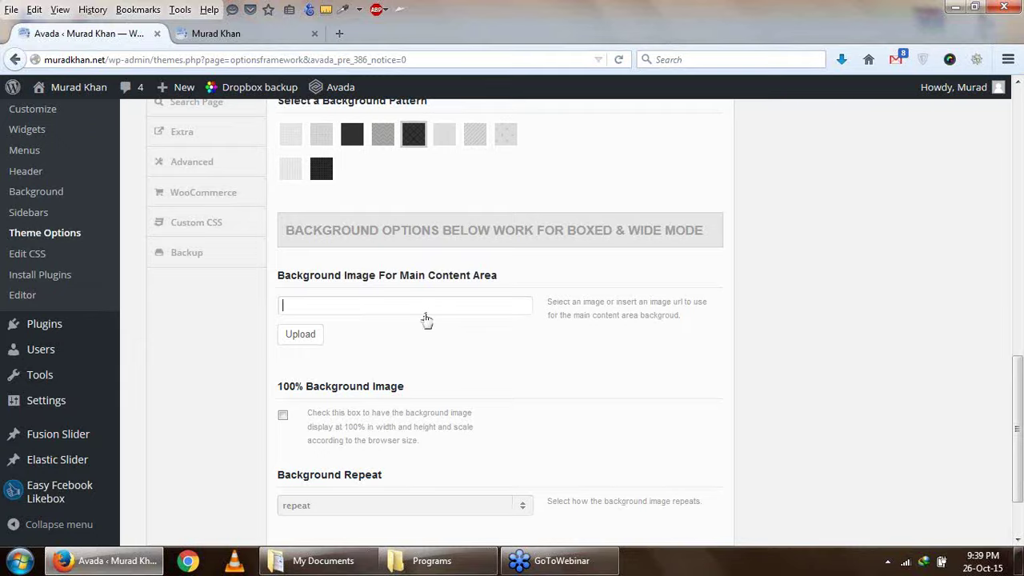
{"action": "key", "text": "ctrl+Tab"}
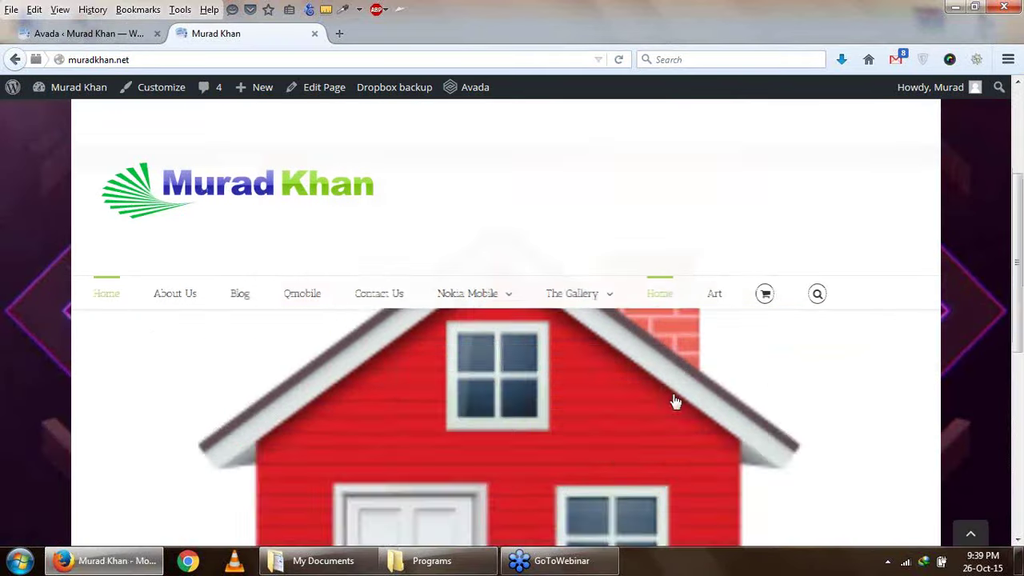
{"action": "left_click", "coordinate": [130, 33]}
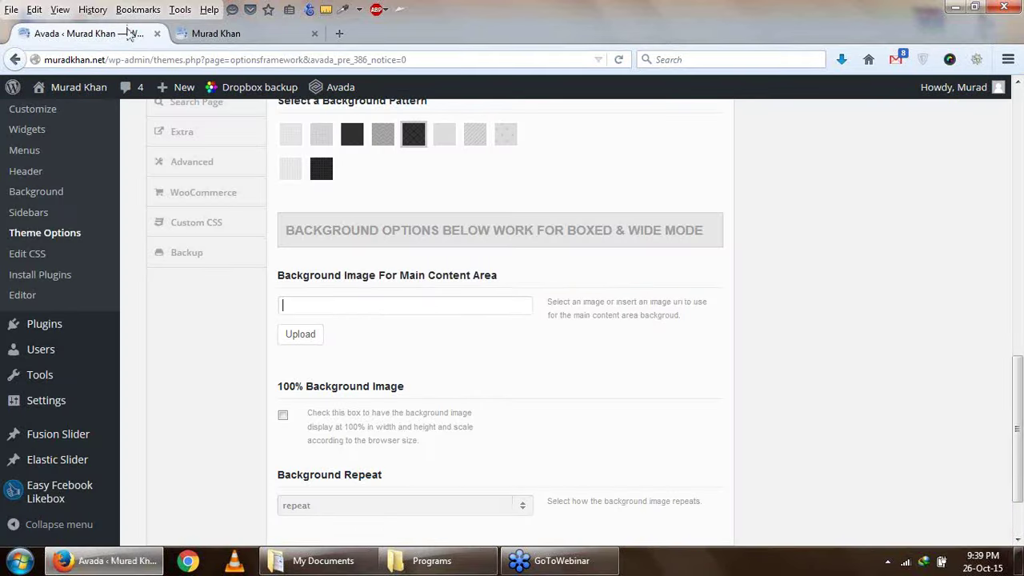
{"action": "scroll", "coordinate": [368, 333], "scroll_direction": "down", "scroll_amount": 2}
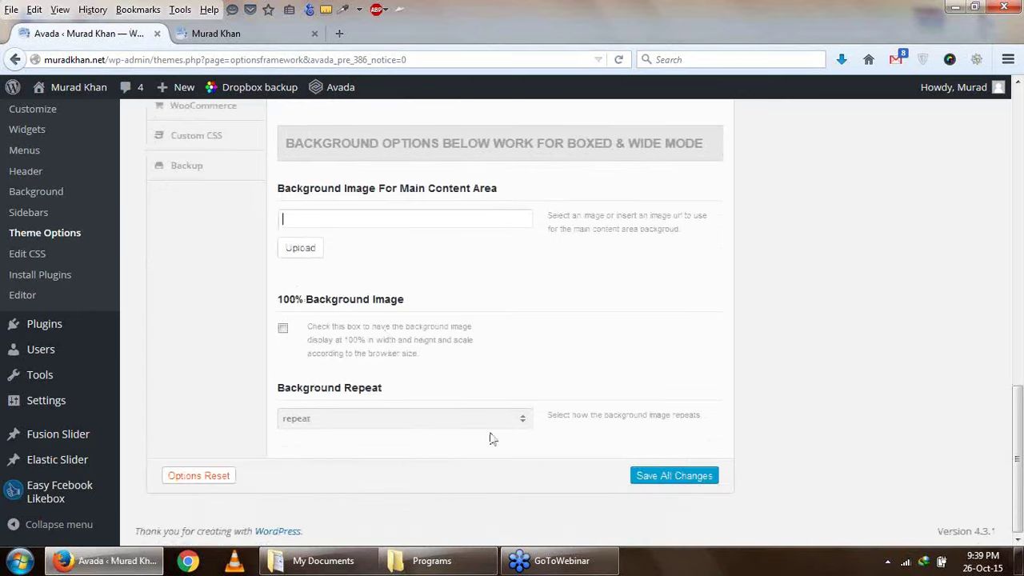
{"action": "left_click", "coordinate": [674, 483]}
Reload the live homepage, check whether the pattern shows in the outer areas, and return to the theme options
{"action": "left_click", "coordinate": [279, 38]}
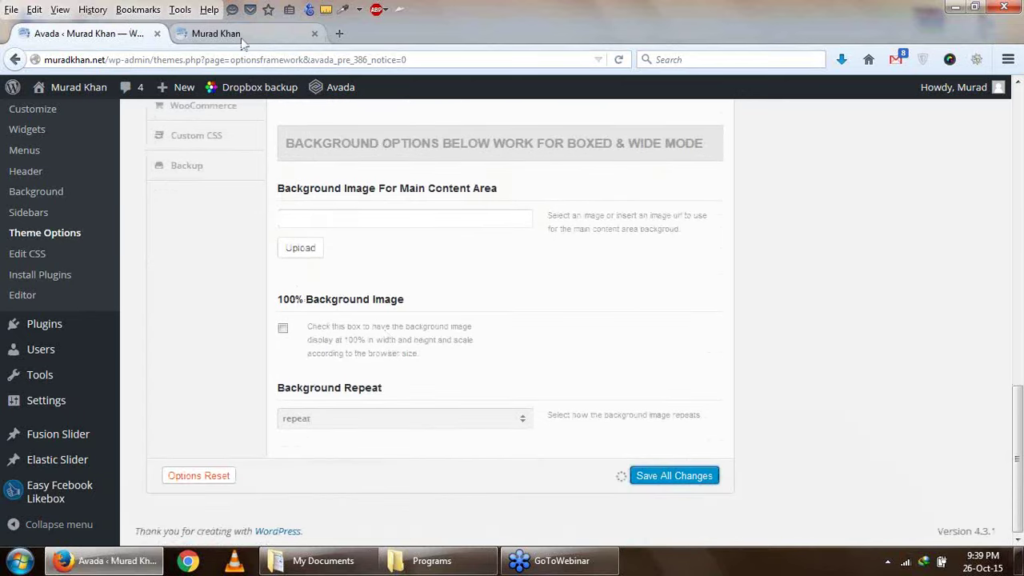
{"action": "left_click", "coordinate": [618, 61]}
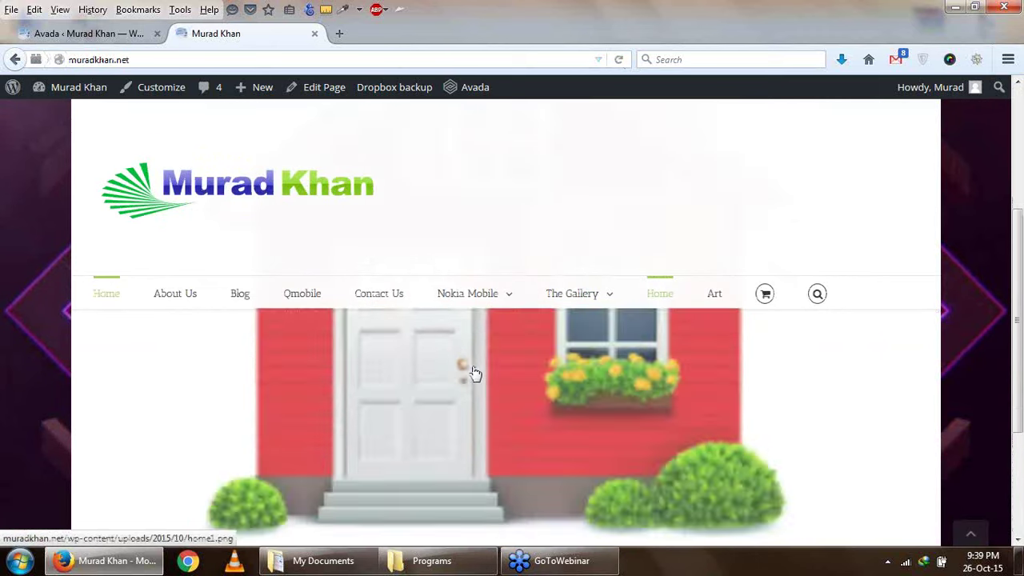
{"action": "scroll", "coordinate": [475, 374], "scroll_direction": "down", "scroll_amount": 5}
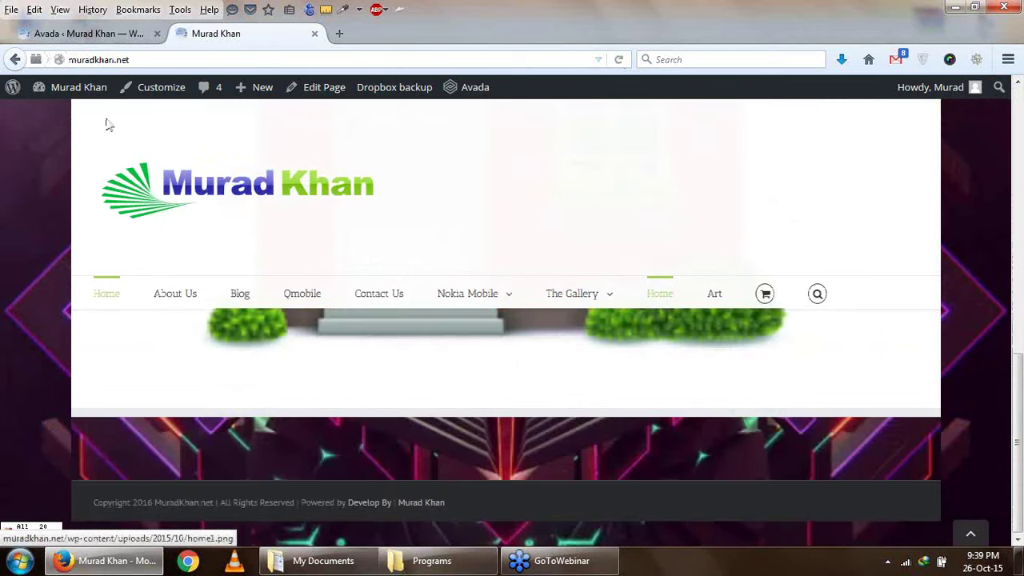
{"action": "left_click", "coordinate": [80, 36]}
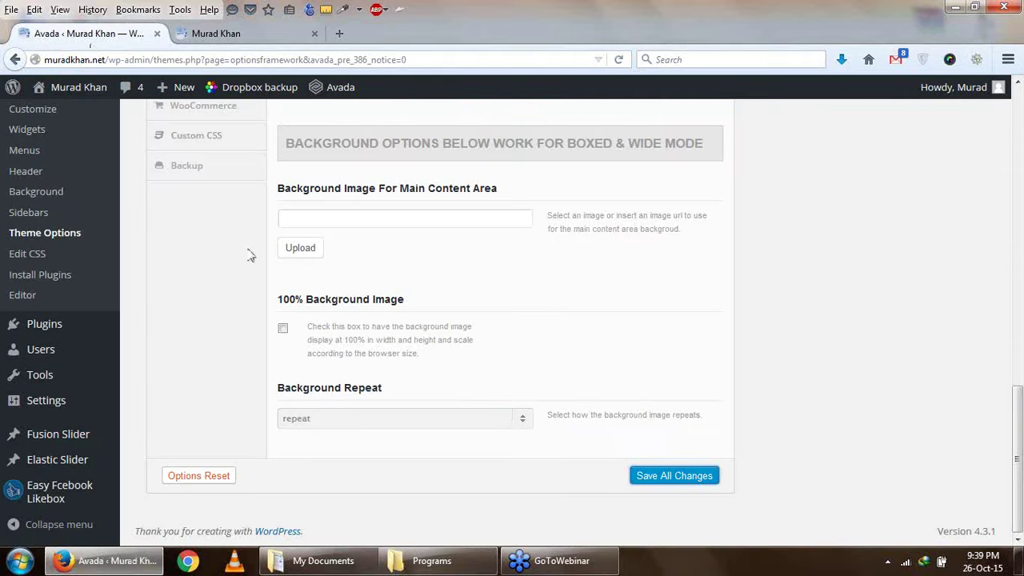
Remove the background image for outer areas in boxed mode and save all changes
{"action": "scroll", "coordinate": [251, 255], "scroll_direction": "up", "scroll_amount": 3}
{"action": "left_click", "coordinate": [216, 33]}
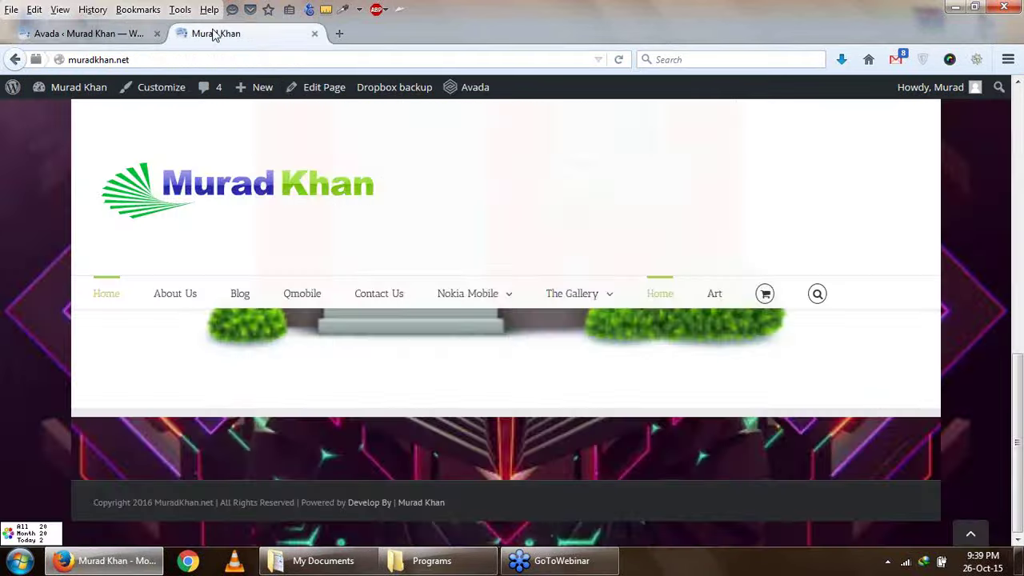
{"action": "left_click", "coordinate": [86, 36]}
{"action": "scroll", "coordinate": [398, 217], "scroll_direction": "up", "scroll_amount": 3}
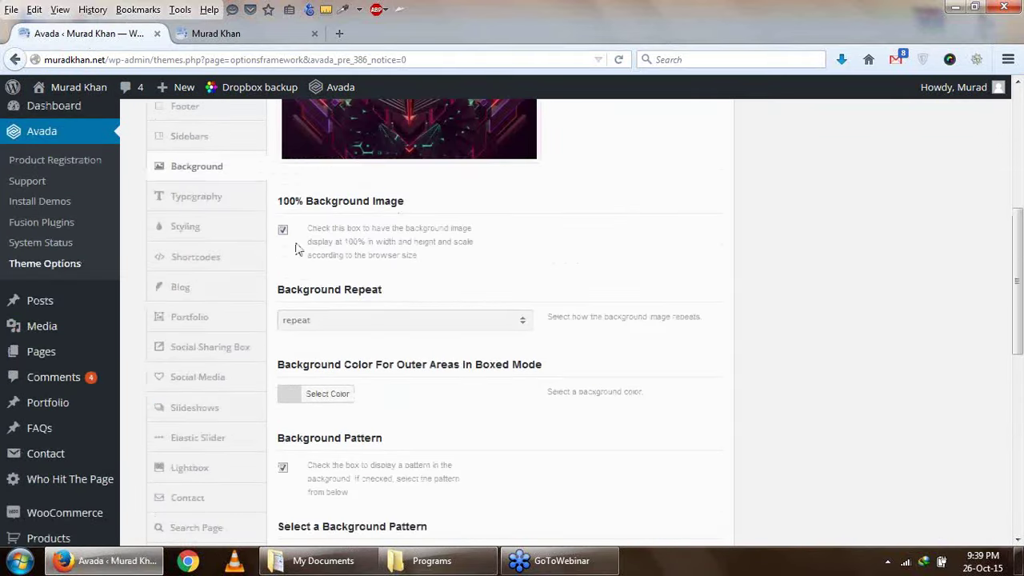
{"action": "scroll", "coordinate": [300, 244], "scroll_direction": "up", "scroll_amount": 4}
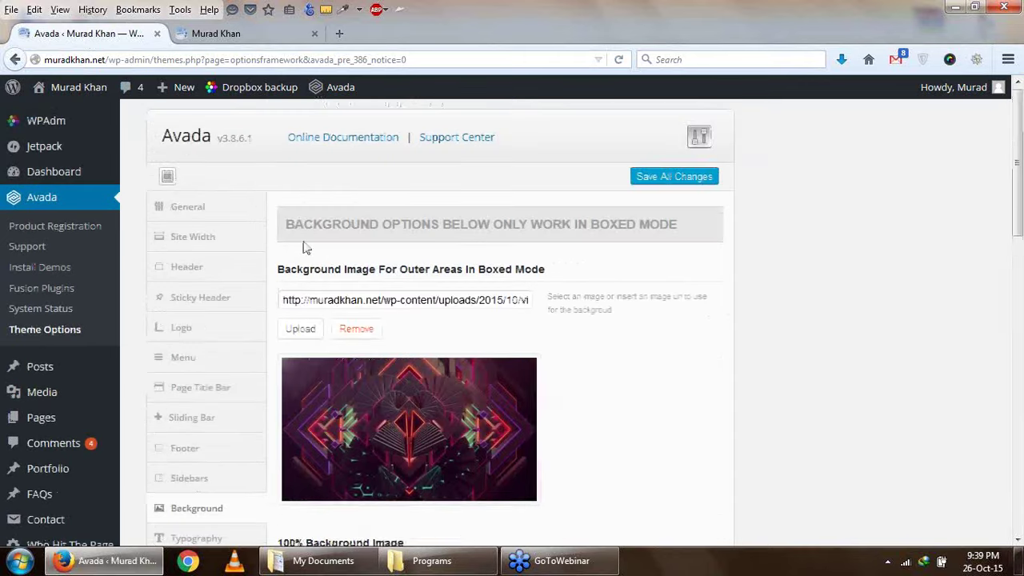
{"action": "left_click", "coordinate": [354, 328]}
{"action": "left_click", "coordinate": [652, 181]}
Reload the live homepage to check the outer areas without the background image, and return to the theme options
{"action": "left_click", "coordinate": [216, 34]}
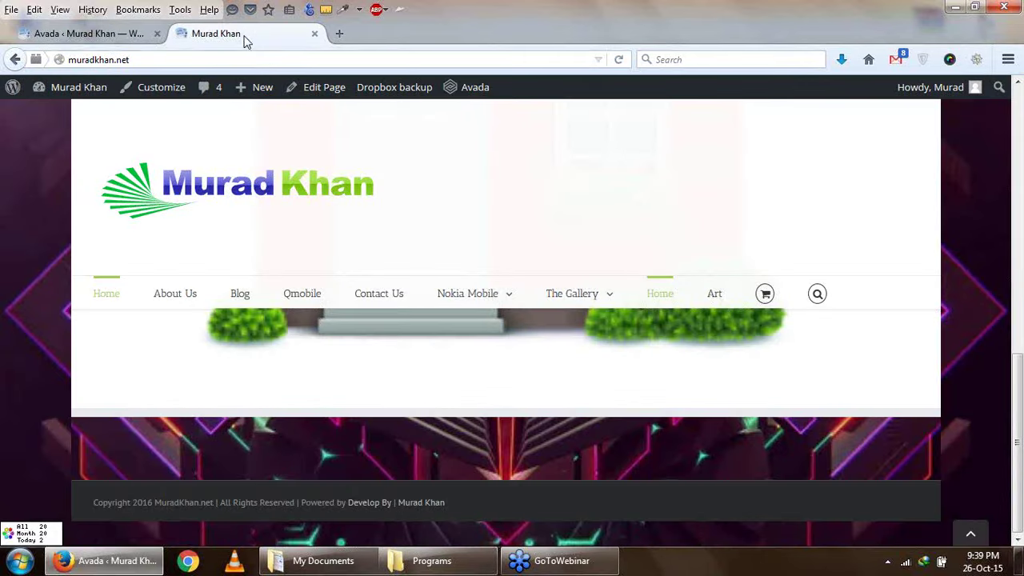
{"action": "left_click", "coordinate": [618, 60]}
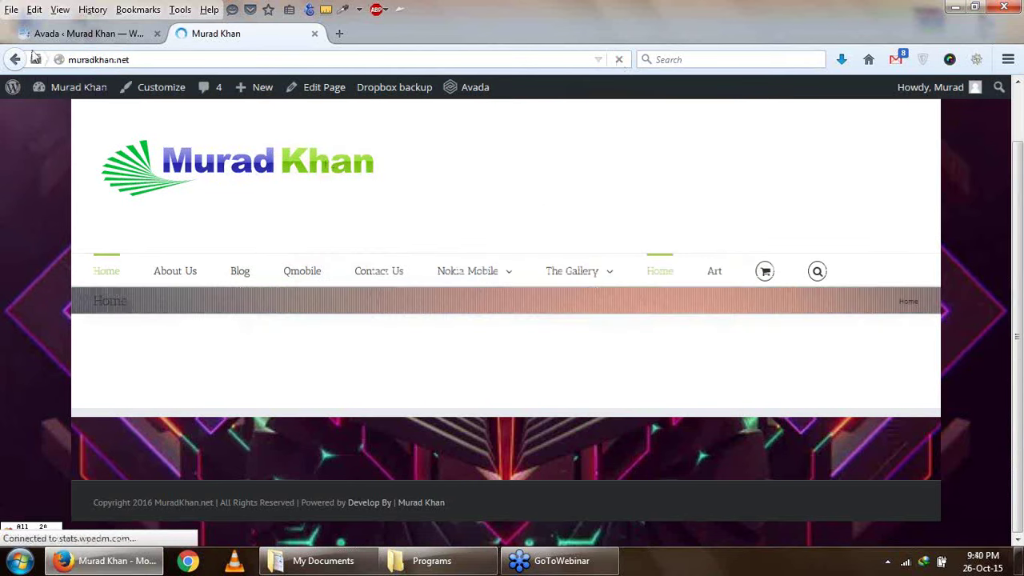
{"action": "left_click", "coordinate": [88, 33]}
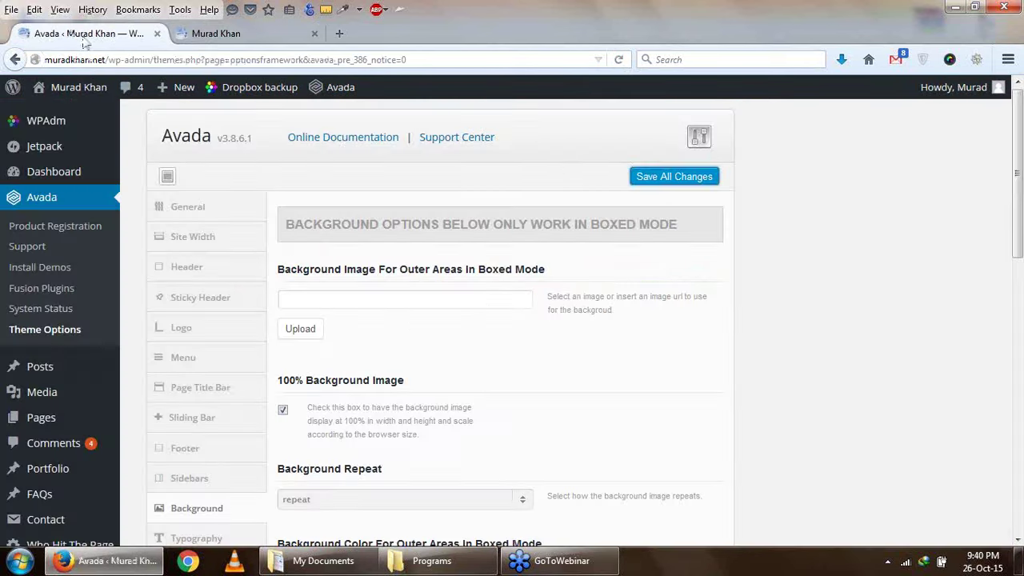
Save the theme options again, reload the live homepage, and check the background pattern down the whole page
{"action": "left_click", "coordinate": [640, 183]}
{"action": "scroll", "coordinate": [640, 185], "scroll_direction": "down", "scroll_amount": 3}
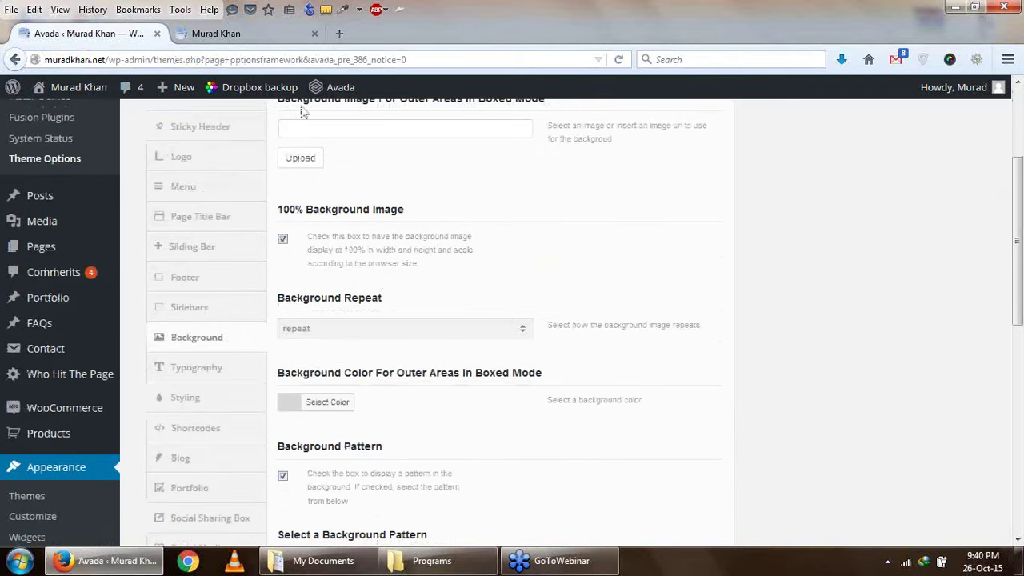
{"action": "left_click", "coordinate": [220, 34]}
{"action": "left_click", "coordinate": [618, 59]}
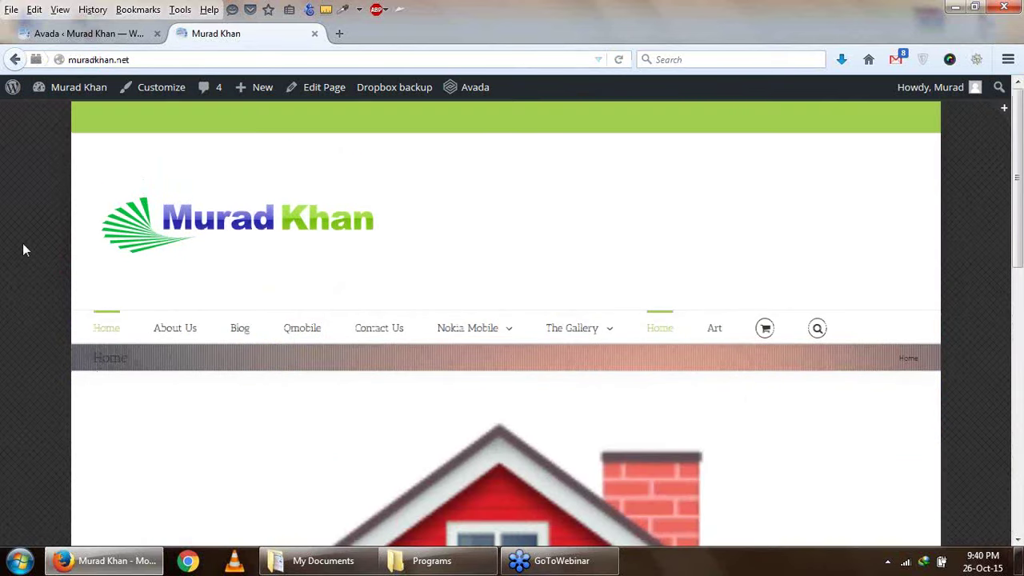
{"action": "scroll", "coordinate": [20, 244], "scroll_direction": "down", "scroll_amount": 6}
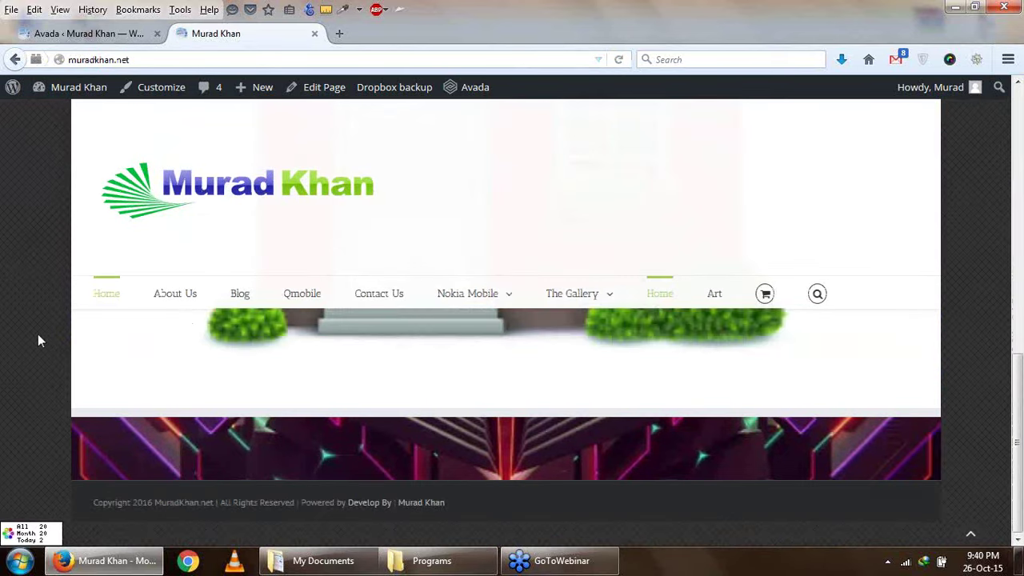
Select the light eighth swatch as the background pattern and save all changes
{"action": "key", "text": "ctrl+Tab"}
{"action": "scroll", "coordinate": [382, 334], "scroll_direction": "down", "scroll_amount": 2}
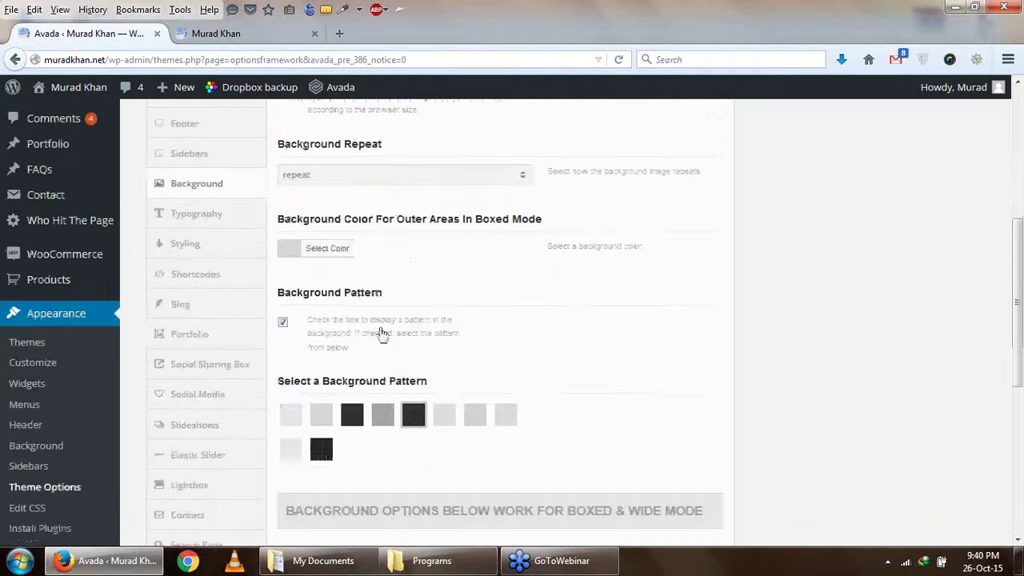
{"action": "scroll", "coordinate": [376, 356], "scroll_direction": "down", "scroll_amount": 6}
{"action": "left_click", "coordinate": [293, 182]}
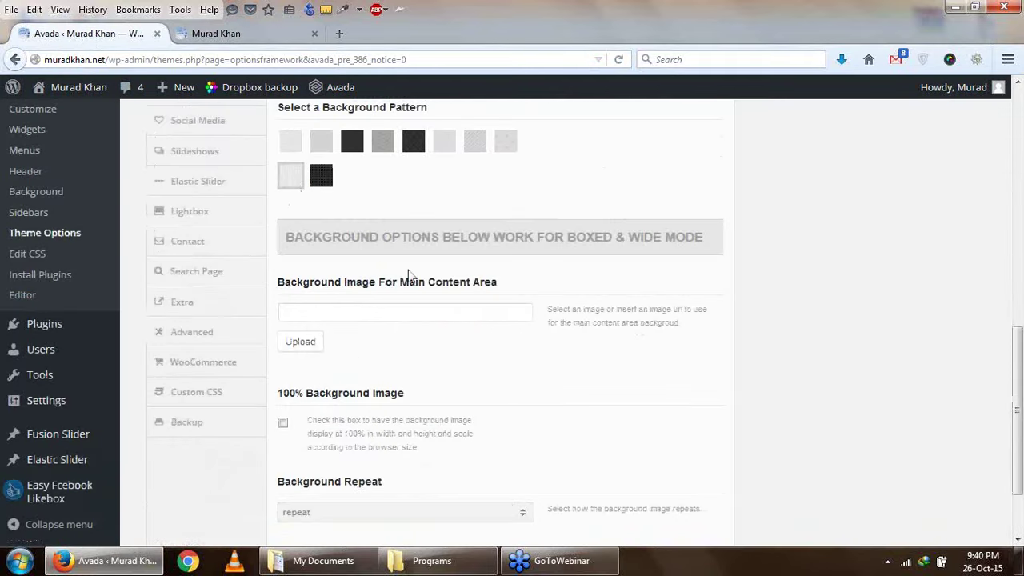
{"action": "left_click", "coordinate": [510, 149]}
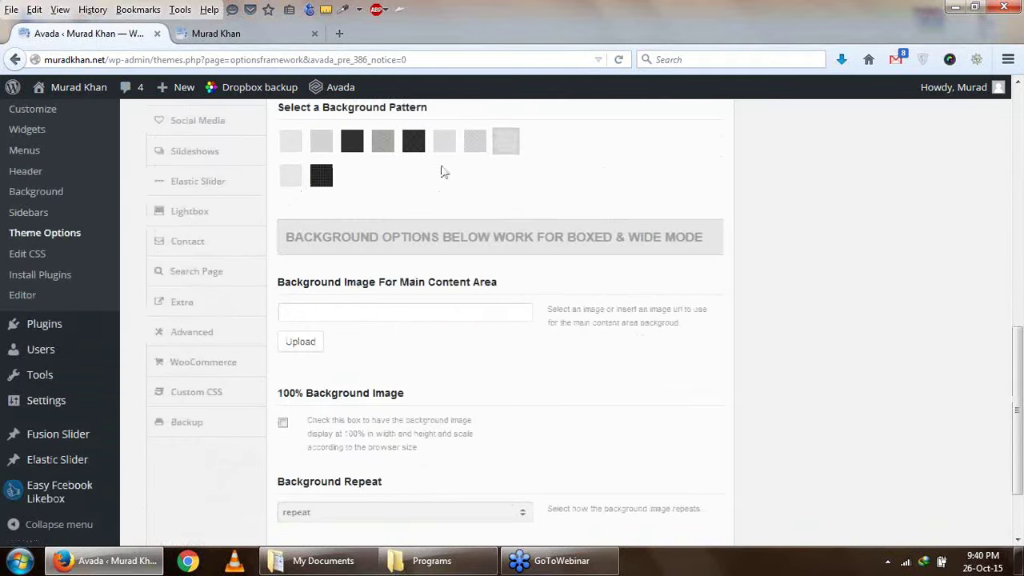
{"action": "scroll", "coordinate": [408, 406], "scroll_direction": "down", "scroll_amount": 3}
{"action": "left_click", "coordinate": [669, 476]}
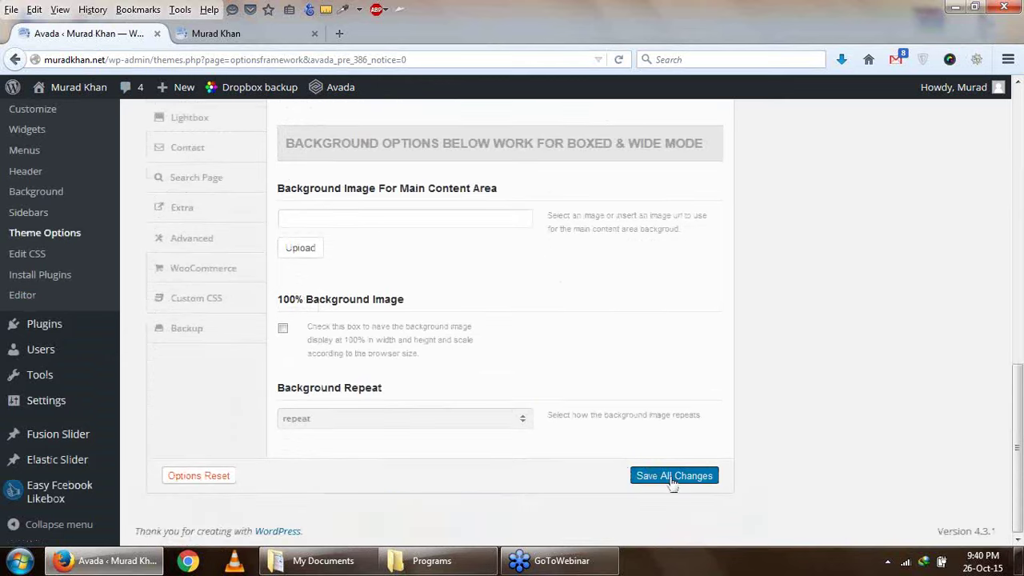
Open the Typography options, look over the text on the live homepage, and return to the theme options
{"action": "scroll", "coordinate": [245, 264], "scroll_direction": "up", "scroll_amount": 5}
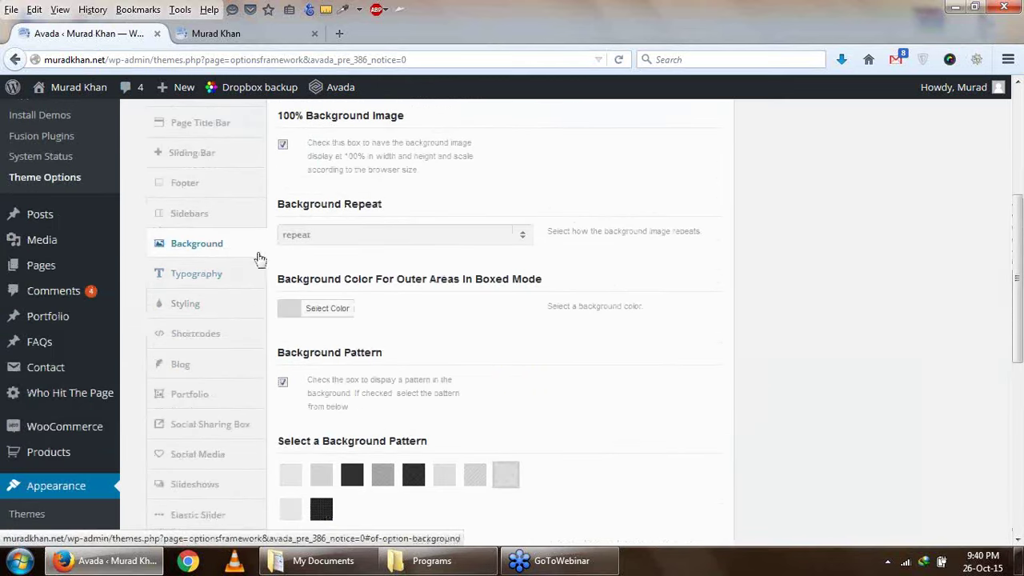
{"action": "left_click", "coordinate": [220, 280]}
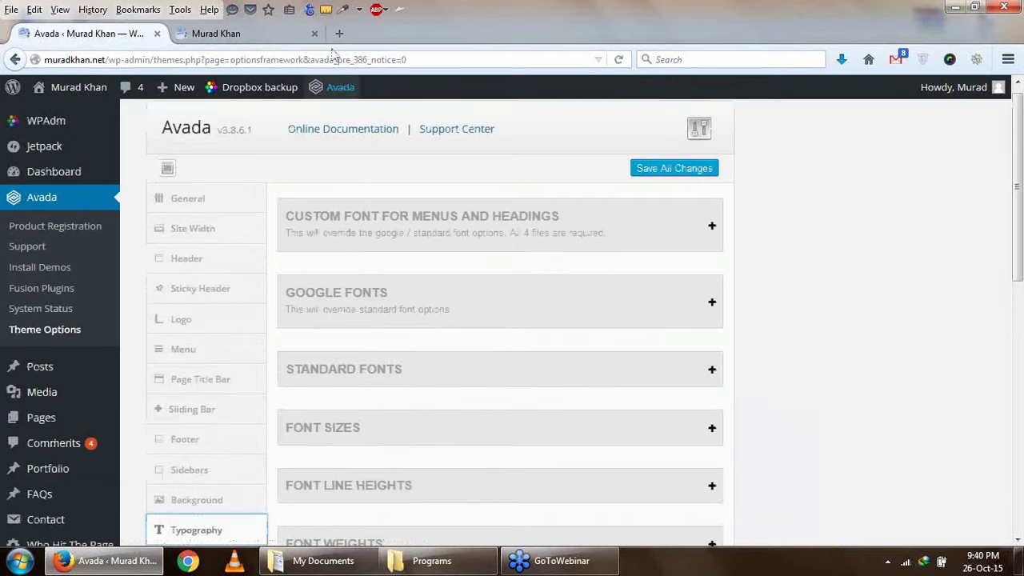
{"action": "left_click", "coordinate": [287, 36]}
{"action": "scroll", "coordinate": [292, 343], "scroll_direction": "up", "scroll_amount": 5}
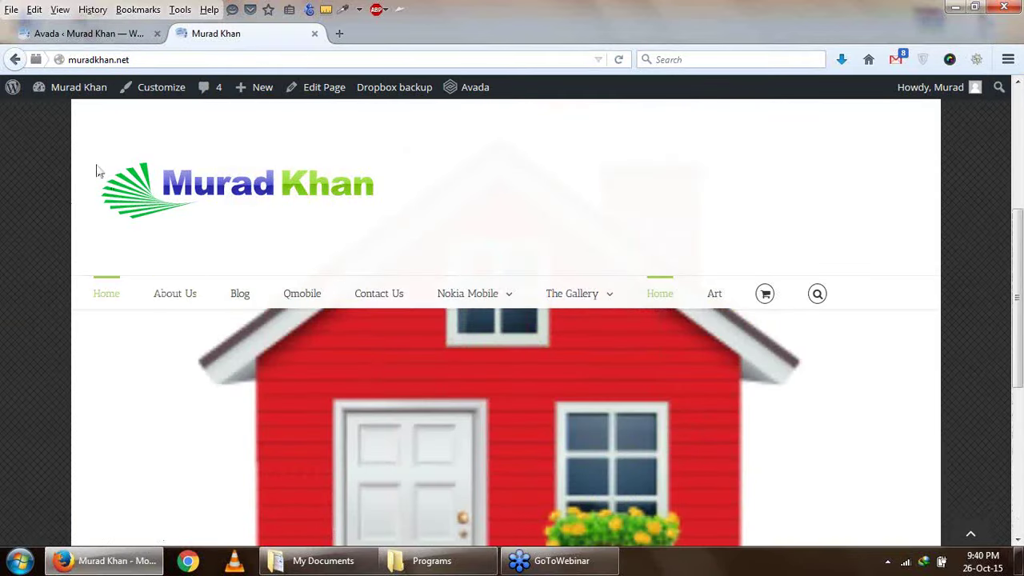
{"action": "left_click", "coordinate": [100, 34]}
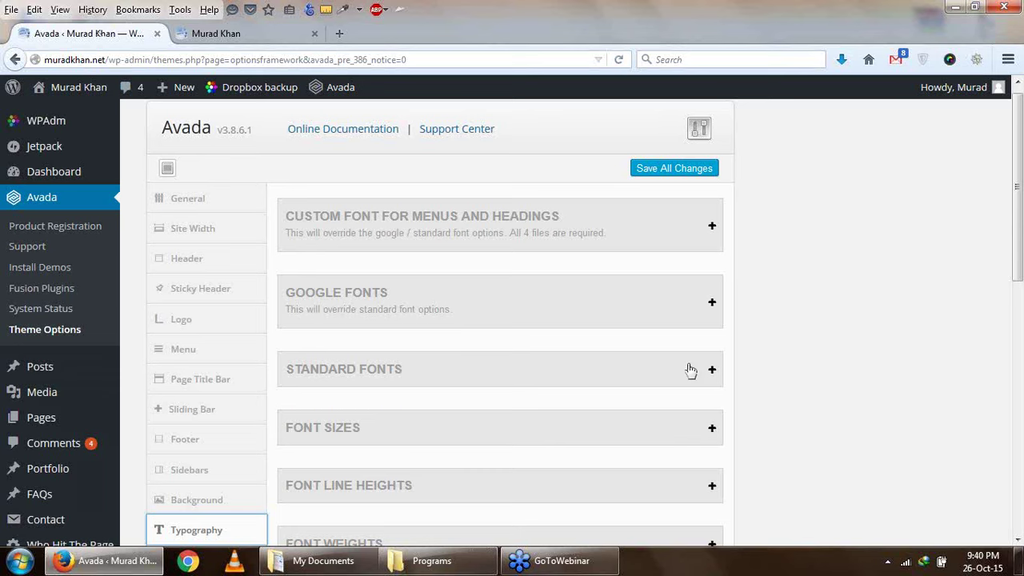
Expand the Standard Fonts and Google Fonts sections and examine the Google font family settings
{"action": "left_click", "coordinate": [707, 378]}
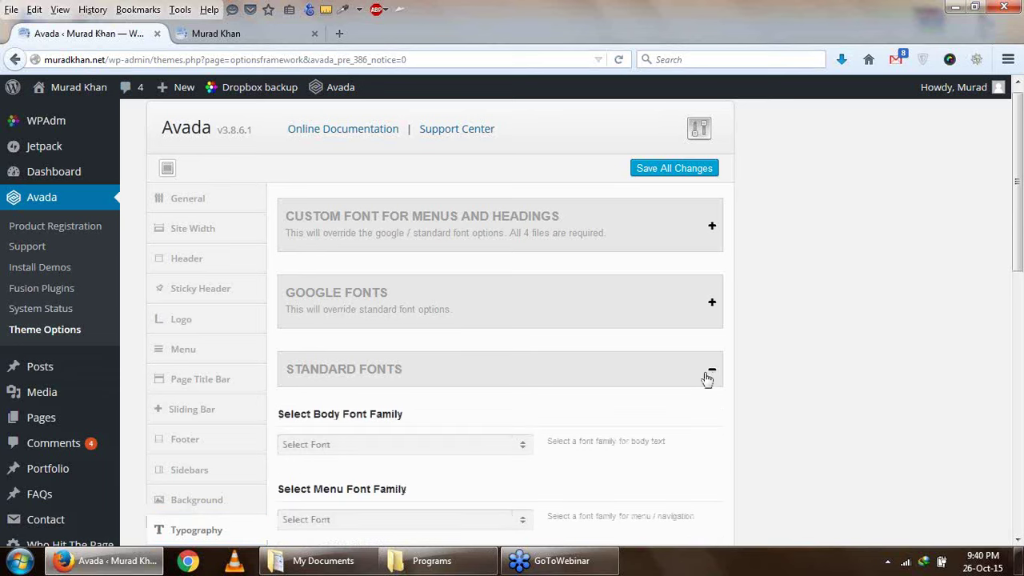
{"action": "left_click", "coordinate": [690, 299]}
{"action": "scroll", "coordinate": [517, 347], "scroll_direction": "down", "scroll_amount": 2}
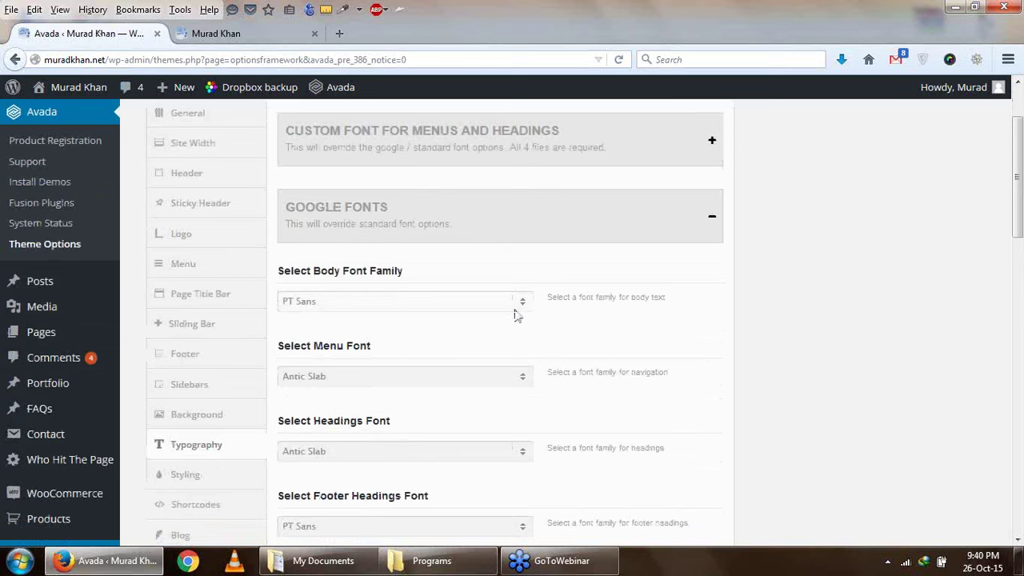
Look through the Google body font list and the remaining Google and standard font settings
{"action": "left_click", "coordinate": [394, 311]}
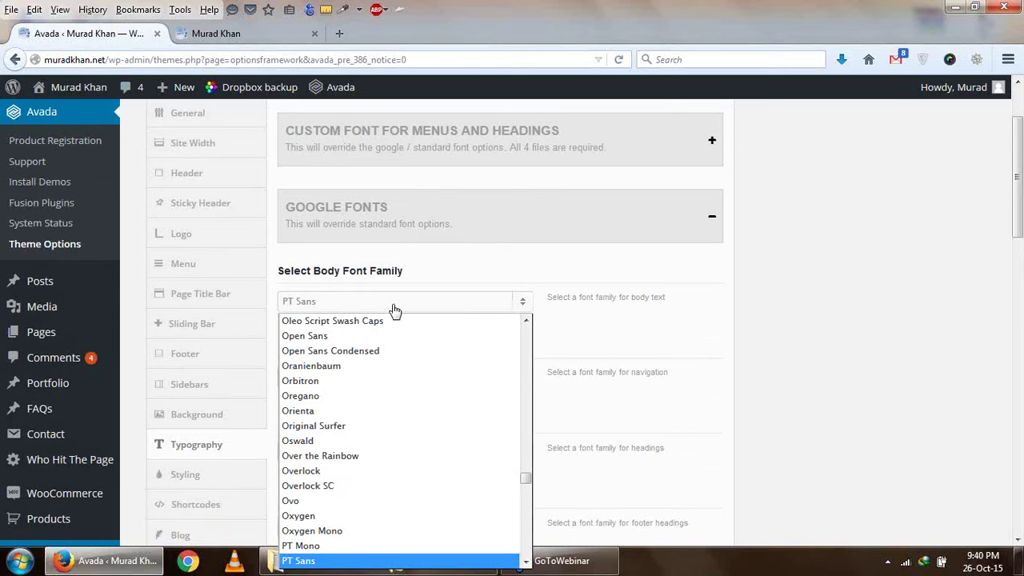
{"action": "left_click", "coordinate": [394, 310]}
{"action": "scroll", "coordinate": [518, 375], "scroll_direction": "down", "scroll_amount": 2}
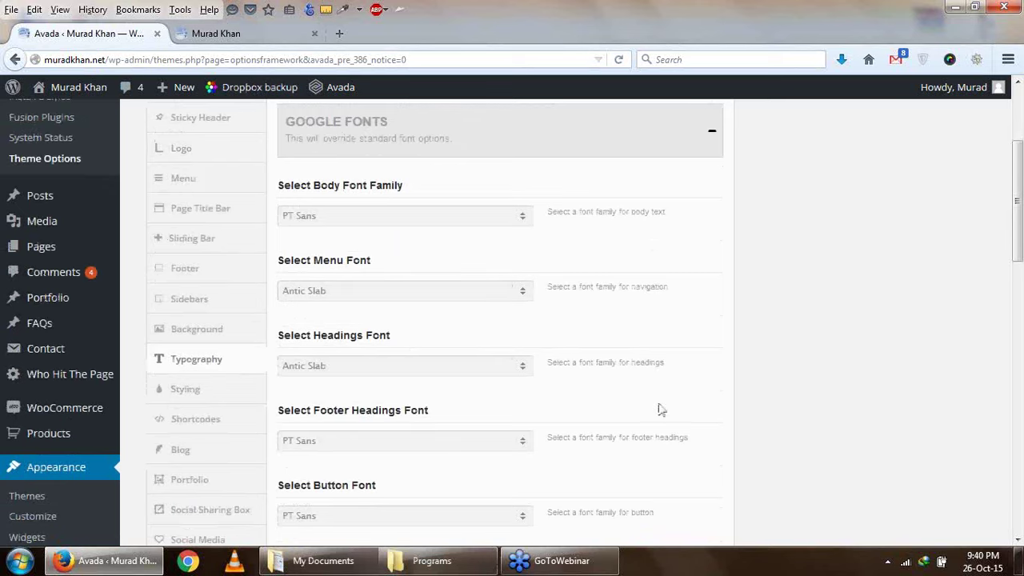
{"action": "scroll", "coordinate": [404, 366], "scroll_direction": "down", "scroll_amount": 2}
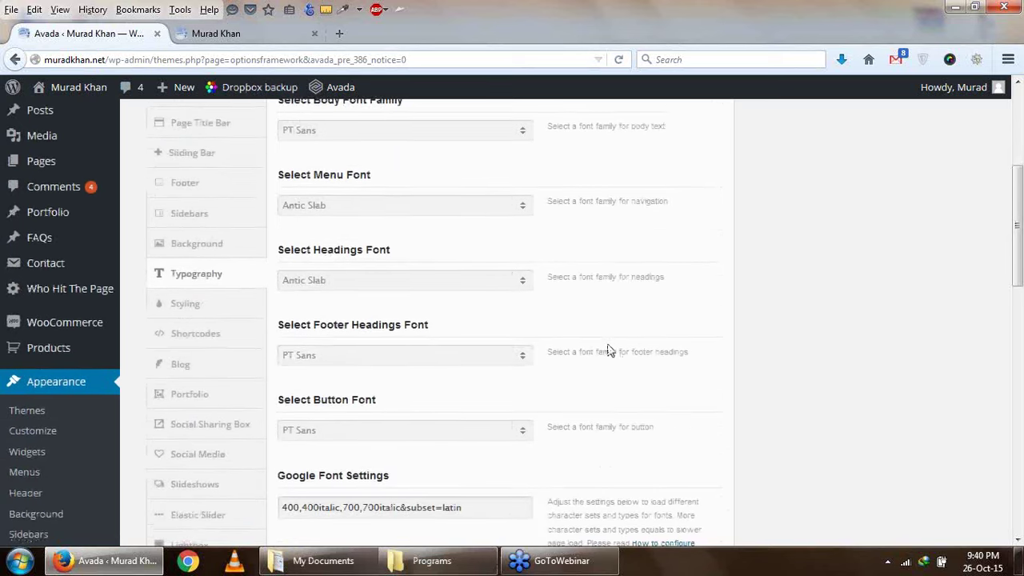
{"action": "scroll", "coordinate": [608, 351], "scroll_direction": "down", "scroll_amount": 6}
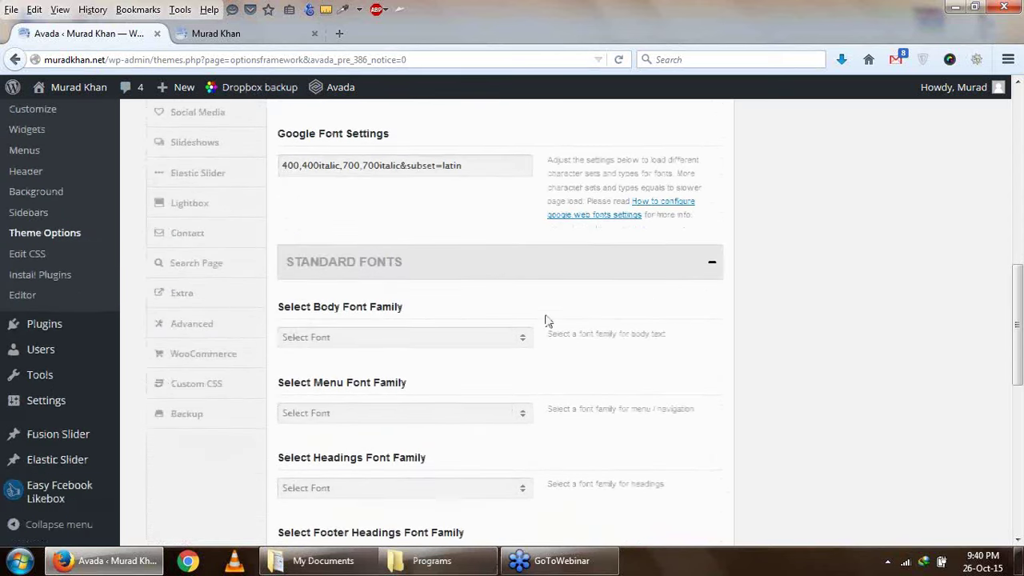
{"action": "scroll", "coordinate": [608, 350], "scroll_direction": "up", "scroll_amount": 10}
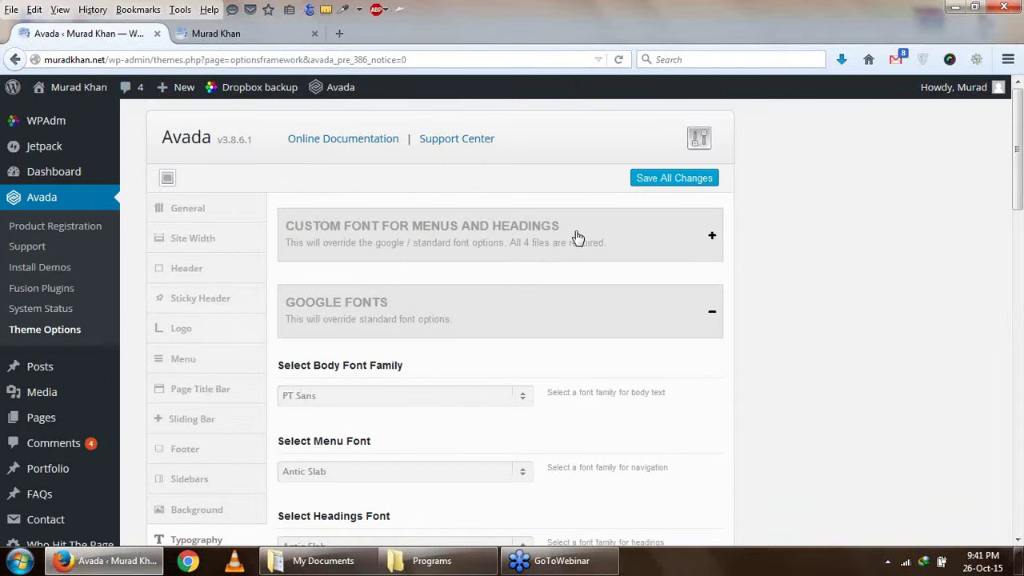
Expand the custom font section for menus and headings and locate the Jameel Noori Nastaleeq font file on the desktop
{"action": "left_click", "coordinate": [577, 237]}
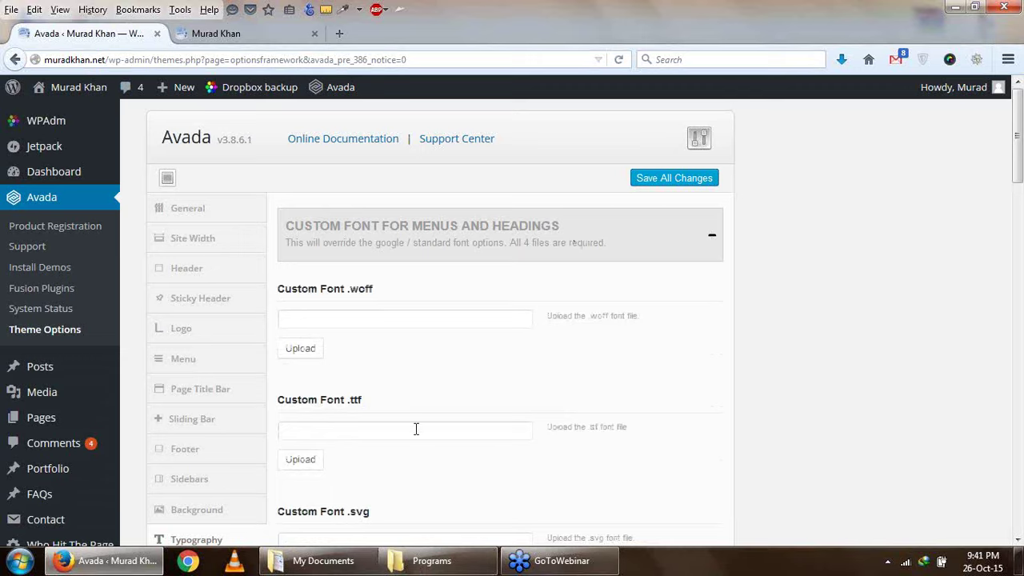
{"action": "scroll", "coordinate": [433, 424], "scroll_direction": "down", "scroll_amount": 2}
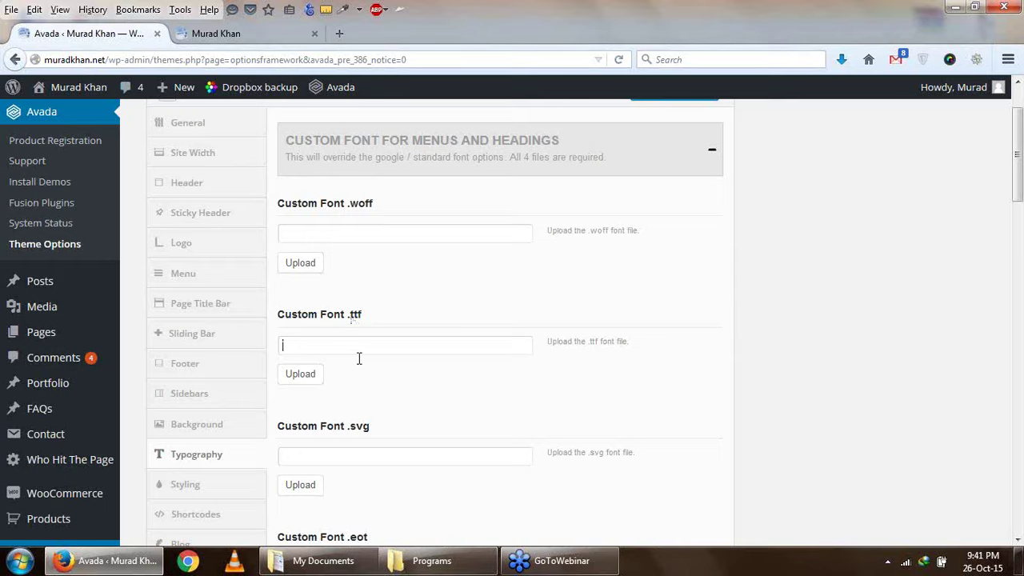
{"action": "left_click", "coordinate": [1018, 560]}
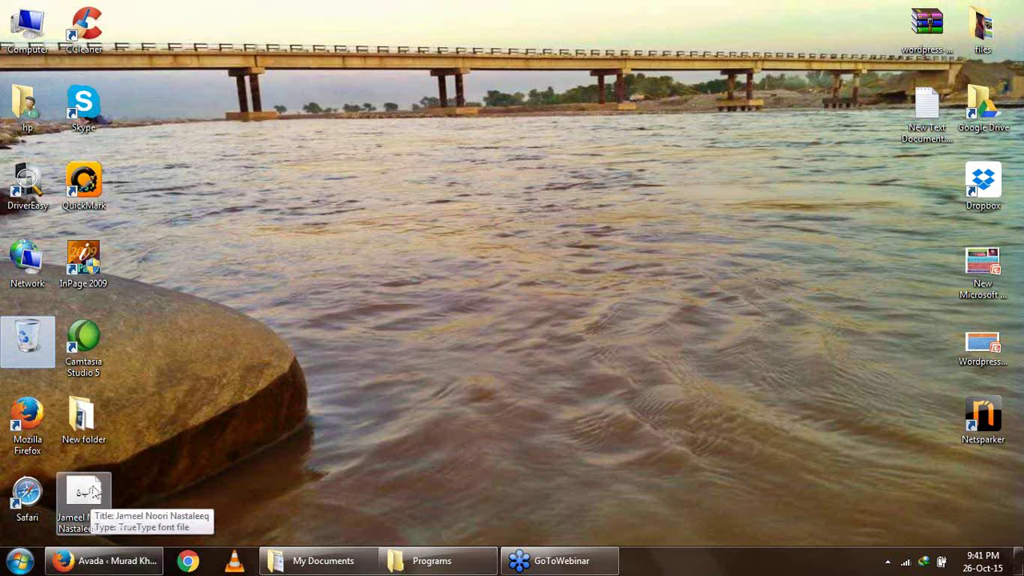
{"action": "left_click", "coordinate": [104, 560]}
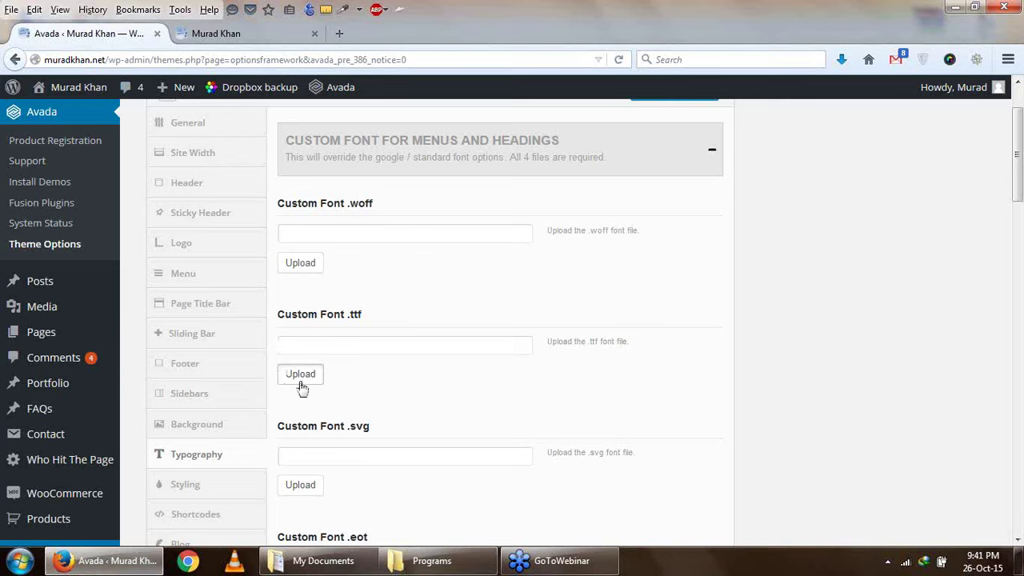
Try to upload Jameel Noori Nastaleeq.ttf from the Desktop as the custom .ttf font
{"action": "left_click", "coordinate": [301, 384]}
{"action": "left_click", "coordinate": [300, 386]}
{"action": "left_click", "coordinate": [64, 148]}
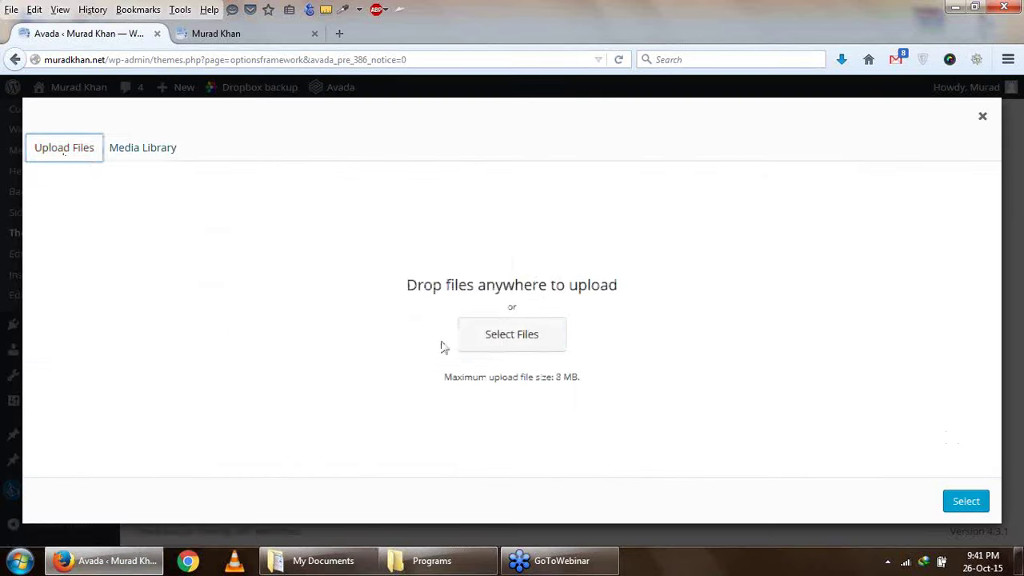
{"action": "left_click", "coordinate": [535, 338]}
{"action": "left_click", "coordinate": [470, 232]}
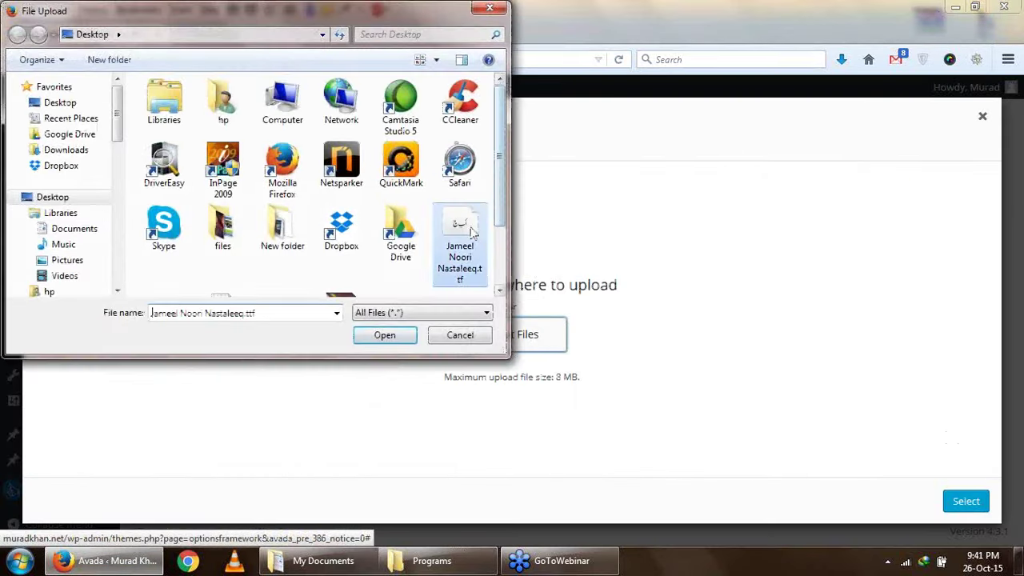
{"action": "double_click", "coordinate": [471, 232]}
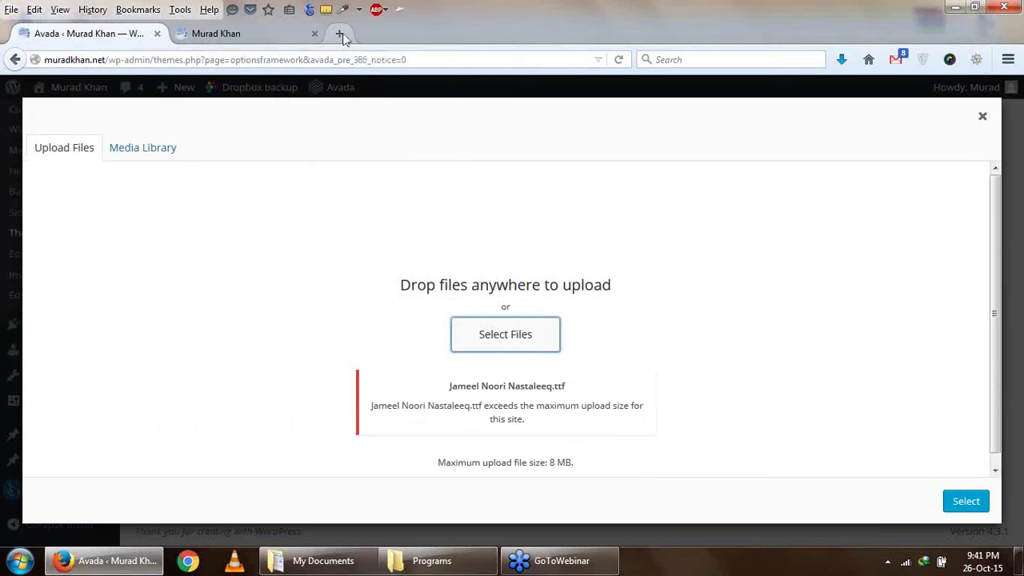
Search Google for the font name "Jameel Noori Nastaleeq" taken from the upload message and view the image results
{"action": "left_click_drag", "start_coordinate": [445, 388], "coordinate": [608, 377]}
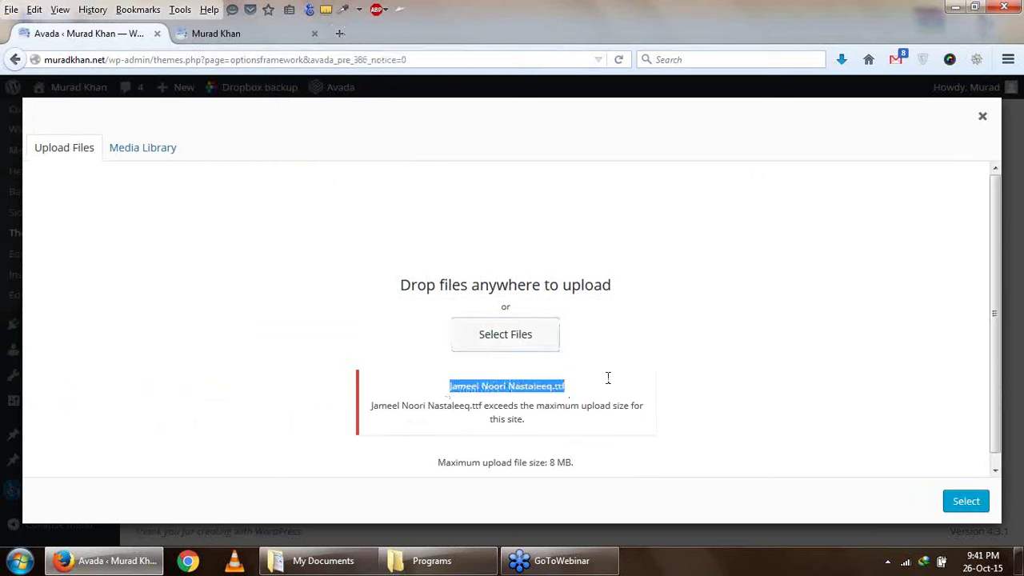
{"action": "left_click", "coordinate": [682, 60]}
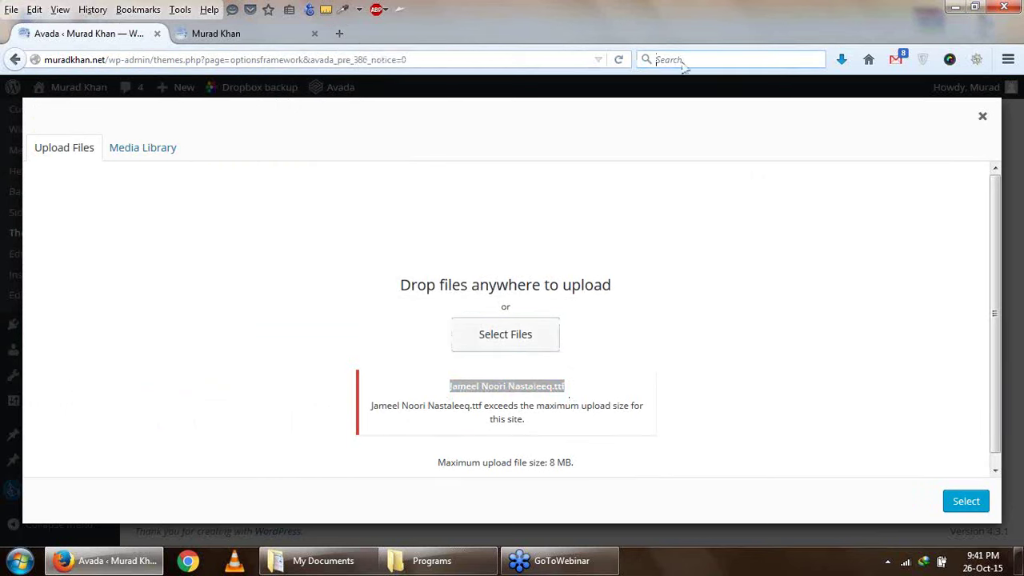
{"action": "left_click", "coordinate": [458, 390]}
{"action": "left_click_drag", "start_coordinate": [451, 392], "coordinate": [559, 396]}
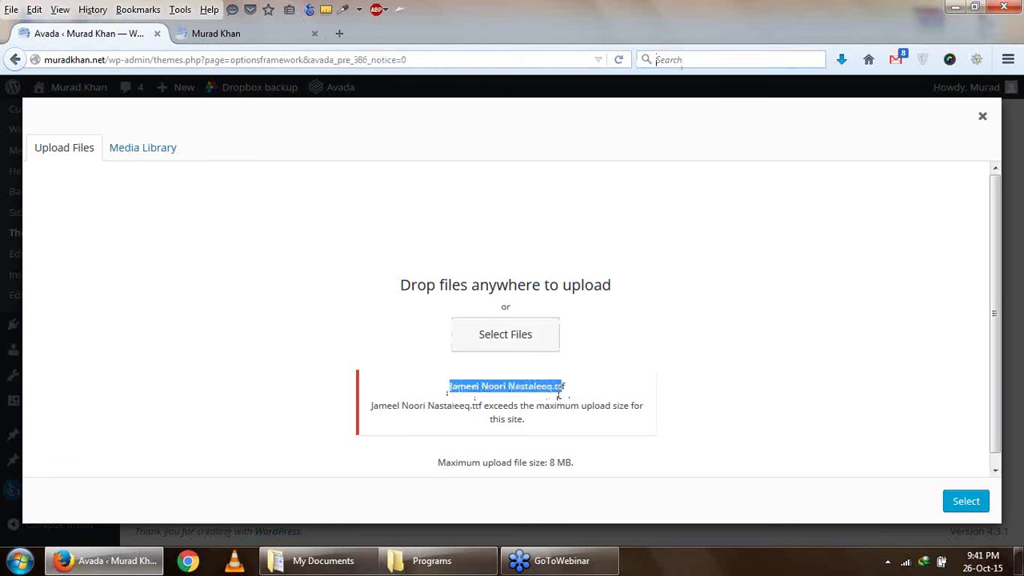
{"action": "left_click", "coordinate": [572, 393]}
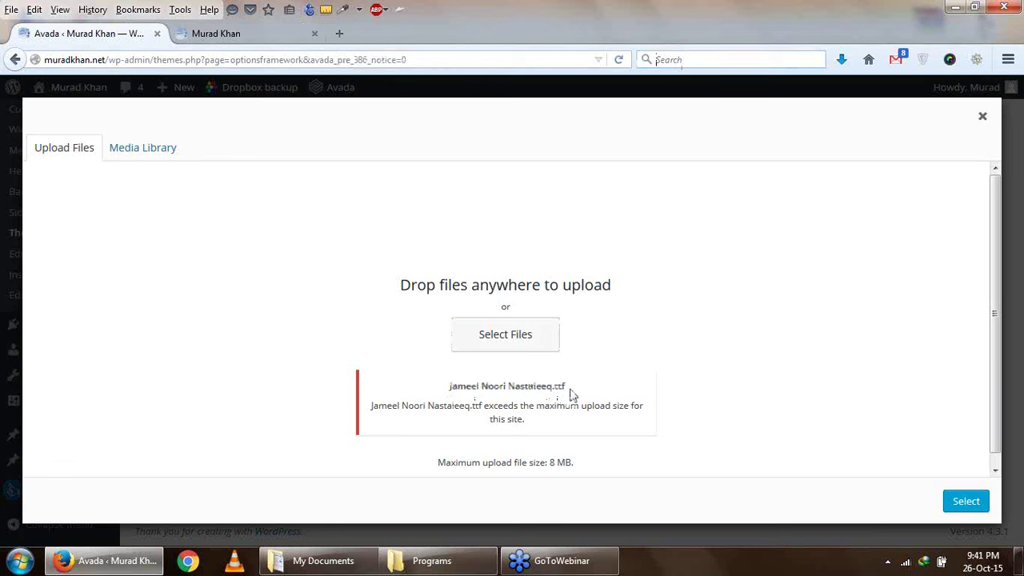
{"action": "left_click_drag", "start_coordinate": [374, 408], "coordinate": [638, 410]}
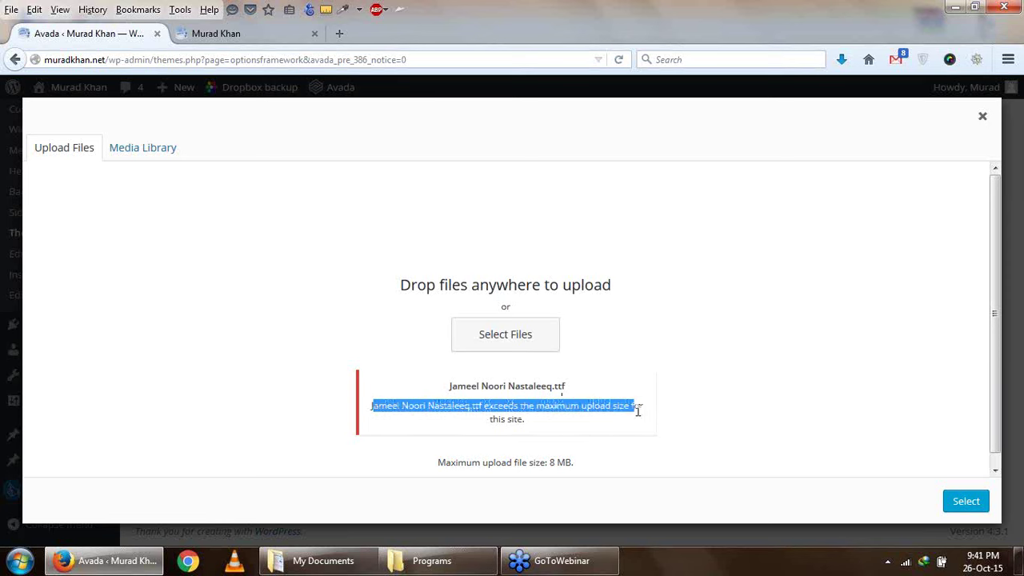
{"action": "left_click_drag", "start_coordinate": [439, 388], "coordinate": [560, 392]}
{"action": "right_click", "coordinate": [552, 384]}
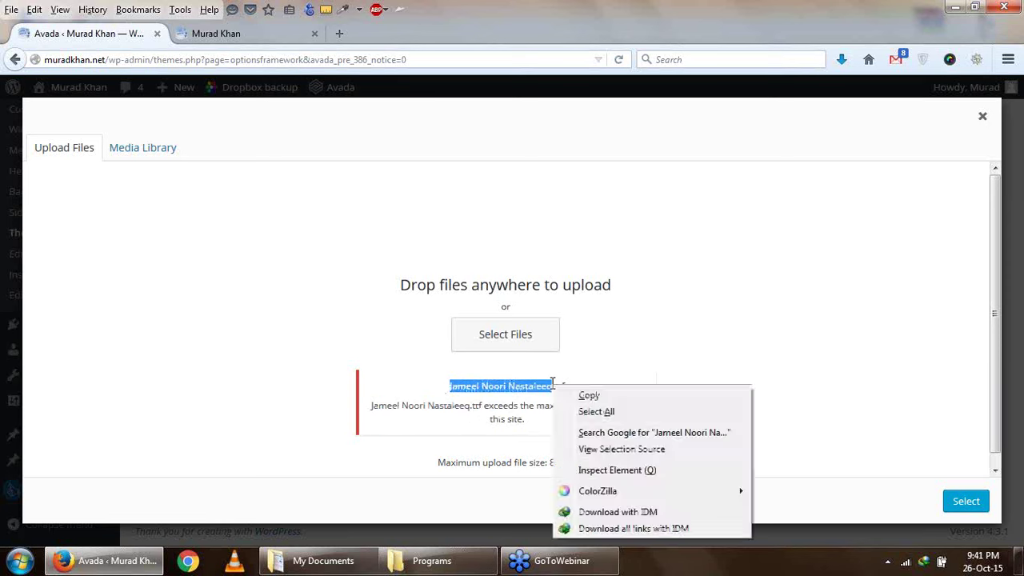
{"action": "left_click", "coordinate": [588, 432]}
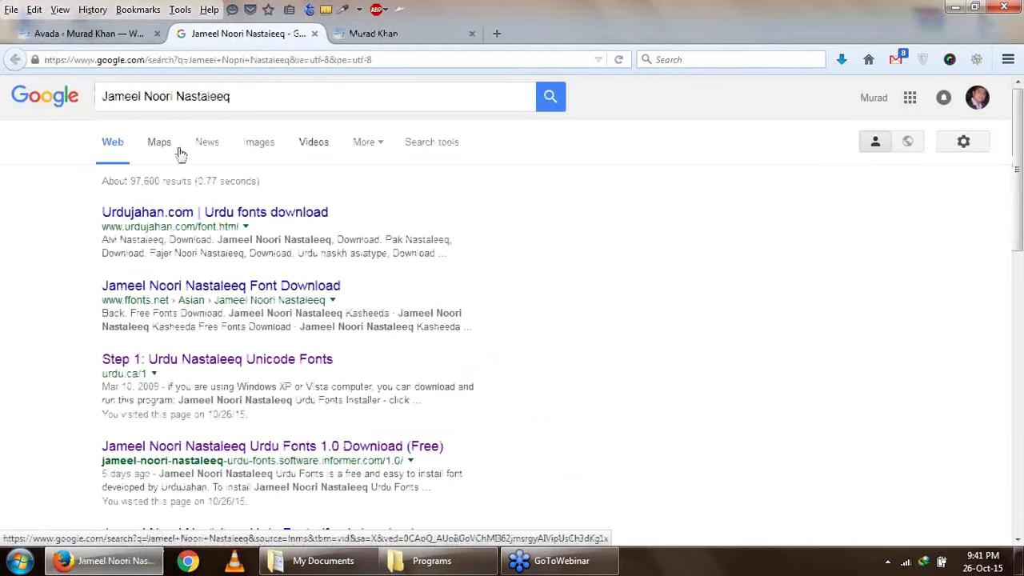
{"action": "left_click", "coordinate": [268, 142]}
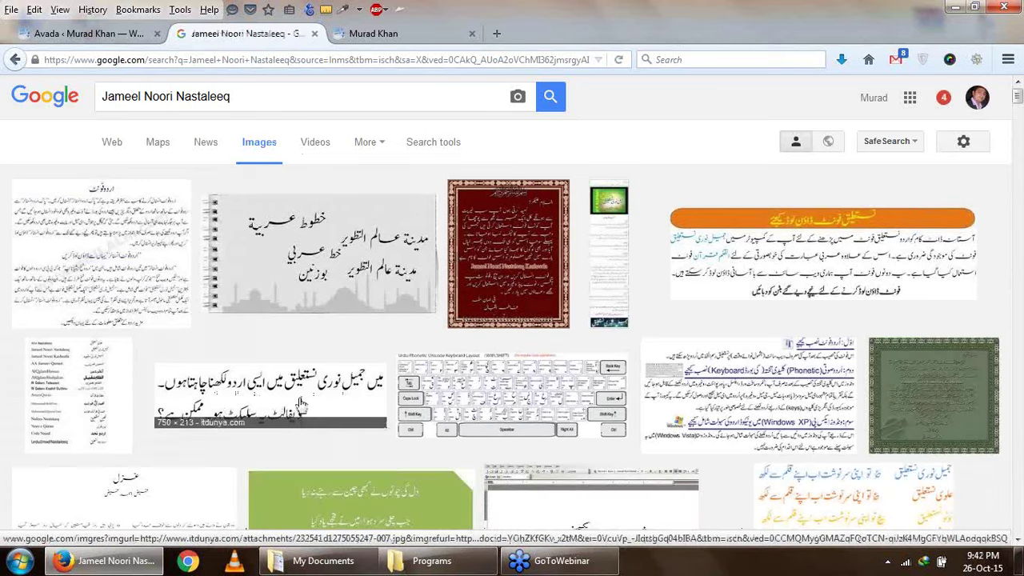
Check the maximum upload file size and the font file on the desktop, and close the media upload window
{"action": "left_click", "coordinate": [129, 34]}
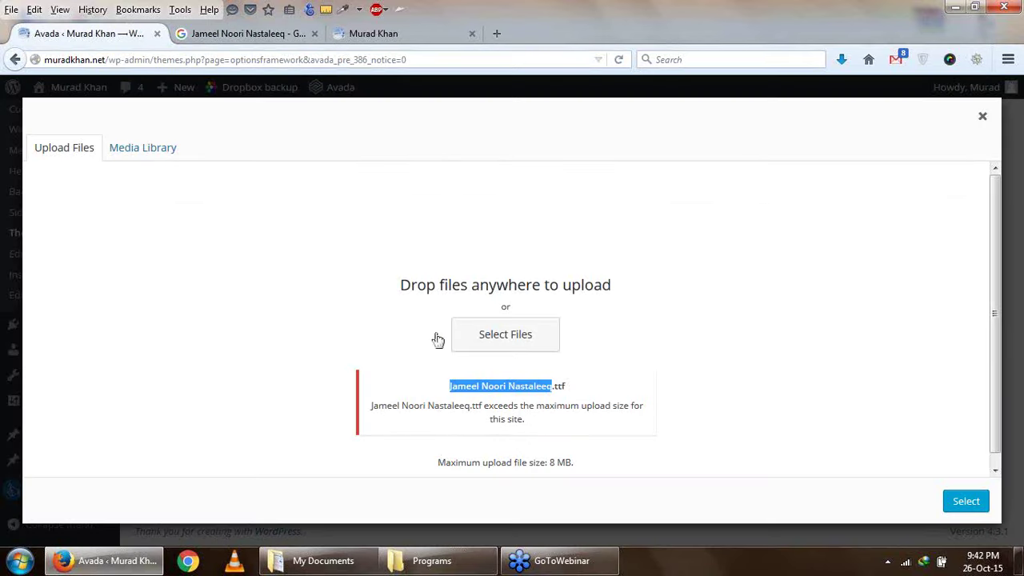
{"action": "left_click_drag", "start_coordinate": [440, 457], "coordinate": [564, 466]}
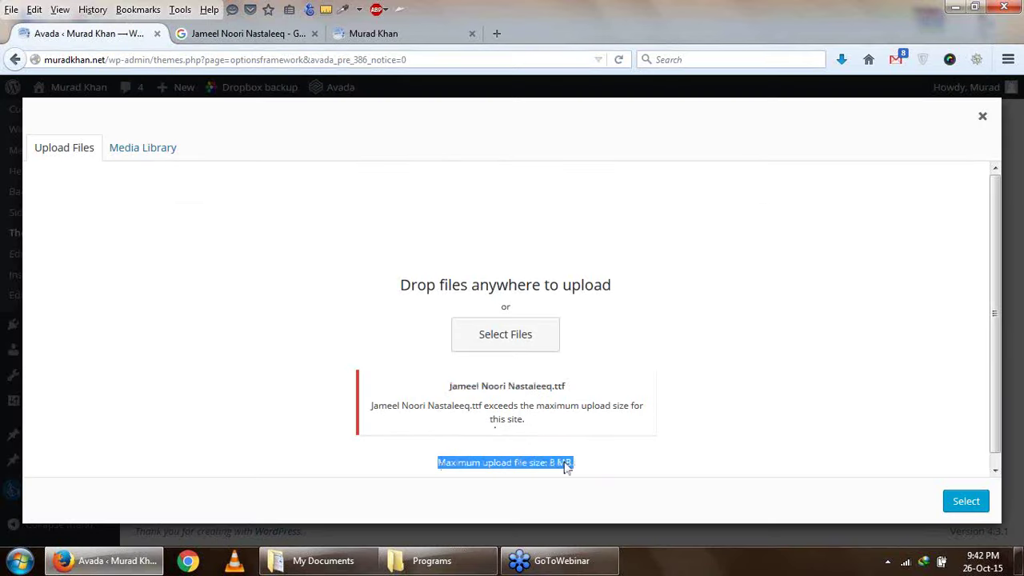
{"action": "left_click", "coordinate": [1018, 560]}
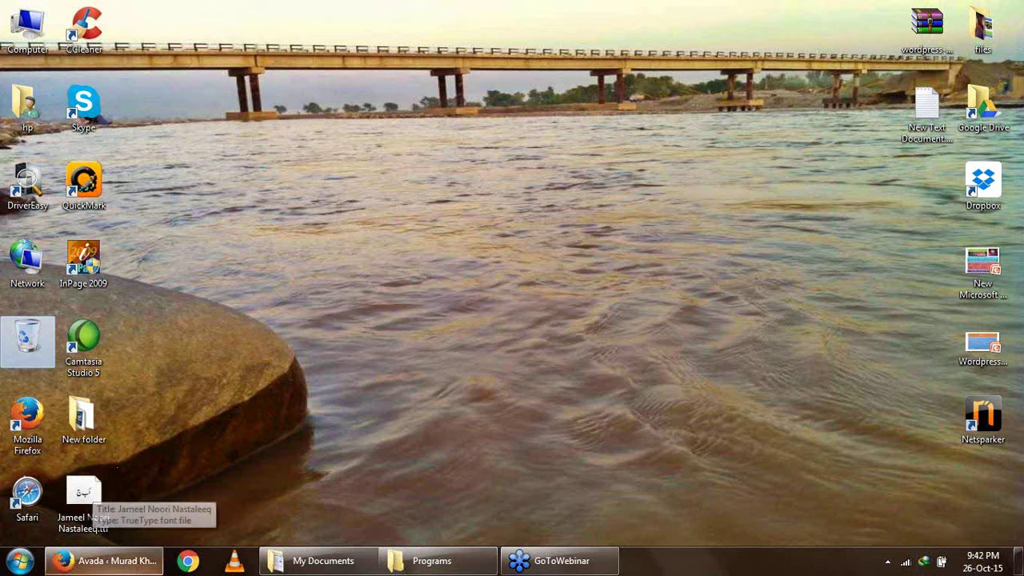
{"action": "left_click", "coordinate": [116, 565]}
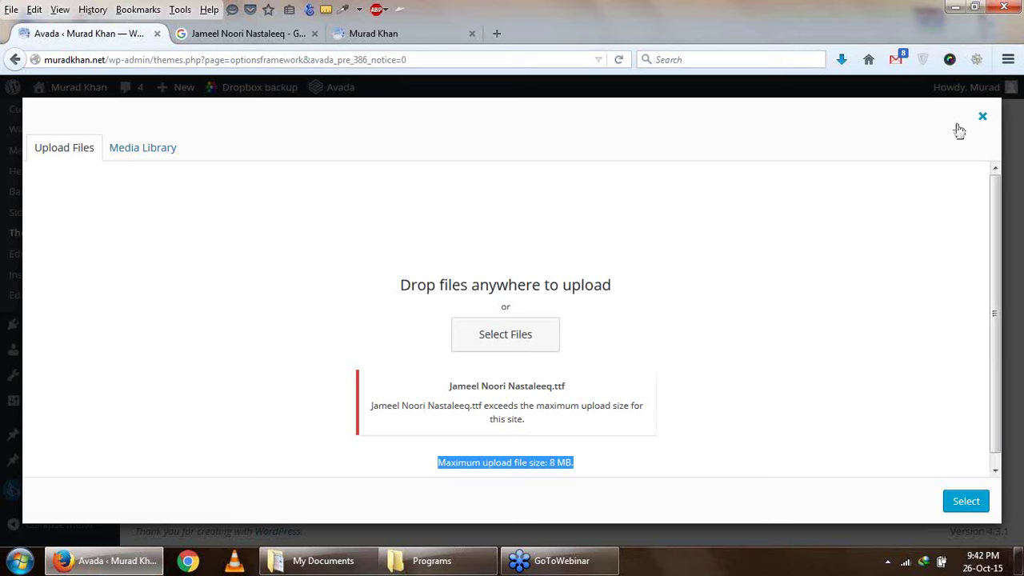
{"action": "left_click", "coordinate": [983, 117]}
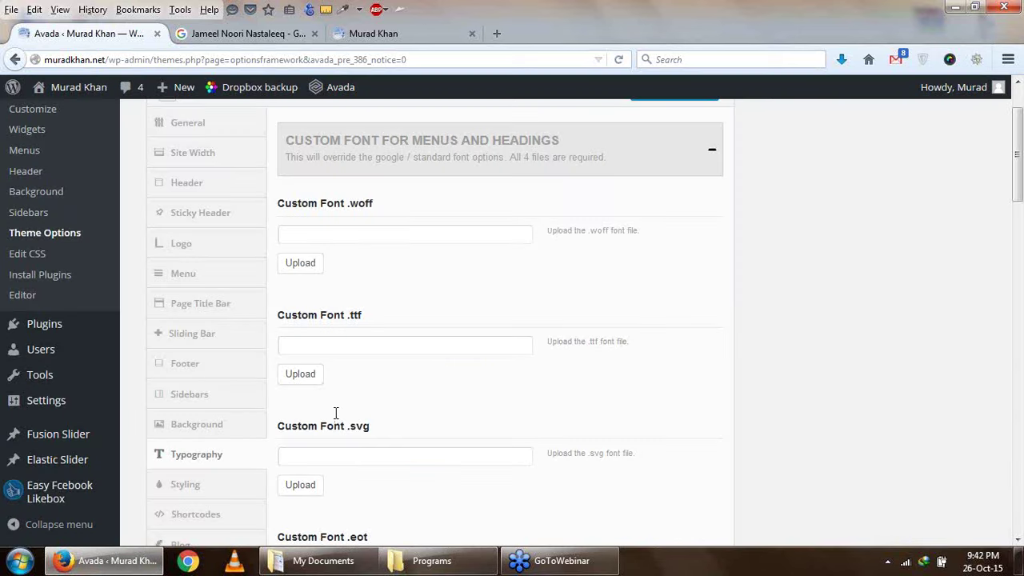
Glance at the live homepage and look through the remaining typography sections down to Font Margins
{"action": "left_click", "coordinate": [356, 33]}
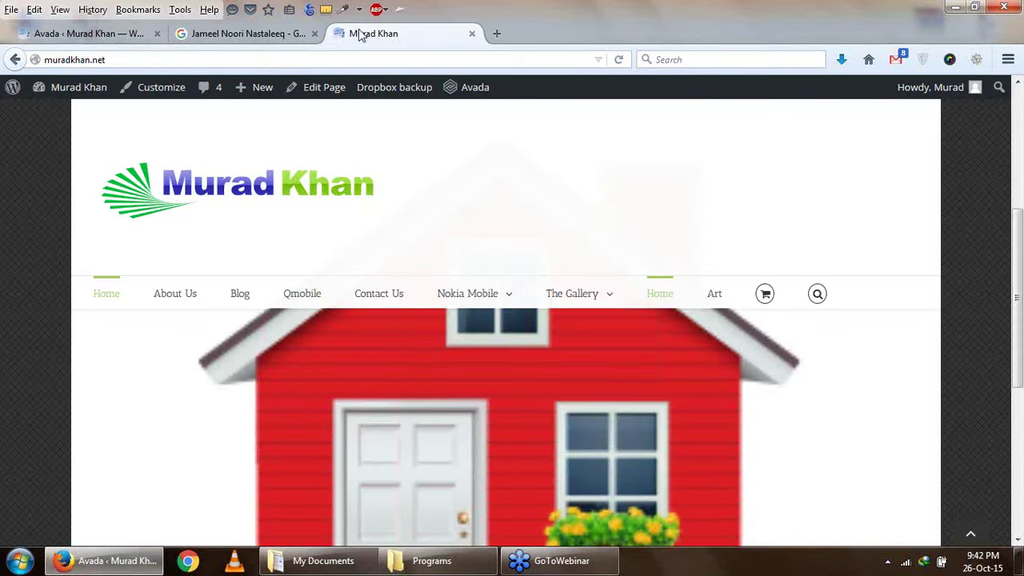
{"action": "left_click", "coordinate": [88, 35]}
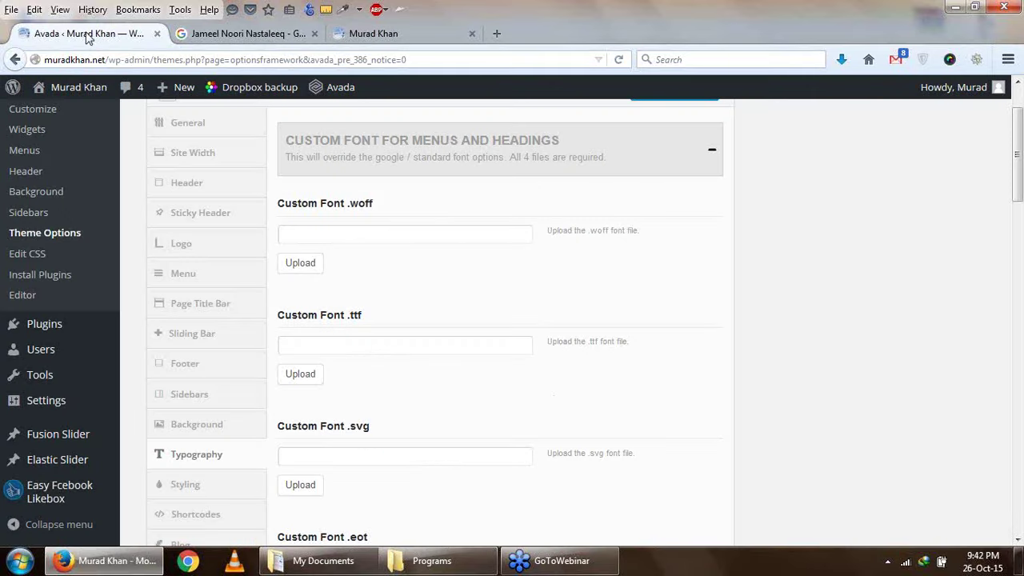
{"action": "scroll", "coordinate": [448, 397], "scroll_direction": "down", "scroll_amount": 10}
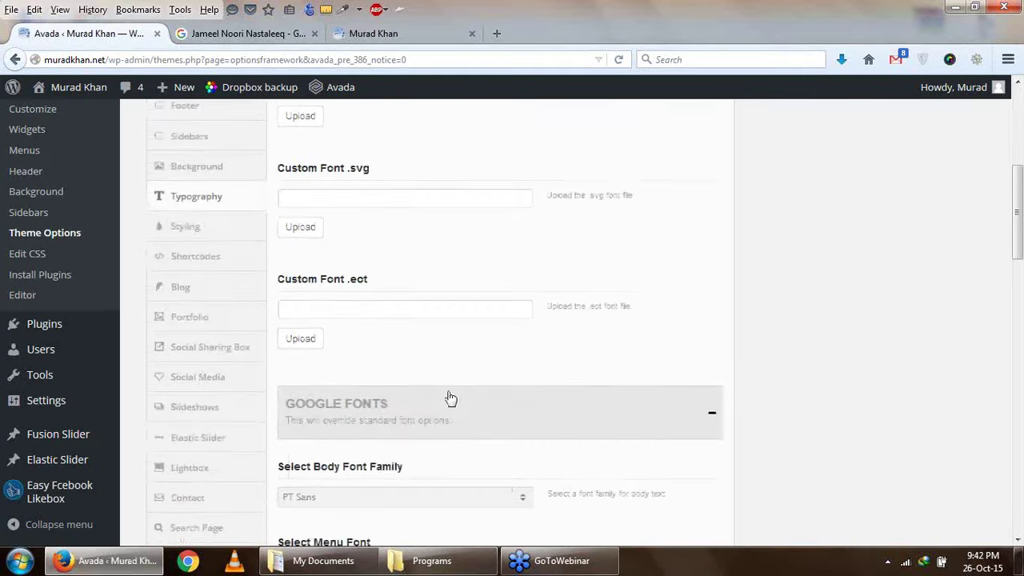
{"action": "scroll", "coordinate": [462, 432], "scroll_direction": "down", "scroll_amount": 8}
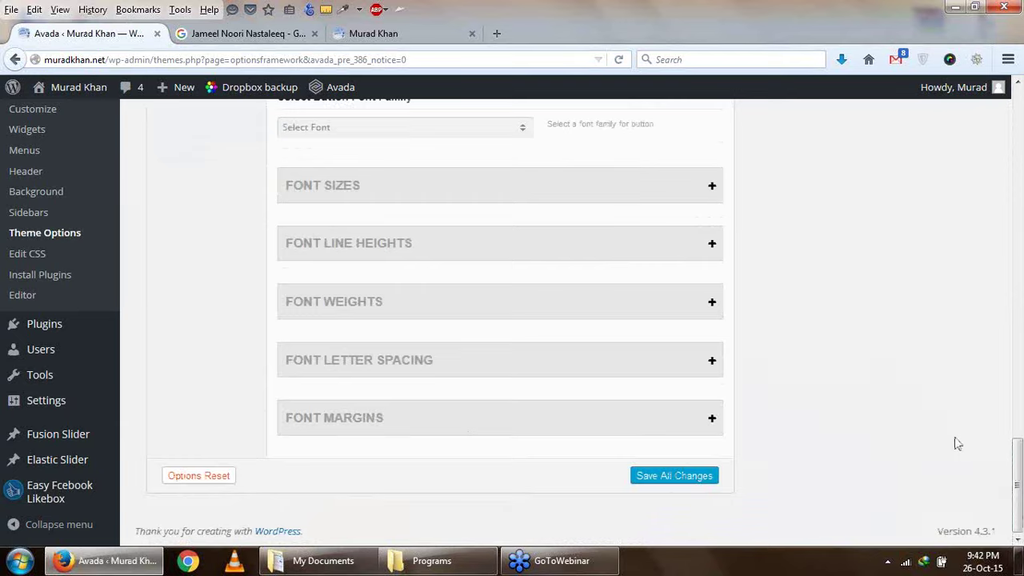
{"action": "scroll", "coordinate": [955, 441], "scroll_direction": "up", "scroll_amount": 8}
{"action": "scroll", "coordinate": [958, 443], "scroll_direction": "up", "scroll_amount": 9}
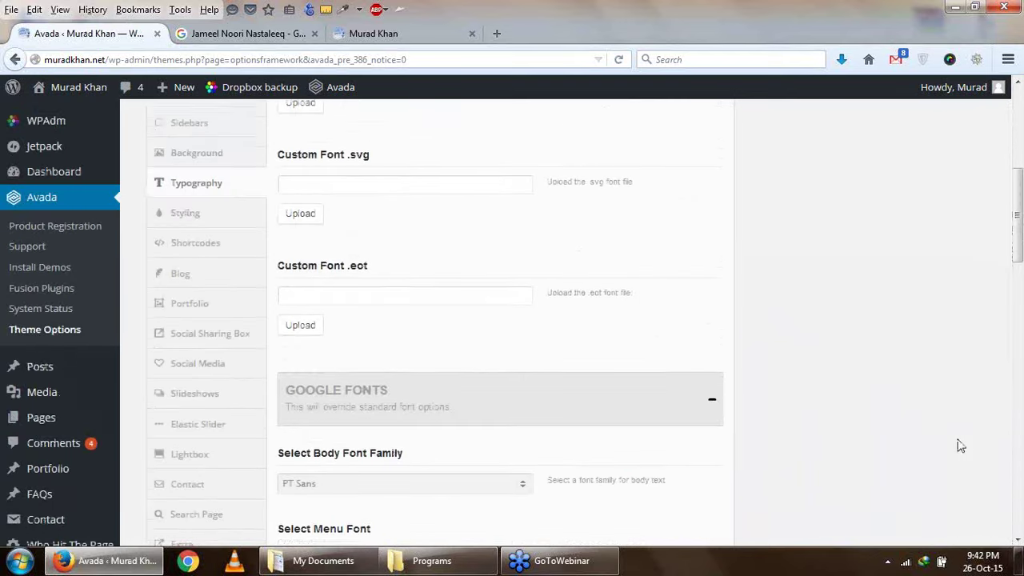
{"action": "scroll", "coordinate": [515, 371], "scroll_direction": "down", "scroll_amount": 3}
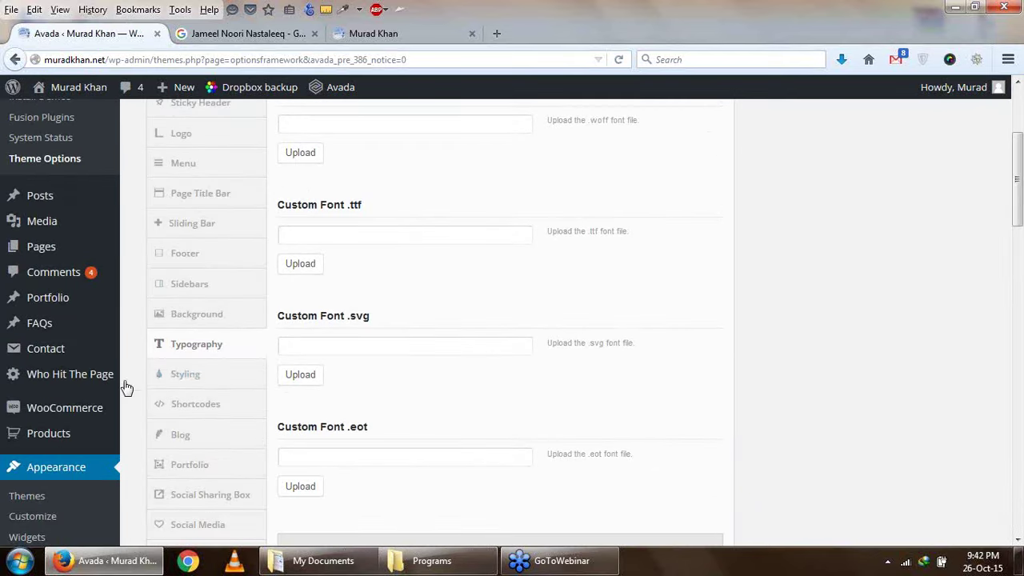
Expand the Background Colors section in the Styling options and close the Google search tab, returning to the theme options
{"action": "left_click", "coordinate": [176, 382]}
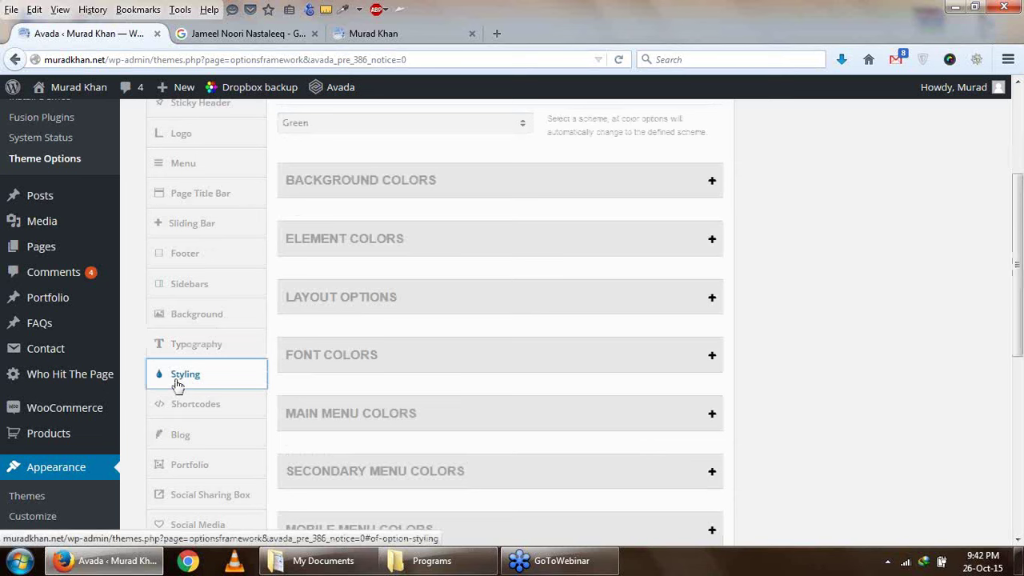
{"action": "left_click", "coordinate": [562, 195]}
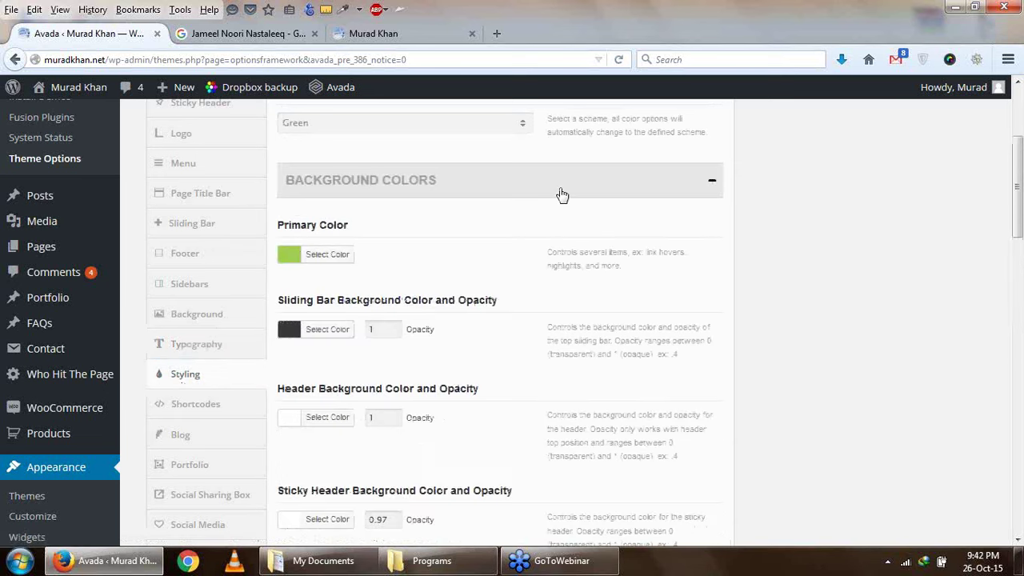
{"action": "left_click", "coordinate": [295, 34]}
{"action": "left_click", "coordinate": [313, 33]}
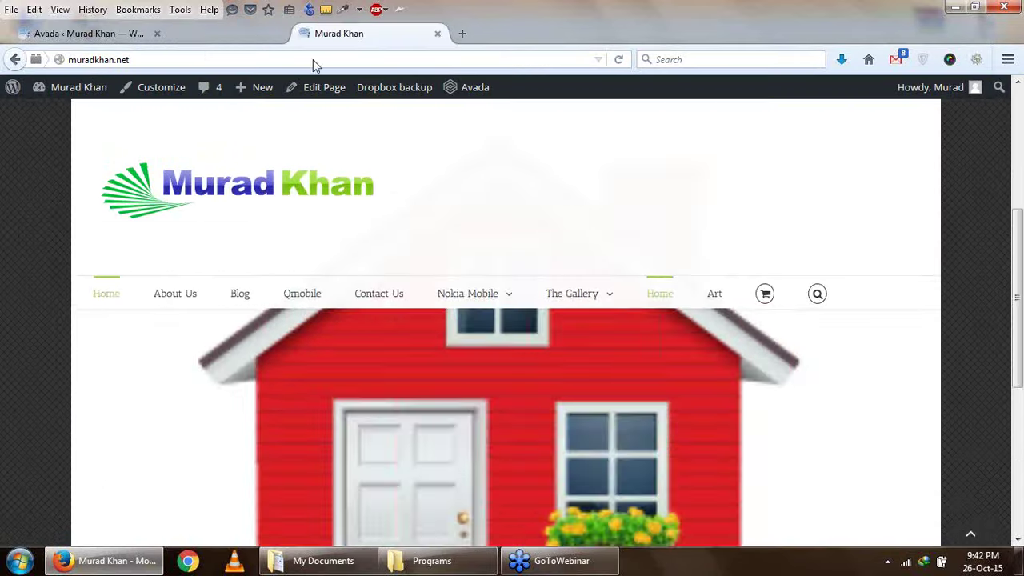
{"action": "left_click", "coordinate": [93, 36]}
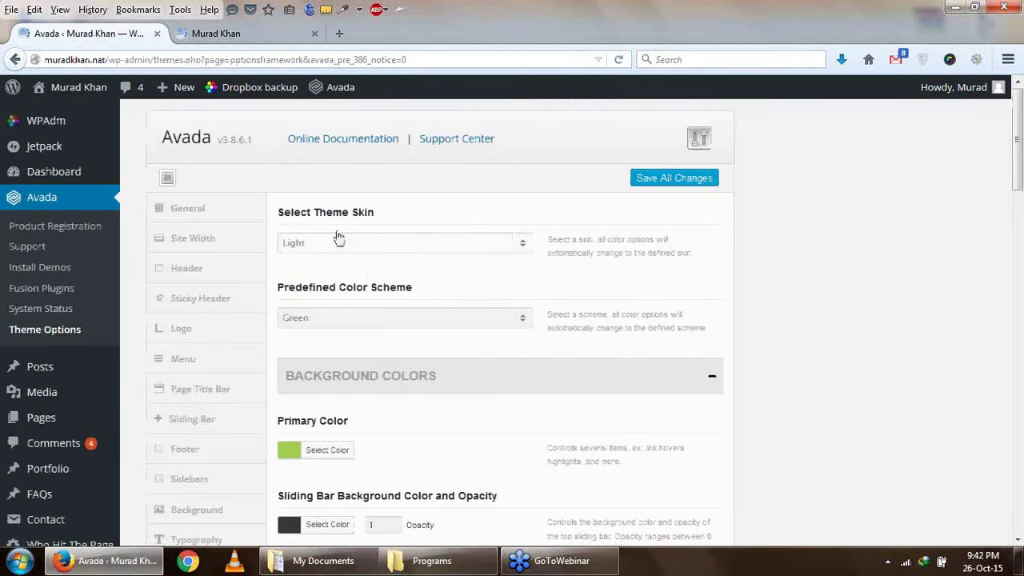
Keep the Light theme skin, set the predefined color scheme to Blue and save all changes
{"action": "left_click", "coordinate": [502, 246]}
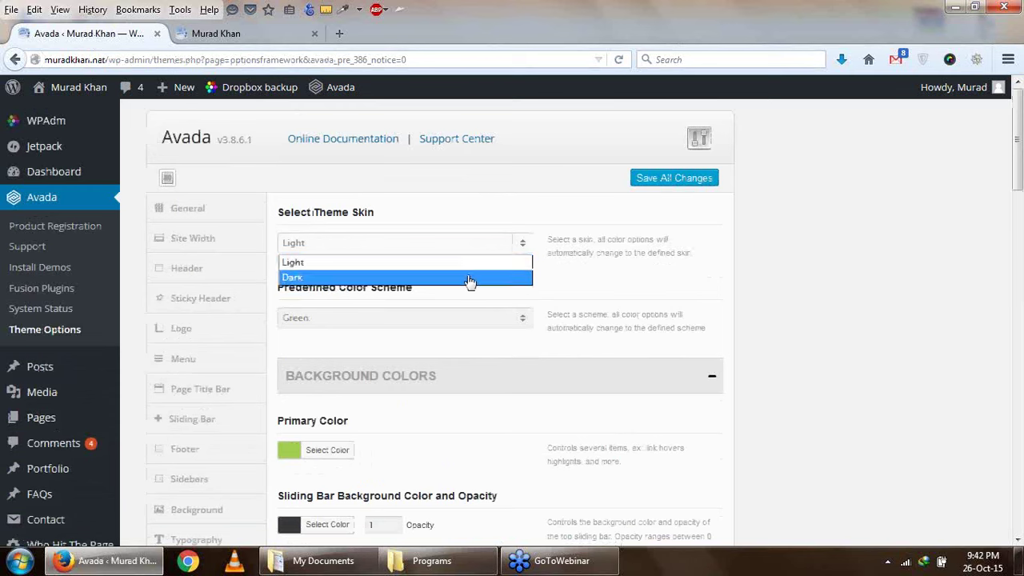
{"action": "left_click", "coordinate": [584, 270]}
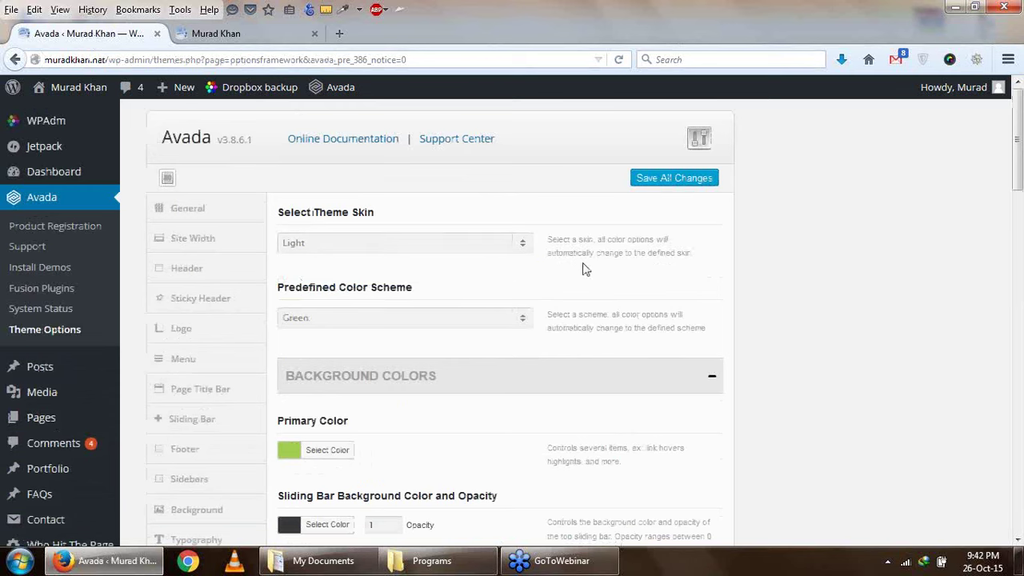
{"action": "left_click", "coordinate": [524, 320]}
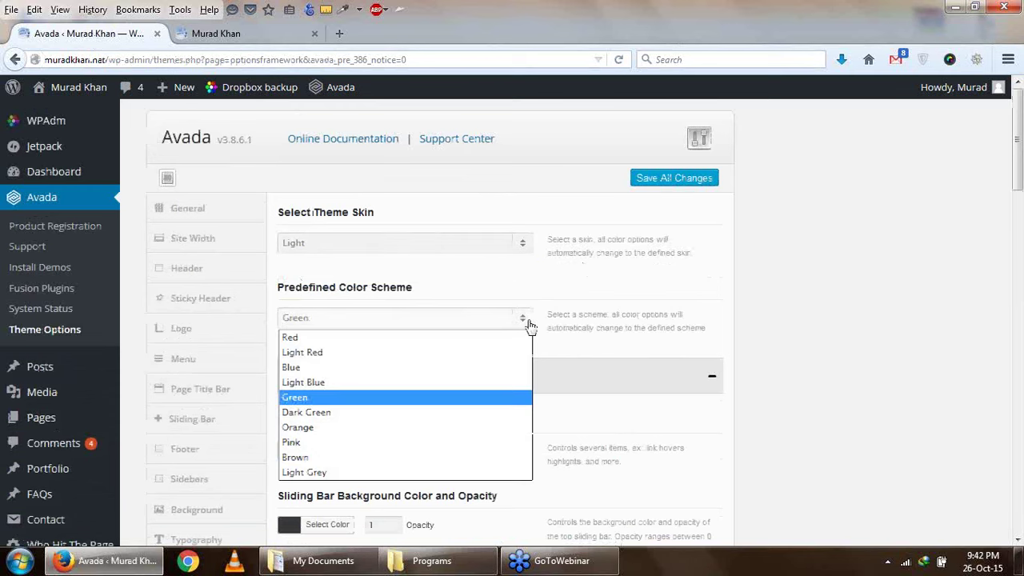
{"action": "left_click", "coordinate": [453, 368]}
{"action": "left_click", "coordinate": [674, 177]}
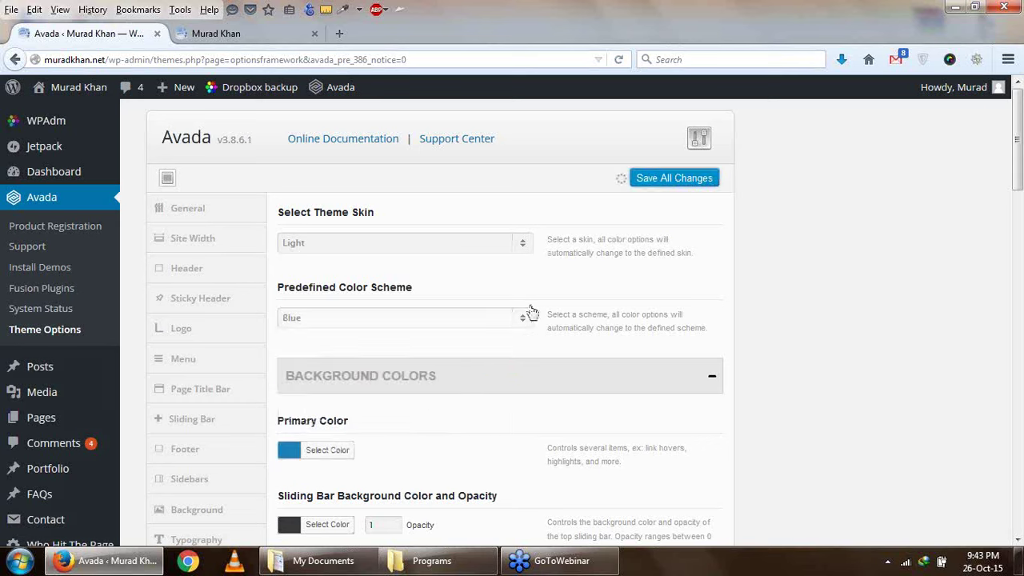
{"action": "left_click", "coordinate": [524, 317]}
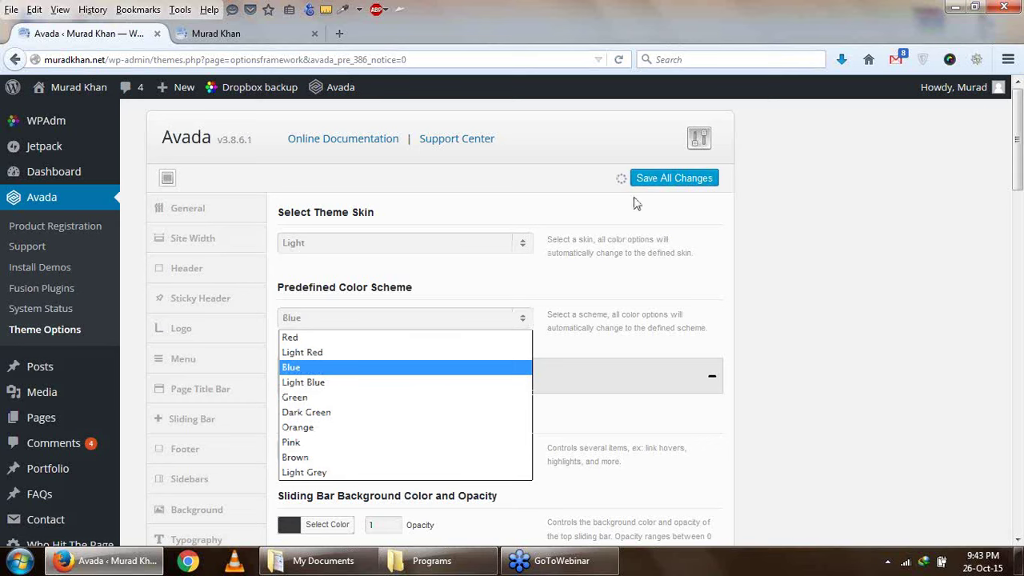
Reload the live homepage to check the Blue color scheme, and return to the theme options
{"action": "left_click", "coordinate": [280, 33]}
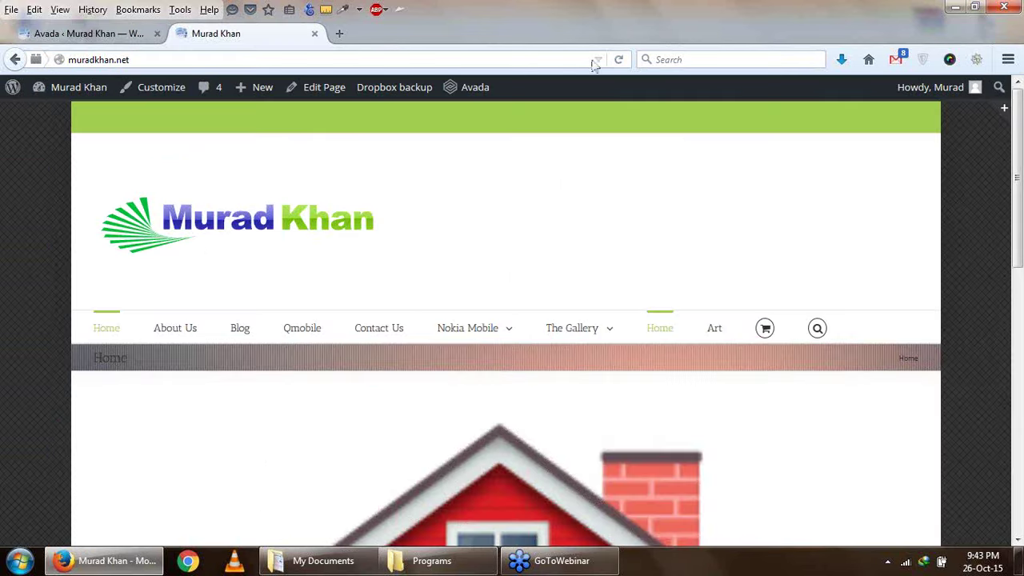
{"action": "left_click", "coordinate": [619, 61]}
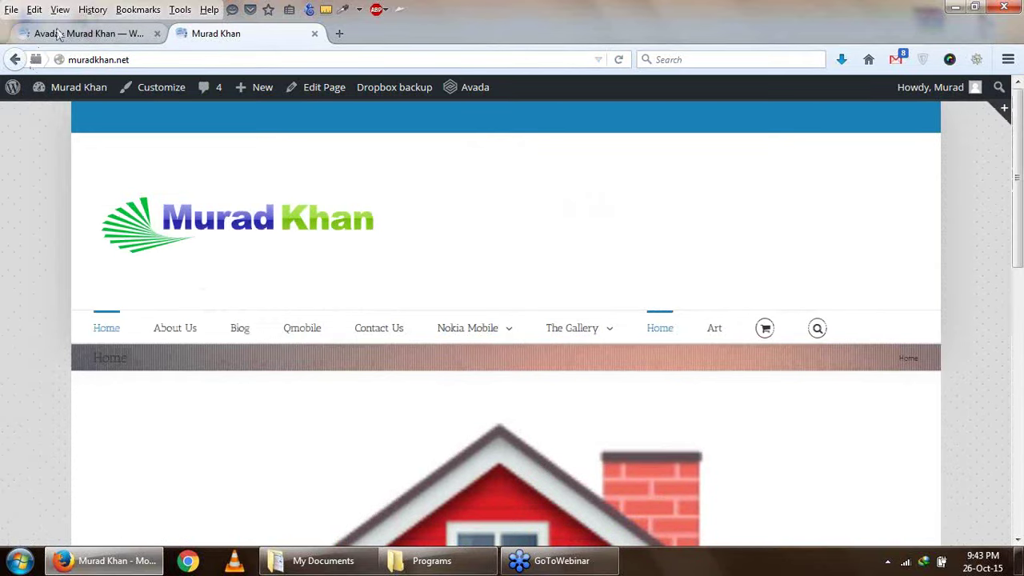
{"action": "left_click", "coordinate": [58, 34]}
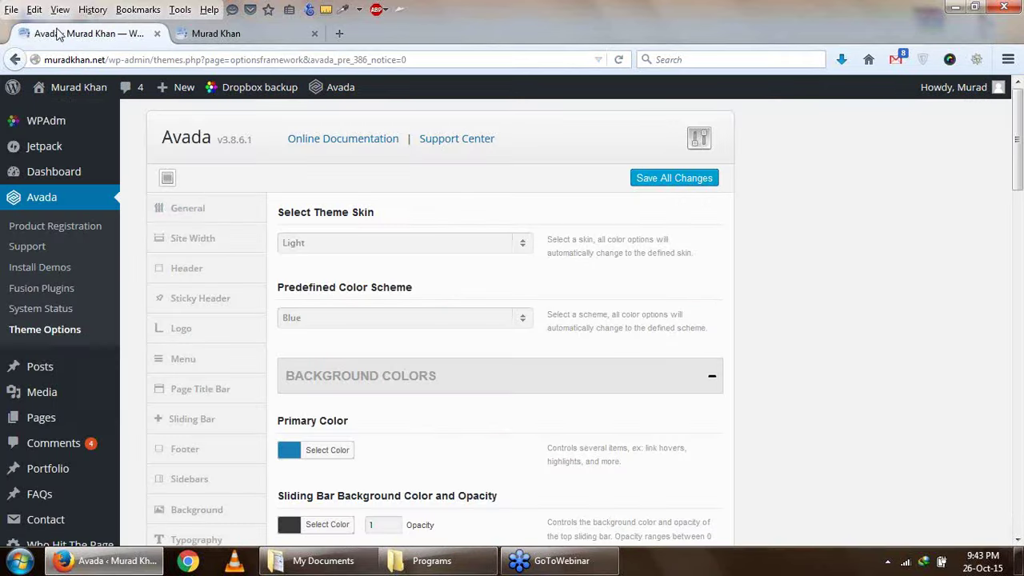
Examine the Site Width options and the Header options, from header layouts and content areas to header background and padding
{"action": "left_click", "coordinate": [210, 251]}
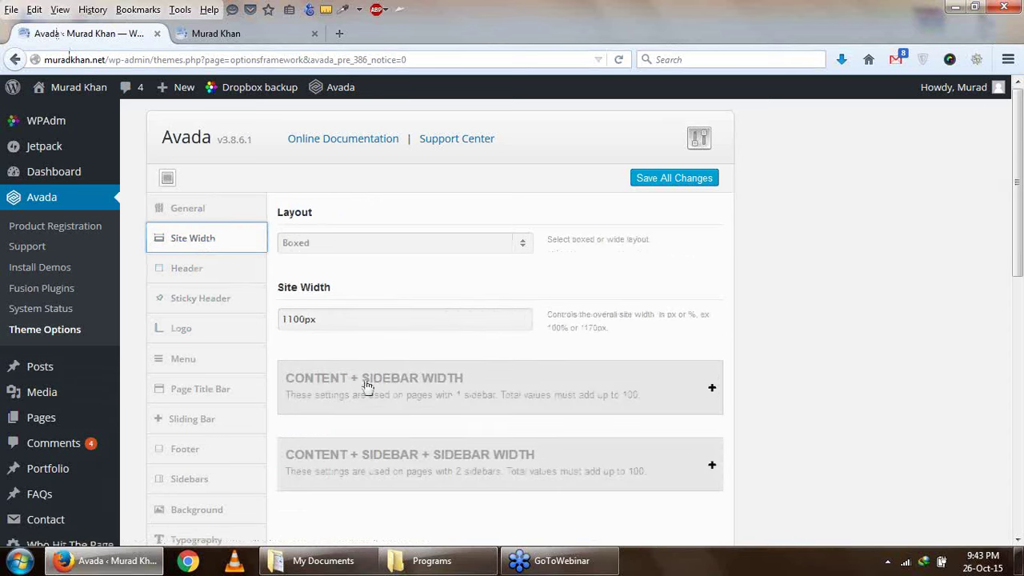
{"action": "left_click", "coordinate": [187, 268]}
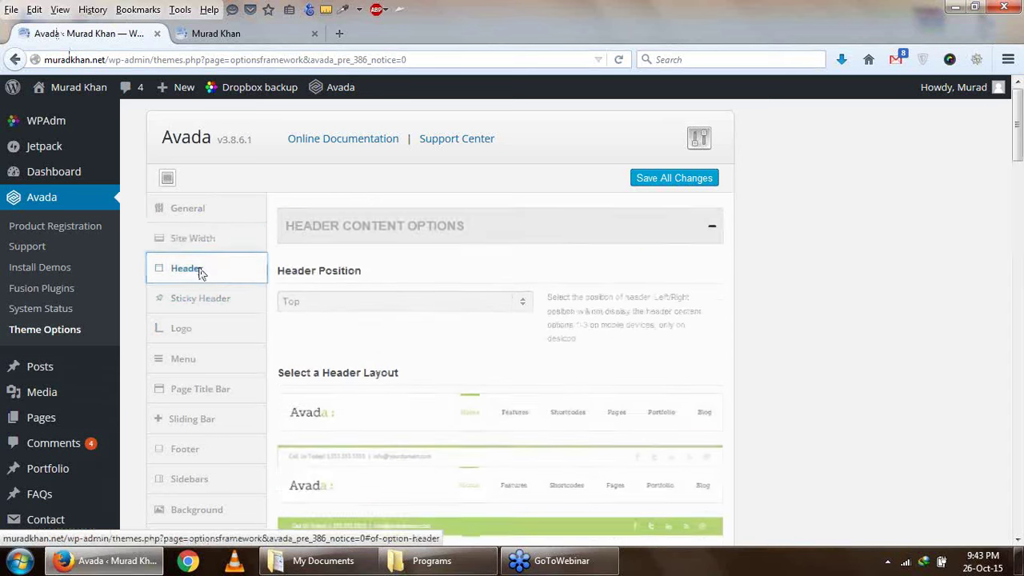
{"action": "scroll", "coordinate": [470, 327], "scroll_direction": "down", "scroll_amount": 10}
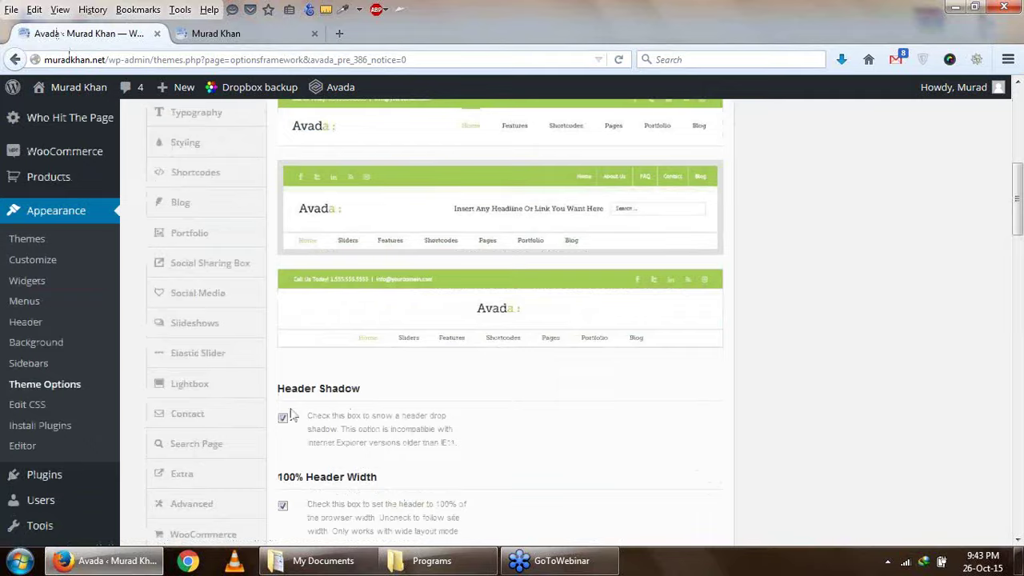
{"action": "scroll", "coordinate": [292, 422], "scroll_direction": "down", "scroll_amount": 8}
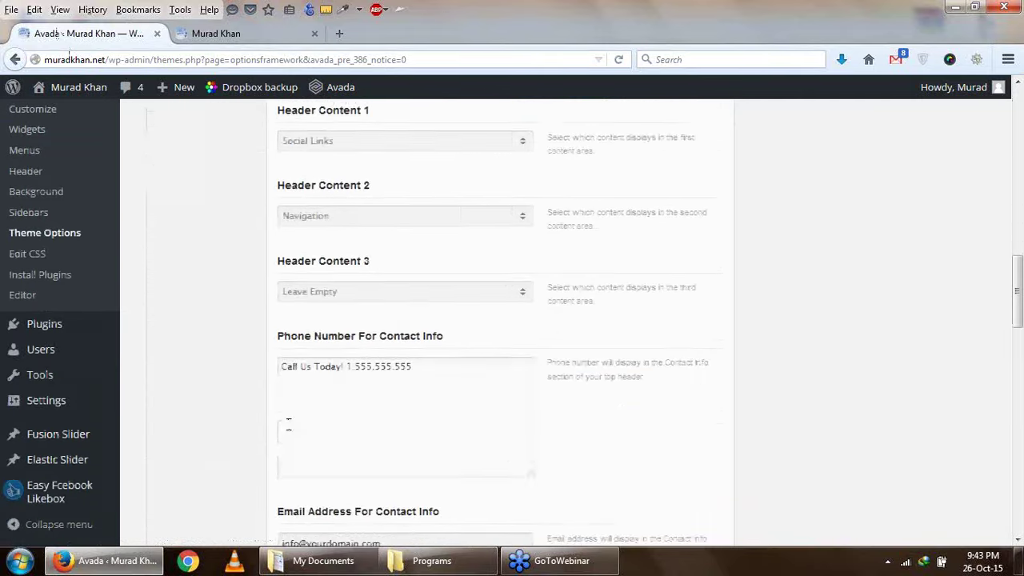
{"action": "scroll", "coordinate": [279, 437], "scroll_direction": "down", "scroll_amount": 6}
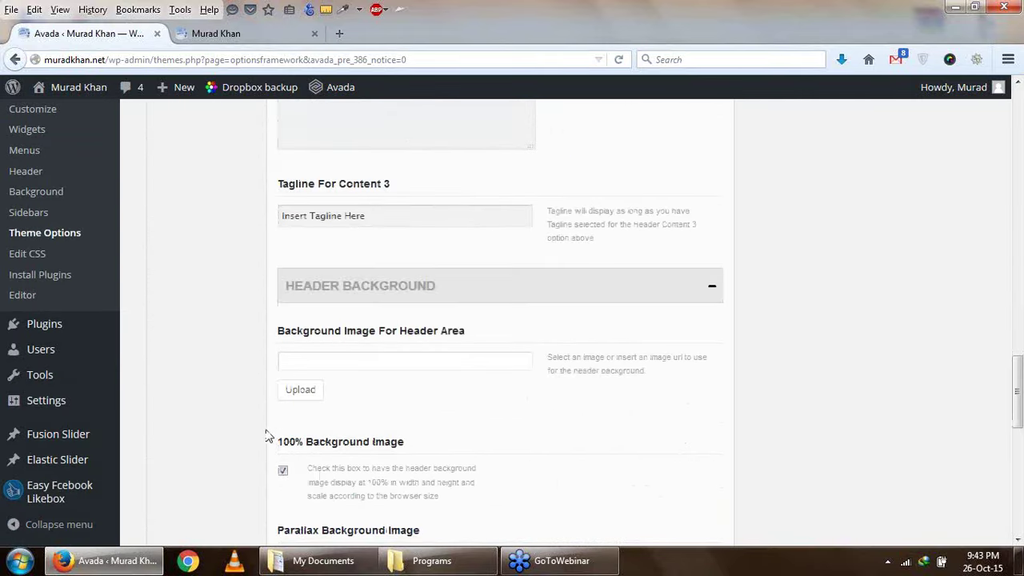
{"action": "scroll", "coordinate": [266, 435], "scroll_direction": "down", "scroll_amount": 6}
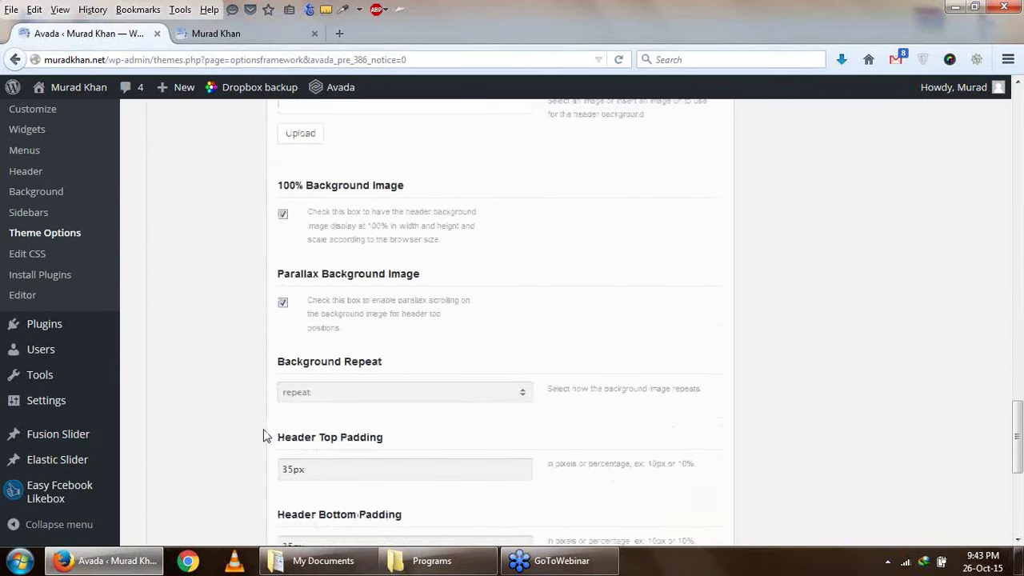
{"action": "scroll", "coordinate": [266, 437], "scroll_direction": "down", "scroll_amount": 6}
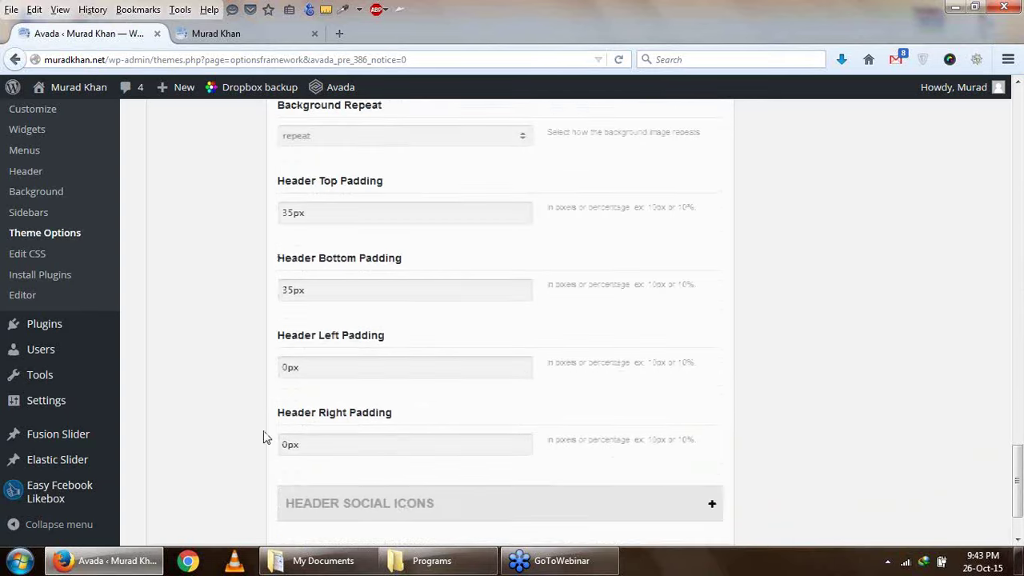
{"action": "scroll", "coordinate": [266, 437], "scroll_direction": "down", "scroll_amount": 3}
{"action": "scroll", "coordinate": [266, 434], "scroll_direction": "up", "scroll_amount": 5}
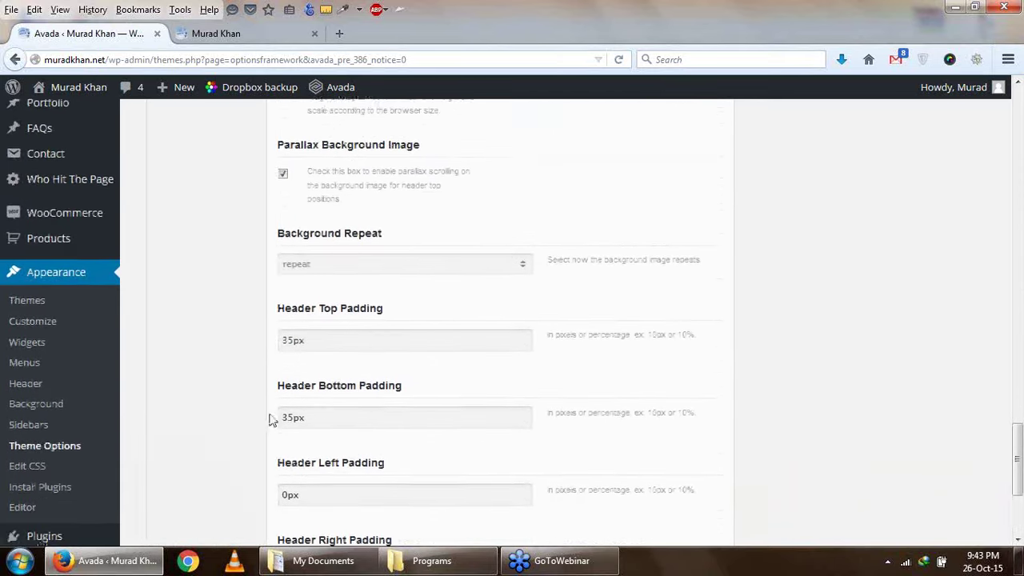
{"action": "scroll", "coordinate": [270, 420], "scroll_direction": "up", "scroll_amount": 7}
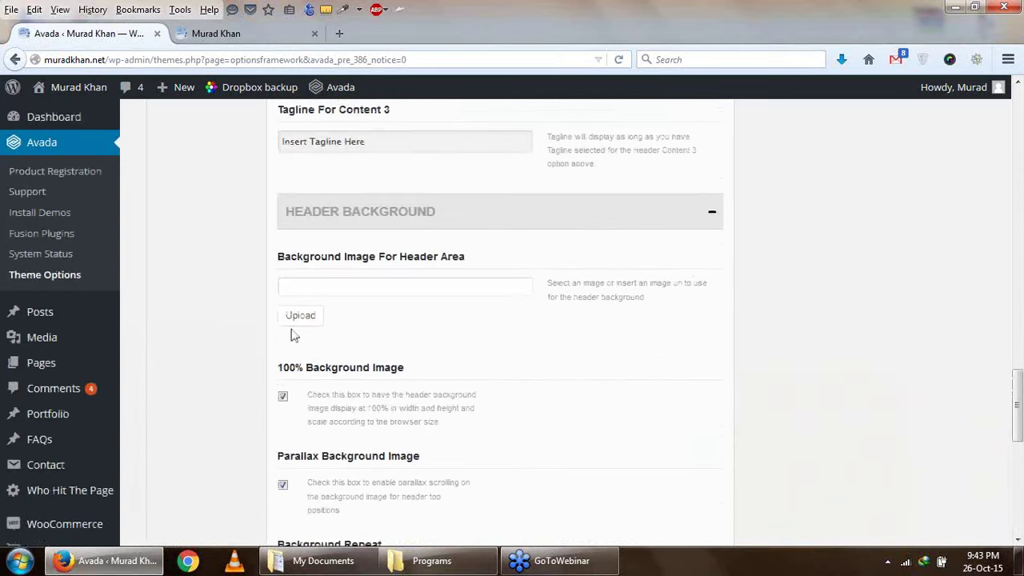
{"action": "scroll", "coordinate": [293, 336], "scroll_direction": "up", "scroll_amount": 4}
{"action": "scroll", "coordinate": [412, 382], "scroll_direction": "up", "scroll_amount": 13}
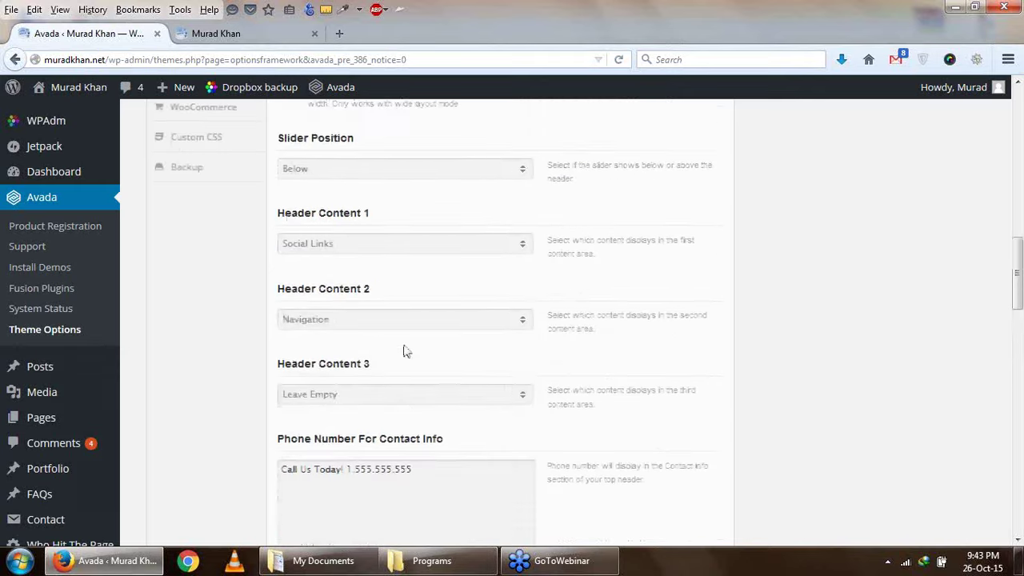
{"action": "scroll", "coordinate": [406, 352], "scroll_direction": "up", "scroll_amount": 3}
{"action": "scroll", "coordinate": [406, 349], "scroll_direction": "down", "scroll_amount": 1}
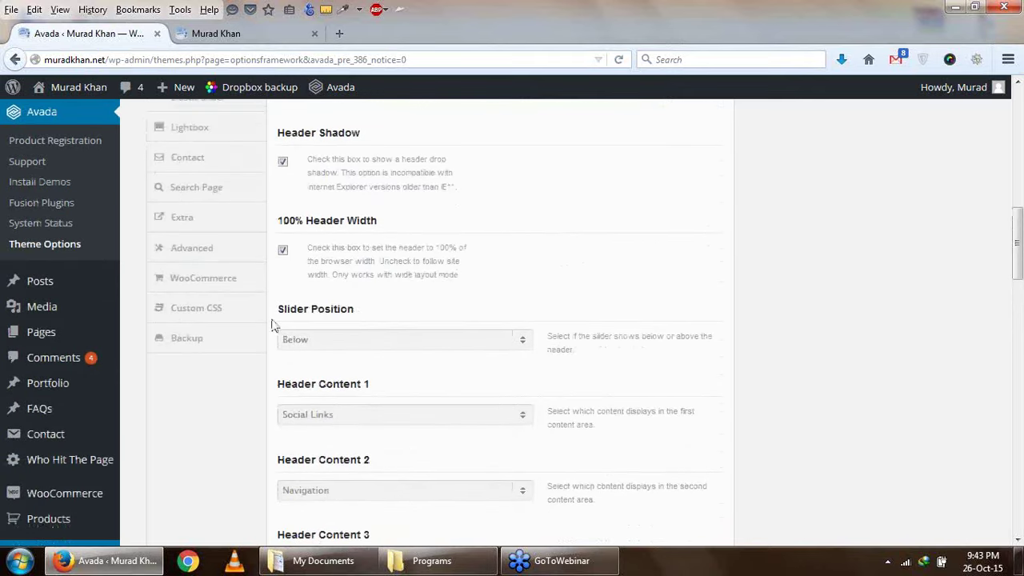
{"action": "scroll", "coordinate": [274, 320], "scroll_direction": "up", "scroll_amount": 4}
{"action": "scroll", "coordinate": [260, 210], "scroll_direction": "up", "scroll_amount": 2}
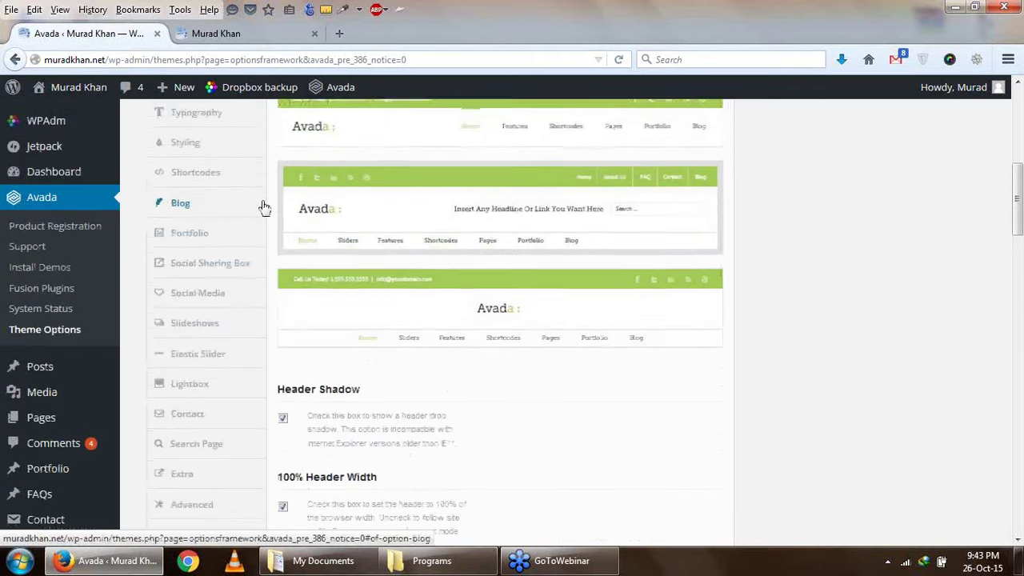
{"action": "scroll", "coordinate": [264, 208], "scroll_direction": "up", "scroll_amount": 6}
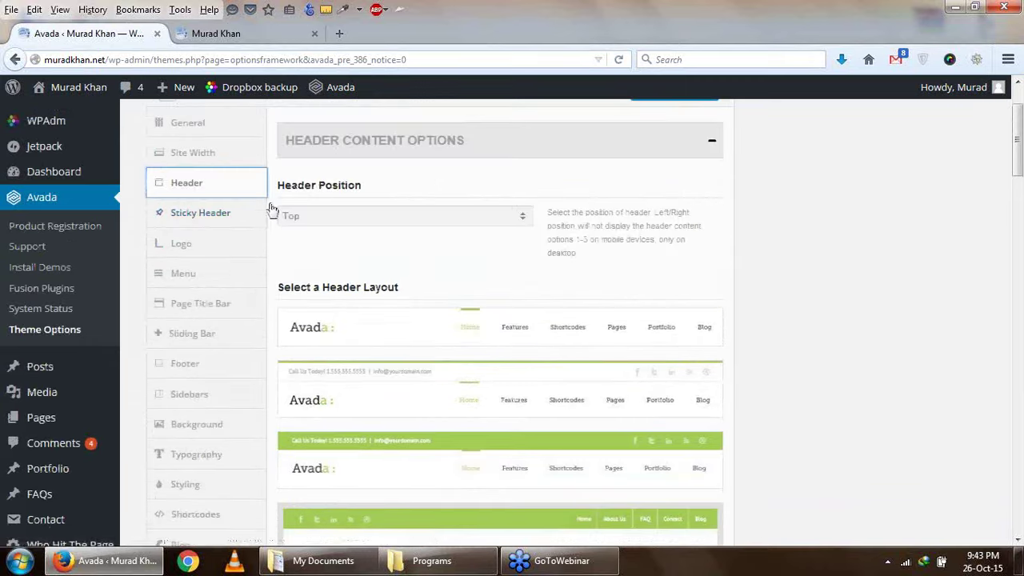
Disable the Enable Sticky Header option in the Sticky Header settings and review the sticky header display and animation options
{"action": "left_click", "coordinate": [244, 220]}
{"action": "left_click", "coordinate": [283, 216]}
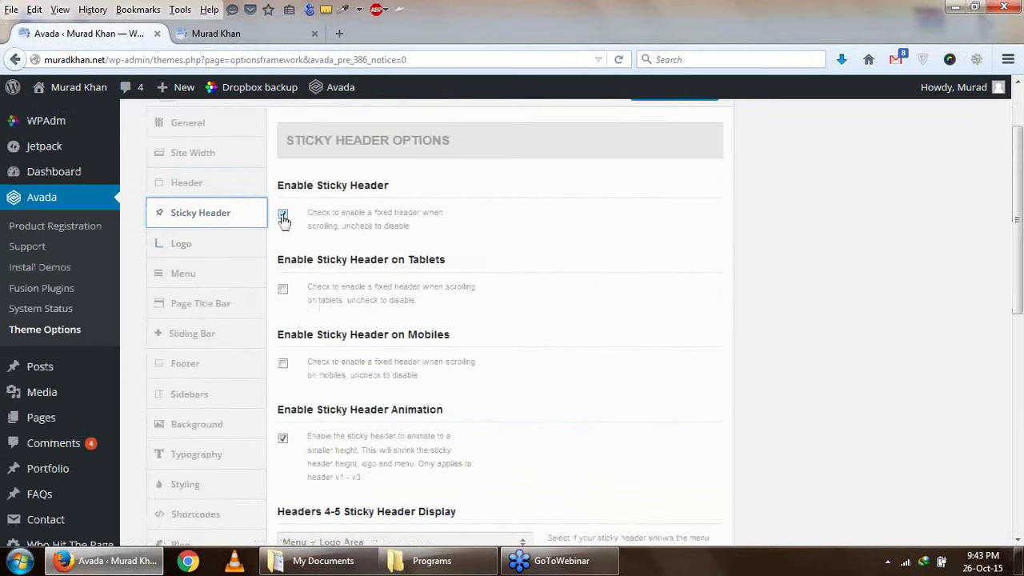
{"action": "scroll", "coordinate": [517, 219], "scroll_direction": "up", "scroll_amount": 2}
{"action": "scroll", "coordinate": [292, 308], "scroll_direction": "down", "scroll_amount": 4}
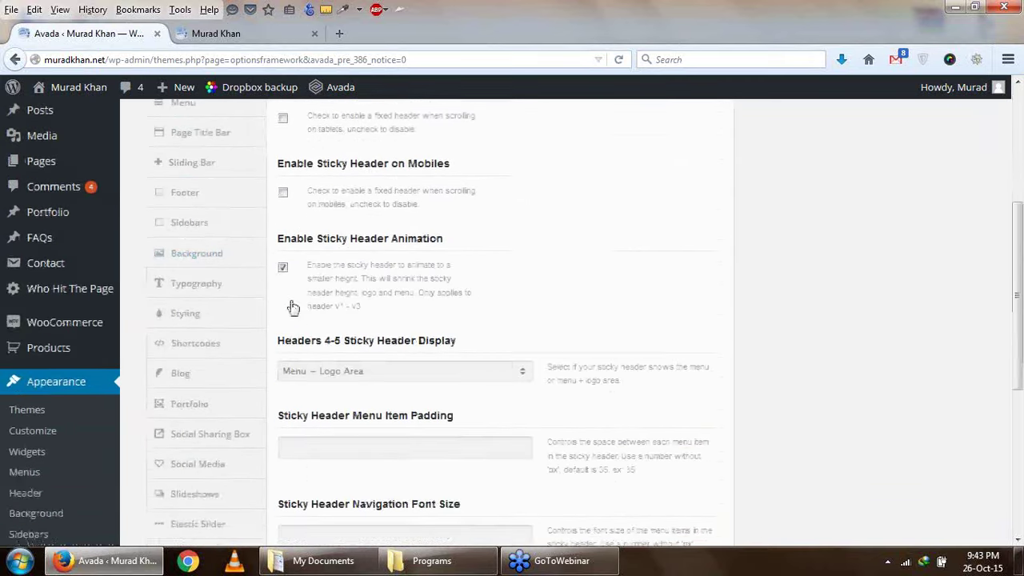
{"action": "scroll", "coordinate": [272, 308], "scroll_direction": "up", "scroll_amount": 2}
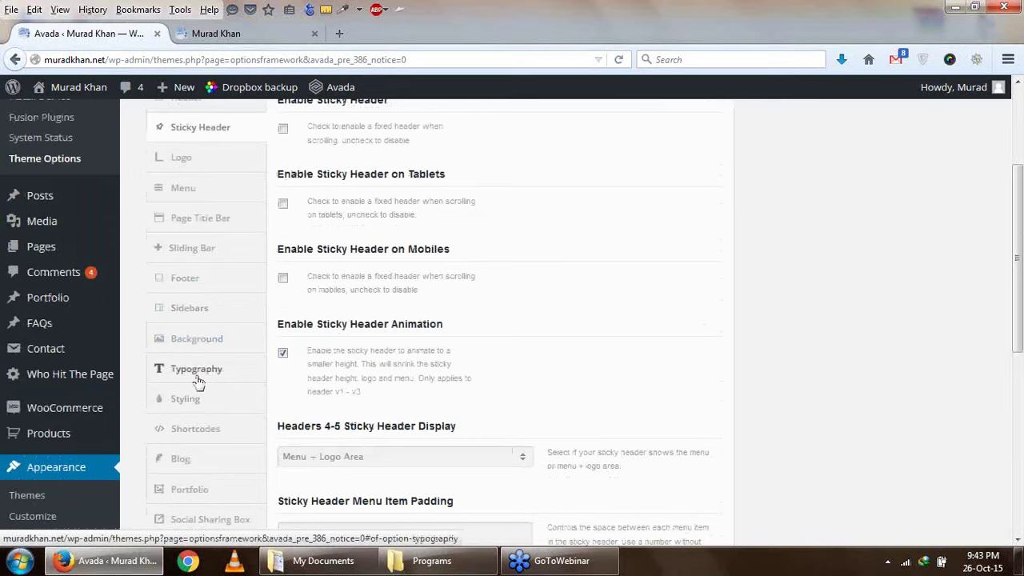
Return to the Styling options and compare the Primary Color setting with the colors on the live homepage
{"action": "left_click", "coordinate": [194, 401]}
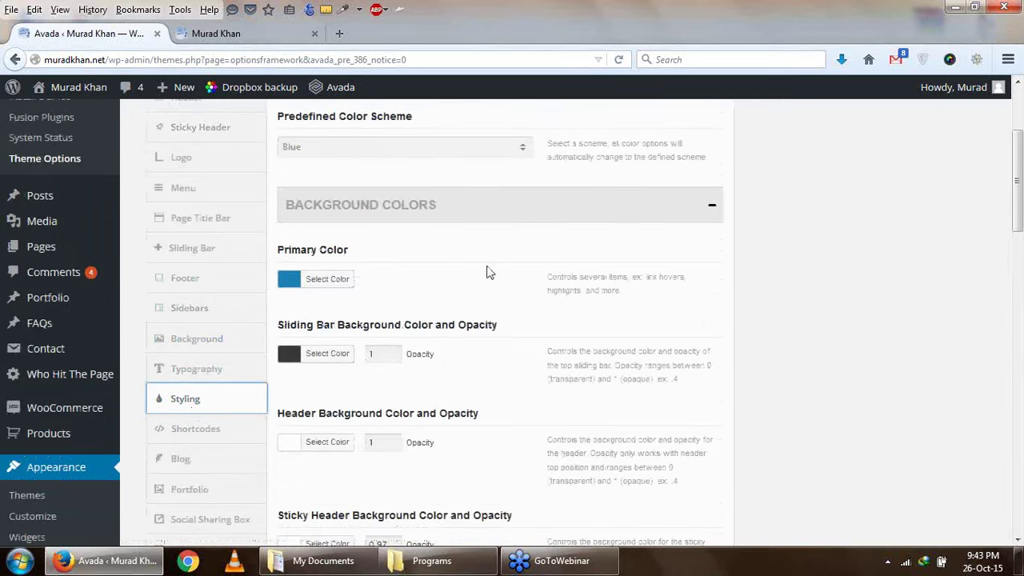
{"action": "scroll", "coordinate": [487, 273], "scroll_direction": "up", "scroll_amount": 2}
{"action": "scroll", "coordinate": [488, 273], "scroll_direction": "down", "scroll_amount": 1}
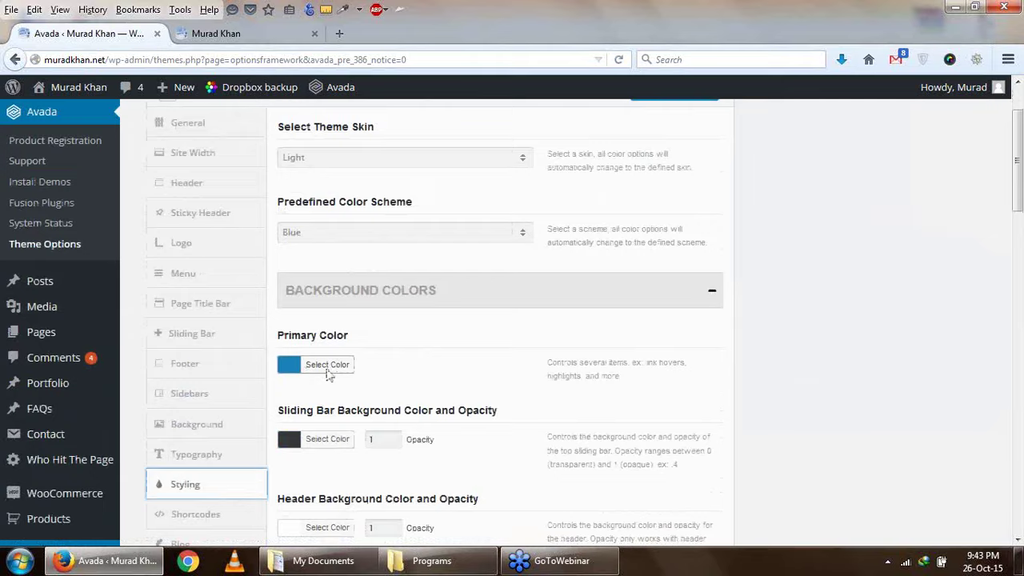
{"action": "scroll", "coordinate": [405, 376], "scroll_direction": "down", "scroll_amount": 1}
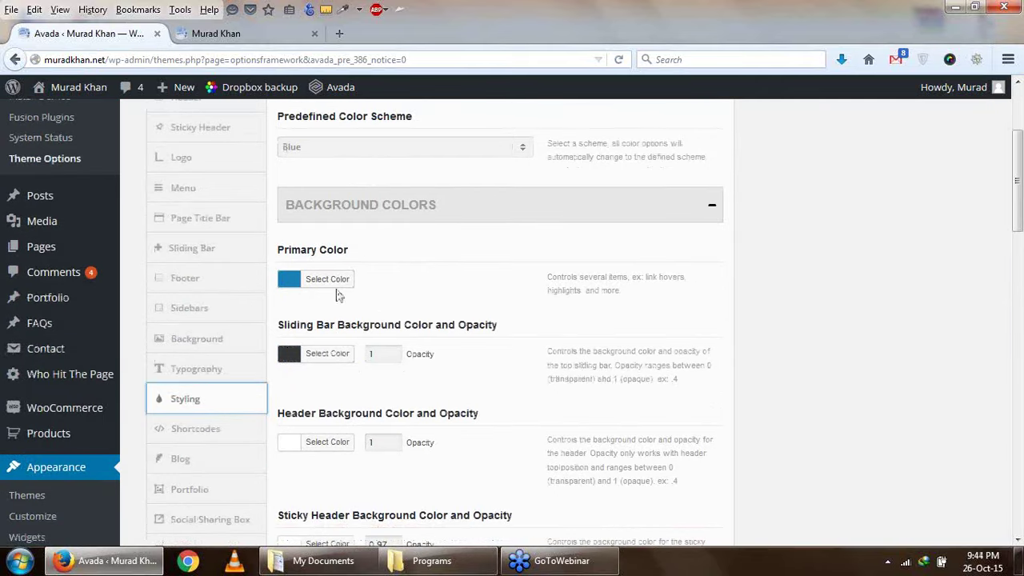
{"action": "key", "text": "ctrl+Tab"}
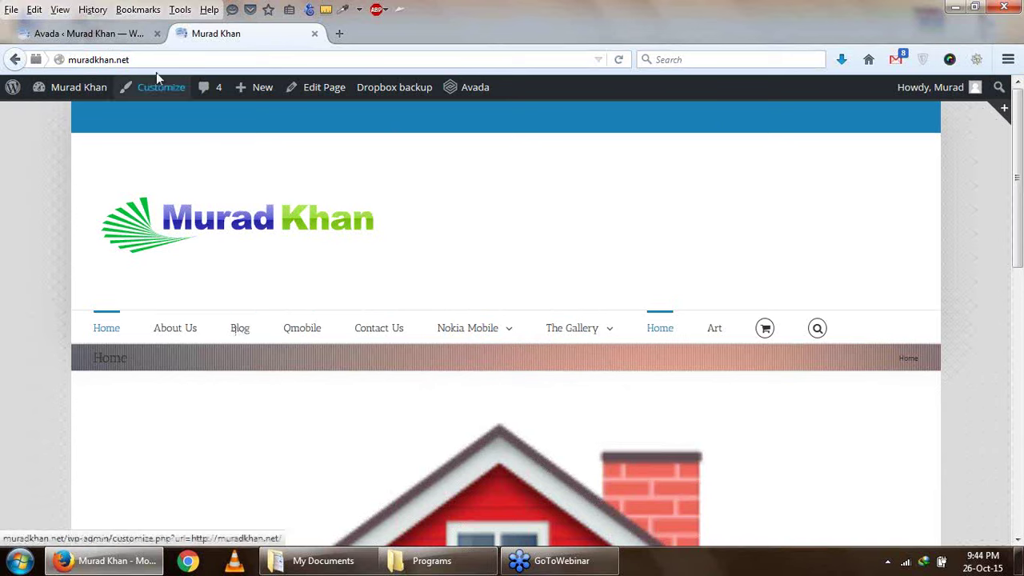
{"action": "left_click", "coordinate": [92, 33]}
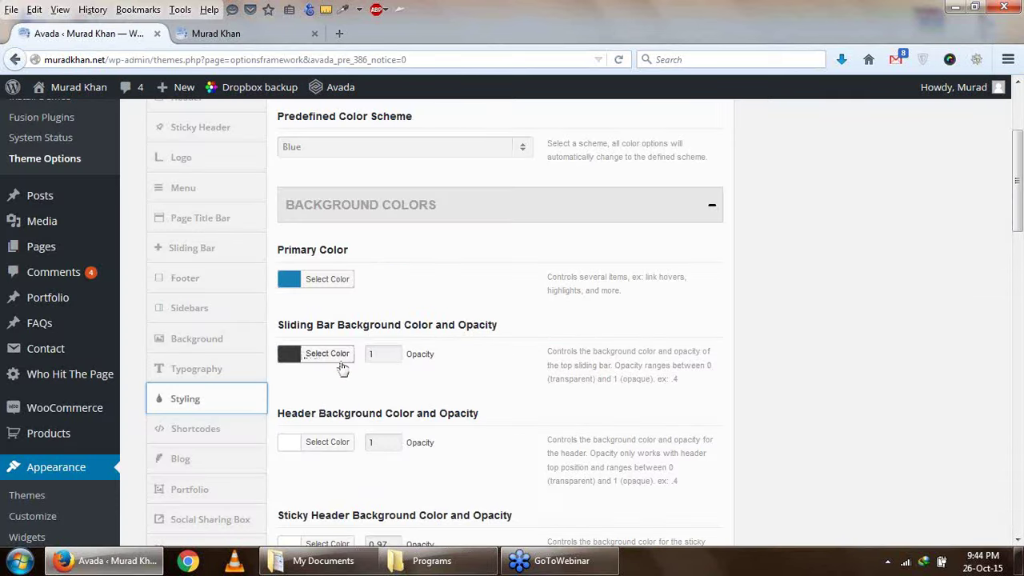
Highlight the Sliding Bar Background Color option, expand and collapse the sliding bar on the live homepage, and return to the theme options
{"action": "left_click_drag", "start_coordinate": [369, 328], "coordinate": [456, 329]}
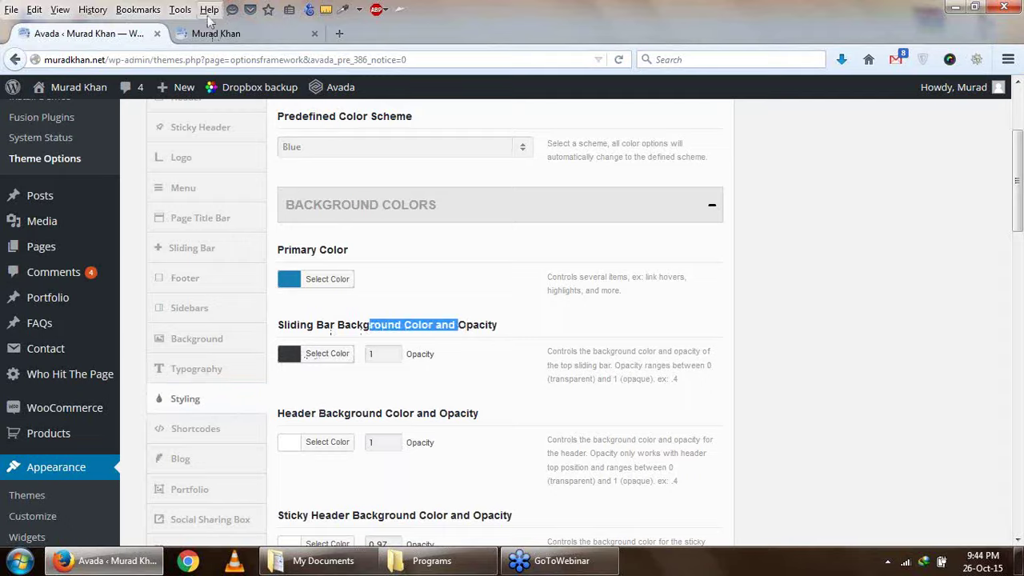
{"action": "left_click", "coordinate": [214, 33]}
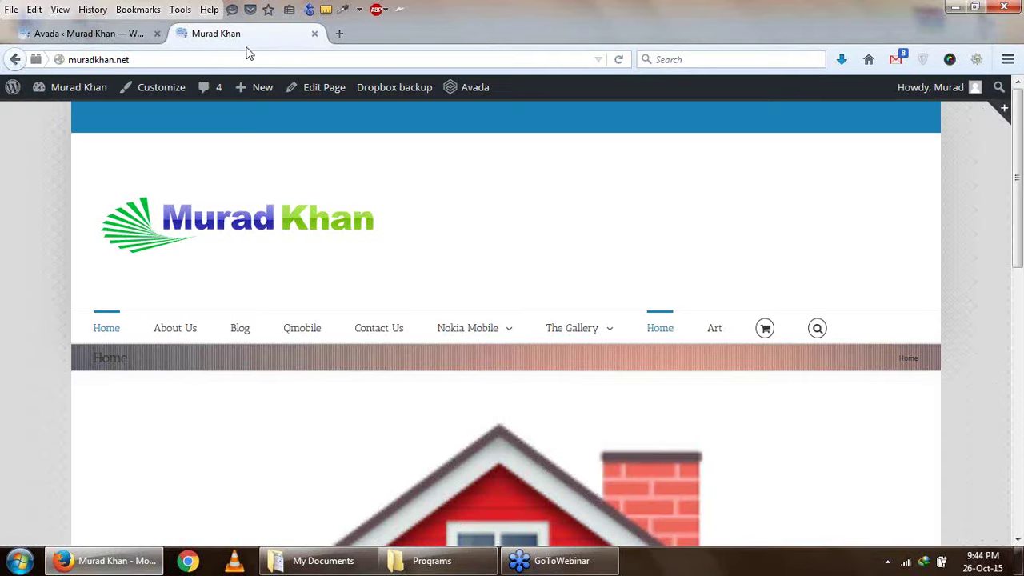
{"action": "left_click", "coordinate": [1001, 110]}
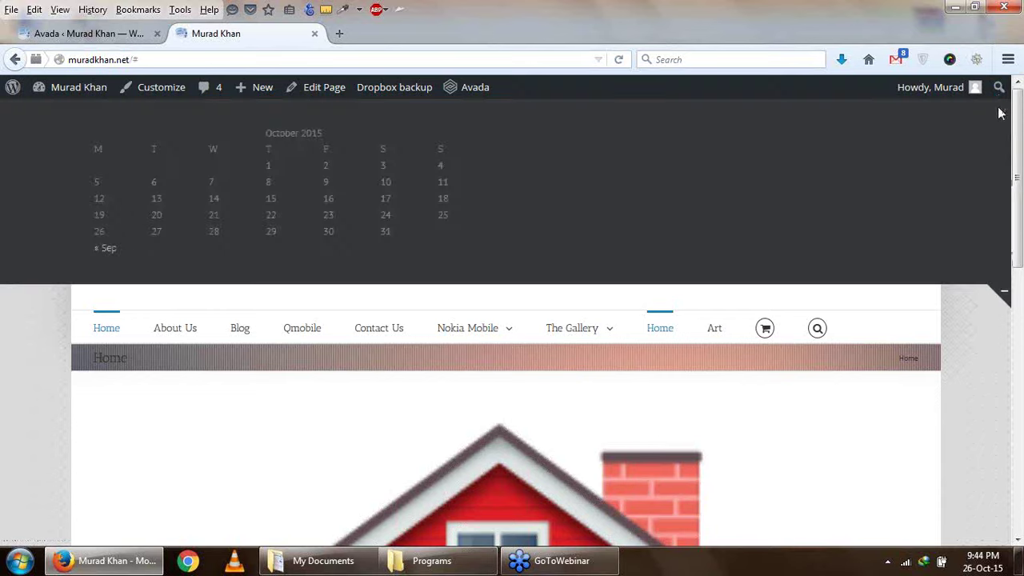
{"action": "left_click", "coordinate": [1005, 290]}
{"action": "left_click", "coordinate": [88, 33]}
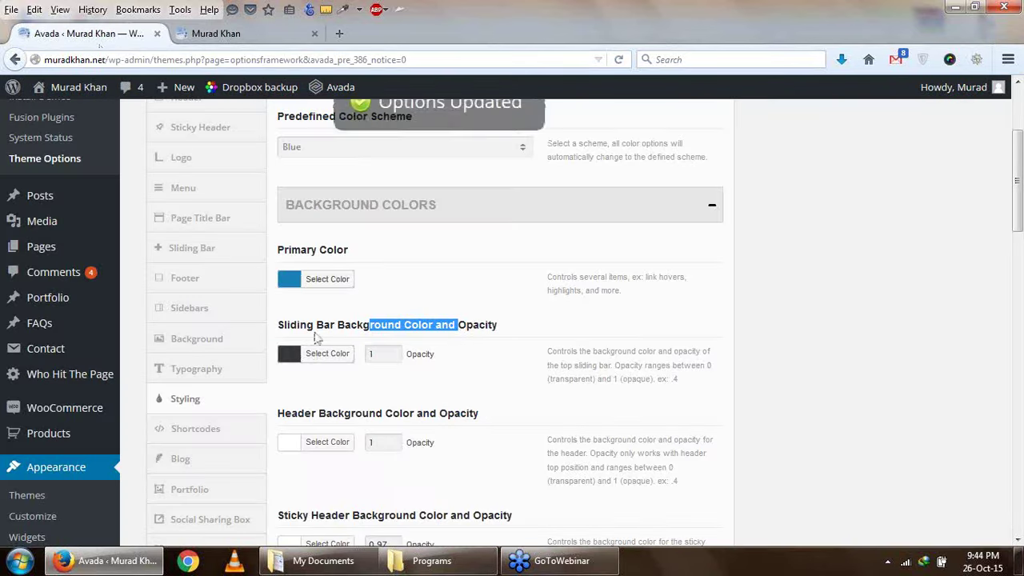
Examine the remaining background color settings and the other color and layout sections of the Styling options
{"action": "scroll", "coordinate": [496, 415], "scroll_direction": "down", "scroll_amount": 5}
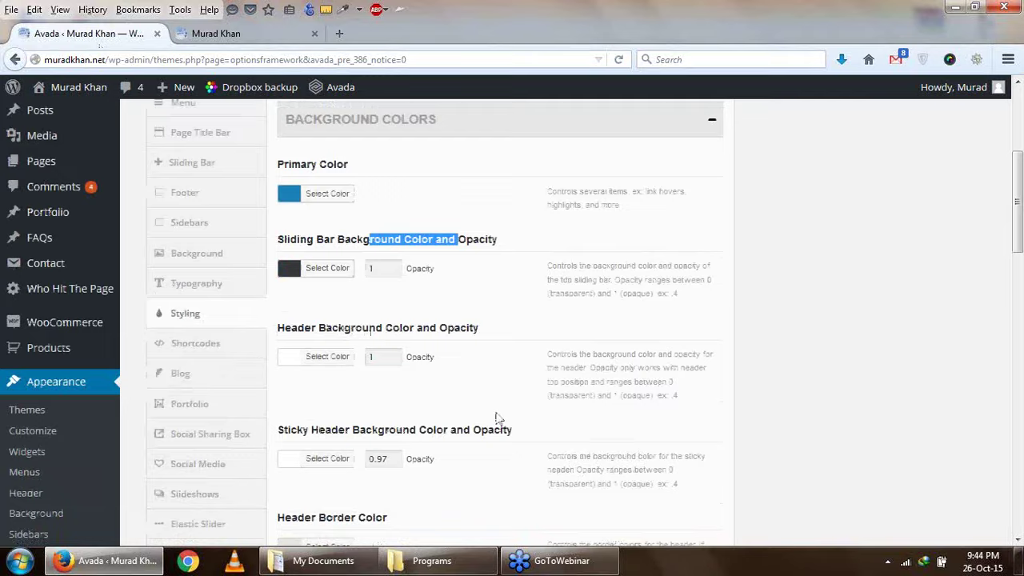
{"action": "scroll", "coordinate": [381, 368], "scroll_direction": "down", "scroll_amount": 6}
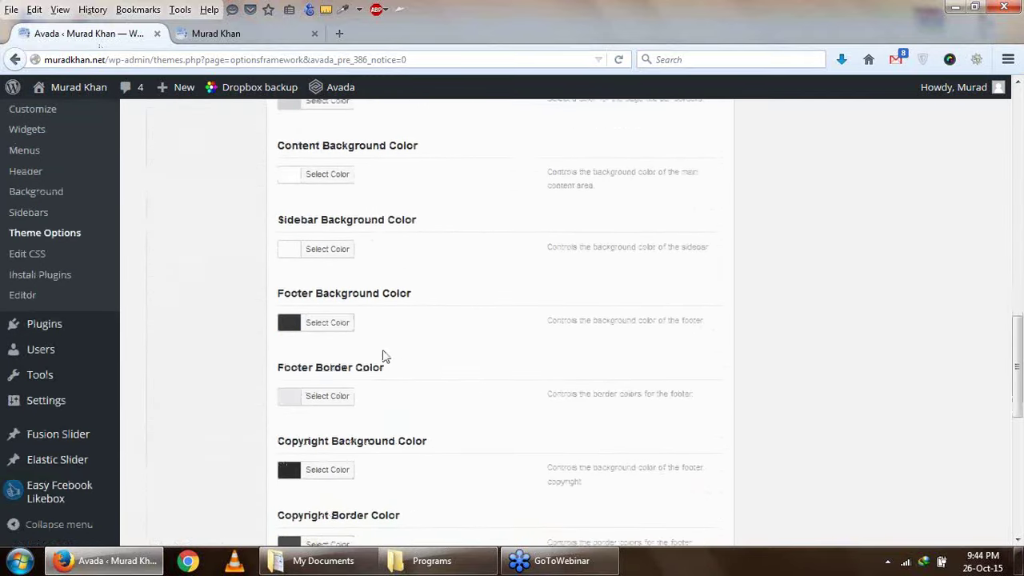
{"action": "scroll", "coordinate": [384, 357], "scroll_direction": "down", "scroll_amount": 3}
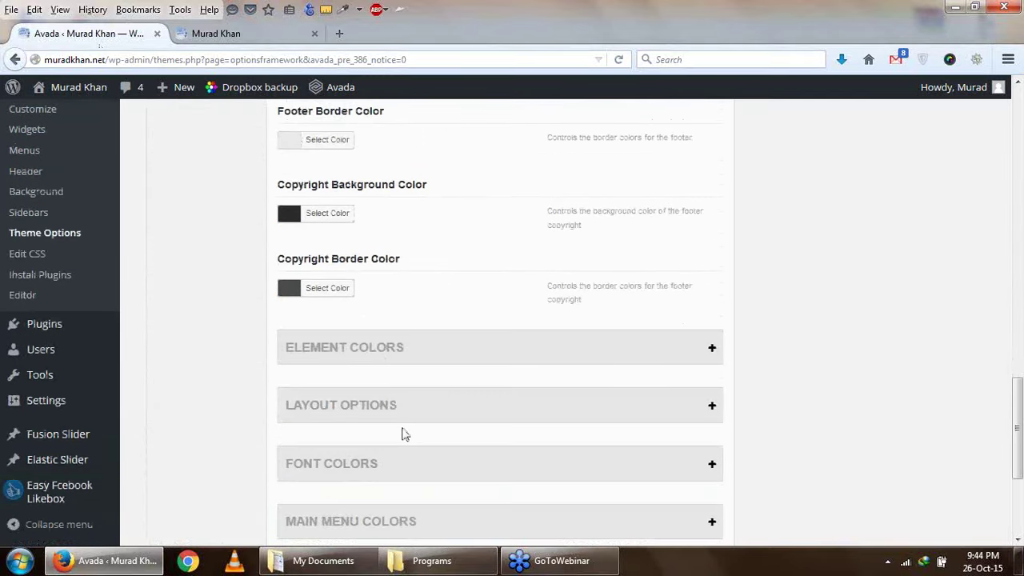
{"action": "scroll", "coordinate": [404, 432], "scroll_direction": "down", "scroll_amount": 3}
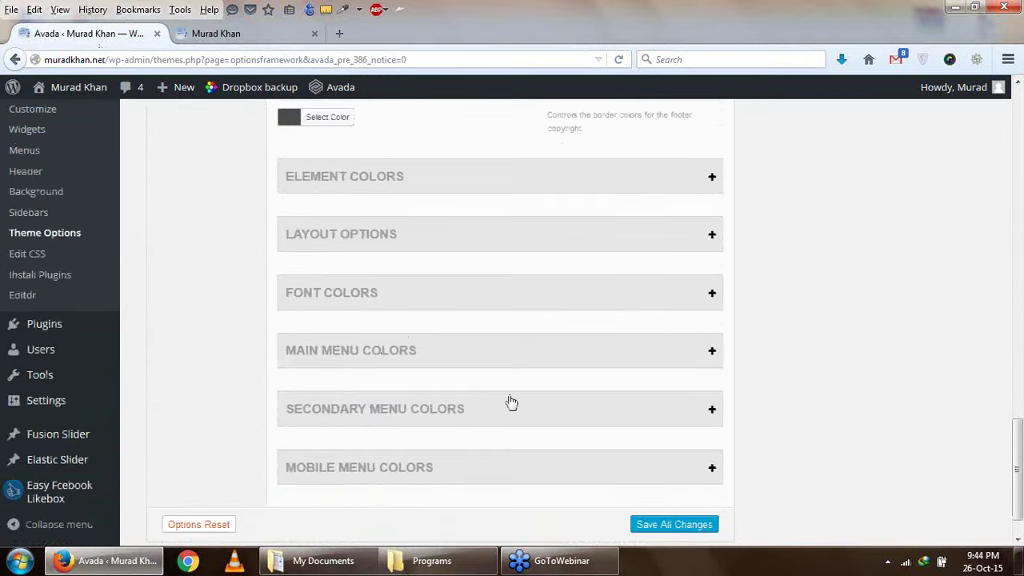
{"action": "scroll", "coordinate": [432, 480], "scroll_direction": "up", "scroll_amount": 15}
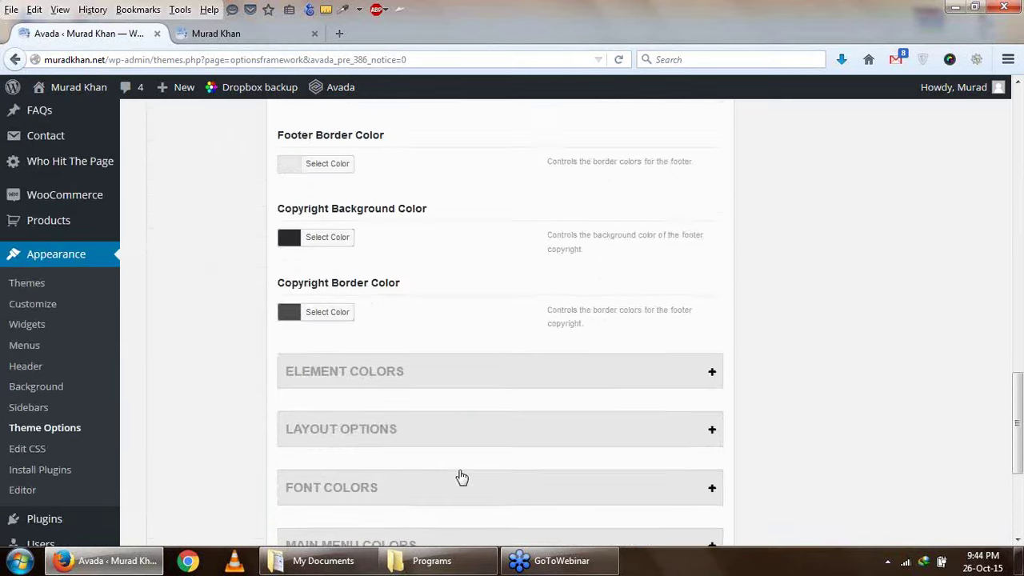
{"action": "scroll", "coordinate": [425, 351], "scroll_direction": "up", "scroll_amount": 4}
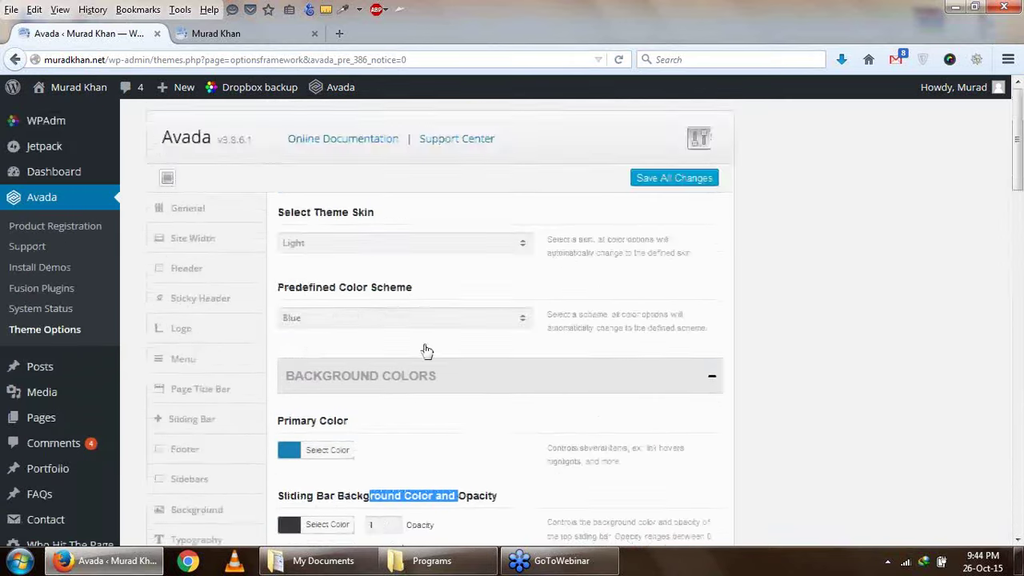
Open the Shortcodes options and expand the Blog Shortcode section to view the Blog Date Box Color setting
{"action": "scroll", "coordinate": [416, 352], "scroll_direction": "down", "scroll_amount": 6}
{"action": "left_click", "coordinate": [213, 262]}
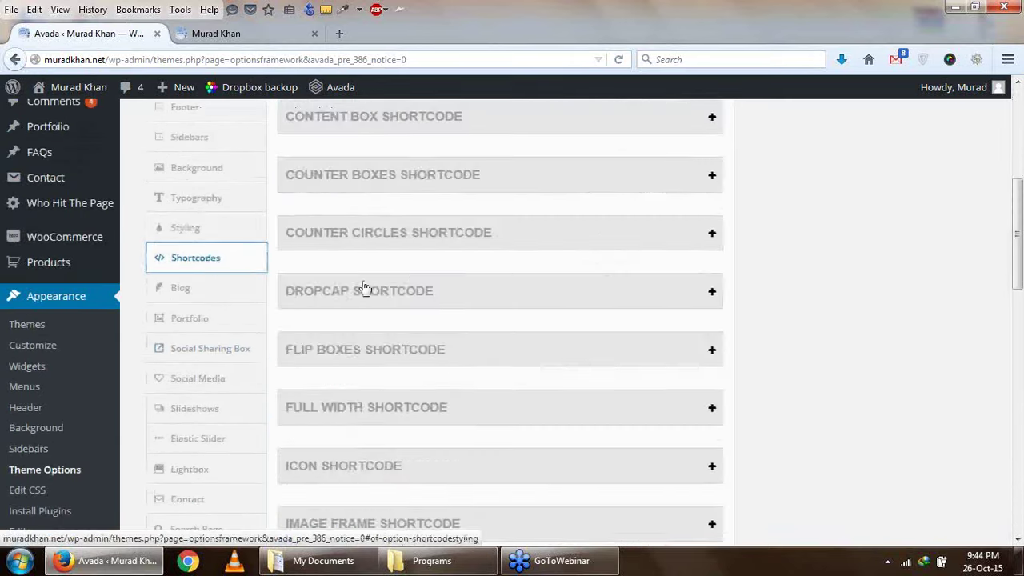
{"action": "scroll", "coordinate": [423, 279], "scroll_direction": "up", "scroll_amount": 3}
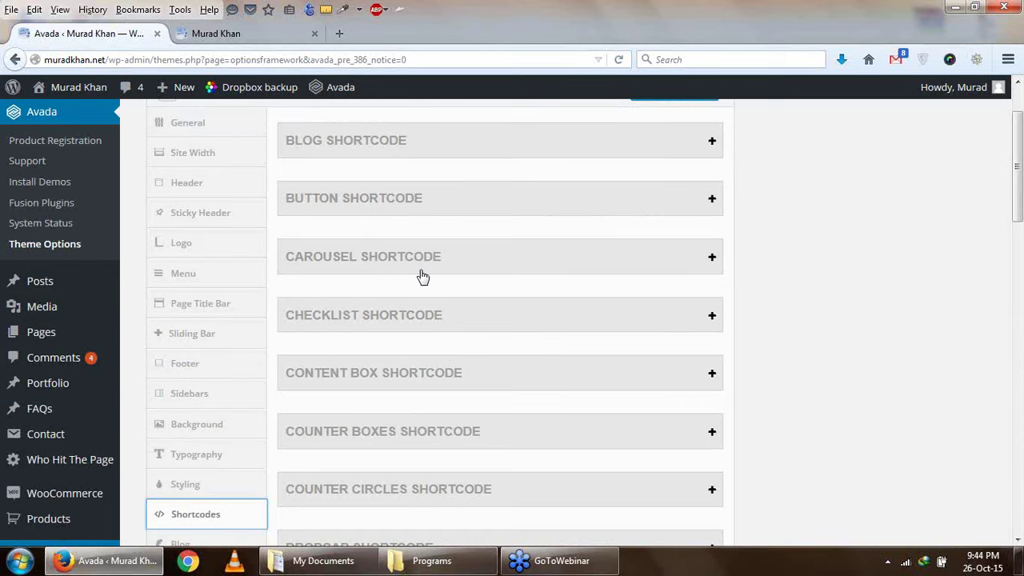
{"action": "scroll", "coordinate": [423, 277], "scroll_direction": "up", "scroll_amount": 2}
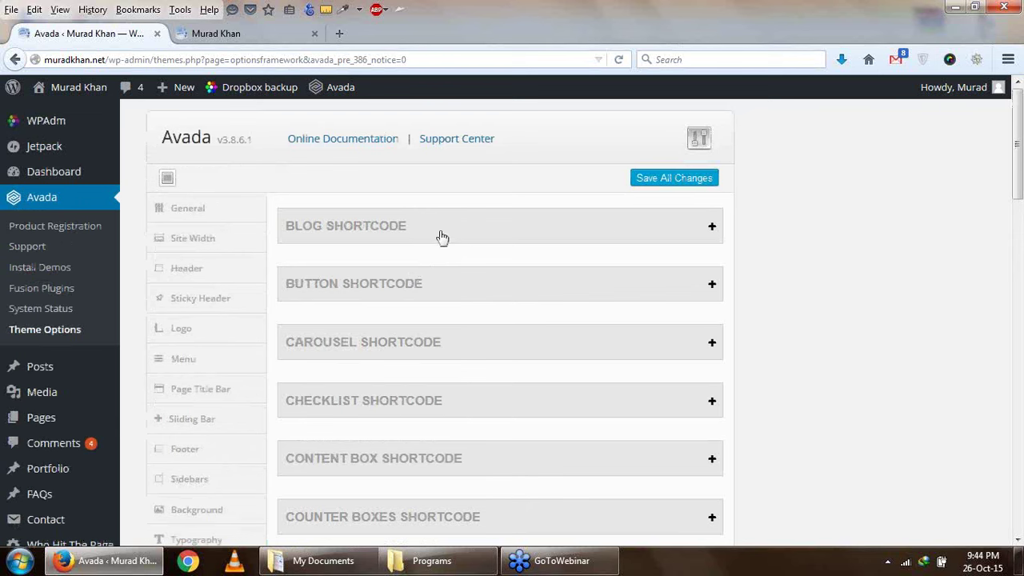
{"action": "left_click", "coordinate": [623, 233]}
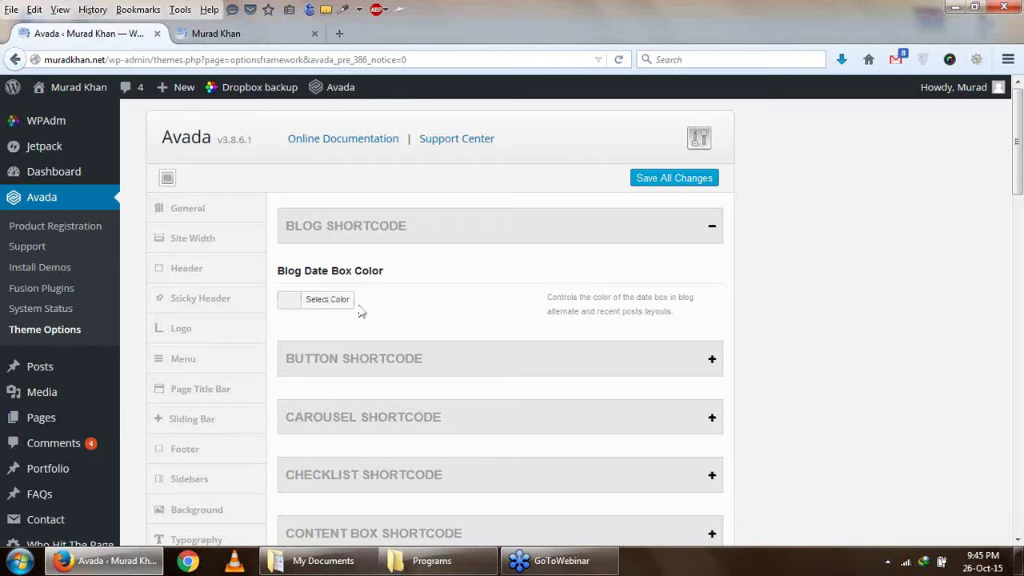
Look through the list of shortcode sections, briefly expanding and collapsing the Flip Boxes Shortcode section
{"action": "scroll", "coordinate": [359, 313], "scroll_direction": "down", "scroll_amount": 5}
{"action": "scroll", "coordinate": [442, 391], "scroll_direction": "down", "scroll_amount": 1}
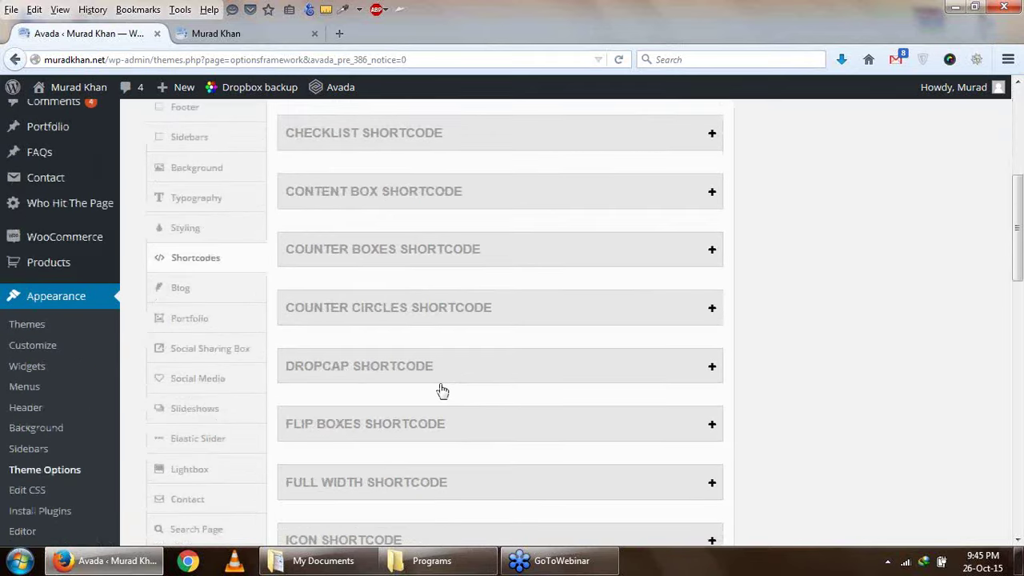
{"action": "left_click", "coordinate": [453, 435]}
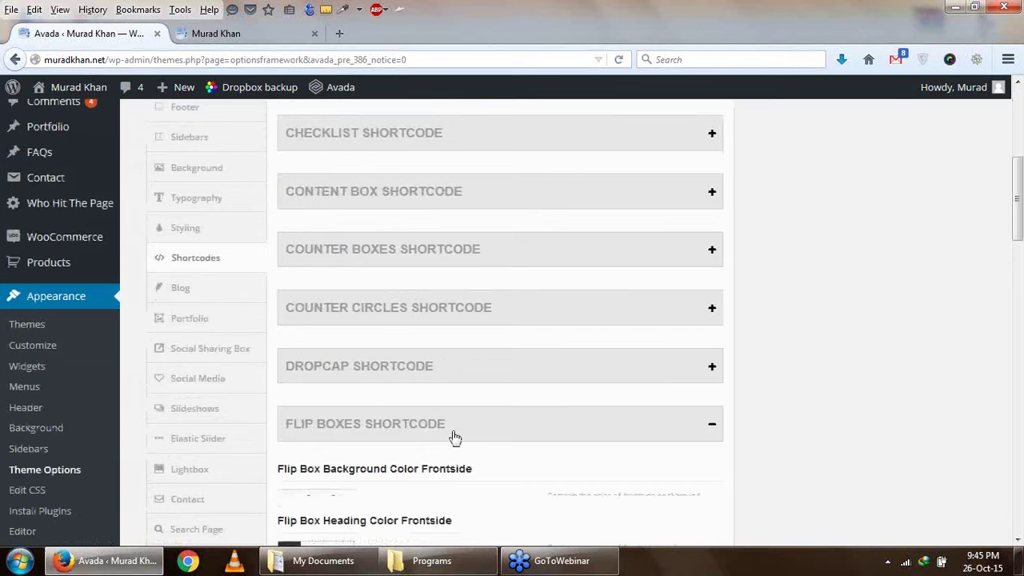
{"action": "left_click", "coordinate": [453, 436]}
{"action": "scroll", "coordinate": [457, 420], "scroll_direction": "down", "scroll_amount": 2}
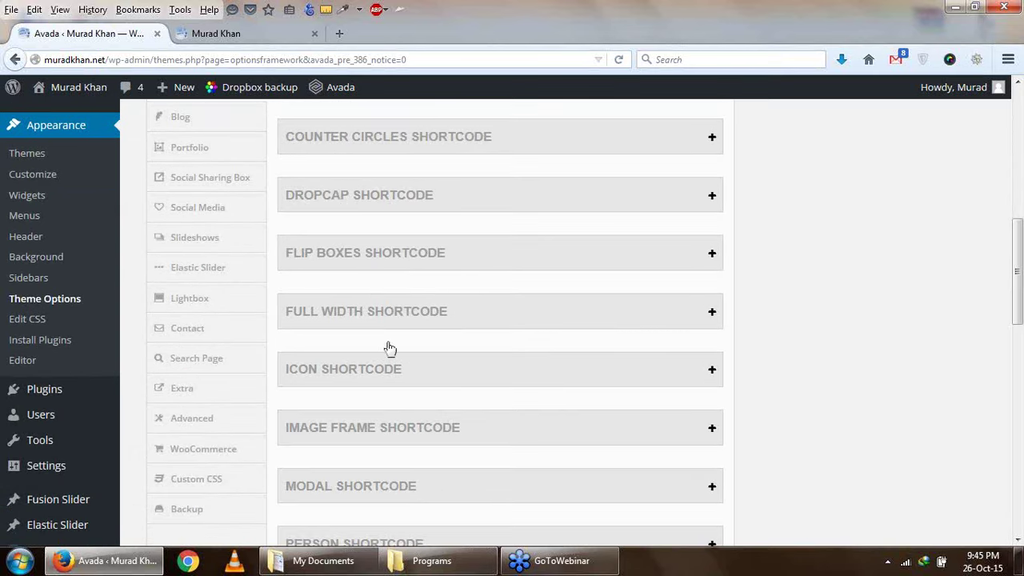
{"action": "scroll", "coordinate": [432, 381], "scroll_direction": "up", "scroll_amount": 4}
{"action": "scroll", "coordinate": [421, 289], "scroll_direction": "down", "scroll_amount": 3}
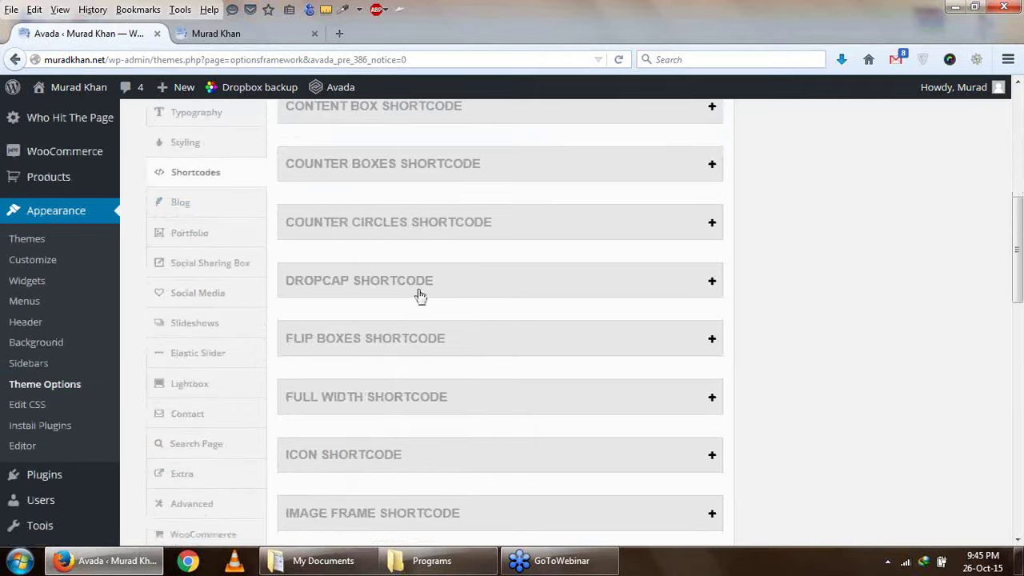
Open the Blog options and place the cursor in the Blog Page Title field of the General Blog Options
{"action": "left_click", "coordinate": [167, 214]}
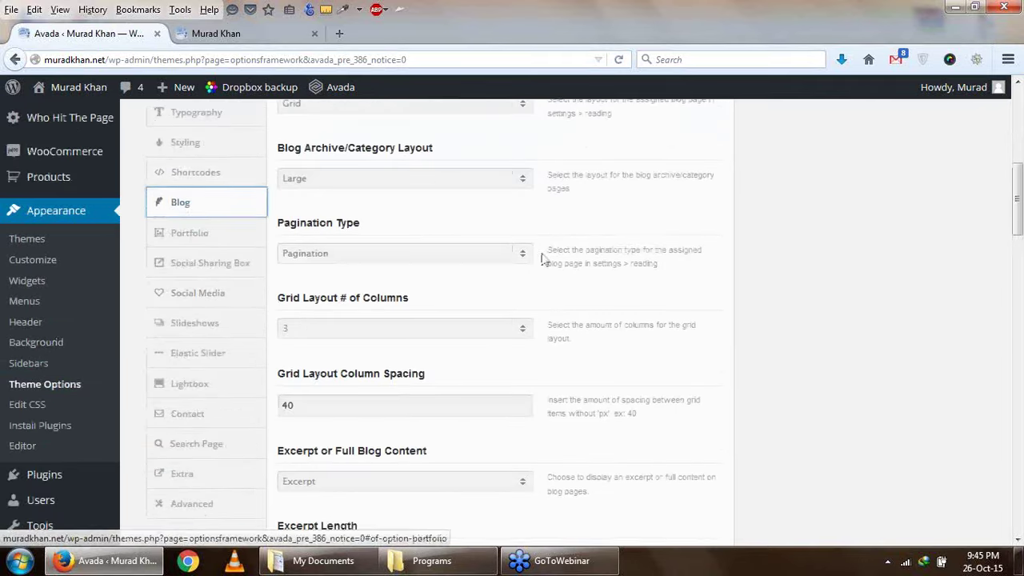
{"action": "scroll", "coordinate": [541, 257], "scroll_direction": "up", "scroll_amount": 3}
{"action": "scroll", "coordinate": [513, 273], "scroll_direction": "up", "scroll_amount": 3}
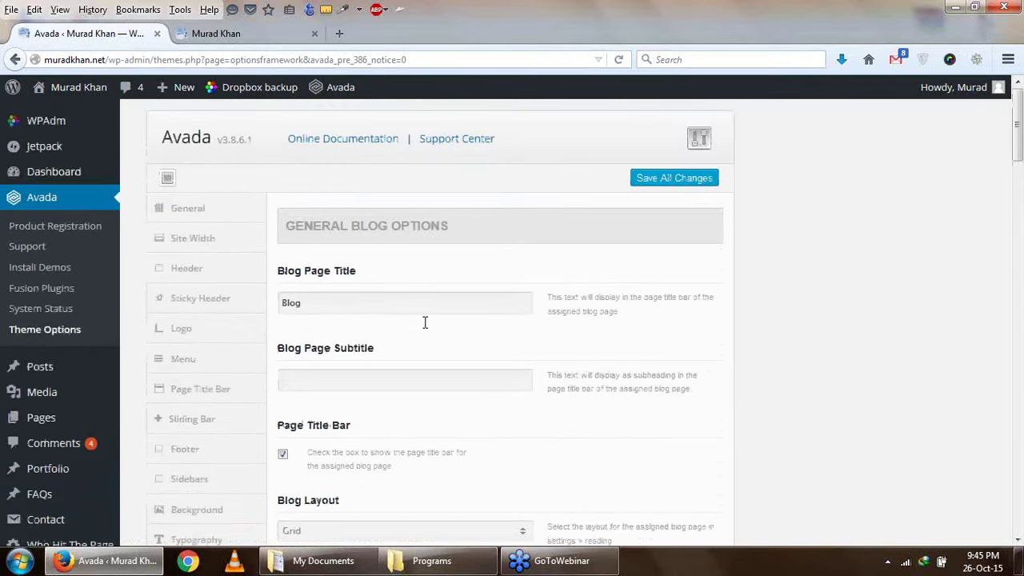
{"action": "left_click", "coordinate": [382, 308]}
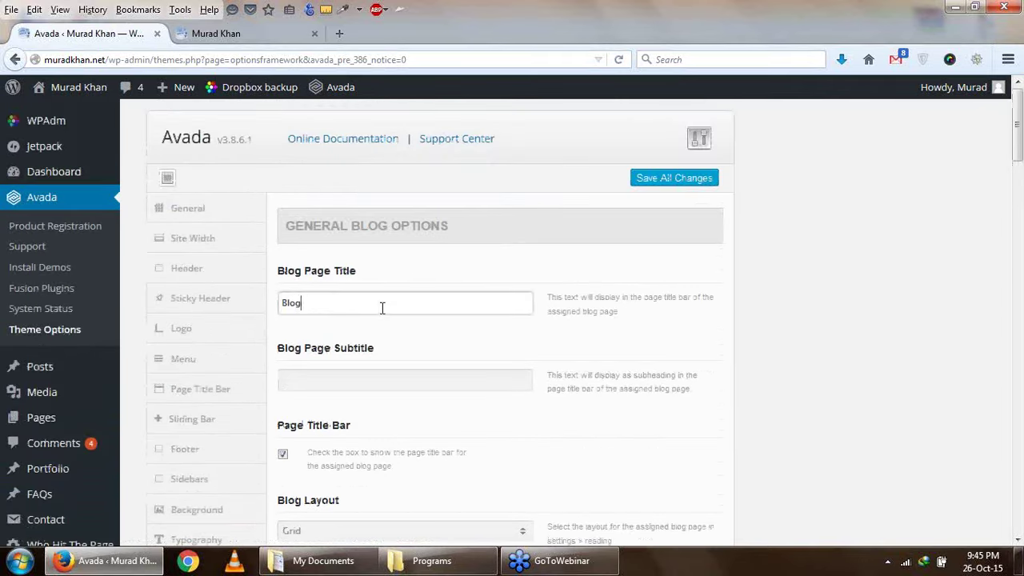
Open the Blog page on the live site and look over its title bar and content
{"action": "left_click", "coordinate": [257, 36]}
{"action": "scroll", "coordinate": [115, 400], "scroll_direction": "down", "scroll_amount": 1}
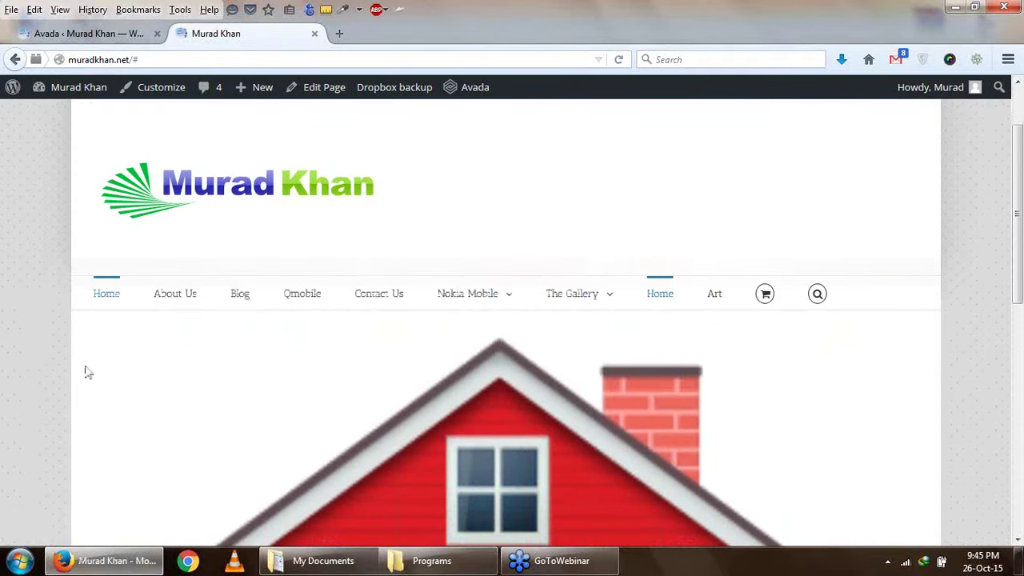
{"action": "left_click", "coordinate": [248, 296]}
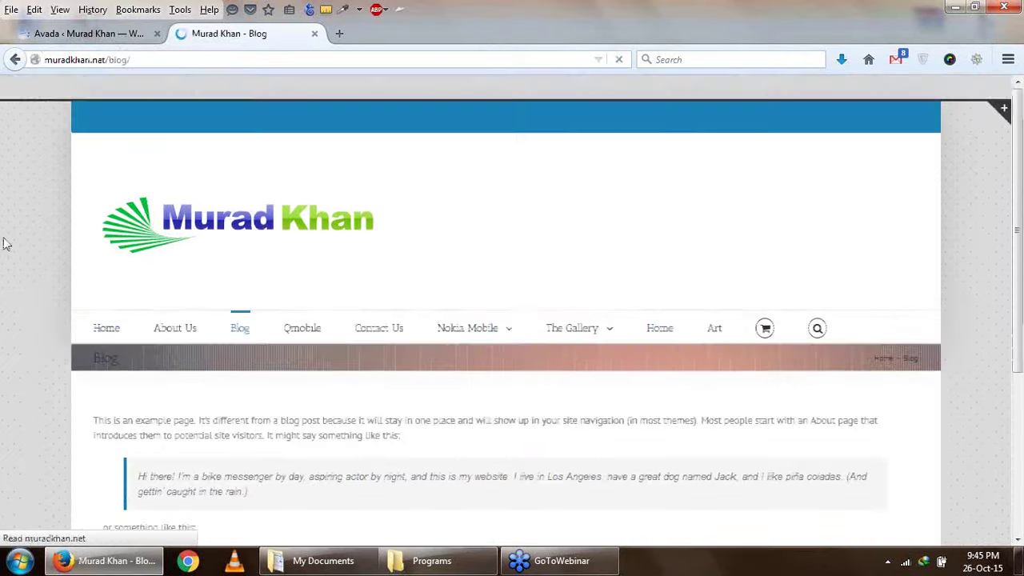
{"action": "scroll", "coordinate": [32, 291], "scroll_direction": "down", "scroll_amount": 3}
{"action": "scroll", "coordinate": [32, 290], "scroll_direction": "up", "scroll_amount": 3}
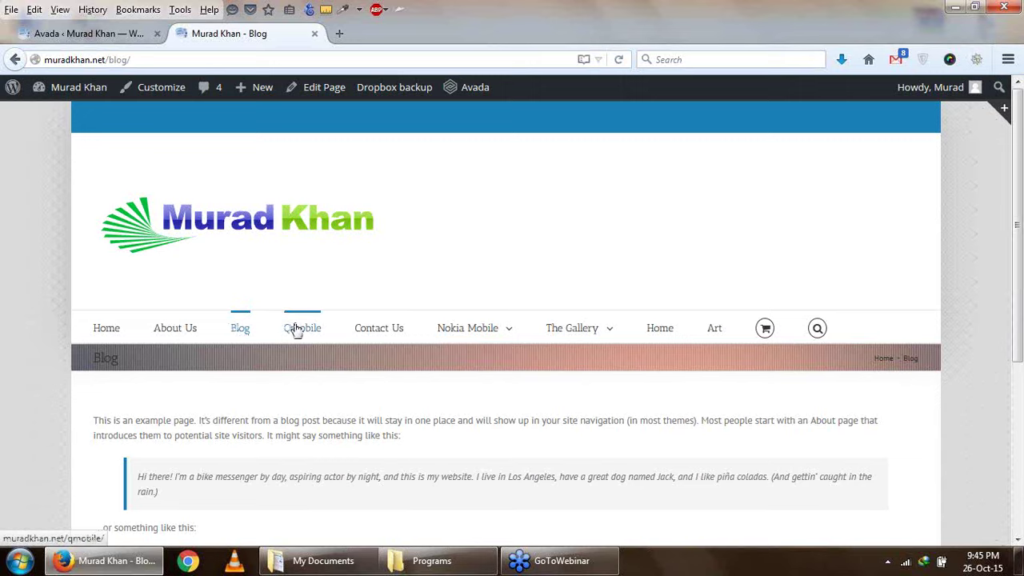
Compare the Blog Page Title setting with the title on the live Blog page, highlighting it there, and return to the setting
{"action": "left_click", "coordinate": [88, 33]}
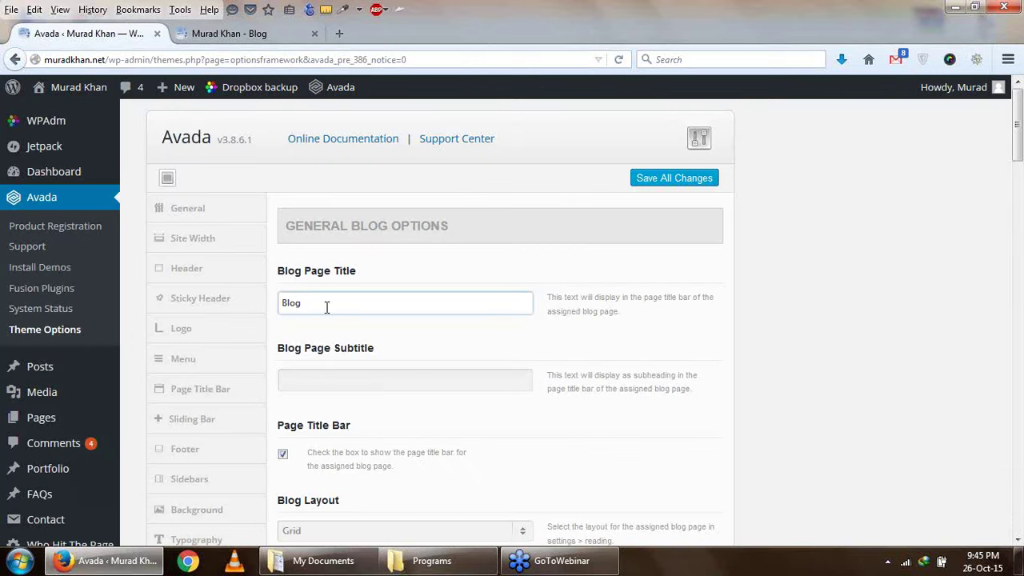
{"action": "left_click", "coordinate": [229, 32]}
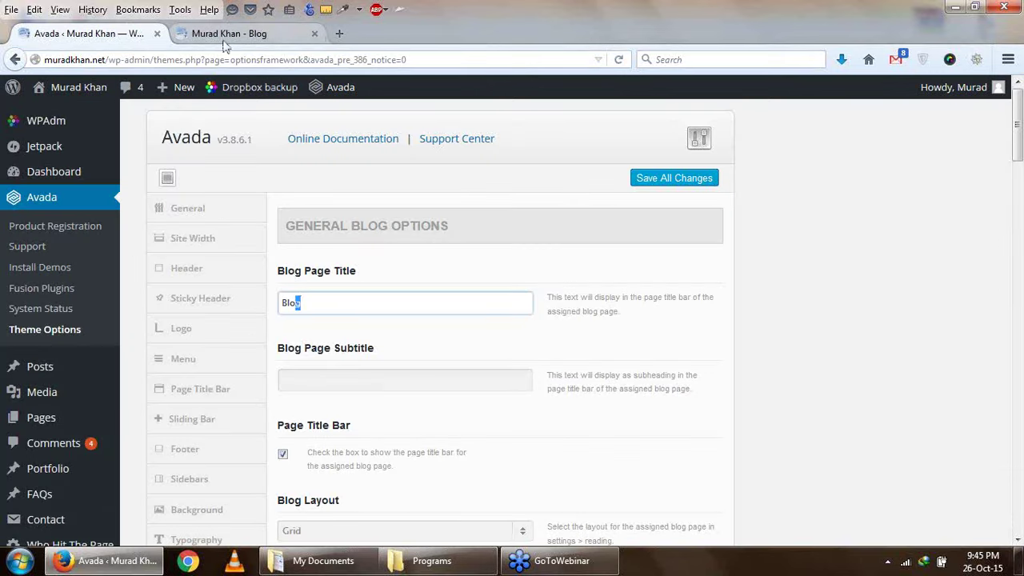
{"action": "left_click_drag", "start_coordinate": [93, 358], "coordinate": [124, 366]}
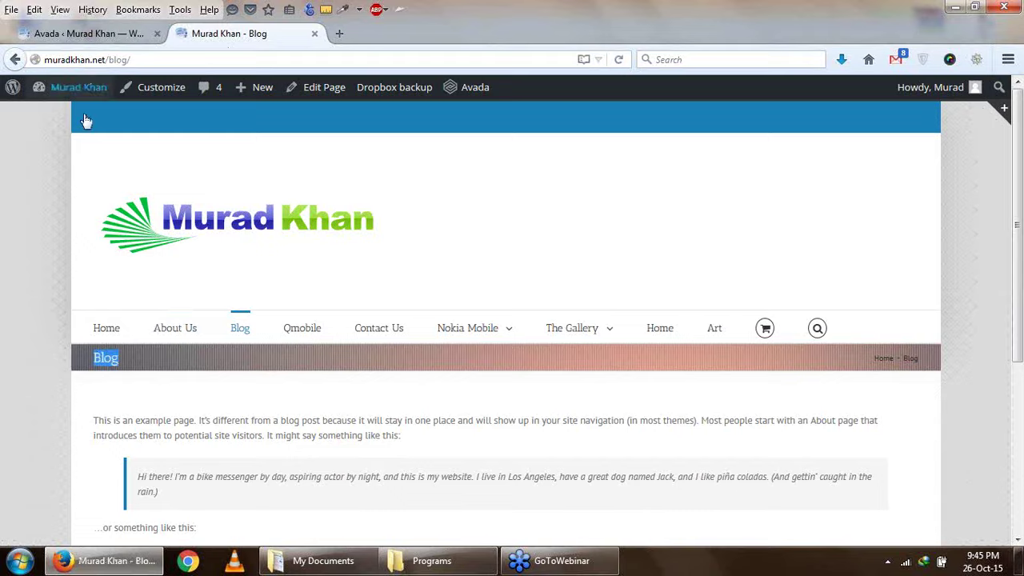
{"action": "left_click", "coordinate": [88, 32]}
{"action": "left_click", "coordinate": [335, 302]}
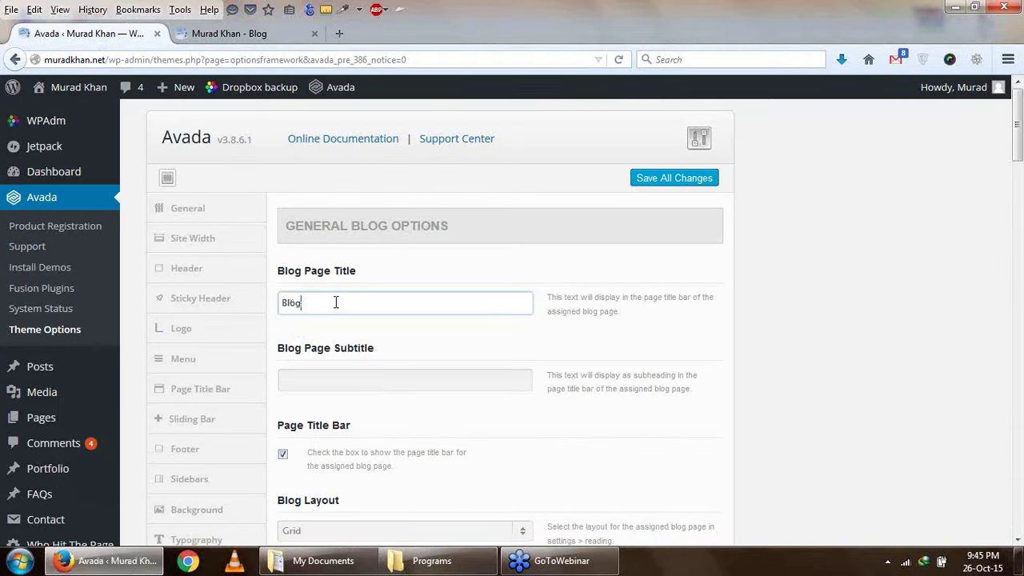
Review the Blog Page Subtitle and Page Title Bar settings, dismiss the mail notification, and check the title bar on the live Blog page
{"action": "left_click", "coordinate": [362, 383]}
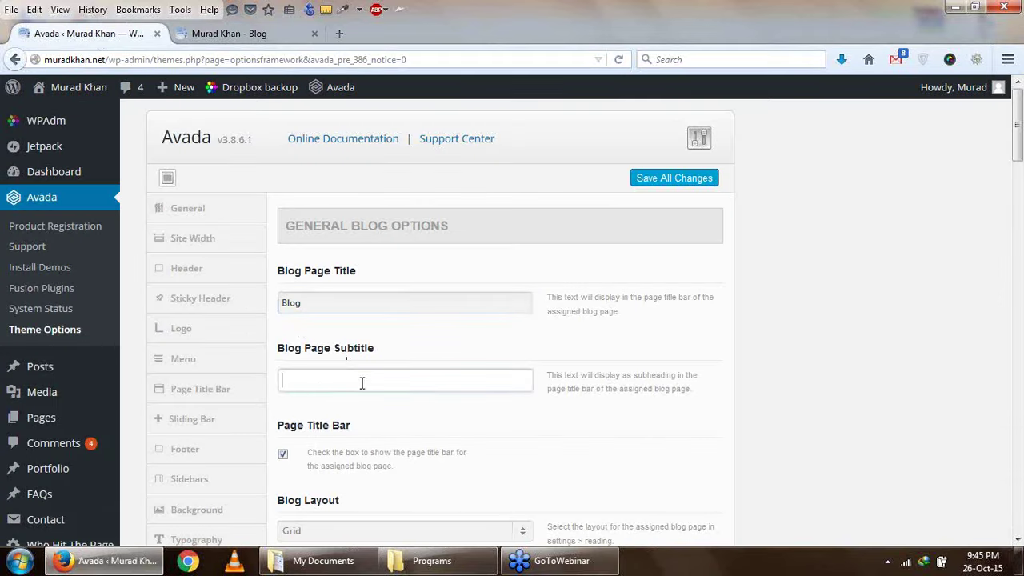
{"action": "scroll", "coordinate": [515, 389], "scroll_direction": "down", "scroll_amount": 2}
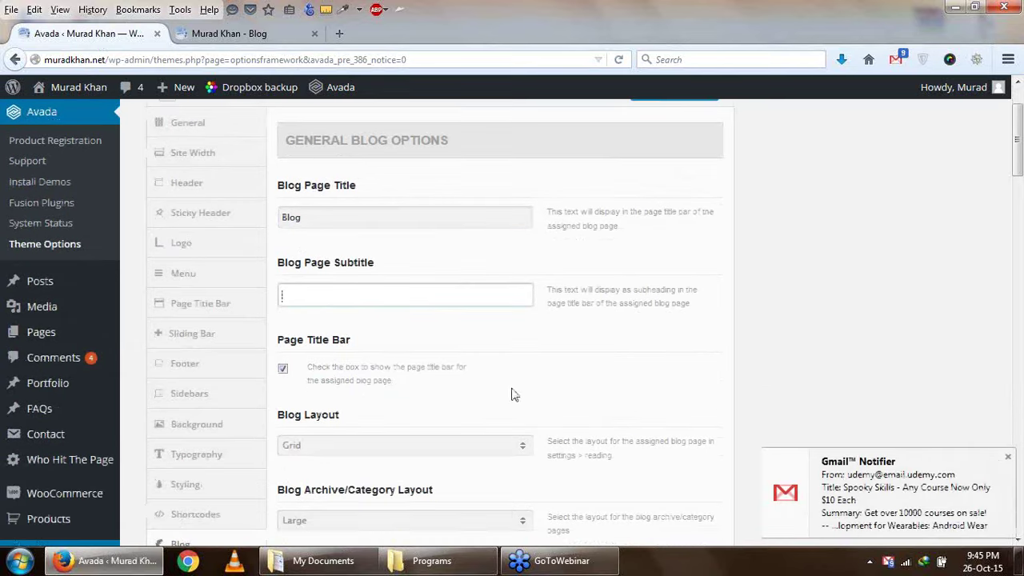
{"action": "left_click", "coordinate": [1009, 461]}
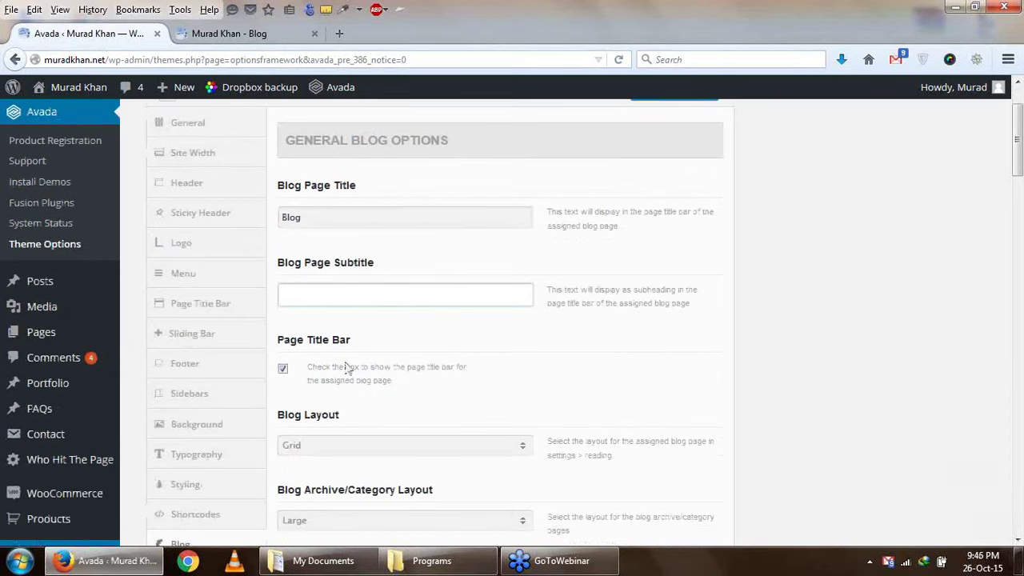
{"action": "scroll", "coordinate": [386, 386], "scroll_direction": "down", "scroll_amount": 2}
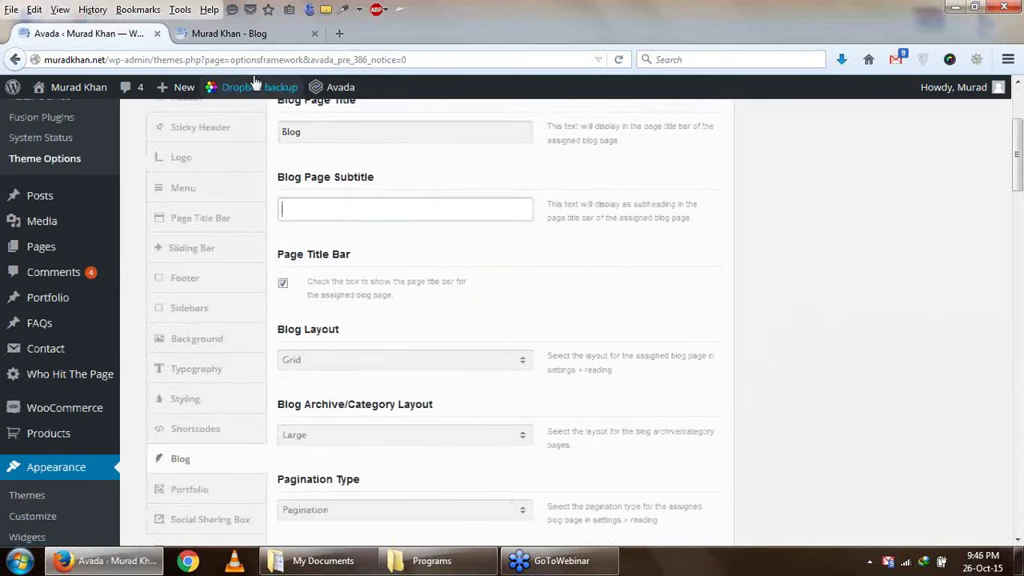
{"action": "left_click", "coordinate": [216, 36]}
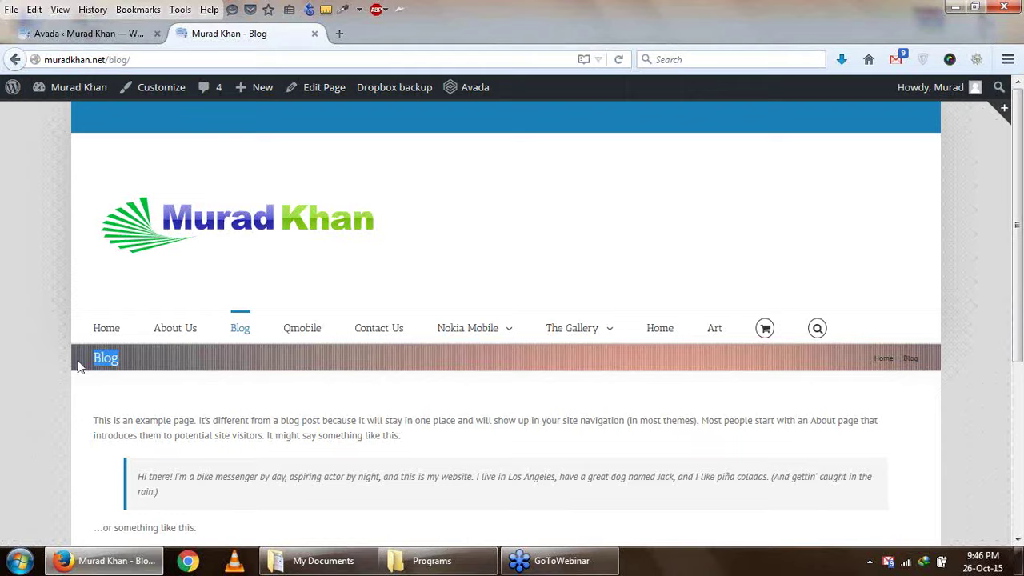
{"action": "left_click", "coordinate": [104, 34]}
Review the Blog Layout and Blog Archive/Category Layout choices without changing them, and view the pagination and grid layout settings
{"action": "scroll", "coordinate": [404, 346], "scroll_direction": "down", "scroll_amount": 2}
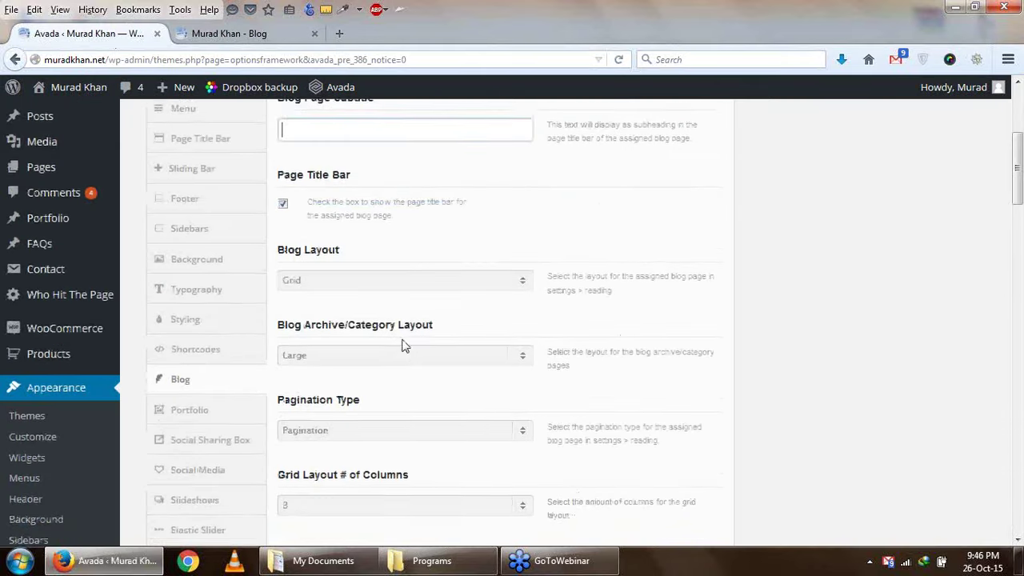
{"action": "left_click", "coordinate": [432, 278]}
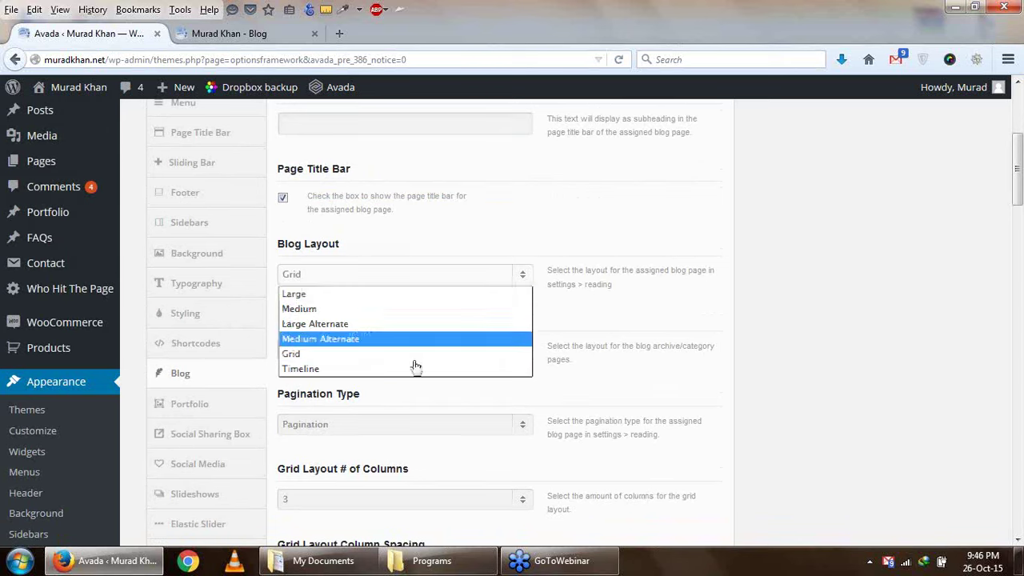
{"action": "left_click", "coordinate": [589, 288]}
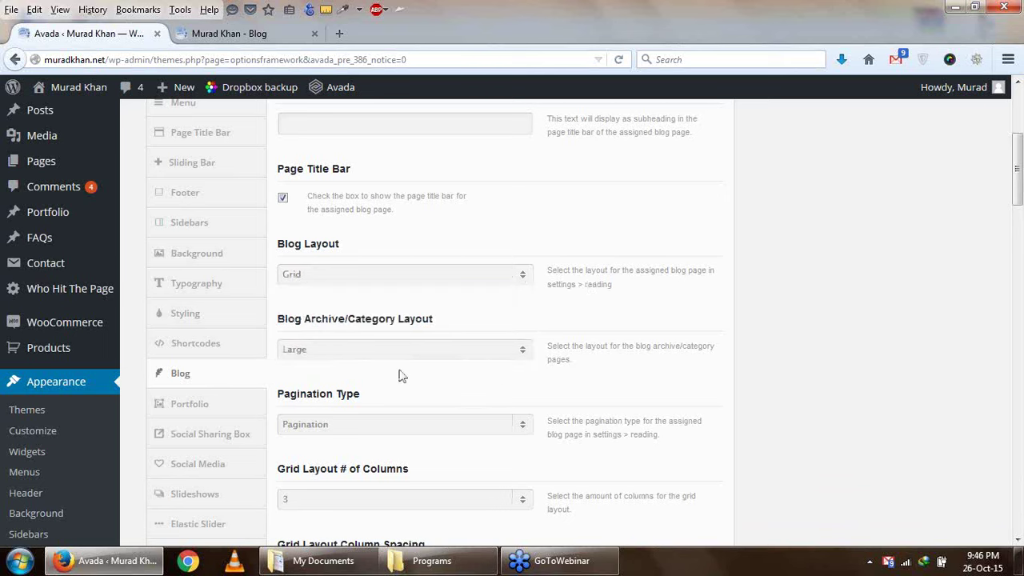
{"action": "left_click", "coordinate": [440, 352]}
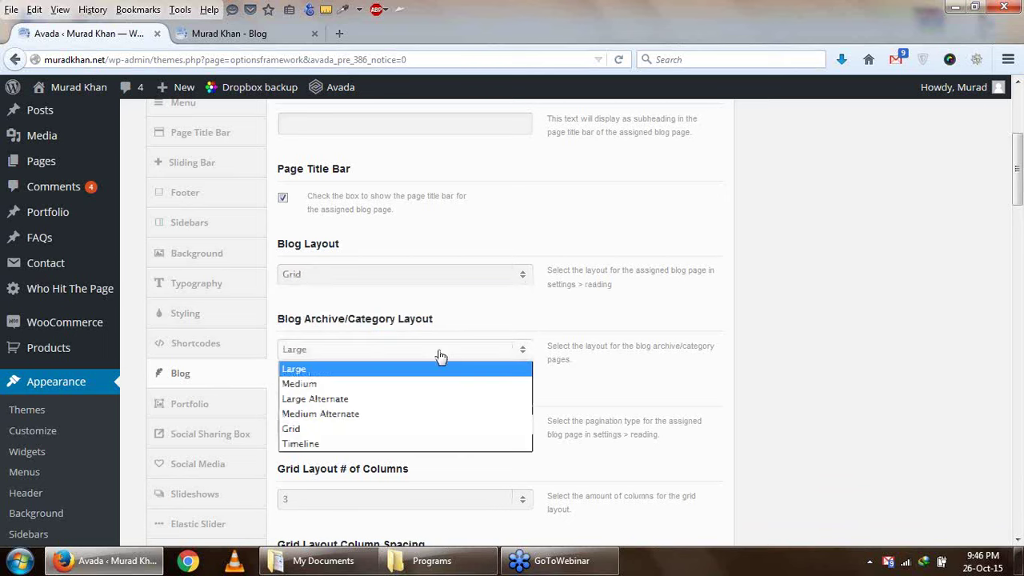
{"action": "left_click", "coordinate": [562, 350]}
{"action": "scroll", "coordinate": [579, 355], "scroll_direction": "down", "scroll_amount": 2}
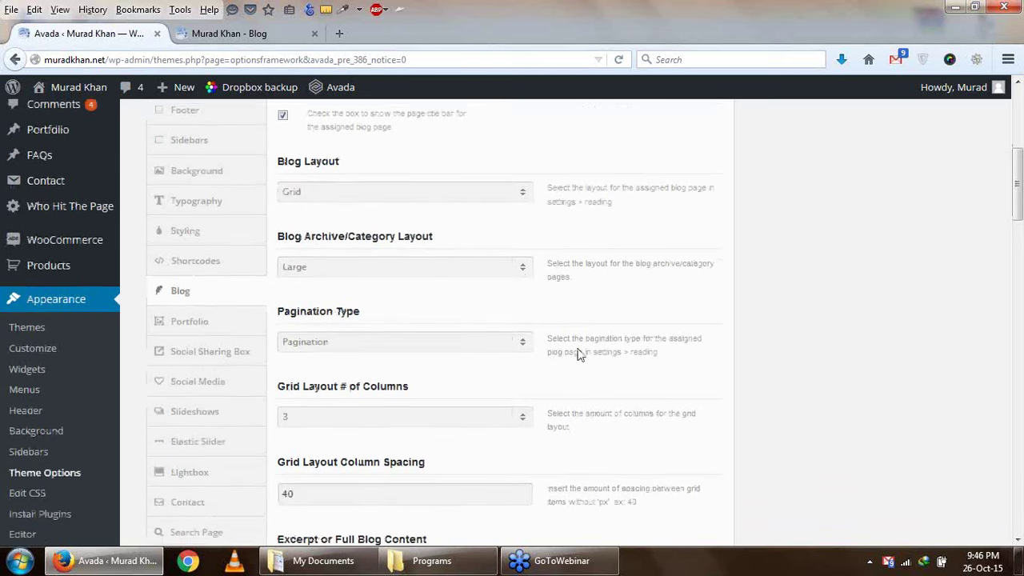
{"action": "scroll", "coordinate": [580, 355], "scroll_direction": "down", "scroll_amount": 2}
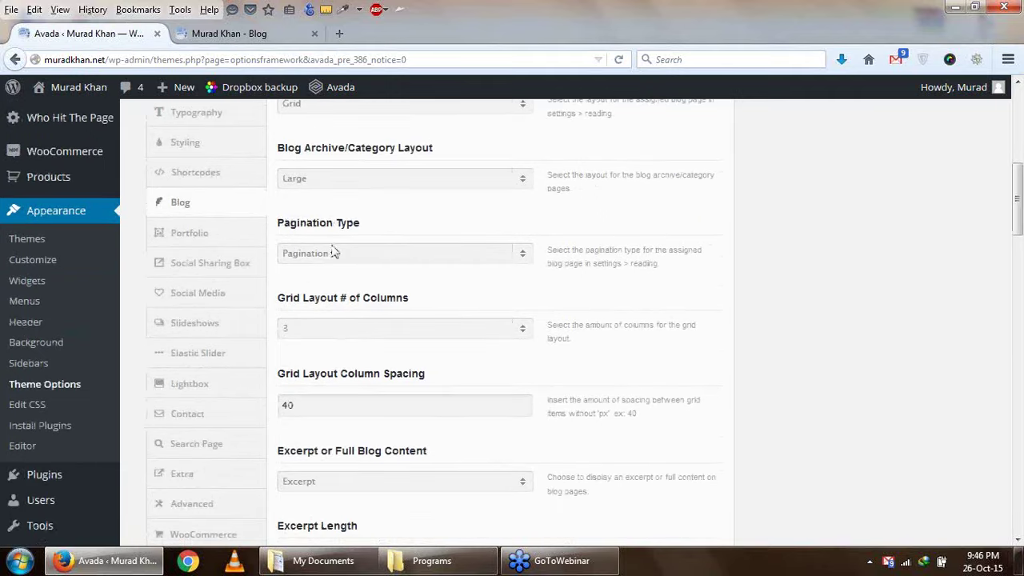
Review the blog pagination, grid layout, excerpt, featured image and date format settings, highlighting part of the Excerpt or Full Blog Content heading
{"action": "scroll", "coordinate": [396, 244], "scroll_direction": "down", "scroll_amount": 2}
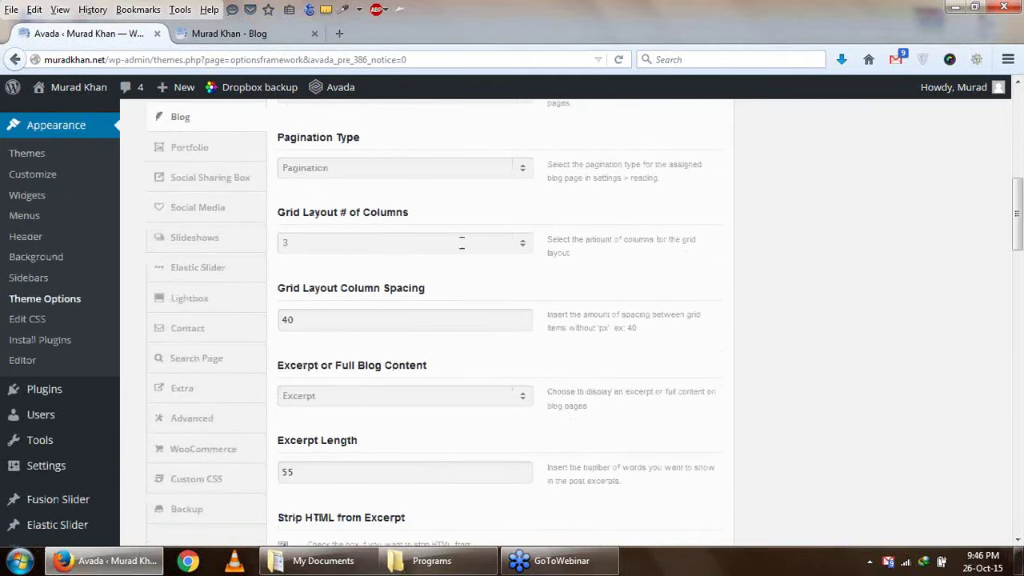
{"action": "scroll", "coordinate": [471, 353], "scroll_direction": "down", "scroll_amount": 4}
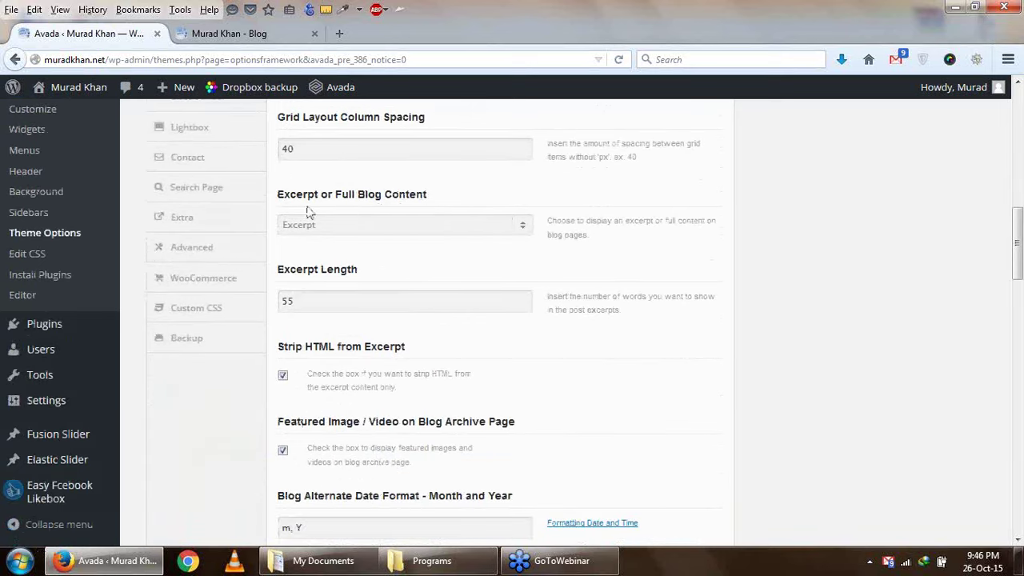
{"action": "left_click_drag", "start_coordinate": [277, 200], "coordinate": [322, 205]}
{"action": "left_click", "coordinate": [322, 205]}
{"action": "scroll", "coordinate": [454, 336], "scroll_direction": "down", "scroll_amount": 3}
Open the All Posts list in a new browser tab, keeping the theme's Blog options open
{"action": "mouse_move", "coordinate": [44, 346]}
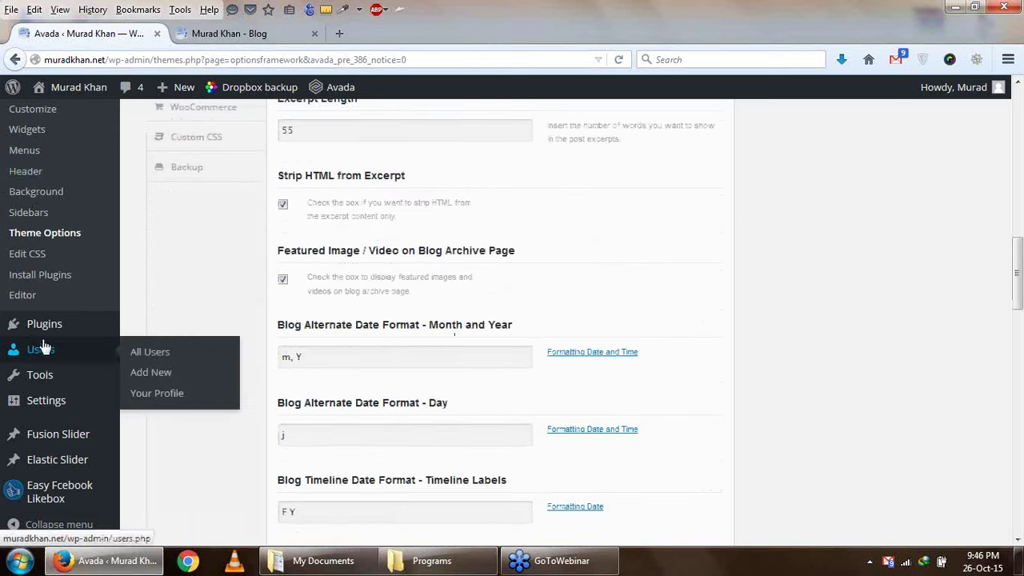
{"action": "scroll", "coordinate": [48, 440], "scroll_direction": "up", "scroll_amount": 6}
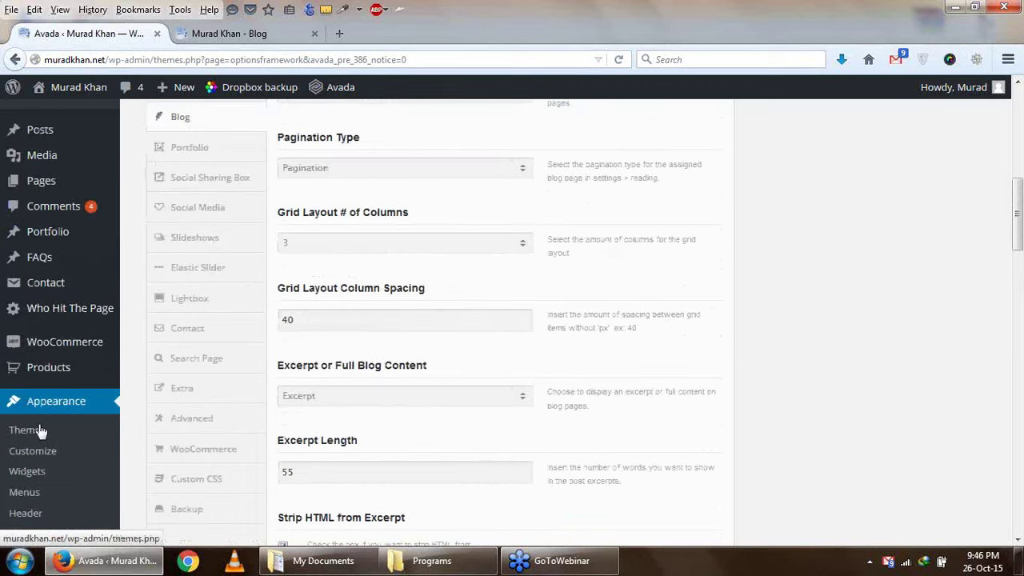
{"action": "mouse_move", "coordinate": [96, 188]}
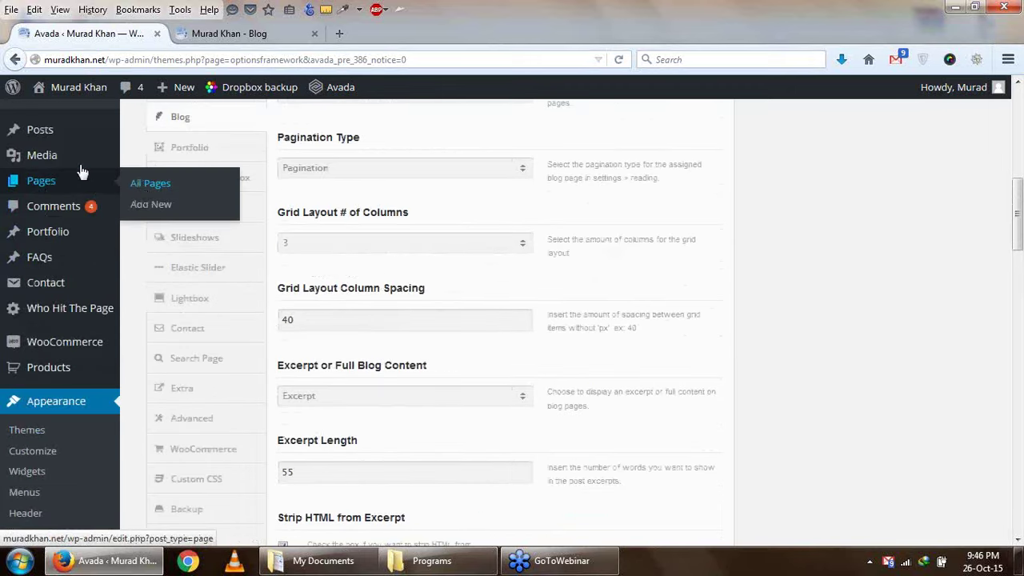
{"action": "mouse_move", "coordinate": [75, 141]}
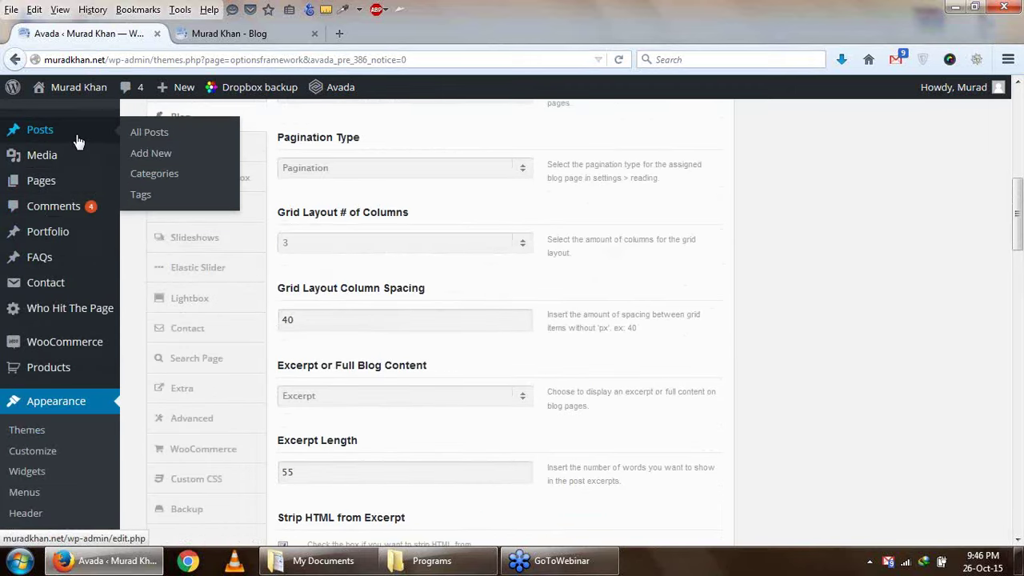
{"action": "right_click", "coordinate": [134, 134]}
{"action": "left_click", "coordinate": [155, 144]}
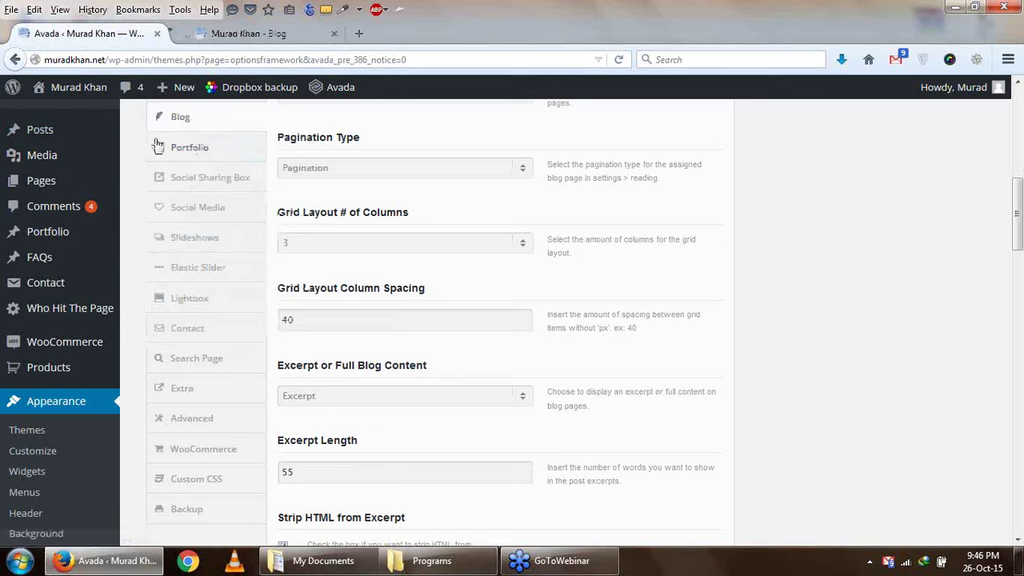
Show the screen options of the Posts list and start a new post
{"action": "left_click", "coordinate": [204, 36]}
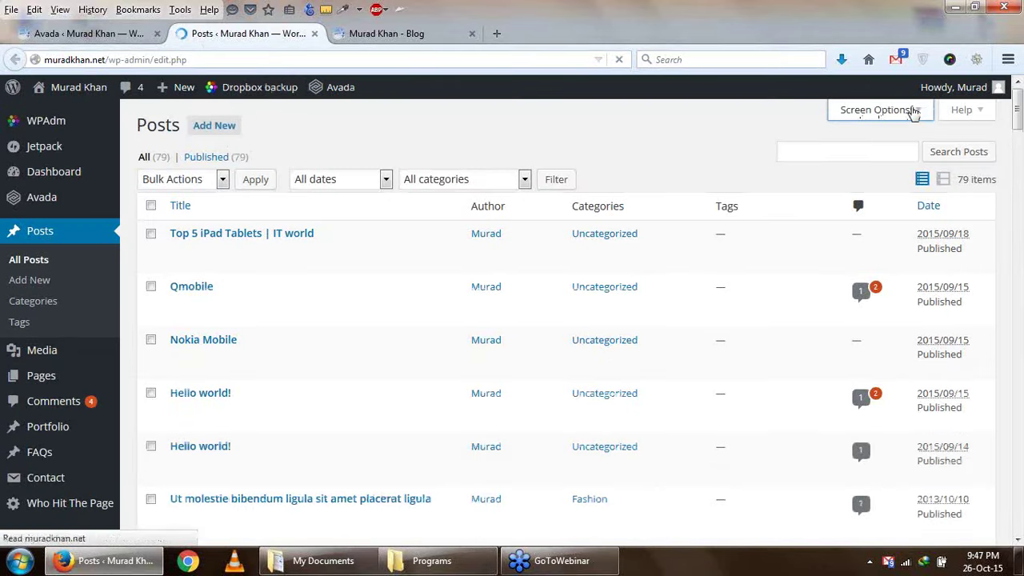
{"action": "left_click", "coordinate": [914, 112]}
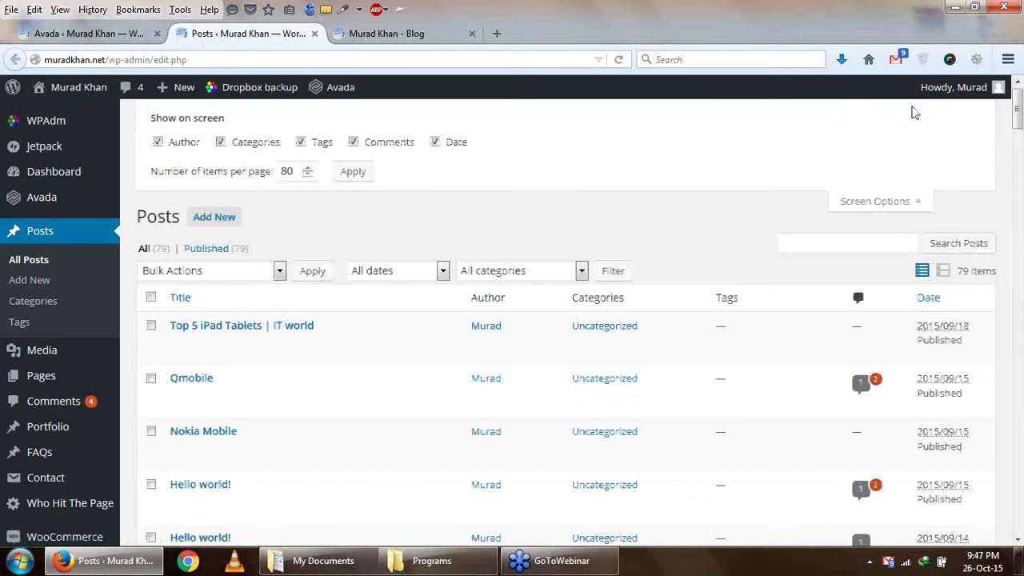
{"action": "left_click", "coordinate": [215, 217]}
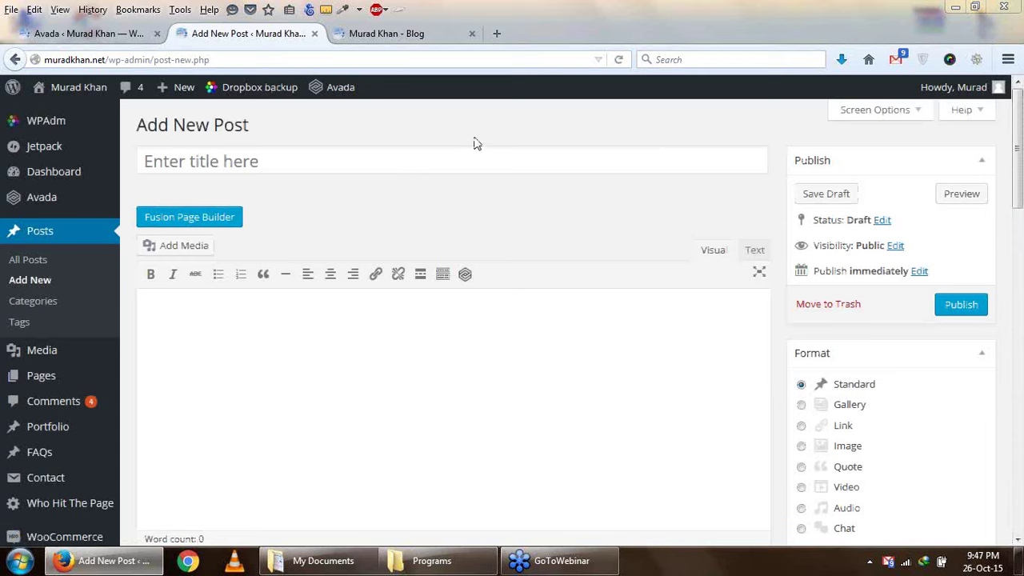
Enable the Excerpt box in the new post's screen options and place the cursor in its text field
{"action": "left_click", "coordinate": [919, 112]}
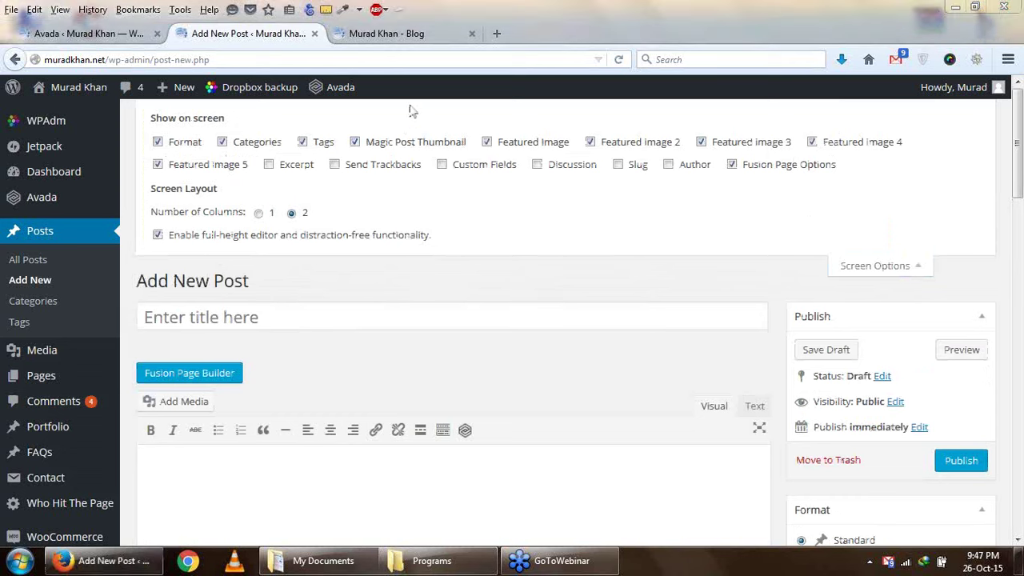
{"action": "left_click", "coordinate": [270, 165]}
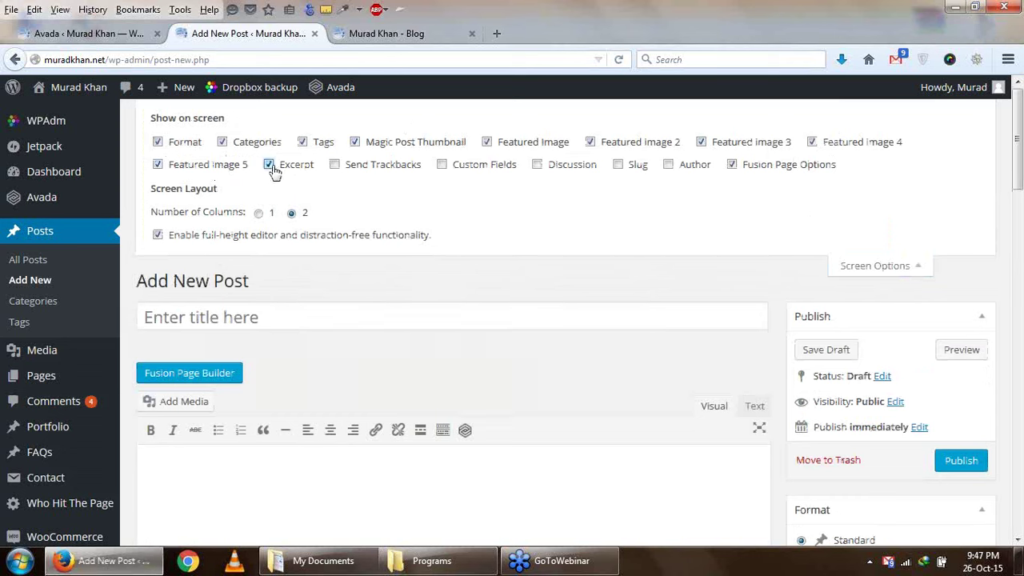
{"action": "scroll", "coordinate": [656, 331], "scroll_direction": "down", "scroll_amount": 8}
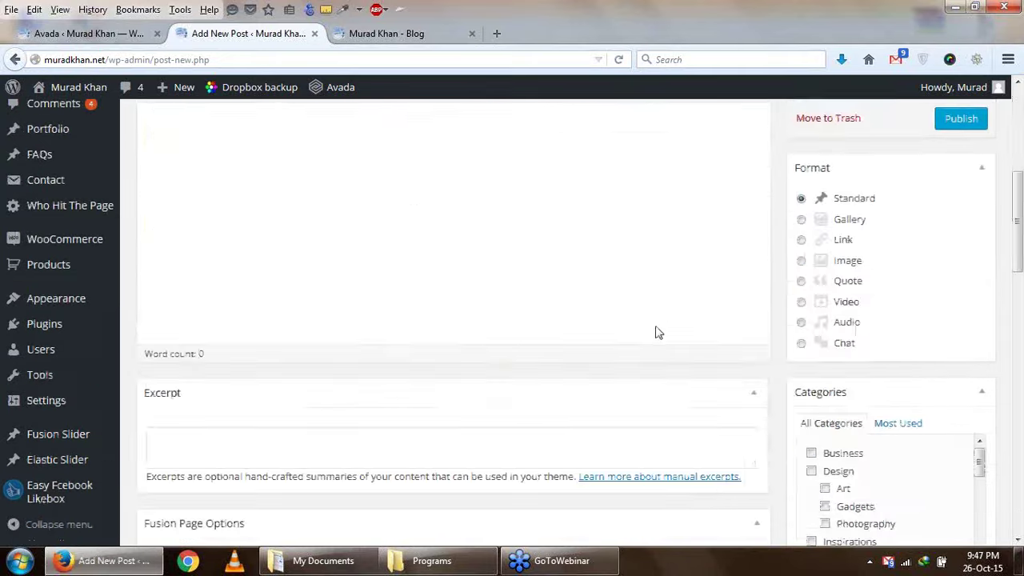
{"action": "scroll", "coordinate": [656, 331], "scroll_direction": "up", "scroll_amount": 2}
{"action": "left_click", "coordinate": [244, 277]}
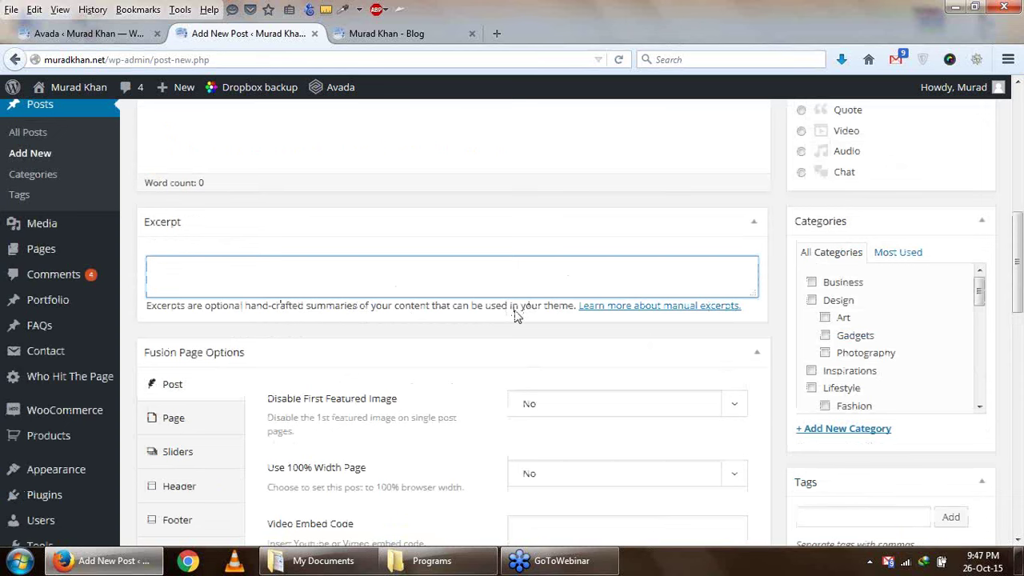
{"action": "scroll", "coordinate": [515, 316], "scroll_direction": "up", "scroll_amount": 6}
{"action": "scroll", "coordinate": [514, 316], "scroll_direction": "down", "scroll_amount": 4}
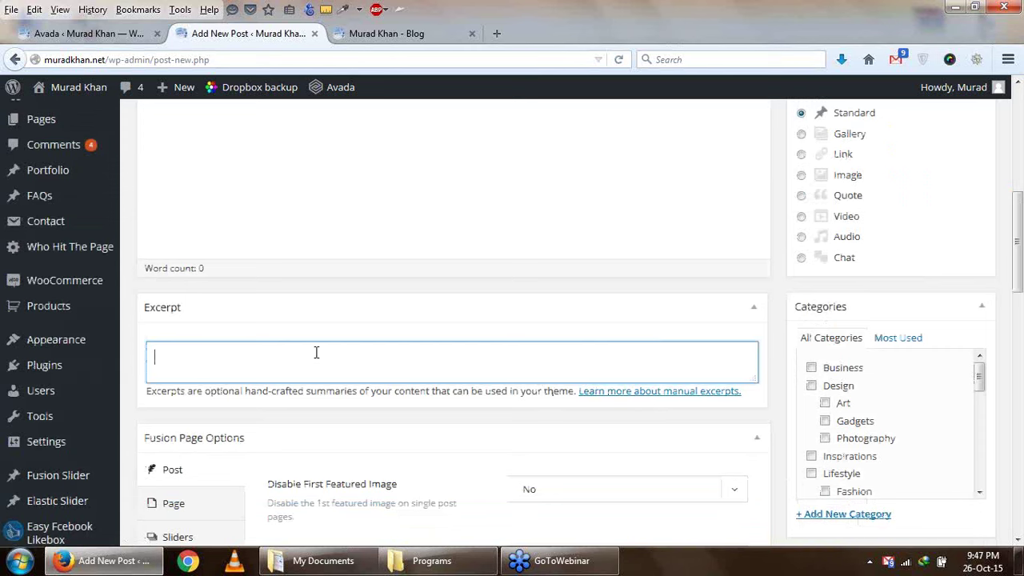
{"action": "scroll", "coordinate": [350, 370], "scroll_direction": "up", "scroll_amount": 5}
{"action": "scroll", "coordinate": [240, 367], "scroll_direction": "down", "scroll_amount": 5}
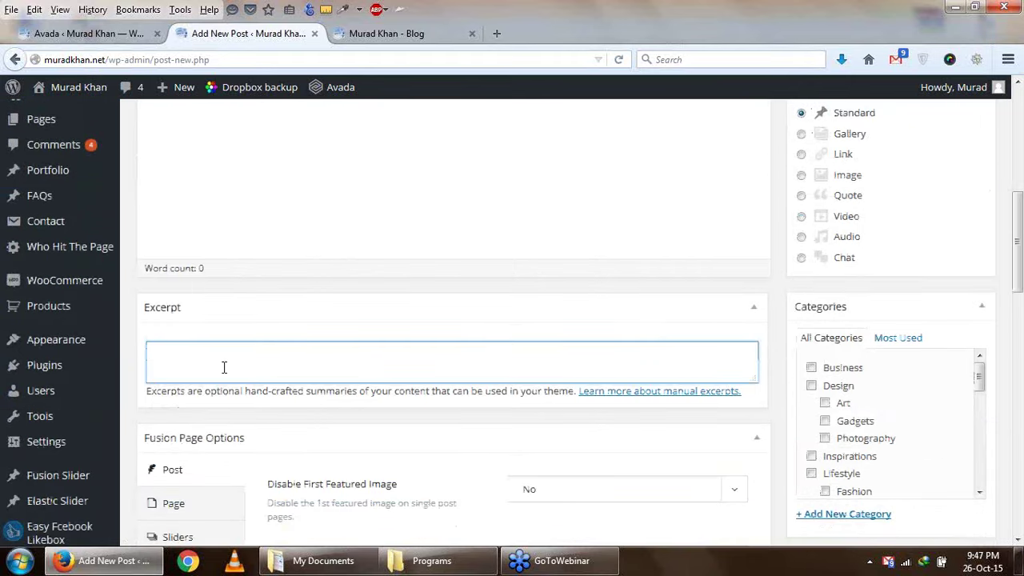
Return to the Avada theme options and review the blog excerpt, featured image and date format settings
{"action": "left_click", "coordinate": [63, 34]}
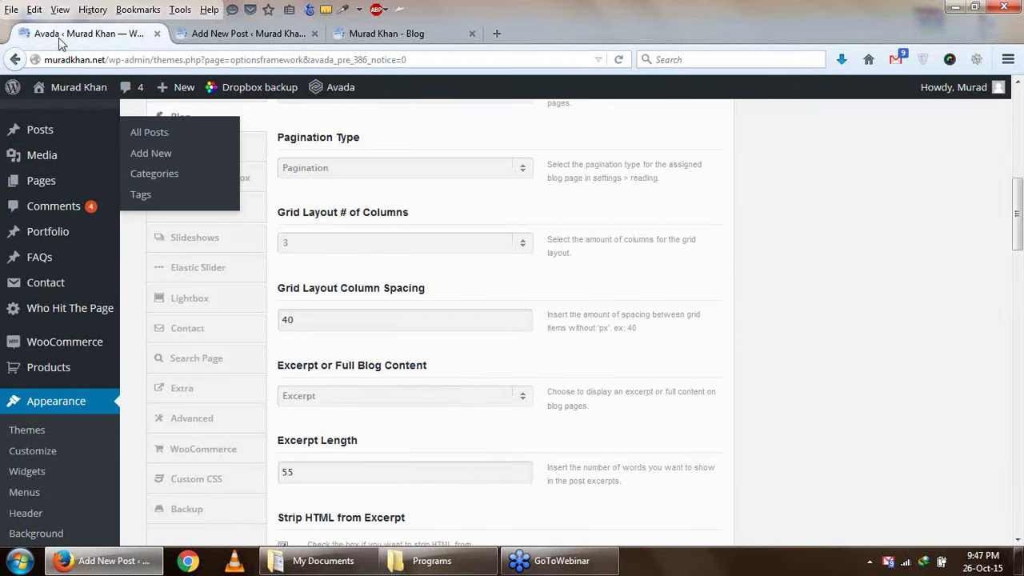
{"action": "scroll", "coordinate": [376, 407], "scroll_direction": "down", "scroll_amount": 3}
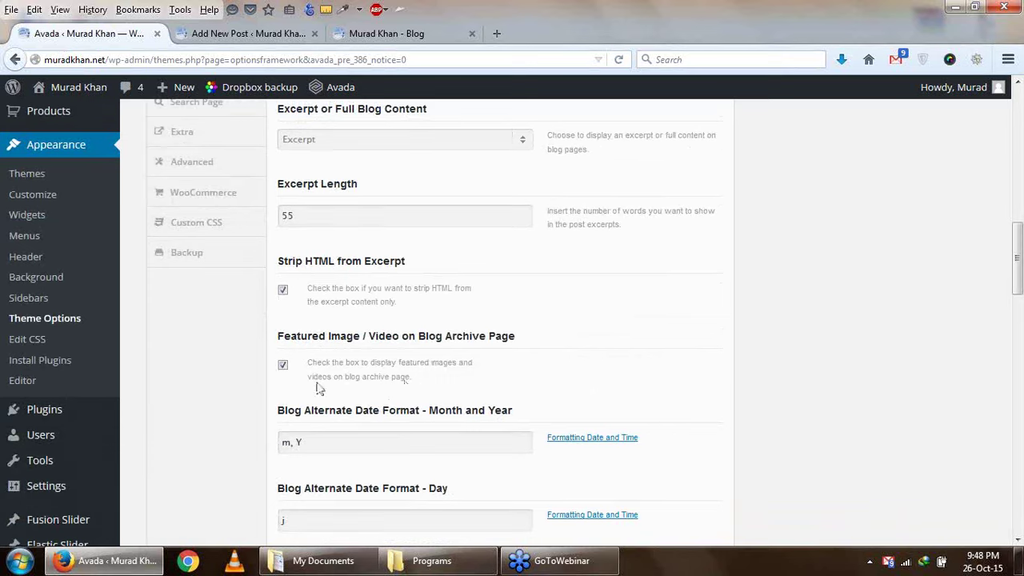
{"action": "scroll", "coordinate": [393, 391], "scroll_direction": "down", "scroll_amount": 4}
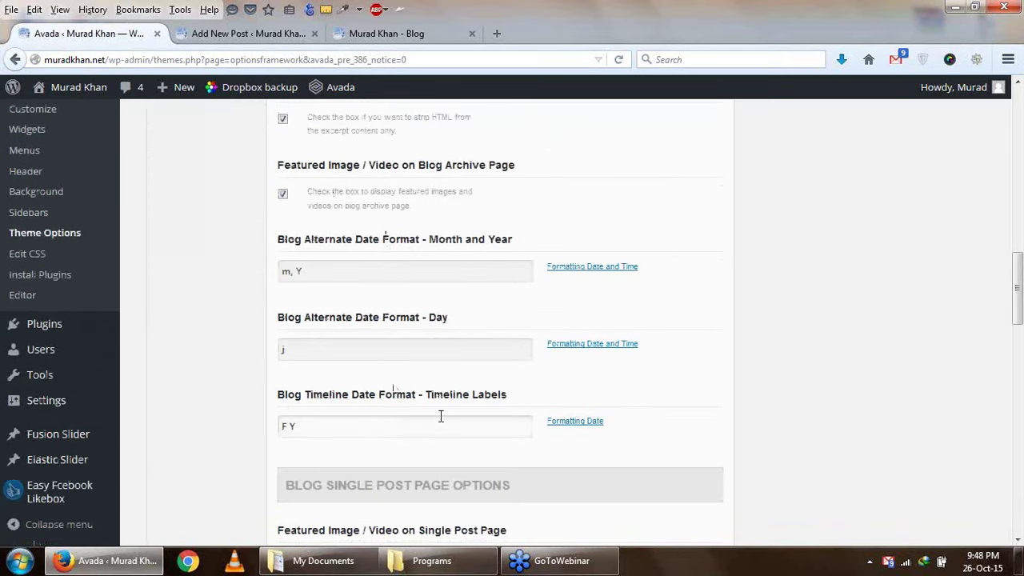
{"action": "scroll", "coordinate": [441, 416], "scroll_direction": "down", "scroll_amount": 5}
{"action": "scroll", "coordinate": [359, 355], "scroll_direction": "up", "scroll_amount": 3}
{"action": "left_click", "coordinate": [312, 183]}
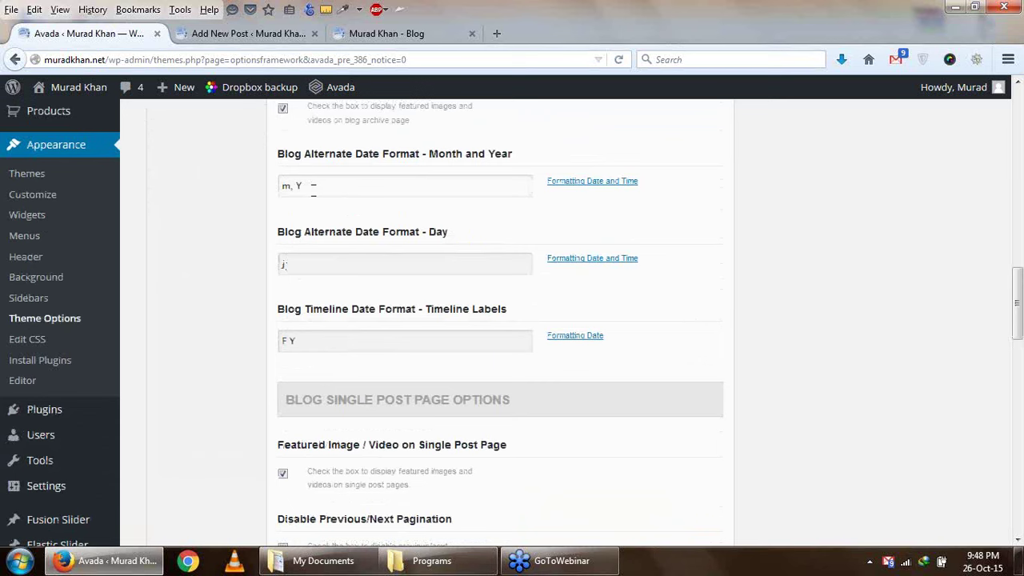
{"action": "left_click", "coordinate": [331, 254]}
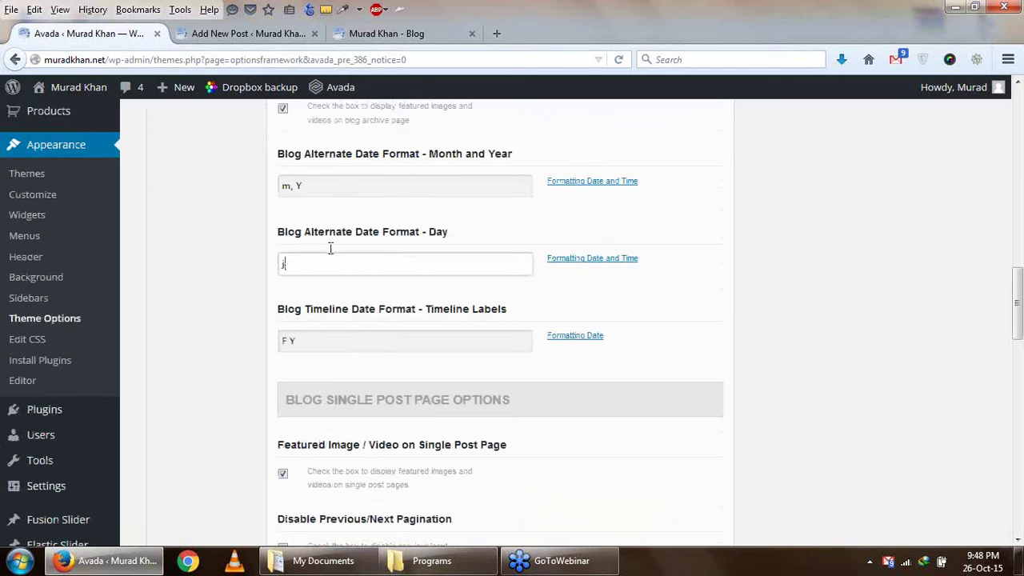
Review the blog single post page options and the blog meta options
{"action": "scroll", "coordinate": [359, 350], "scroll_direction": "down", "scroll_amount": 2}
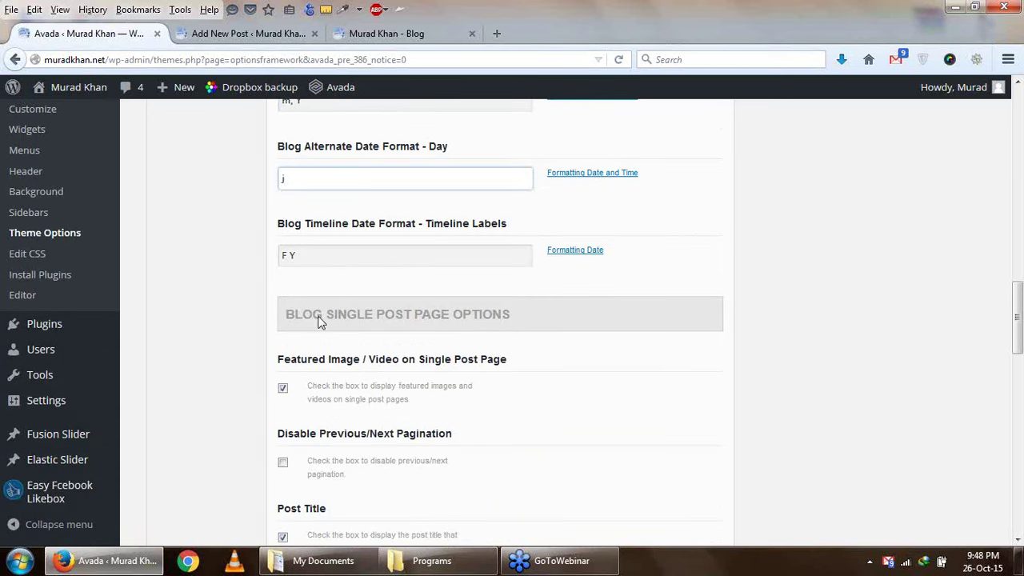
{"action": "scroll", "coordinate": [382, 360], "scroll_direction": "down", "scroll_amount": 1}
{"action": "scroll", "coordinate": [343, 274], "scroll_direction": "down", "scroll_amount": 10}
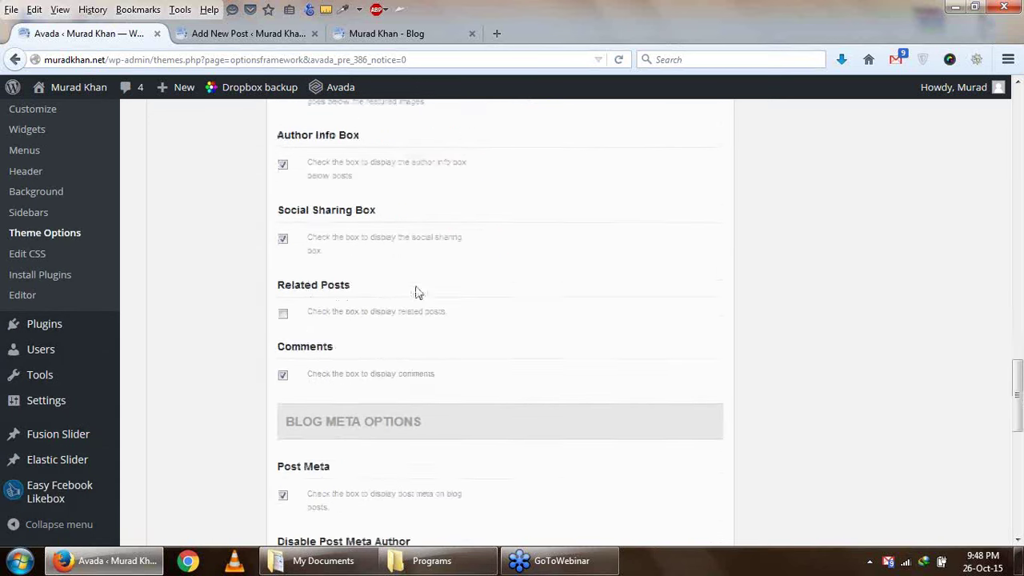
{"action": "scroll", "coordinate": [415, 292], "scroll_direction": "down", "scroll_amount": 10}
Open the Portfolio section of the theme options at its general portfolio options
{"action": "scroll", "coordinate": [416, 292], "scroll_direction": "up", "scroll_amount": 20}
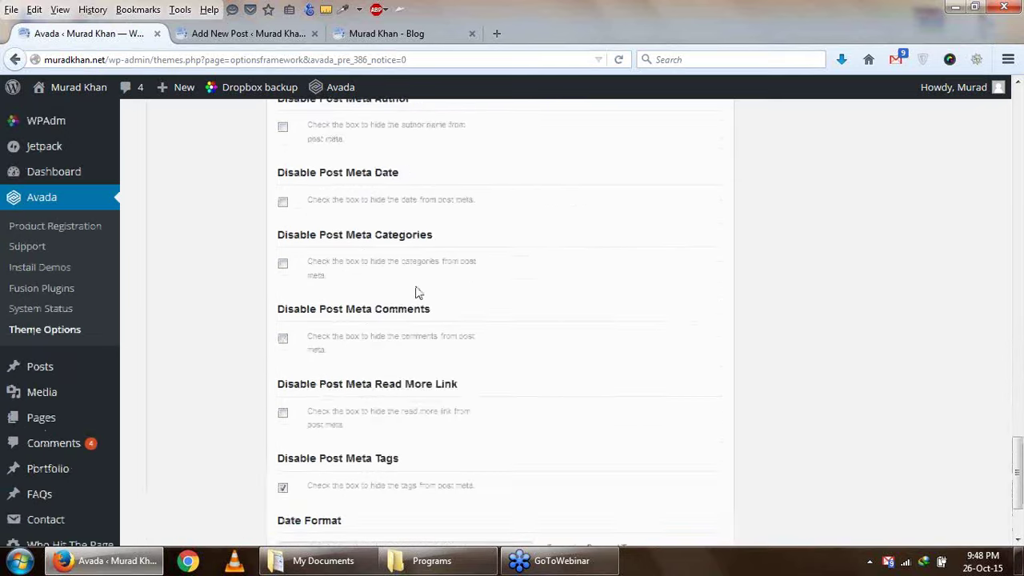
{"action": "scroll", "coordinate": [415, 292], "scroll_direction": "up", "scroll_amount": 15}
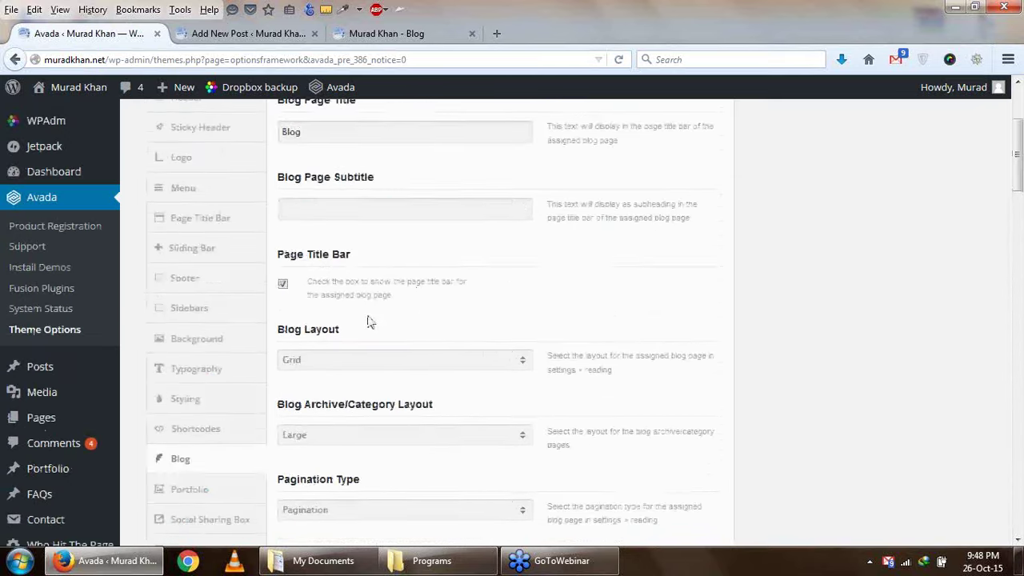
{"action": "scroll", "coordinate": [369, 321], "scroll_direction": "down", "scroll_amount": 4}
{"action": "left_click", "coordinate": [206, 320]}
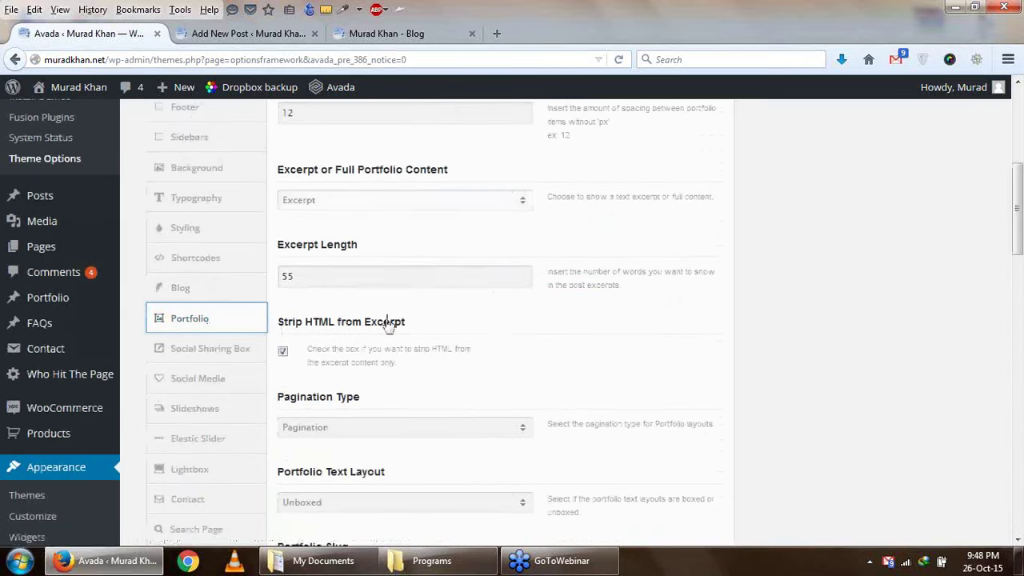
{"action": "scroll", "coordinate": [386, 324], "scroll_direction": "up", "scroll_amount": 3}
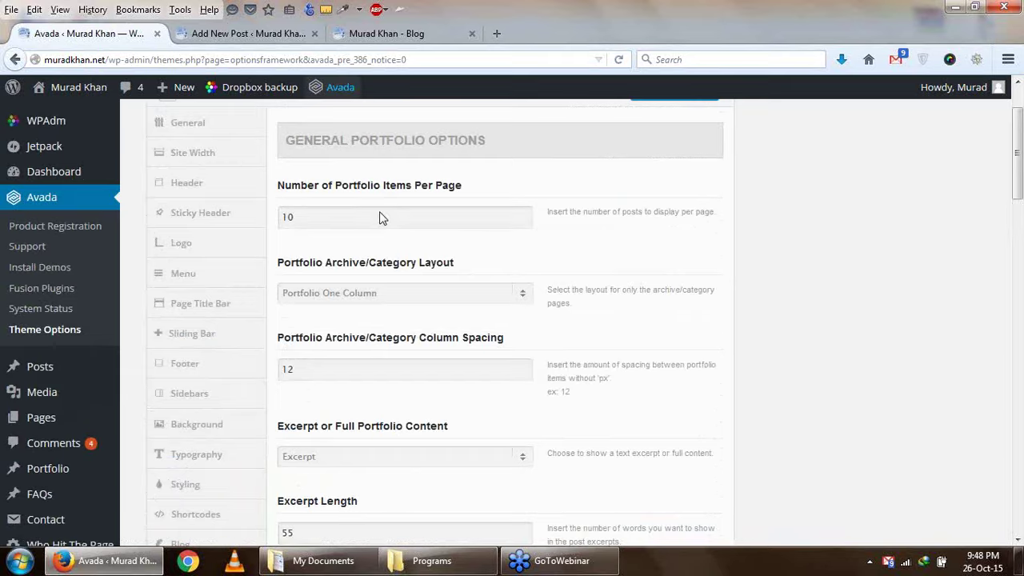
Open the Avada demo site theme-fusion.com/avada/ in a new browser tab
{"action": "left_click", "coordinate": [496, 34]}
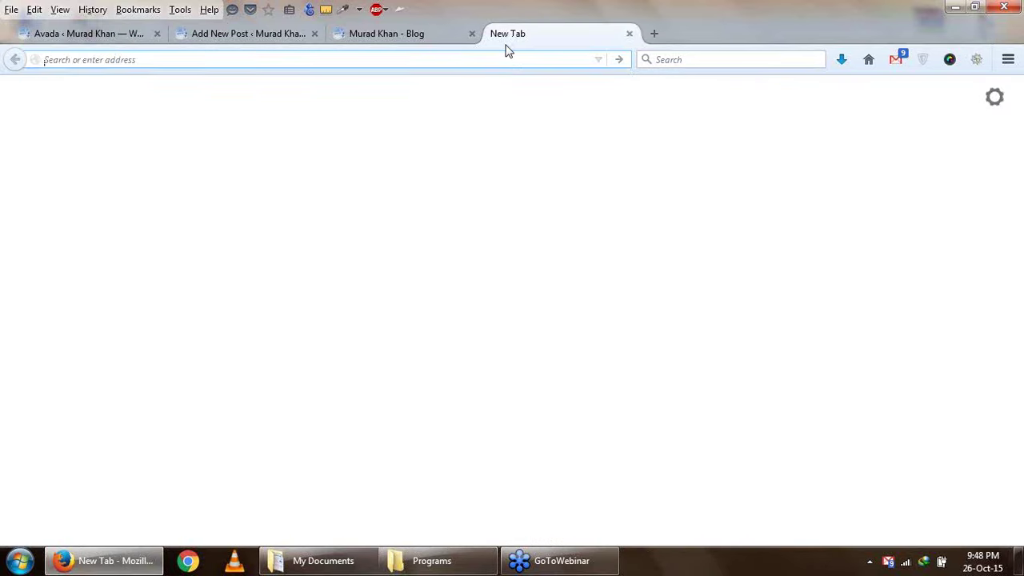
{"action": "type", "text": "theme-fusion.com/"}
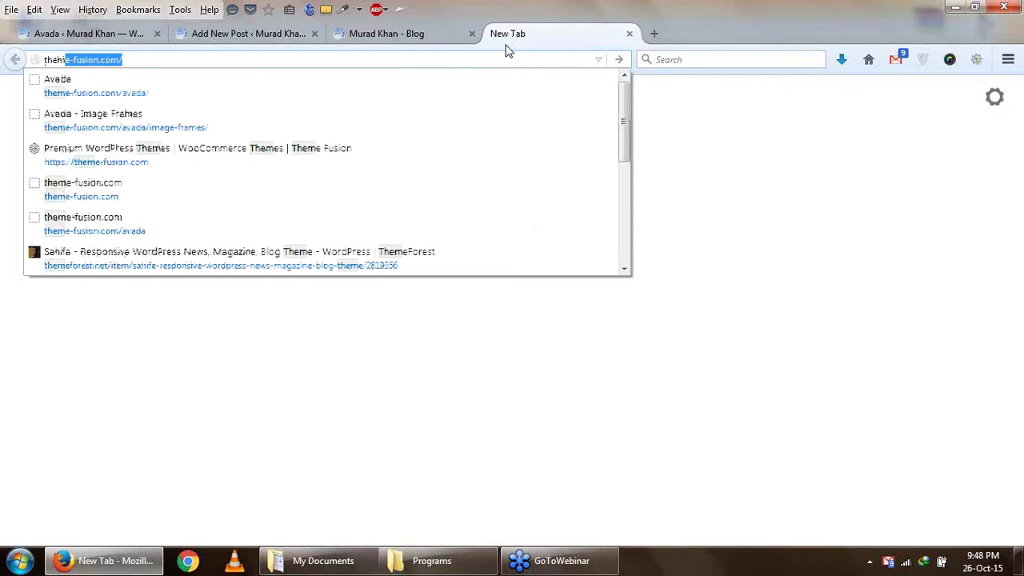
{"action": "key", "text": "Down"}
{"action": "key", "text": "Return"}
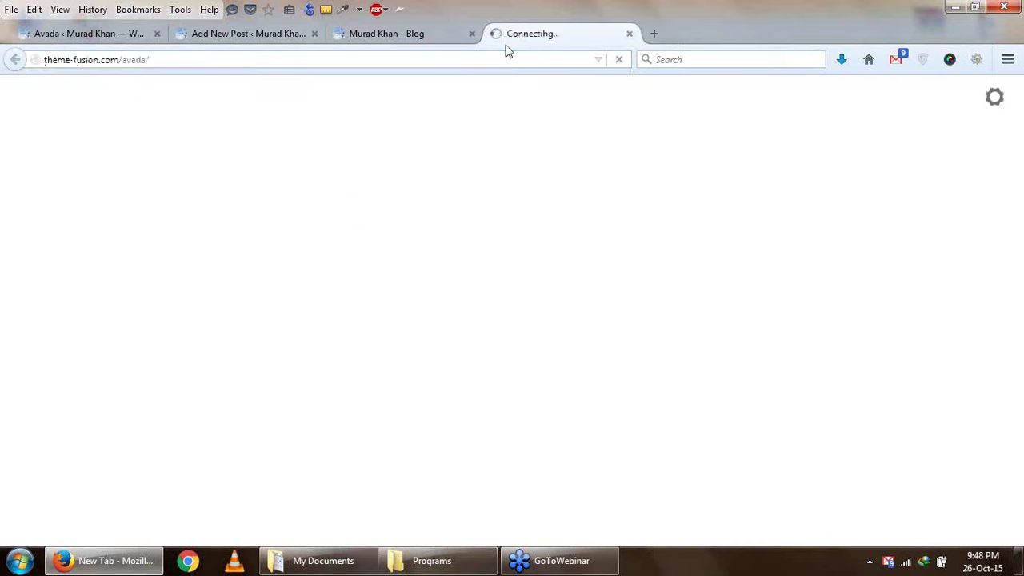
Go back to the portfolio theme options and show the available Portfolio Archive/Category Layout choices
{"action": "left_click", "coordinate": [258, 36]}
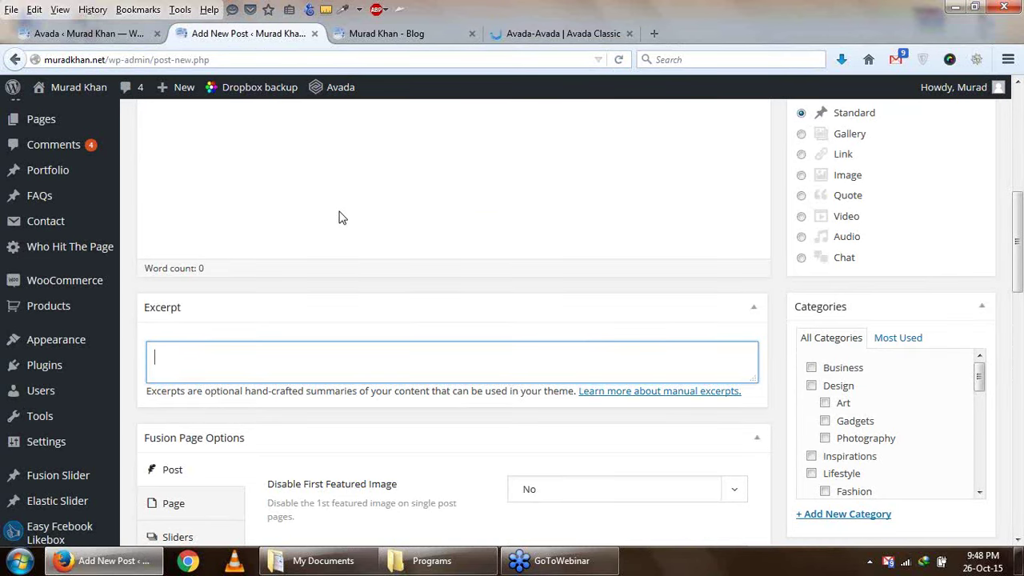
{"action": "left_click", "coordinate": [402, 35]}
{"action": "left_click", "coordinate": [92, 35]}
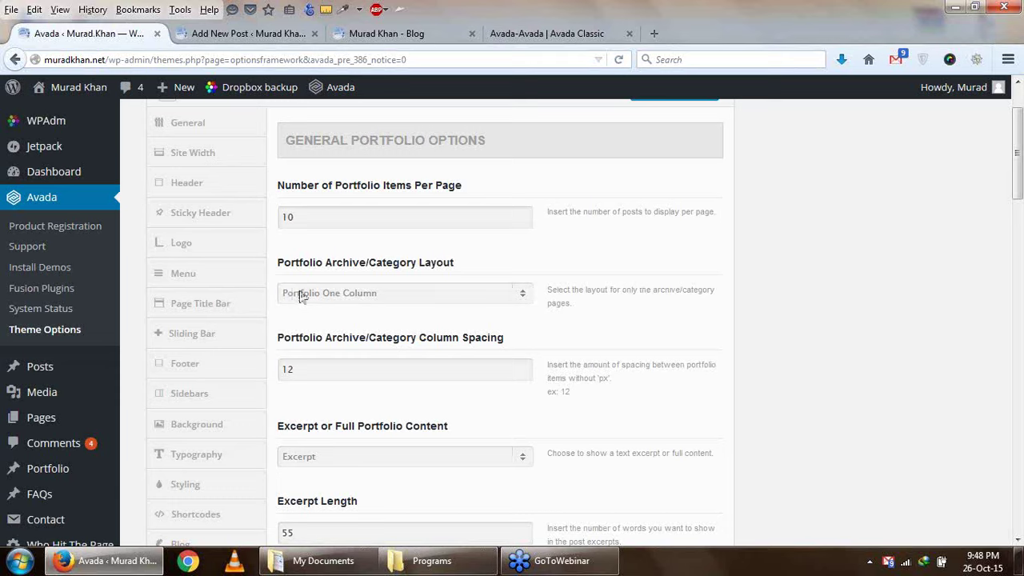
{"action": "scroll", "coordinate": [392, 208], "scroll_direction": "up", "scroll_amount": 2}
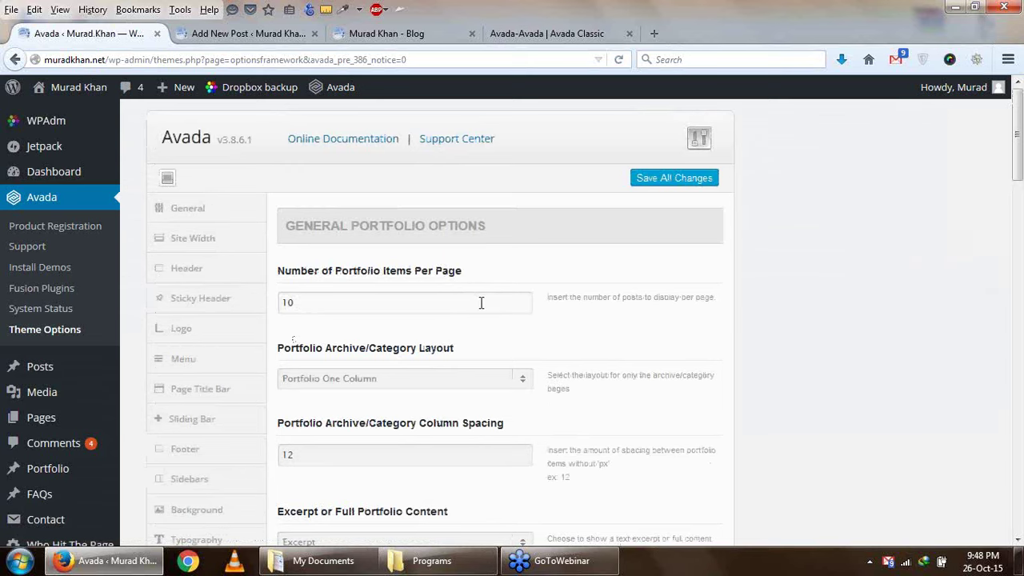
{"action": "left_click", "coordinate": [448, 381]}
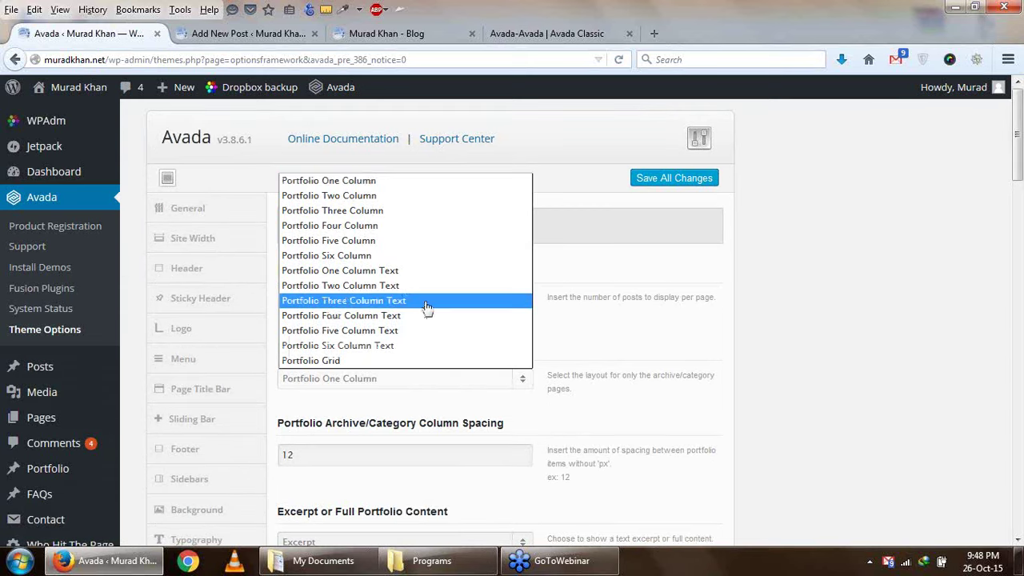
On the Avada demo site, open the 3 Column Grid portfolio layout in a new browser tab
{"action": "left_click", "coordinate": [502, 36]}
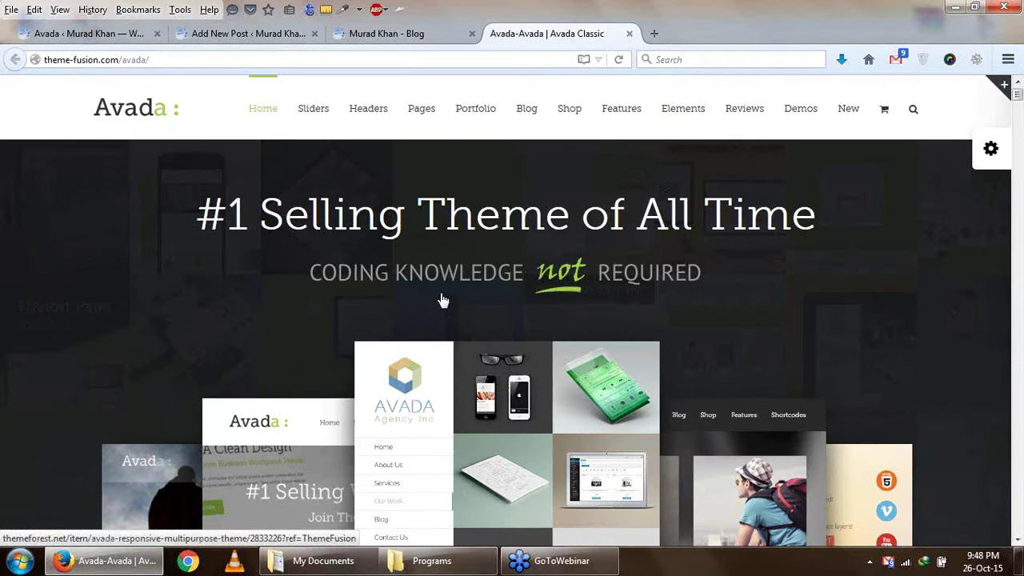
{"action": "scroll", "coordinate": [424, 336], "scroll_direction": "down", "scroll_amount": 5}
{"action": "scroll", "coordinate": [416, 344], "scroll_direction": "up", "scroll_amount": 5}
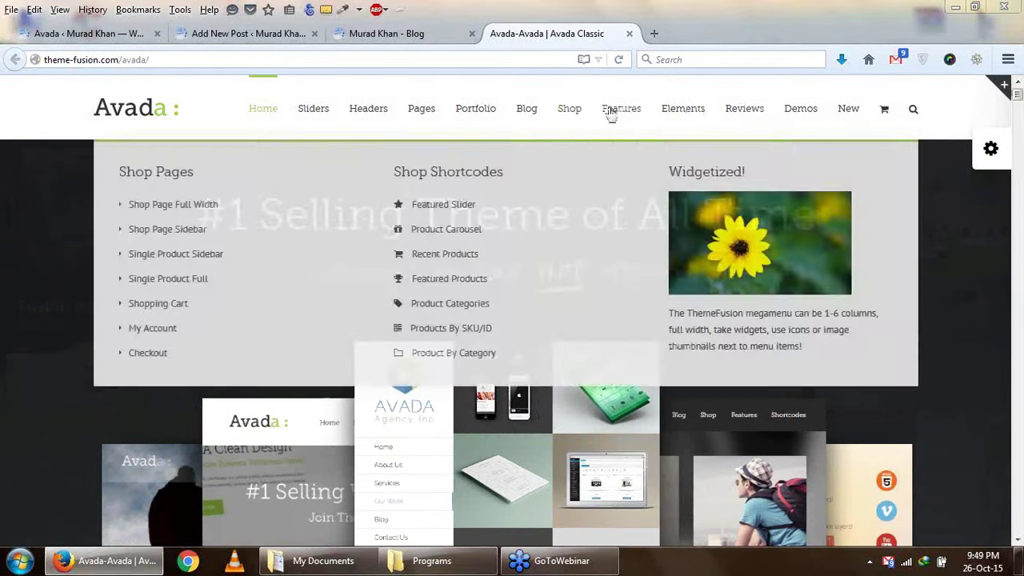
{"action": "mouse_move", "coordinate": [472, 120]}
{"action": "mouse_move", "coordinate": [517, 188]}
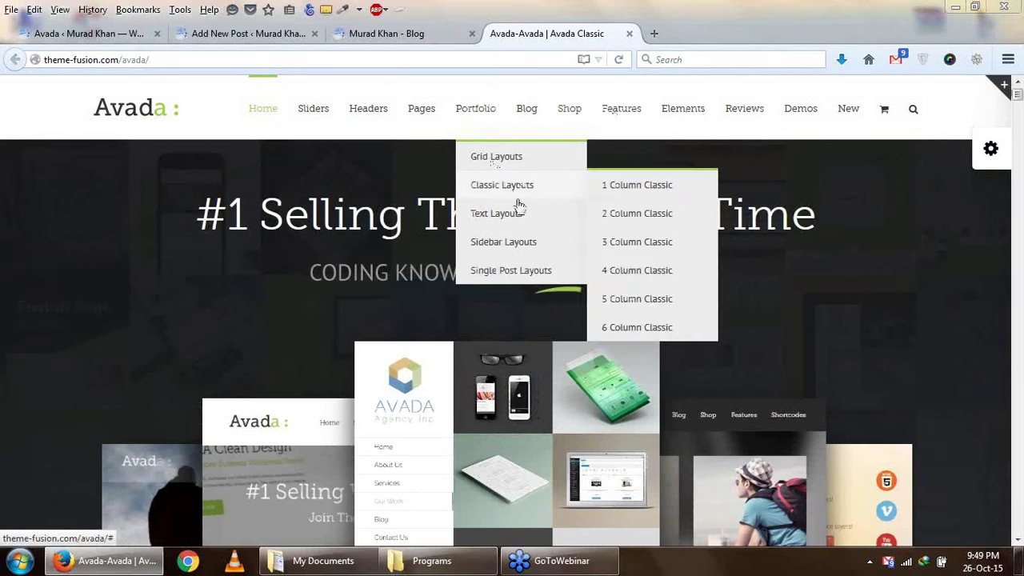
{"action": "mouse_move", "coordinate": [542, 167]}
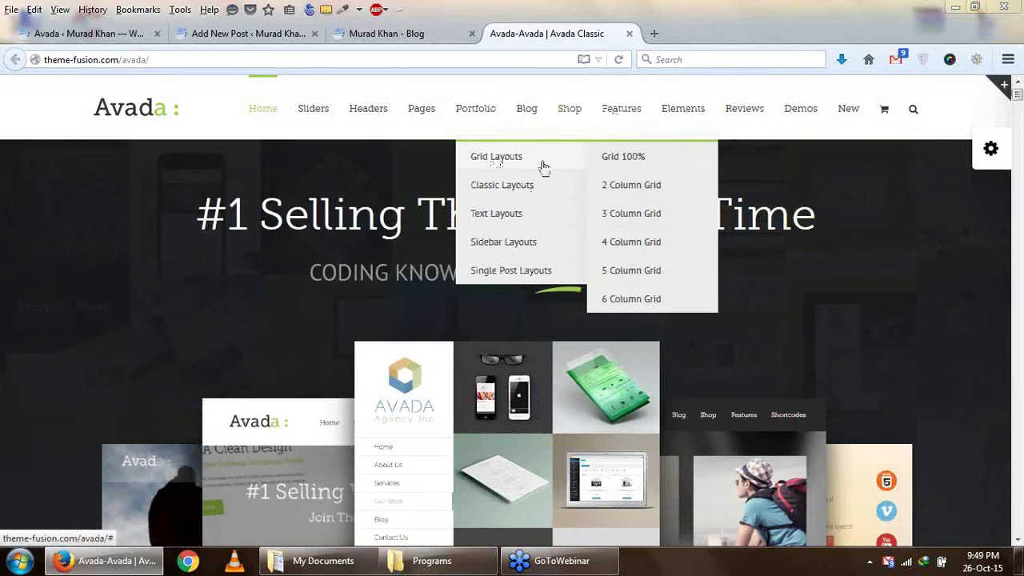
{"action": "right_click", "coordinate": [622, 218]}
{"action": "left_click", "coordinate": [644, 224]}
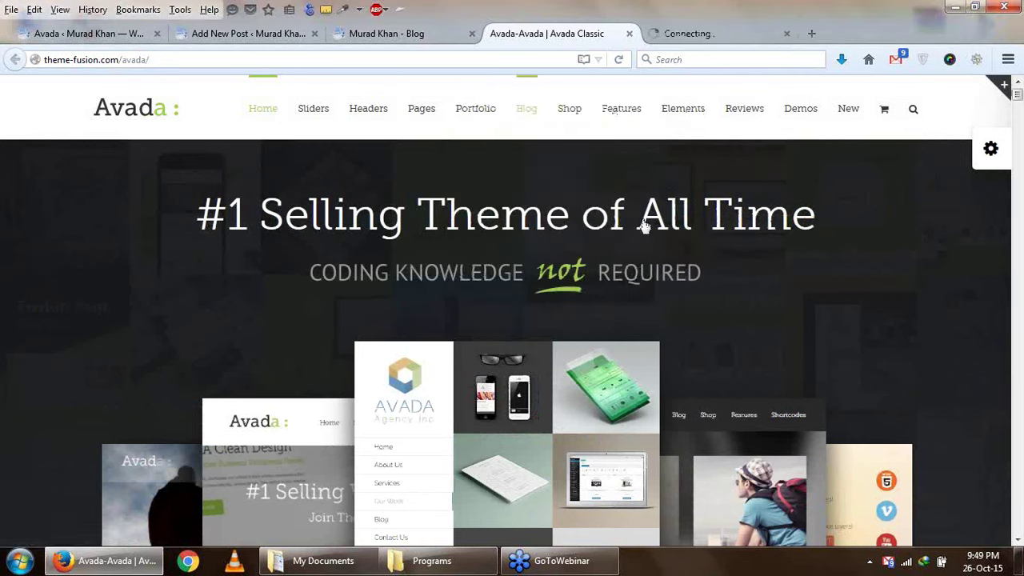
{"action": "mouse_move", "coordinate": [502, 119]}
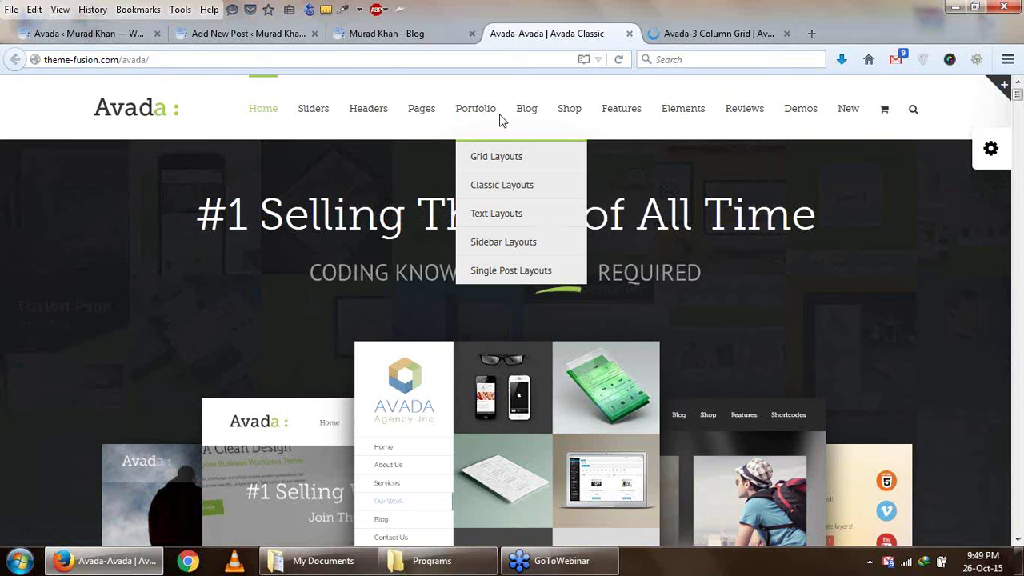
{"action": "mouse_move", "coordinate": [694, 129]}
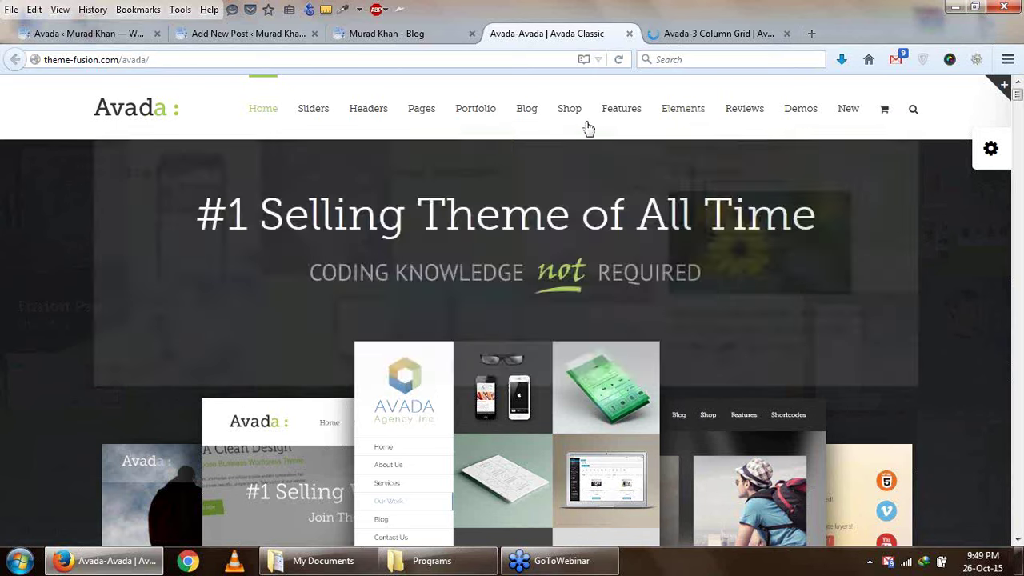
{"action": "mouse_move", "coordinate": [589, 128]}
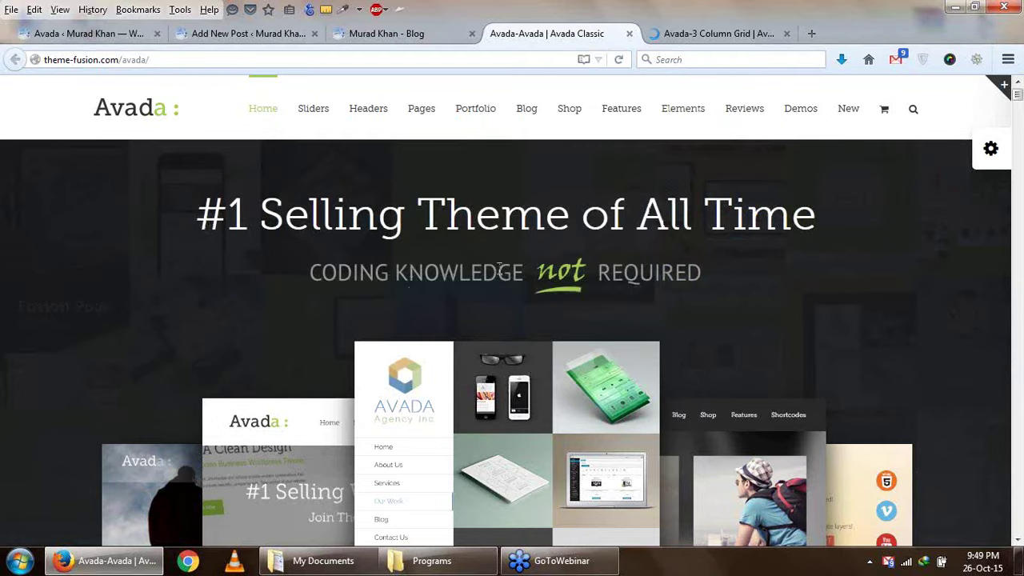
Switch to the 3 Column Grid demo page and look through its portfolio items
{"action": "left_click", "coordinate": [714, 36]}
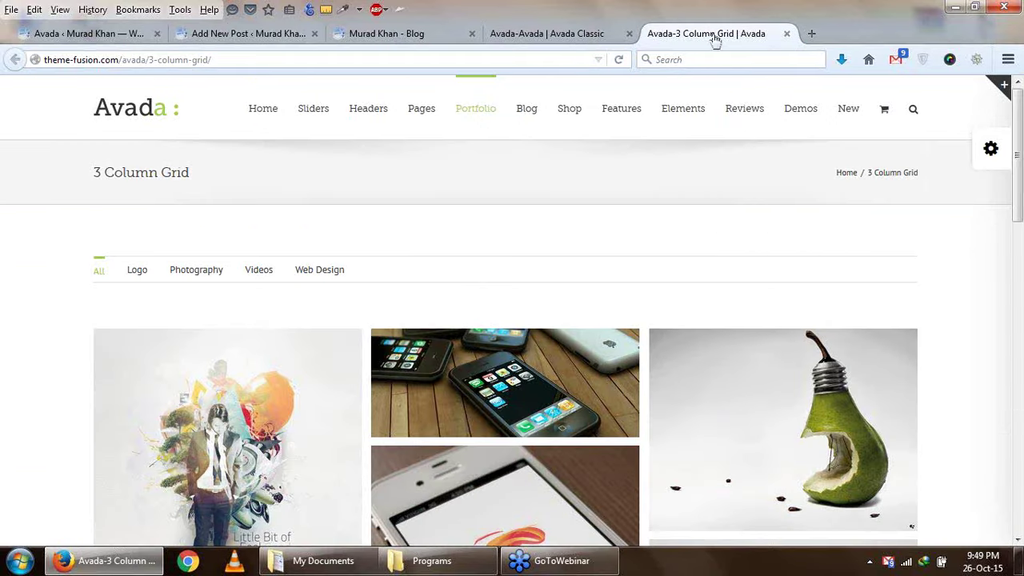
{"action": "scroll", "coordinate": [4, 344], "scroll_direction": "down", "scroll_amount": 2}
{"action": "scroll", "coordinate": [4, 346], "scroll_direction": "down", "scroll_amount": 3}
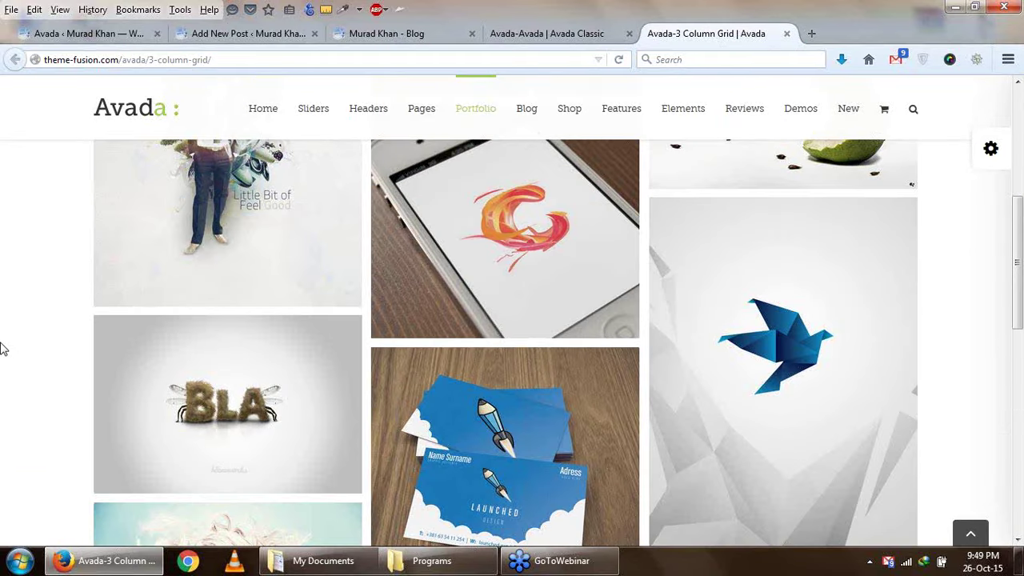
{"action": "scroll", "coordinate": [5, 345], "scroll_direction": "up", "scroll_amount": 5}
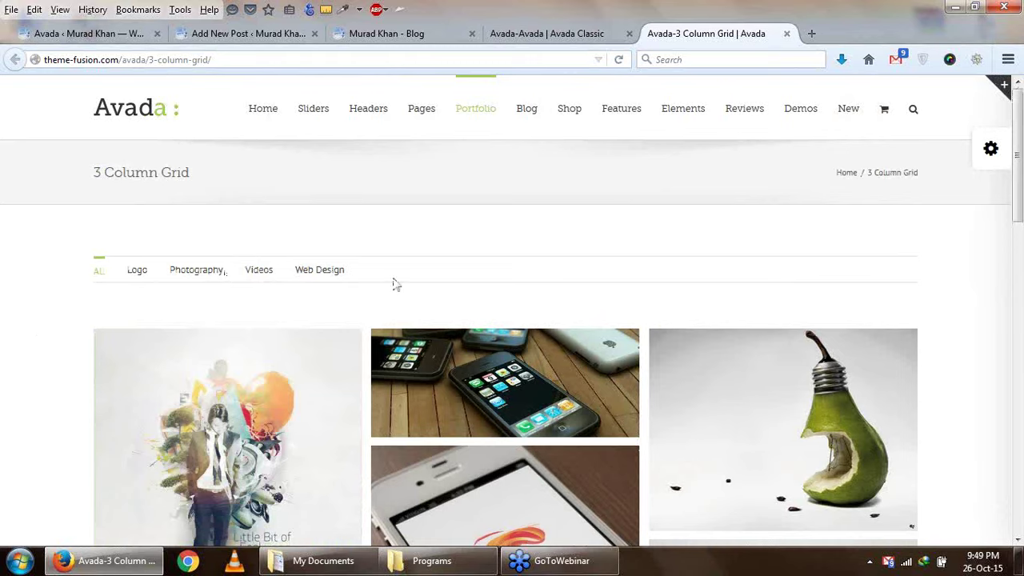
{"action": "scroll", "coordinate": [45, 375], "scroll_direction": "down", "scroll_amount": 8}
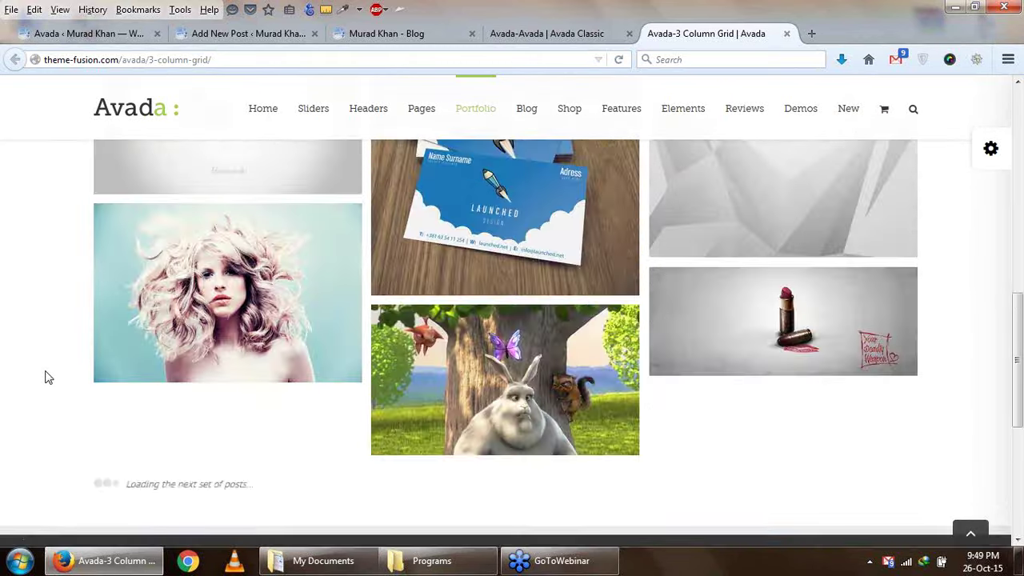
{"action": "scroll", "coordinate": [46, 377], "scroll_direction": "up", "scroll_amount": 6}
{"action": "scroll", "coordinate": [46, 378], "scroll_direction": "up", "scroll_amount": 2}
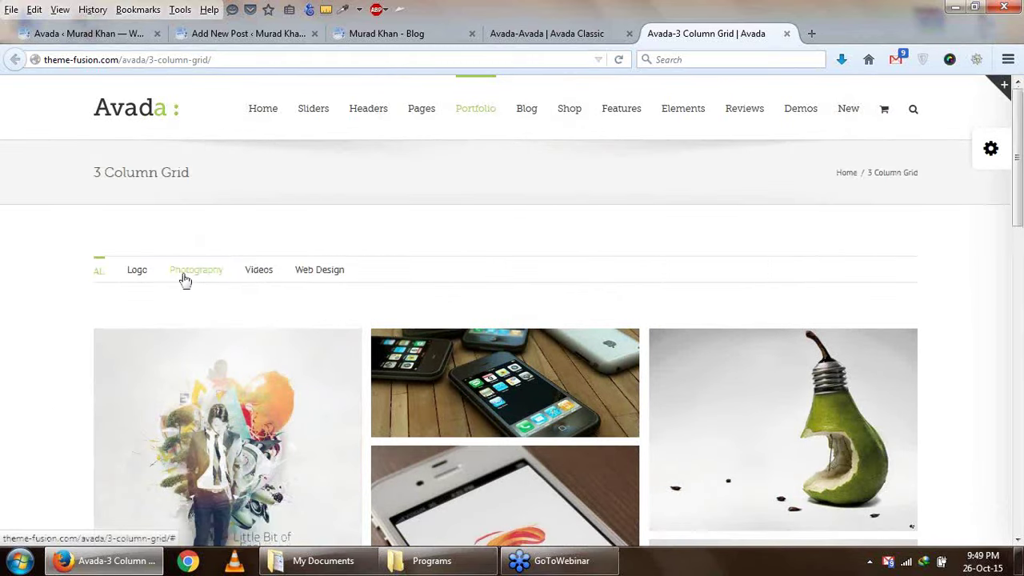
Filter the 3 Column Grid demo portfolio by Photography and by Logo, and look over the filtered items
{"action": "left_click", "coordinate": [184, 278]}
{"action": "left_click", "coordinate": [144, 274]}
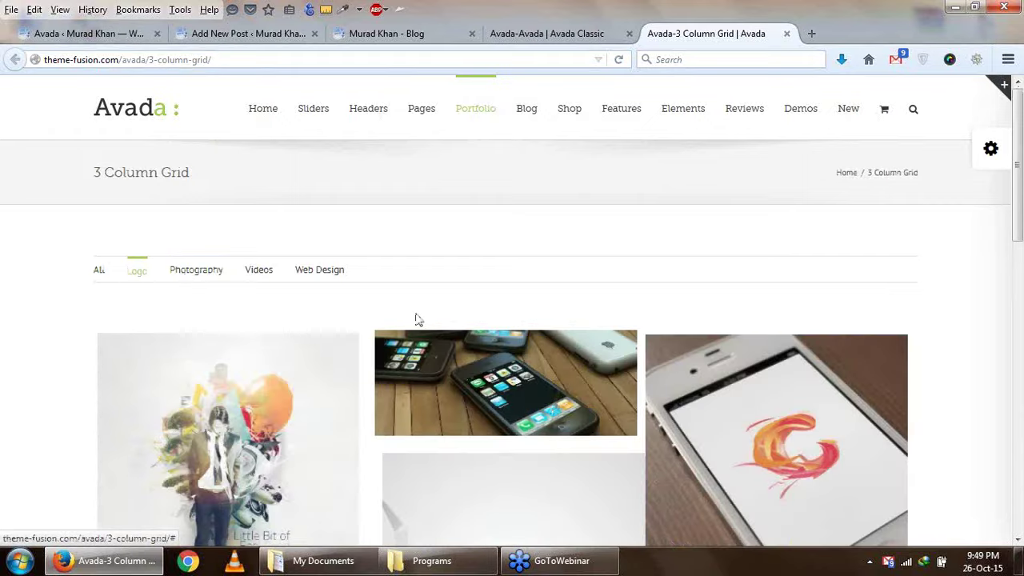
{"action": "scroll", "coordinate": [228, 322], "scroll_direction": "down", "scroll_amount": 2}
{"action": "scroll", "coordinate": [687, 296], "scroll_direction": "down", "scroll_amount": 1}
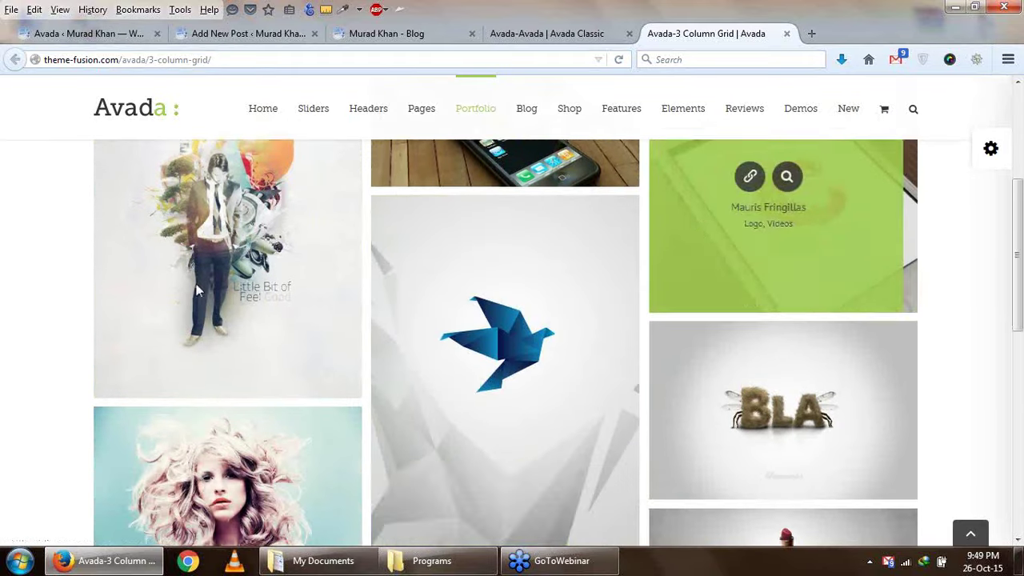
{"action": "scroll", "coordinate": [751, 382], "scroll_direction": "up", "scroll_amount": 3}
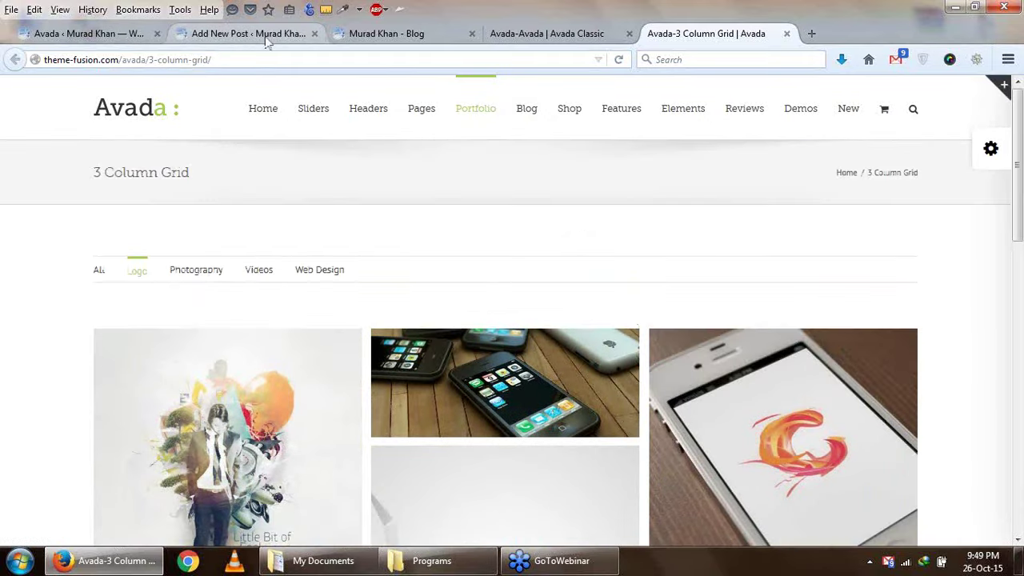
Return to the Avada theme options and review the Portfolio Archive/Category Layout choices without changing the selection
{"action": "left_click", "coordinate": [265, 36]}
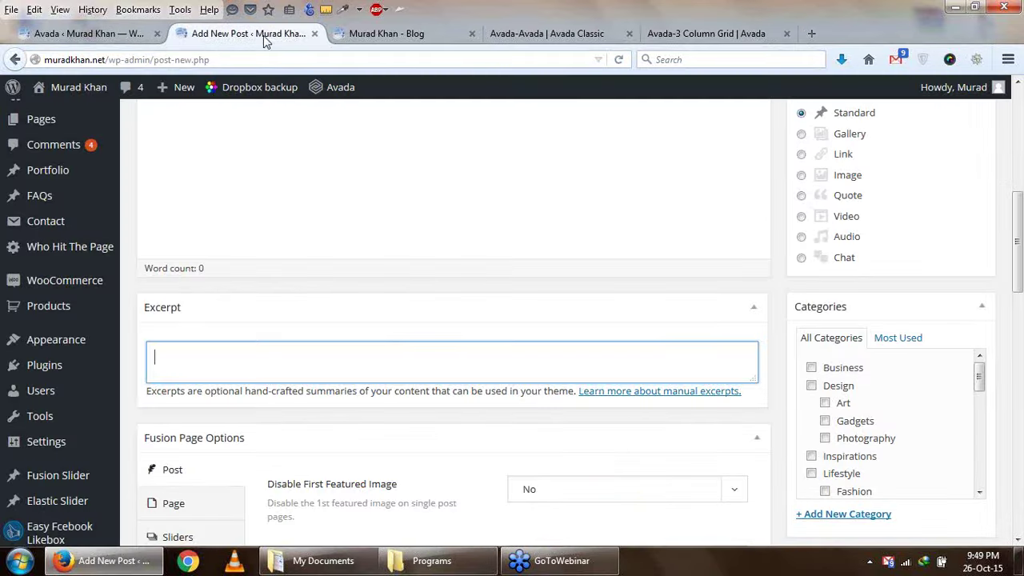
{"action": "left_click", "coordinate": [100, 36]}
{"action": "left_click", "coordinate": [446, 380]}
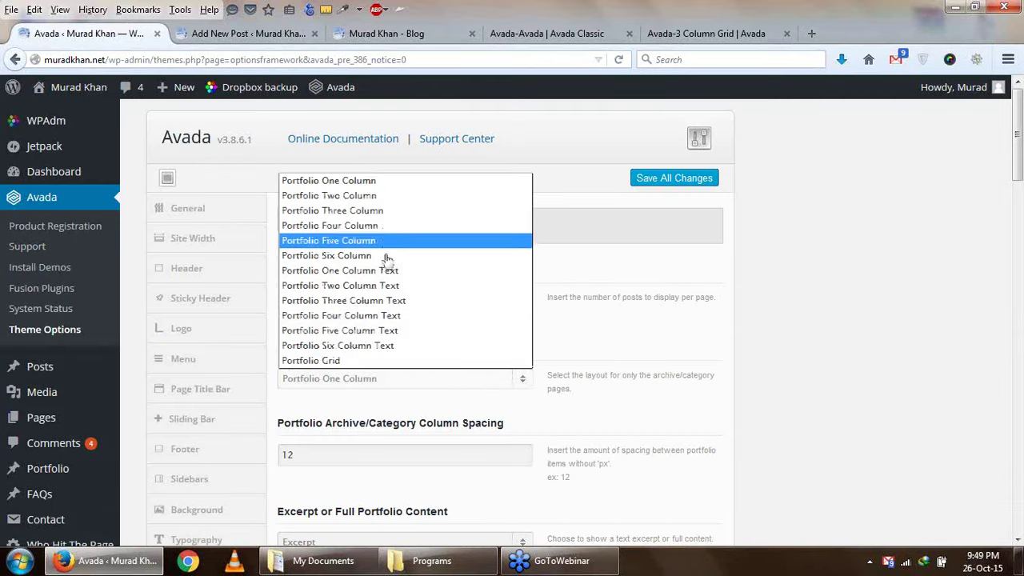
{"action": "left_click", "coordinate": [718, 367]}
Review the remaining portfolio options, from column spacing and excerpt settings to the Portfolio Single Post Page Options
{"action": "scroll", "coordinate": [717, 367], "scroll_direction": "down", "scroll_amount": 4}
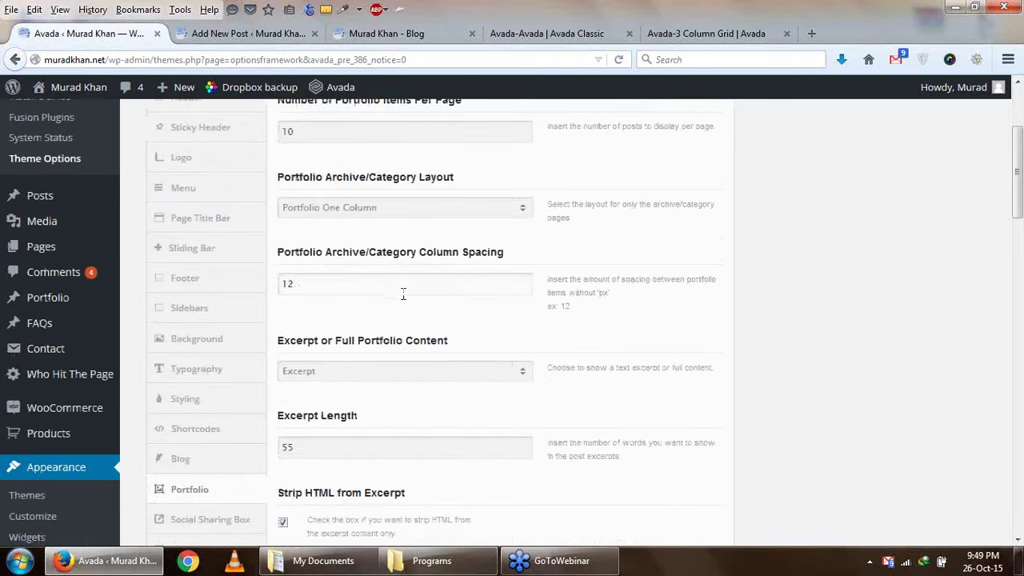
{"action": "scroll", "coordinate": [398, 378], "scroll_direction": "down", "scroll_amount": 4}
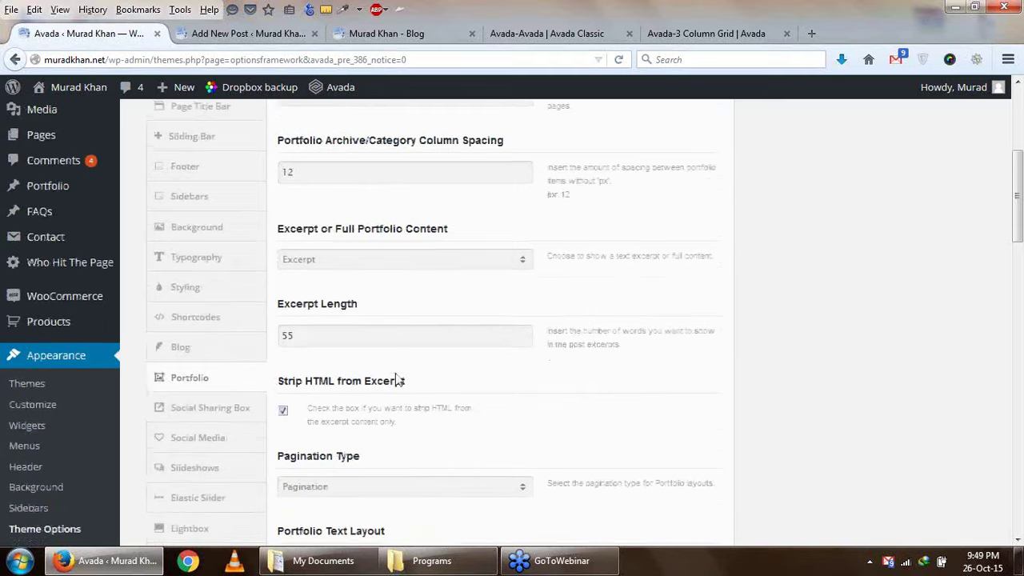
{"action": "scroll", "coordinate": [447, 348], "scroll_direction": "down", "scroll_amount": 10}
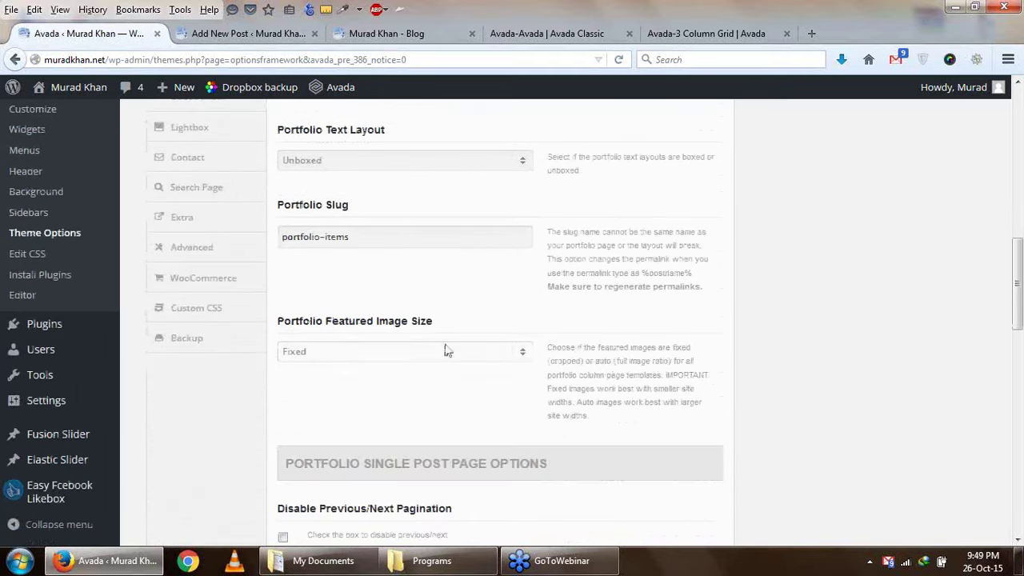
{"action": "scroll", "coordinate": [461, 392], "scroll_direction": "down", "scroll_amount": 4}
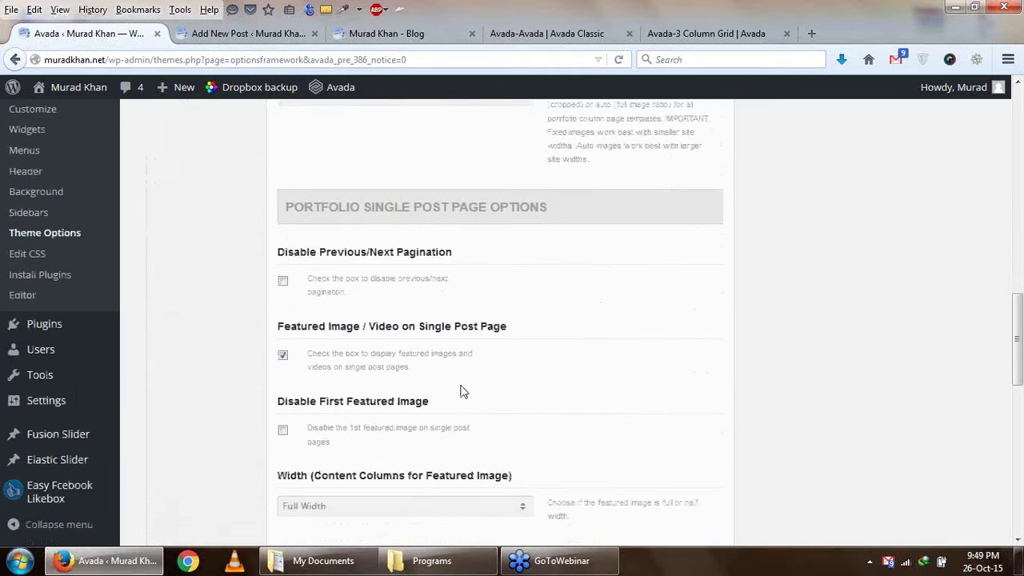
{"action": "scroll", "coordinate": [461, 392], "scroll_direction": "up", "scroll_amount": 20}
{"action": "scroll", "coordinate": [462, 392], "scroll_direction": "down", "scroll_amount": 6}
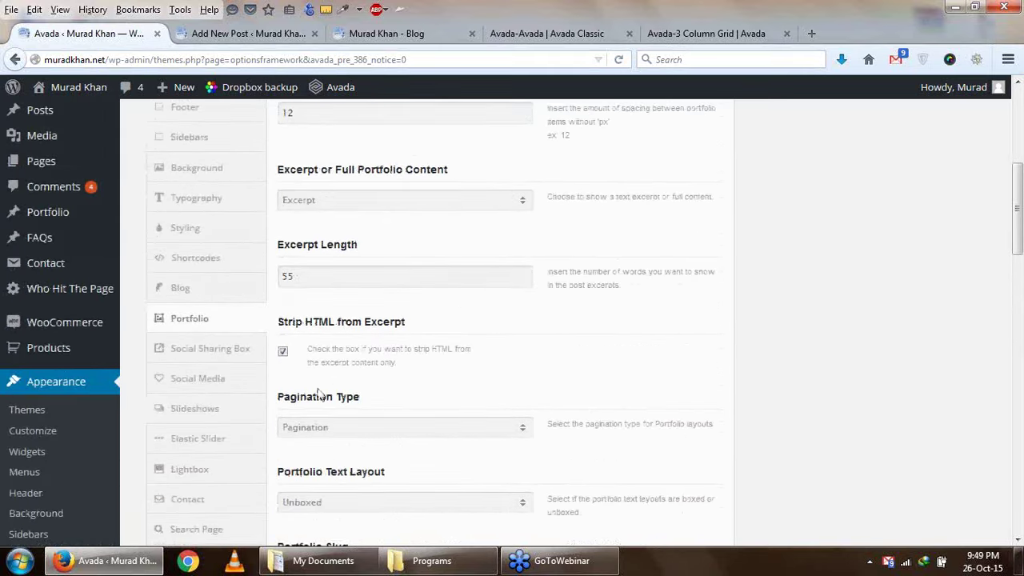
Open the Social Sharing Box section of the theme options and review its icon options and share box links
{"action": "left_click", "coordinate": [241, 360]}
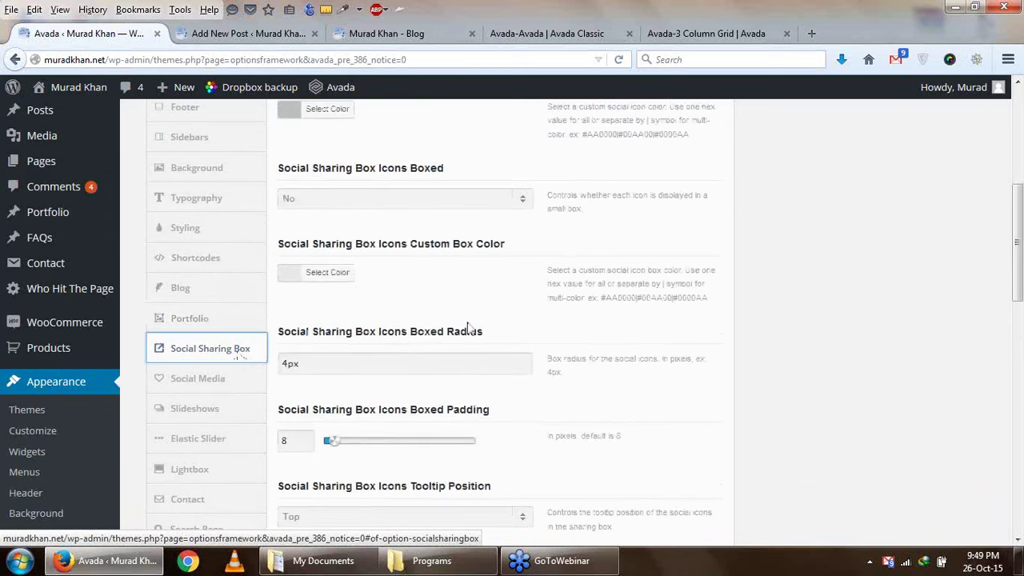
{"action": "scroll", "coordinate": [468, 328], "scroll_direction": "up", "scroll_amount": 5}
{"action": "scroll", "coordinate": [469, 328], "scroll_direction": "up", "scroll_amount": 2}
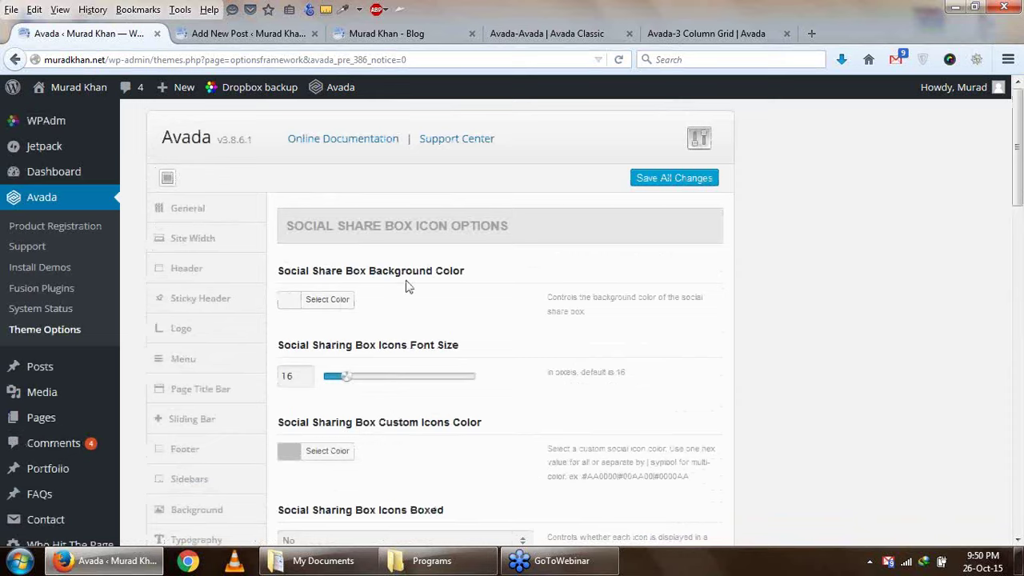
{"action": "scroll", "coordinate": [408, 286], "scroll_direction": "down", "scroll_amount": 5}
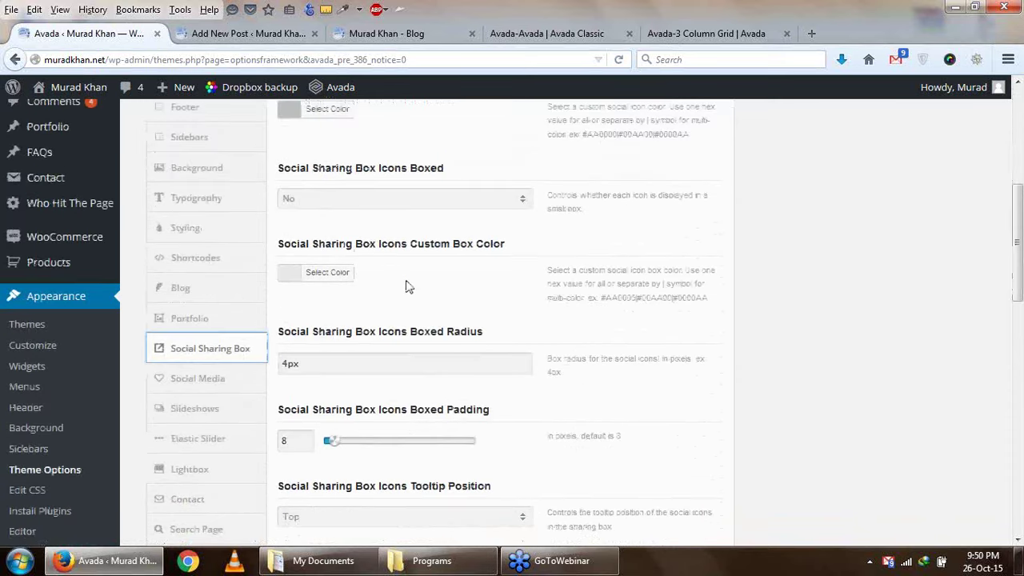
{"action": "scroll", "coordinate": [406, 287], "scroll_direction": "down", "scroll_amount": 5}
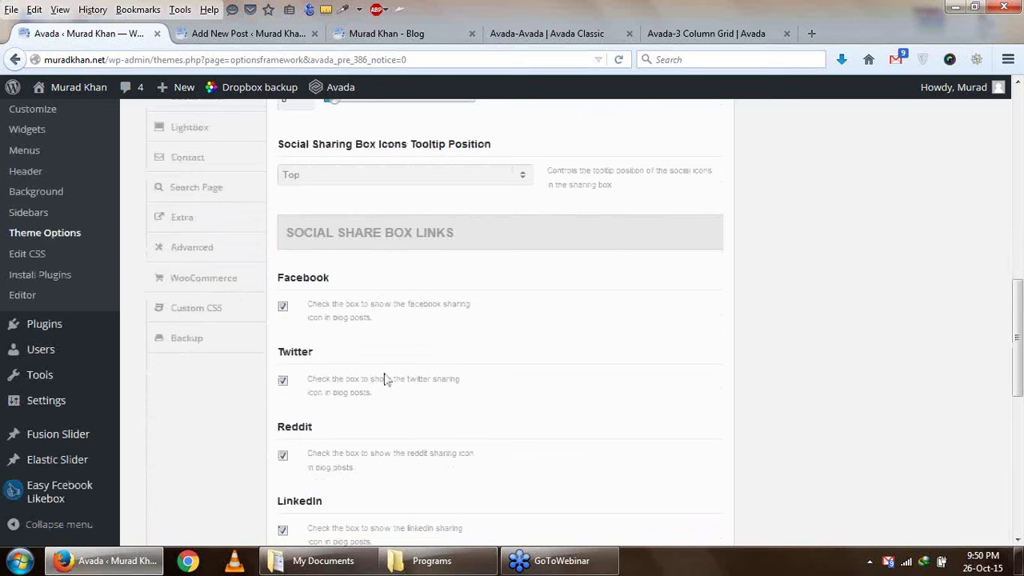
{"action": "scroll", "coordinate": [398, 297], "scroll_direction": "down", "scroll_amount": 3}
{"action": "scroll", "coordinate": [318, 394], "scroll_direction": "down", "scroll_amount": 4}
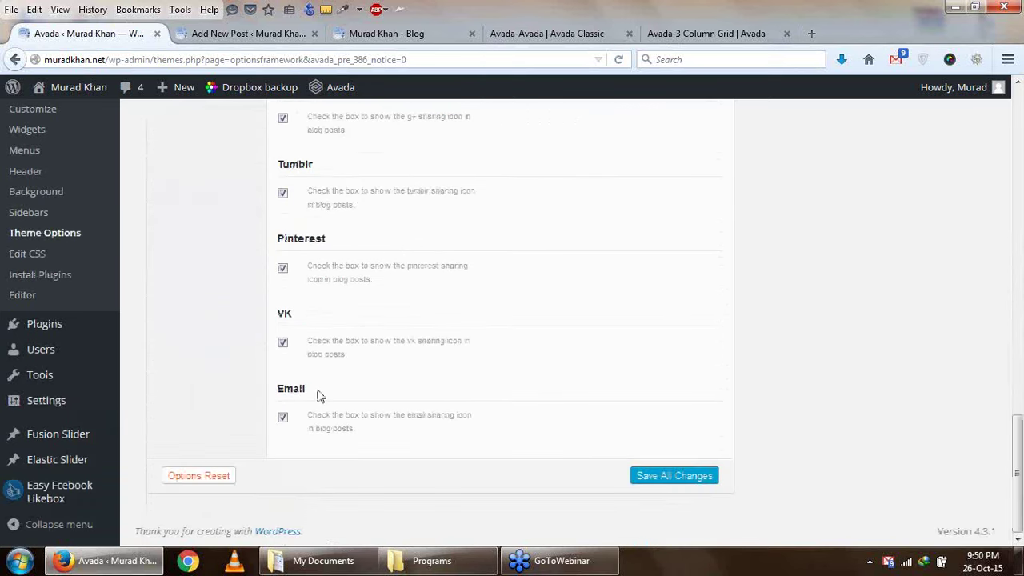
{"action": "scroll", "coordinate": [548, 390], "scroll_direction": "up", "scroll_amount": 10}
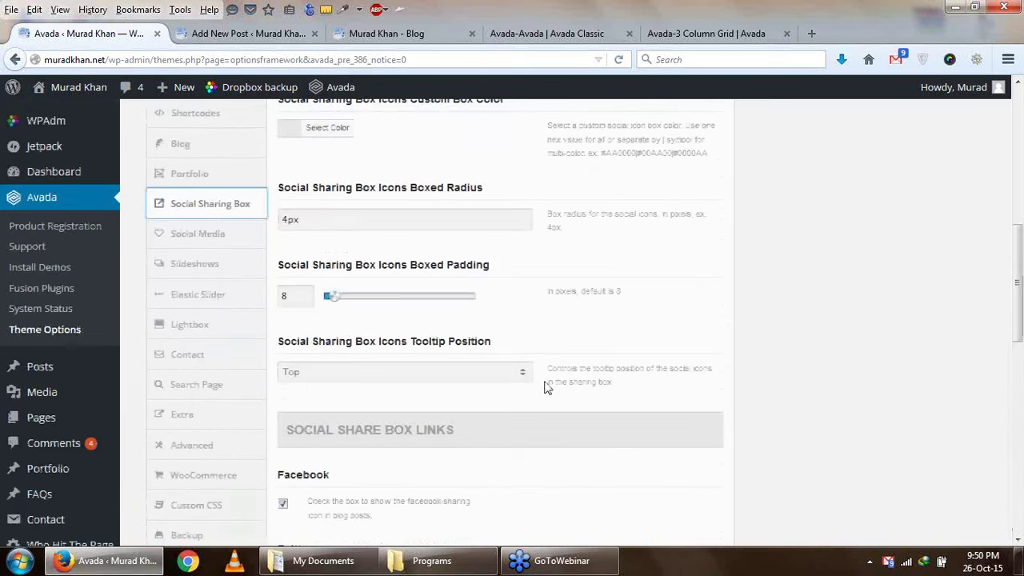
{"action": "scroll", "coordinate": [544, 388], "scroll_direction": "up", "scroll_amount": 5}
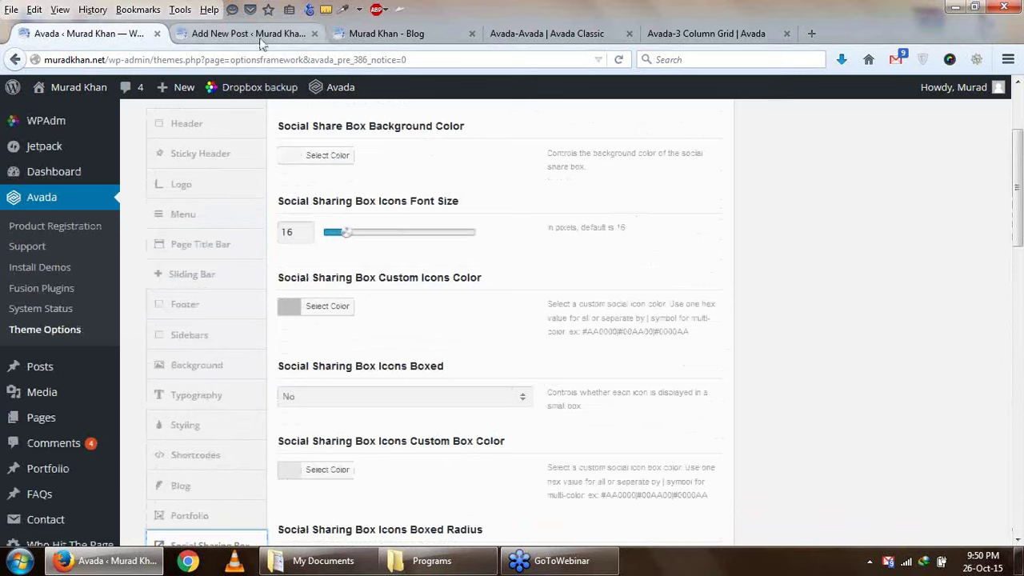
{"action": "scroll", "coordinate": [516, 229], "scroll_direction": "up", "scroll_amount": 2}
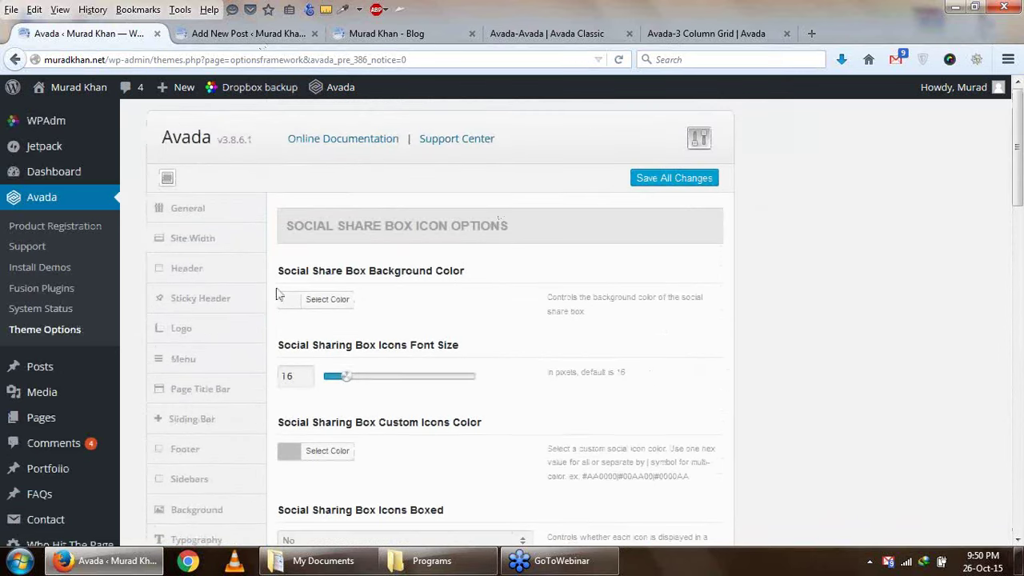
Switch to the live site's Blog page and open the Qmobile page from its site navigation
{"action": "left_click", "coordinate": [390, 34]}
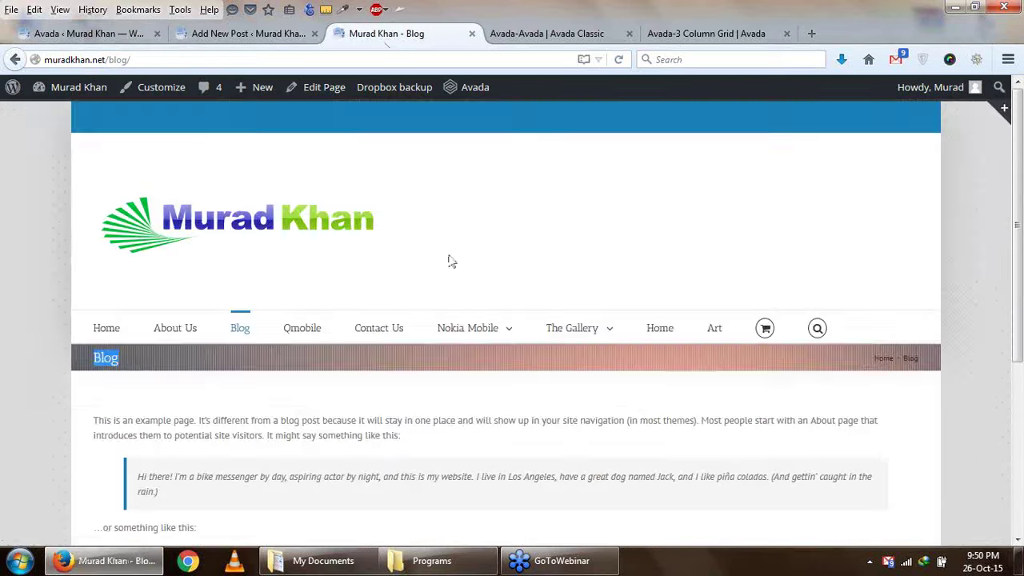
{"action": "scroll", "coordinate": [405, 330], "scroll_direction": "down", "scroll_amount": 5}
{"action": "scroll", "coordinate": [406, 336], "scroll_direction": "up", "scroll_amount": 5}
{"action": "mouse_move", "coordinate": [468, 328]}
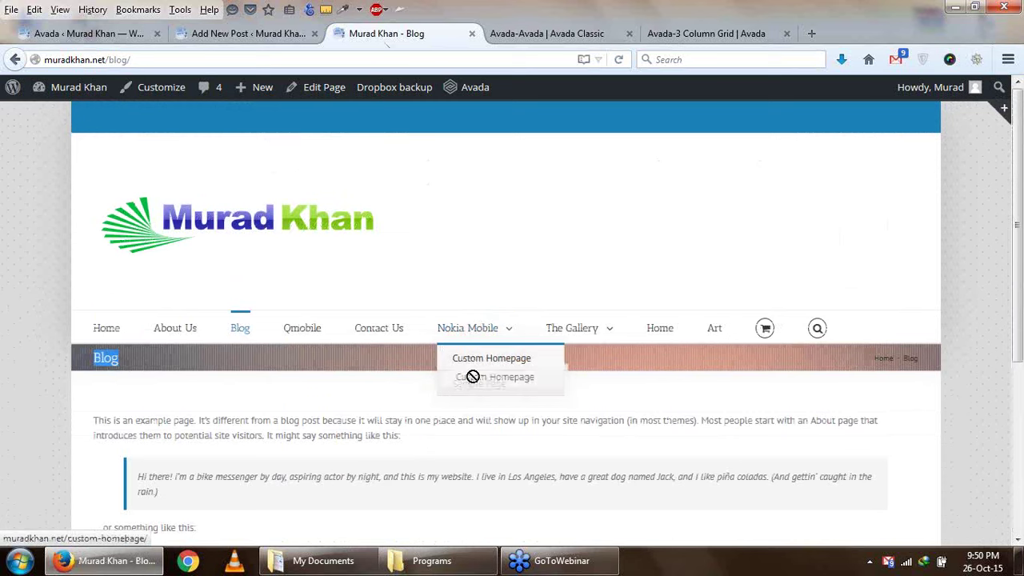
{"action": "mouse_move", "coordinate": [568, 334]}
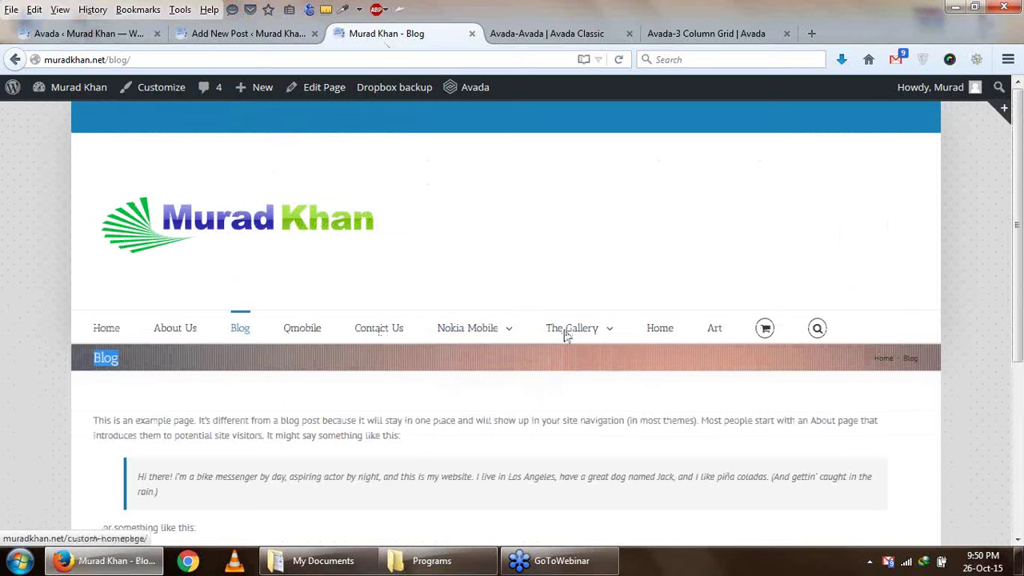
{"action": "left_click", "coordinate": [296, 336]}
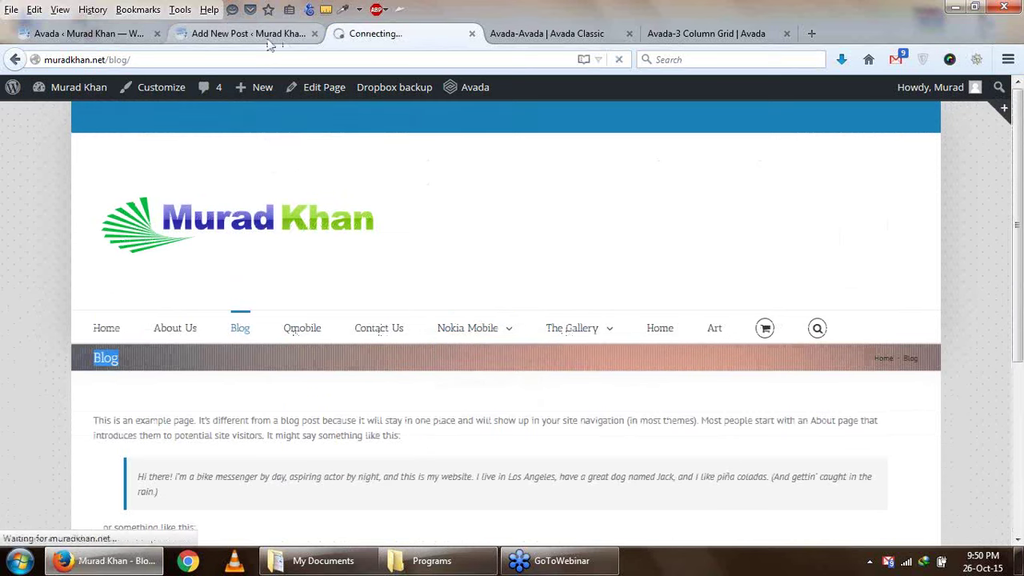
Show the social sharing icons and the share box below the Qmobile post's content
{"action": "key", "text": "ctrl+shift+Tab"}
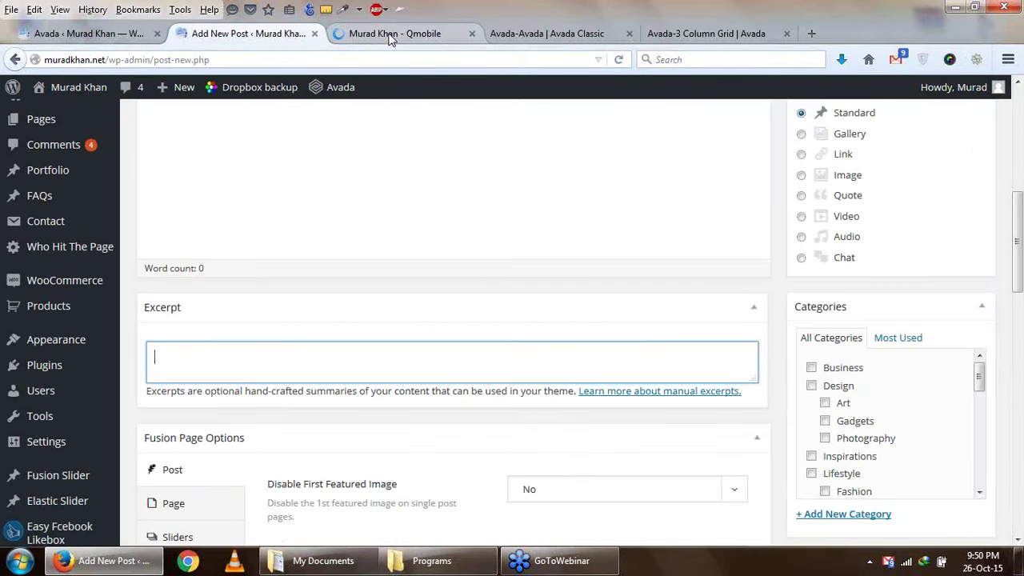
{"action": "left_click", "coordinate": [389, 38]}
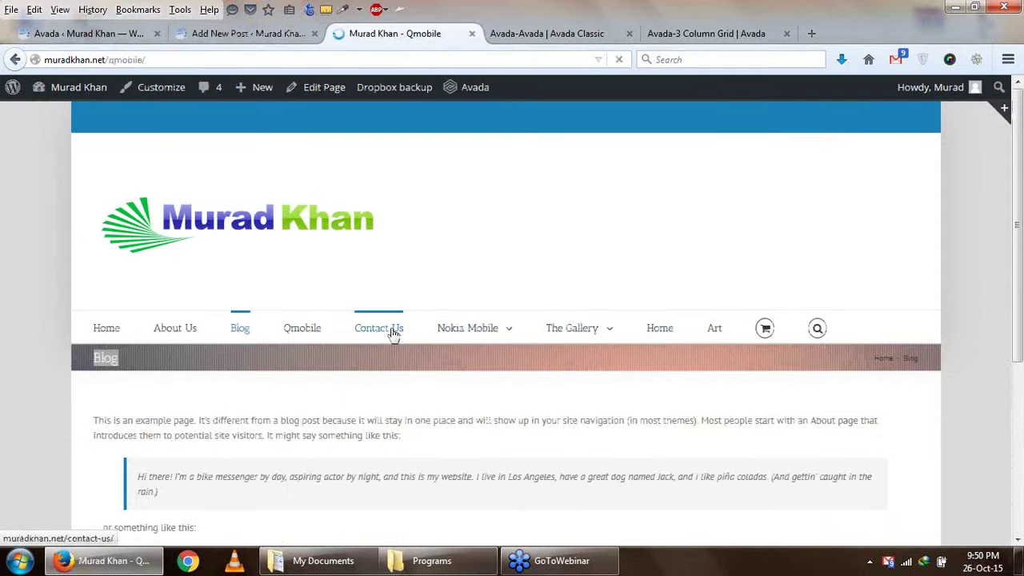
{"action": "scroll", "coordinate": [391, 336], "scroll_direction": "down", "scroll_amount": 10}
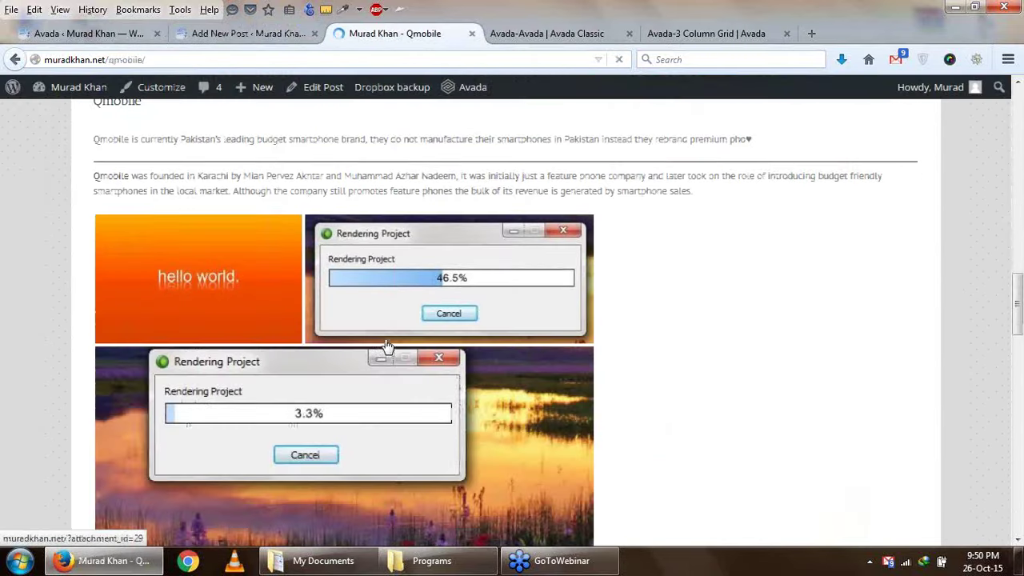
{"action": "scroll", "coordinate": [387, 348], "scroll_direction": "down", "scroll_amount": 5}
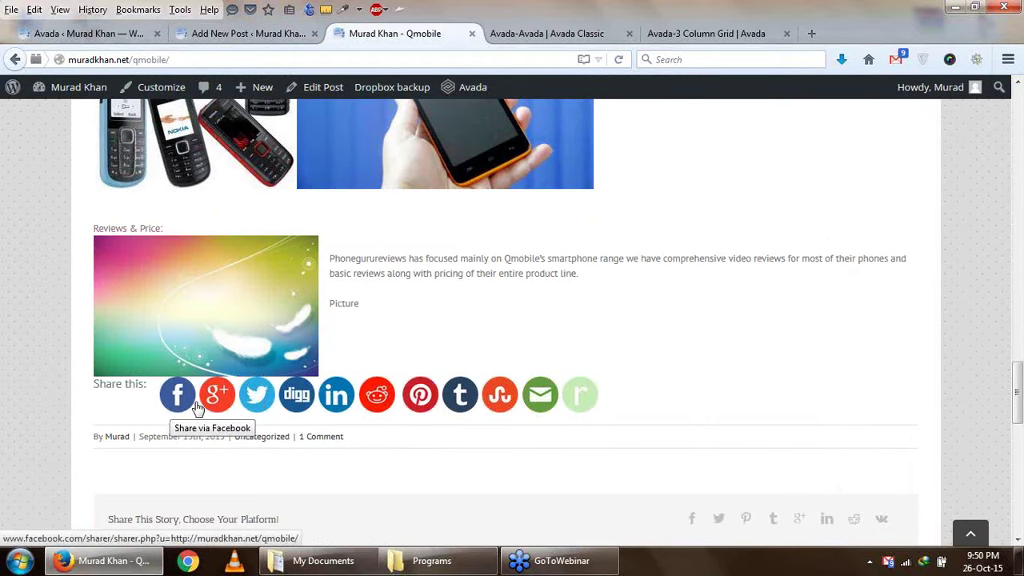
Go back to the Social Sharing Box theme options and set Social Sharing Box Icons Boxed to Yes
{"action": "left_click", "coordinate": [232, 35]}
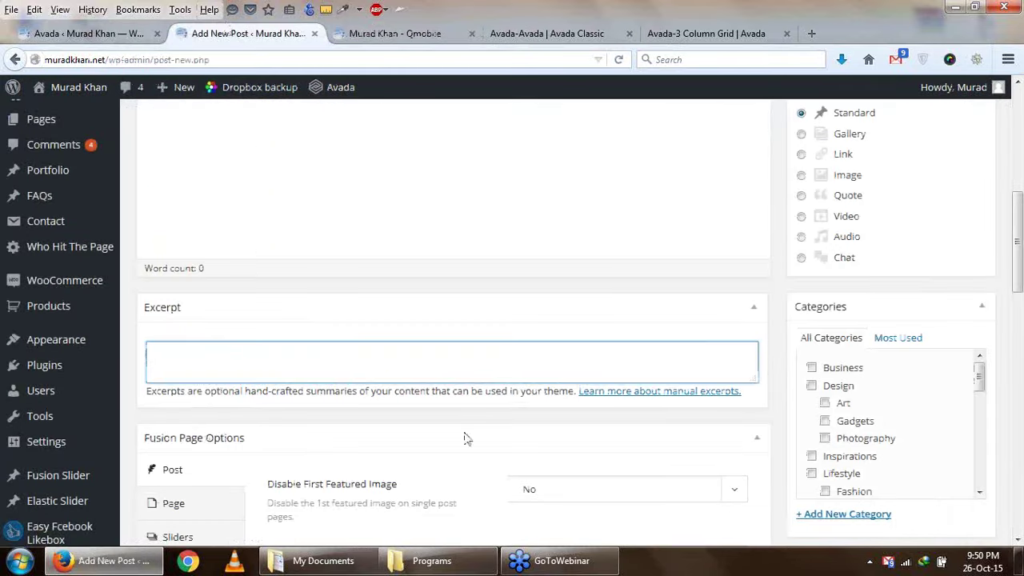
{"action": "left_click", "coordinate": [111, 35]}
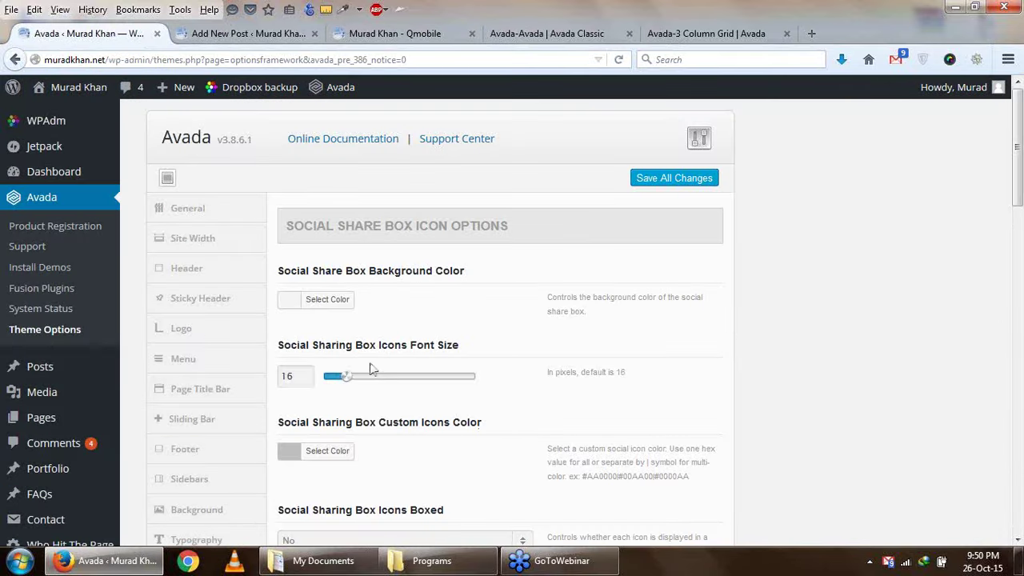
{"action": "scroll", "coordinate": [407, 334], "scroll_direction": "down", "scroll_amount": 3}
{"action": "scroll", "coordinate": [407, 333], "scroll_direction": "up", "scroll_amount": 3}
{"action": "scroll", "coordinate": [415, 363], "scroll_direction": "down", "scroll_amount": 1}
{"action": "scroll", "coordinate": [414, 365], "scroll_direction": "down", "scroll_amount": 2}
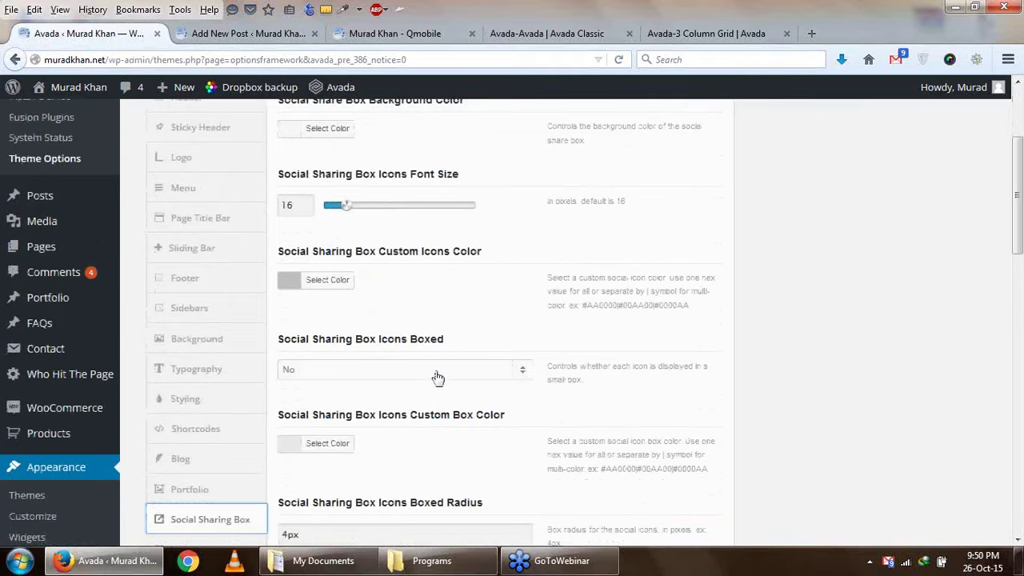
{"action": "left_click", "coordinate": [438, 375]}
{"action": "left_click", "coordinate": [440, 399]}
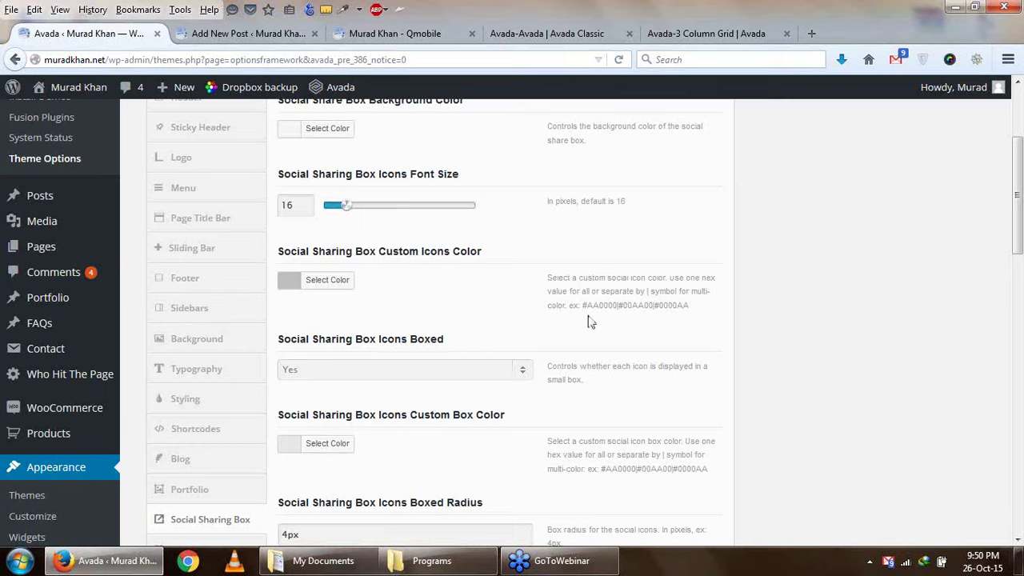
Review the remaining Social Sharing Box options and share box links, and save all changes
{"action": "scroll", "coordinate": [592, 323], "scroll_direction": "down", "scroll_amount": 4}
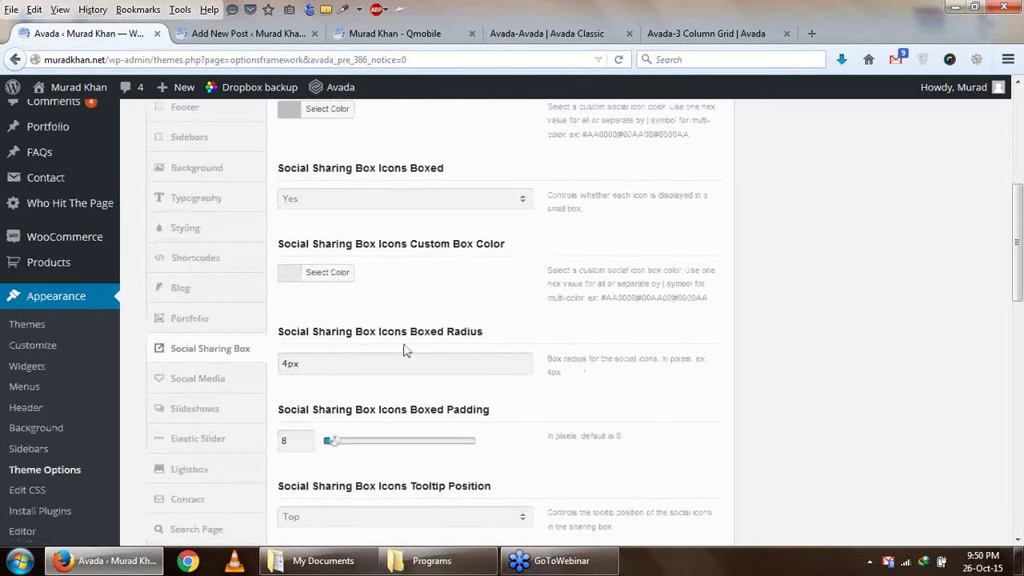
{"action": "scroll", "coordinate": [404, 350], "scroll_direction": "down", "scroll_amount": 13}
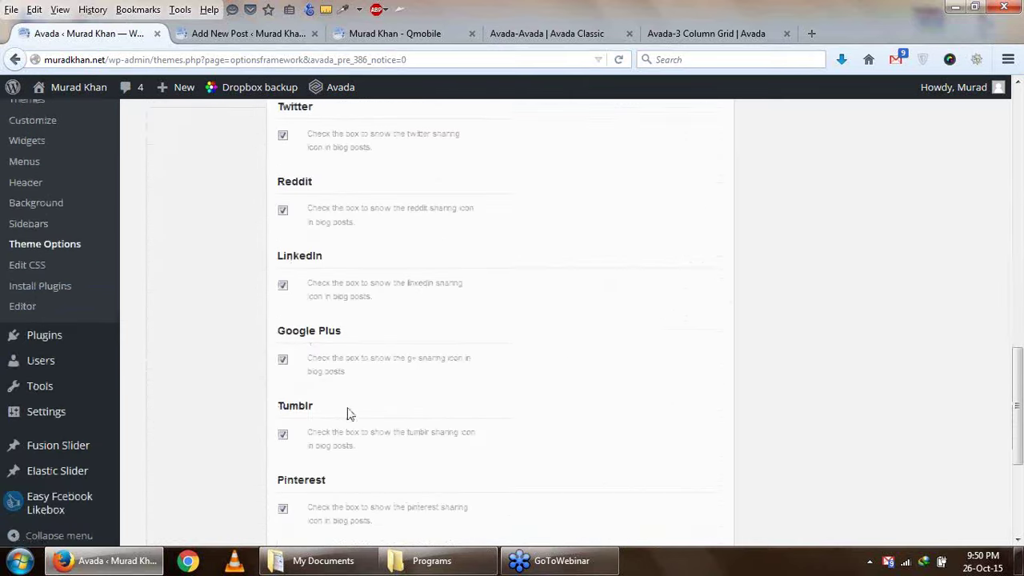
{"action": "scroll", "coordinate": [304, 192], "scroll_direction": "up", "scroll_amount": 4}
{"action": "scroll", "coordinate": [296, 241], "scroll_direction": "down", "scroll_amount": 8}
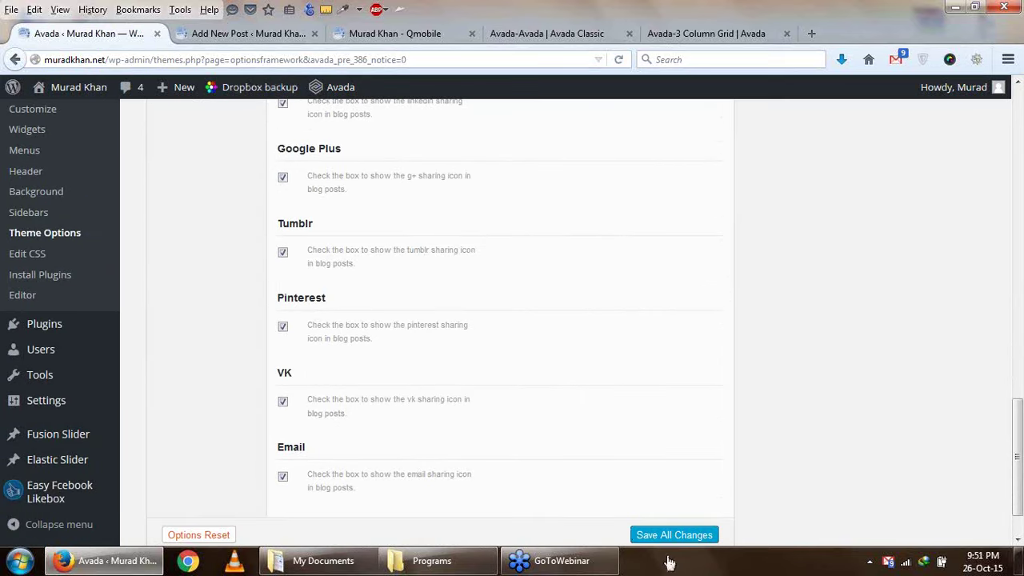
{"action": "scroll", "coordinate": [577, 414], "scroll_direction": "up", "scroll_amount": 3}
{"action": "scroll", "coordinate": [577, 414], "scroll_direction": "up", "scroll_amount": 5}
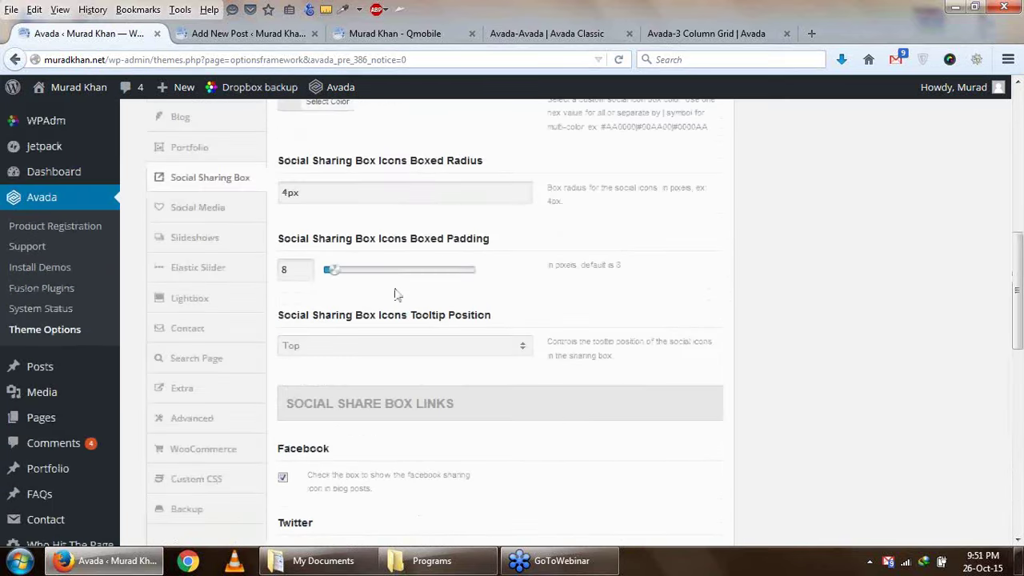
In the Social Media section of the theme options, enter the Facebook profile link and save all changes
{"action": "left_click", "coordinate": [239, 220]}
{"action": "scroll", "coordinate": [488, 272], "scroll_direction": "up", "scroll_amount": 5}
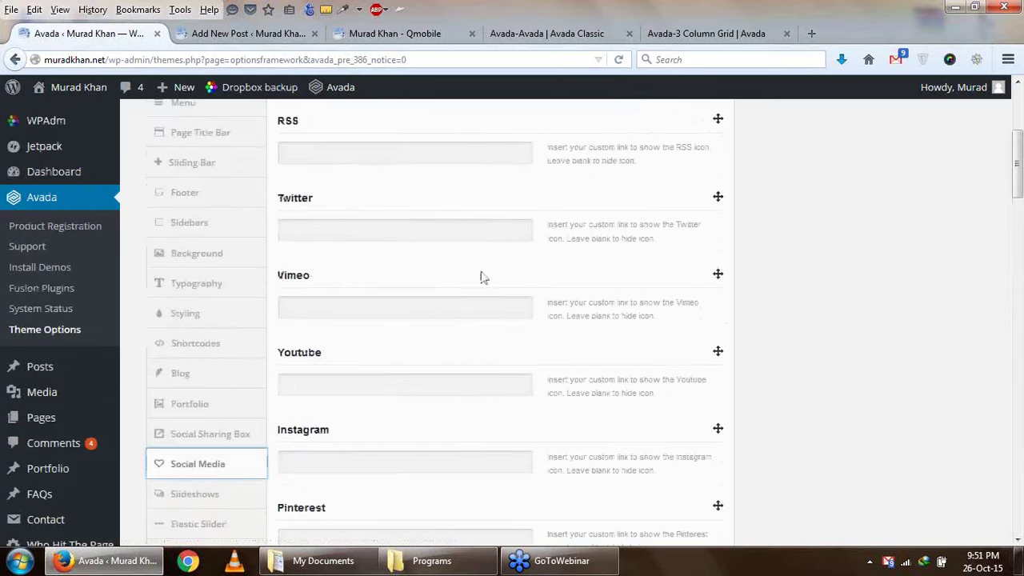
{"action": "scroll", "coordinate": [370, 325], "scroll_direction": "up", "scroll_amount": 1}
{"action": "scroll", "coordinate": [370, 325], "scroll_direction": "up", "scroll_amount": 3}
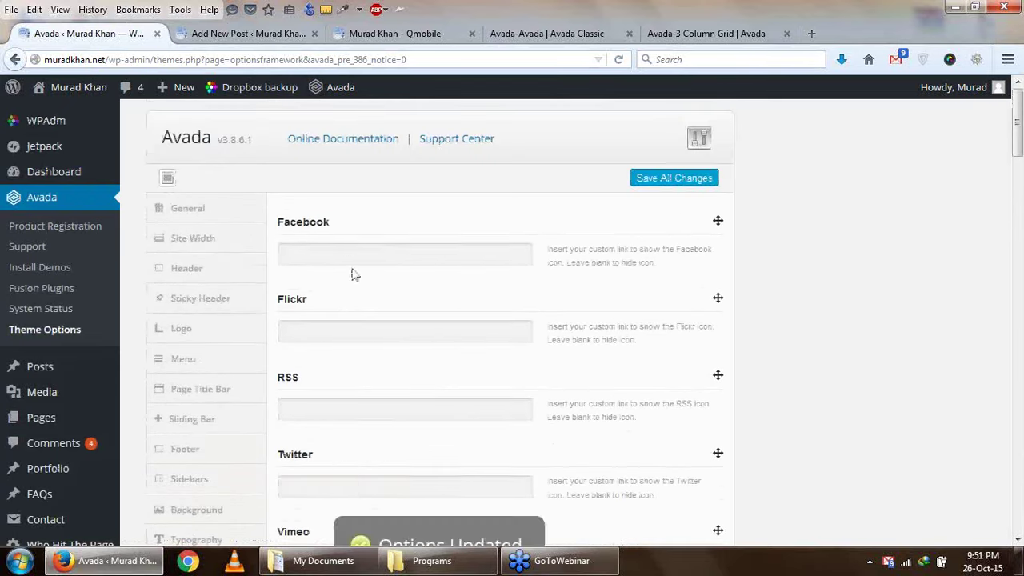
{"action": "left_click", "coordinate": [398, 248]}
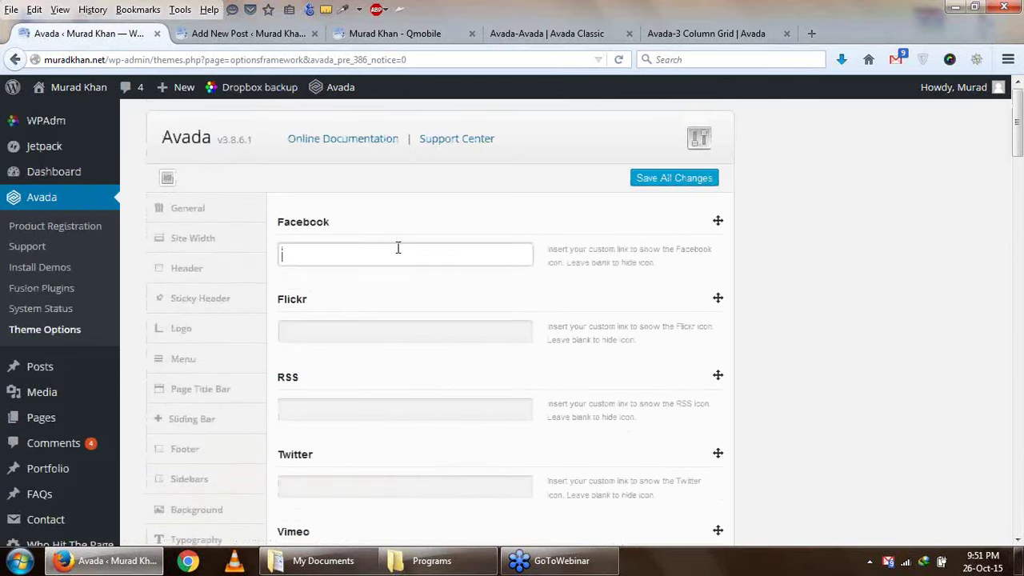
{"action": "type", "text": "facebook.com/muradgull"}
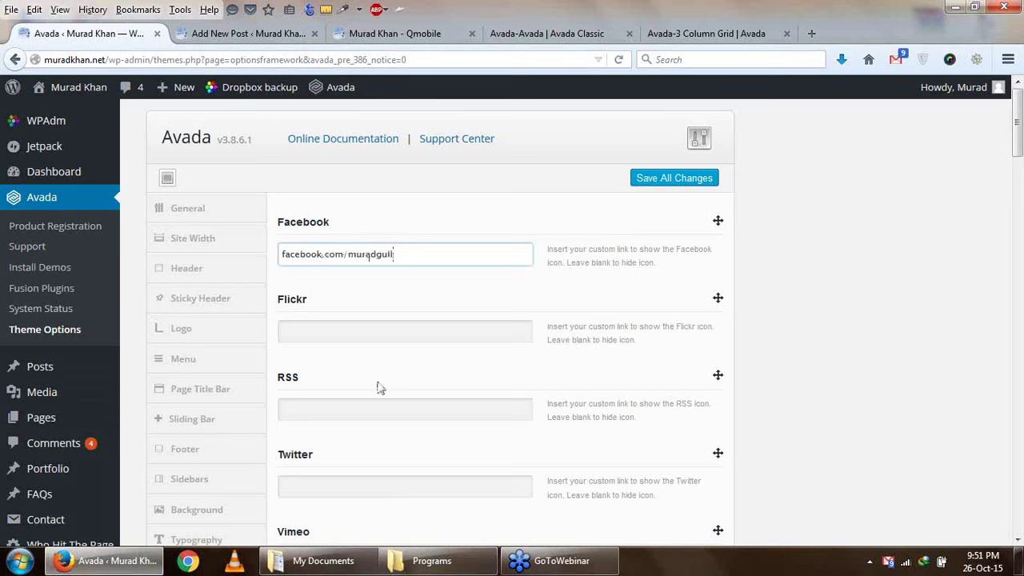
{"action": "left_click", "coordinate": [673, 185]}
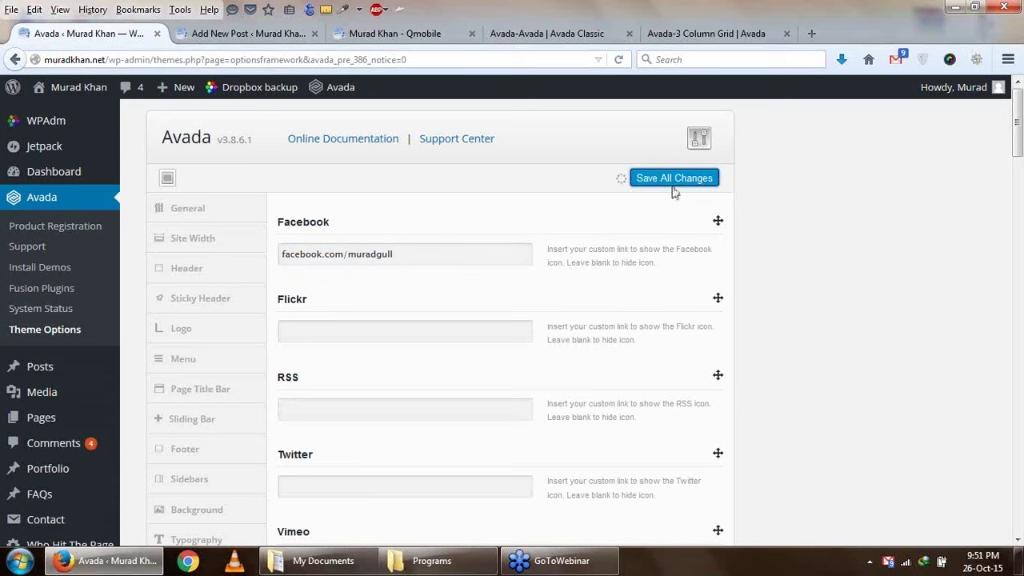
{"action": "scroll", "coordinate": [457, 425], "scroll_direction": "down", "scroll_amount": 3}
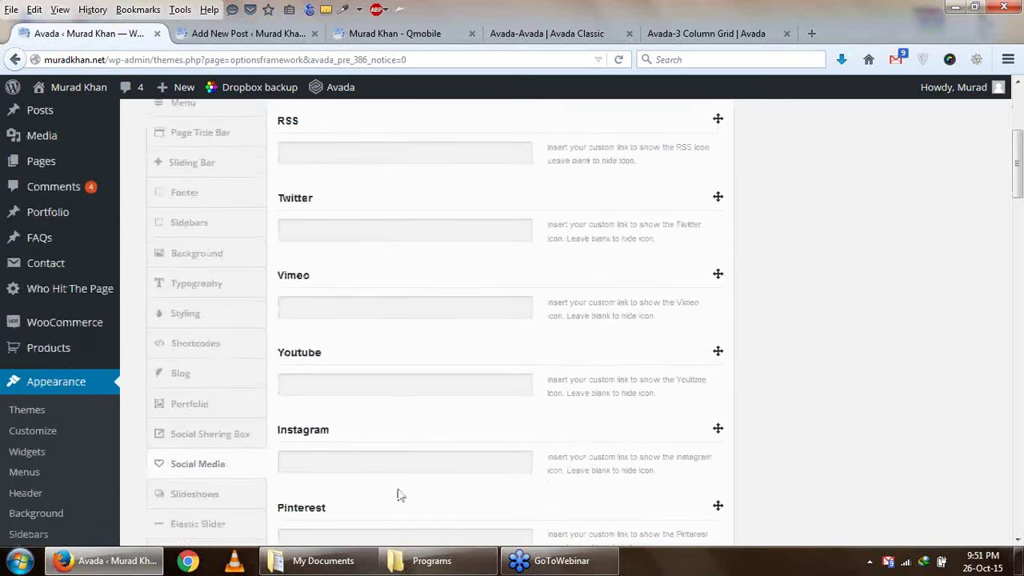
{"action": "scroll", "coordinate": [359, 434], "scroll_direction": "down", "scroll_amount": 2}
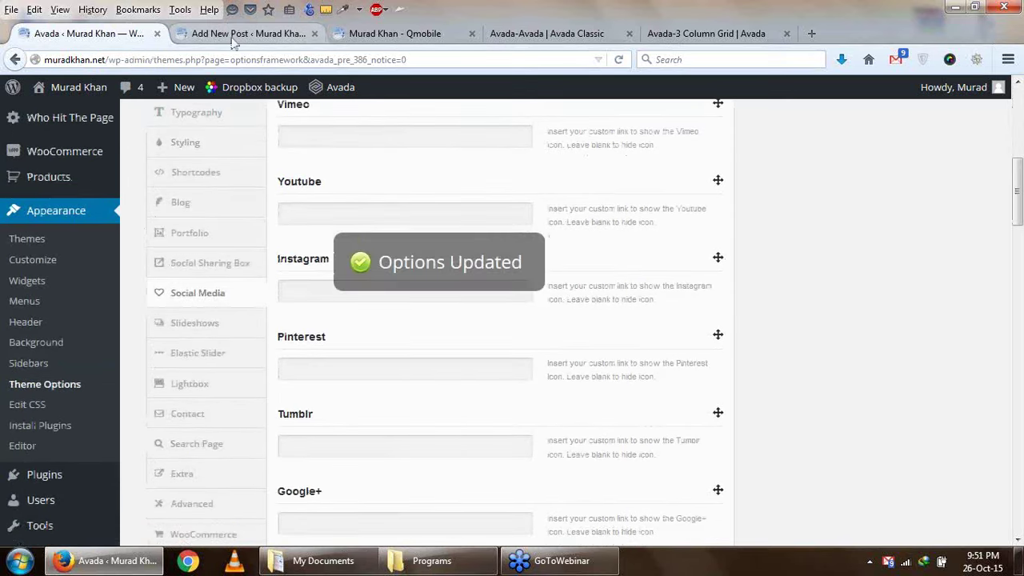
Reload the live Qmobile page and examine the boxed icons in the share box below the post
{"action": "left_click", "coordinate": [394, 33]}
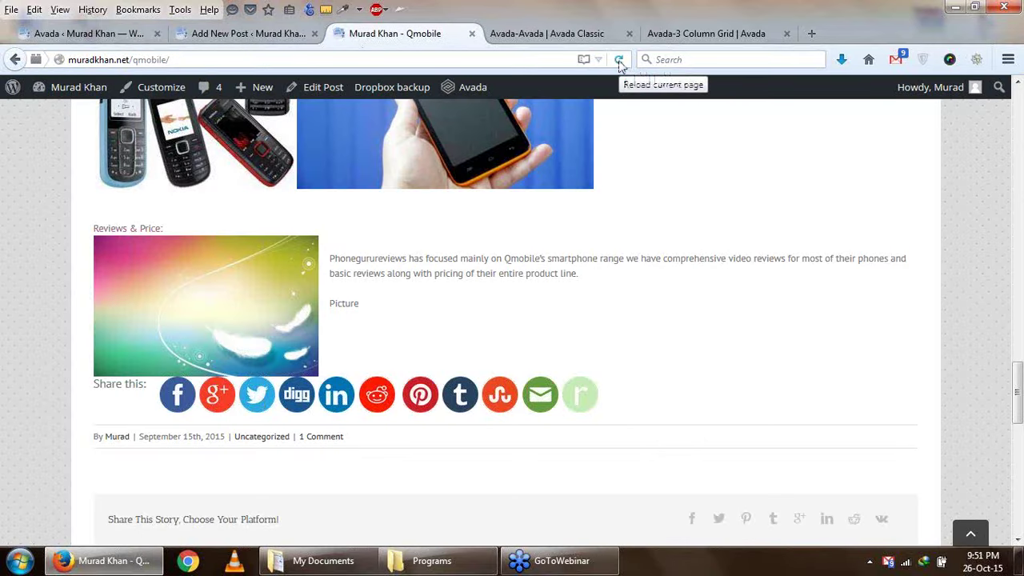
{"action": "left_click", "coordinate": [619, 61]}
{"action": "scroll", "coordinate": [635, 480], "scroll_direction": "down", "scroll_amount": 4}
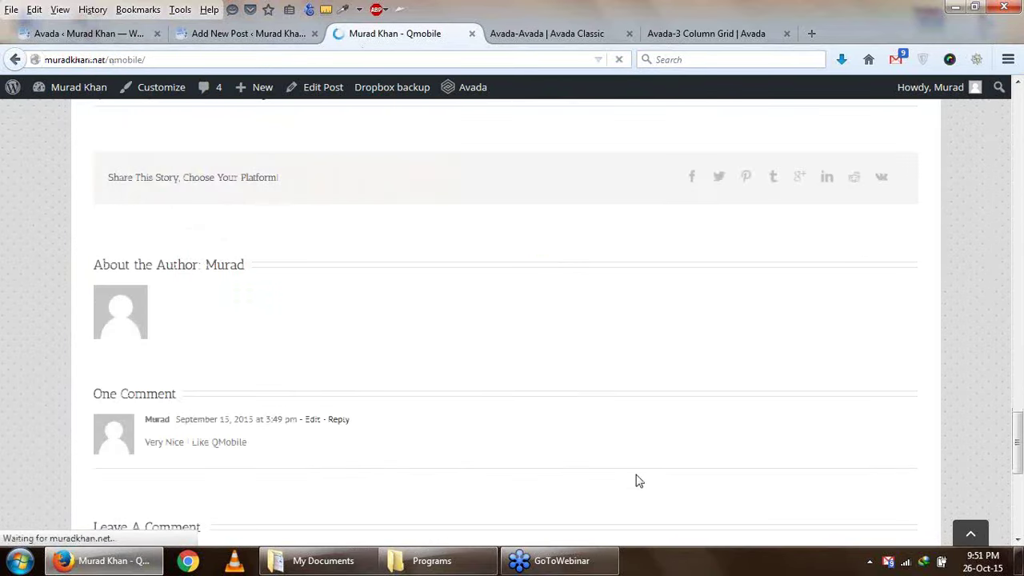
{"action": "scroll", "coordinate": [635, 480], "scroll_direction": "up", "scroll_amount": 2}
{"action": "scroll", "coordinate": [638, 480], "scroll_direction": "down", "scroll_amount": 2}
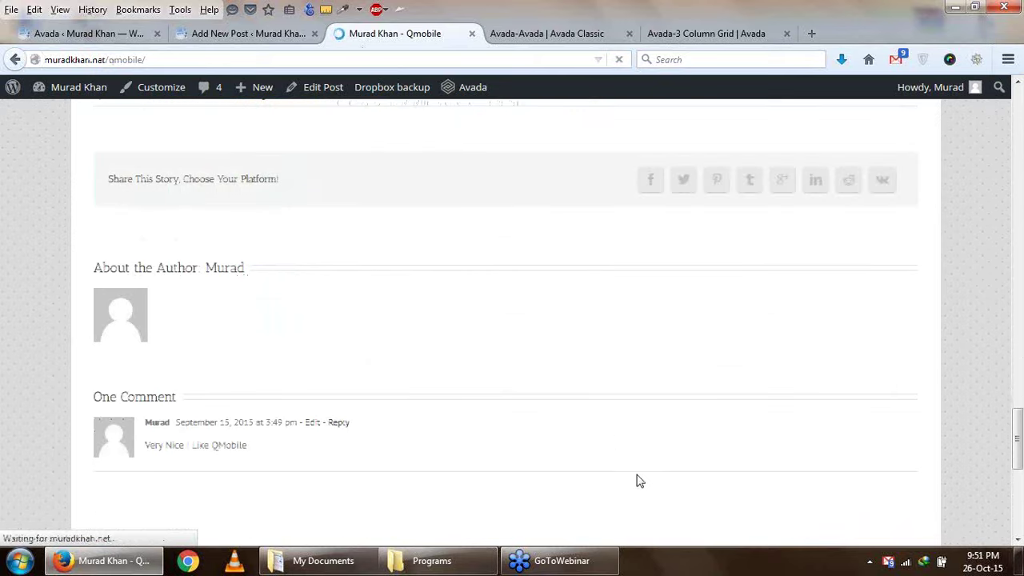
{"action": "scroll", "coordinate": [617, 440], "scroll_direction": "up", "scroll_amount": 2}
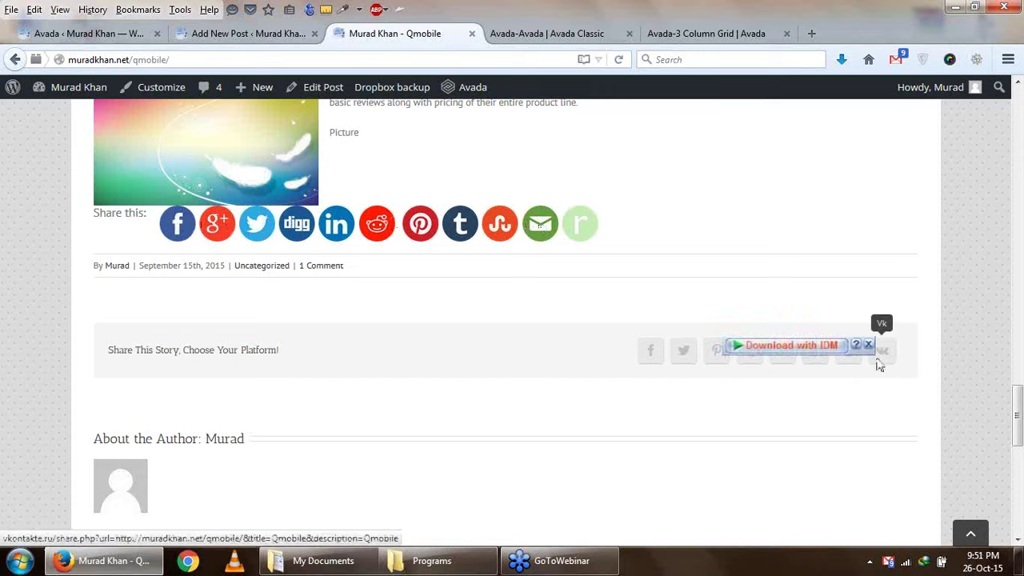
Show the Facebook icon in the Qmobile page's footer and point out the share box's tagline text
{"action": "scroll", "coordinate": [699, 407], "scroll_direction": "down", "scroll_amount": 5}
{"action": "scroll", "coordinate": [698, 409], "scroll_direction": "down", "scroll_amount": 1}
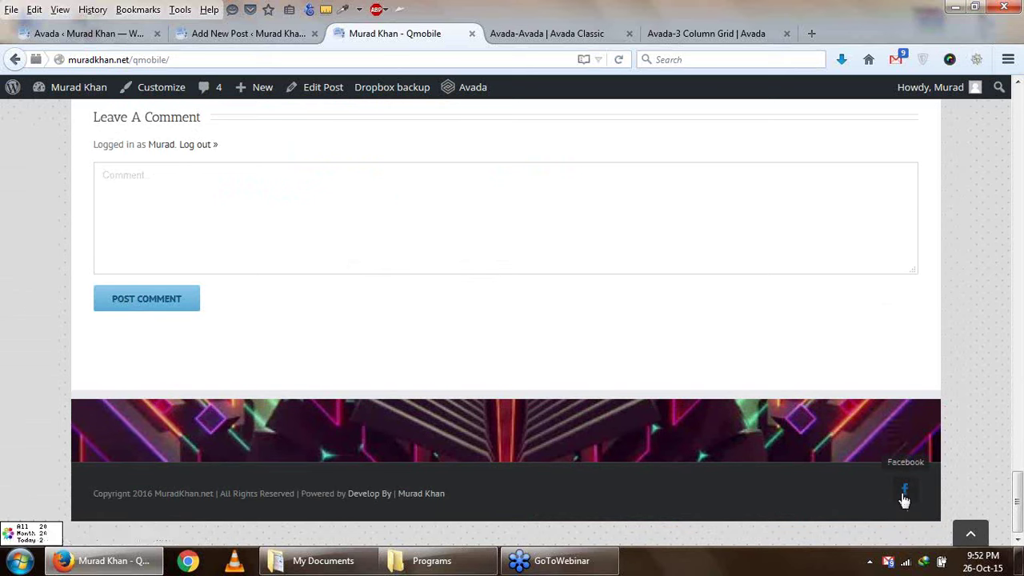
{"action": "scroll", "coordinate": [910, 499], "scroll_direction": "up", "scroll_amount": 1}
{"action": "scroll", "coordinate": [910, 499], "scroll_direction": "up", "scroll_amount": 6}
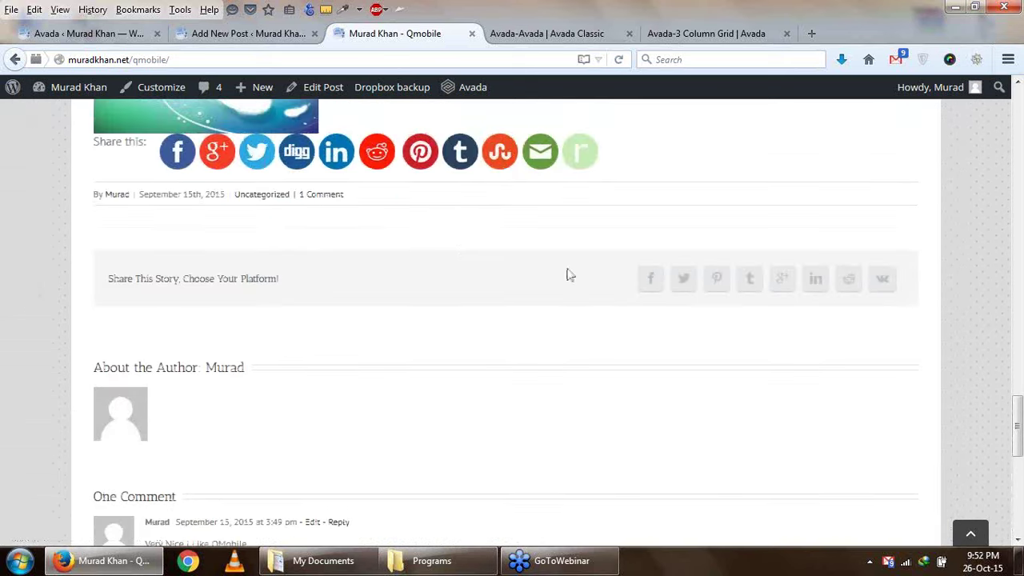
{"action": "left_click_drag", "start_coordinate": [104, 272], "coordinate": [599, 291]}
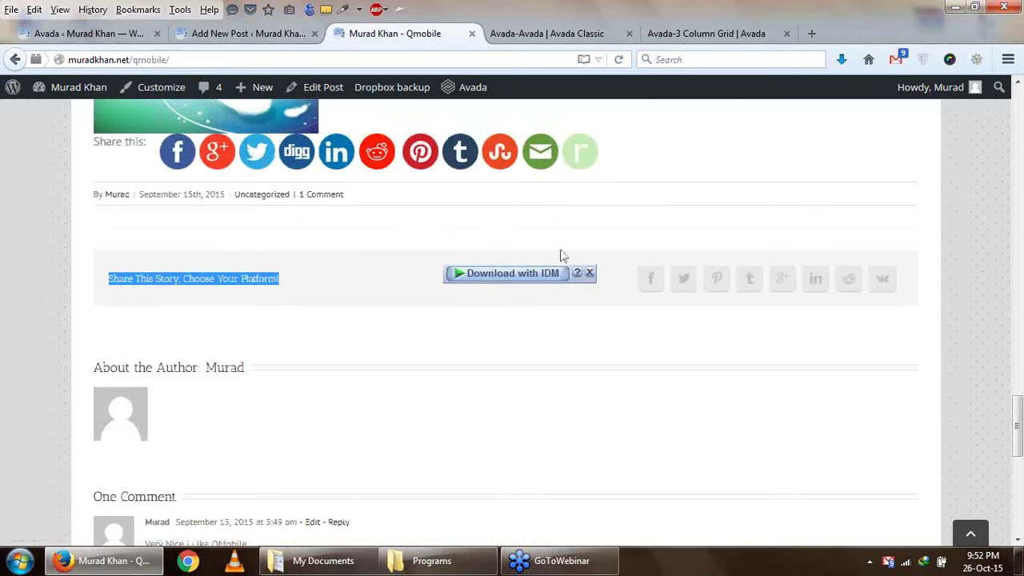
Go back to the Social Sharing Box theme options, set Social Share Box Background Color to green #81d742 and save all changes
{"action": "left_click", "coordinate": [253, 38]}
{"action": "left_click", "coordinate": [83, 36]}
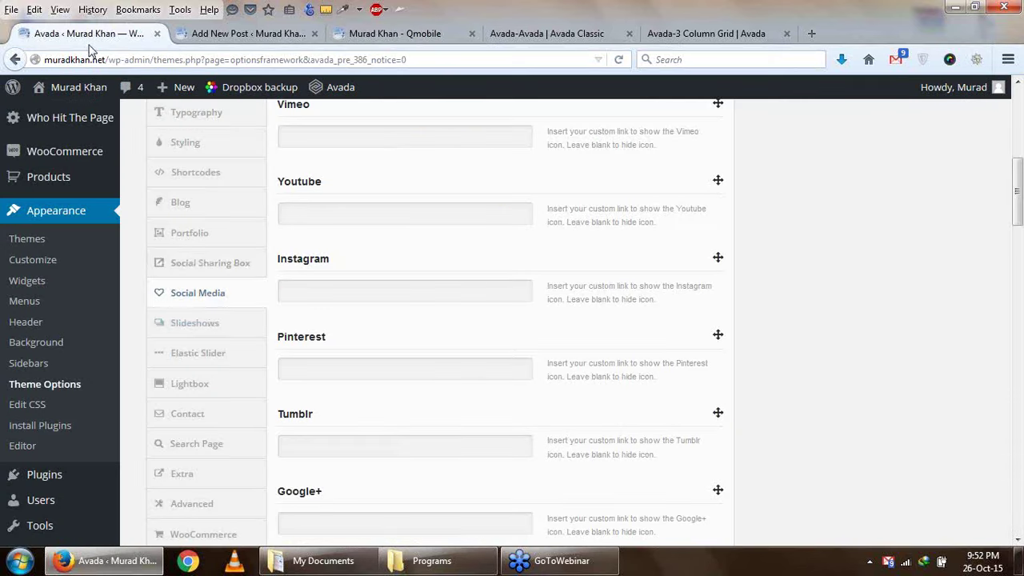
{"action": "left_click", "coordinate": [204, 264]}
{"action": "scroll", "coordinate": [392, 293], "scroll_direction": "up", "scroll_amount": 5}
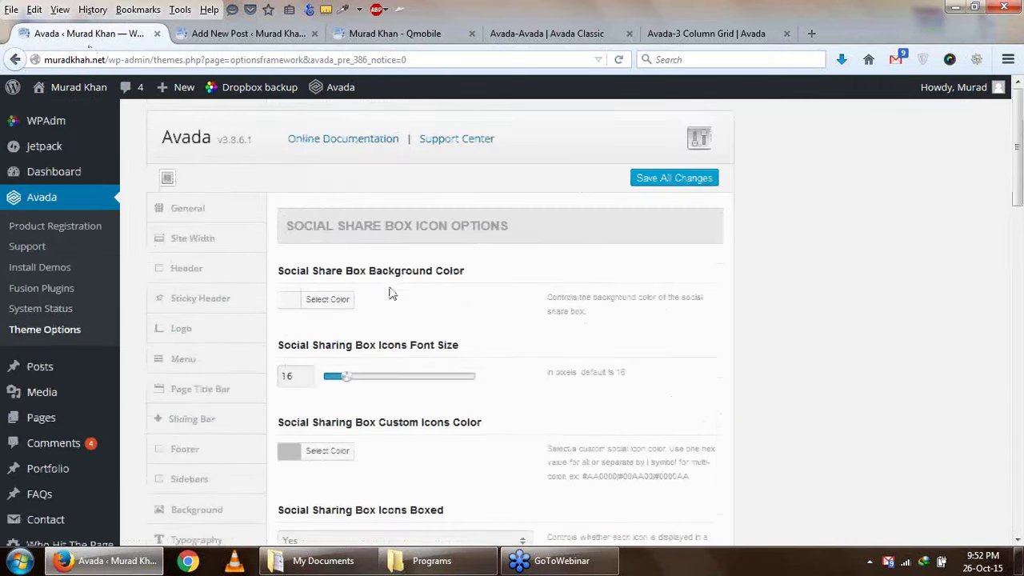
{"action": "left_click", "coordinate": [324, 300]}
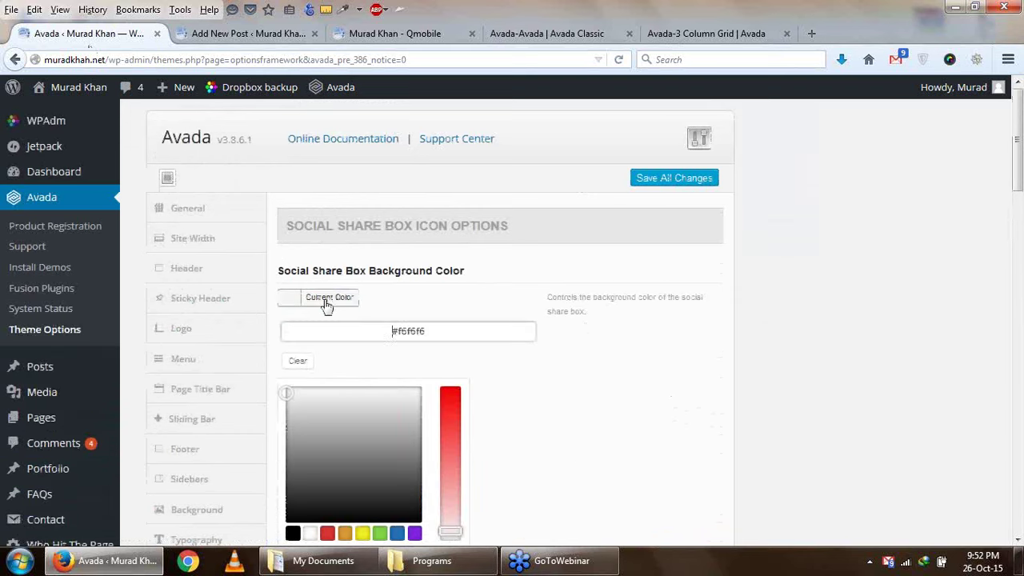
{"action": "left_click", "coordinate": [377, 532]}
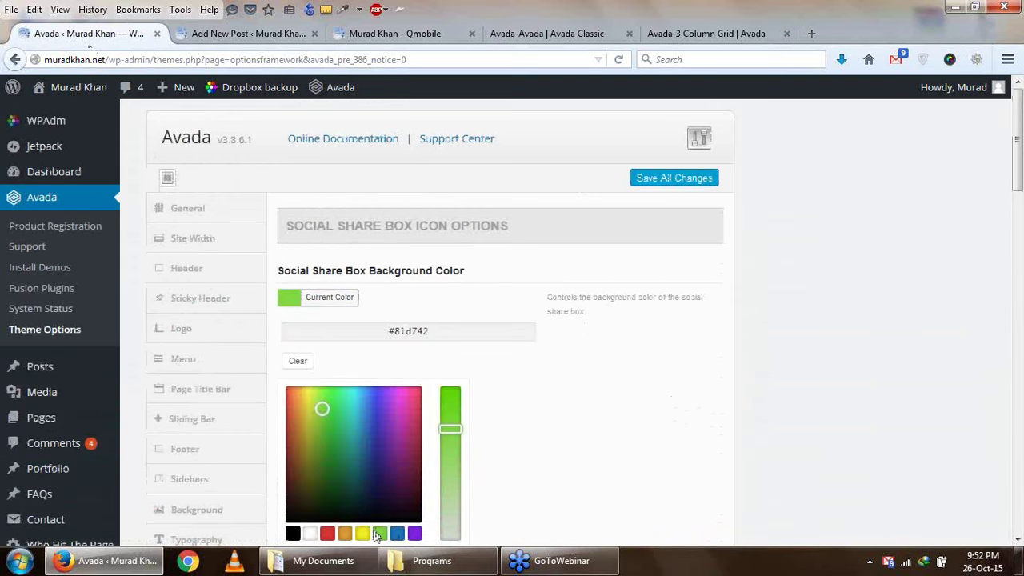
{"action": "left_click", "coordinate": [657, 176]}
Set Social Sharing Box Custom Icons Color to blue #1e73be, save all changes and reload the live Qmobile page
{"action": "scroll", "coordinate": [480, 329], "scroll_direction": "down", "scroll_amount": 2}
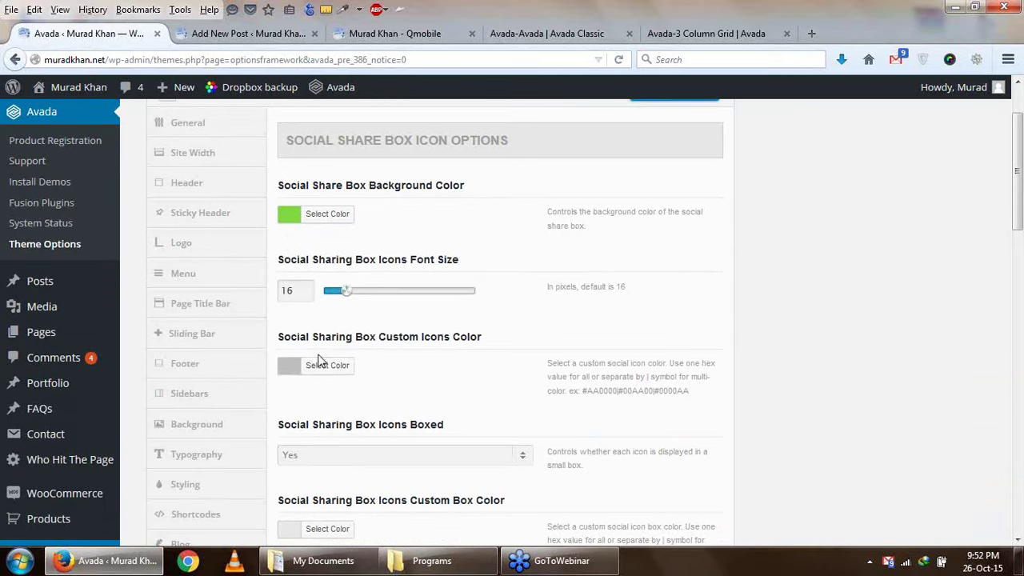
{"action": "left_click", "coordinate": [327, 367]}
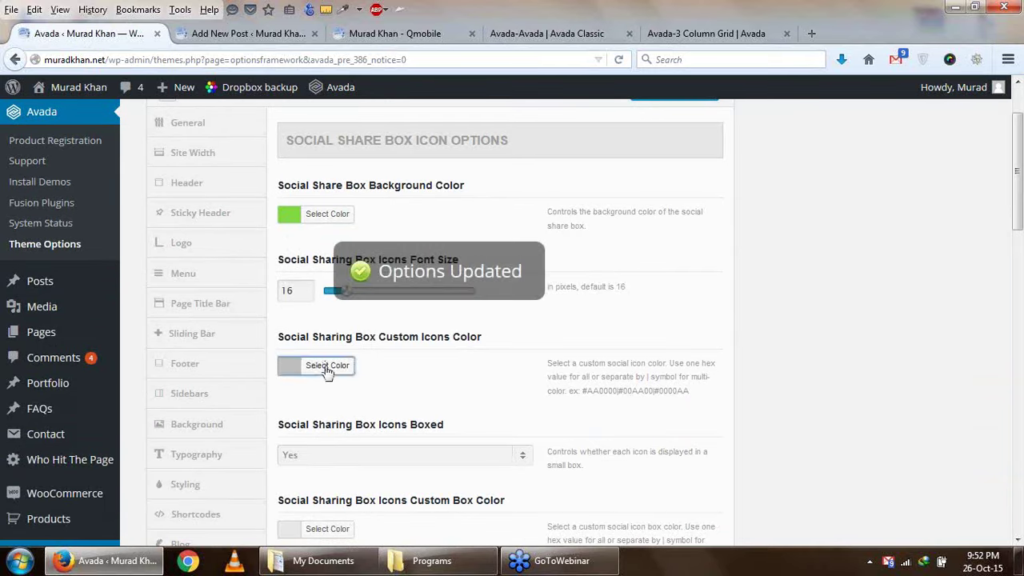
{"action": "scroll", "coordinate": [327, 374], "scroll_direction": "down", "scroll_amount": 4}
{"action": "left_click", "coordinate": [397, 426]}
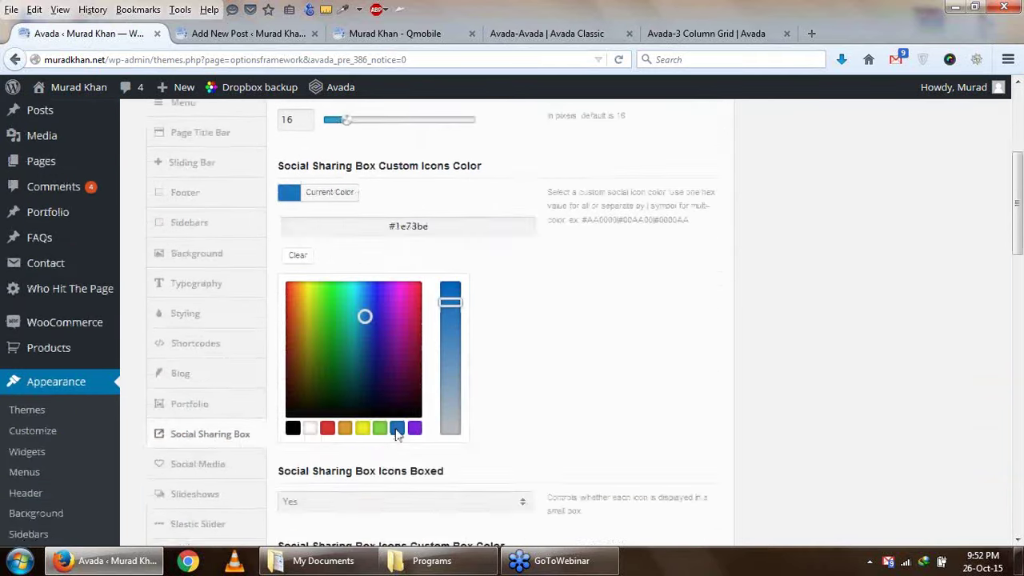
{"action": "scroll", "coordinate": [576, 354], "scroll_direction": "up", "scroll_amount": 7}
{"action": "scroll", "coordinate": [555, 393], "scroll_direction": "down", "scroll_amount": 5}
{"action": "scroll", "coordinate": [648, 236], "scroll_direction": "up", "scroll_amount": 4}
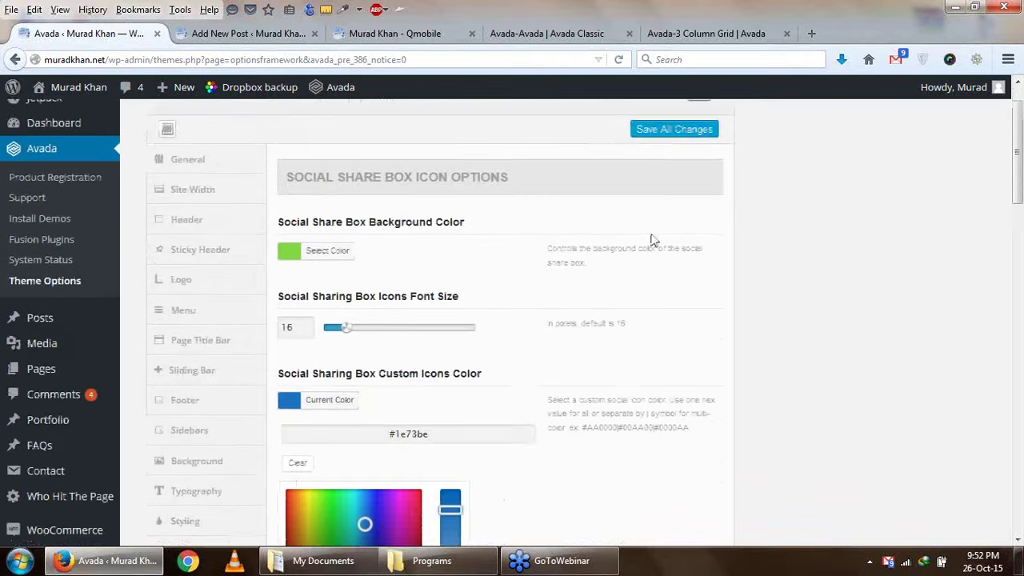
{"action": "left_click", "coordinate": [674, 177]}
{"action": "left_click", "coordinate": [360, 38]}
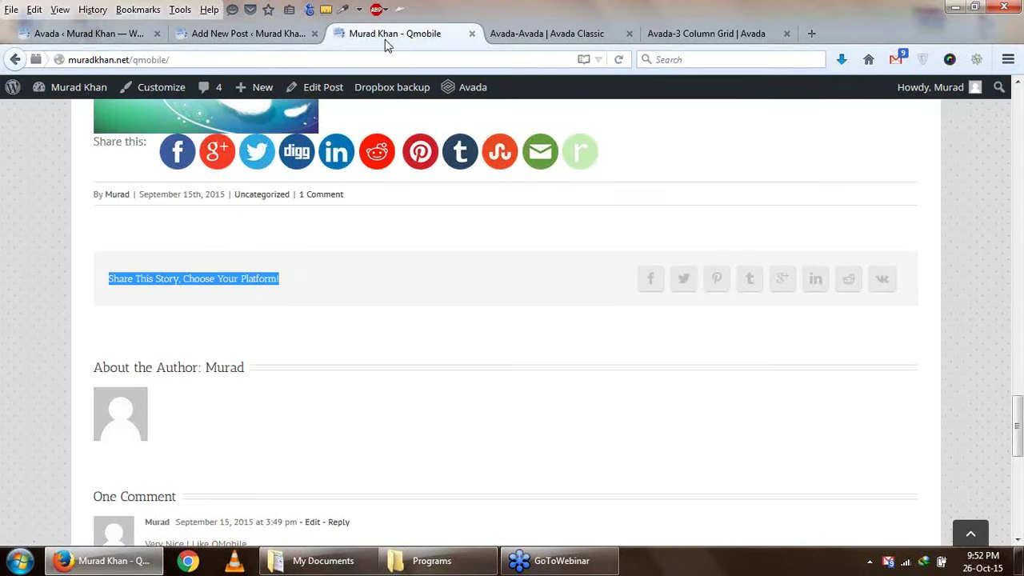
{"action": "left_click", "coordinate": [620, 59]}
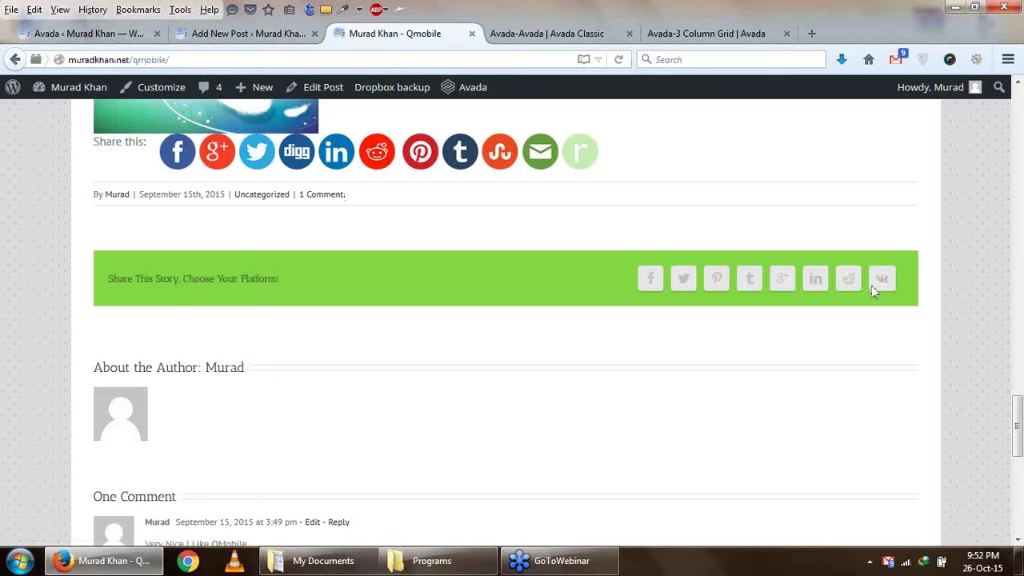
Set Social Sharing Box Icons Custom Box Color to #1e73be in the theme options, save, and refresh the Qmobile page to check the share box
{"action": "left_click", "coordinate": [120, 36]}
{"action": "scroll", "coordinate": [357, 312], "scroll_direction": "down", "scroll_amount": 3}
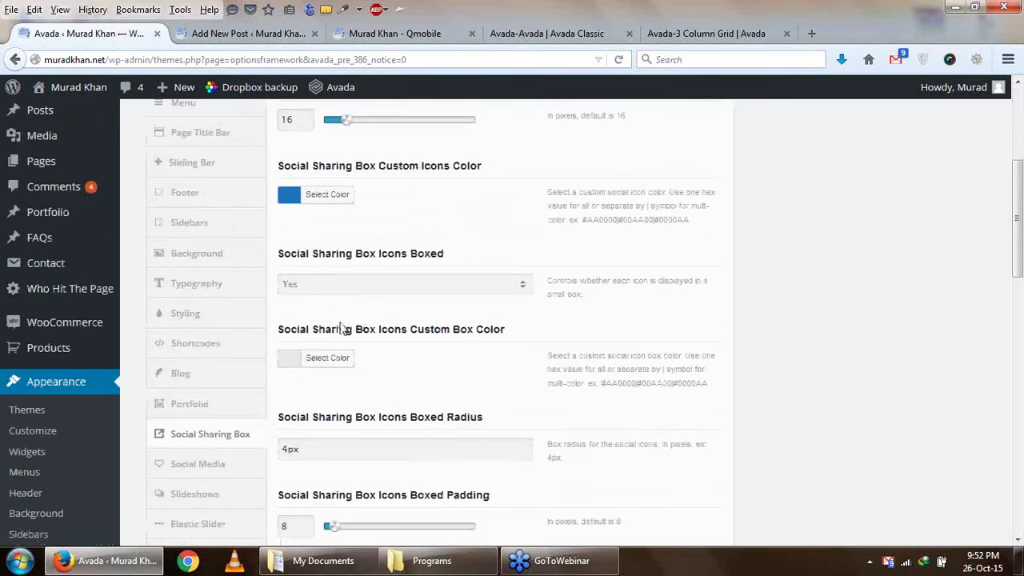
{"action": "left_click", "coordinate": [329, 362]}
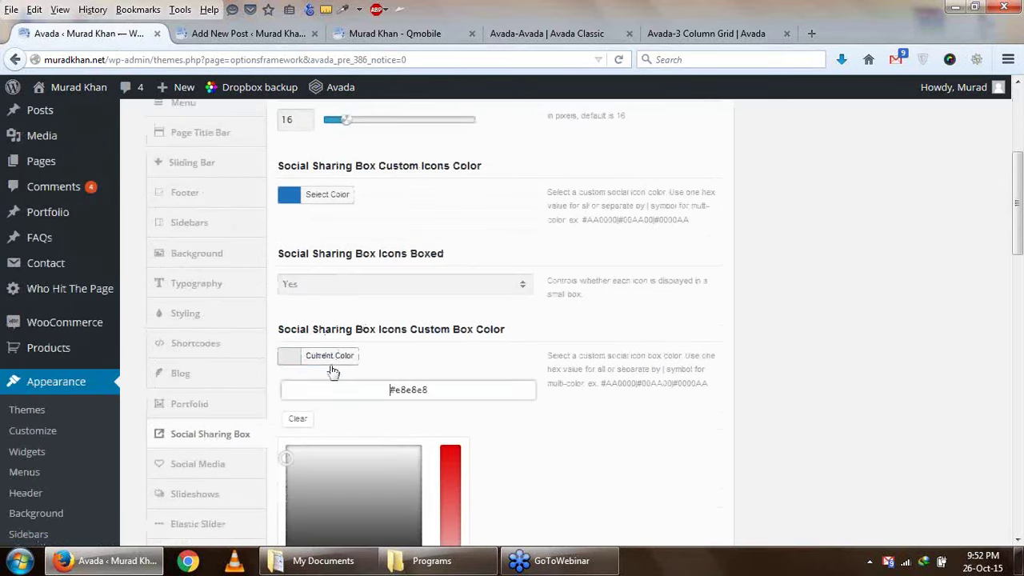
{"action": "scroll", "coordinate": [369, 436], "scroll_direction": "down", "scroll_amount": 1}
{"action": "scroll", "coordinate": [369, 433], "scroll_direction": "down", "scroll_amount": 2}
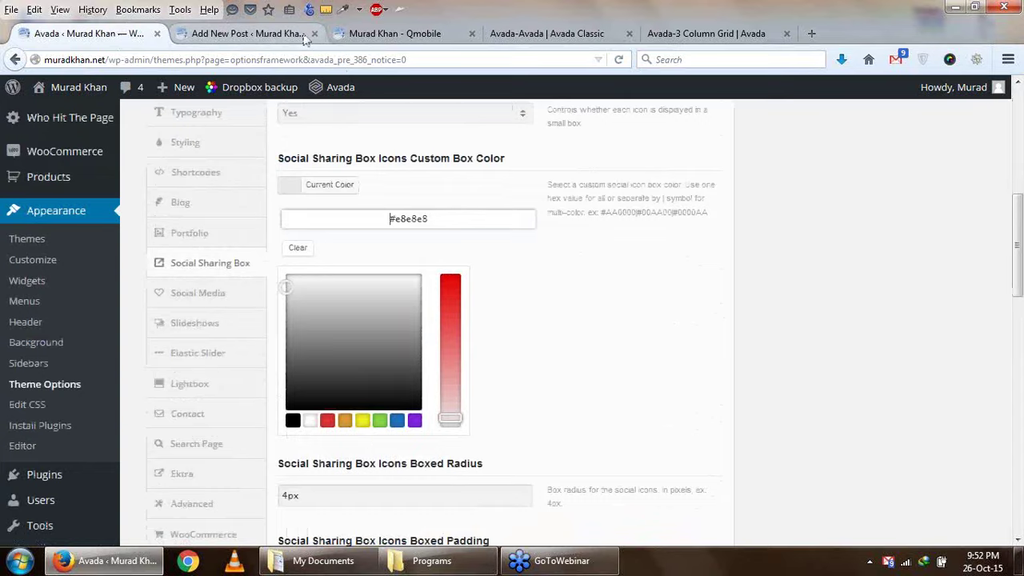
{"action": "left_click", "coordinate": [370, 36]}
{"action": "left_click", "coordinate": [88, 33]}
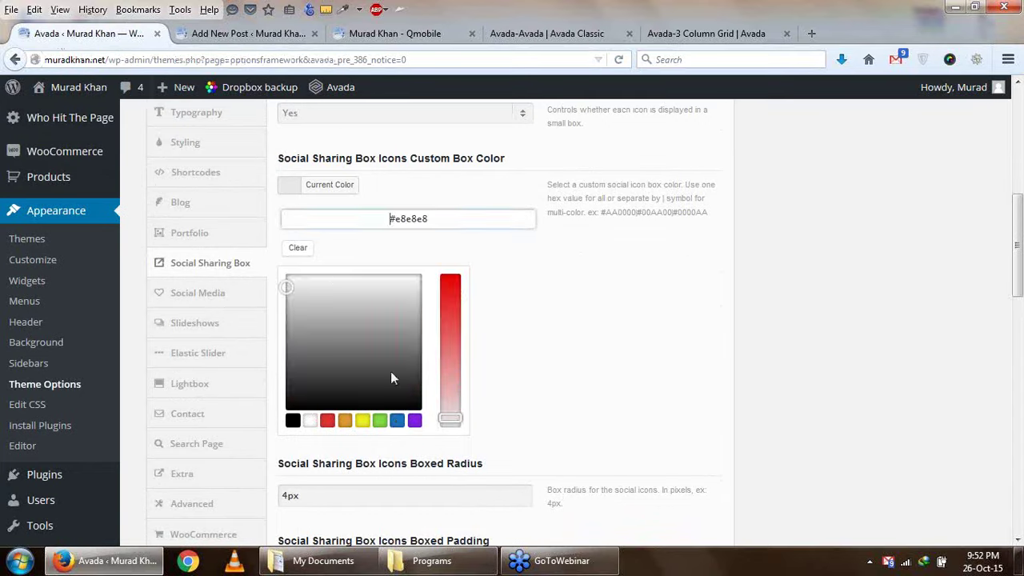
{"action": "left_click", "coordinate": [397, 420]}
{"action": "scroll", "coordinate": [659, 238], "scroll_direction": "up", "scroll_amount": 5}
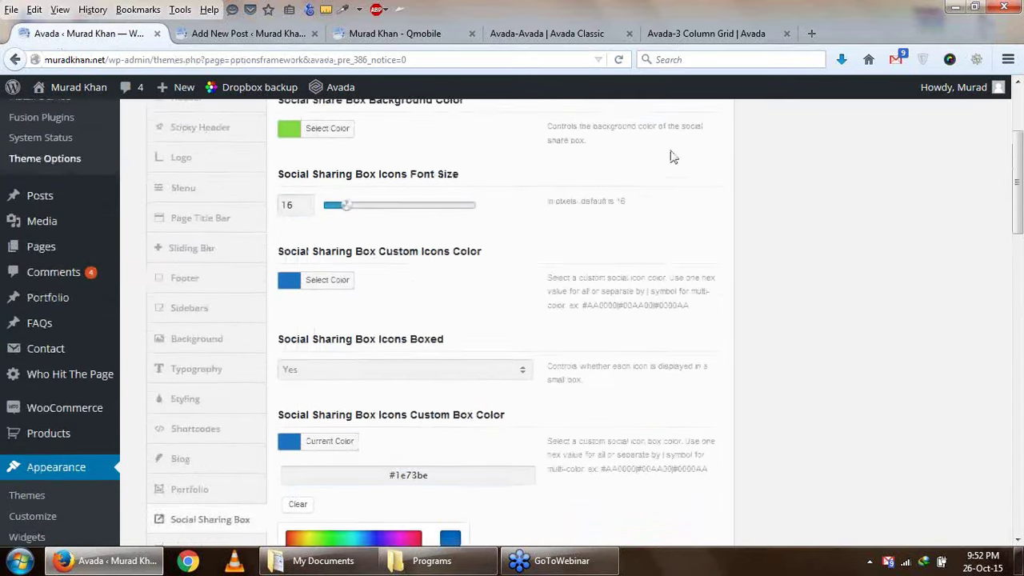
{"action": "left_click", "coordinate": [684, 179]}
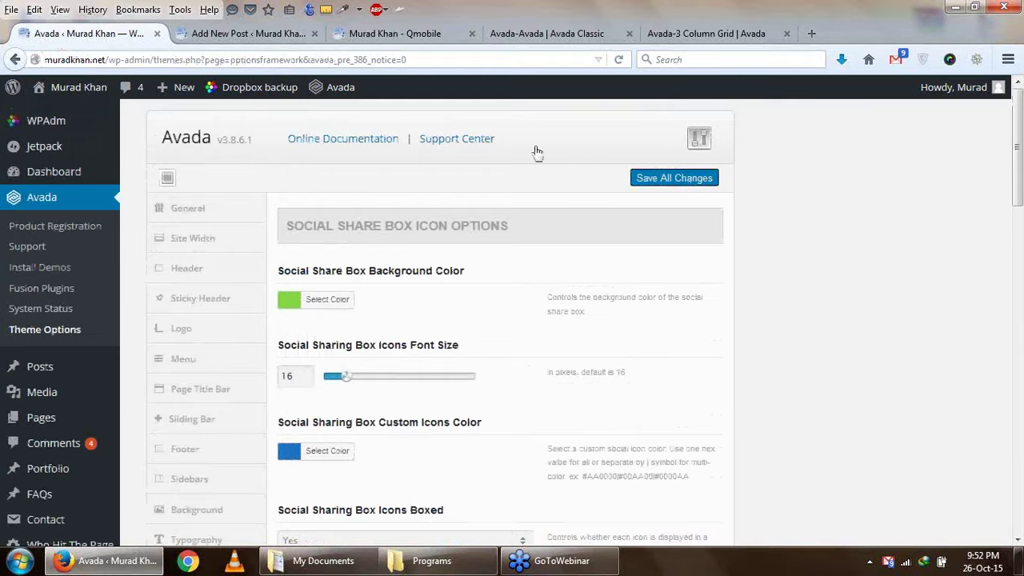
{"action": "left_click", "coordinate": [364, 36]}
{"action": "left_click", "coordinate": [621, 60]}
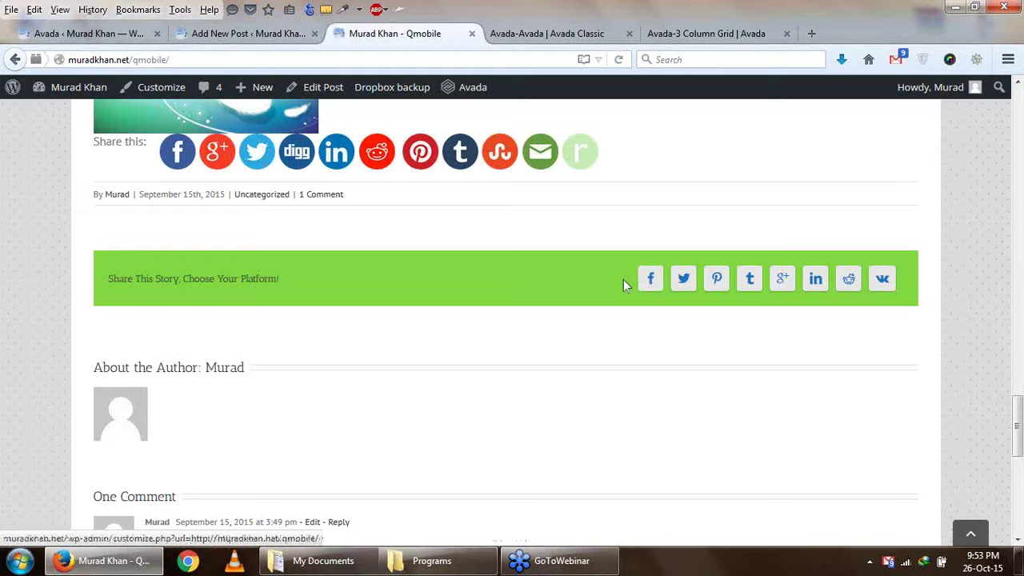
Return to the Social Sharing Box theme options and review the icon color, box radius, padding and tooltip settings
{"action": "left_click", "coordinate": [88, 33]}
{"action": "left_click", "coordinate": [211, 245]}
{"action": "scroll", "coordinate": [216, 251], "scroll_direction": "down", "scroll_amount": 7}
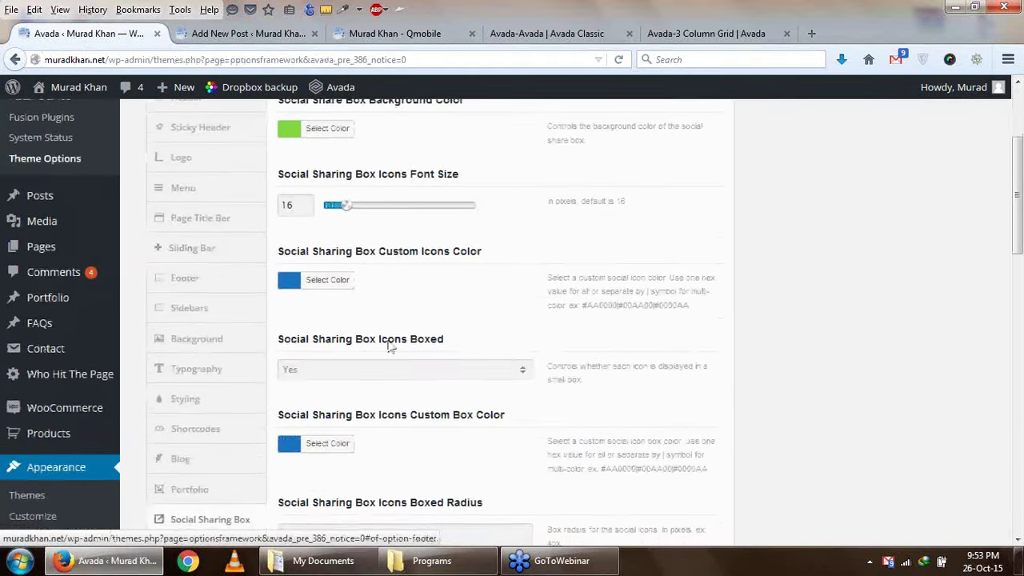
{"action": "scroll", "coordinate": [192, 277], "scroll_direction": "up", "scroll_amount": 2}
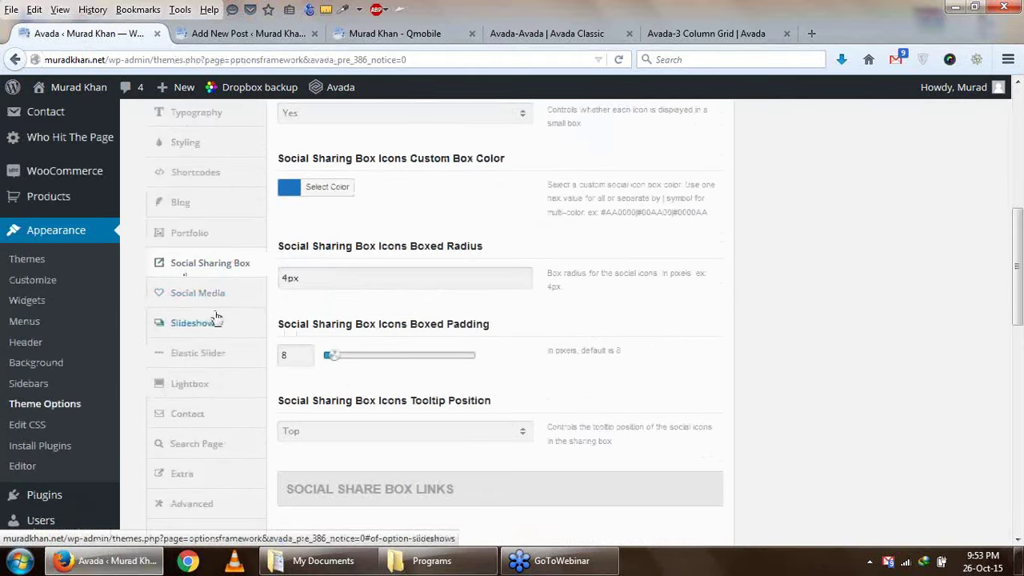
Open the Social Media theme options and look through the custom link fields for each social network
{"action": "left_click", "coordinate": [210, 294]}
{"action": "scroll", "coordinate": [384, 272], "scroll_direction": "up", "scroll_amount": 1}
{"action": "scroll", "coordinate": [350, 244], "scroll_direction": "up", "scroll_amount": 1}
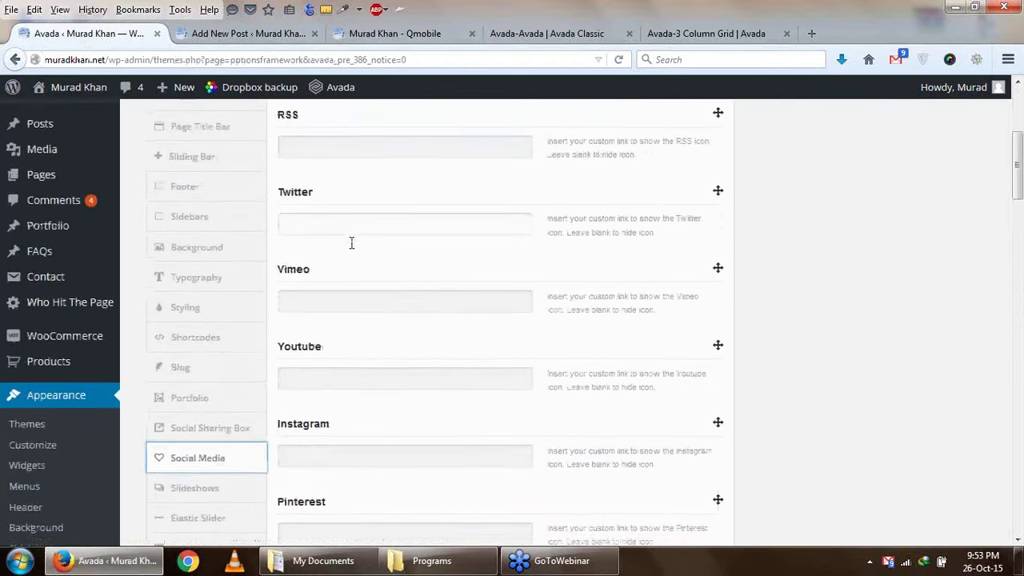
{"action": "scroll", "coordinate": [366, 334], "scroll_direction": "down", "scroll_amount": 12}
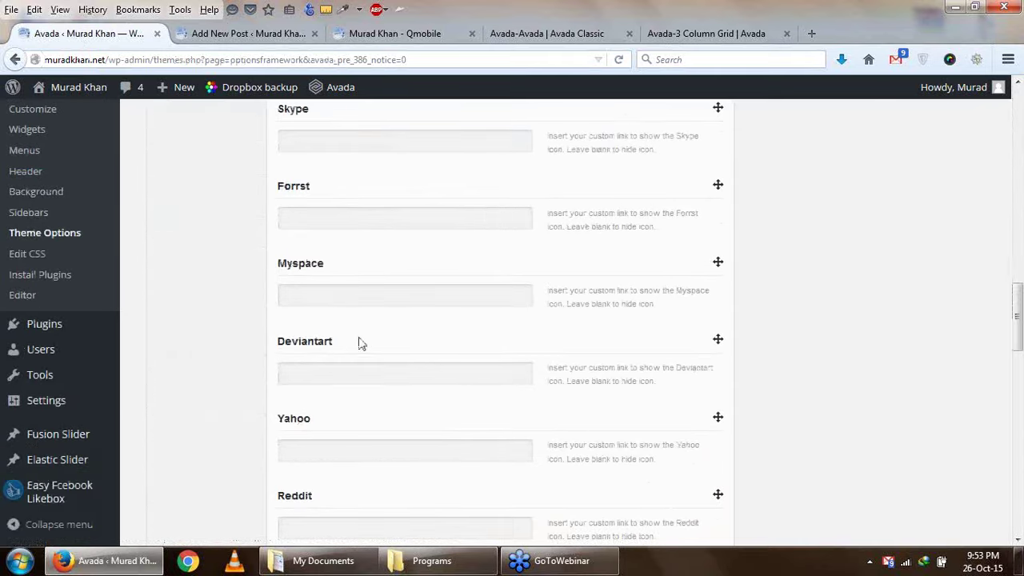
{"action": "scroll", "coordinate": [343, 349], "scroll_direction": "down", "scroll_amount": 5}
{"action": "scroll", "coordinate": [290, 355], "scroll_direction": "up", "scroll_amount": 10}
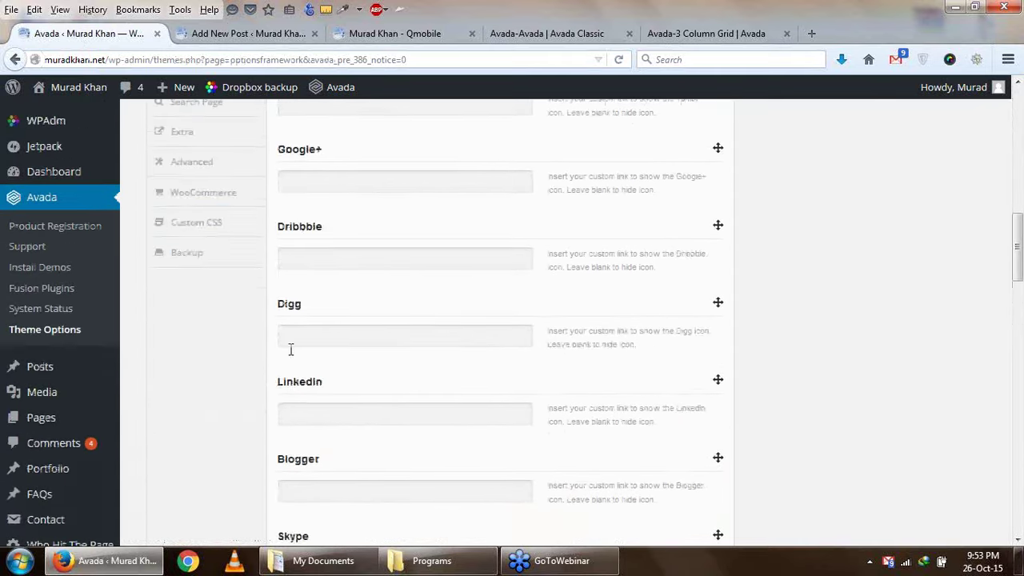
Open the Slideshows theme options and show the Posts Slideshow Images setting
{"action": "scroll", "coordinate": [291, 350], "scroll_direction": "up", "scroll_amount": 3}
{"action": "left_click", "coordinate": [200, 235]}
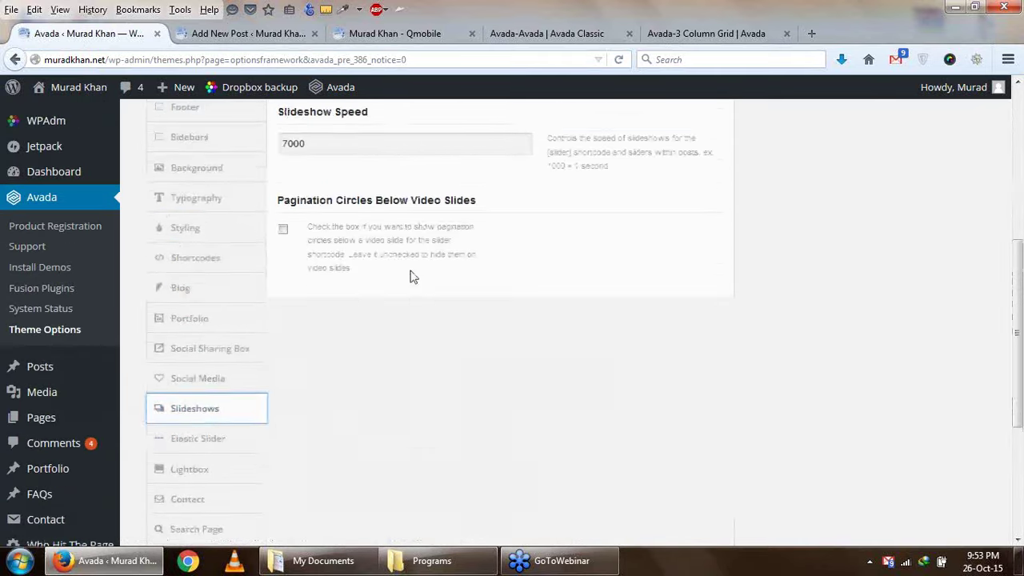
{"action": "scroll", "coordinate": [413, 276], "scroll_direction": "up", "scroll_amount": 4}
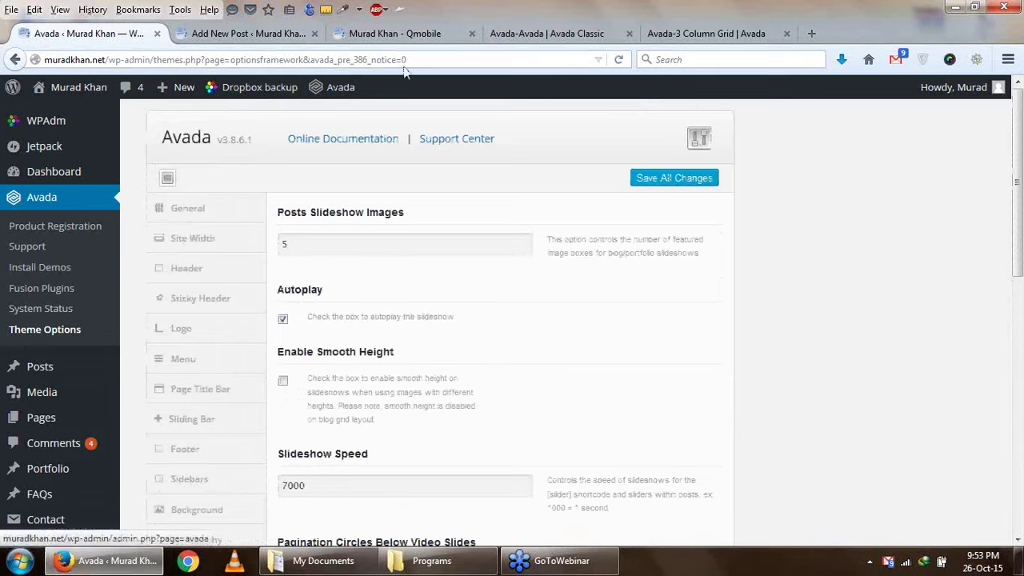
Switch to the Add New Post page and examine its Featured Image boxes and Fusion Page Options
{"action": "left_click", "coordinate": [248, 33]}
{"action": "scroll", "coordinate": [891, 288], "scroll_direction": "up", "scroll_amount": 3}
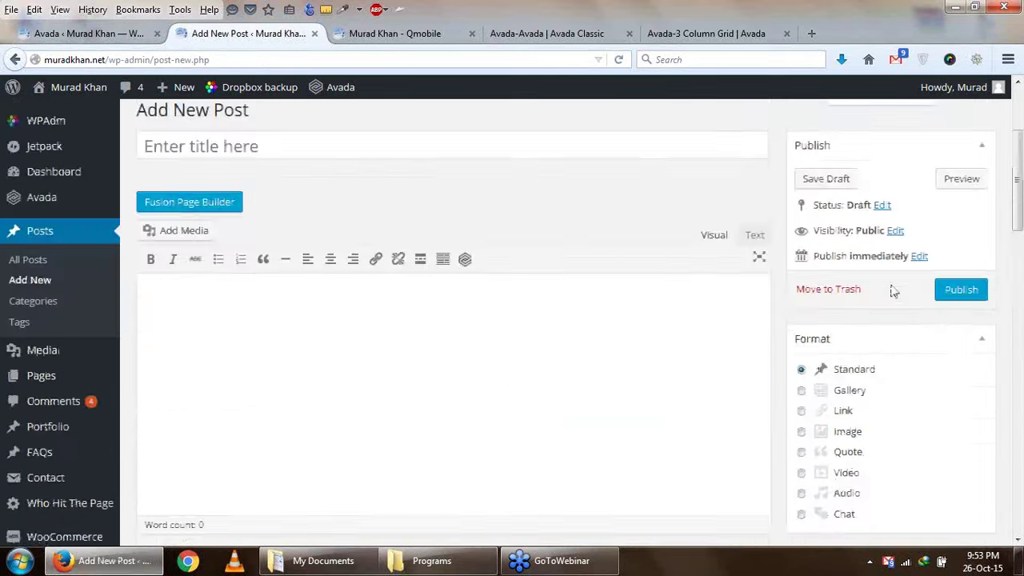
{"action": "scroll", "coordinate": [891, 288], "scroll_direction": "down", "scroll_amount": 7}
{"action": "scroll", "coordinate": [892, 288], "scroll_direction": "down", "scroll_amount": 3}
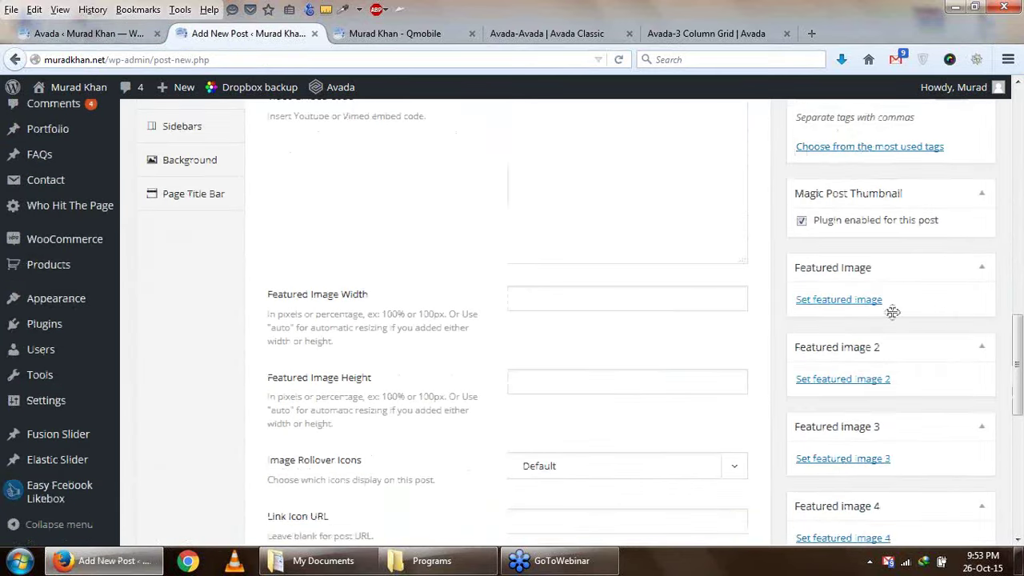
{"action": "scroll", "coordinate": [908, 473], "scroll_direction": "down", "scroll_amount": 7}
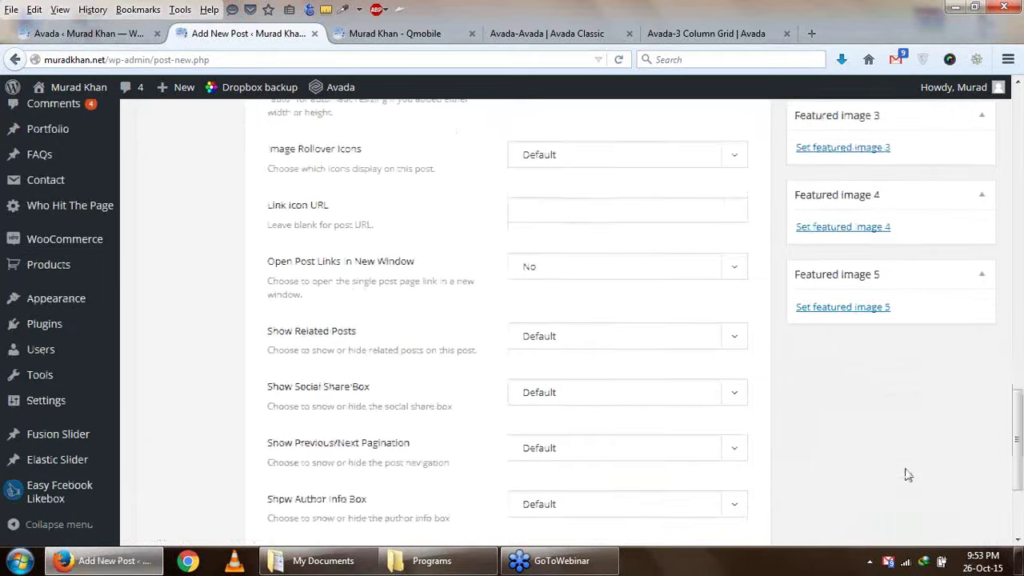
{"action": "scroll", "coordinate": [1014, 350], "scroll_direction": "up", "scroll_amount": 4}
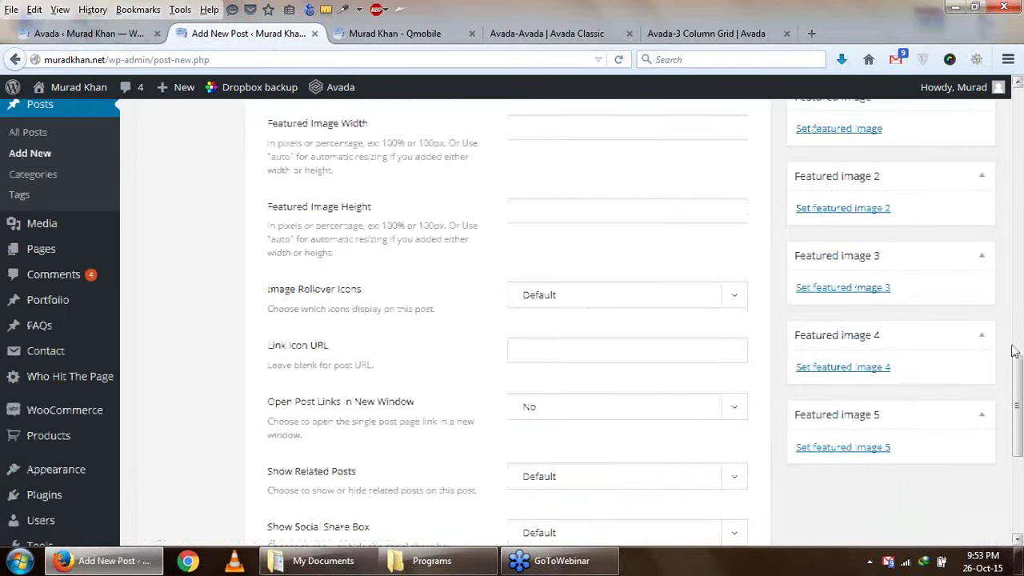
{"action": "scroll", "coordinate": [1014, 350], "scroll_direction": "up", "scroll_amount": 9}
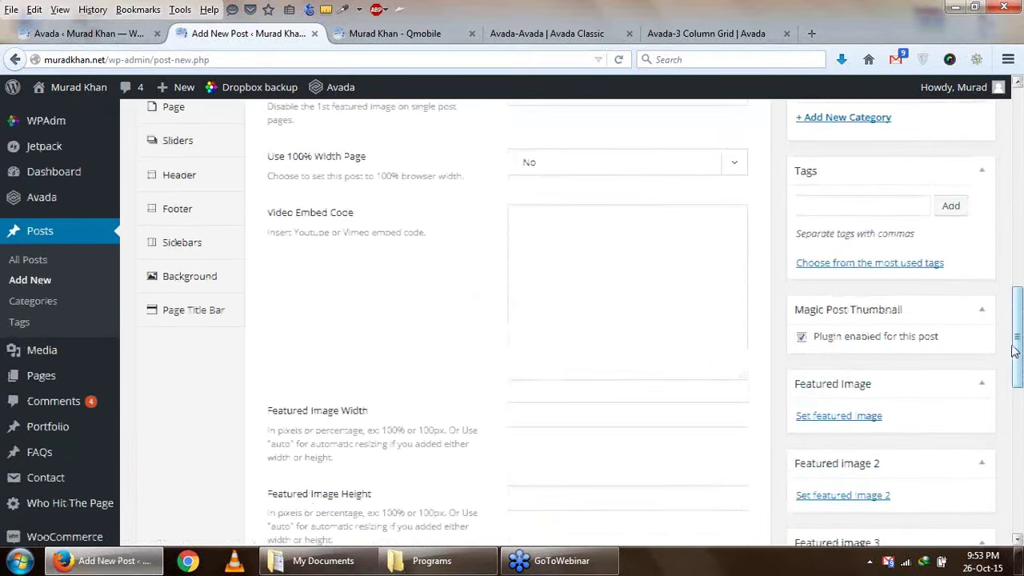
{"action": "scroll", "coordinate": [992, 392], "scroll_direction": "down", "scroll_amount": 4}
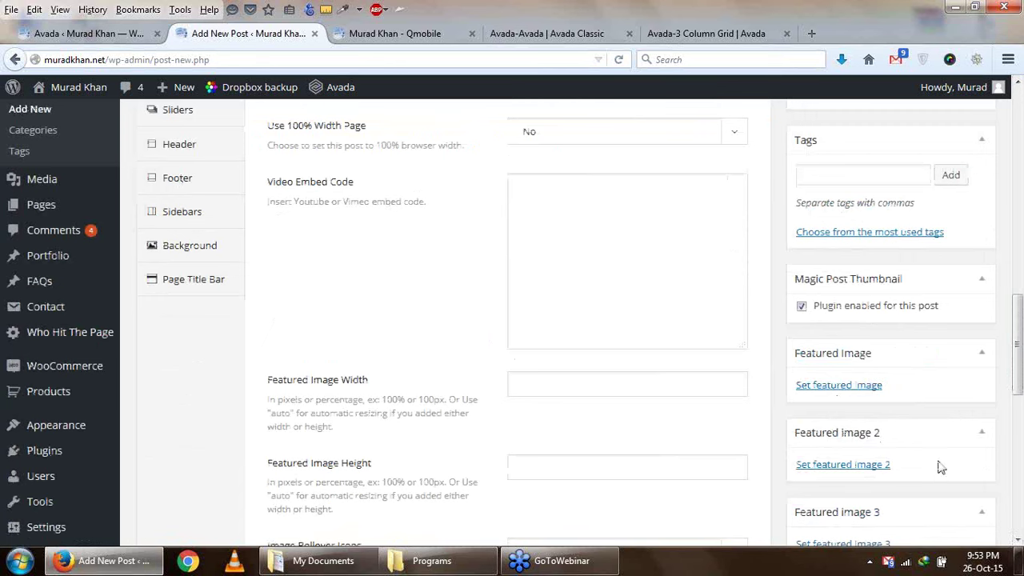
{"action": "scroll", "coordinate": [941, 467], "scroll_direction": "up", "scroll_amount": 6}
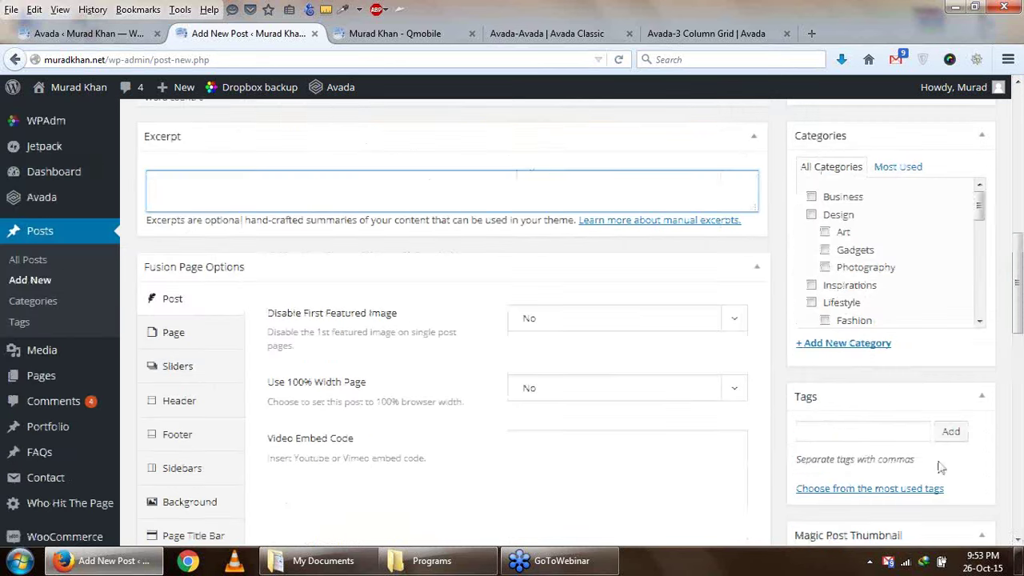
Return to the Slideshows options and point out the Posts Slideshow Images, Slideshow Speed and Pagination Circles Below Video Slides settings
{"action": "left_click", "coordinate": [91, 33]}
{"action": "left_click", "coordinate": [312, 244]}
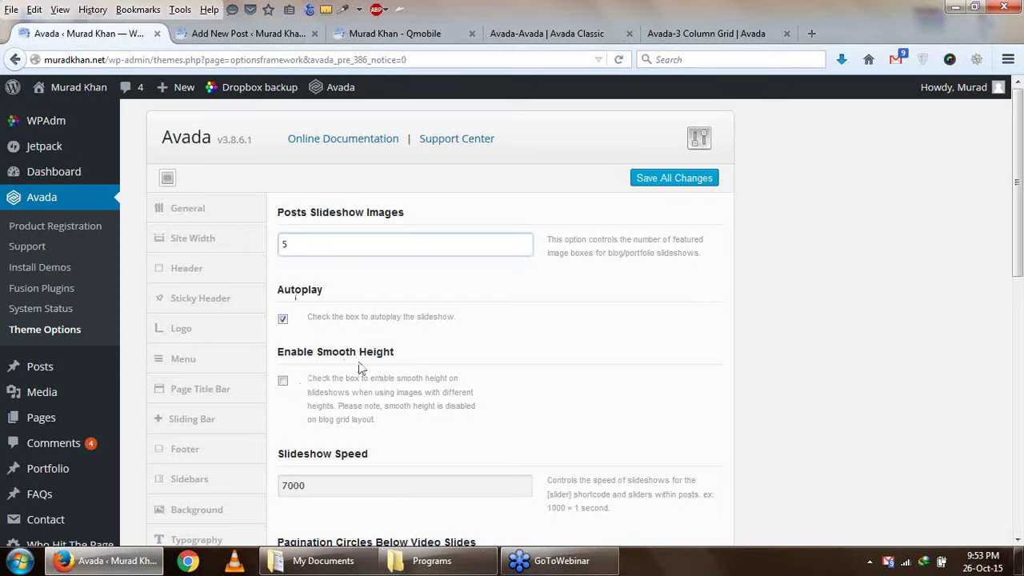
{"action": "scroll", "coordinate": [358, 368], "scroll_direction": "down", "scroll_amount": 2}
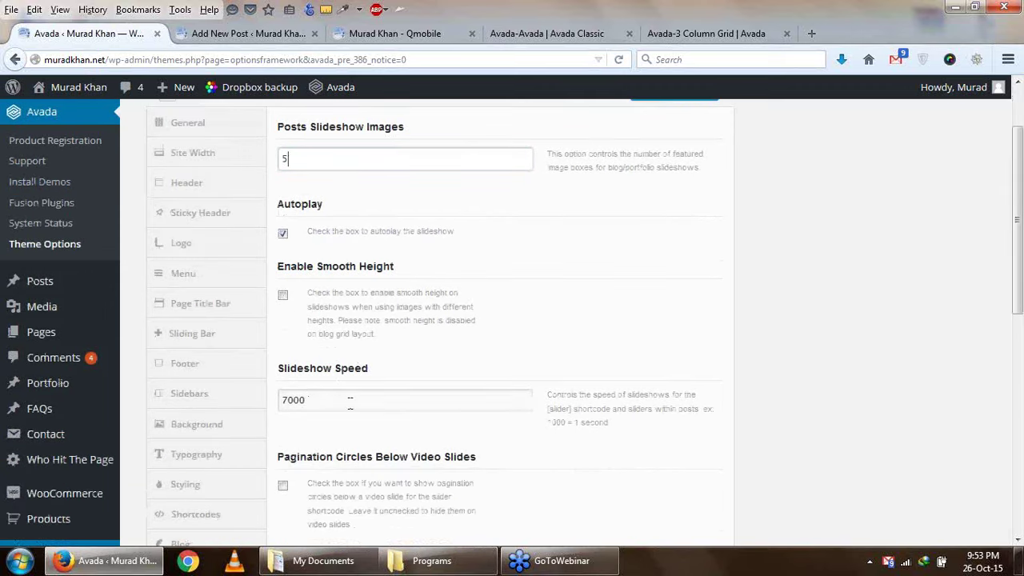
{"action": "left_click", "coordinate": [366, 403]}
{"action": "scroll", "coordinate": [365, 406], "scroll_direction": "down", "scroll_amount": 2}
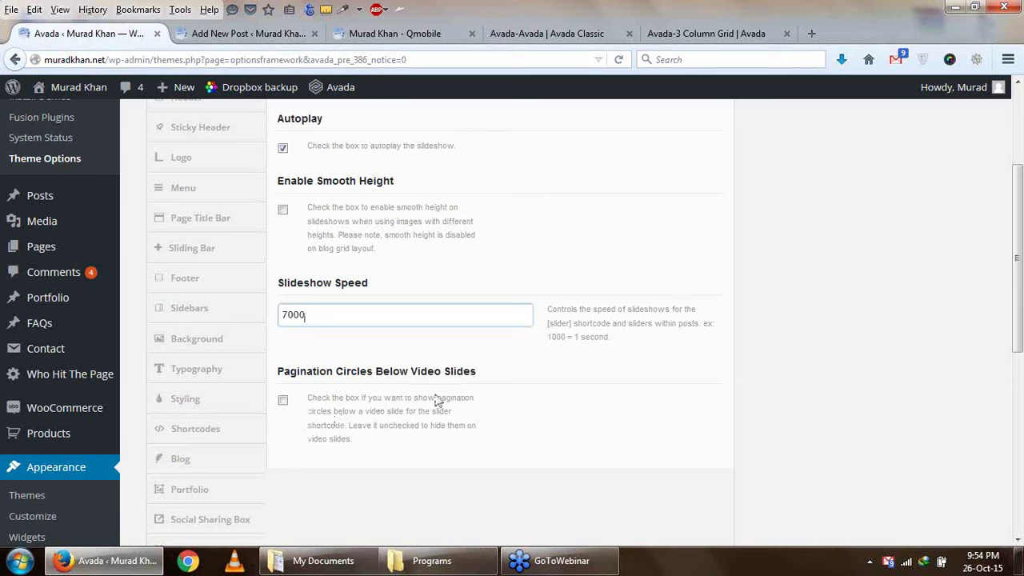
{"action": "key", "text": "Return"}
Open the Elastic Slider theme options and skim through the whole list of settings
{"action": "scroll", "coordinate": [322, 398], "scroll_direction": "down", "scroll_amount": 3}
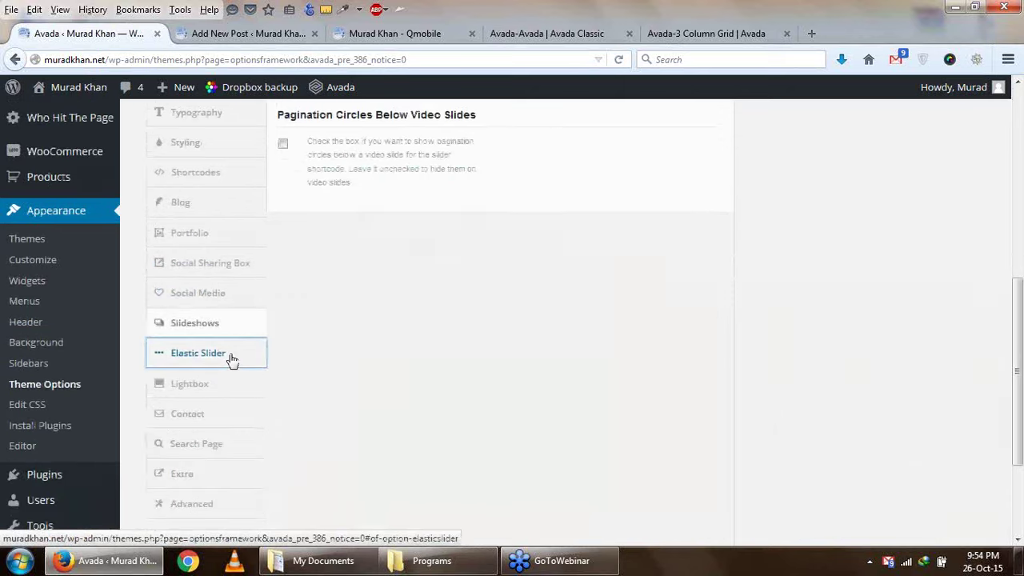
{"action": "left_click", "coordinate": [230, 360]}
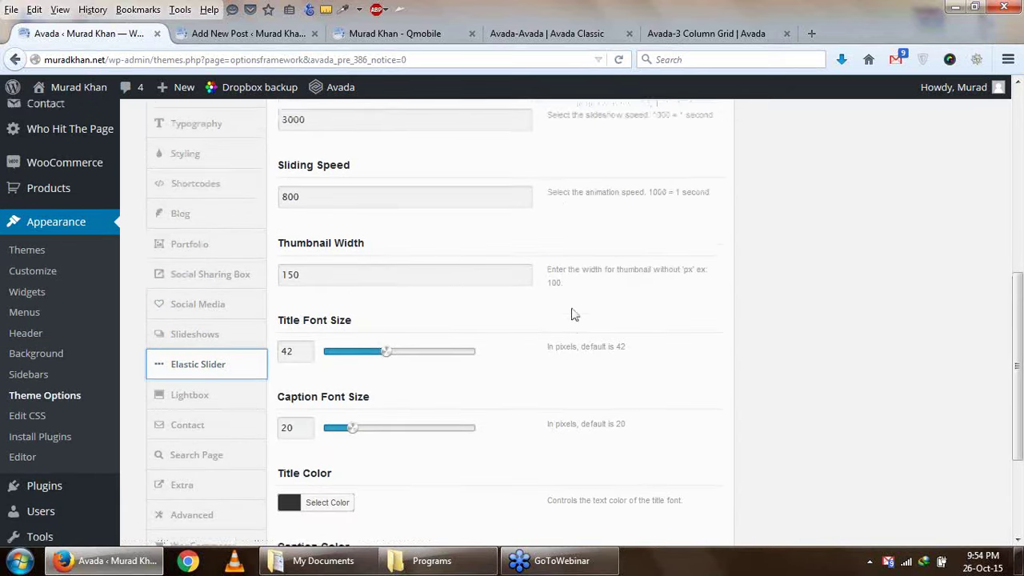
{"action": "scroll", "coordinate": [573, 314], "scroll_direction": "down", "scroll_amount": 3}
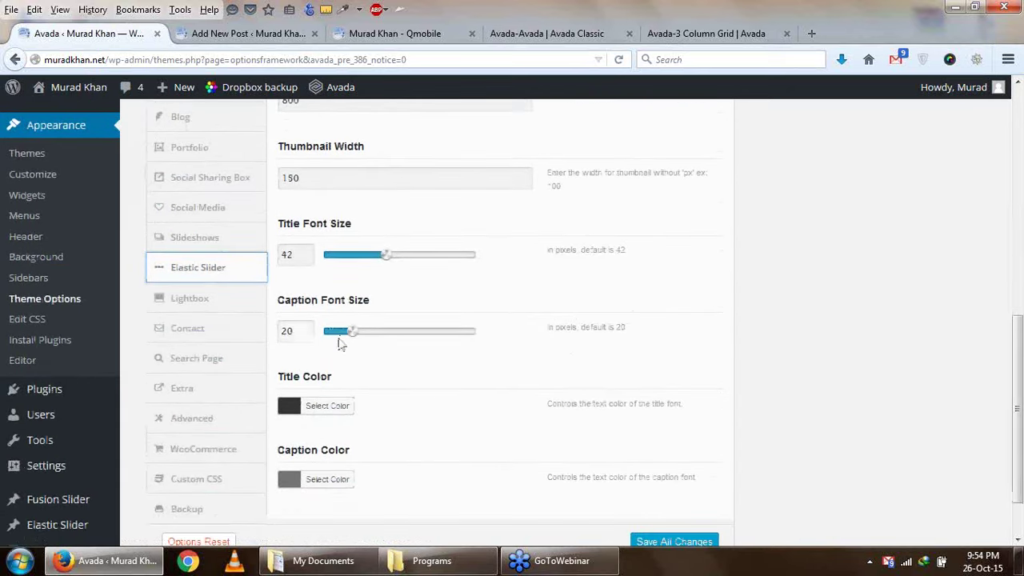
{"action": "scroll", "coordinate": [297, 292], "scroll_direction": "up", "scroll_amount": 5}
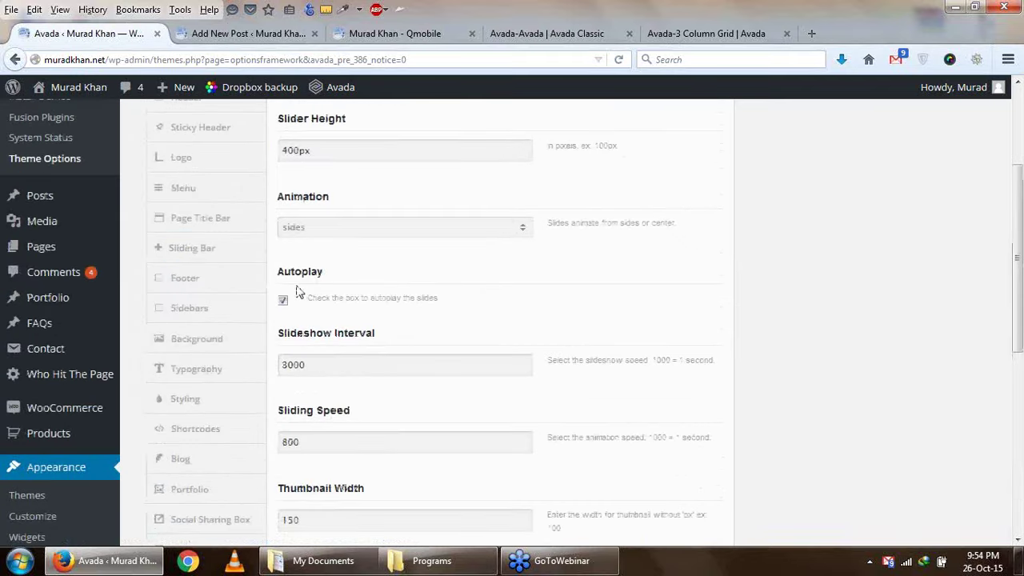
{"action": "scroll", "coordinate": [297, 293], "scroll_direction": "up", "scroll_amount": 3}
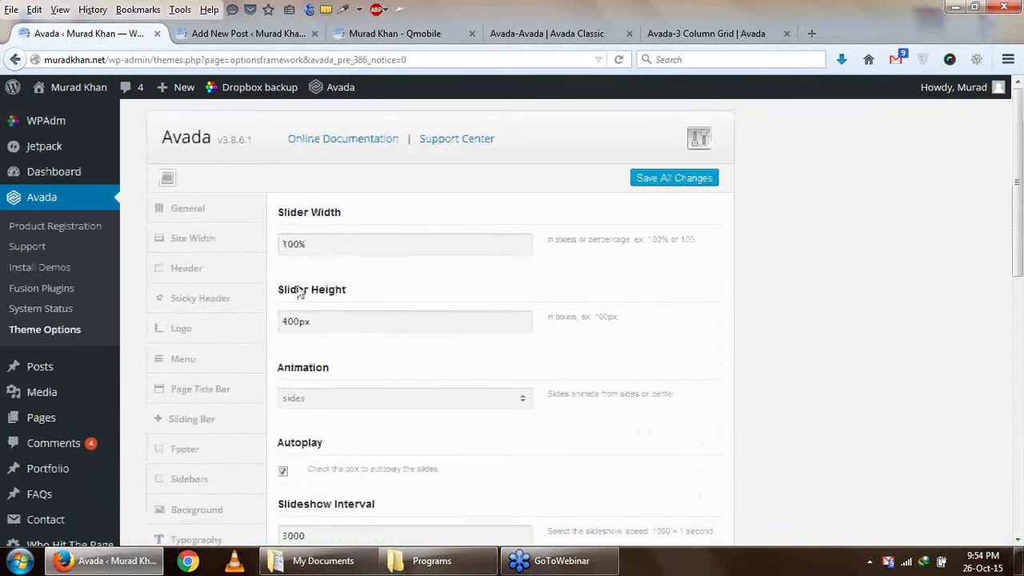
Point out the Elastic Slider's Slider Width and Slider Height fields and view the Animation choices without changing them
{"action": "left_click", "coordinate": [327, 243]}
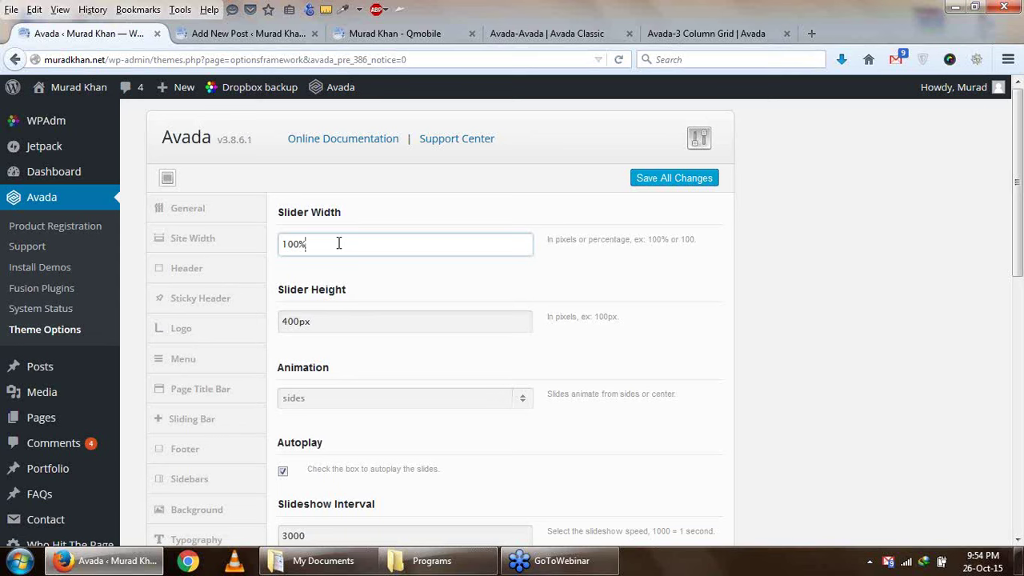
{"action": "left_click", "coordinate": [382, 316]}
{"action": "scroll", "coordinate": [381, 316], "scroll_direction": "down", "scroll_amount": 2}
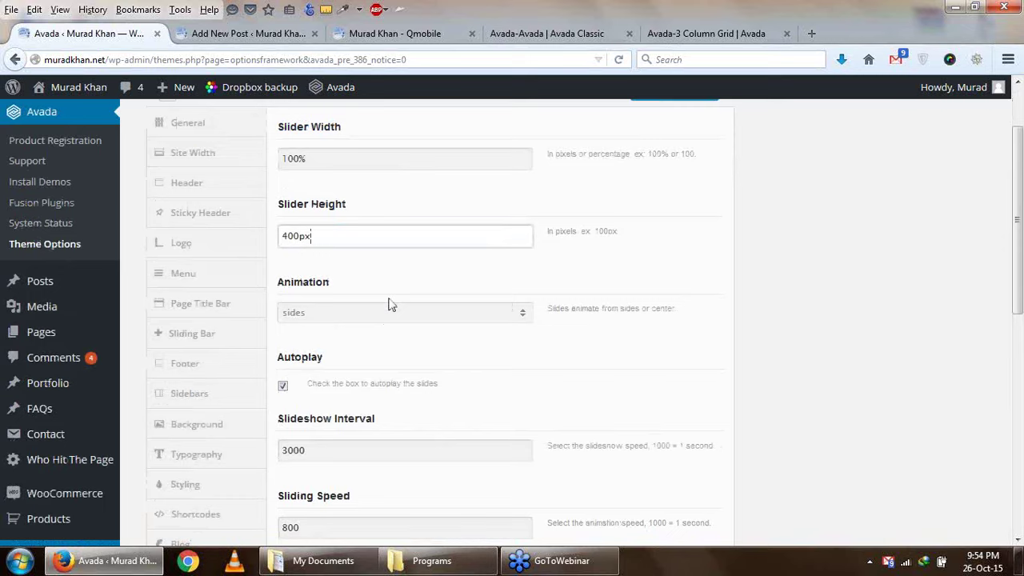
{"action": "scroll", "coordinate": [390, 304], "scroll_direction": "down", "scroll_amount": 2}
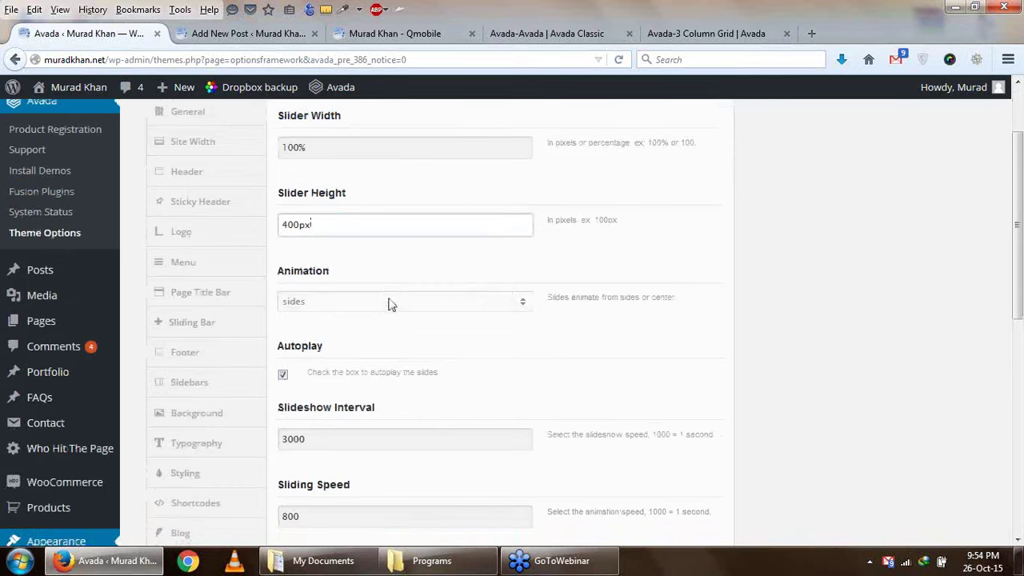
{"action": "left_click", "coordinate": [499, 232]}
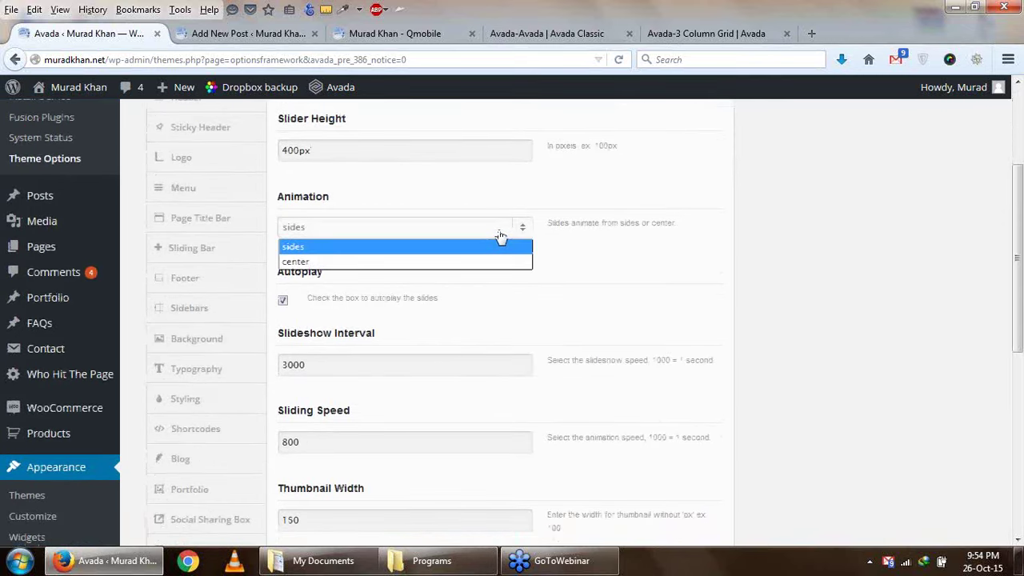
{"action": "left_click", "coordinate": [596, 241]}
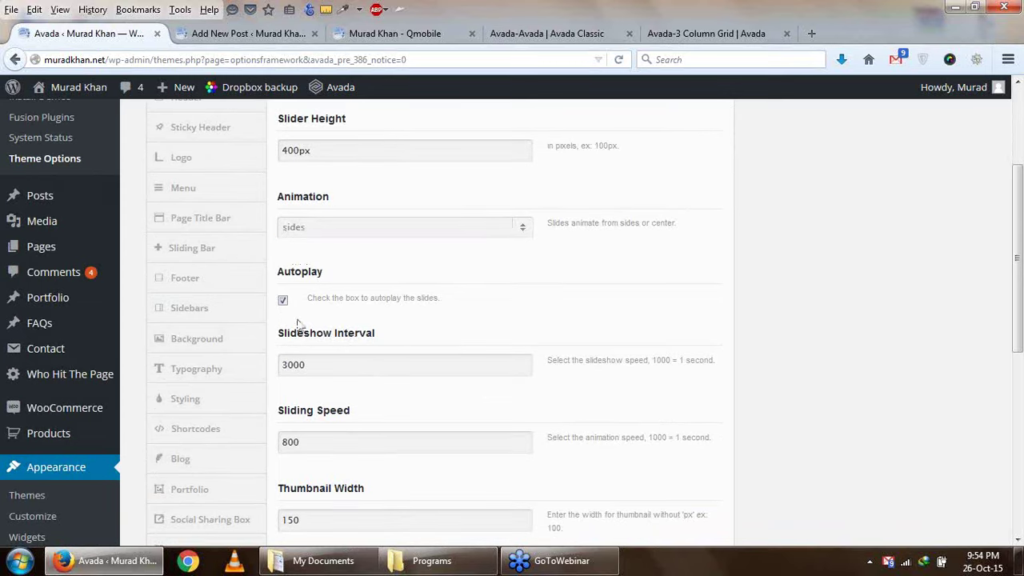
Review the Elastic Slider's Slideshow Interval, Sliding Speed, Thumbnail Width, font size and color settings
{"action": "scroll", "coordinate": [286, 312], "scroll_direction": "down", "scroll_amount": 2}
{"action": "left_click", "coordinate": [321, 277]}
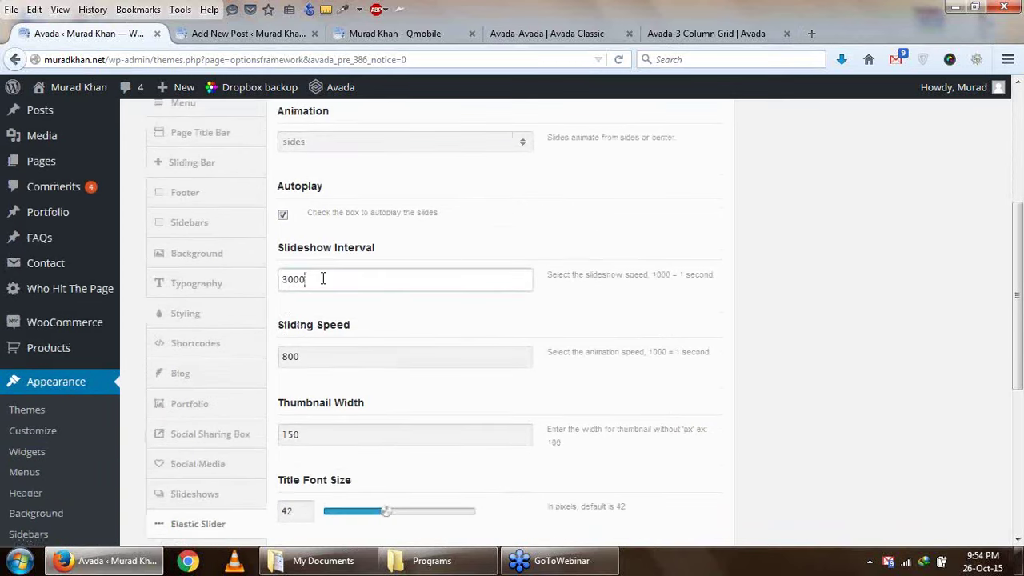
{"action": "scroll", "coordinate": [329, 292], "scroll_direction": "down", "scroll_amount": 2}
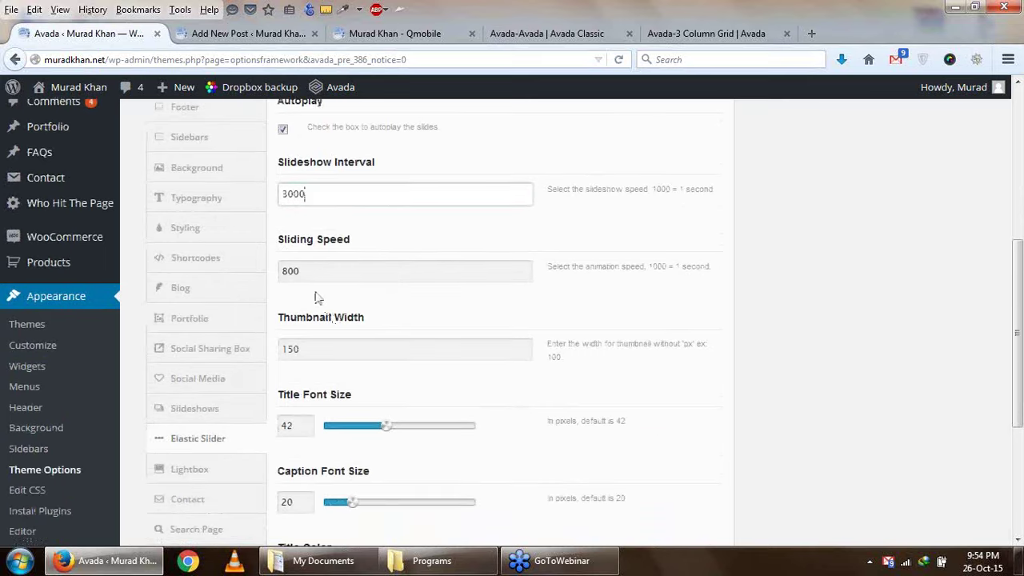
{"action": "left_click", "coordinate": [325, 270]}
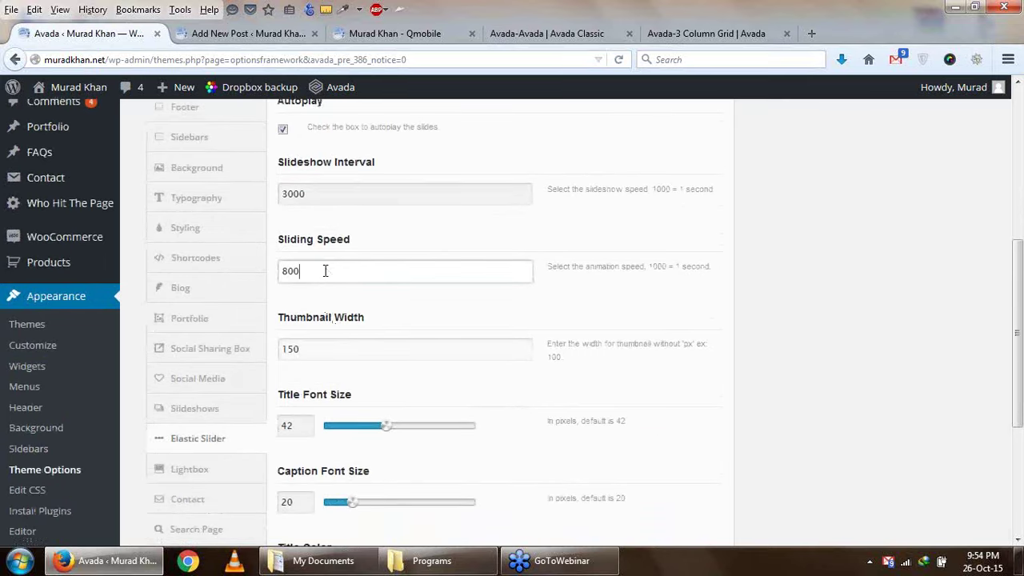
{"action": "key", "text": "Tab"}
{"action": "scroll", "coordinate": [328, 280], "scroll_direction": "down", "scroll_amount": 2}
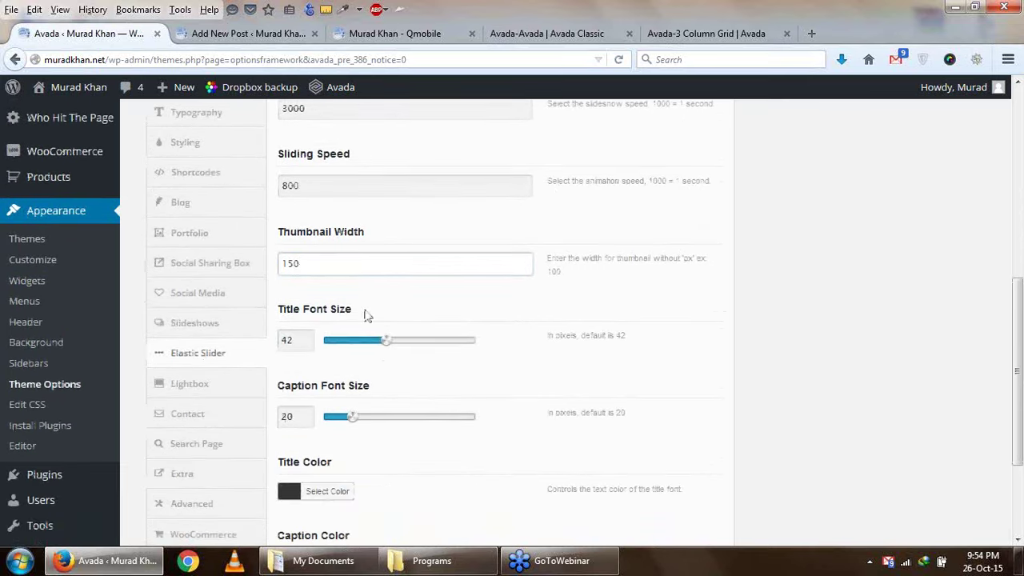
{"action": "scroll", "coordinate": [374, 337], "scroll_direction": "down", "scroll_amount": 2}
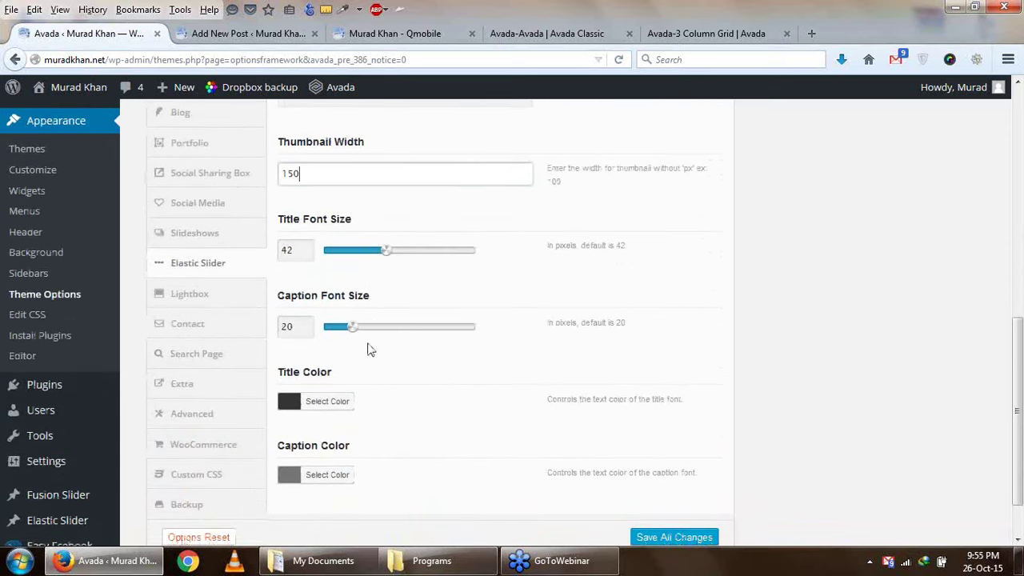
Open the Lightbox theme options from the end of the Elastic Slider settings
{"action": "scroll", "coordinate": [360, 350], "scroll_direction": "down", "scroll_amount": 2}
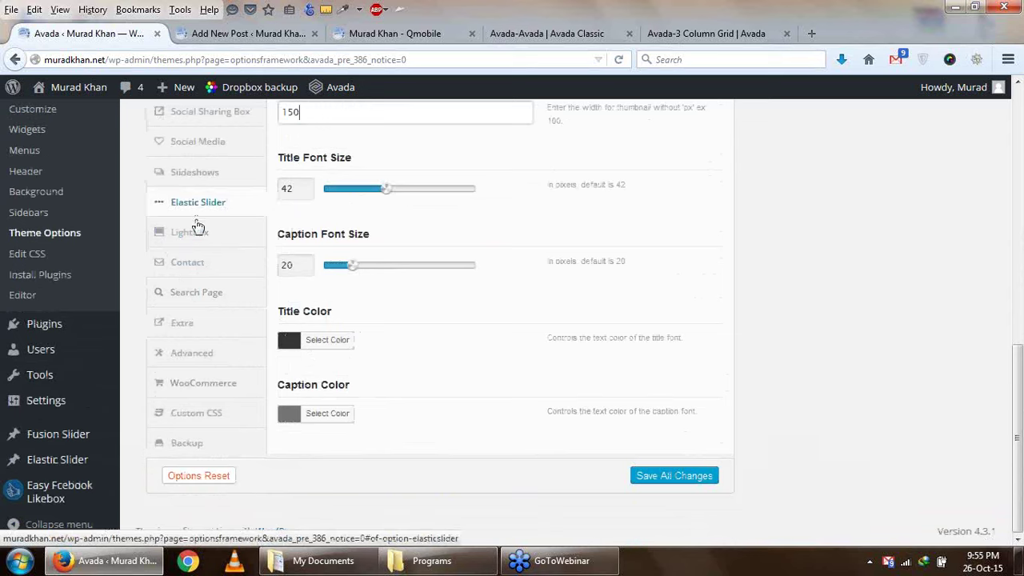
{"action": "mouse_move", "coordinate": [80, 462]}
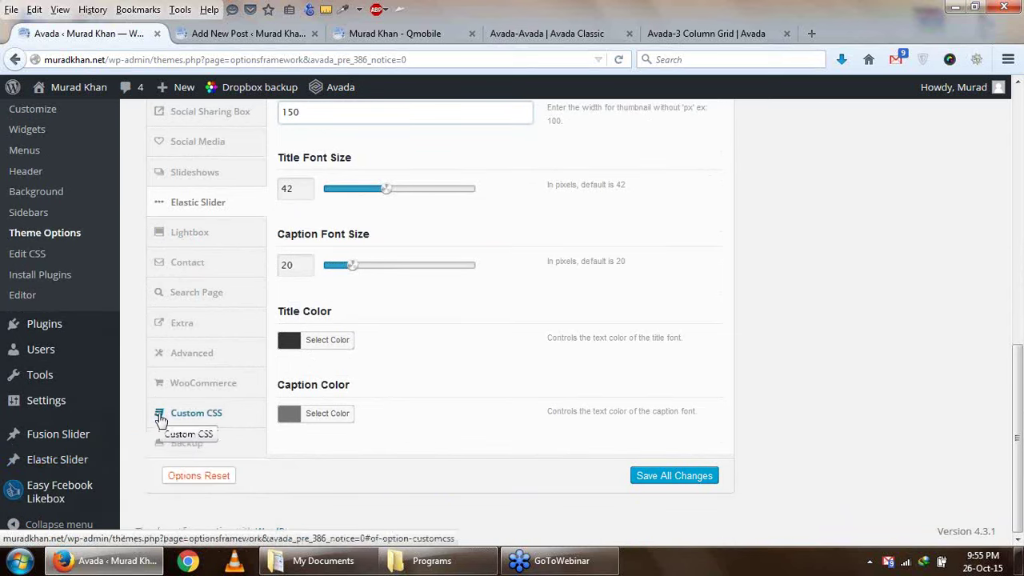
{"action": "left_click", "coordinate": [218, 244]}
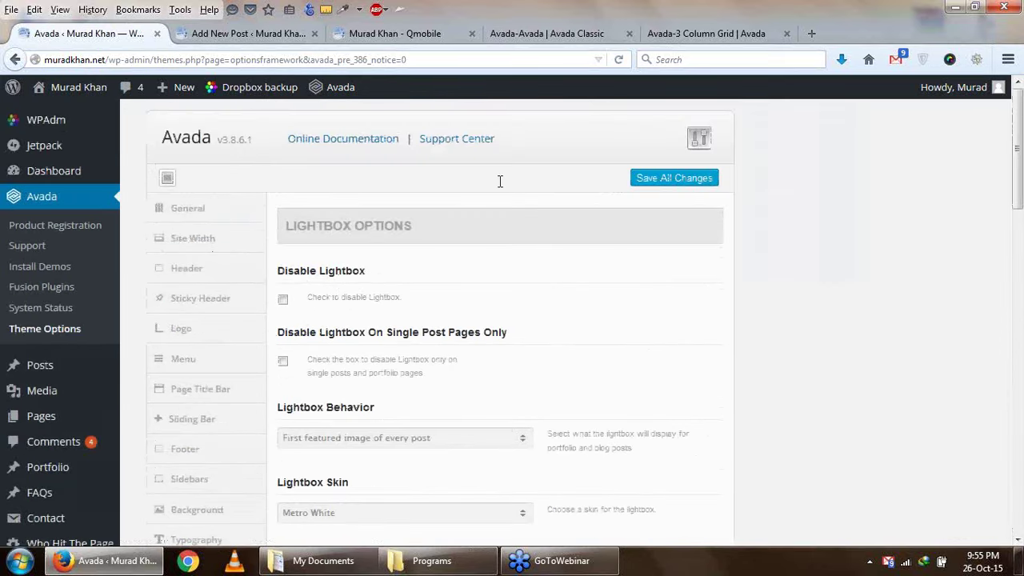
Open the Nokia phones image in the Qmobile post's gallery as an enlarged view and close it again
{"action": "left_click", "coordinate": [243, 34]}
{"action": "left_click", "coordinate": [370, 34]}
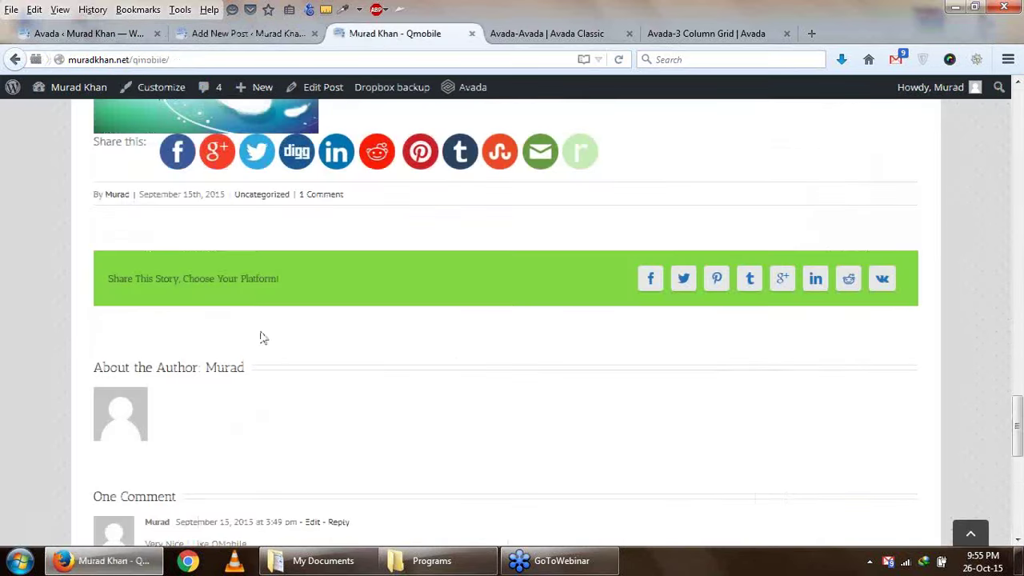
{"action": "scroll", "coordinate": [260, 333], "scroll_direction": "up", "scroll_amount": 4}
{"action": "left_click", "coordinate": [218, 243]}
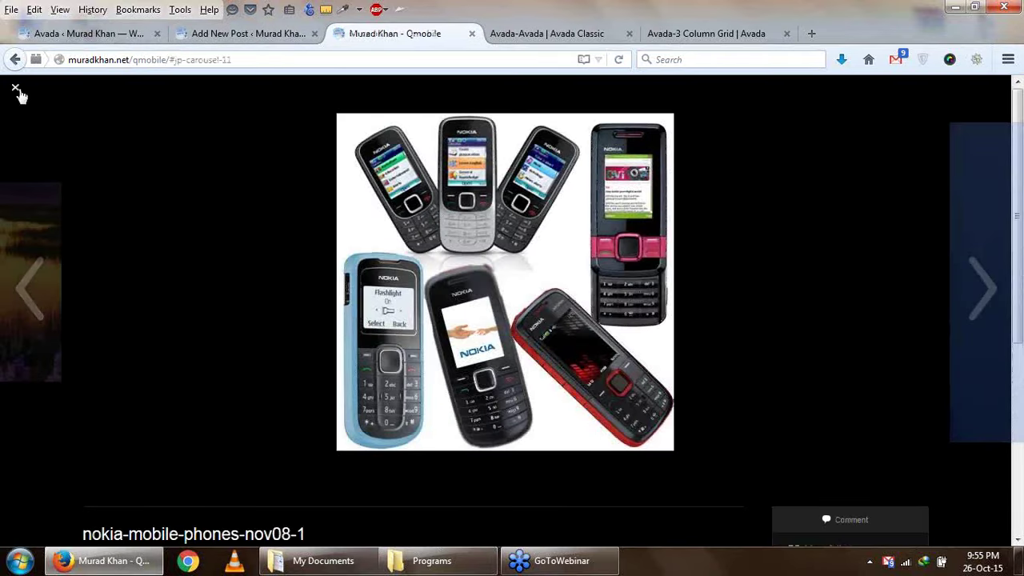
{"action": "left_click", "coordinate": [16, 89]}
Open the Qmobile post's large featured image in the lightbox and close it after viewing
{"action": "scroll", "coordinate": [293, 256], "scroll_direction": "up", "scroll_amount": 10}
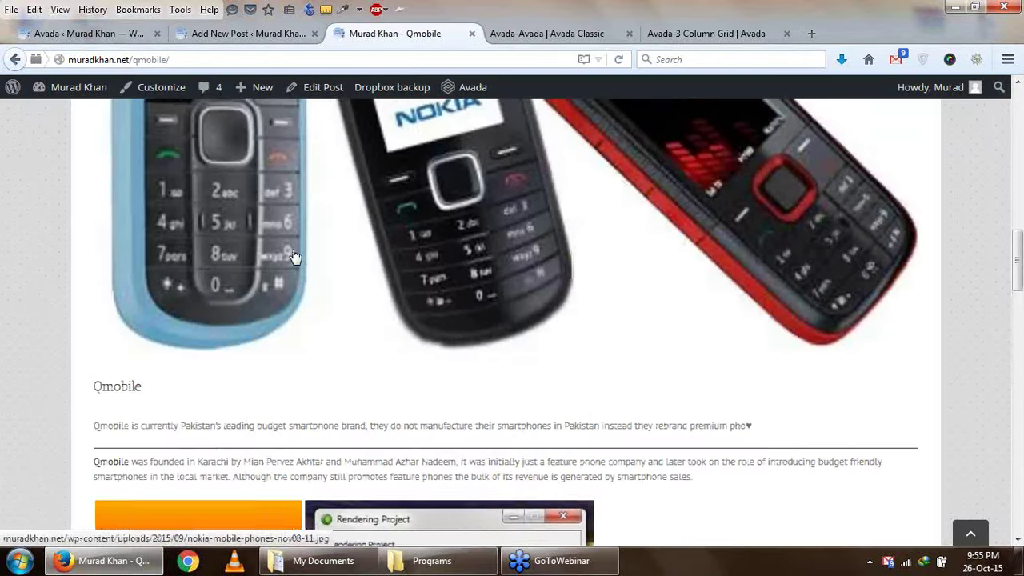
{"action": "scroll", "coordinate": [294, 256], "scroll_direction": "up", "scroll_amount": 4}
{"action": "left_click", "coordinate": [399, 261]}
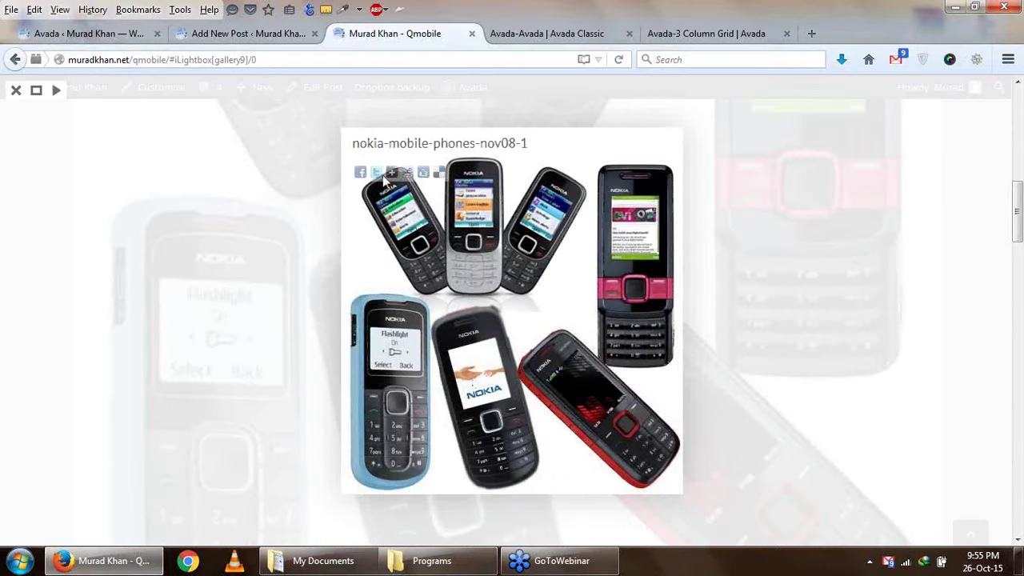
{"action": "left_click", "coordinate": [19, 93]}
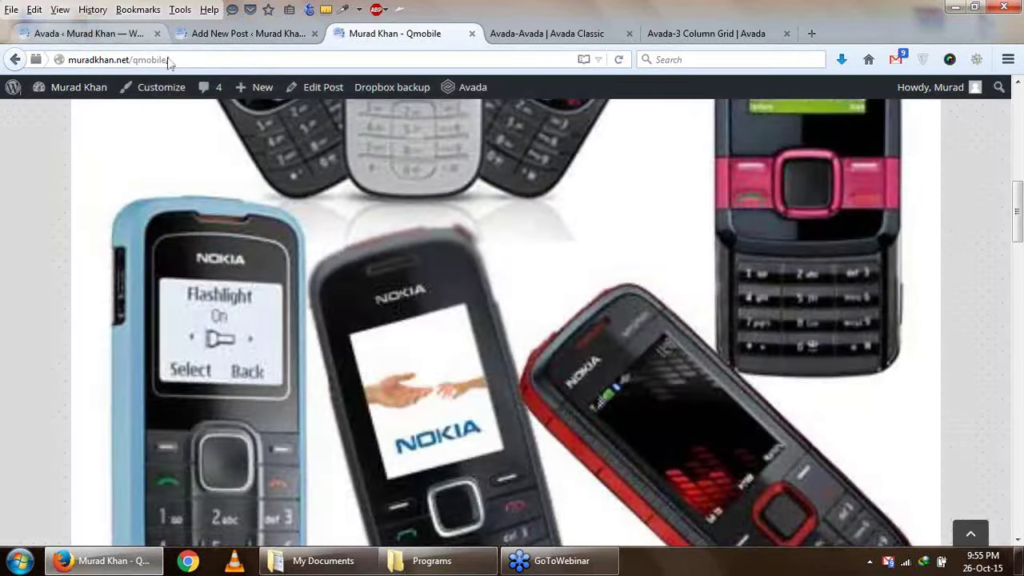
Disable the Lightbox in the Avada theme options and save all changes
{"action": "left_click", "coordinate": [88, 33]}
{"action": "left_click", "coordinate": [283, 300]}
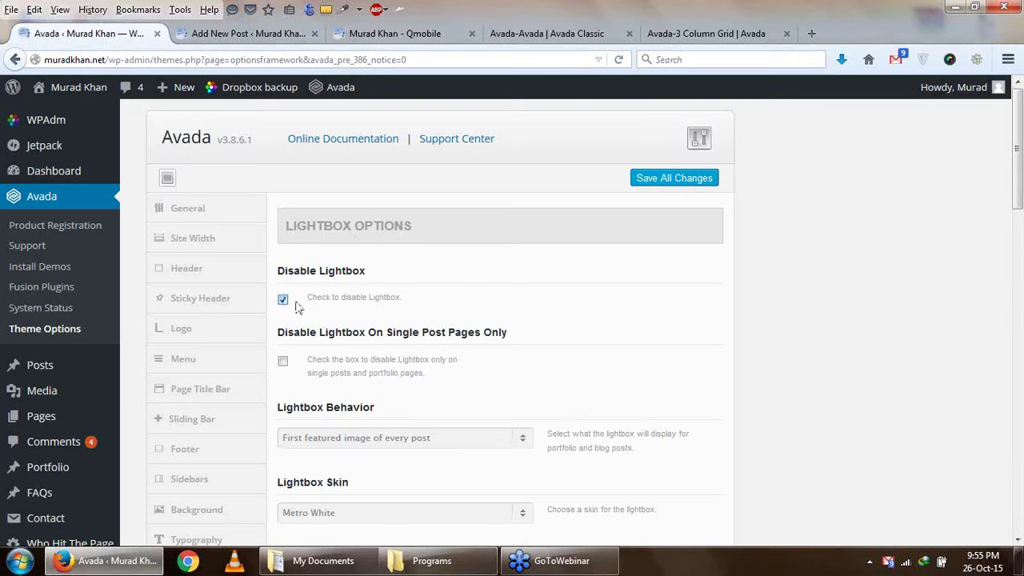
{"action": "left_click", "coordinate": [693, 183]}
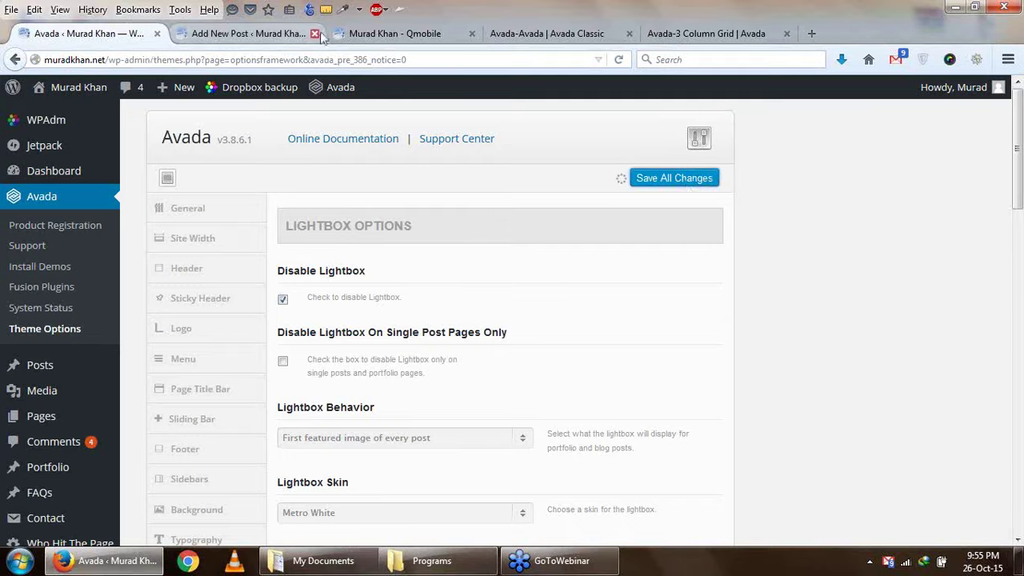
Reload the Qmobile post, then open the rendering progress image in its gallery enlarged and close it
{"action": "left_click", "coordinate": [375, 33]}
{"action": "left_click", "coordinate": [618, 62]}
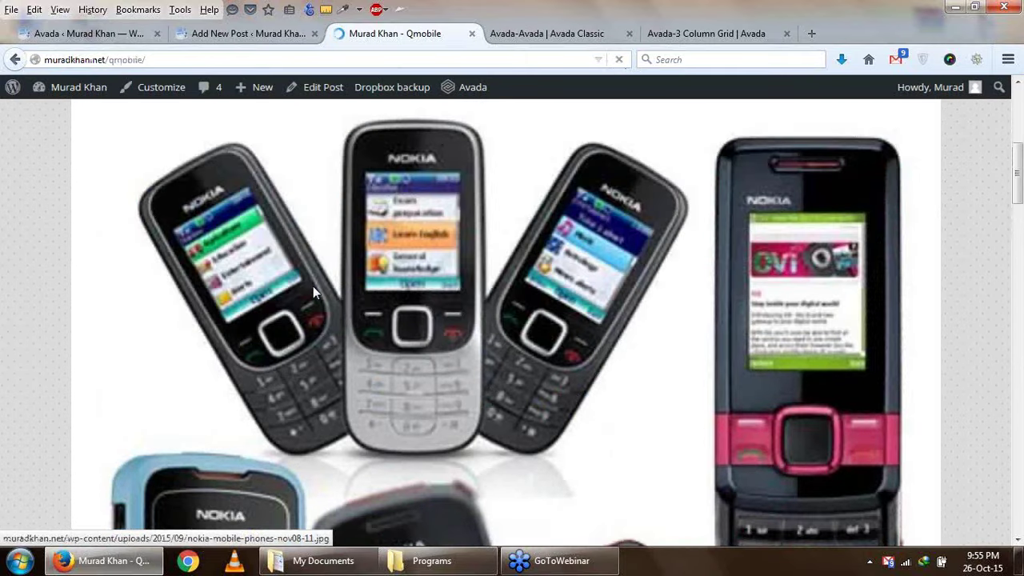
{"action": "scroll", "coordinate": [313, 288], "scroll_direction": "down", "scroll_amount": 4}
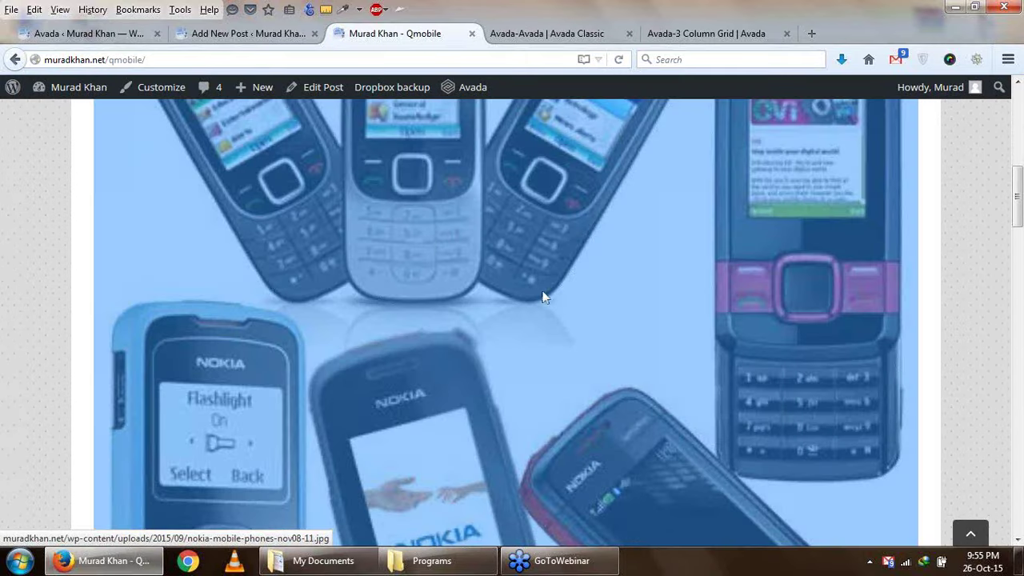
{"action": "scroll", "coordinate": [544, 297], "scroll_direction": "down", "scroll_amount": 3}
{"action": "scroll", "coordinate": [495, 307], "scroll_direction": "down", "scroll_amount": 4}
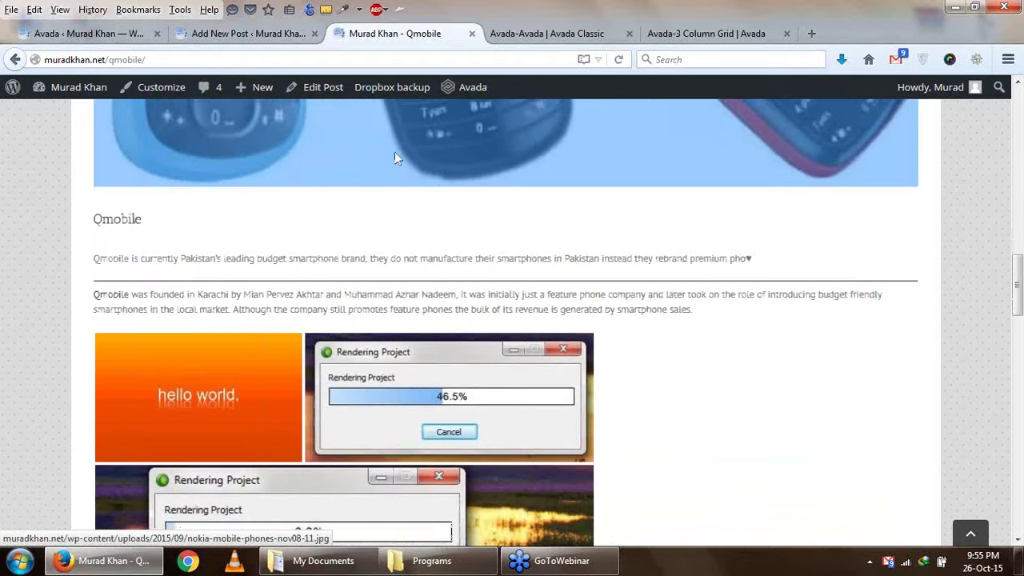
{"action": "left_click", "coordinate": [415, 380]}
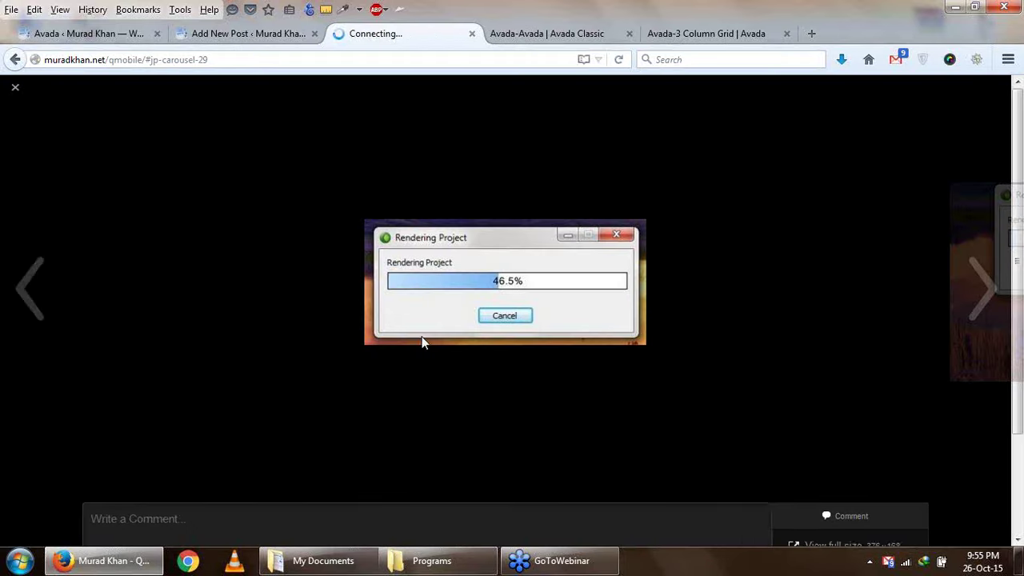
{"action": "left_click", "coordinate": [16, 87]}
Look over the Qmobile post's featured image and its gallery images to check whether they can be opened
{"action": "scroll", "coordinate": [415, 158], "scroll_direction": "up", "scroll_amount": 5}
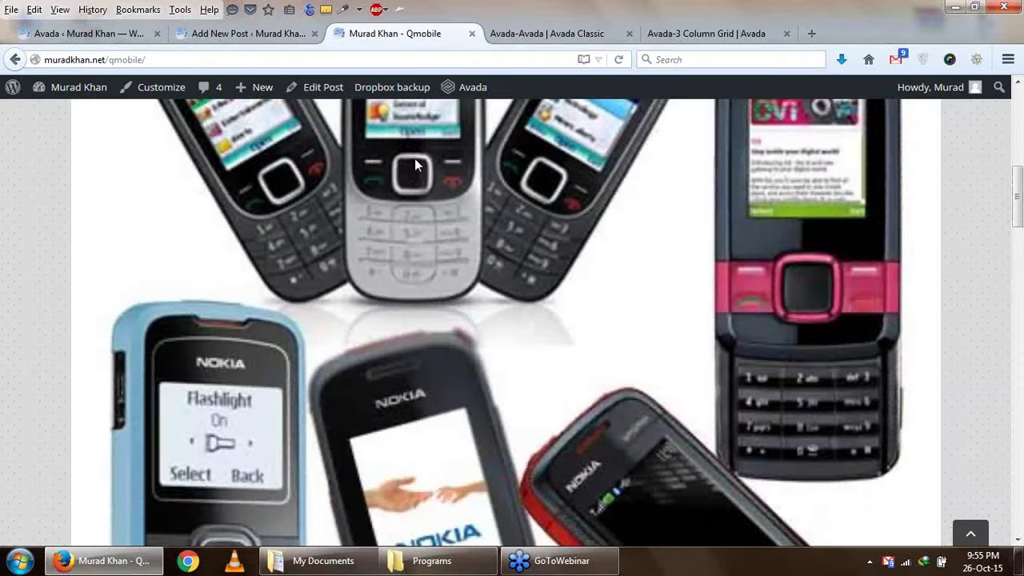
{"action": "scroll", "coordinate": [431, 211], "scroll_direction": "up", "scroll_amount": 2}
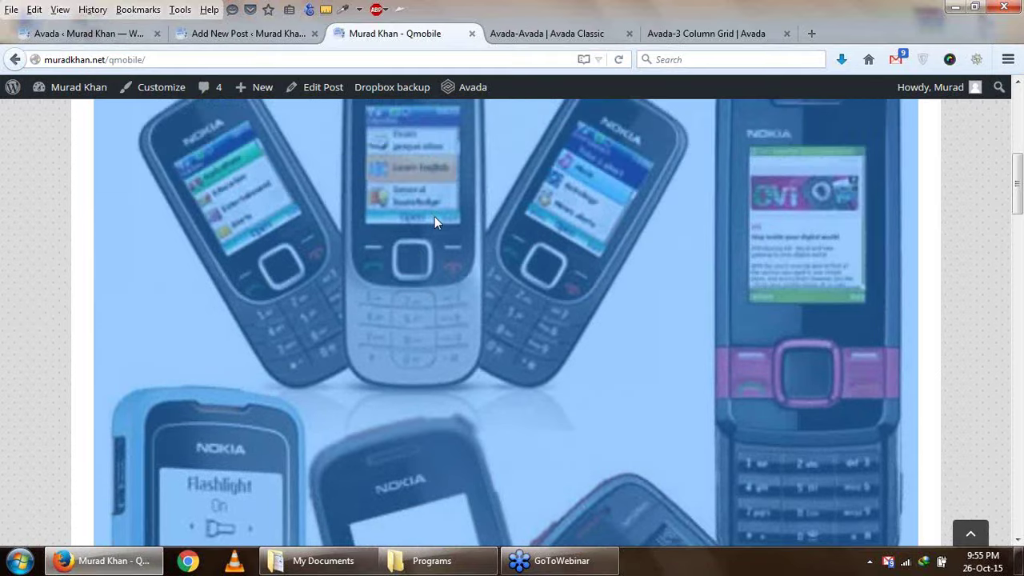
{"action": "scroll", "coordinate": [437, 224], "scroll_direction": "up", "scroll_amount": 5}
{"action": "scroll", "coordinate": [439, 240], "scroll_direction": "down", "scroll_amount": 8}
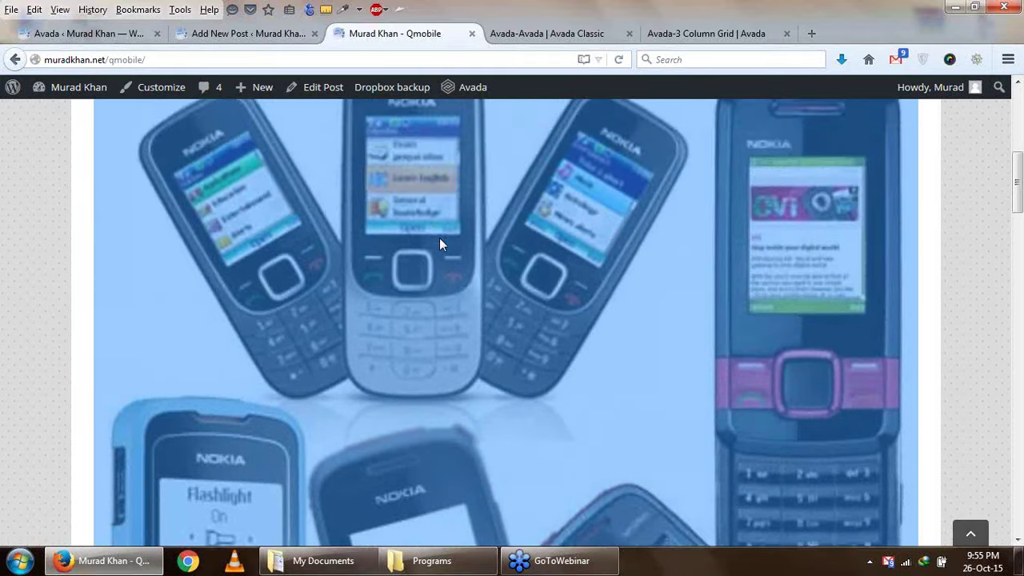
{"action": "scroll", "coordinate": [441, 248], "scroll_direction": "down", "scroll_amount": 5}
{"action": "scroll", "coordinate": [400, 403], "scroll_direction": "down", "scroll_amount": 4}
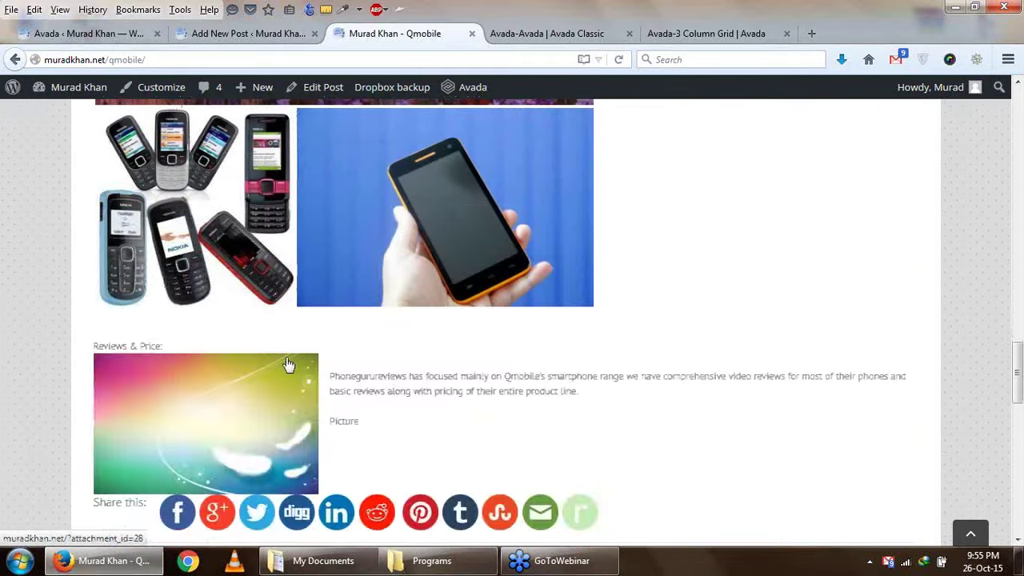
{"action": "scroll", "coordinate": [536, 275], "scroll_direction": "up", "scroll_amount": 12}
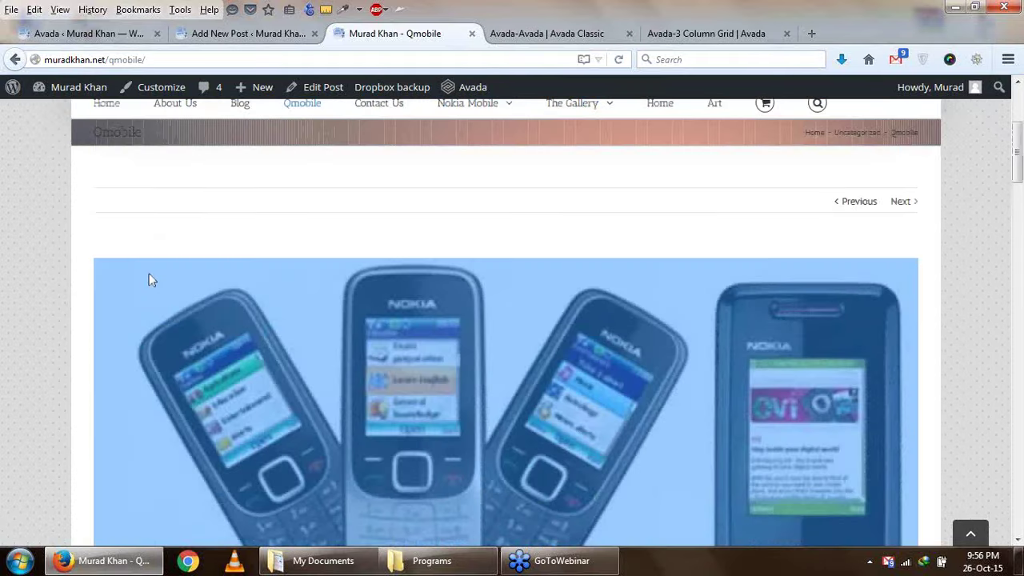
{"action": "scroll", "coordinate": [148, 280], "scroll_direction": "up", "scroll_amount": 3}
Open the site's Home page, follow the red house image to its file home1.png, and go back to the page
{"action": "left_click", "coordinate": [105, 327]}
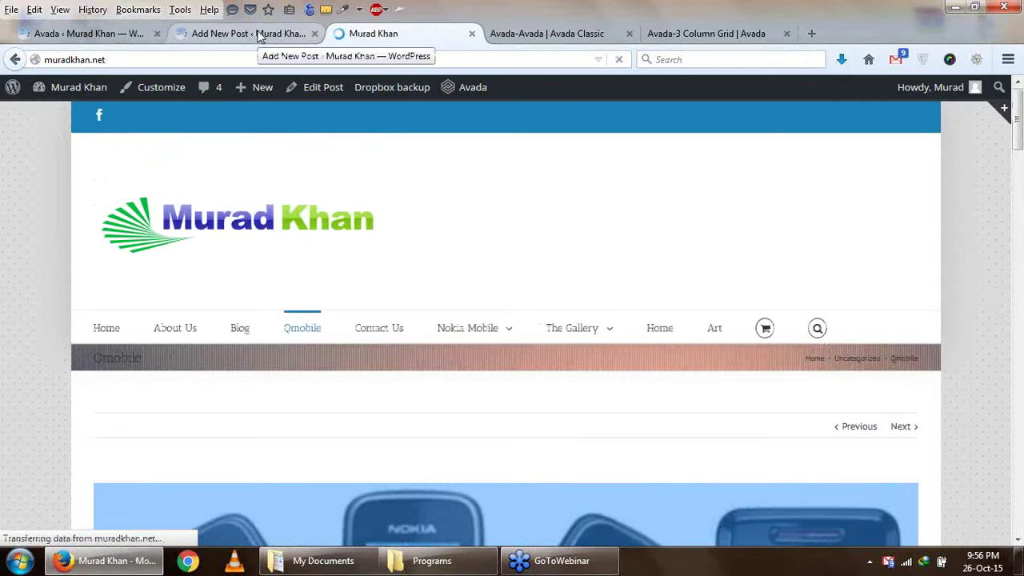
{"action": "scroll", "coordinate": [462, 371], "scroll_direction": "down", "scroll_amount": 1}
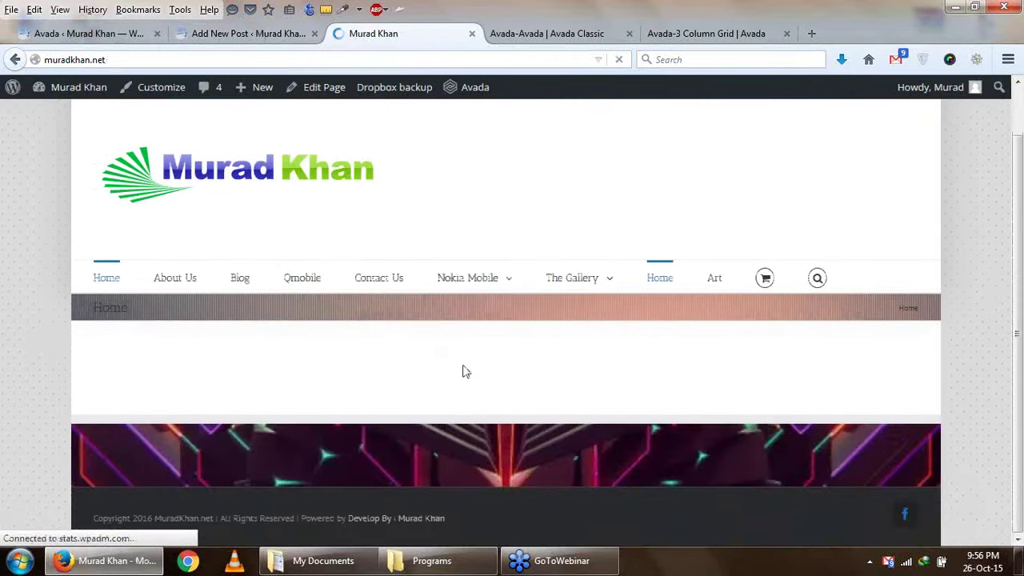
{"action": "scroll", "coordinate": [464, 371], "scroll_direction": "down", "scroll_amount": 5}
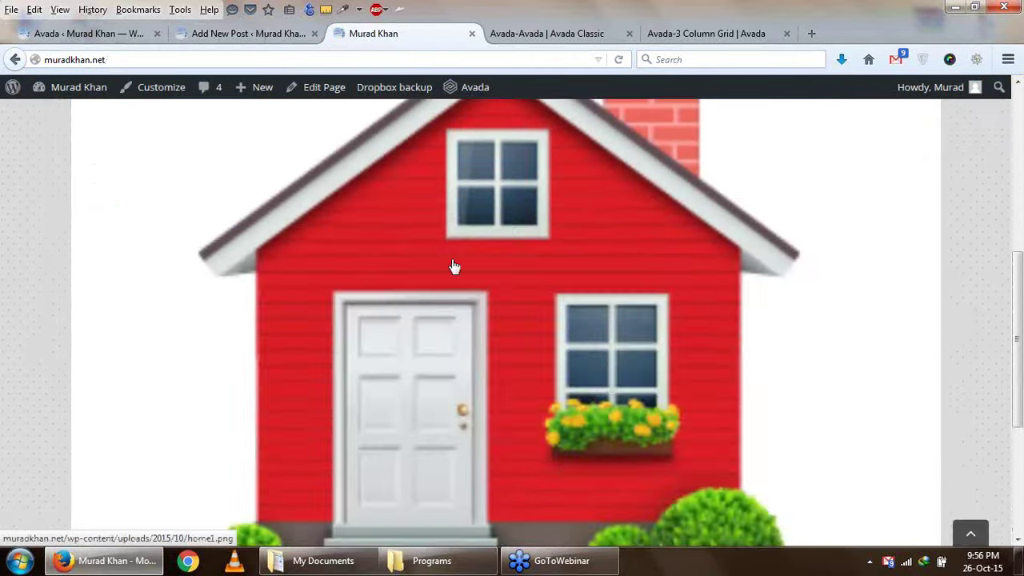
{"action": "left_click", "coordinate": [453, 266]}
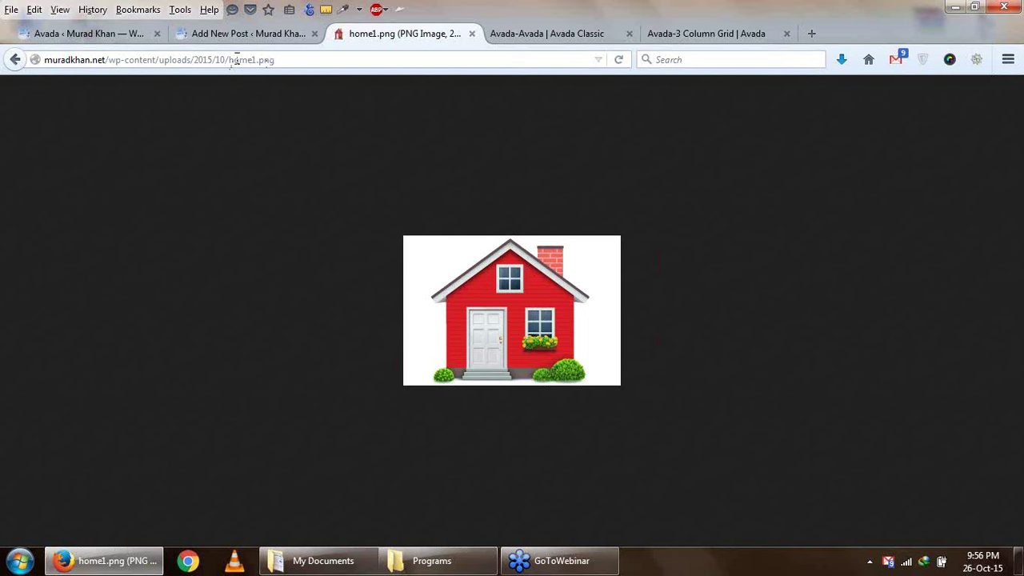
{"action": "left_click_drag", "start_coordinate": [293, 59], "coordinate": [224, 52]}
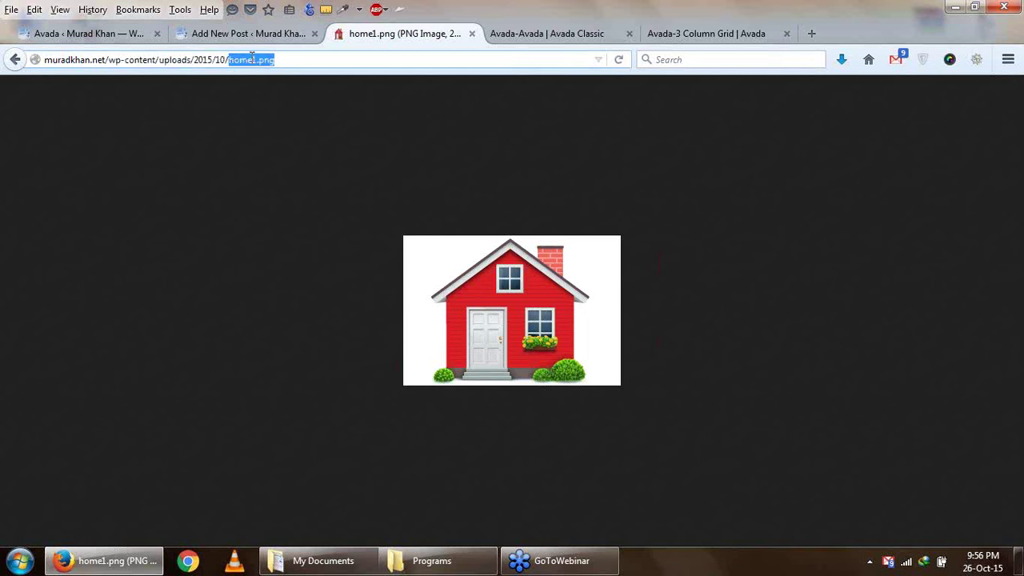
{"action": "left_click", "coordinate": [505, 317]}
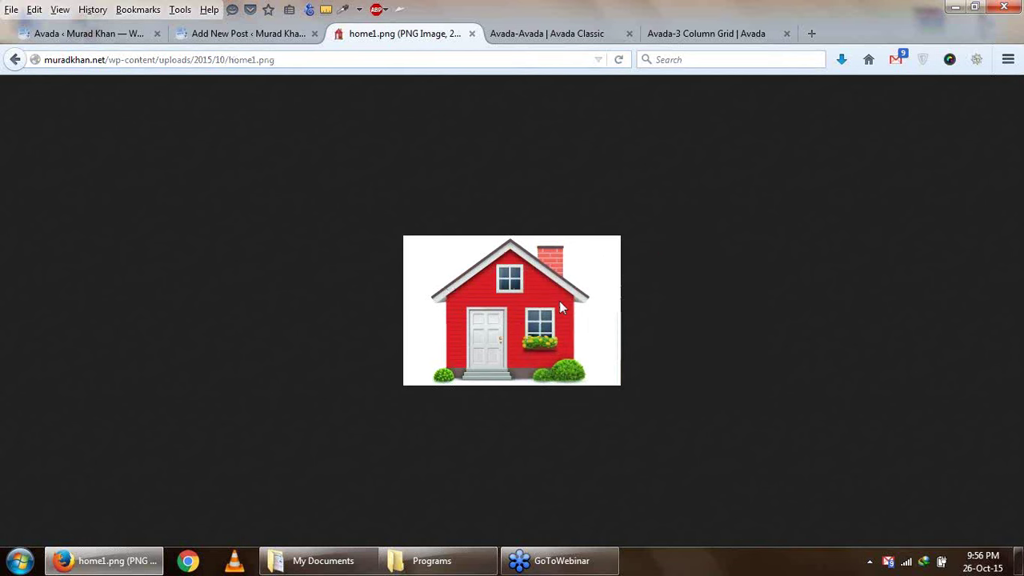
{"action": "left_click", "coordinate": [15, 60]}
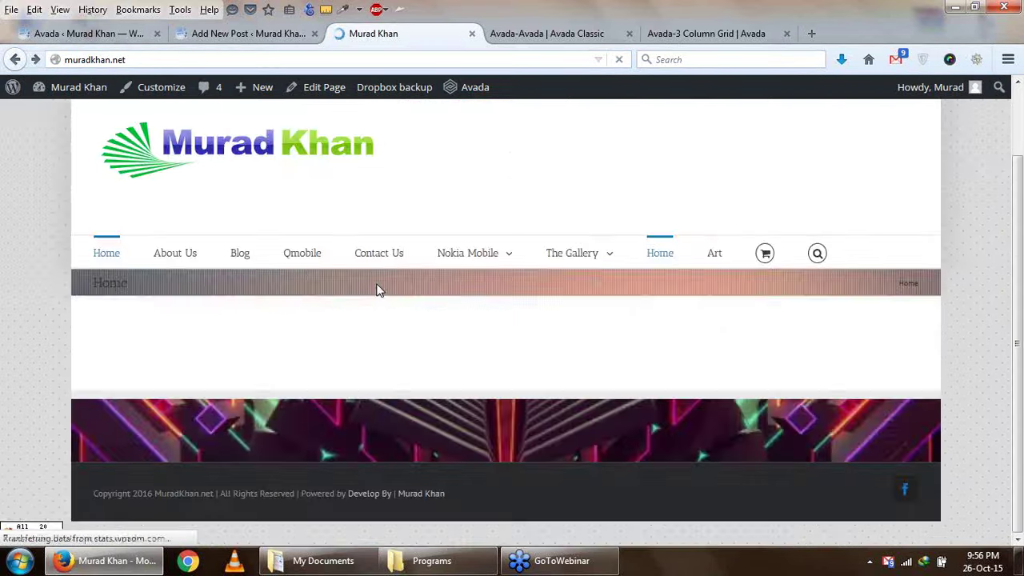
Turn off the Disable Lightbox option in the Avada theme options and save all changes
{"action": "left_click", "coordinate": [244, 34]}
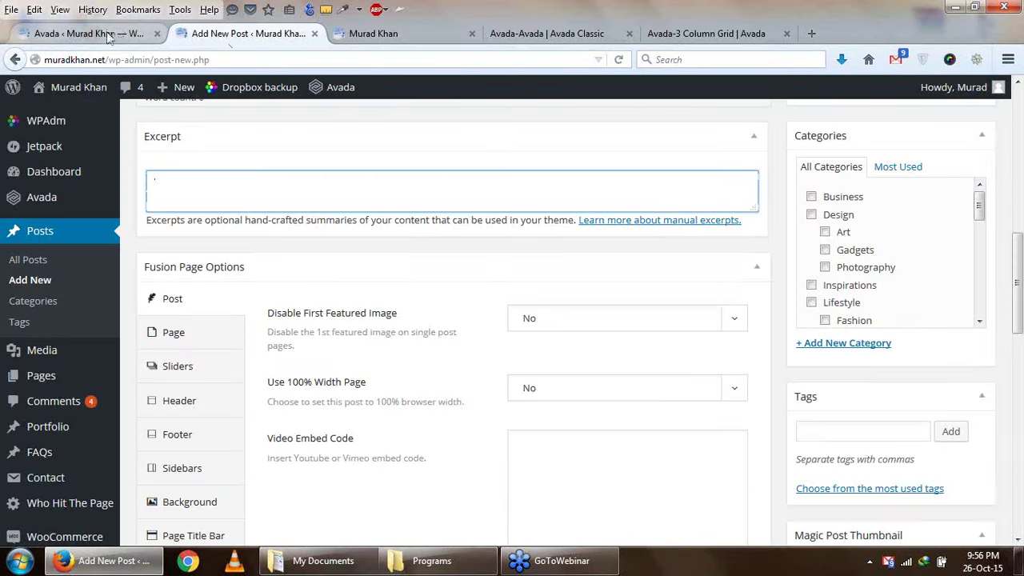
{"action": "left_click", "coordinate": [109, 39]}
{"action": "left_click", "coordinate": [315, 297]}
{"action": "left_click", "coordinate": [315, 297]}
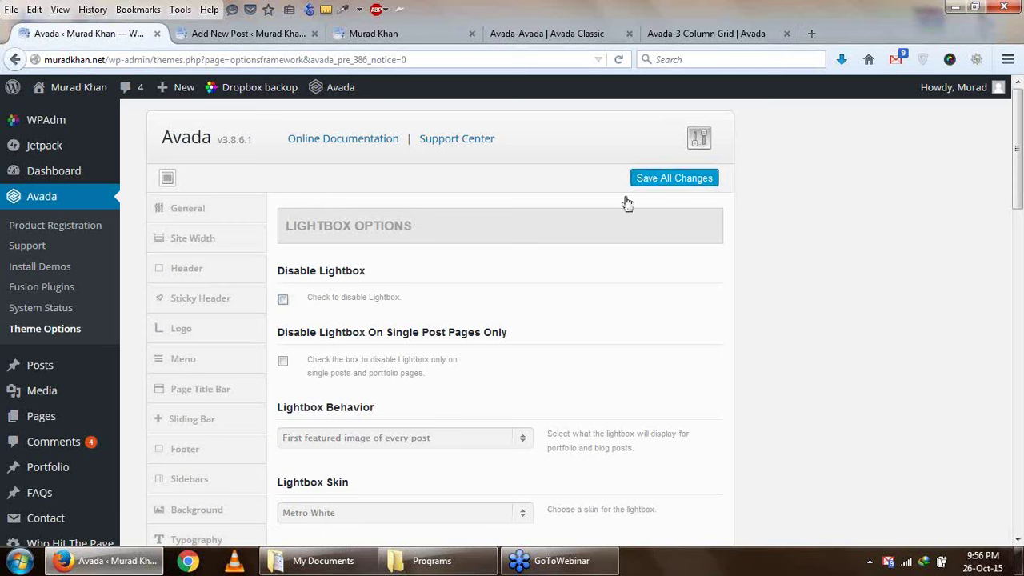
{"action": "left_click", "coordinate": [654, 181]}
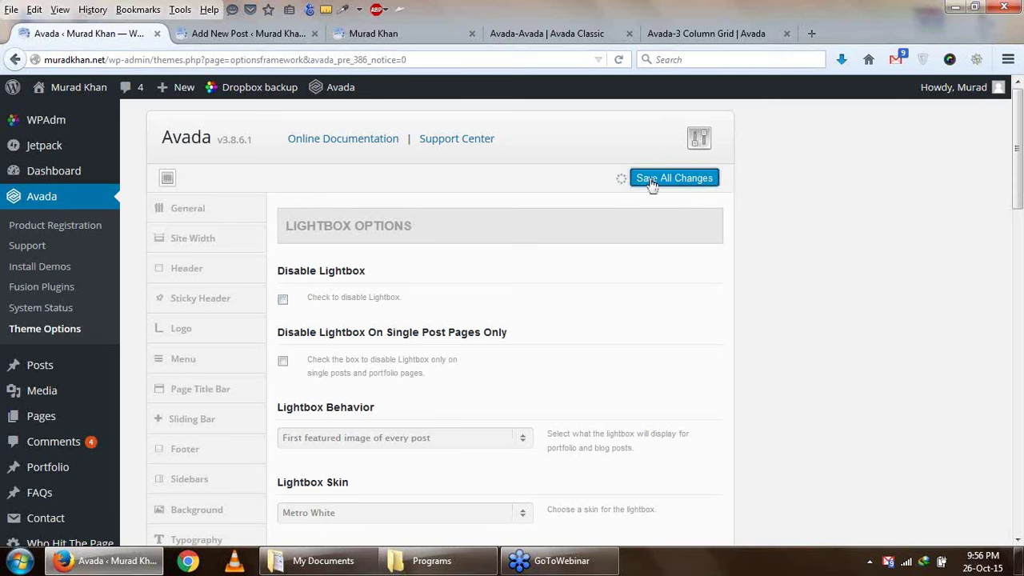
Reload the site's Home page and close the Avada Classic and 3 Column Grid demo pages
{"action": "left_click", "coordinate": [255, 36]}
{"action": "left_click", "coordinate": [104, 34]}
{"action": "left_click", "coordinate": [542, 37]}
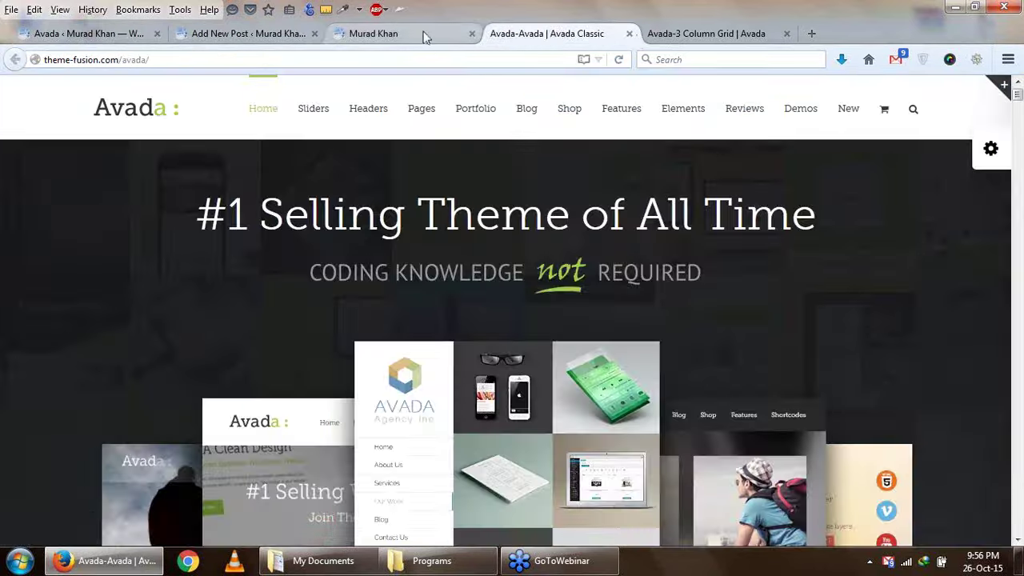
{"action": "left_click", "coordinate": [384, 34]}
{"action": "left_click", "coordinate": [618, 59]}
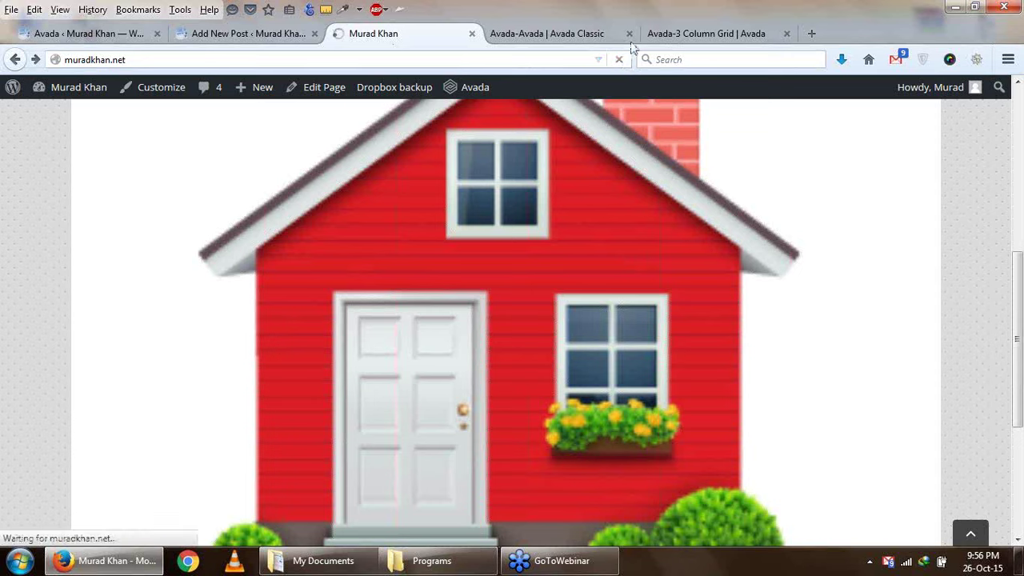
{"action": "left_click", "coordinate": [629, 33]}
{"action": "left_click", "coordinate": [629, 34]}
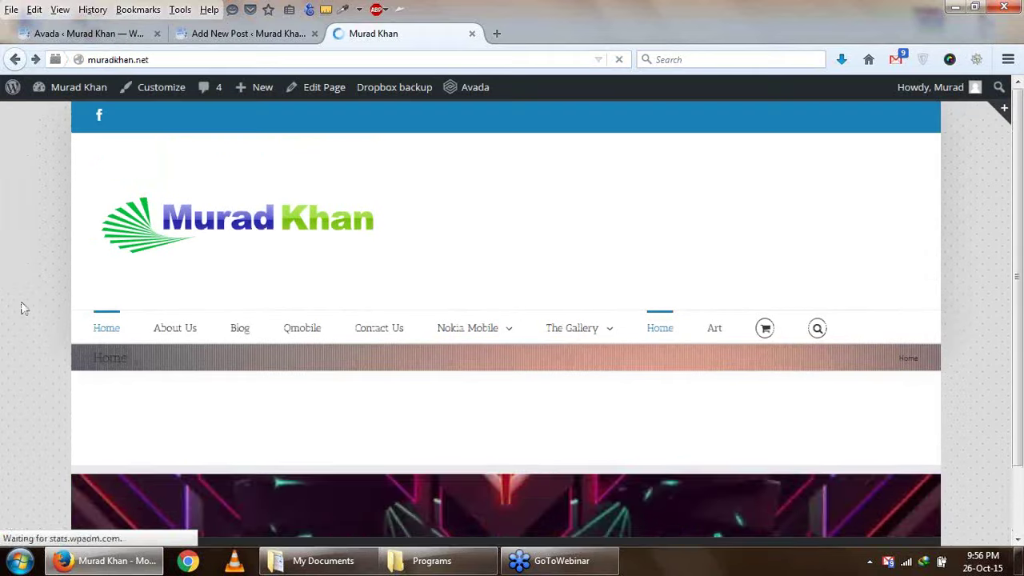
Open the Home page's red house image in the lightbox and start its slideshow
{"action": "scroll", "coordinate": [33, 320], "scroll_direction": "down", "scroll_amount": 2}
{"action": "scroll", "coordinate": [34, 320], "scroll_direction": "down", "scroll_amount": 1}
{"action": "left_click", "coordinate": [480, 325]}
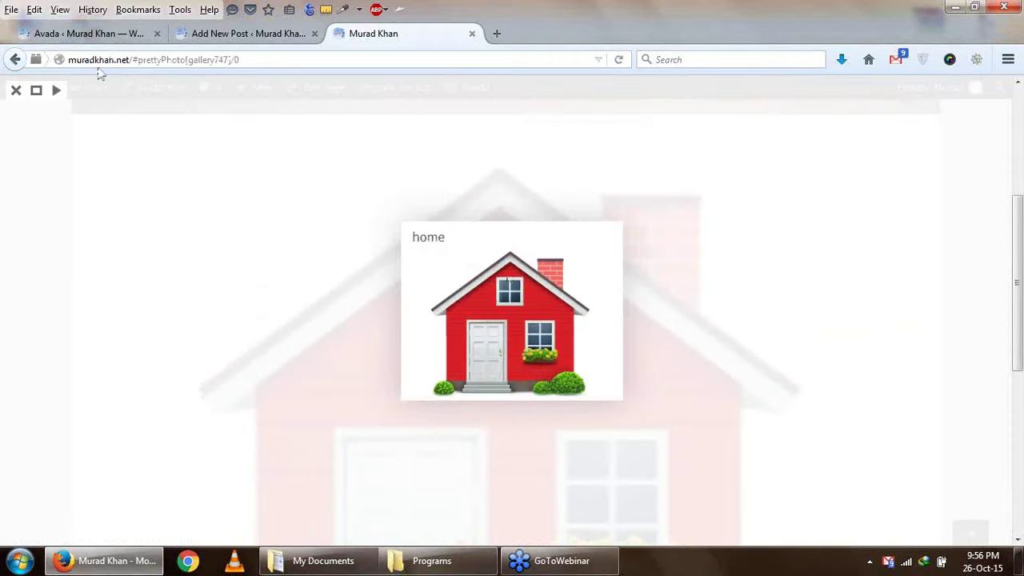
{"action": "left_click", "coordinate": [56, 92]}
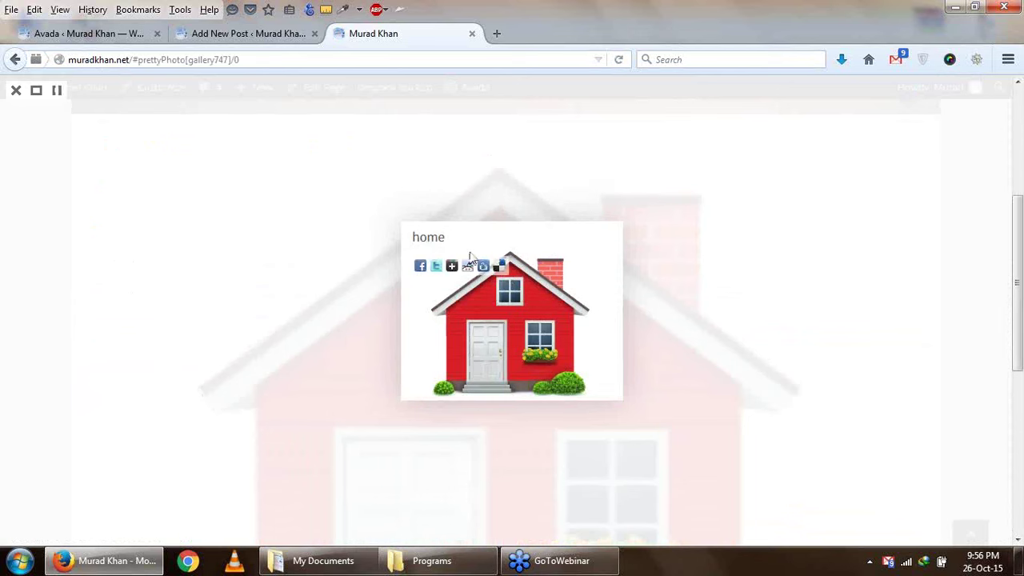
Show the house image's lightbox in fullscreen, allowing the site's fullscreen request, and close the lightbox
{"action": "left_click", "coordinate": [36, 93]}
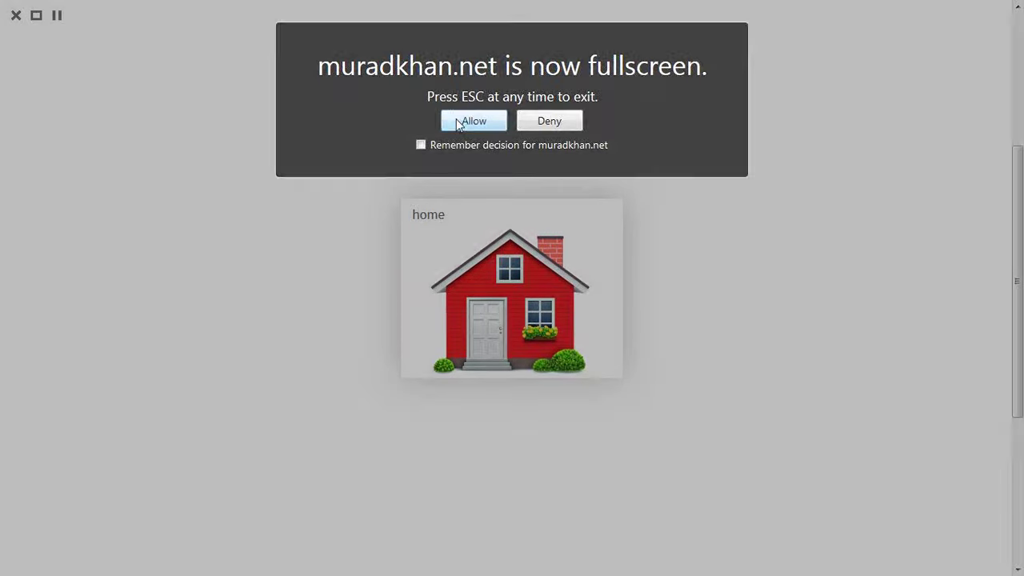
{"action": "left_click", "coordinate": [472, 120]}
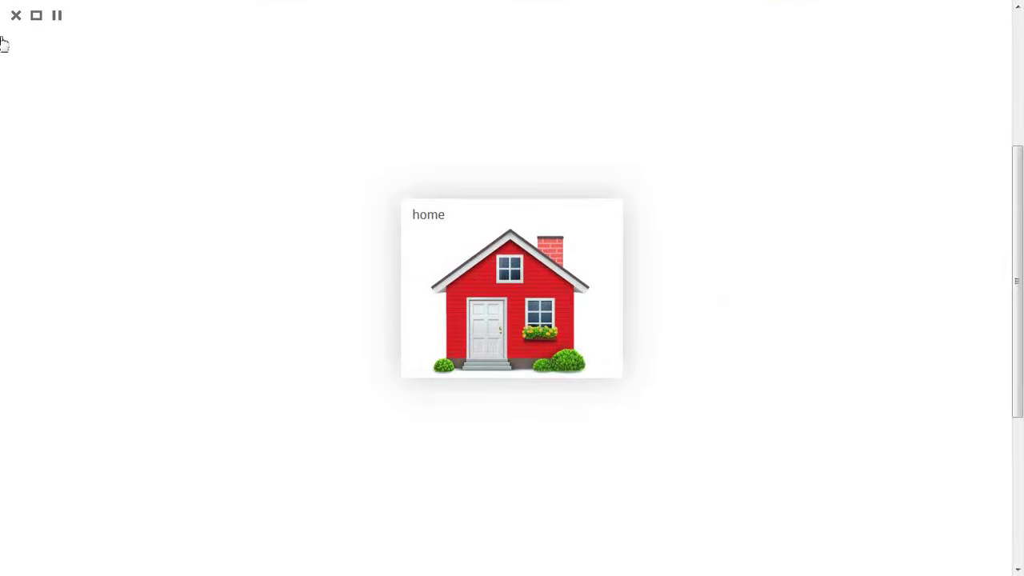
{"action": "left_click", "coordinate": [16, 15]}
Return to the Avada theme options, select First featured image of every post as Lightbox Behavior, and set Lightbox Skin to Metro Black
{"action": "left_click", "coordinate": [88, 33]}
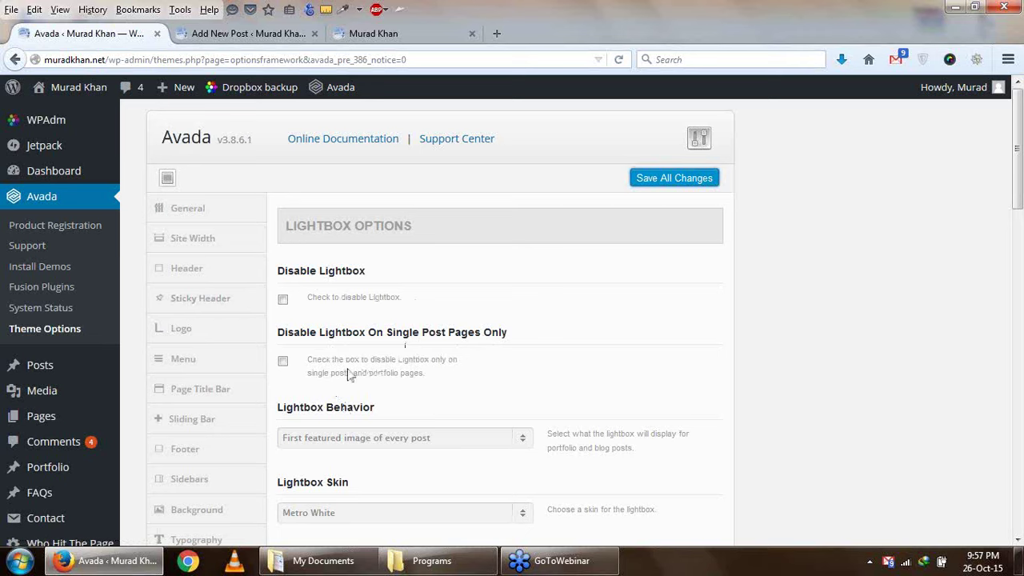
{"action": "scroll", "coordinate": [374, 413], "scroll_direction": "down", "scroll_amount": 3}
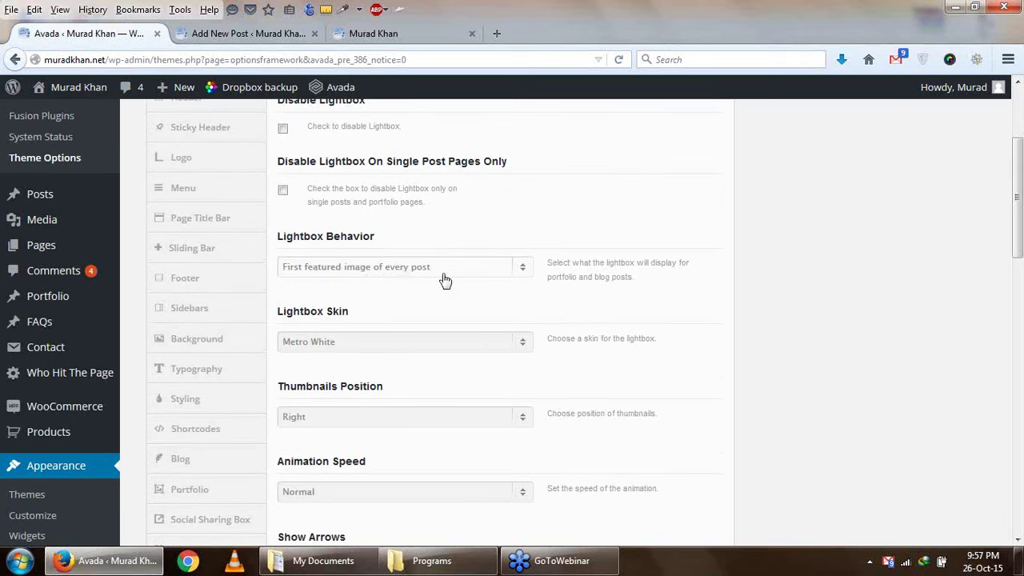
{"action": "left_click", "coordinate": [404, 272]}
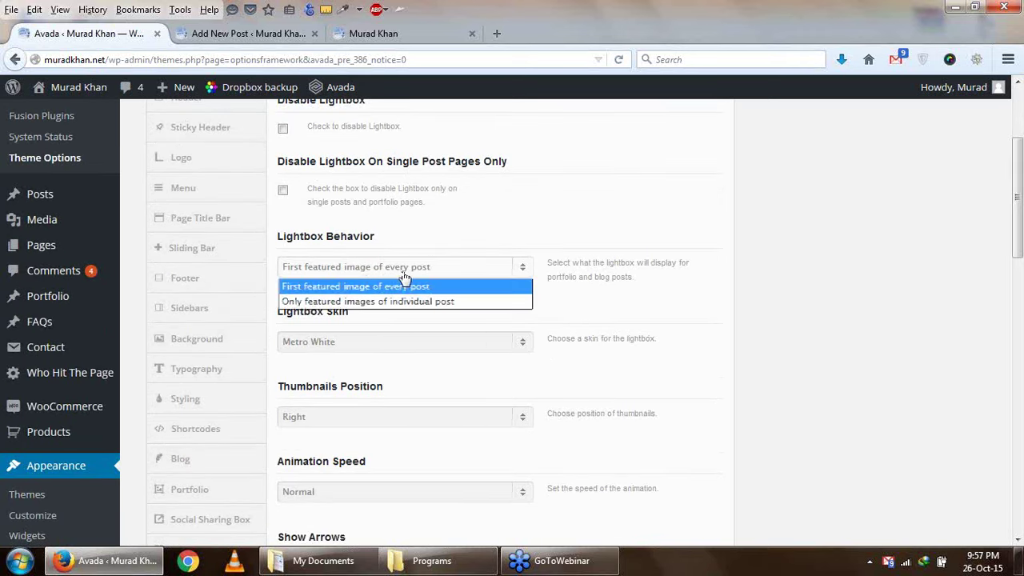
{"action": "left_click", "coordinate": [479, 288]}
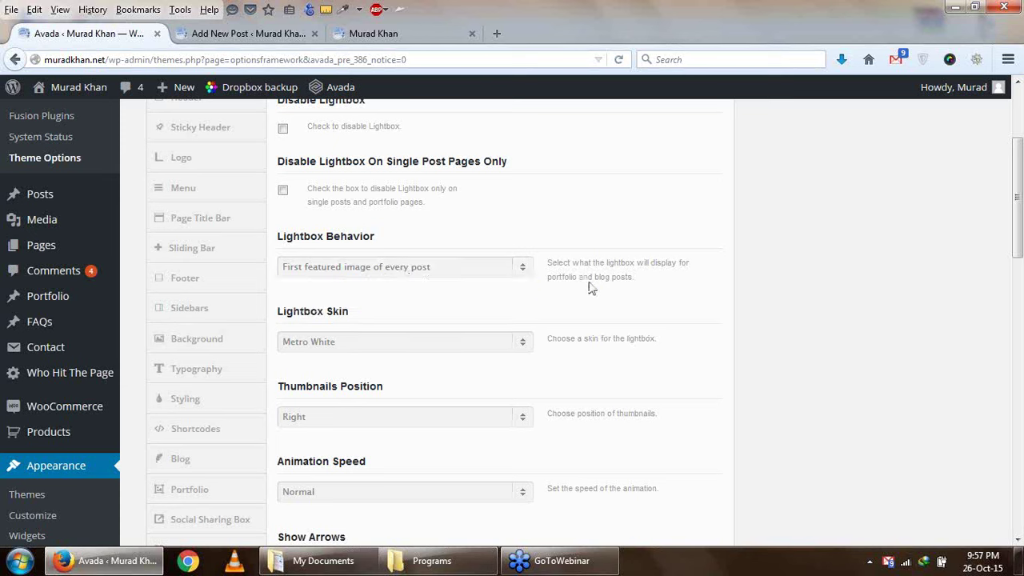
{"action": "left_click", "coordinate": [499, 343]}
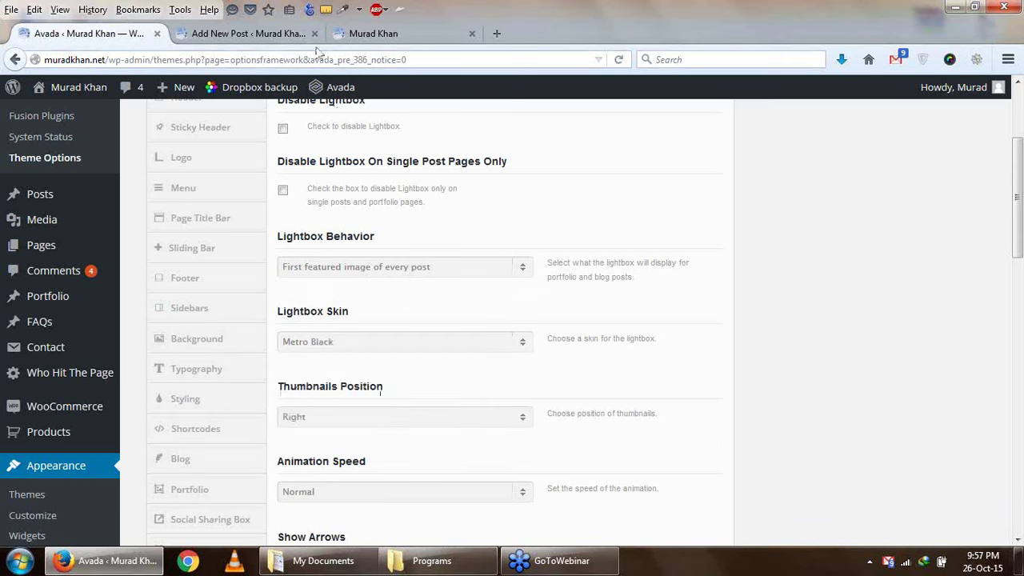
Check the Thumbnails Position and Animation Speed choices in the Lightbox options
{"action": "scroll", "coordinate": [406, 406], "scroll_direction": "down", "scroll_amount": 2}
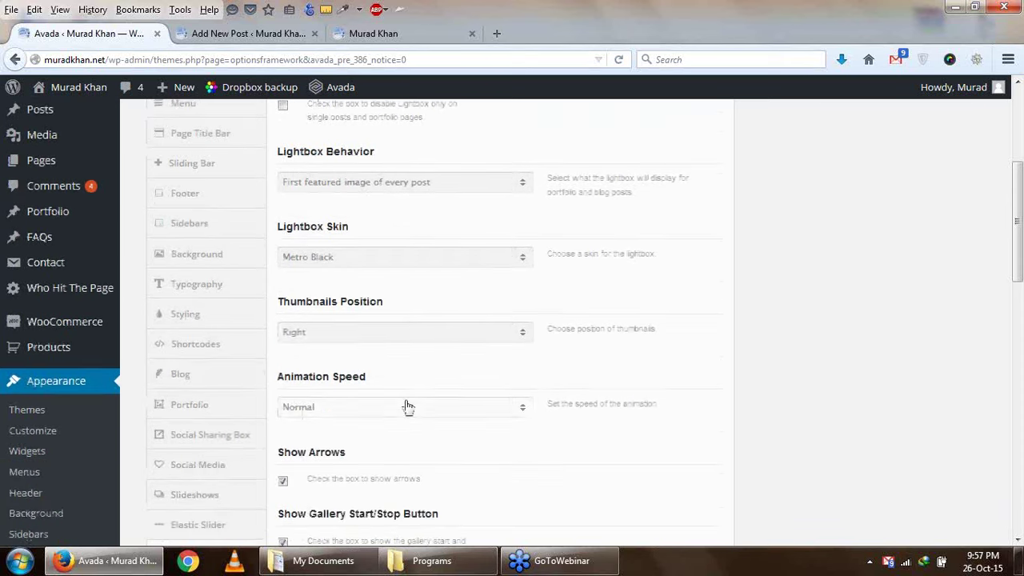
{"action": "left_click", "coordinate": [382, 336]}
{"action": "left_click", "coordinate": [380, 337]}
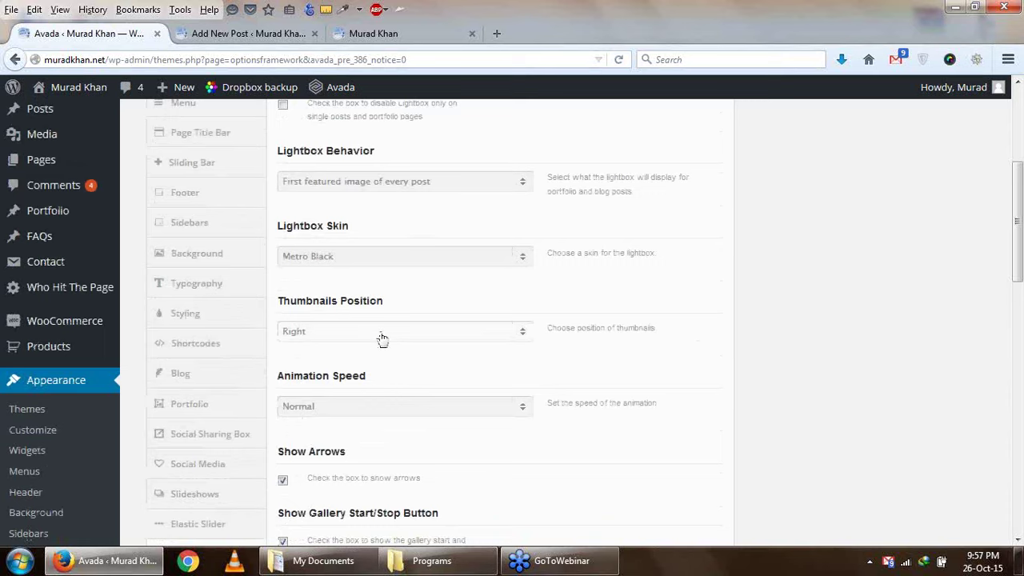
{"action": "scroll", "coordinate": [648, 439], "scroll_direction": "down", "scroll_amount": 2}
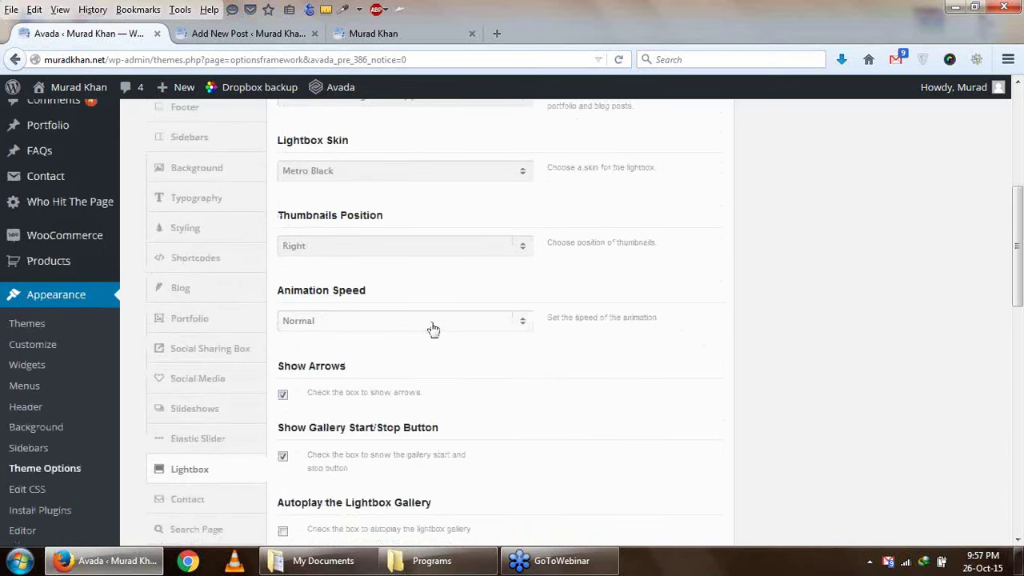
{"action": "left_click", "coordinate": [433, 329]}
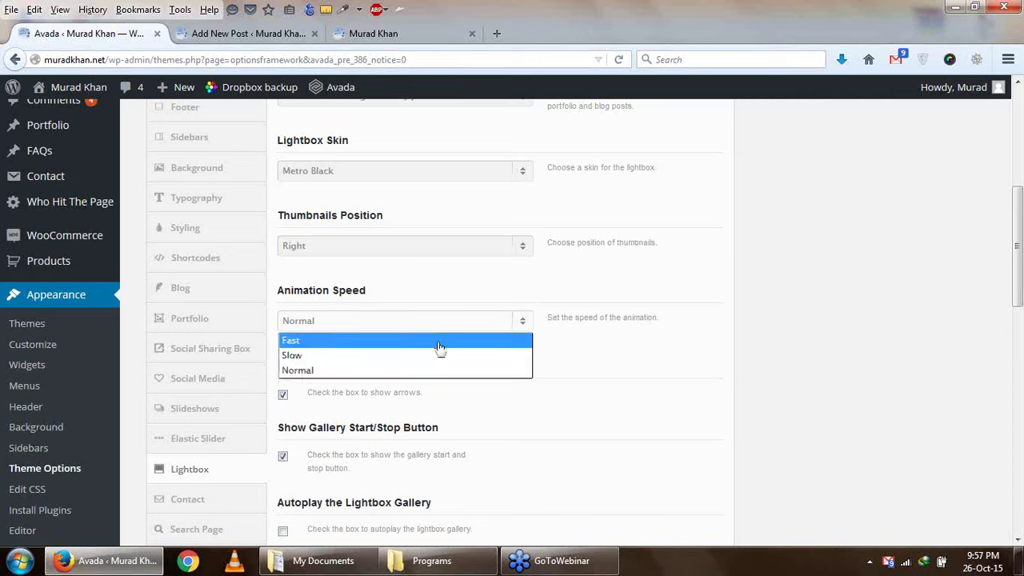
{"action": "left_click", "coordinate": [646, 341]}
Review the gallery start/stop, slideshow speed and Background Opacity settings, glancing at the site's Home page for comparison
{"action": "scroll", "coordinate": [649, 354], "scroll_direction": "down", "scroll_amount": 4}
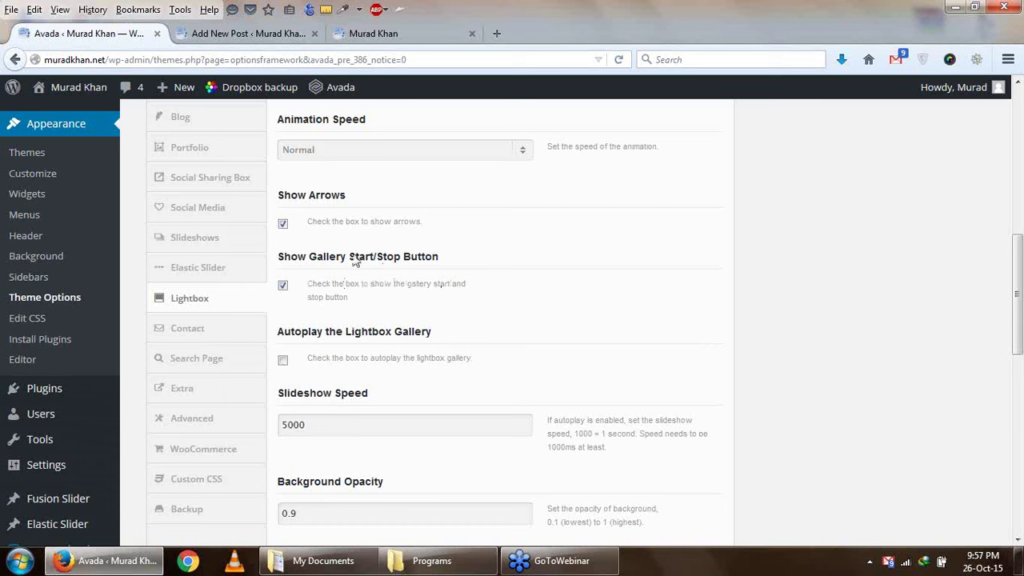
{"action": "left_click_drag", "start_coordinate": [355, 258], "coordinate": [396, 259]}
{"action": "scroll", "coordinate": [382, 356], "scroll_direction": "down", "scroll_amount": 3}
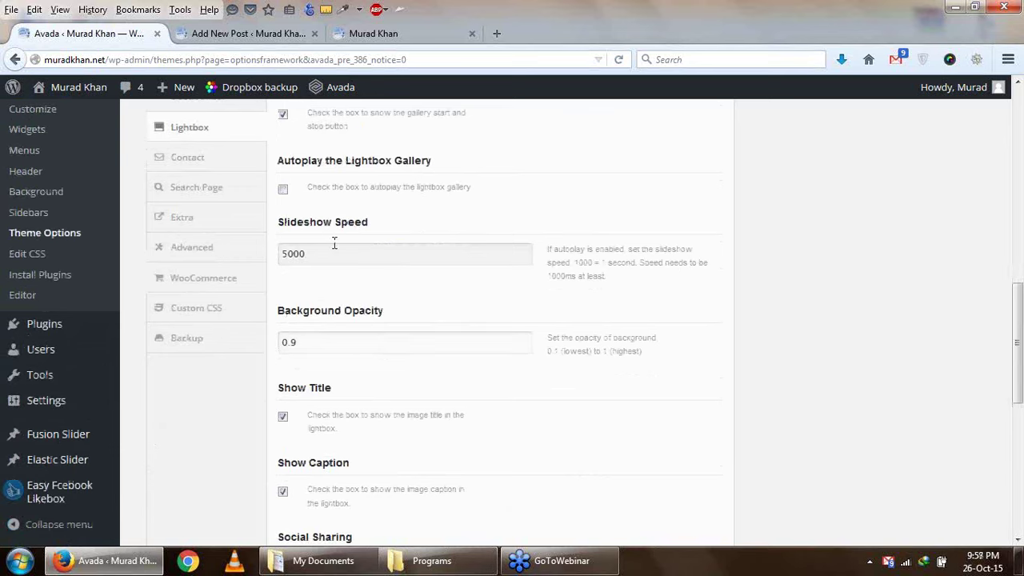
{"action": "left_click", "coordinate": [374, 348]}
{"action": "scroll", "coordinate": [374, 348], "scroll_direction": "down", "scroll_amount": 2}
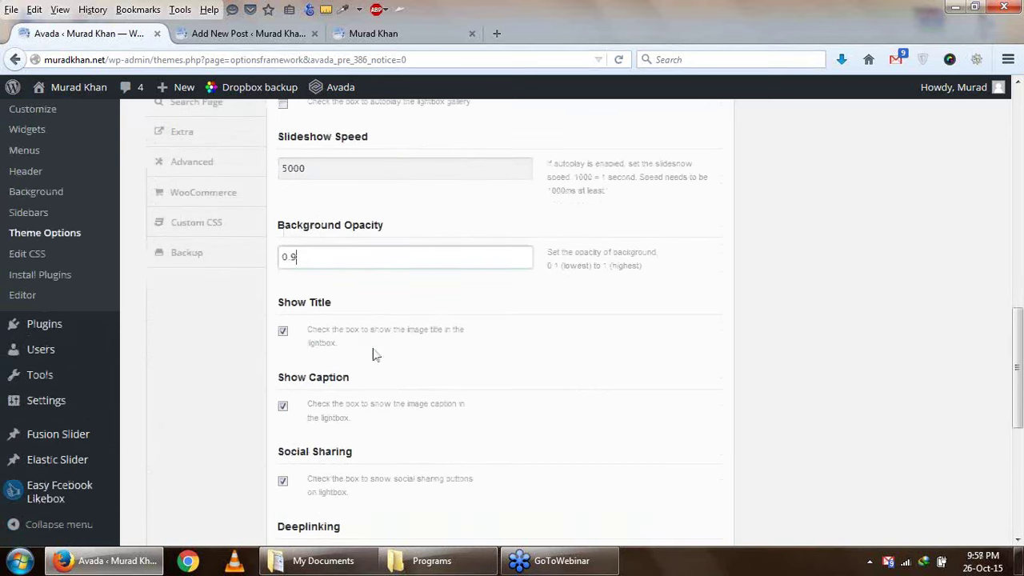
{"action": "left_click_drag", "start_coordinate": [337, 256], "coordinate": [285, 253]}
{"action": "left_click", "coordinate": [364, 37]}
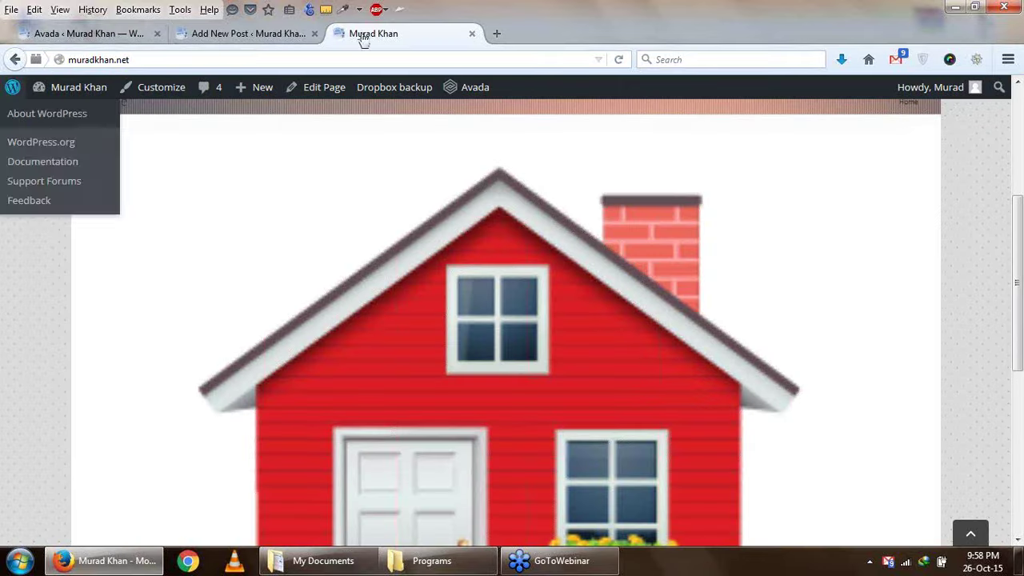
{"action": "left_click", "coordinate": [112, 36]}
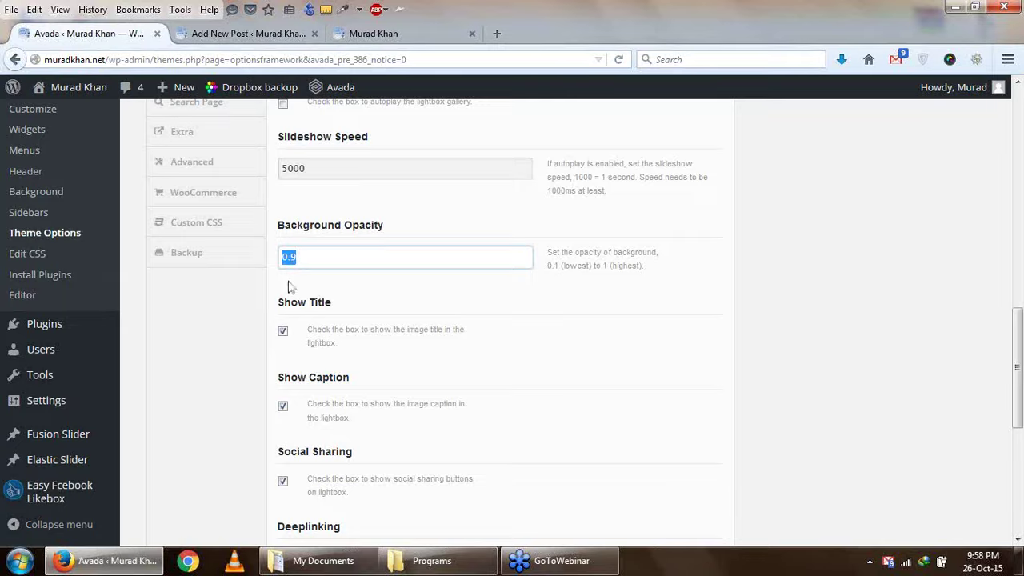
{"action": "left_click", "coordinate": [293, 257]}
{"action": "left_click_drag", "start_coordinate": [297, 256], "coordinate": [292, 256]}
Review the remaining Lightbox options from Show Title through Slideshow Video Height
{"action": "scroll", "coordinate": [299, 290], "scroll_direction": "down", "scroll_amount": 2}
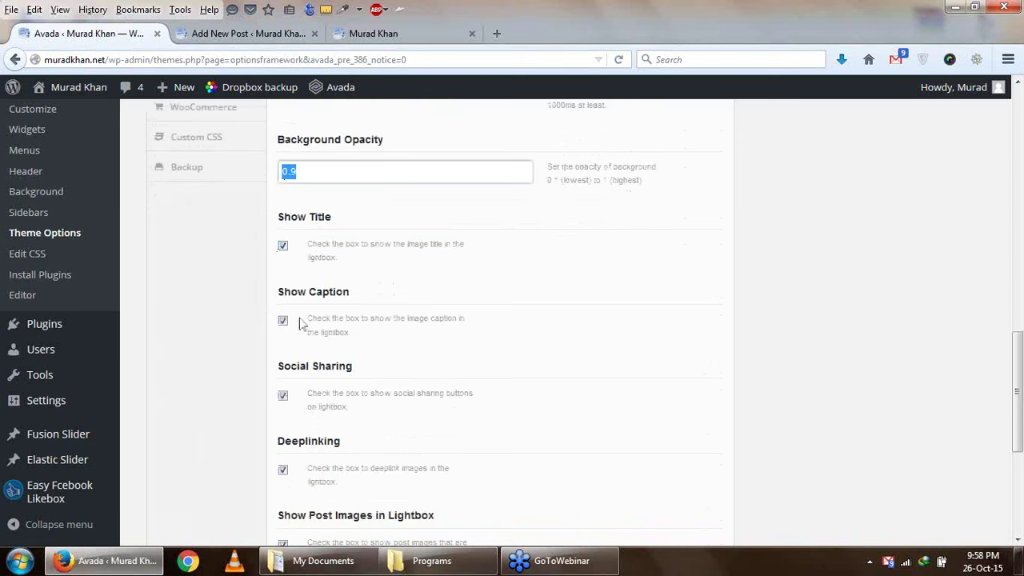
{"action": "scroll", "coordinate": [341, 414], "scroll_direction": "down", "scroll_amount": 2}
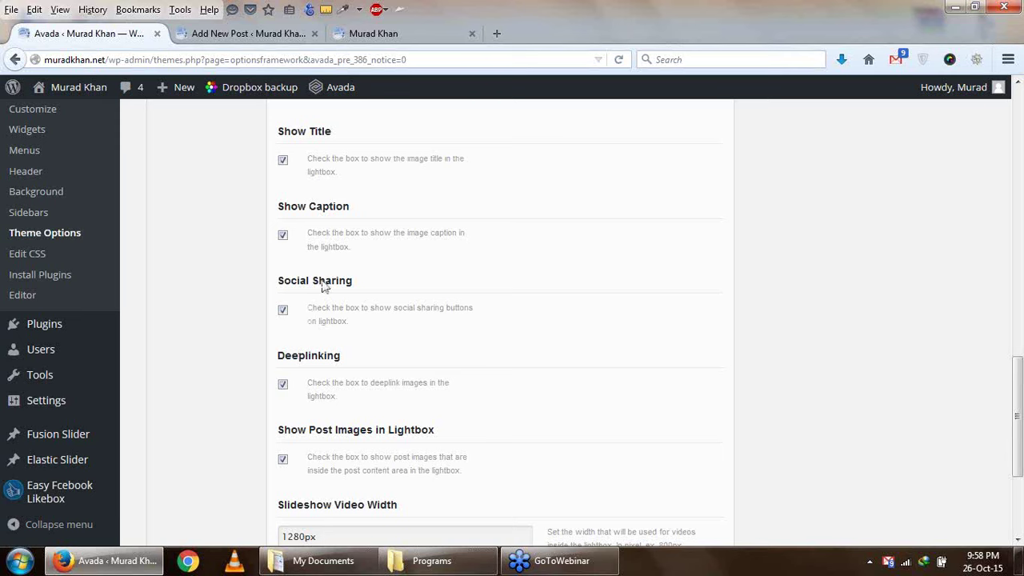
{"action": "scroll", "coordinate": [354, 309], "scroll_direction": "down", "scroll_amount": 4}
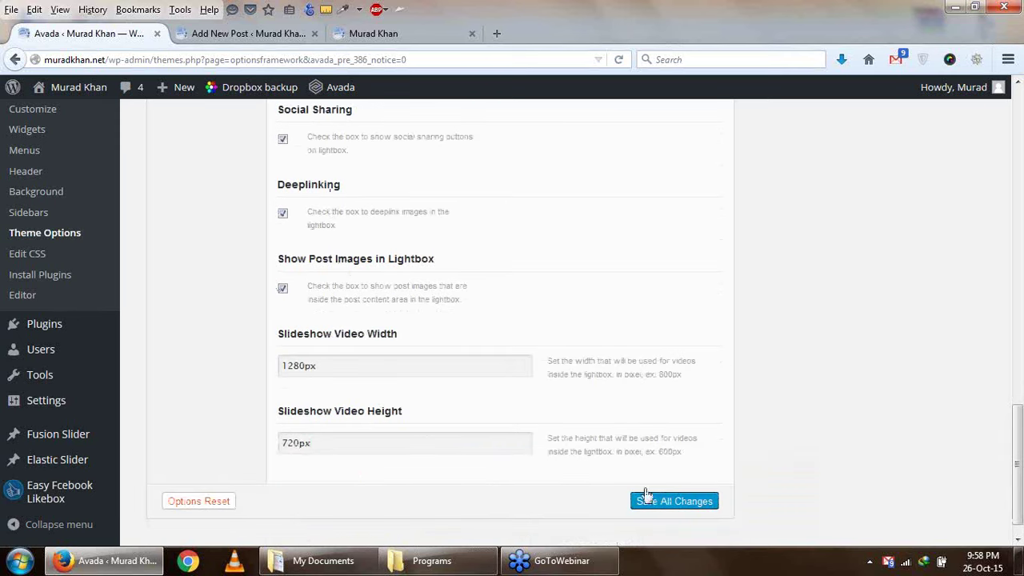
{"action": "scroll", "coordinate": [554, 432], "scroll_direction": "up", "scroll_amount": 3}
{"action": "scroll", "coordinate": [555, 430], "scroll_direction": "up", "scroll_amount": 15}
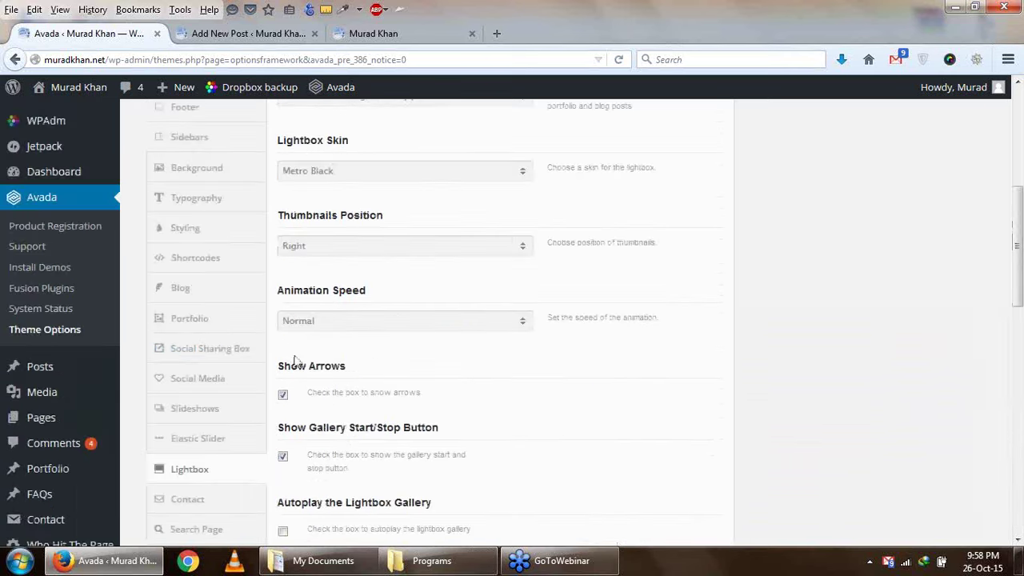
Open the theme's Contact options and place the cursor in the Email Address field
{"action": "scroll", "coordinate": [221, 415], "scroll_direction": "down", "scroll_amount": 2}
{"action": "left_click", "coordinate": [221, 415]}
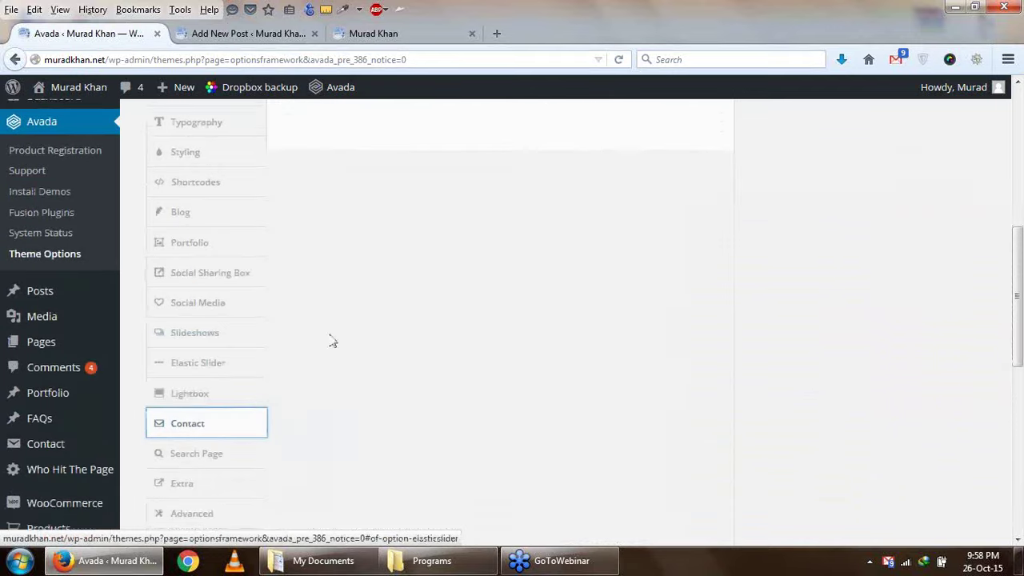
{"action": "scroll", "coordinate": [331, 338], "scroll_direction": "up", "scroll_amount": 12}
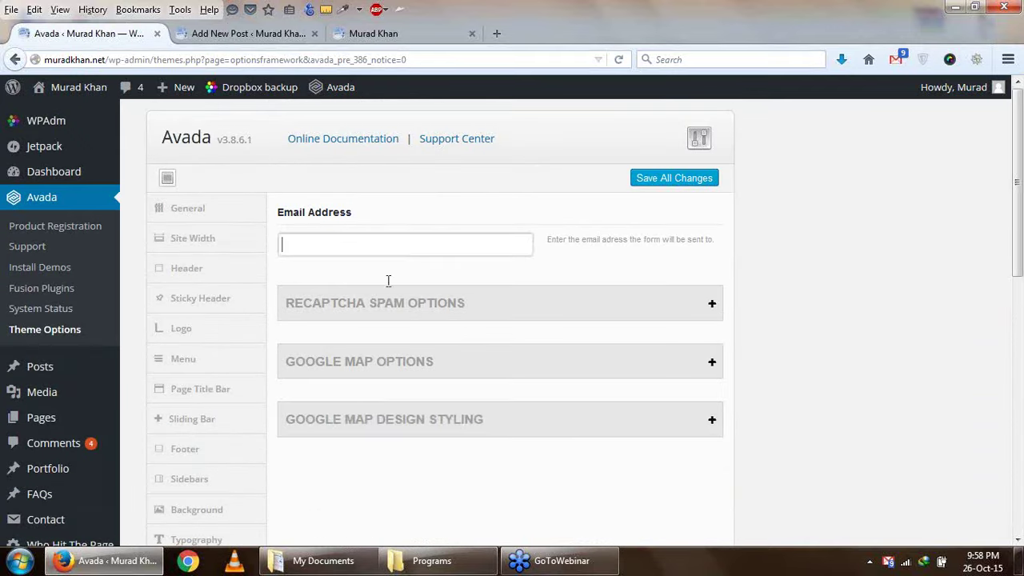
{"action": "left_click", "coordinate": [397, 234]}
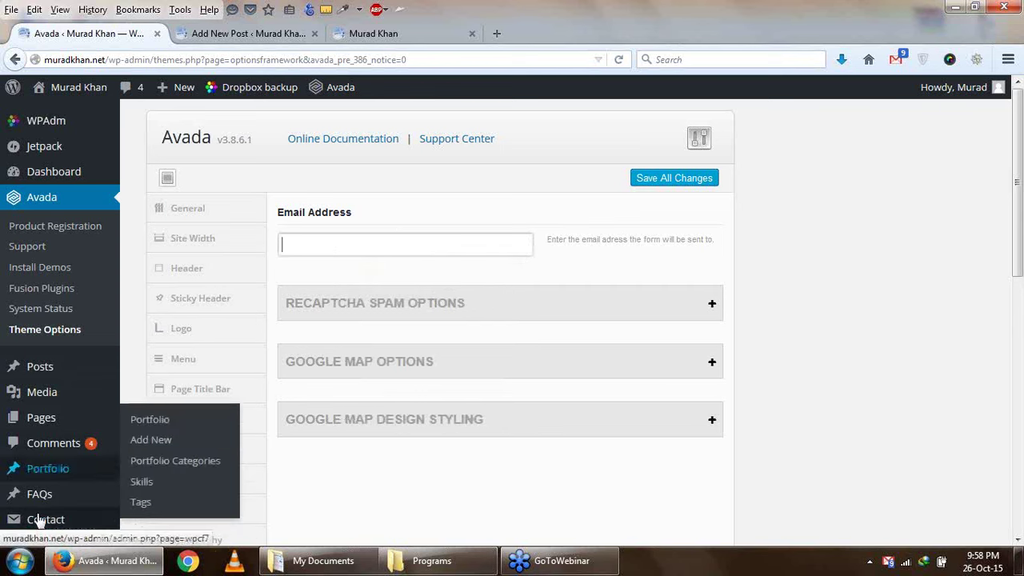
{"action": "mouse_move", "coordinate": [40, 520]}
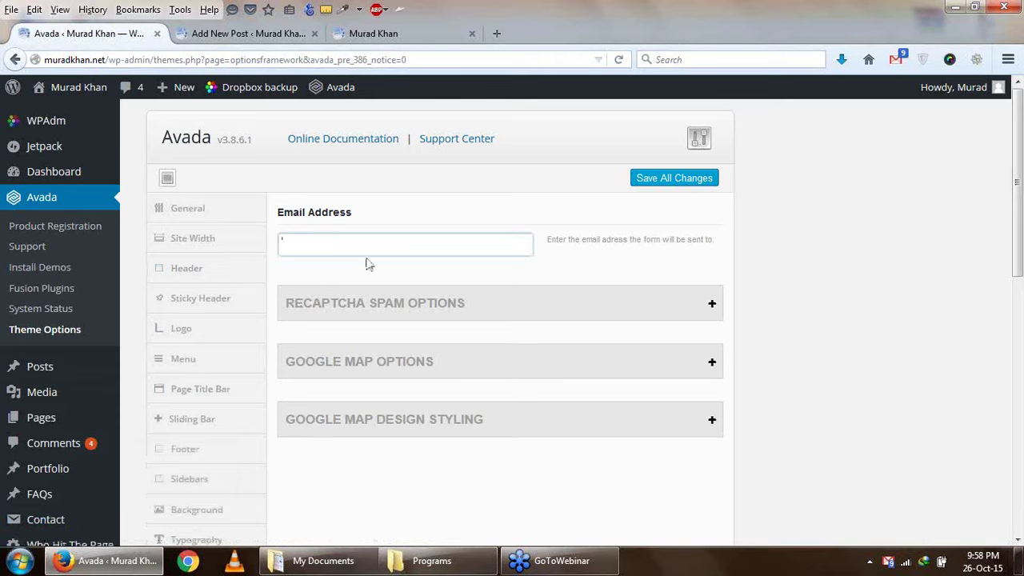
Expand the ReCaptcha Spam Options and open the site key documentation link in a new tab
{"action": "left_click", "coordinate": [448, 305]}
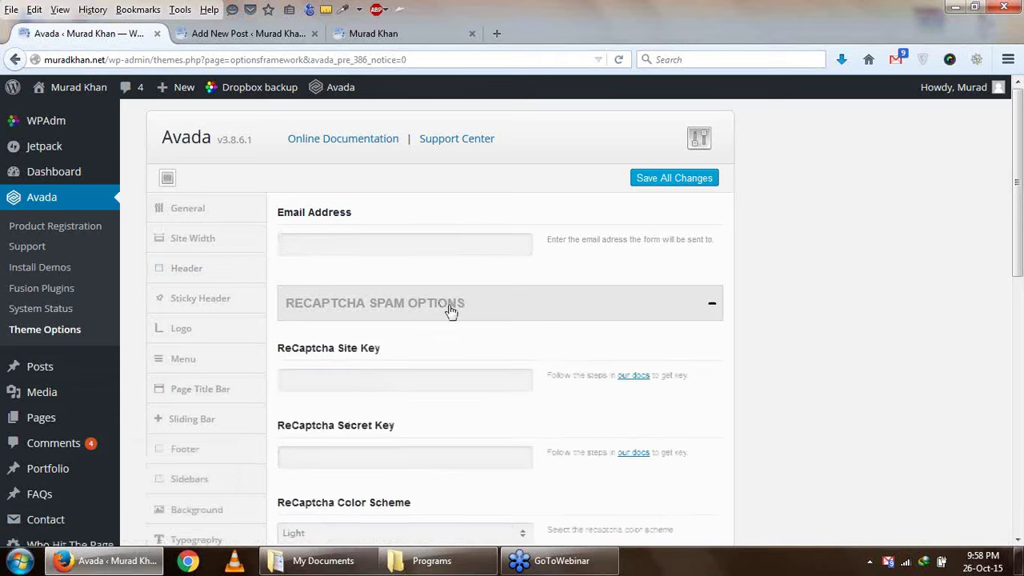
{"action": "scroll", "coordinate": [449, 304], "scroll_direction": "down", "scroll_amount": 2}
{"action": "left_click", "coordinate": [418, 291]}
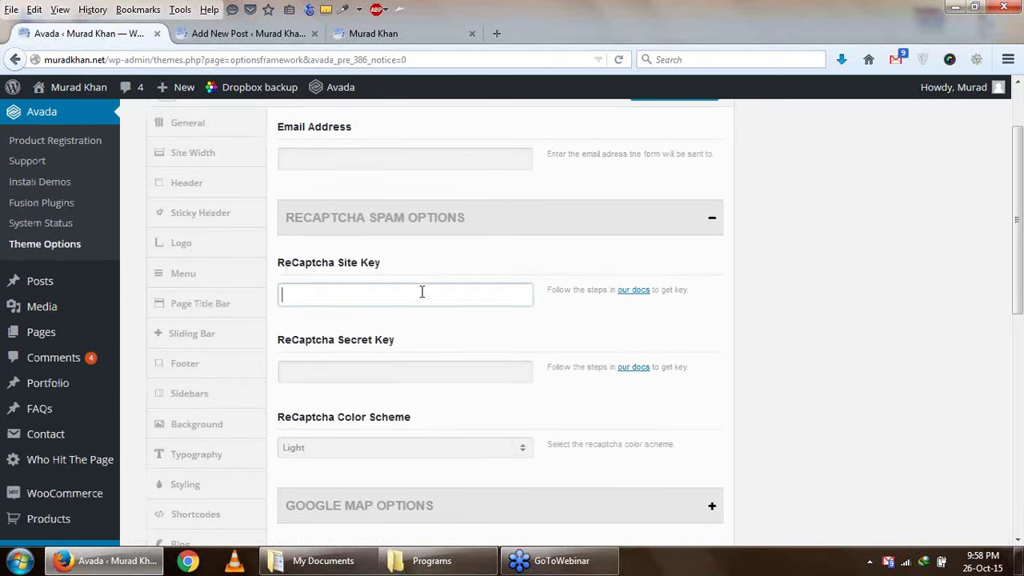
{"action": "right_click", "coordinate": [644, 292]}
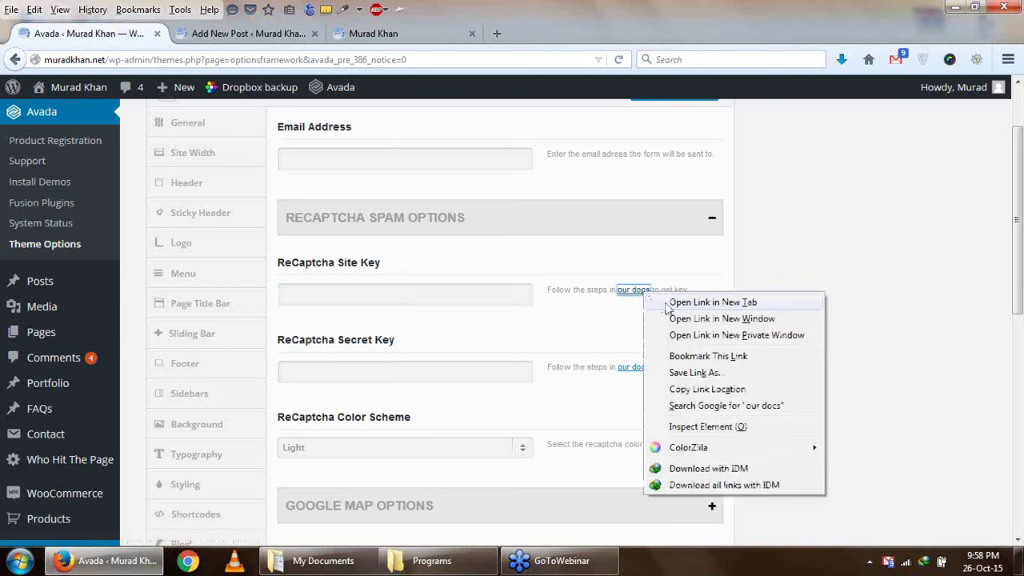
{"action": "left_click", "coordinate": [676, 302]}
Look over the ReCaptcha key and color scheme fields and expand the Google Map Options section
{"action": "left_click", "coordinate": [417, 292]}
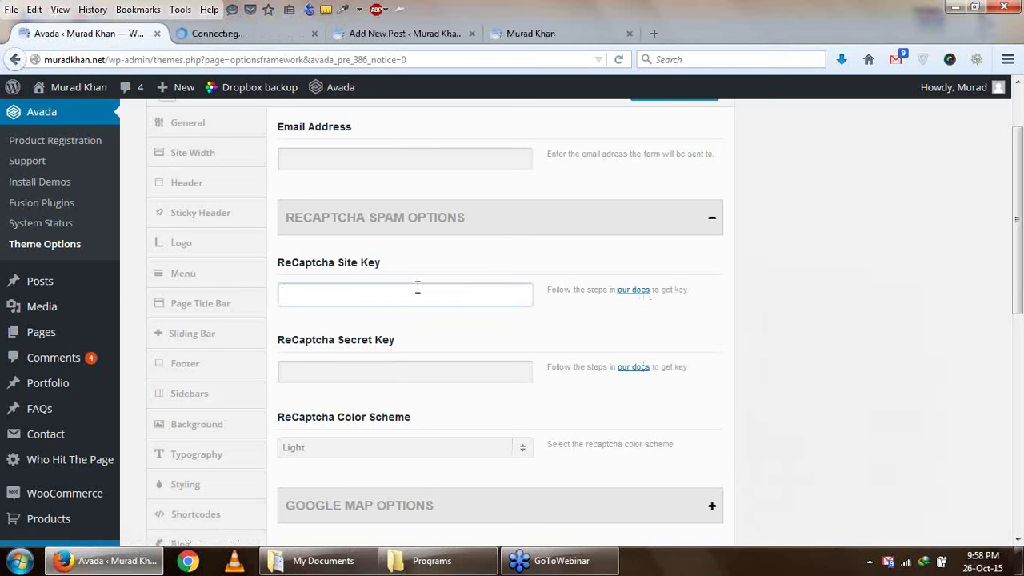
{"action": "scroll", "coordinate": [404, 418], "scroll_direction": "down", "scroll_amount": 2}
{"action": "left_click", "coordinate": [410, 420]}
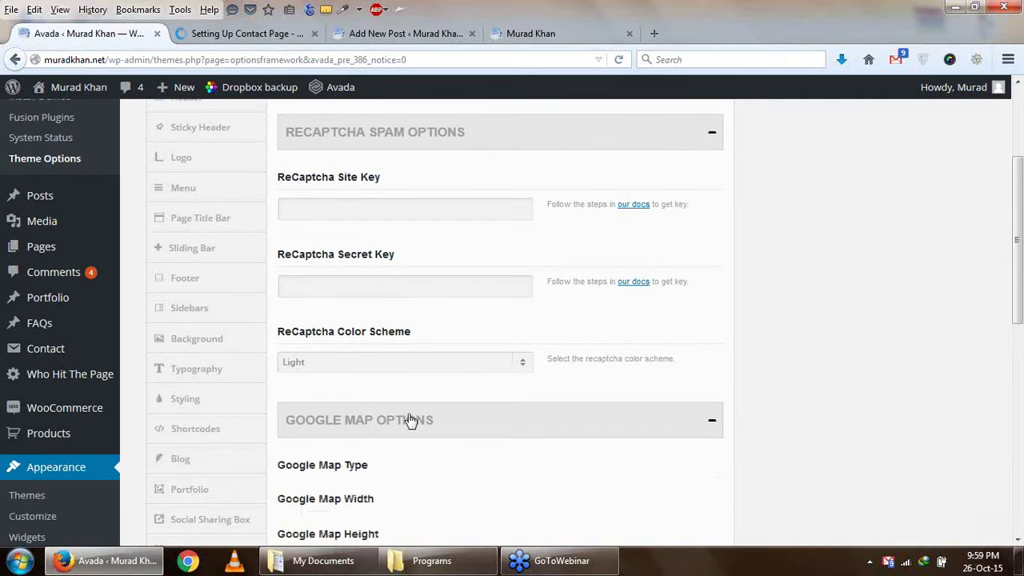
{"action": "scroll", "coordinate": [404, 376], "scroll_direction": "up", "scroll_amount": 4}
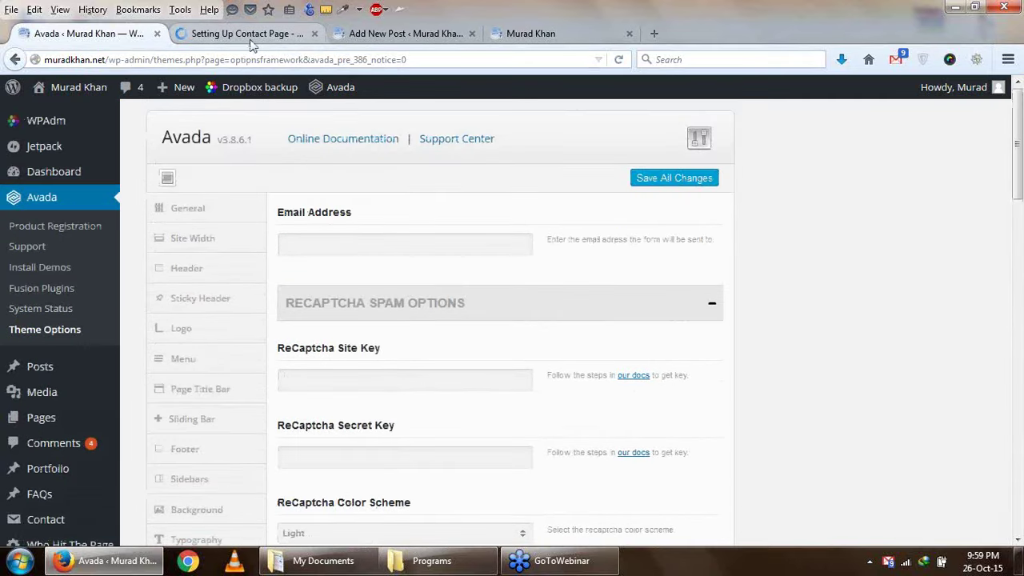
Find the reCAPTCHA keys instructions in the Setting Up Contact Page documentation and open the domain registration link
{"action": "left_click", "coordinate": [251, 37]}
{"action": "scroll", "coordinate": [457, 412], "scroll_direction": "down", "scroll_amount": 3}
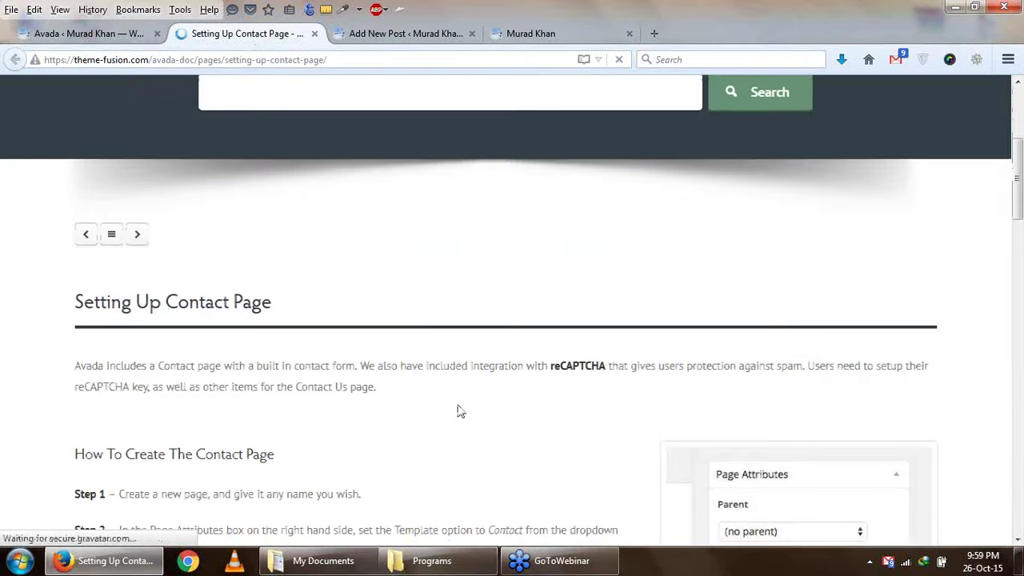
{"action": "scroll", "coordinate": [460, 411], "scroll_direction": "down", "scroll_amount": 2}
{"action": "scroll", "coordinate": [460, 411], "scroll_direction": "down", "scroll_amount": 4}
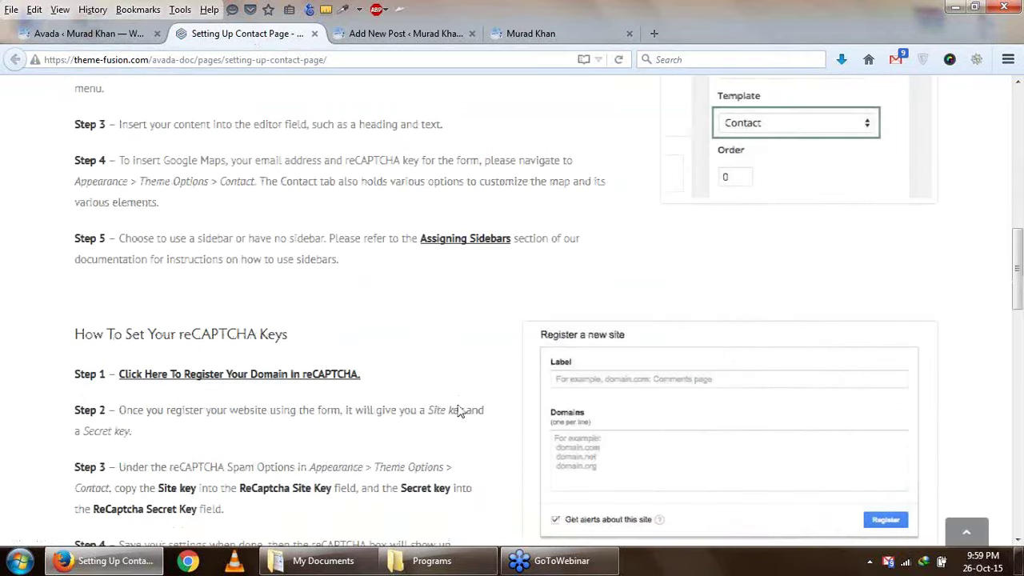
{"action": "scroll", "coordinate": [460, 411], "scroll_direction": "down", "scroll_amount": 2}
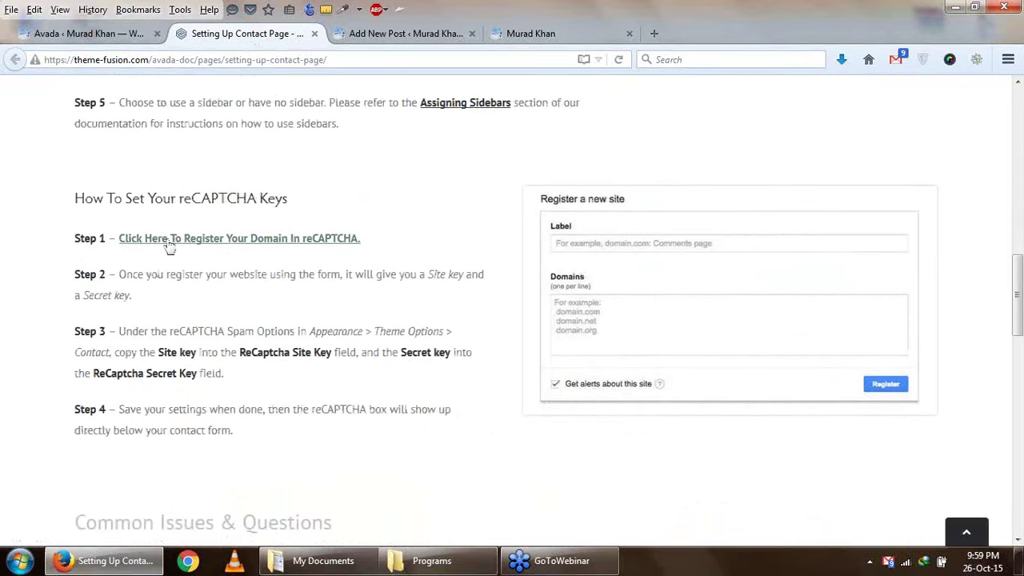
{"action": "left_click", "coordinate": [173, 243]}
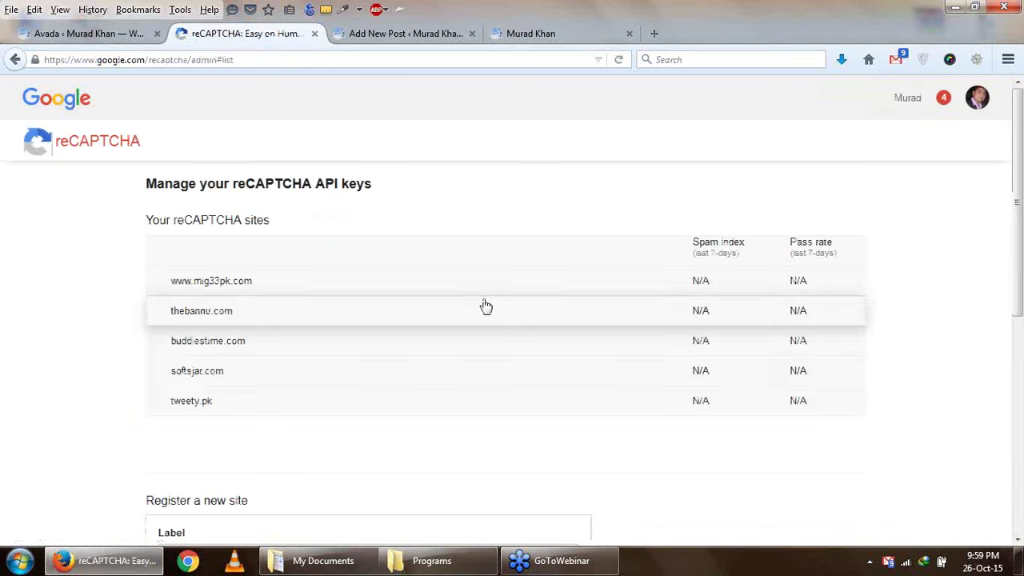
Examine the reCAPTCHA form for registering a new site, visiting its Label, Domains and Owners fields
{"action": "scroll", "coordinate": [441, 295], "scroll_direction": "down", "scroll_amount": 2}
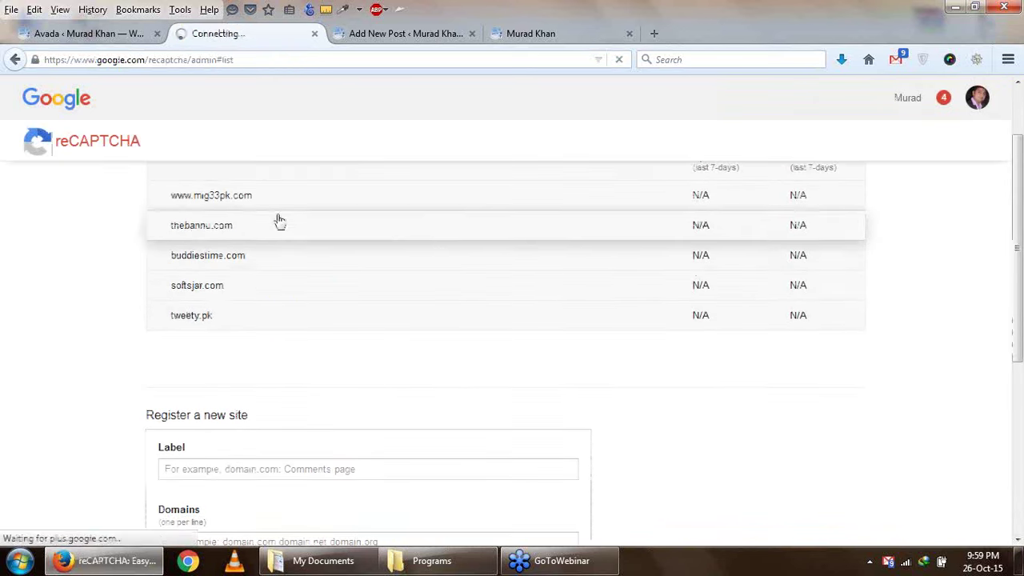
{"action": "scroll", "coordinate": [348, 362], "scroll_direction": "down", "scroll_amount": 6}
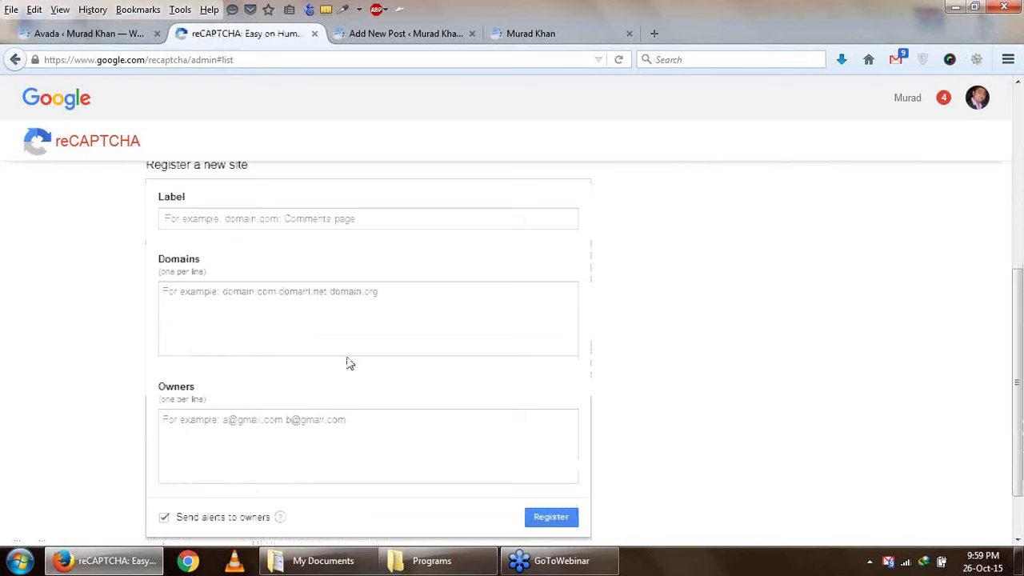
{"action": "scroll", "coordinate": [240, 344], "scroll_direction": "up", "scroll_amount": 2}
{"action": "left_click", "coordinate": [223, 297]}
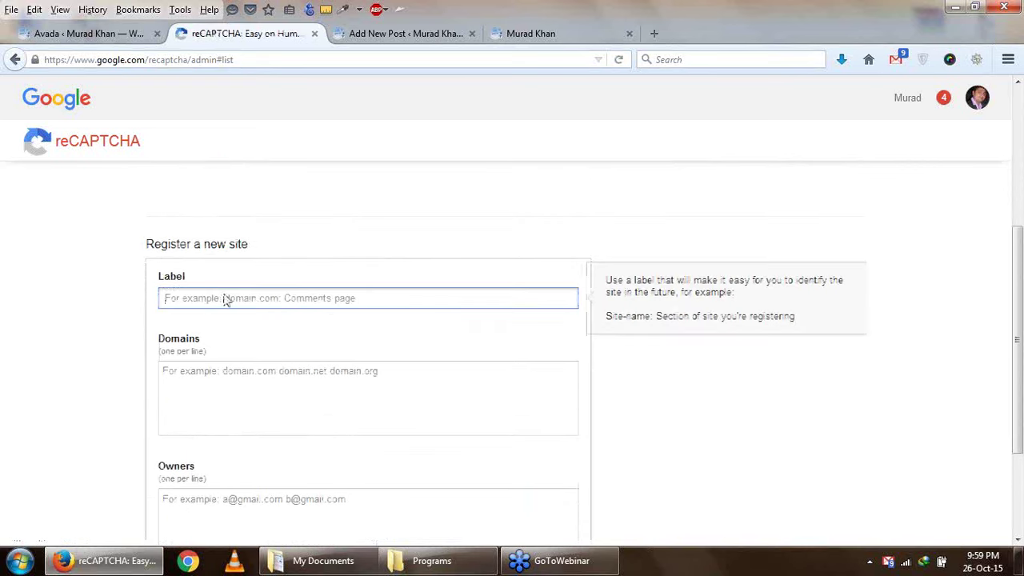
{"action": "left_click", "coordinate": [263, 389]}
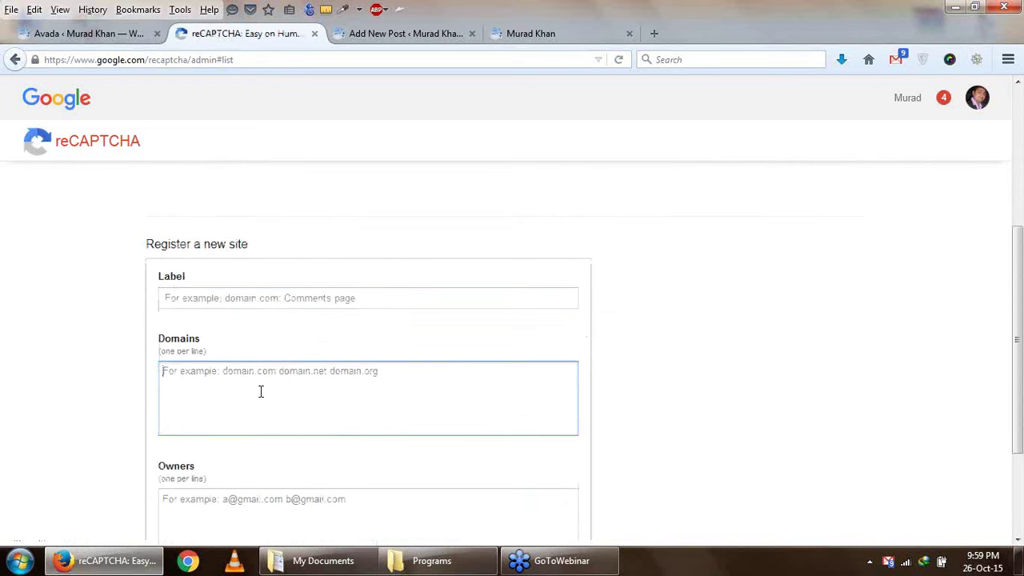
{"action": "scroll", "coordinate": [263, 391], "scroll_direction": "down", "scroll_amount": 3}
{"action": "scroll", "coordinate": [288, 392], "scroll_direction": "down", "scroll_amount": 1}
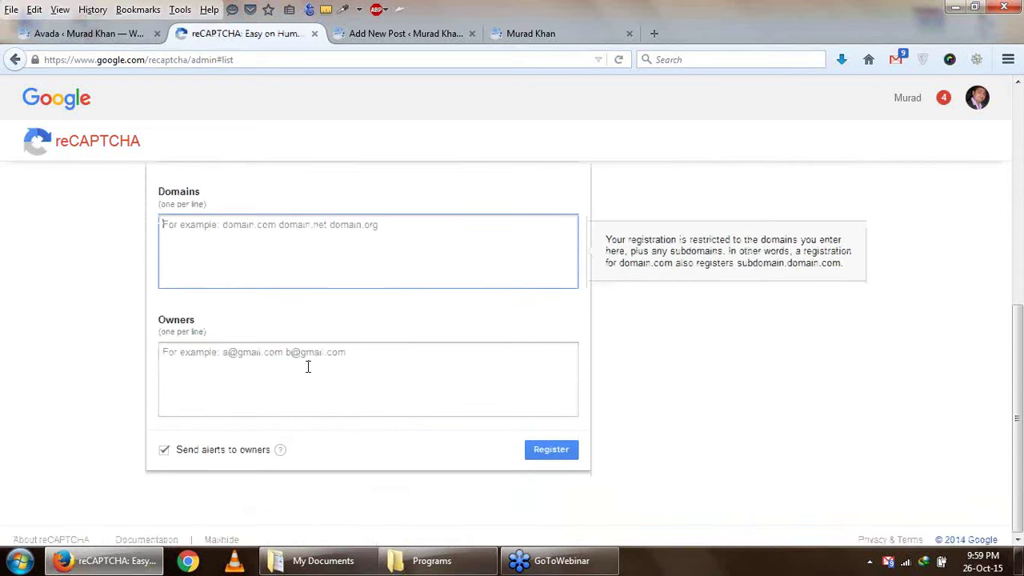
{"action": "left_click", "coordinate": [310, 366]}
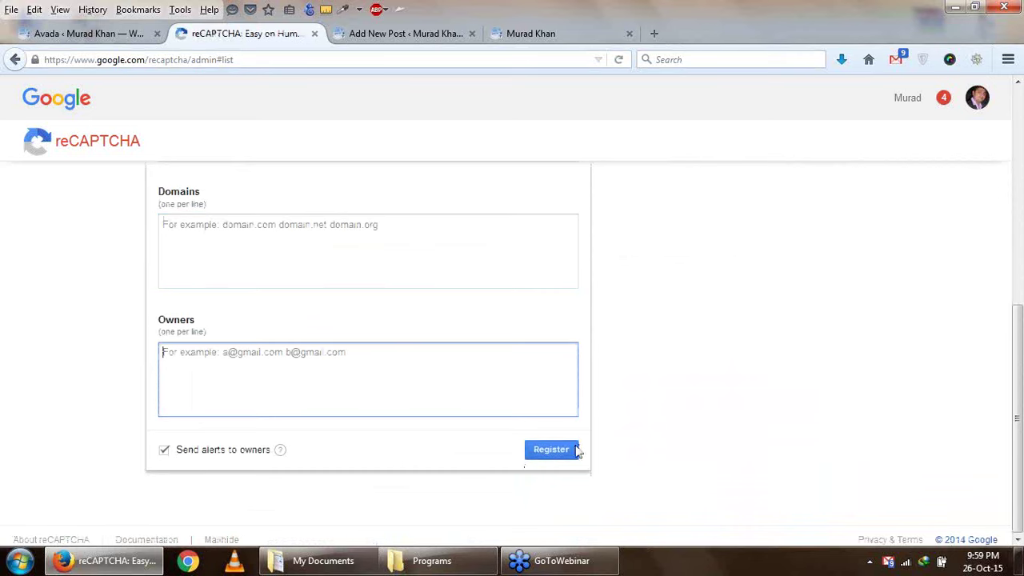
{"action": "scroll", "coordinate": [368, 375], "scroll_direction": "up", "scroll_amount": 4}
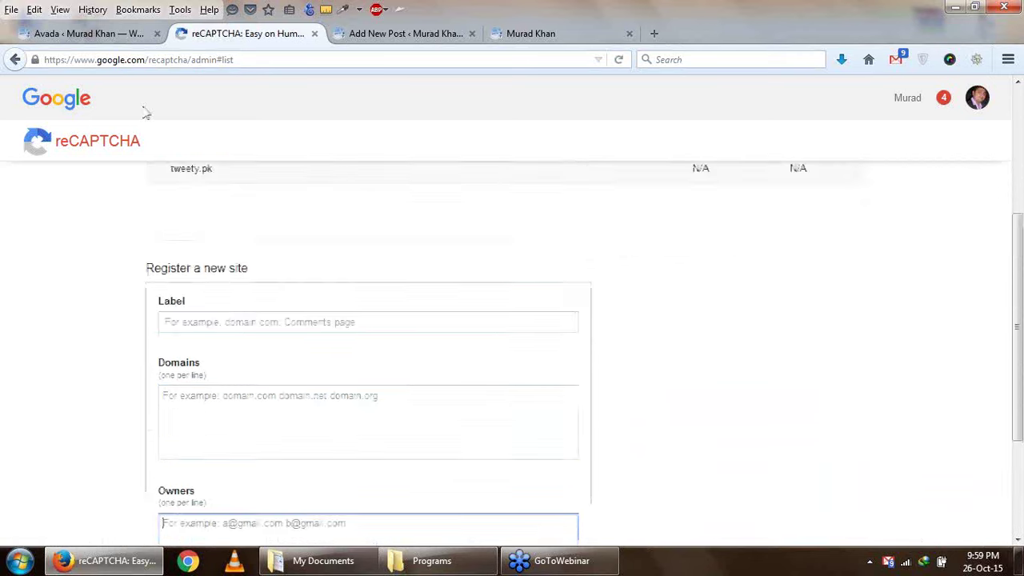
Return to the Avada Contact options and locate the ReCaptcha Site Key and Secret Key fields
{"action": "left_click", "coordinate": [118, 44]}
{"action": "left_click", "coordinate": [344, 384]}
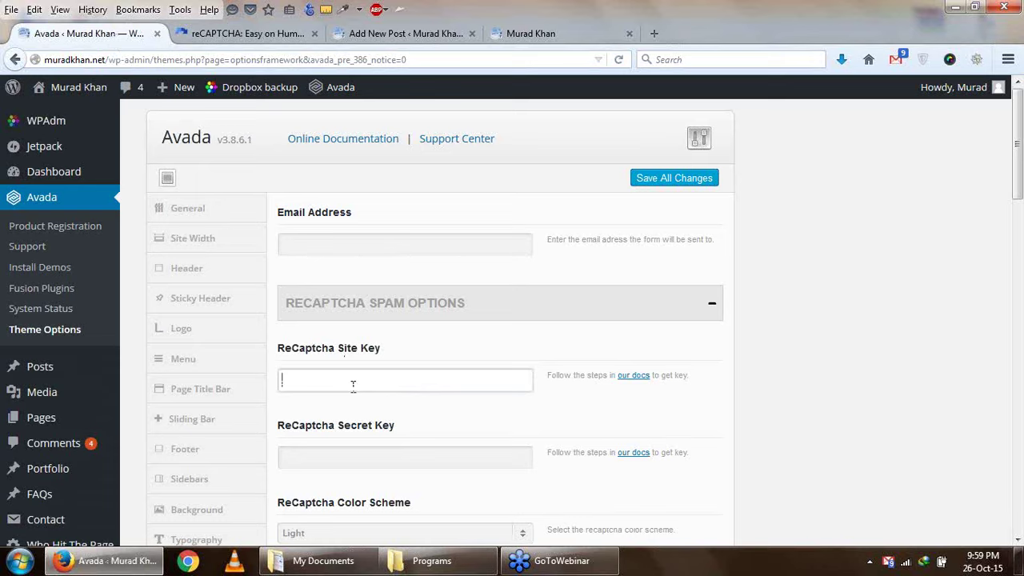
{"action": "scroll", "coordinate": [353, 385], "scroll_direction": "down", "scroll_amount": 2}
{"action": "left_click", "coordinate": [352, 370]}
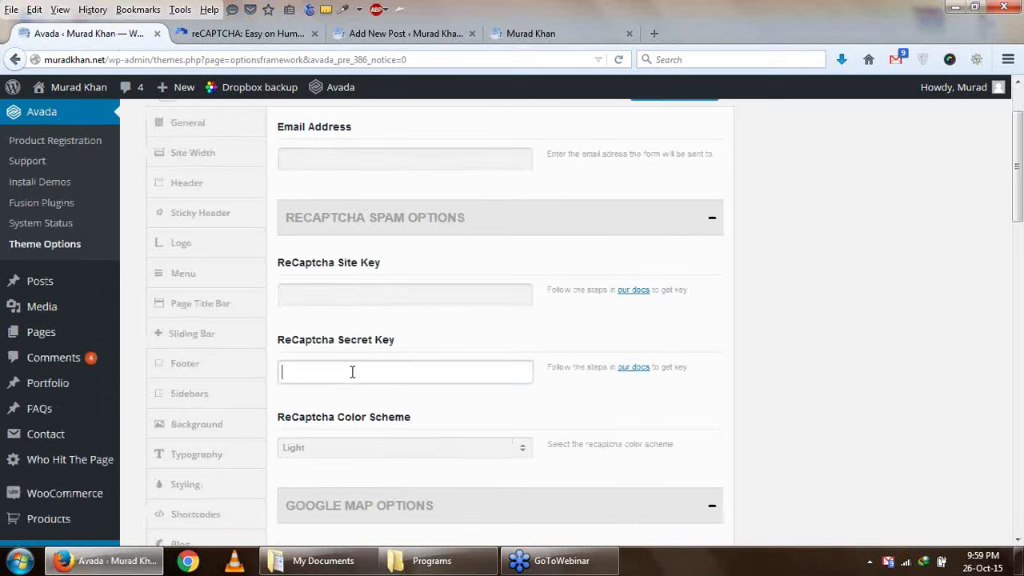
{"action": "left_click", "coordinate": [292, 295]}
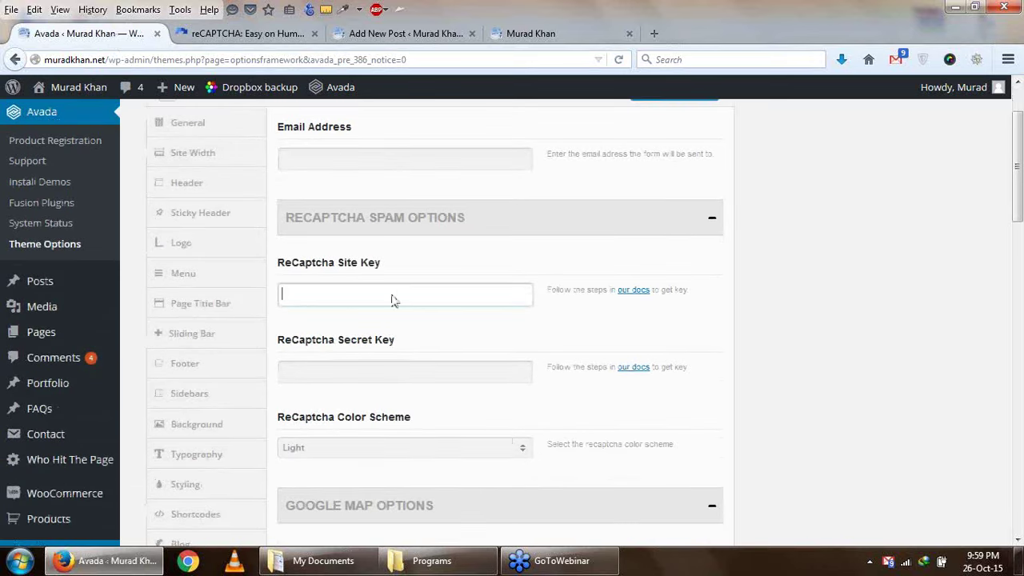
{"action": "left_click", "coordinate": [392, 370]}
Inspect the available choices for ReCaptcha Color Scheme and Google Map Type without changing them
{"action": "scroll", "coordinate": [393, 364], "scroll_direction": "down", "scroll_amount": 2}
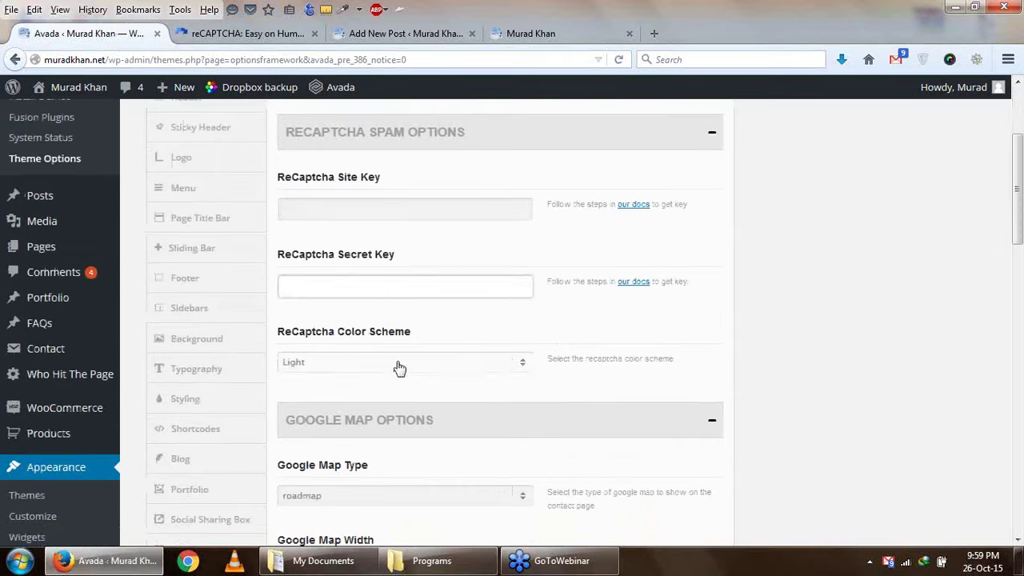
{"action": "left_click", "coordinate": [396, 365]}
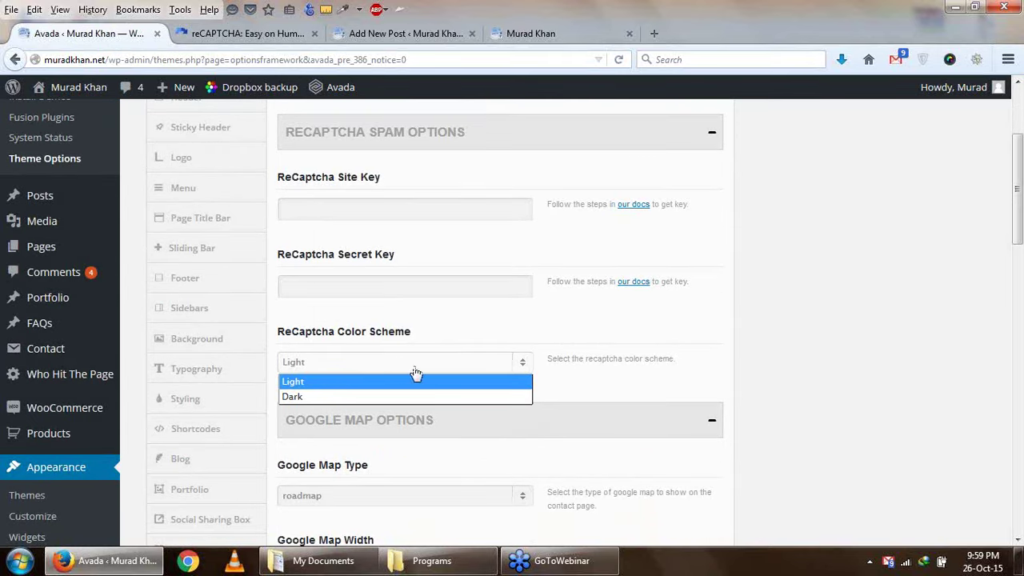
{"action": "left_click", "coordinate": [494, 342]}
{"action": "scroll", "coordinate": [450, 393], "scroll_direction": "down", "scroll_amount": 3}
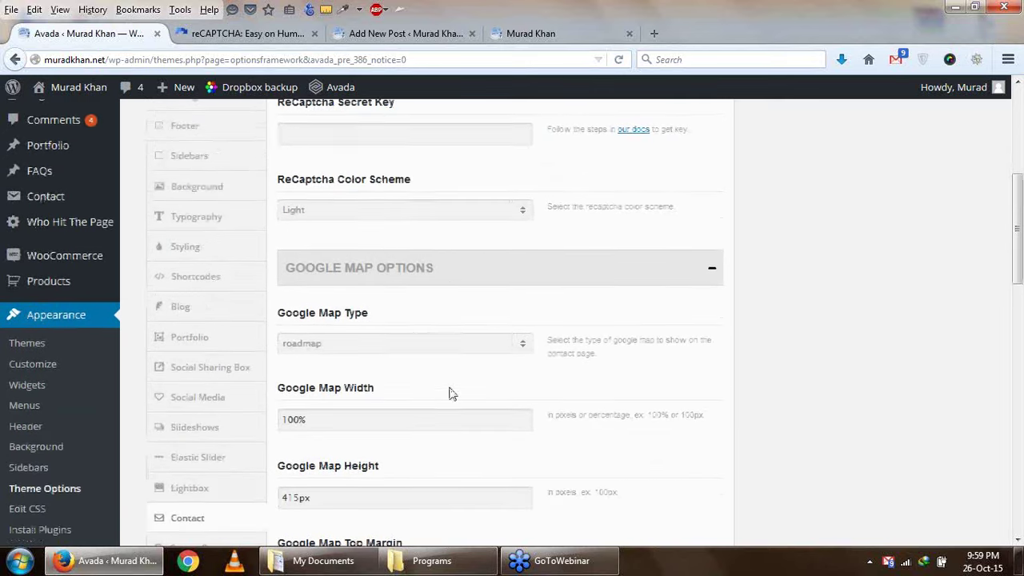
{"action": "left_click", "coordinate": [470, 331]}
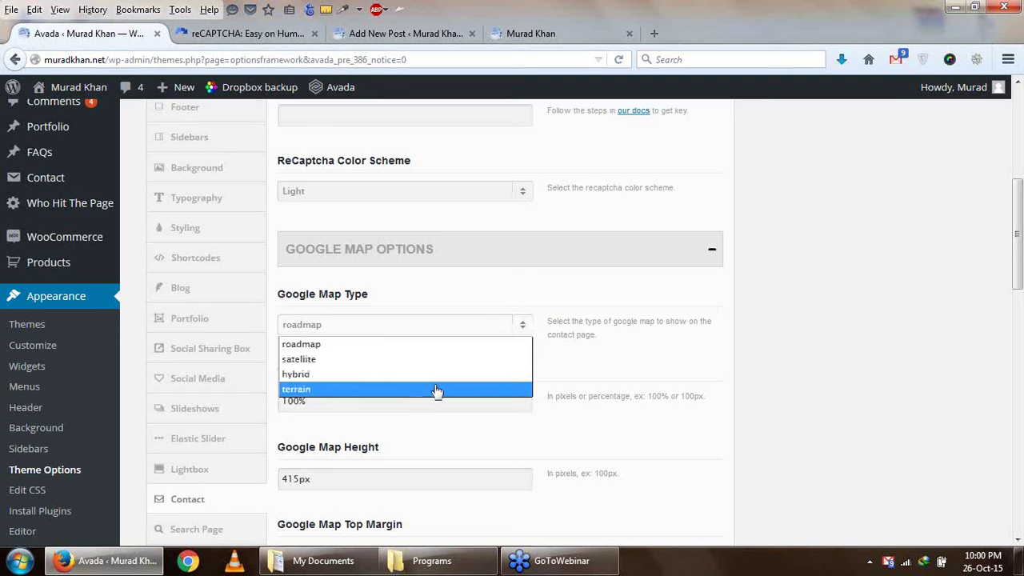
{"action": "left_click", "coordinate": [613, 374]}
Review the Google Map width, height and top margin settings and select the sample Google Map Address text
{"action": "scroll", "coordinate": [613, 374], "scroll_direction": "down", "scroll_amount": 2}
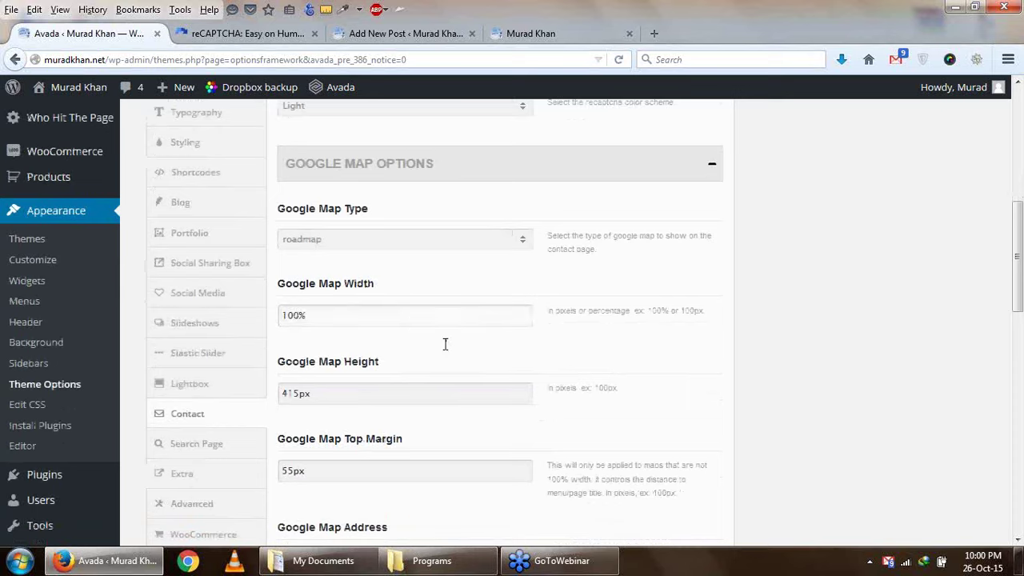
{"action": "scroll", "coordinate": [407, 389], "scroll_direction": "down", "scroll_amount": 4}
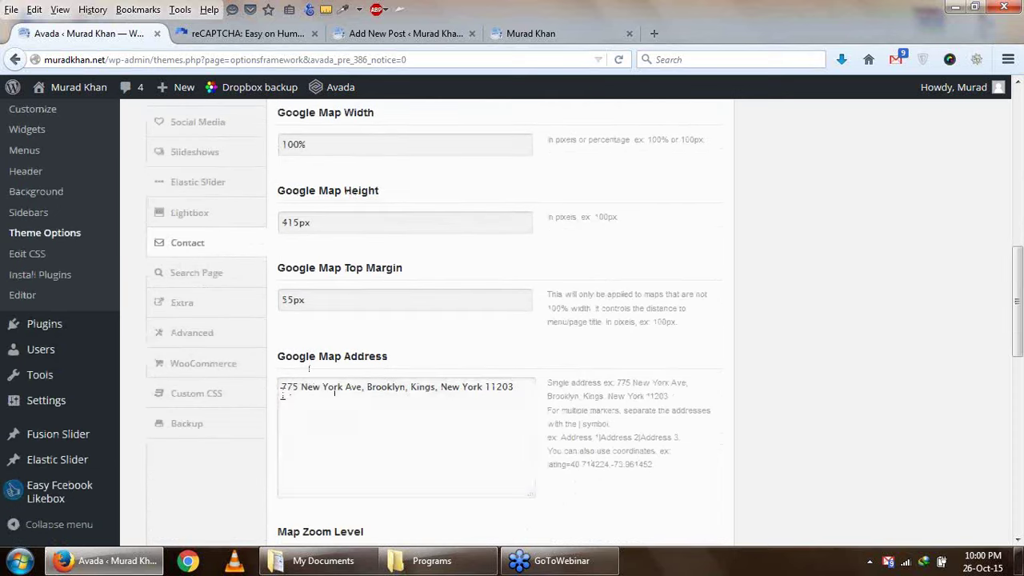
{"action": "left_click_drag", "start_coordinate": [281, 386], "coordinate": [519, 384]}
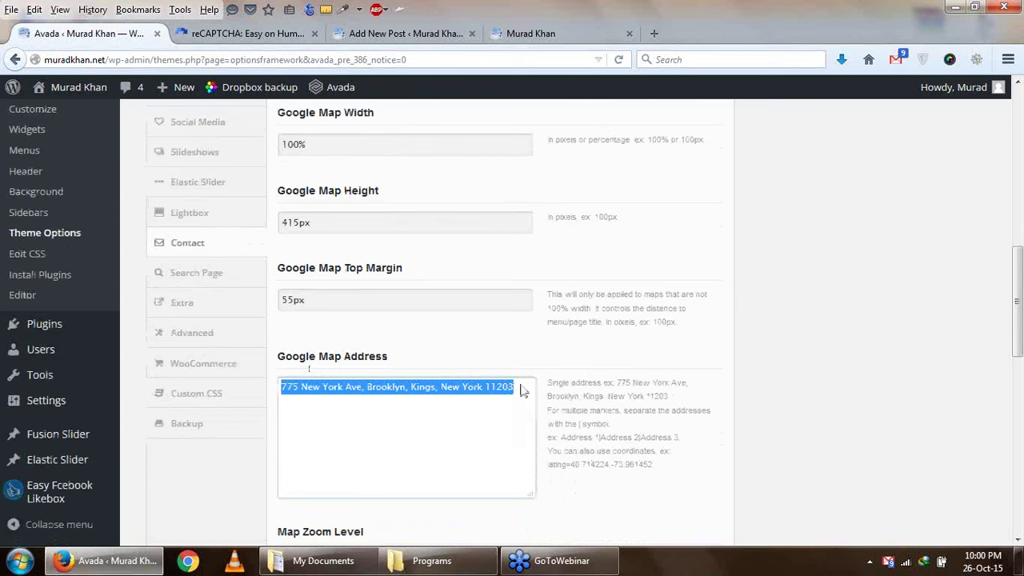
{"action": "scroll", "coordinate": [524, 390], "scroll_direction": "up", "scroll_amount": 5}
{"action": "scroll", "coordinate": [521, 387], "scroll_direction": "down", "scroll_amount": 5}
{"action": "scroll", "coordinate": [521, 402], "scroll_direction": "up", "scroll_amount": 6}
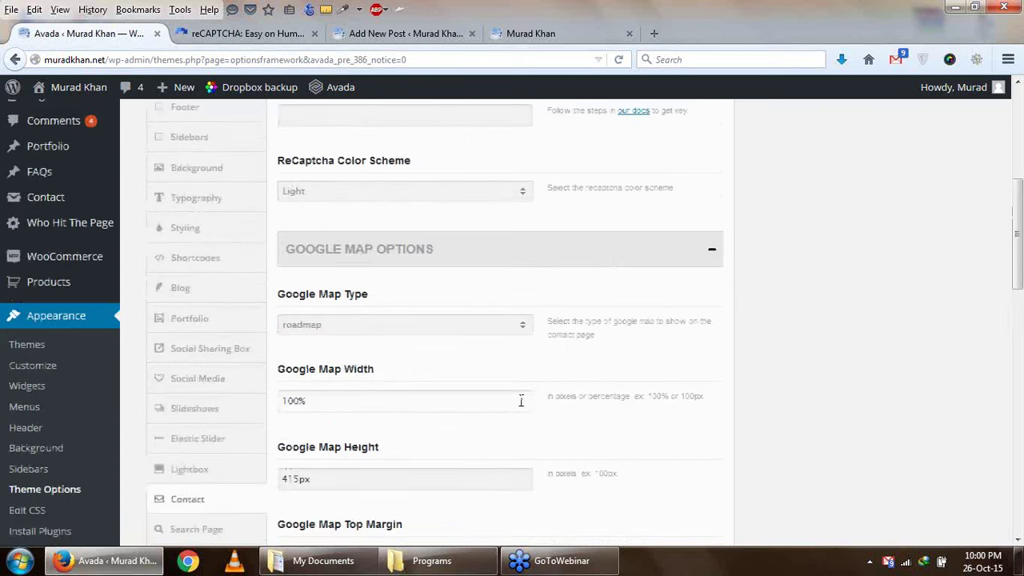
Switch to the live site's home page and look it over from the header down to the footer
{"action": "left_click", "coordinate": [276, 44]}
{"action": "left_click", "coordinate": [509, 44]}
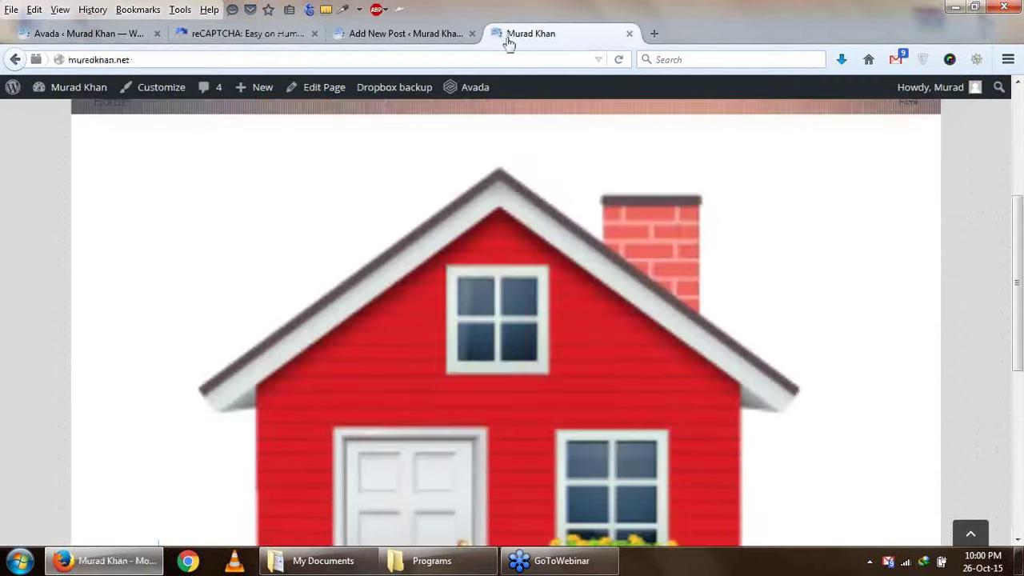
{"action": "scroll", "coordinate": [567, 327], "scroll_direction": "down", "scroll_amount": 4}
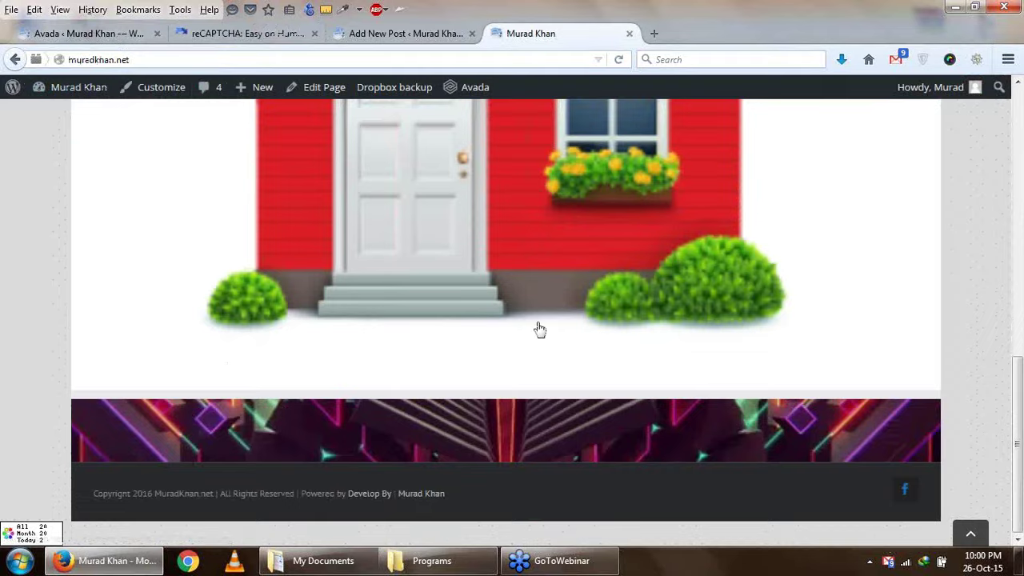
{"action": "scroll", "coordinate": [540, 329], "scroll_direction": "up", "scroll_amount": 8}
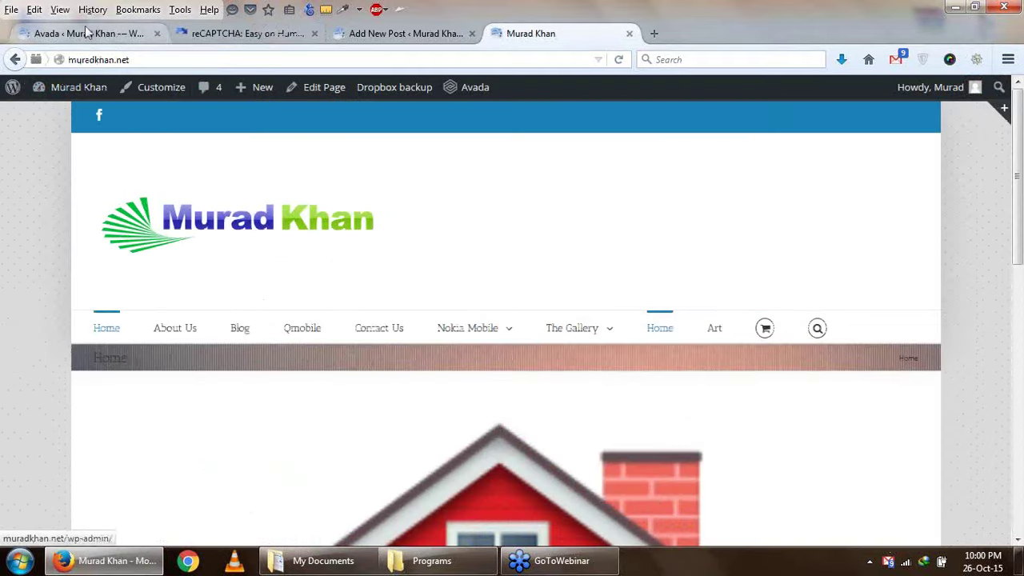
Go back to the theme options and review the Map Zoom Level, address pin, popup and map control settings
{"action": "left_click", "coordinate": [88, 32]}
{"action": "scroll", "coordinate": [442, 412], "scroll_direction": "down", "scroll_amount": 3}
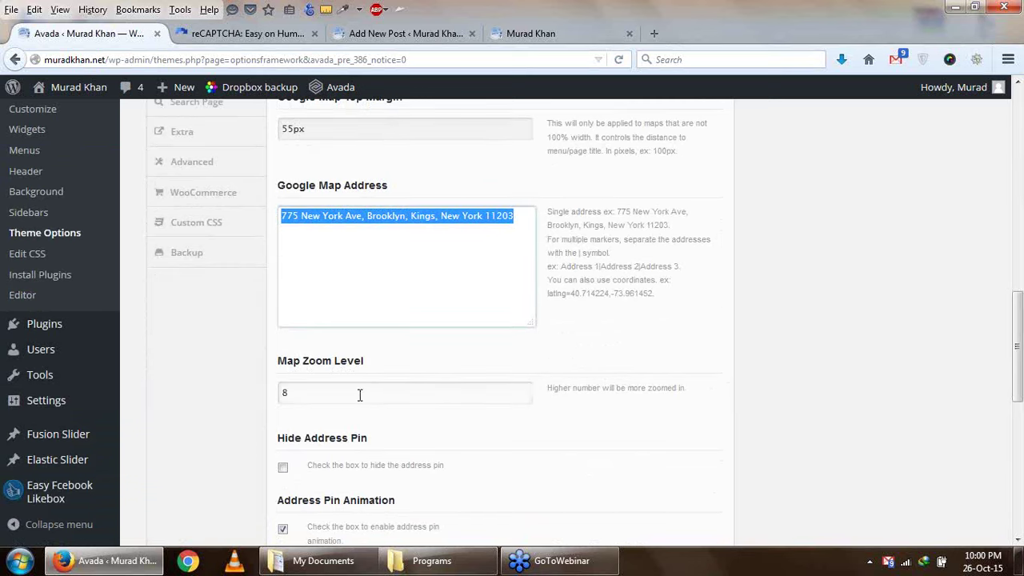
{"action": "double_click", "coordinate": [312, 393]}
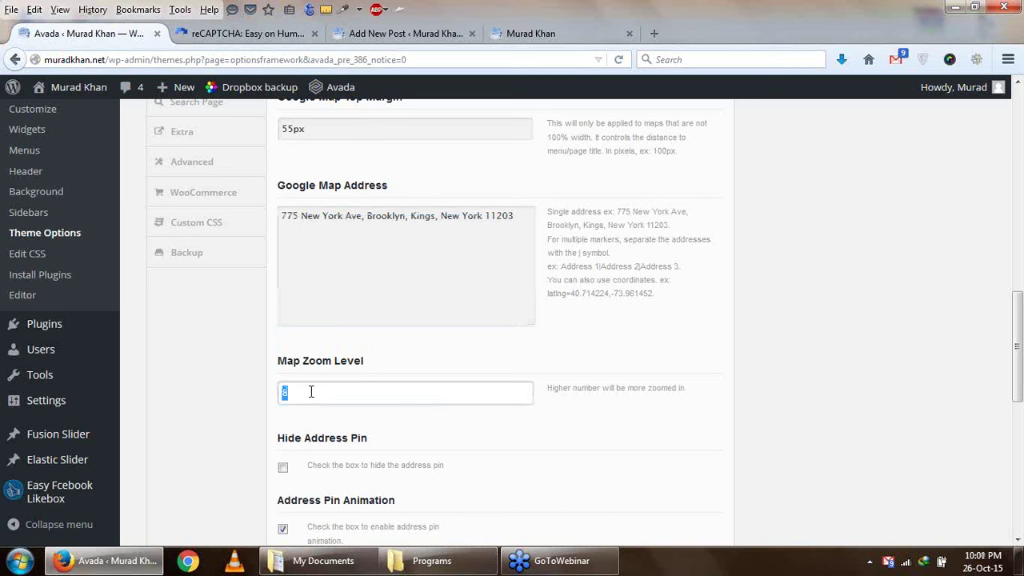
{"action": "scroll", "coordinate": [311, 392], "scroll_direction": "down", "scroll_amount": 4}
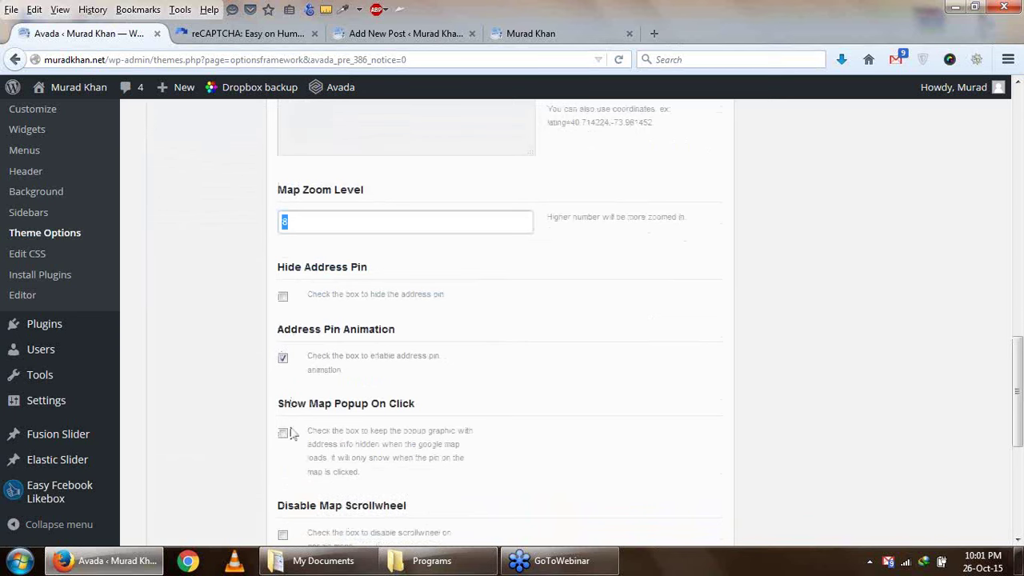
{"action": "scroll", "coordinate": [311, 361], "scroll_direction": "down", "scroll_amount": 8}
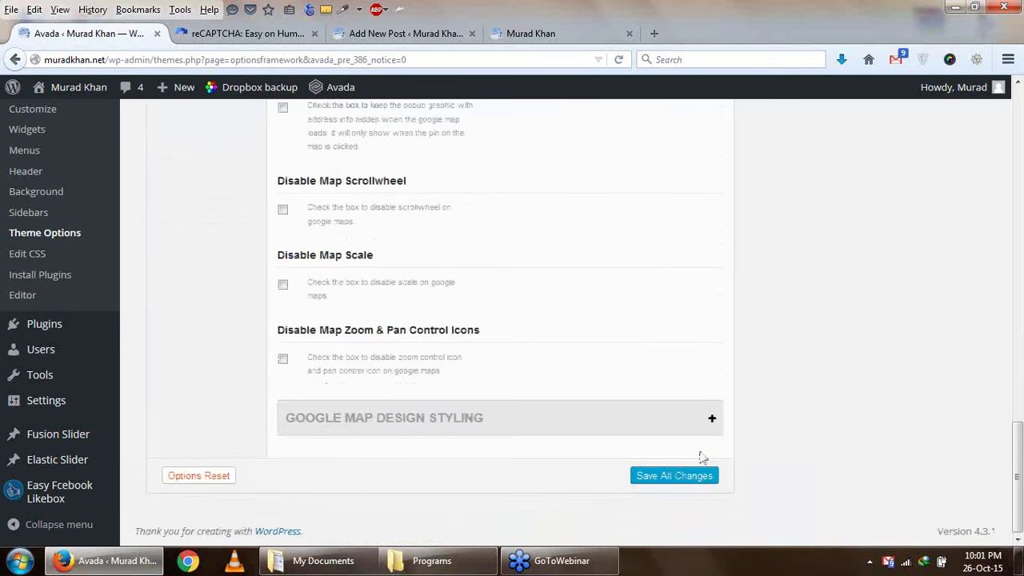
Save all theme option changes and expand the Google Map Design Styling section
{"action": "left_click", "coordinate": [711, 478]}
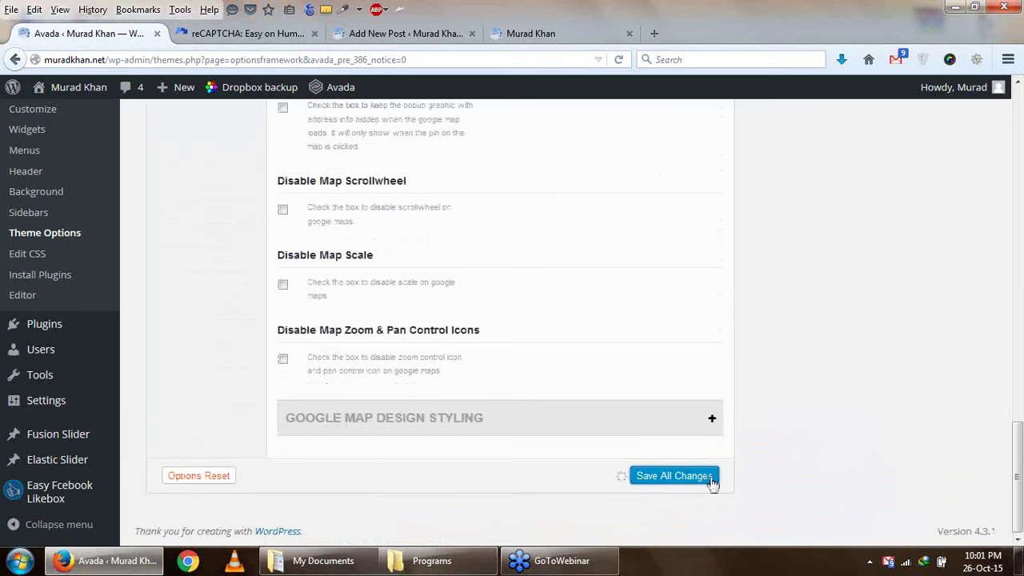
{"action": "left_click", "coordinate": [540, 420]}
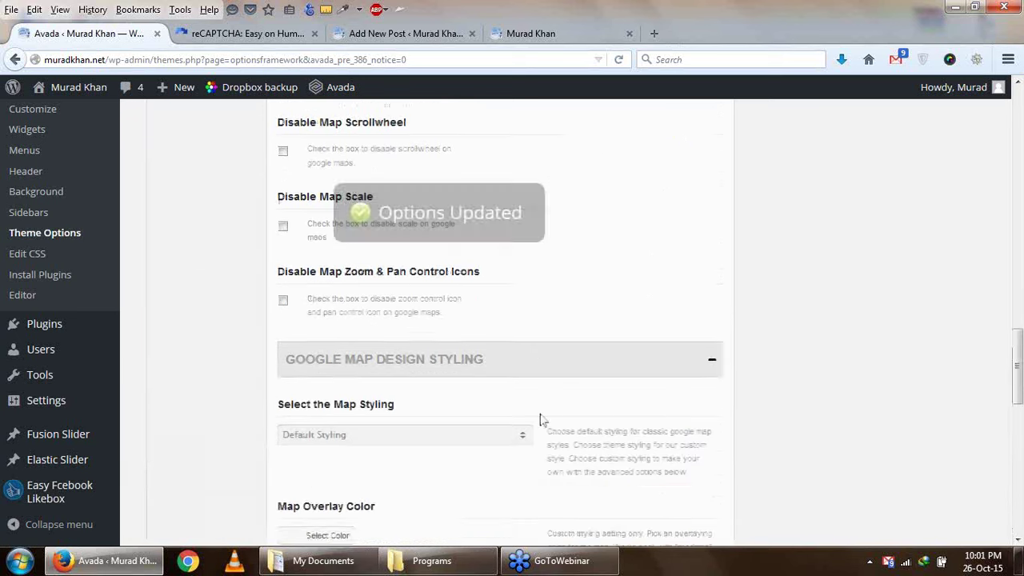
Open the theme's Search Page options and go to the start of the Search Options
{"action": "scroll", "coordinate": [516, 406], "scroll_direction": "up", "scroll_amount": 10}
{"action": "scroll", "coordinate": [517, 396], "scroll_direction": "down", "scroll_amount": 4}
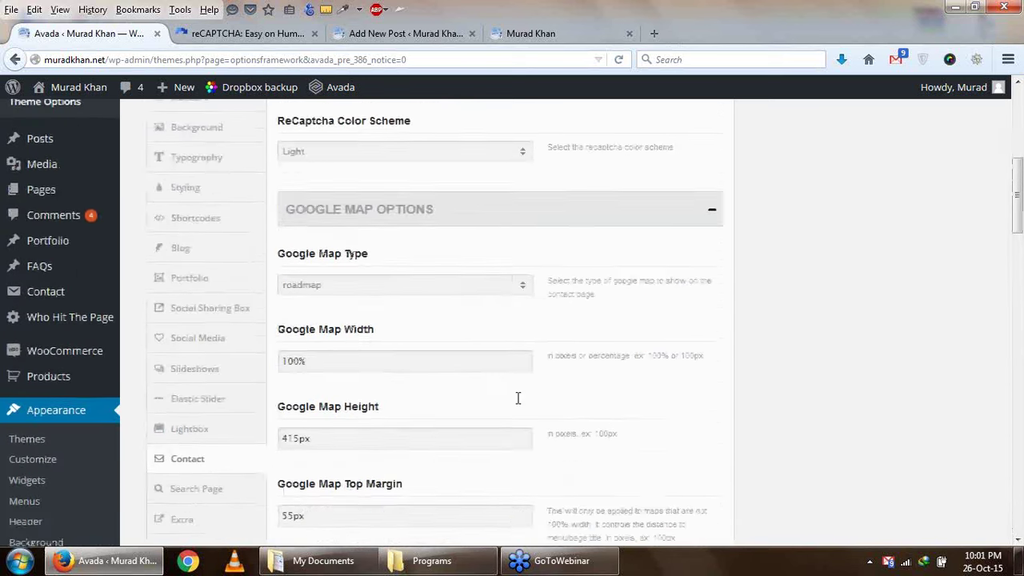
{"action": "scroll", "coordinate": [182, 376], "scroll_direction": "down", "scroll_amount": 2}
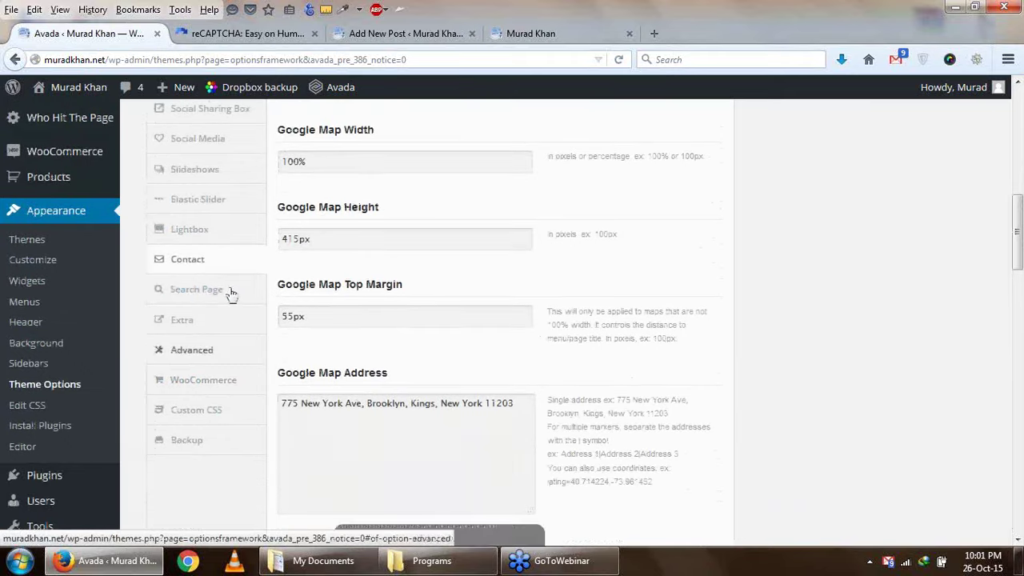
{"action": "left_click", "coordinate": [232, 292]}
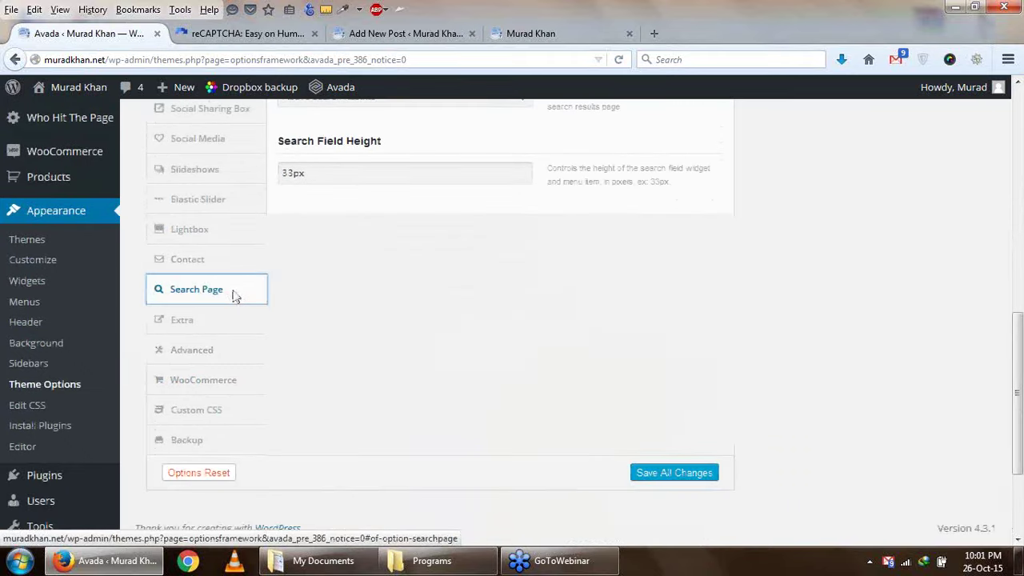
{"action": "scroll", "coordinate": [297, 284], "scroll_direction": "up", "scroll_amount": 6}
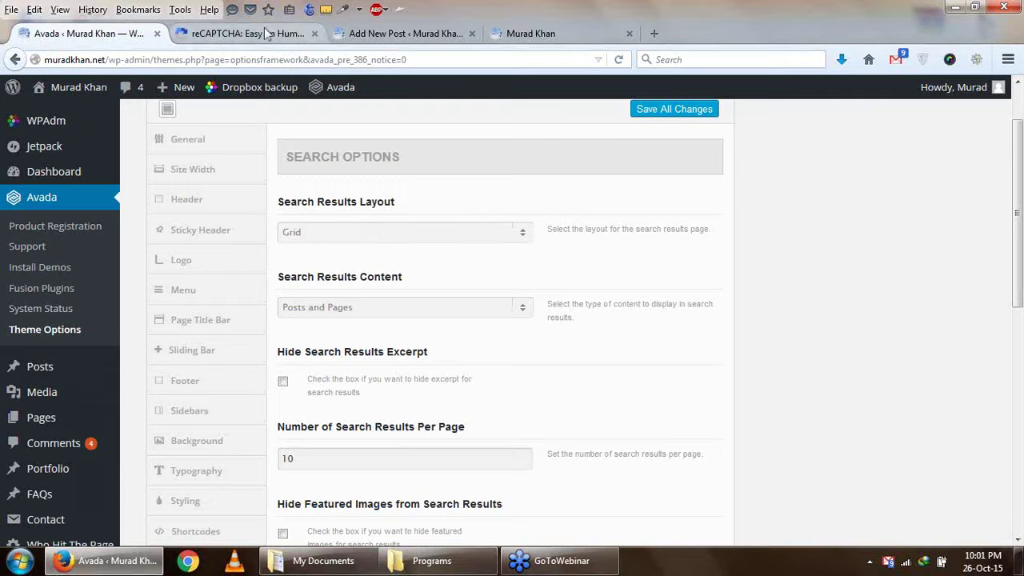
Search the live site for "blog" and return to the theme's Search Options
{"action": "left_click", "coordinate": [384, 33]}
{"action": "left_click", "coordinate": [560, 34]}
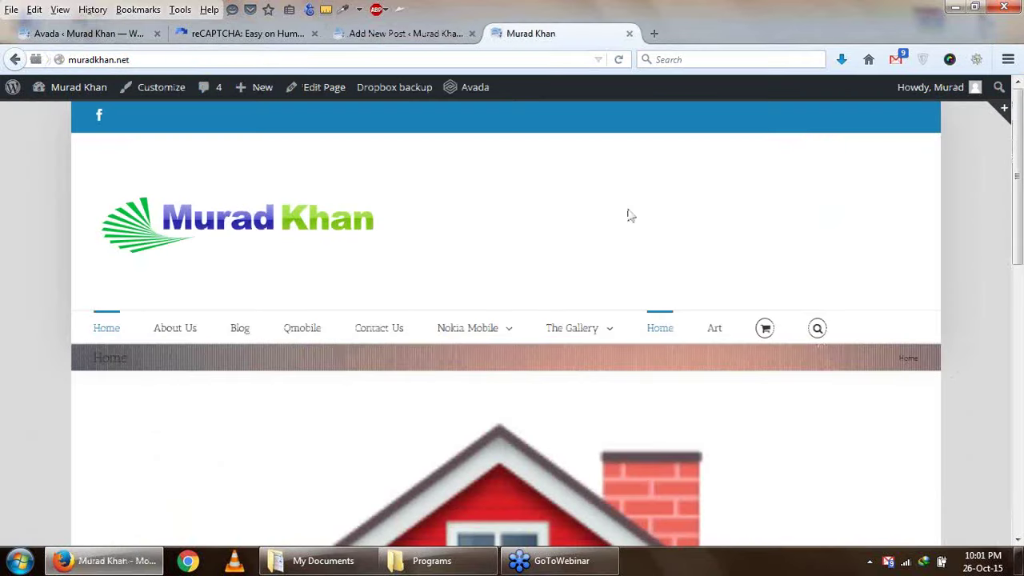
{"action": "left_click", "coordinate": [817, 329]}
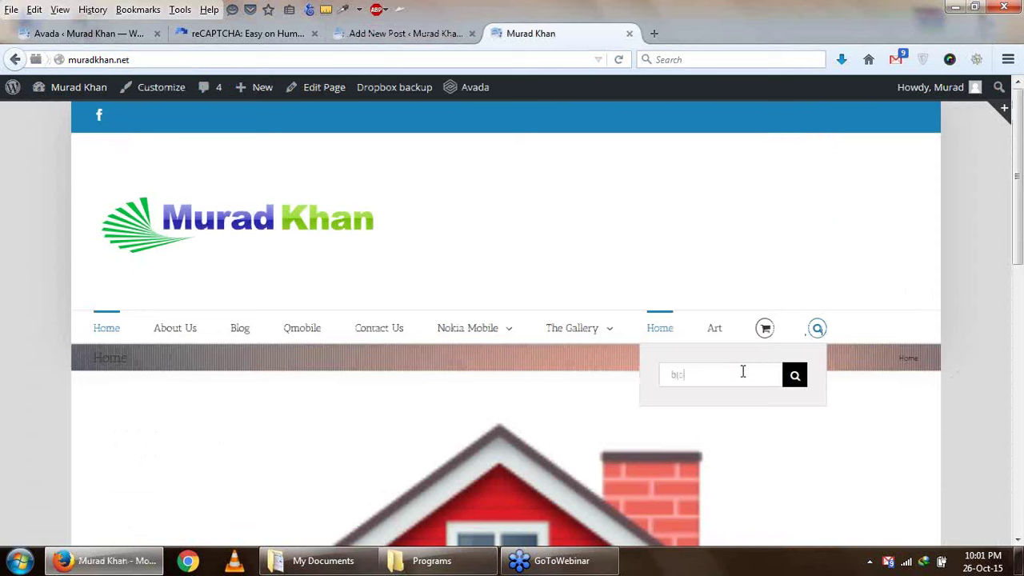
{"action": "key", "text": "Return"}
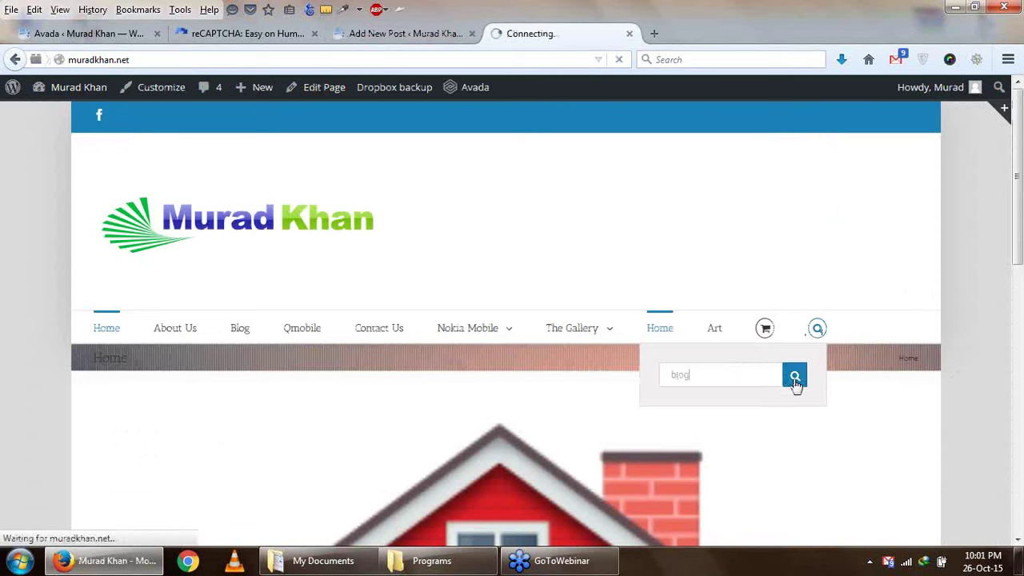
{"action": "left_click", "coordinate": [104, 34]}
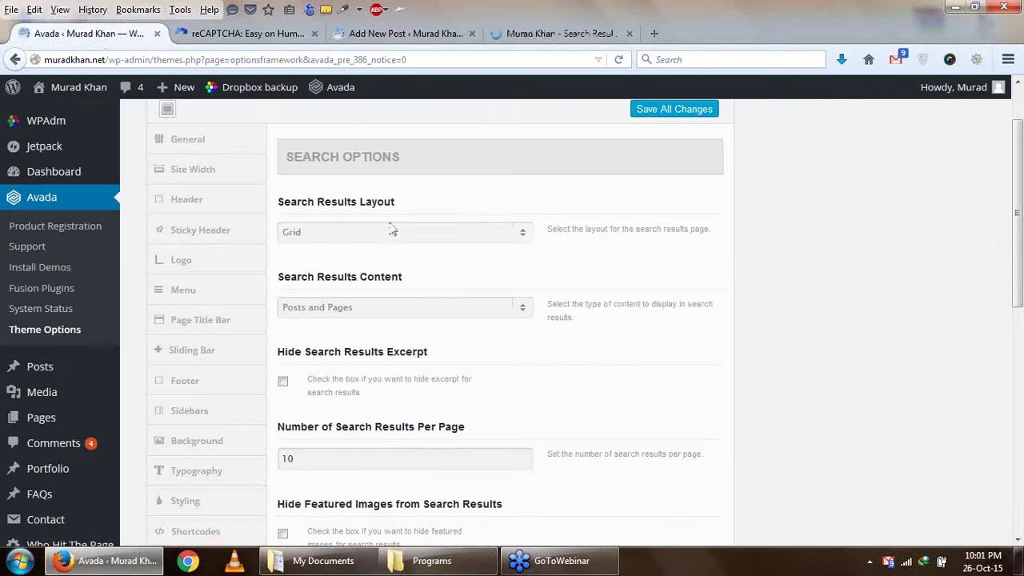
Look over the Search Results Layout choices, then compare with the grid on the live "blog" results page and return to the options
{"action": "left_click", "coordinate": [423, 238]}
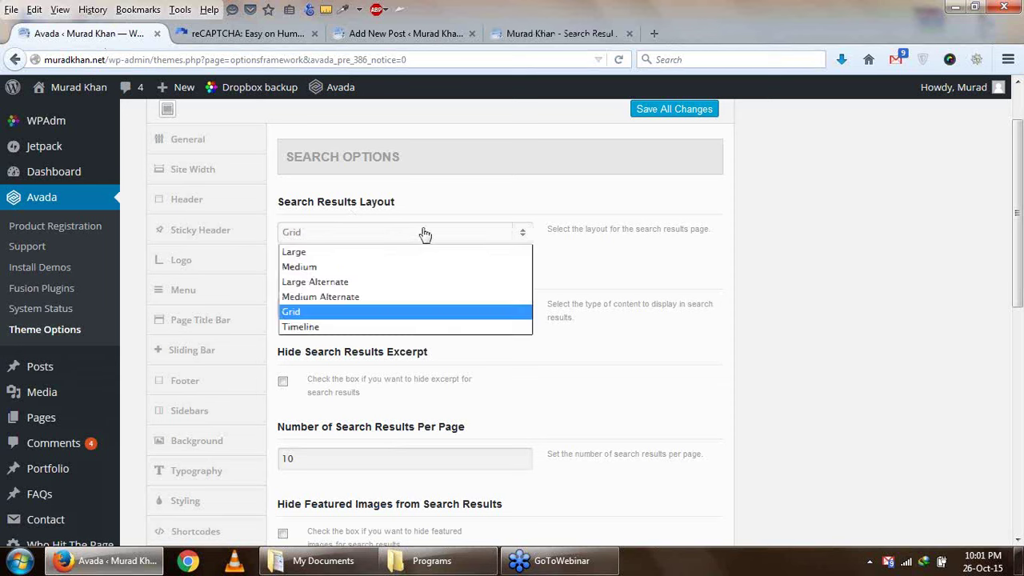
{"action": "left_click", "coordinate": [533, 34]}
{"action": "scroll", "coordinate": [536, 334], "scroll_direction": "down", "scroll_amount": 3}
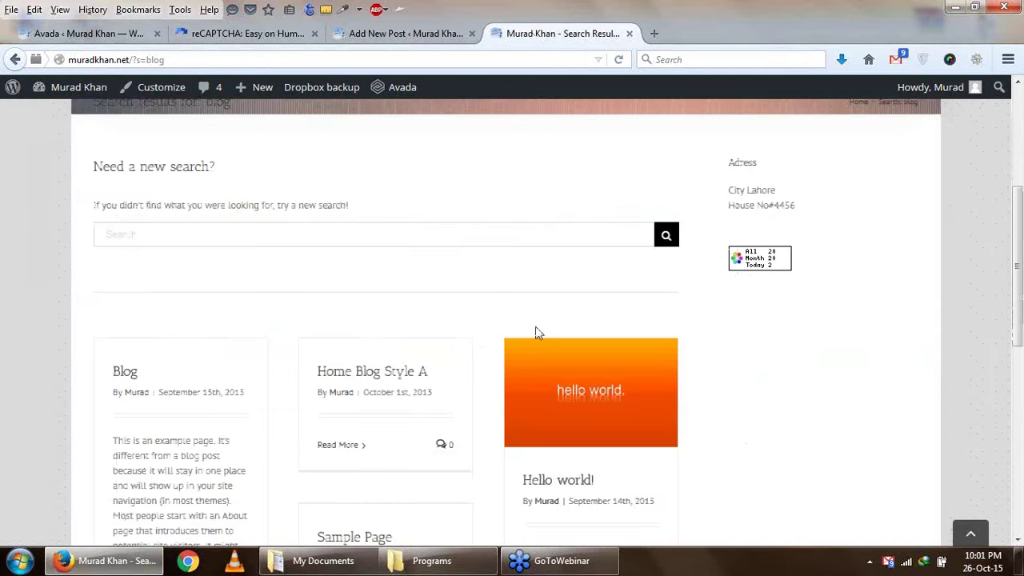
{"action": "scroll", "coordinate": [168, 344], "scroll_direction": "down", "scroll_amount": 2}
{"action": "scroll", "coordinate": [653, 320], "scroll_direction": "down", "scroll_amount": 2}
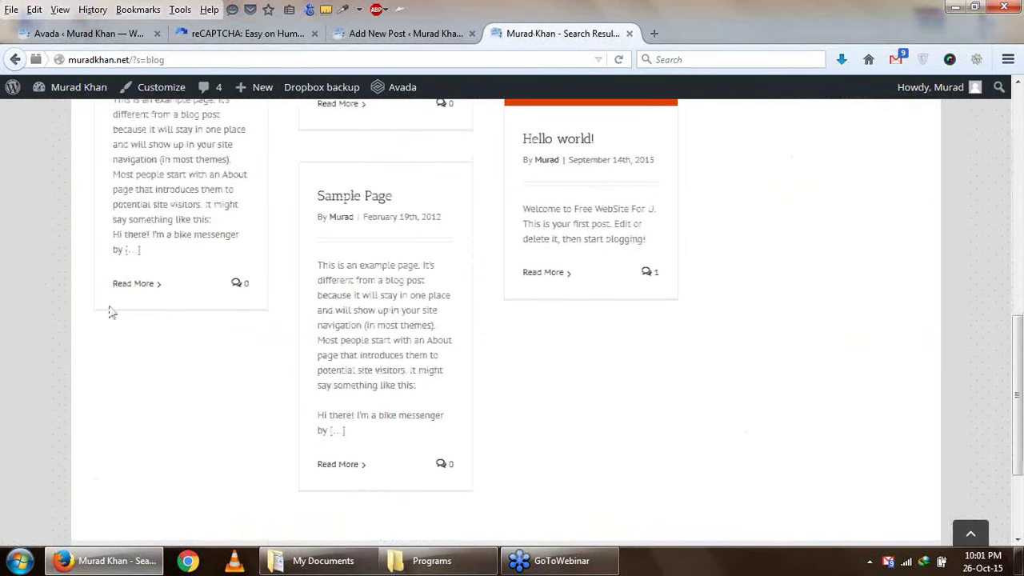
{"action": "left_click", "coordinate": [88, 34]}
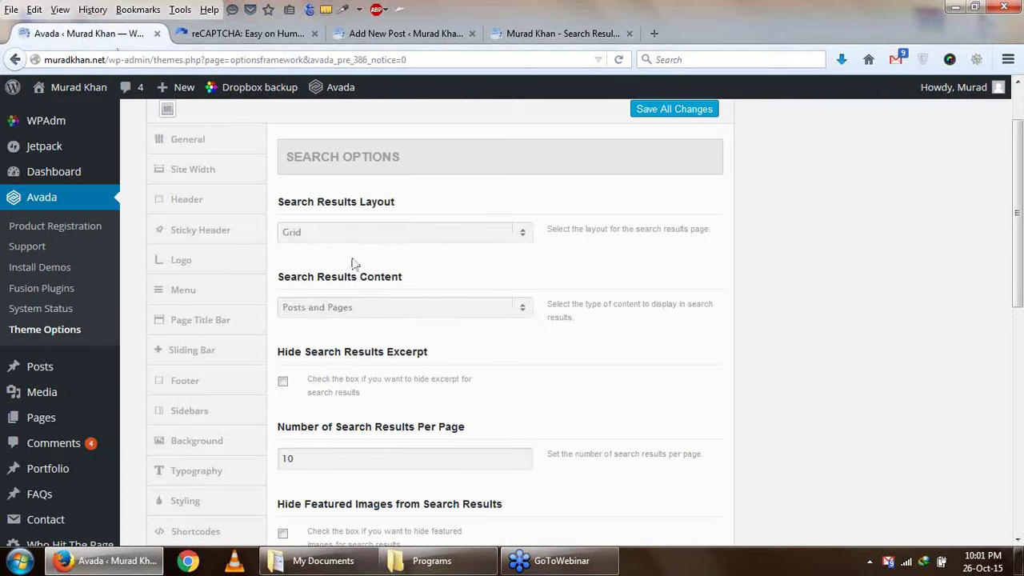
Review the Search Results Layout and Search Results Content choices, then the excerpt, results-per-page and featured image settings
{"action": "left_click", "coordinate": [300, 234]}
{"action": "left_click", "coordinate": [667, 255]}
{"action": "scroll", "coordinate": [651, 267], "scroll_direction": "down", "scroll_amount": 2}
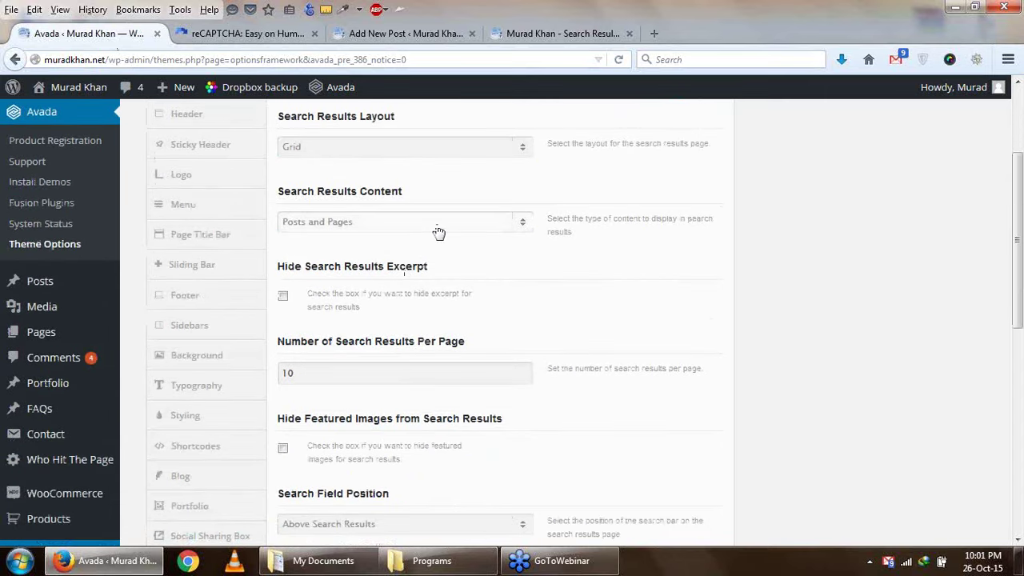
{"action": "left_click", "coordinate": [438, 231]}
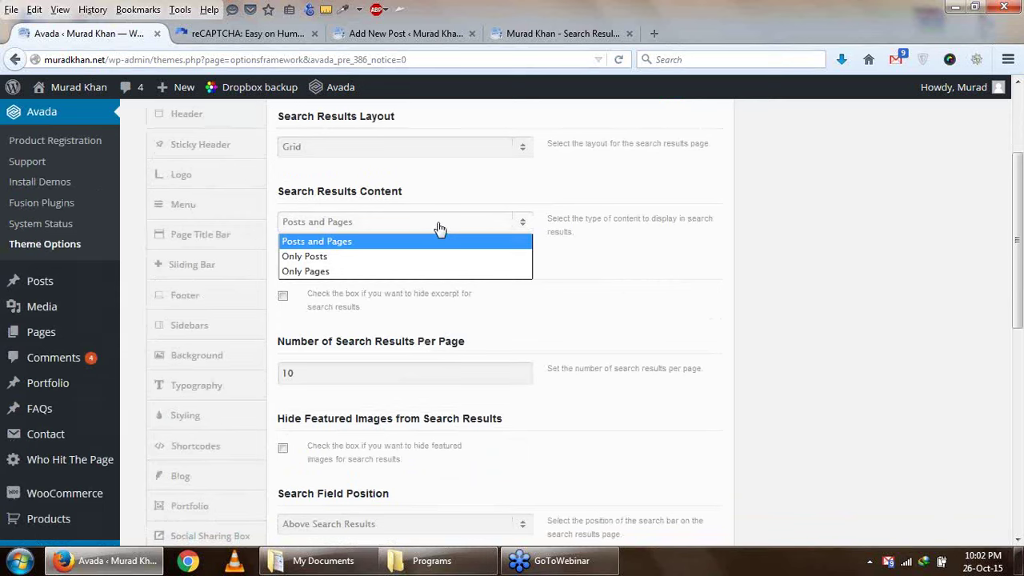
{"action": "left_click", "coordinate": [438, 230]}
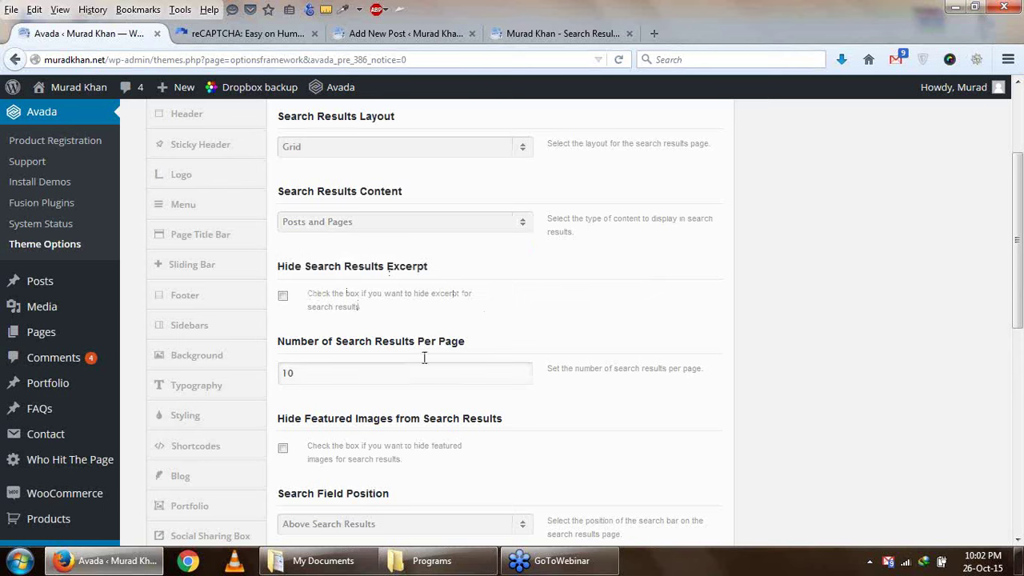
{"action": "scroll", "coordinate": [371, 377], "scroll_direction": "down", "scroll_amount": 4}
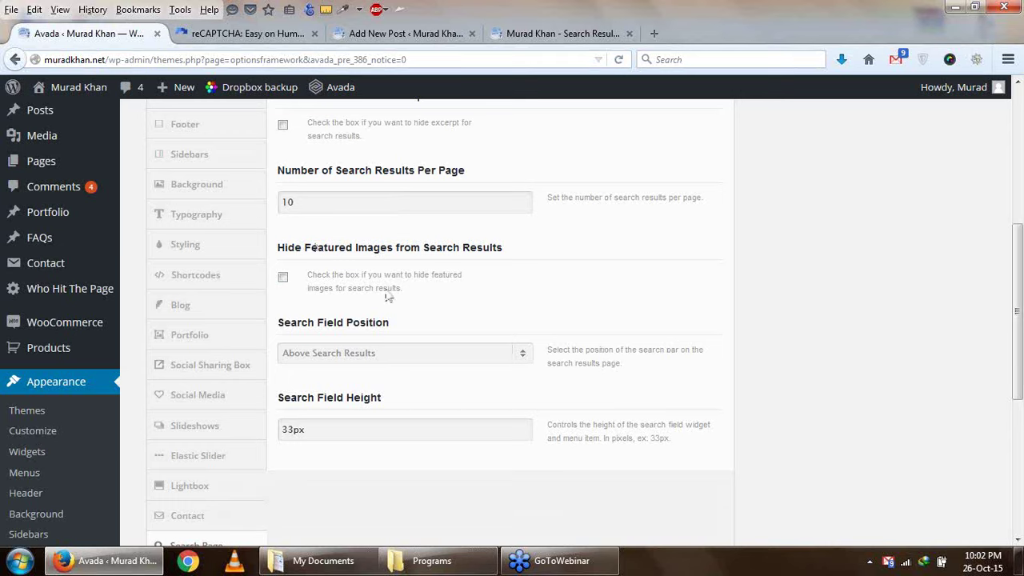
Check the excerpts and featured images on the live search results page and return to the theme options
{"action": "left_click", "coordinate": [560, 33]}
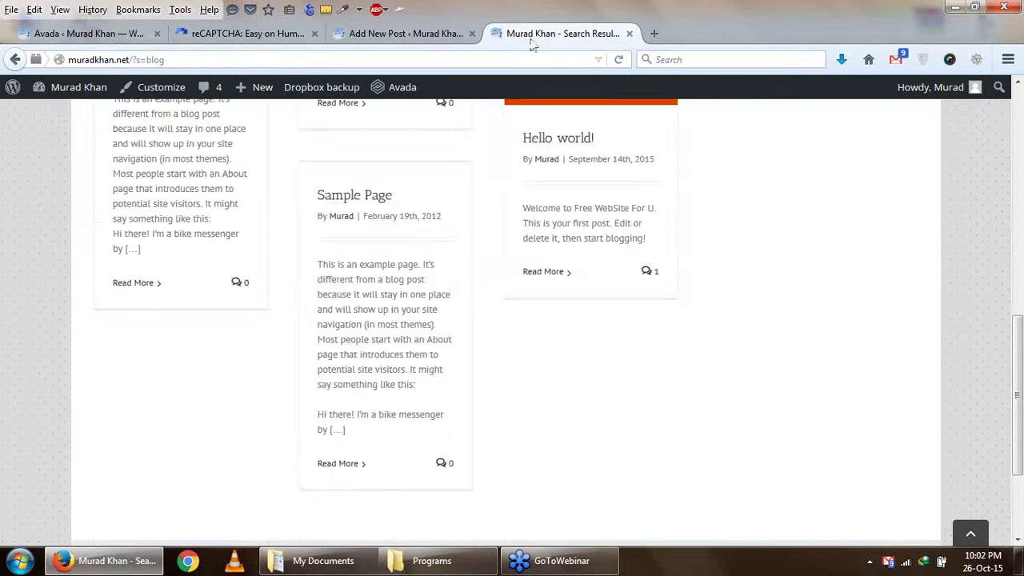
{"action": "scroll", "coordinate": [606, 263], "scroll_direction": "up", "scroll_amount": 5}
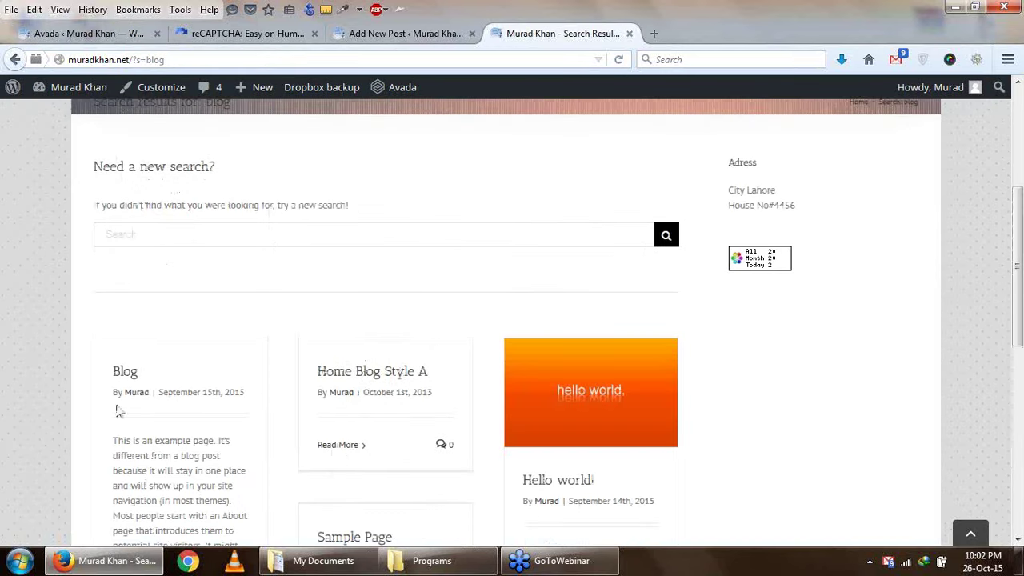
{"action": "scroll", "coordinate": [244, 464], "scroll_direction": "down", "scroll_amount": 2}
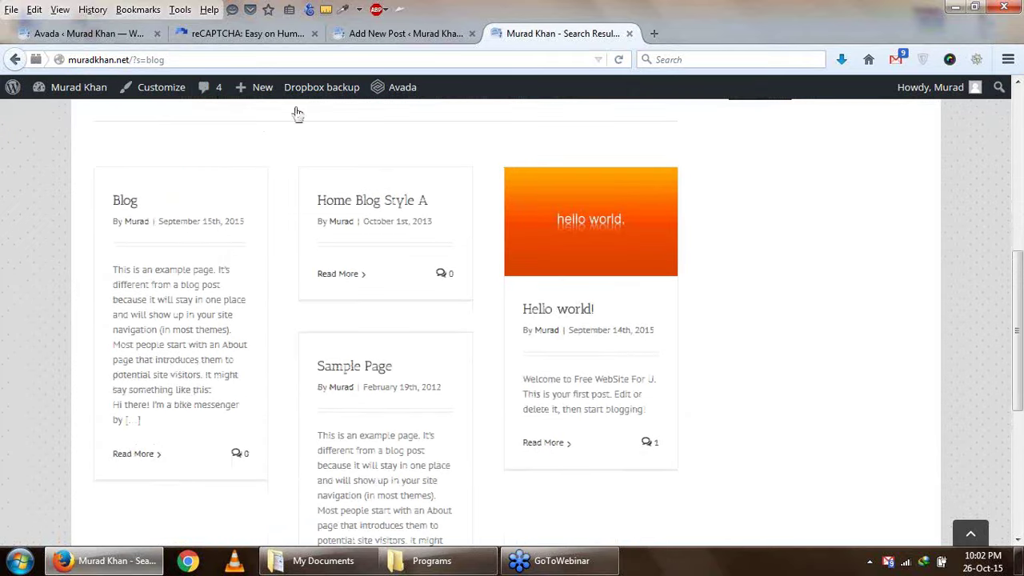
{"action": "left_click", "coordinate": [130, 33]}
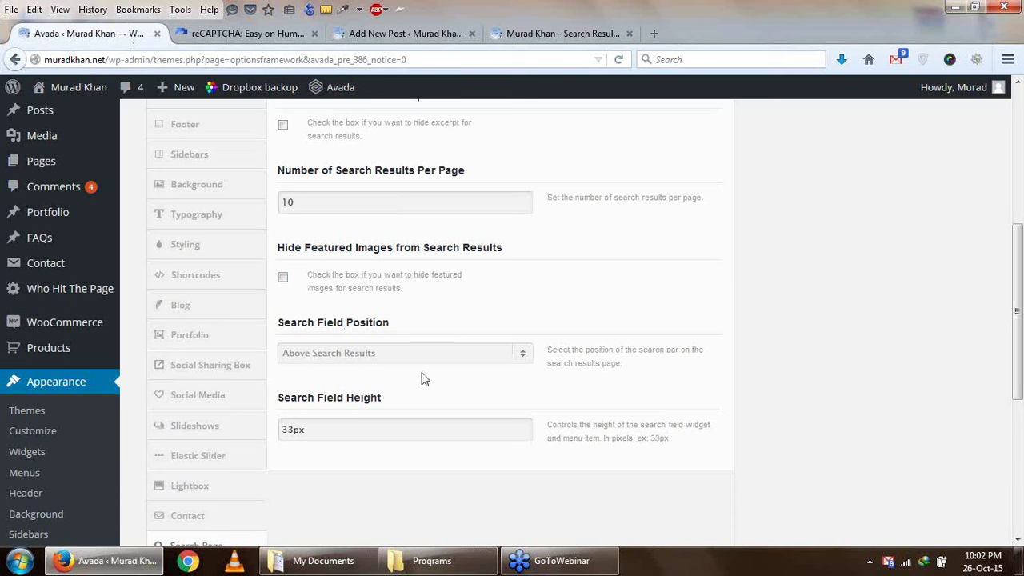
Examine the Search Field Height setting and the choices for Search Field Position
{"action": "left_click", "coordinate": [429, 426]}
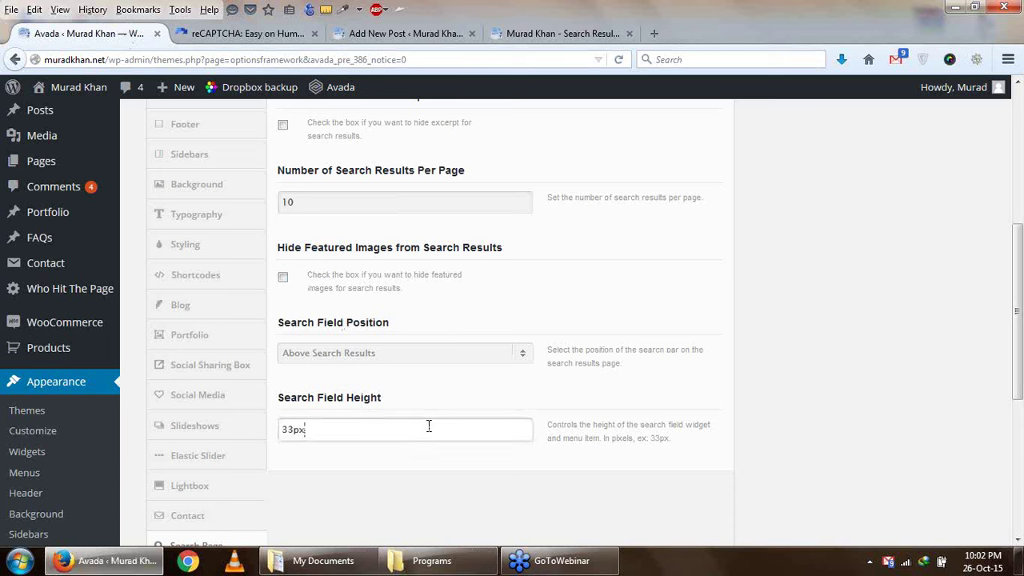
{"action": "left_click", "coordinate": [530, 356]}
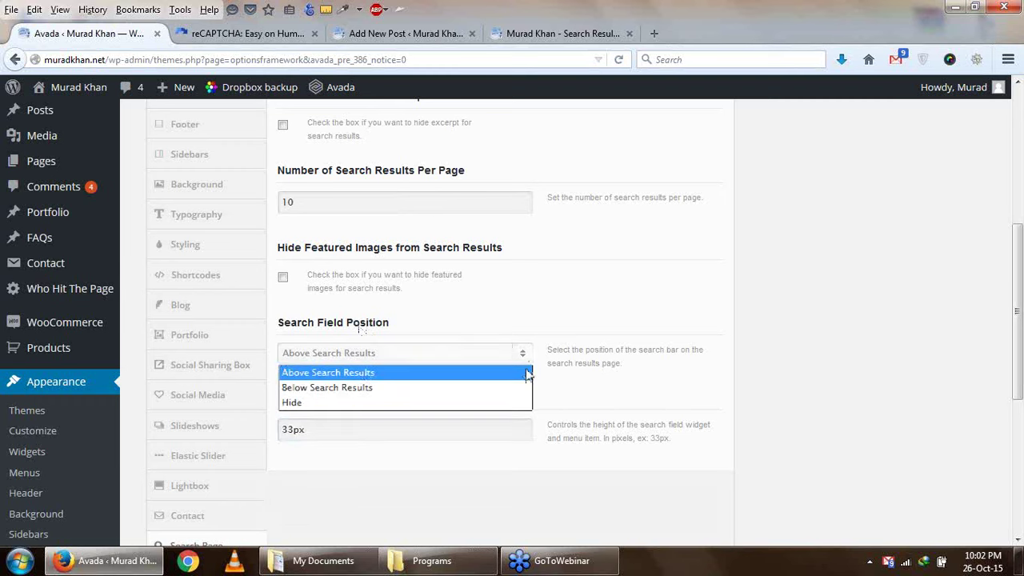
{"action": "left_click", "coordinate": [586, 374]}
Check where the new-search field sits on the live results page, then look again at the Search Field Position choices
{"action": "left_click", "coordinate": [563, 34]}
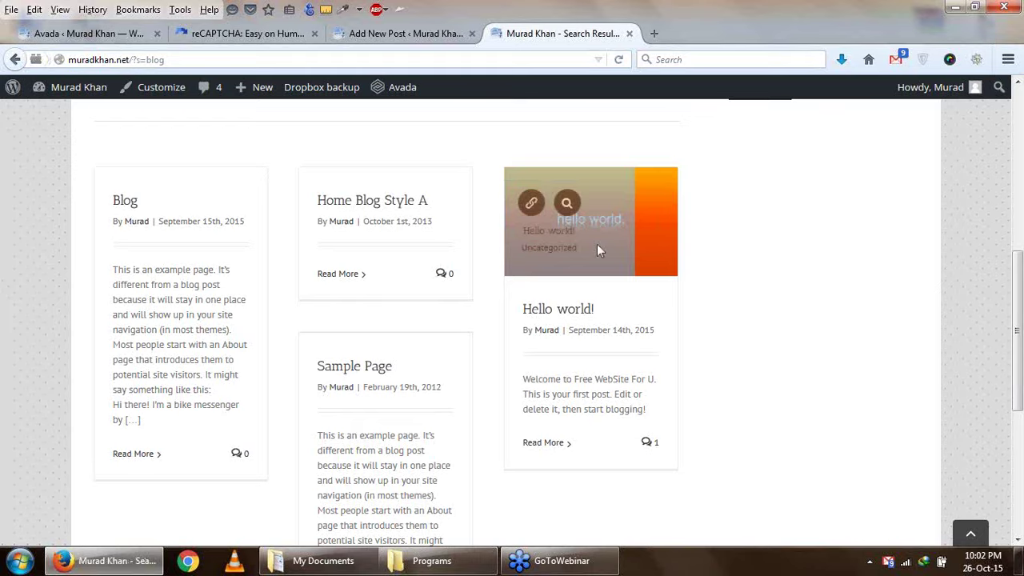
{"action": "scroll", "coordinate": [597, 244], "scroll_direction": "up", "scroll_amount": 5}
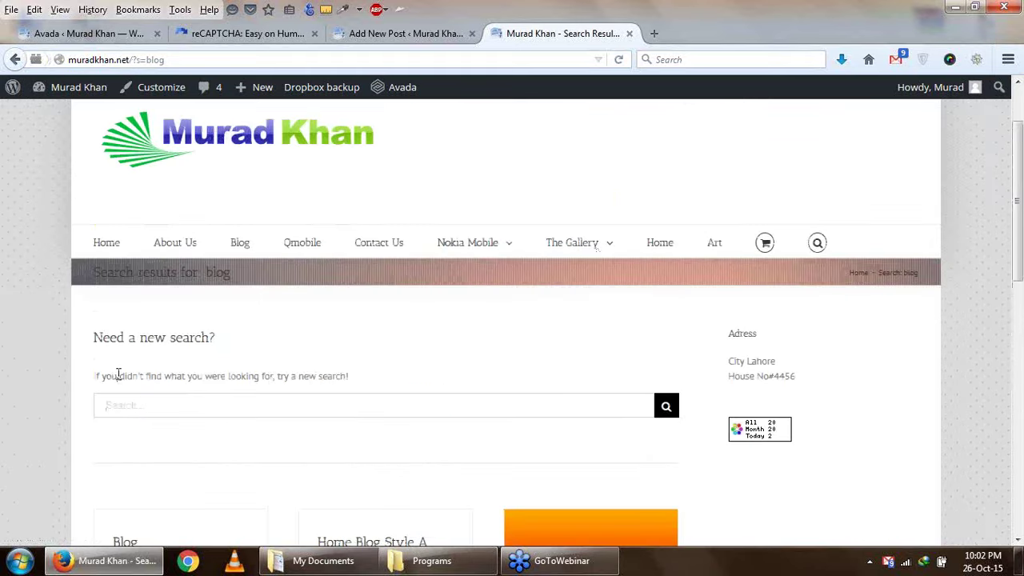
{"action": "left_click_drag", "start_coordinate": [87, 366], "coordinate": [374, 396]}
{"action": "scroll", "coordinate": [374, 396], "scroll_direction": "down", "scroll_amount": 10}
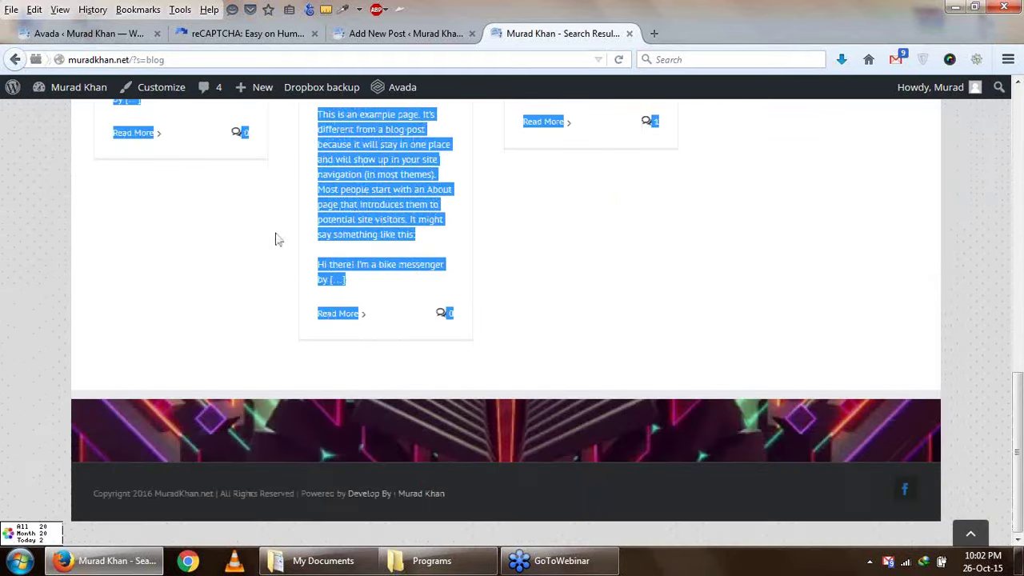
{"action": "left_click", "coordinate": [368, 34]}
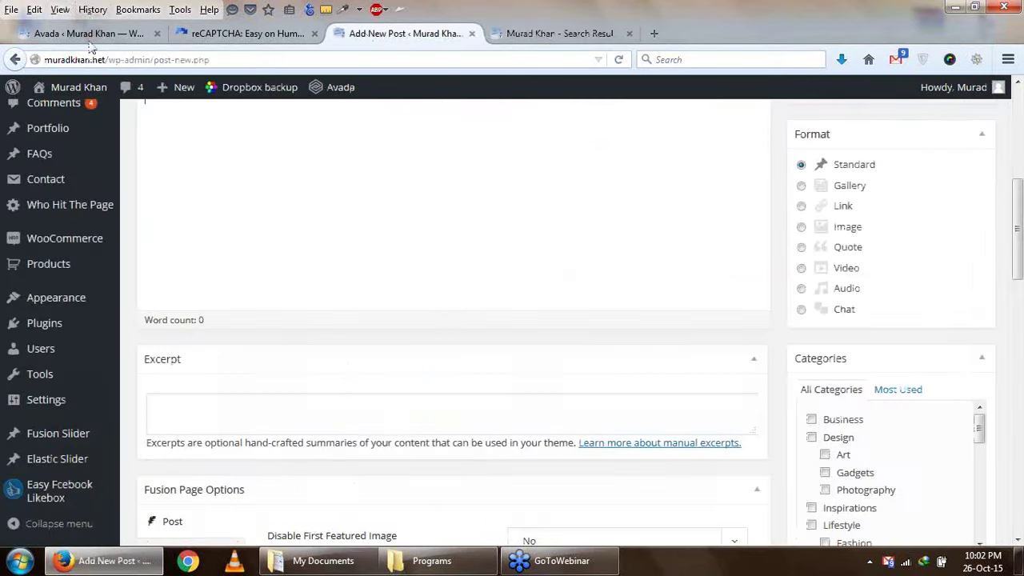
{"action": "left_click", "coordinate": [90, 33]}
{"action": "left_click", "coordinate": [357, 355]}
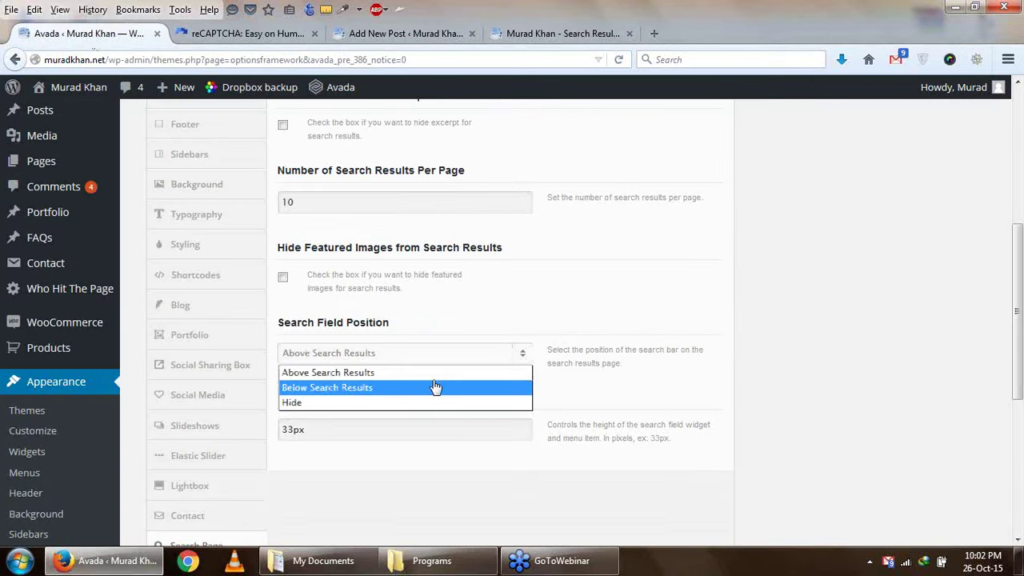
{"action": "left_click", "coordinate": [542, 309]}
Open the Extra options and review the Miscellaneous Options through the Related Posts / Projects settings
{"action": "scroll", "coordinate": [240, 360], "scroll_direction": "down", "scroll_amount": 3}
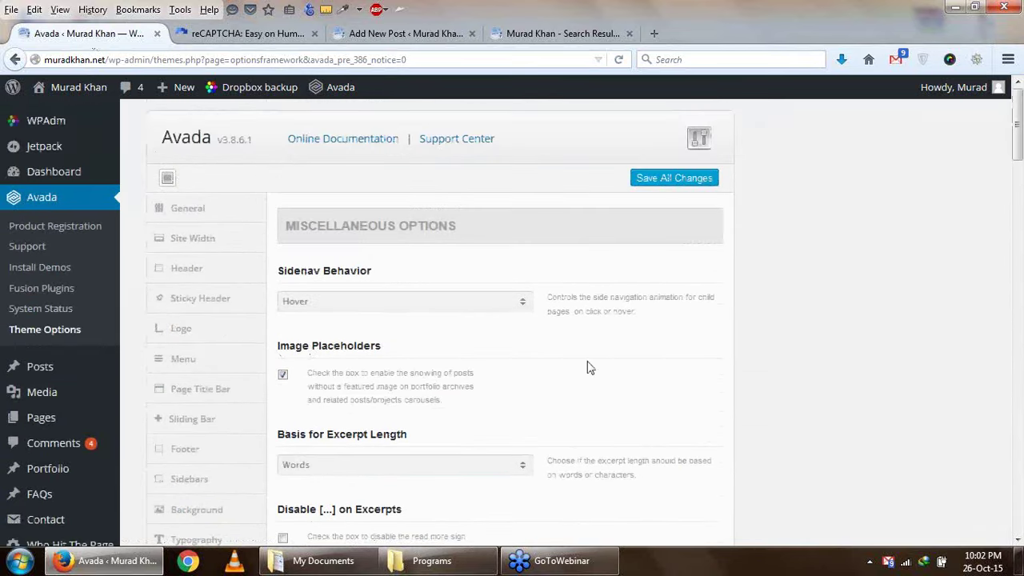
{"action": "scroll", "coordinate": [588, 368], "scroll_direction": "down", "scroll_amount": 5}
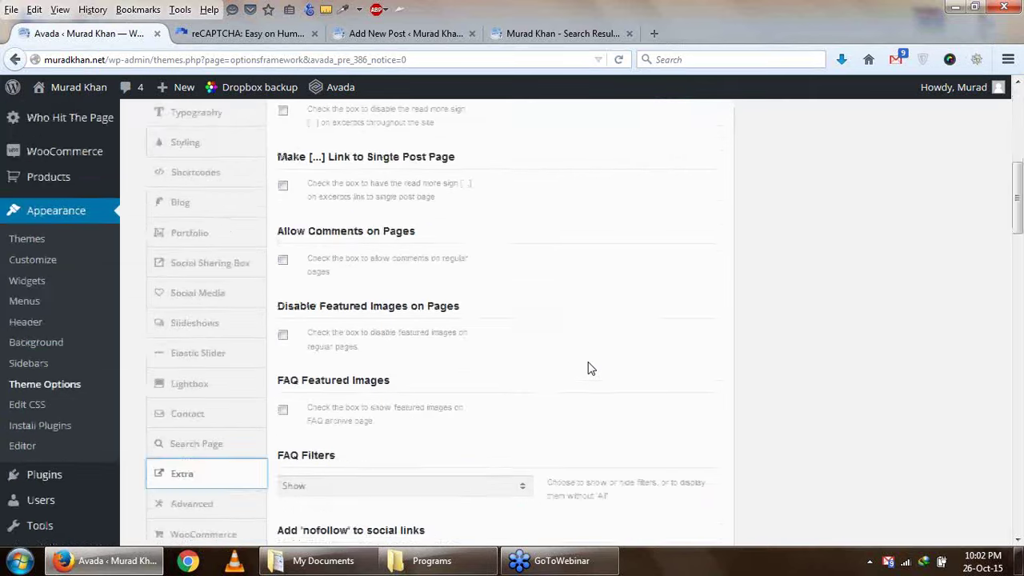
{"action": "scroll", "coordinate": [588, 368], "scroll_direction": "down", "scroll_amount": 4}
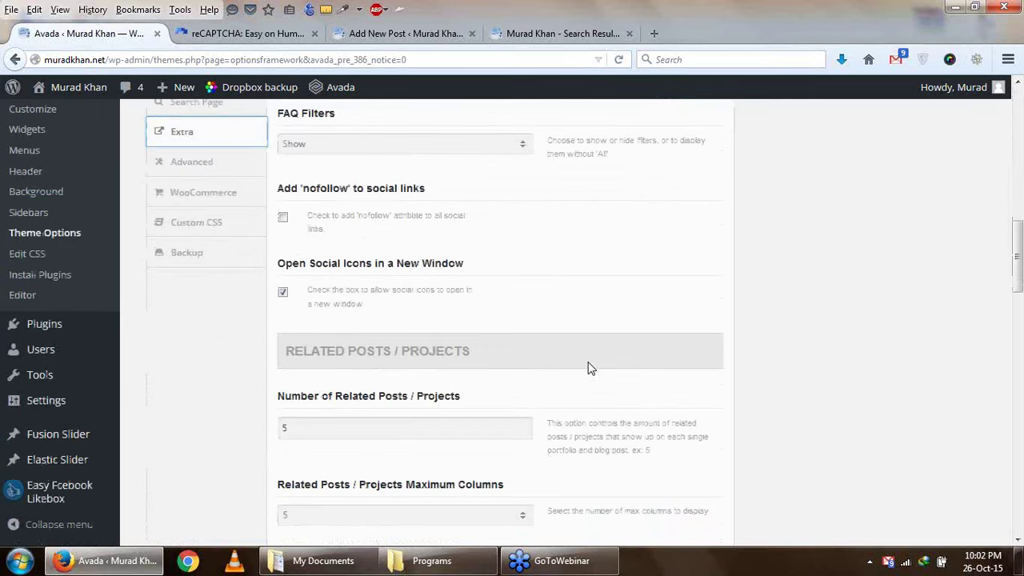
Open the Advanced options and review the settings that enable or disable theme features and plugin support
{"action": "left_click", "coordinate": [216, 160]}
{"action": "scroll", "coordinate": [532, 256], "scroll_direction": "up", "scroll_amount": 4}
{"action": "scroll", "coordinate": [532, 256], "scroll_direction": "up", "scroll_amount": 3}
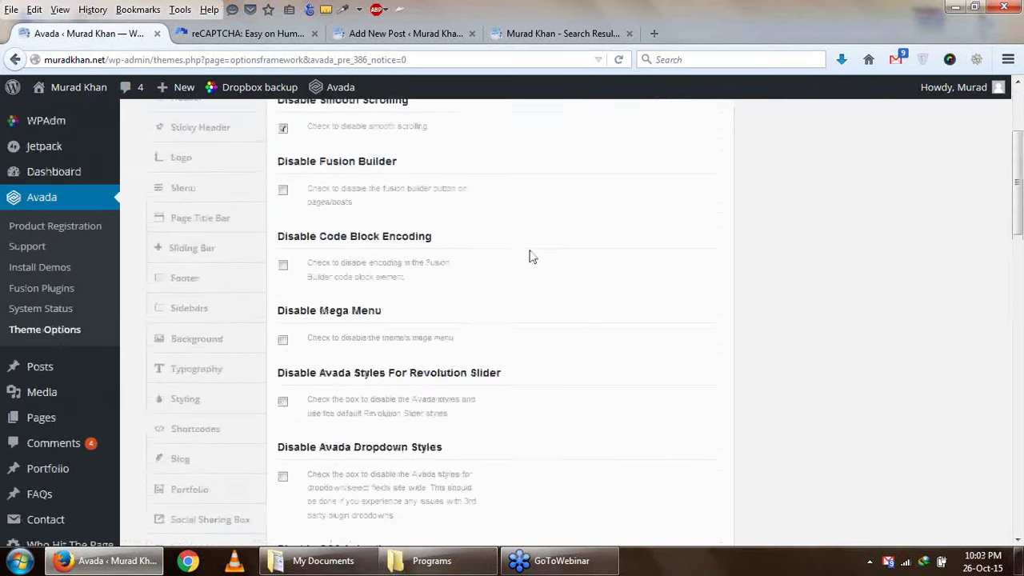
{"action": "scroll", "coordinate": [532, 256], "scroll_direction": "up", "scroll_amount": 2}
{"action": "scroll", "coordinate": [532, 256], "scroll_direction": "down", "scroll_amount": 3}
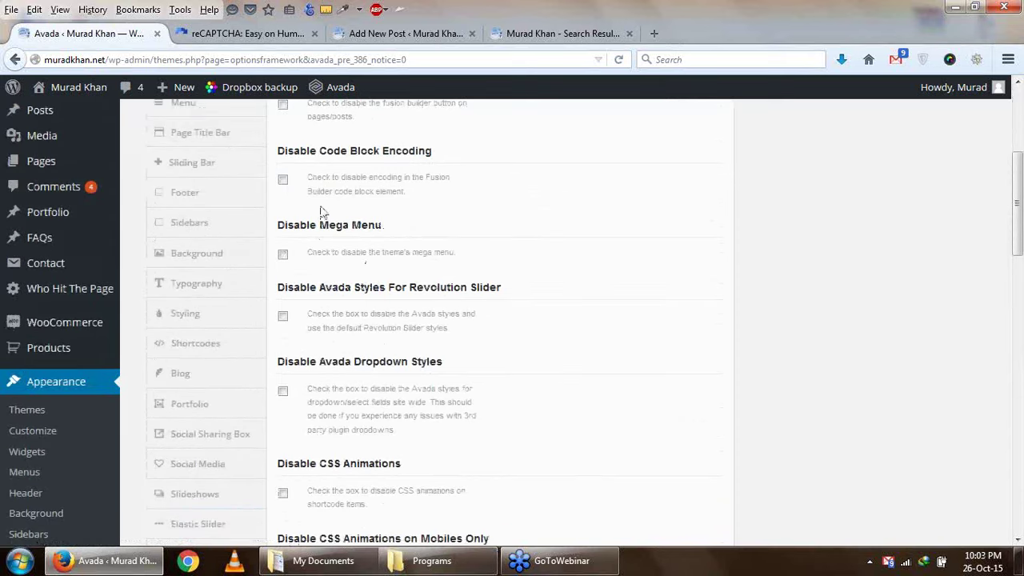
{"action": "scroll", "coordinate": [475, 201], "scroll_direction": "up", "scroll_amount": 2}
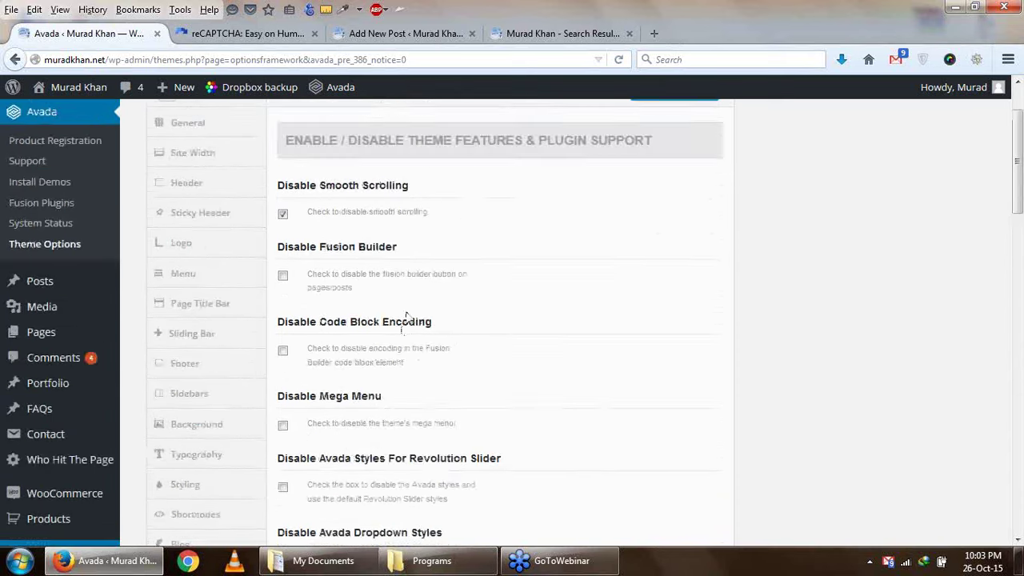
{"action": "scroll", "coordinate": [404, 316], "scroll_direction": "down", "scroll_amount": 5}
{"action": "scroll", "coordinate": [406, 318], "scroll_direction": "down", "scroll_amount": 4}
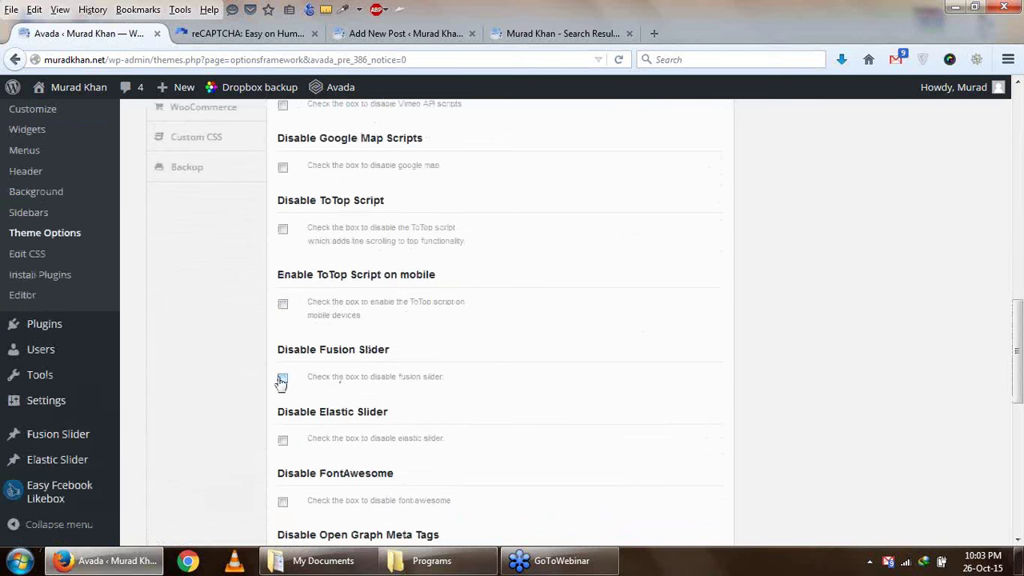
{"action": "scroll", "coordinate": [270, 447], "scroll_direction": "up", "scroll_amount": 3}
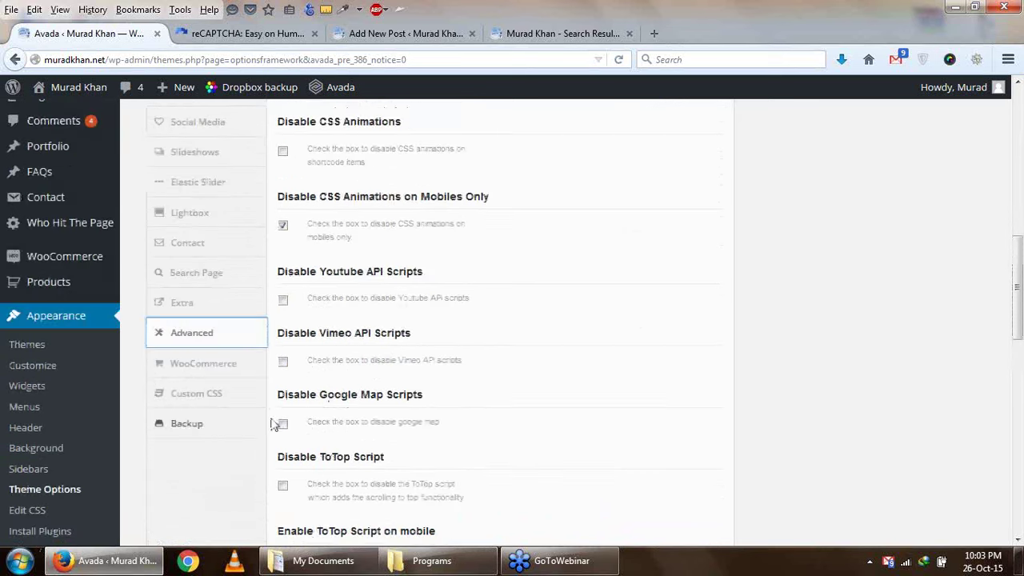
Open the WooCommerce options and review the product count, column, tab design, checkout, account link and cart icon settings
{"action": "left_click", "coordinate": [204, 370]}
{"action": "scroll", "coordinate": [448, 320], "scroll_direction": "up", "scroll_amount": 5}
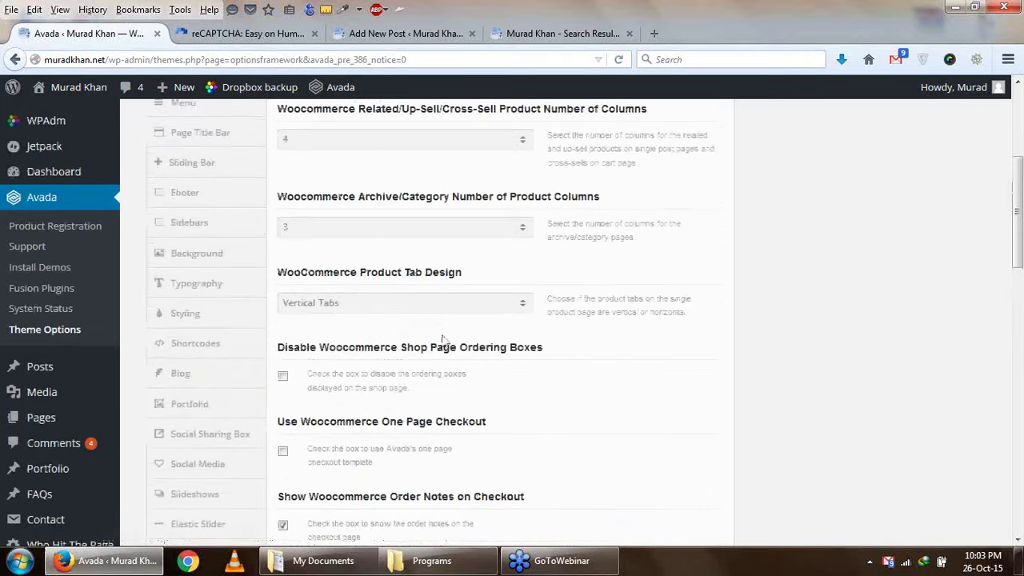
{"action": "scroll", "coordinate": [542, 294], "scroll_direction": "up", "scroll_amount": 2}
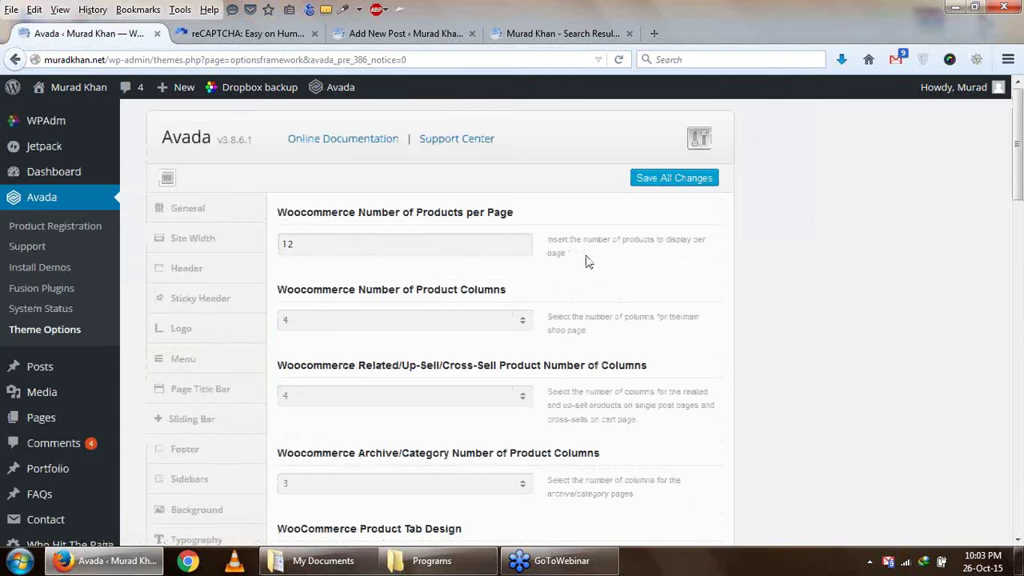
{"action": "scroll", "coordinate": [588, 261], "scroll_direction": "down", "scroll_amount": 5}
{"action": "scroll", "coordinate": [588, 262], "scroll_direction": "up", "scroll_amount": 5}
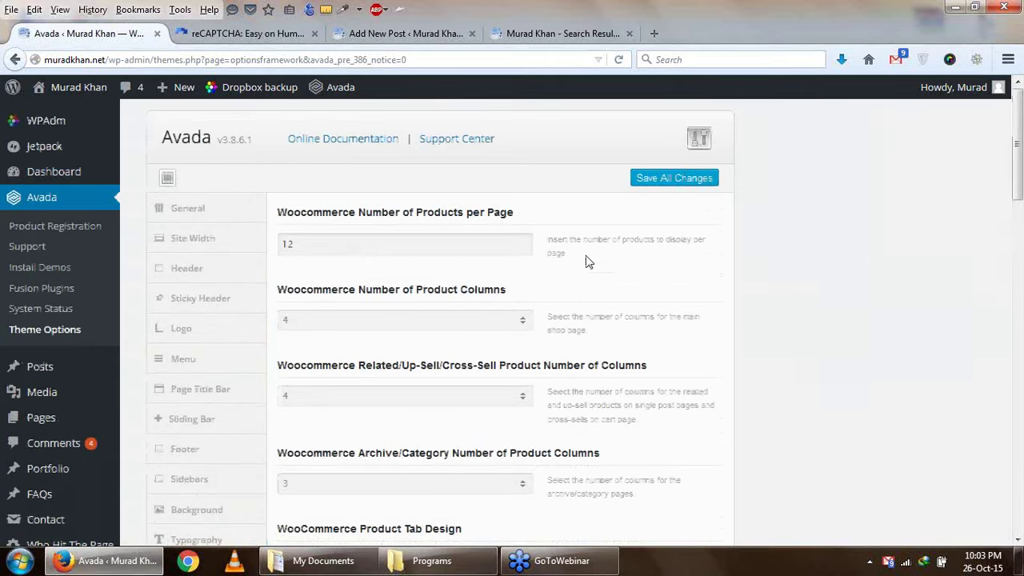
{"action": "left_click", "coordinate": [519, 250]}
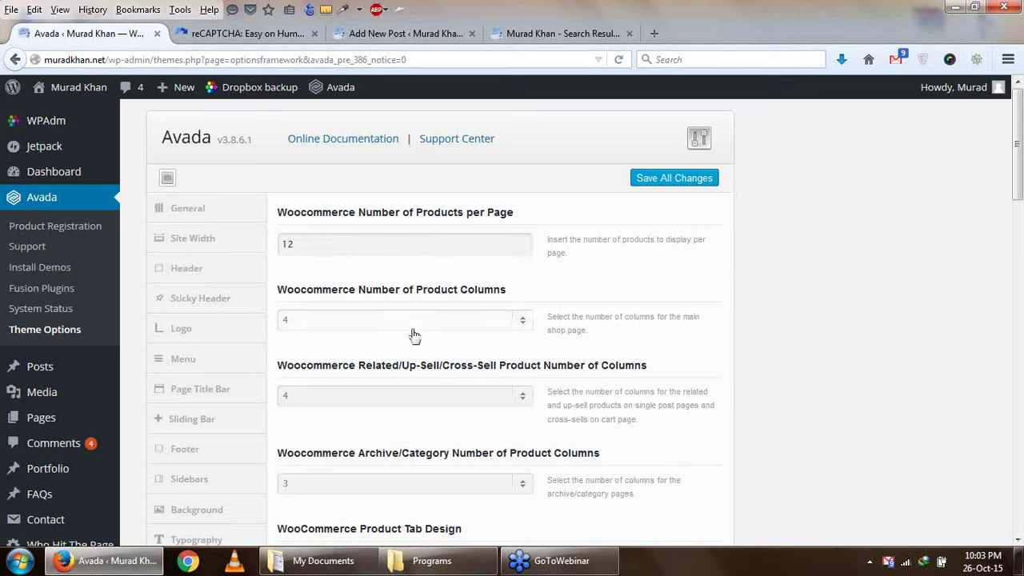
{"action": "scroll", "coordinate": [413, 335], "scroll_direction": "down", "scroll_amount": 3}
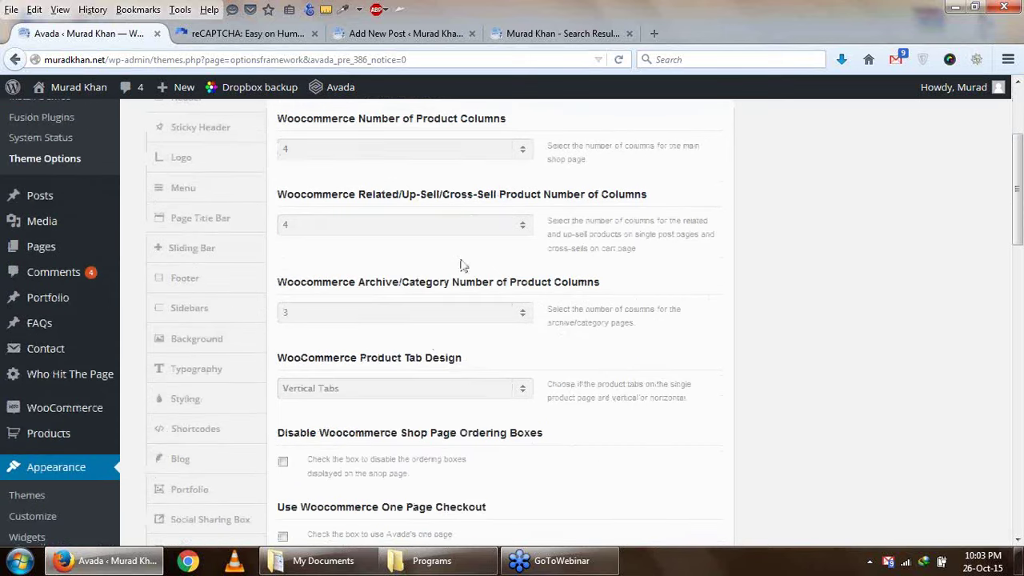
{"action": "scroll", "coordinate": [464, 290], "scroll_direction": "down", "scroll_amount": 2}
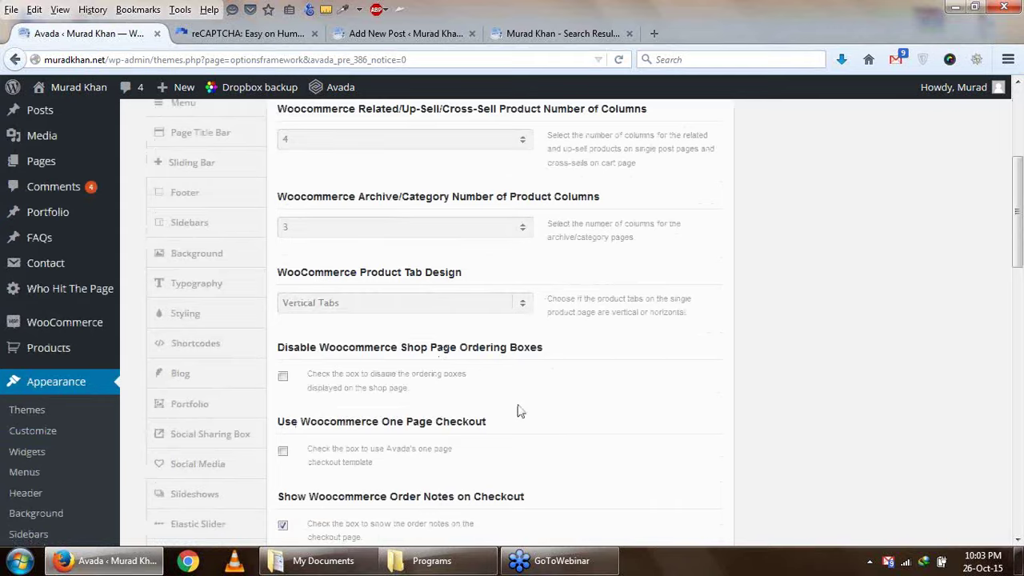
{"action": "scroll", "coordinate": [518, 412], "scroll_direction": "down", "scroll_amount": 2}
{"action": "scroll", "coordinate": [418, 383], "scroll_direction": "down", "scroll_amount": 2}
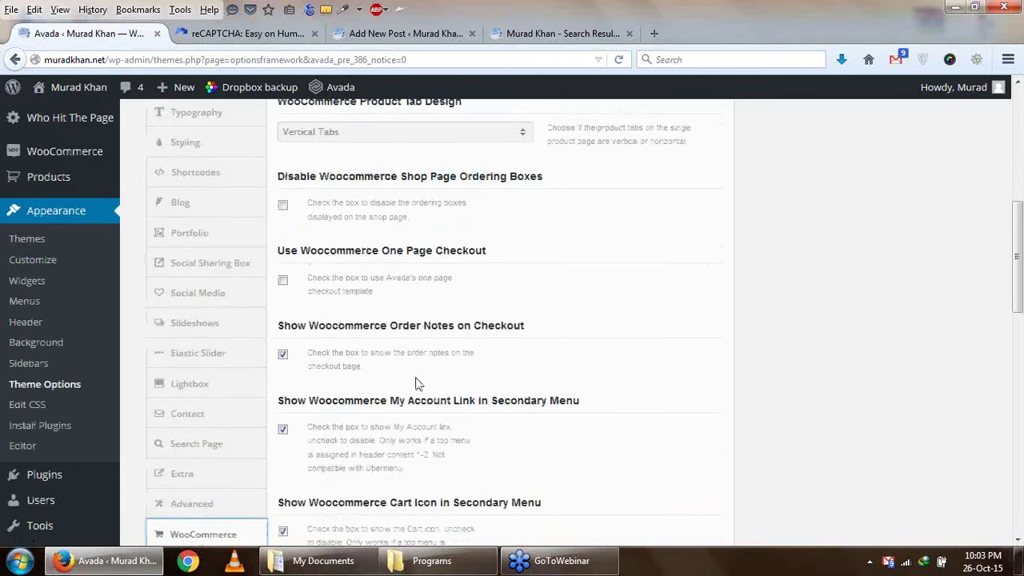
{"action": "scroll", "coordinate": [416, 384], "scroll_direction": "down", "scroll_amount": 4}
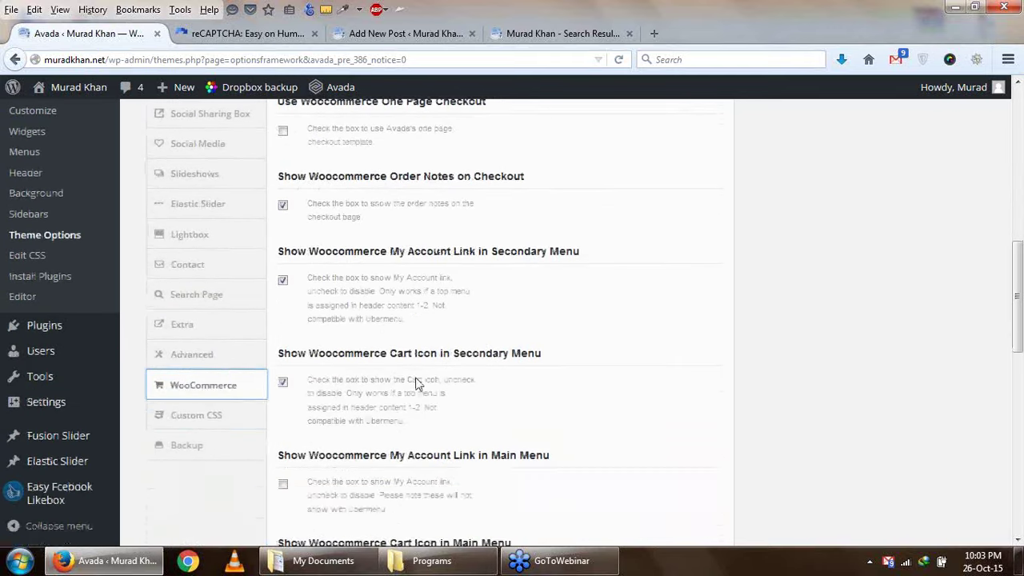
Open the Custom CSS options and examine the CSS Code field, checking the live search results page its code would affect
{"action": "left_click", "coordinate": [222, 405]}
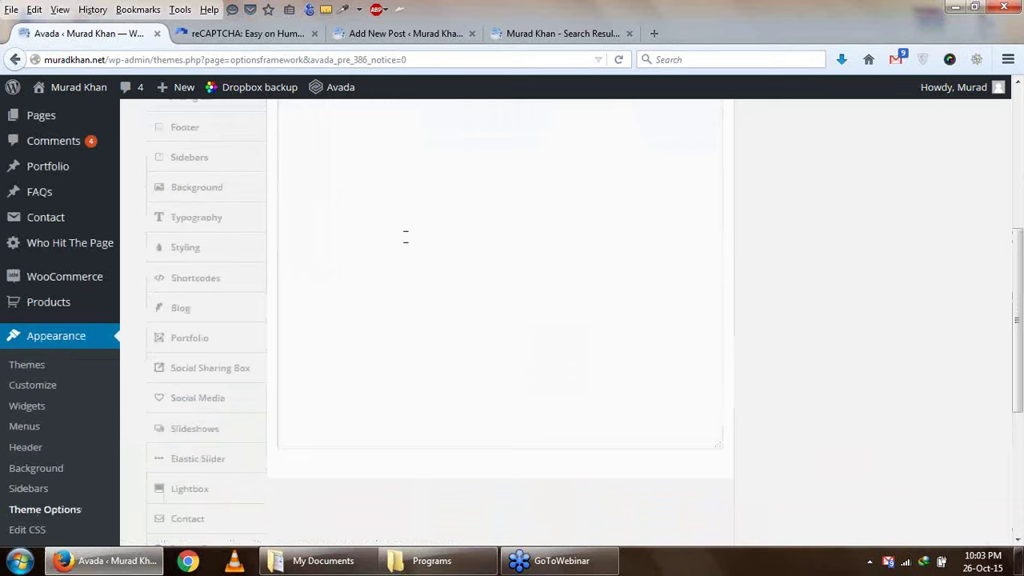
{"action": "left_click", "coordinate": [332, 392]}
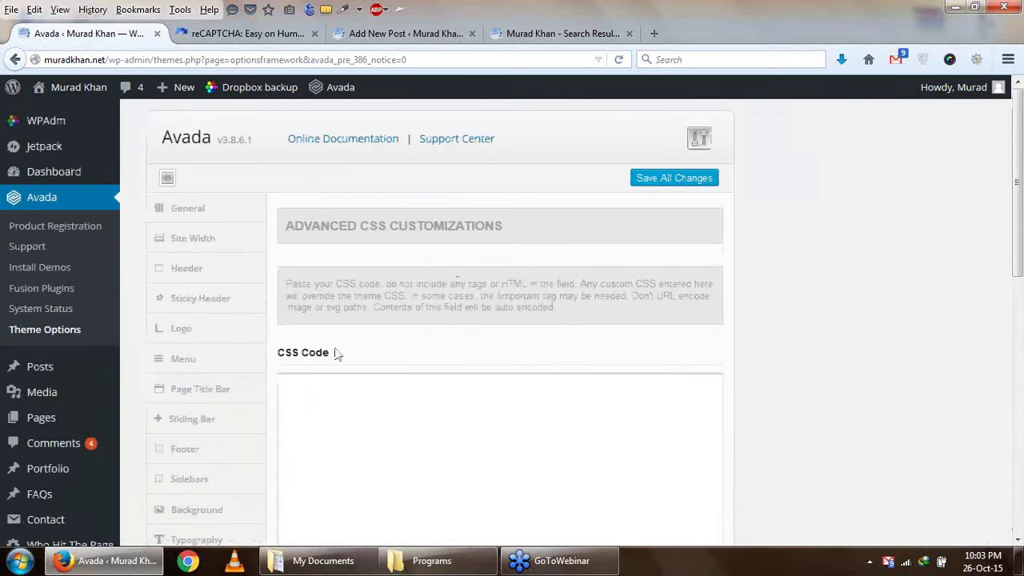
{"action": "left_click", "coordinate": [563, 33]}
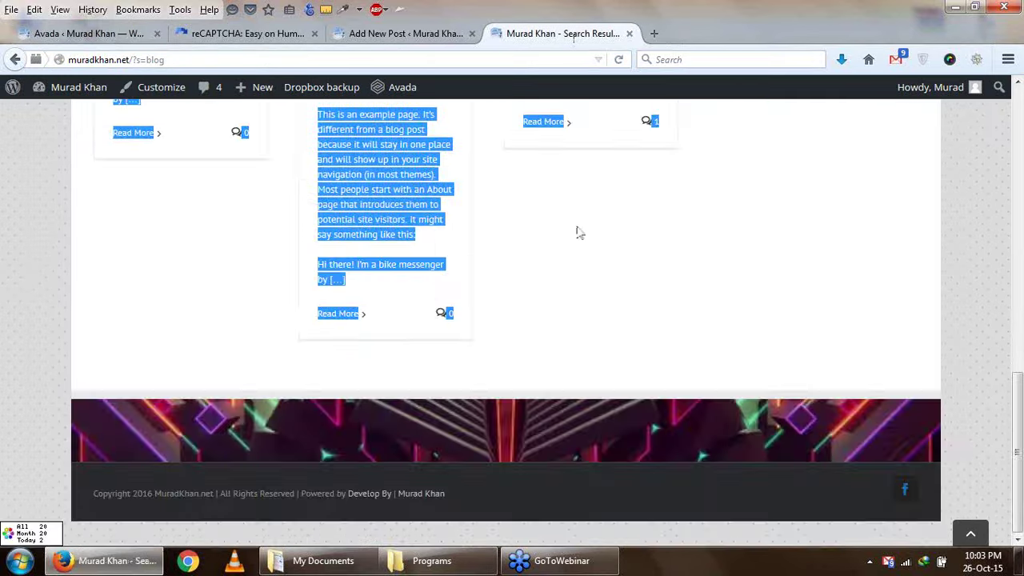
{"action": "scroll", "coordinate": [583, 225], "scroll_direction": "up", "scroll_amount": 5}
{"action": "scroll", "coordinate": [583, 226], "scroll_direction": "up", "scroll_amount": 5}
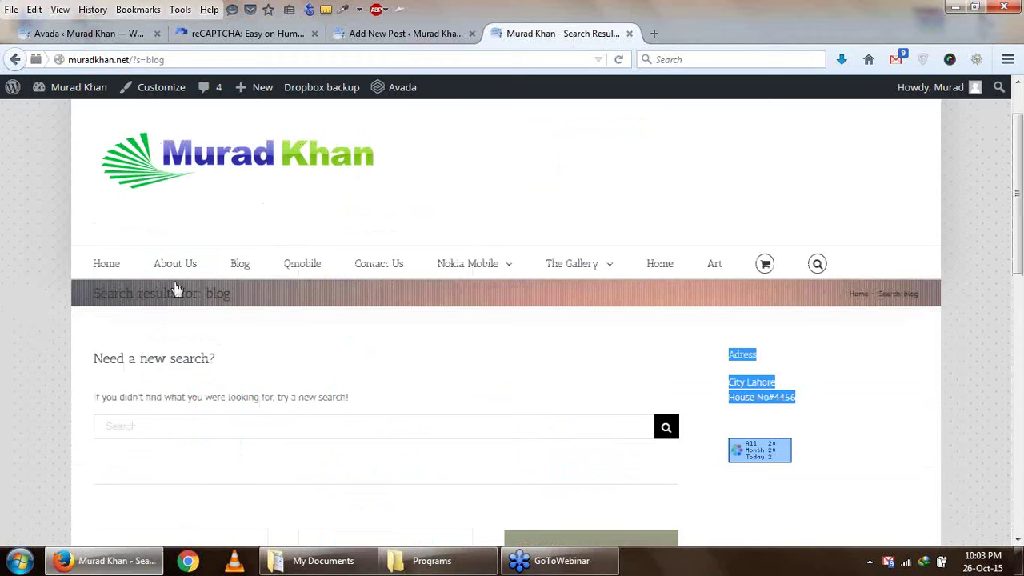
{"action": "left_click", "coordinate": [102, 33]}
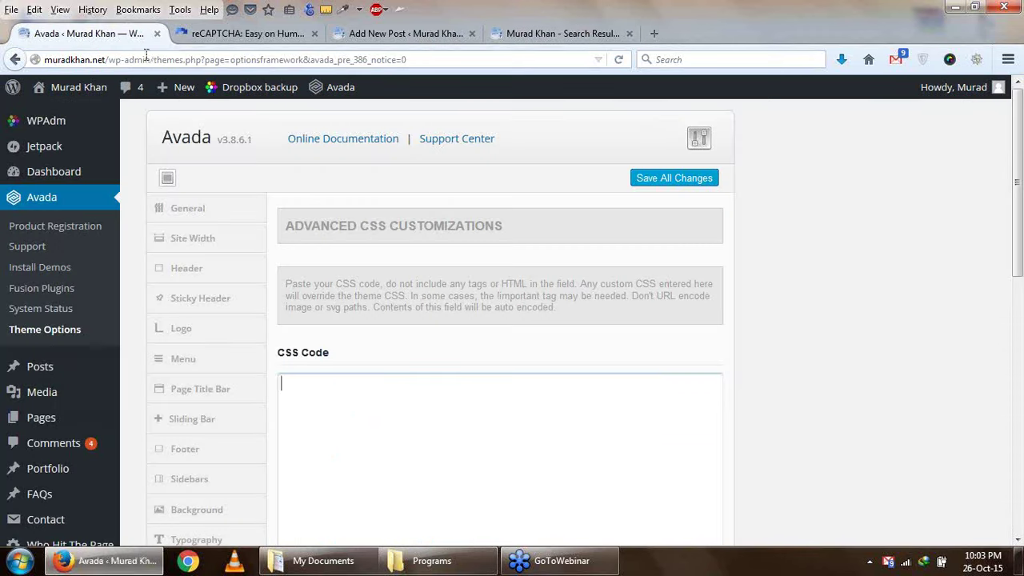
Open the Backup options and copy the entire Transfer Theme Options Data text
{"action": "scroll", "coordinate": [324, 428], "scroll_direction": "down", "scroll_amount": 8}
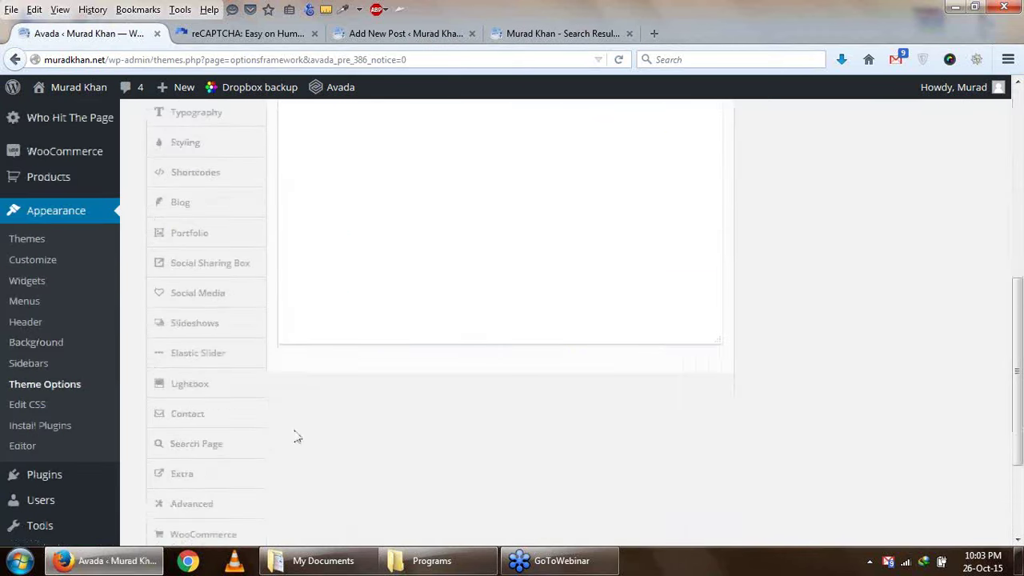
{"action": "left_click", "coordinate": [197, 453]}
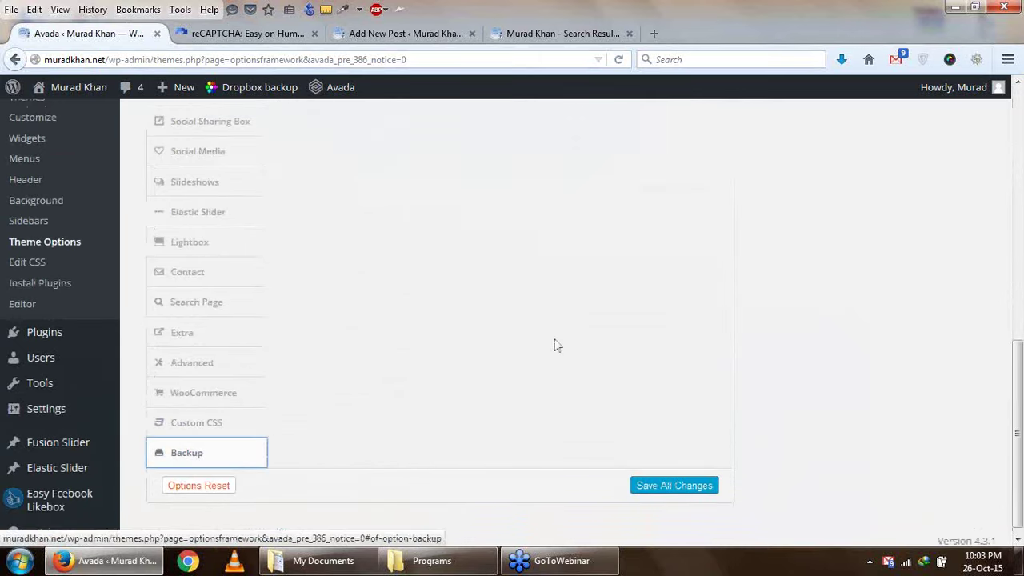
{"action": "scroll", "coordinate": [552, 343], "scroll_direction": "up", "scroll_amount": 5}
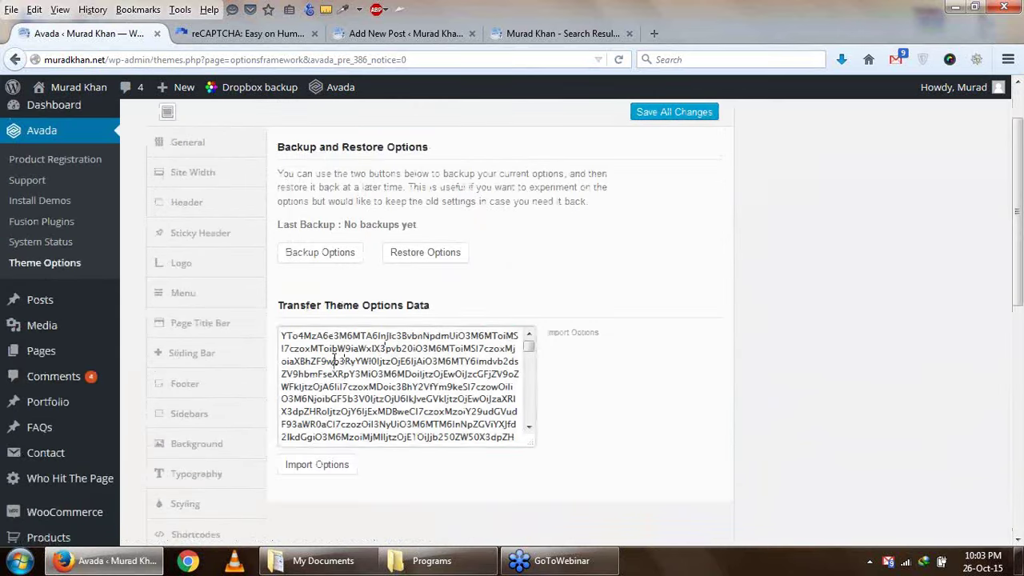
{"action": "triple_click", "coordinate": [336, 359]}
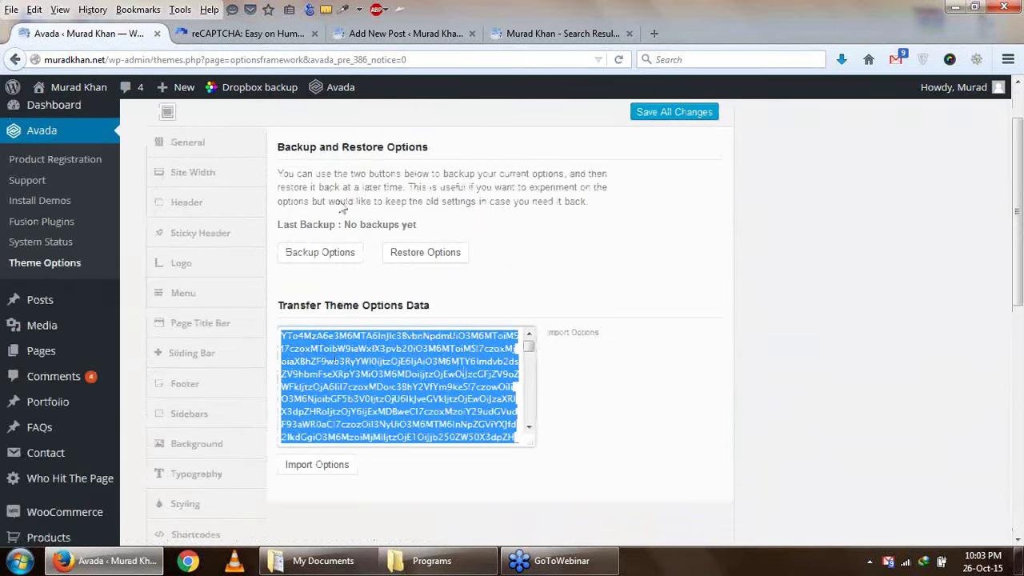
{"action": "right_click", "coordinate": [498, 361]}
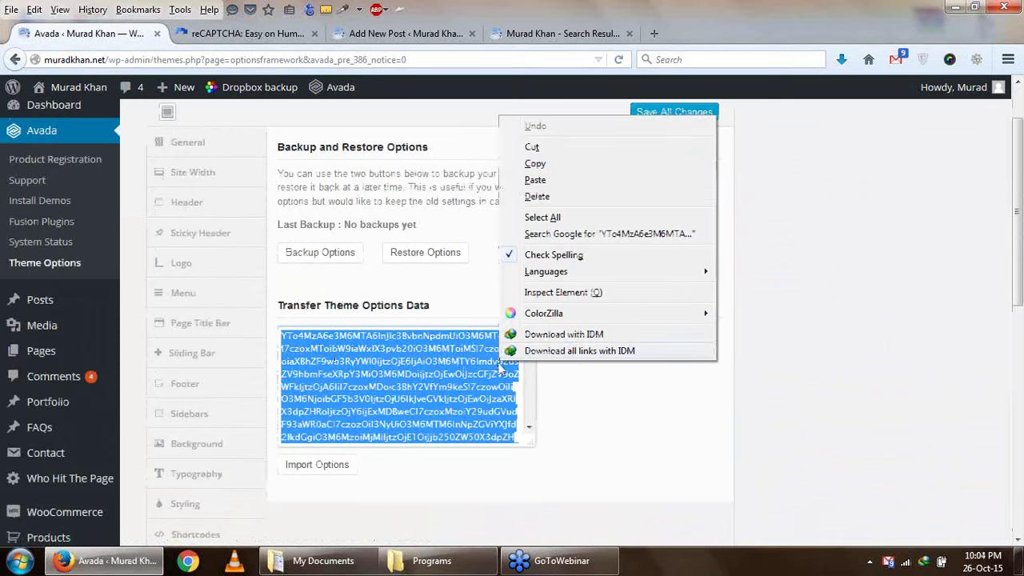
{"action": "left_click", "coordinate": [536, 164]}
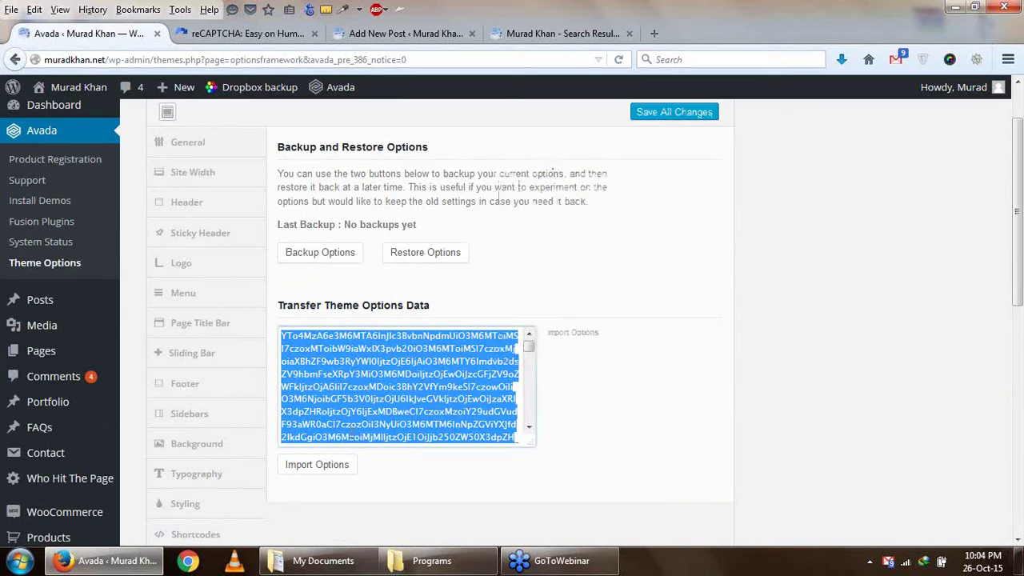
Look over the backup and import controls, and start restoring the options from the last backup but cancel the replacement
{"action": "scroll", "coordinate": [379, 413], "scroll_direction": "up", "scroll_amount": 2}
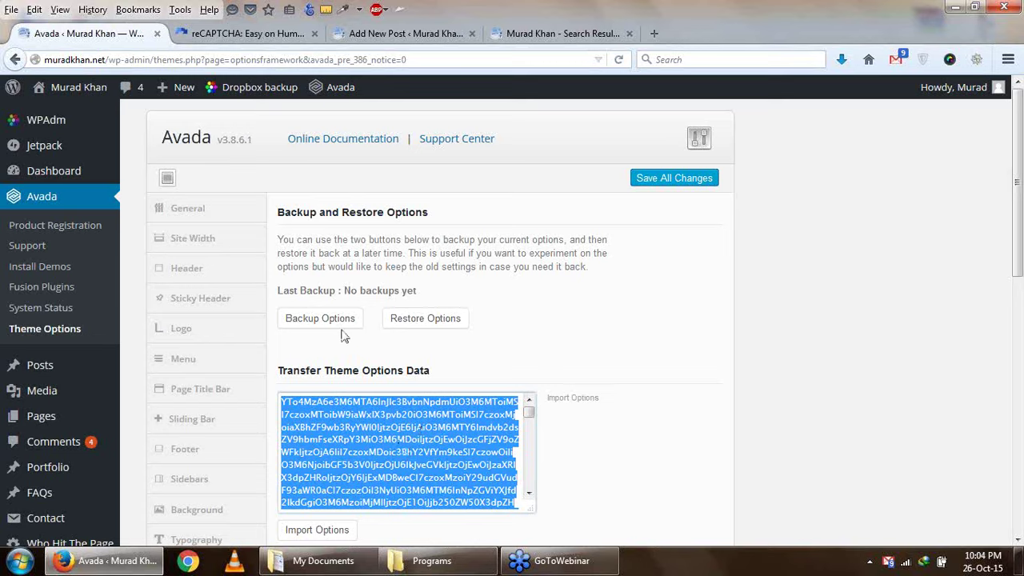
{"action": "scroll", "coordinate": [428, 344], "scroll_direction": "down", "scroll_amount": 2}
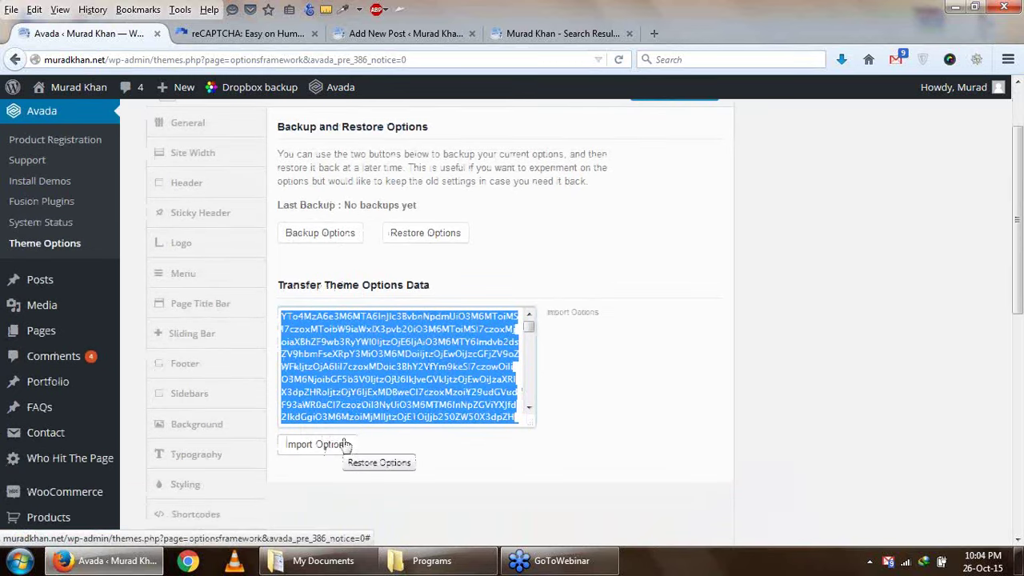
{"action": "left_click", "coordinate": [324, 451]}
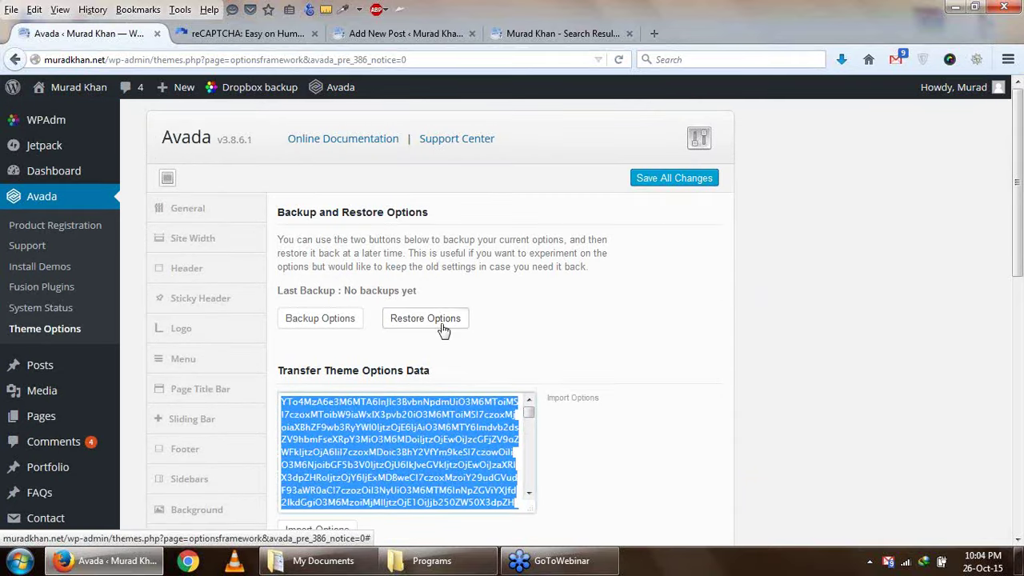
{"action": "left_click", "coordinate": [442, 324]}
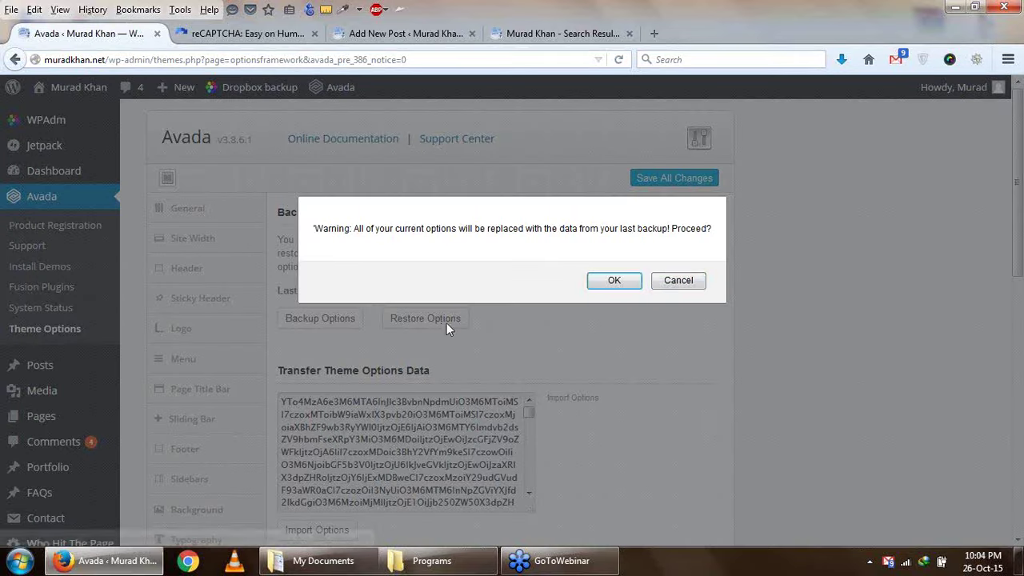
{"action": "left_click", "coordinate": [679, 282]}
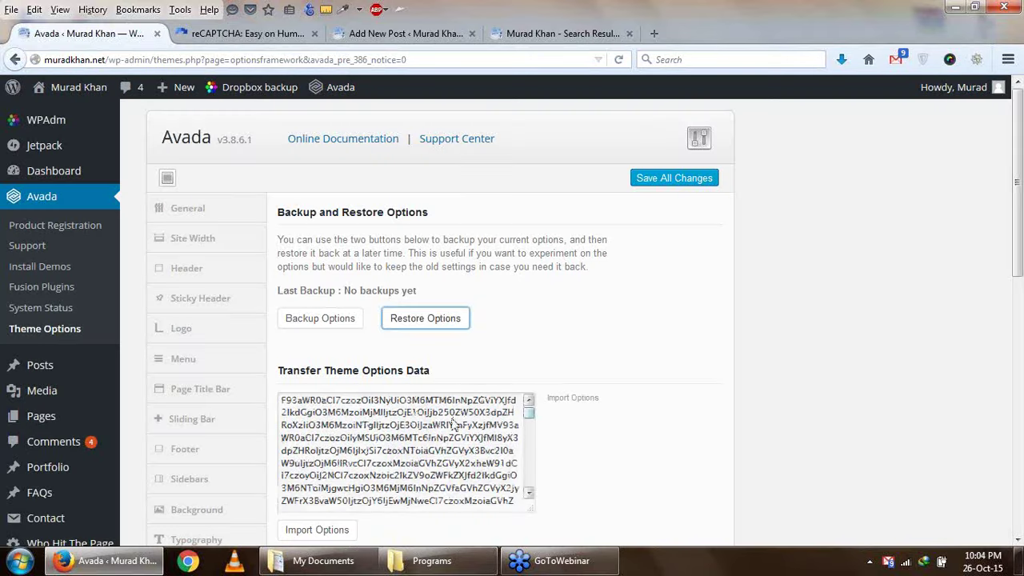
Select the Transfer Theme Options Data text through its end and review how the transfer section relates to the backup, restore and import options
{"action": "scroll", "coordinate": [452, 424], "scroll_direction": "down", "scroll_amount": 3}
{"action": "left_click_drag", "start_coordinate": [516, 152], "coordinate": [564, 333]}
{"action": "scroll", "coordinate": [564, 333], "scroll_direction": "up", "scroll_amount": 3}
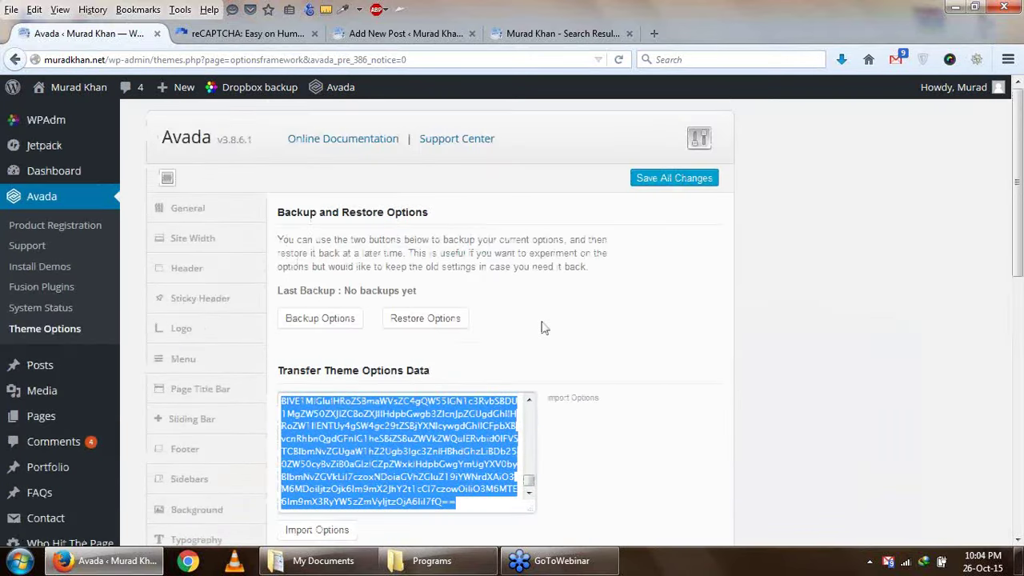
{"action": "scroll", "coordinate": [576, 395], "scroll_direction": "down", "scroll_amount": 3}
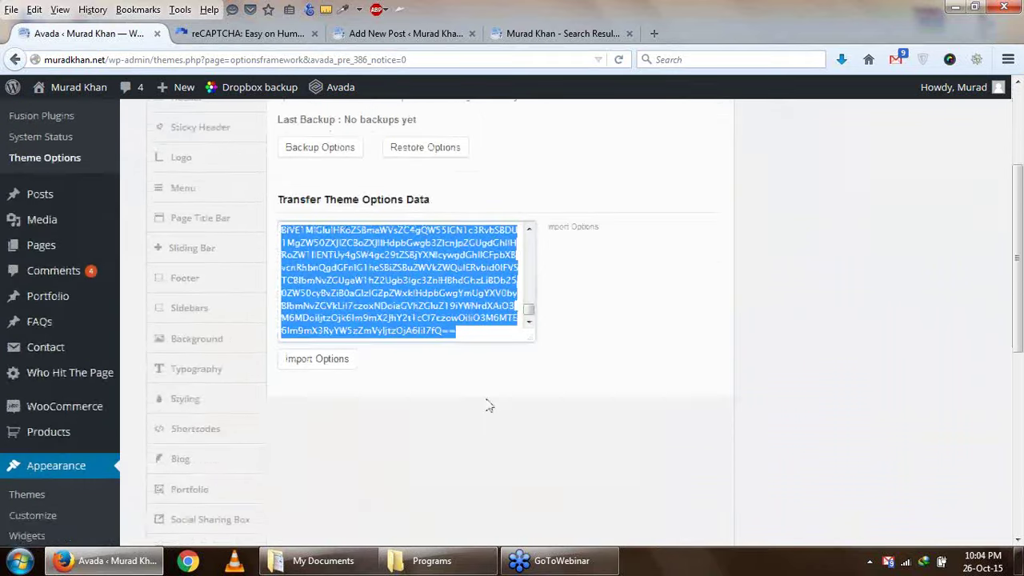
{"action": "scroll", "coordinate": [372, 418], "scroll_direction": "down", "scroll_amount": 5}
{"action": "scroll", "coordinate": [362, 422], "scroll_direction": "up", "scroll_amount": 5}
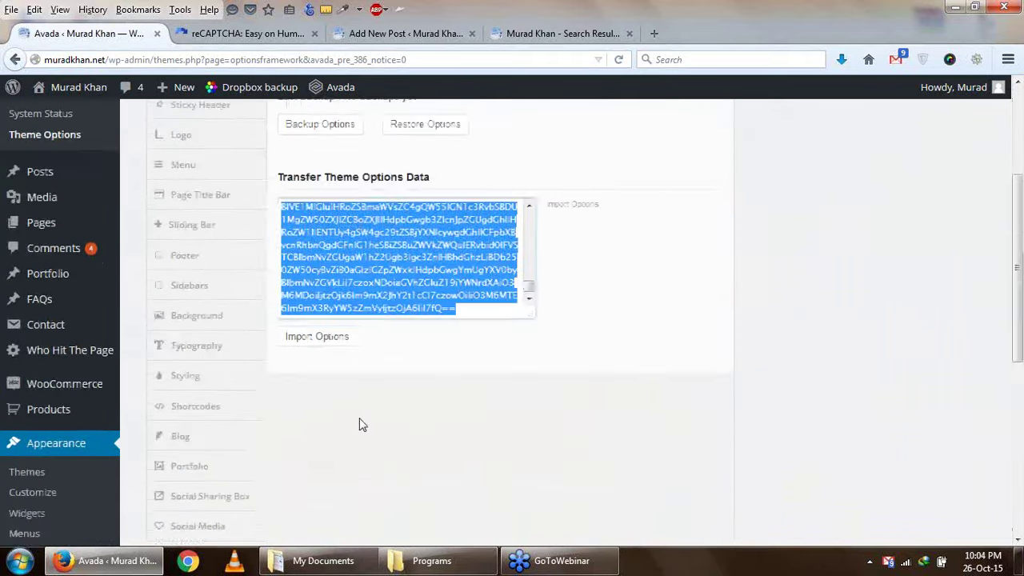
{"action": "scroll", "coordinate": [361, 424], "scroll_direction": "up", "scroll_amount": 3}
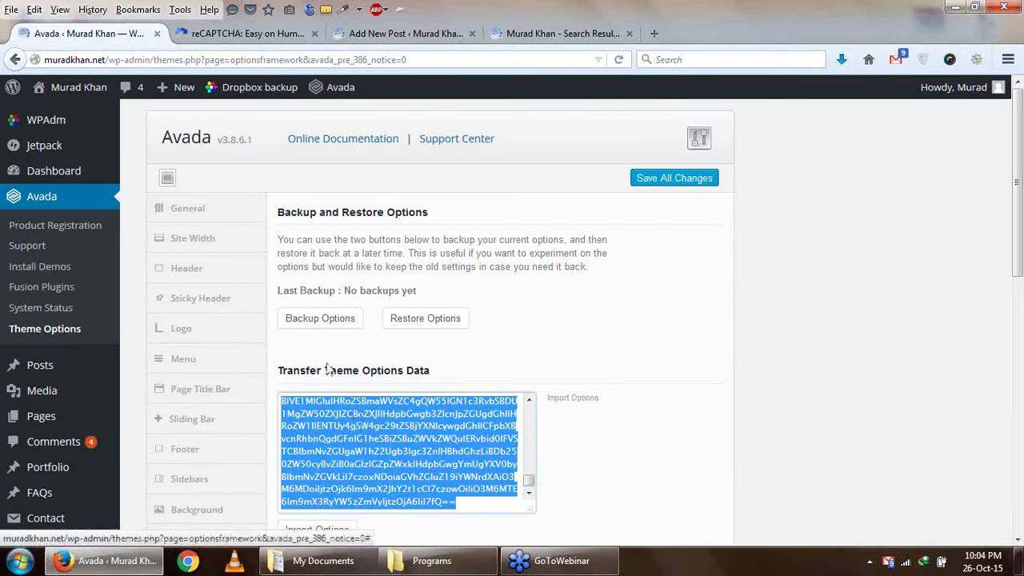
{"action": "left_click_drag", "start_coordinate": [286, 371], "coordinate": [518, 379]}
{"action": "scroll", "coordinate": [589, 380], "scroll_direction": "down", "scroll_amount": 3}
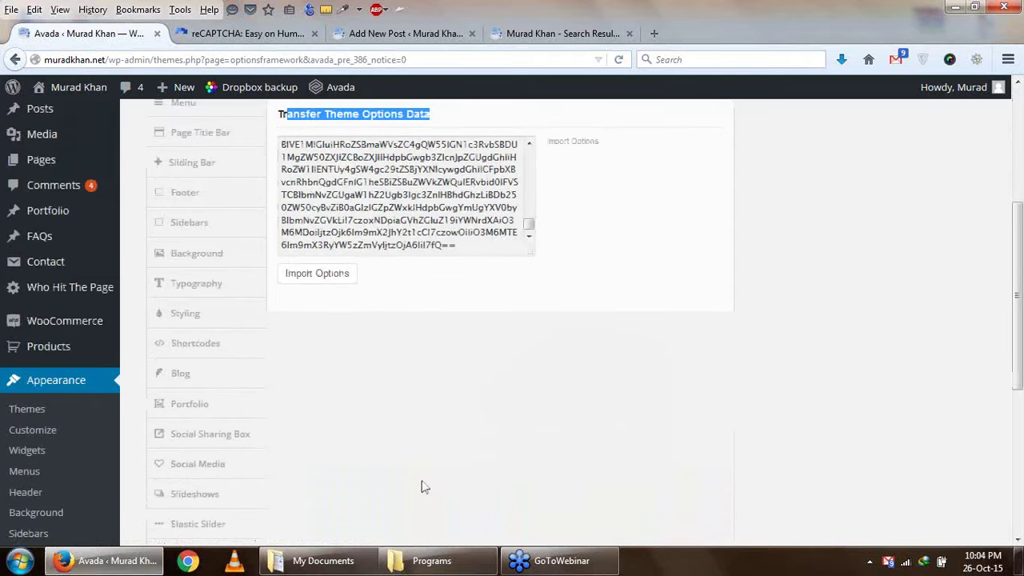
{"action": "scroll", "coordinate": [439, 471], "scroll_direction": "up", "scroll_amount": 3}
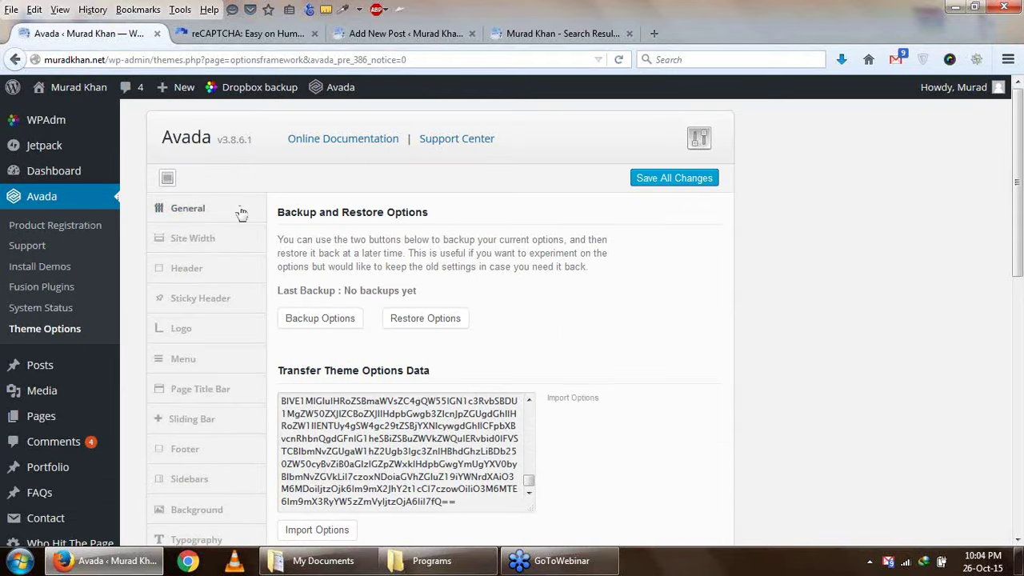
Open the theme's Install Plugins page in a new browser tab and switch to it
{"action": "scroll", "coordinate": [240, 213], "scroll_direction": "down", "scroll_amount": 4}
{"action": "scroll", "coordinate": [241, 214], "scroll_direction": "down", "scroll_amount": 3}
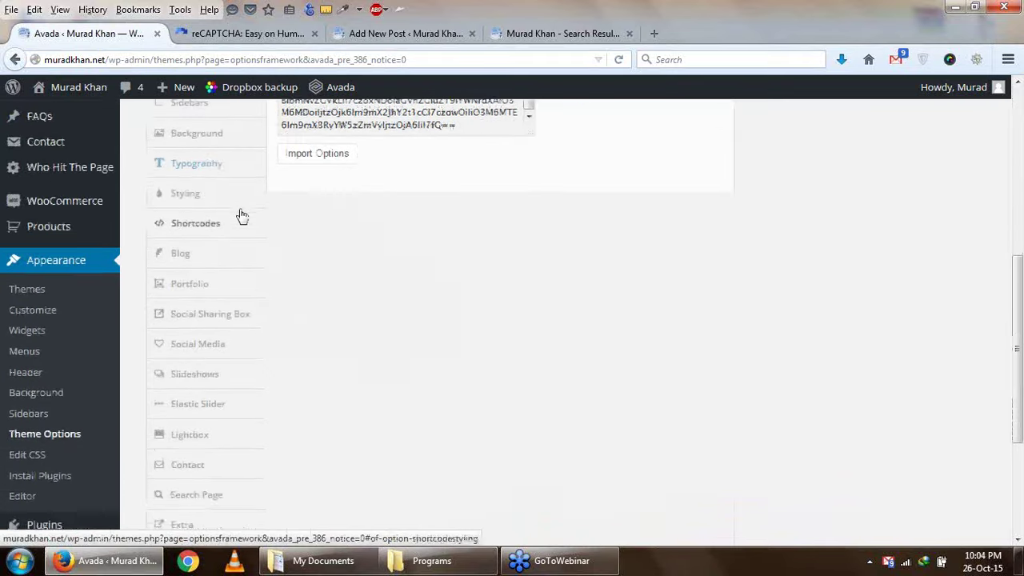
{"action": "mouse_move", "coordinate": [68, 436]}
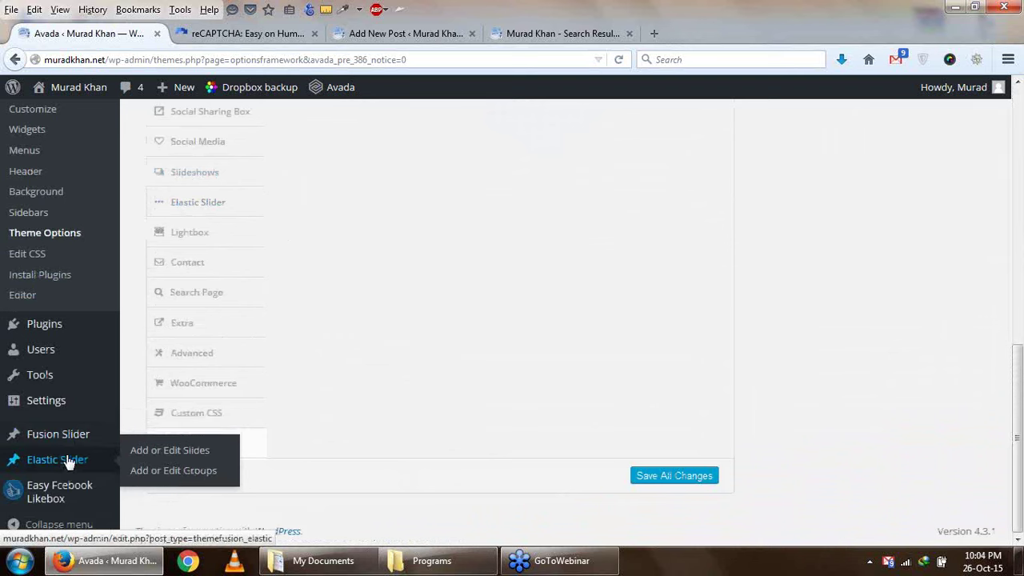
{"action": "scroll", "coordinate": [70, 450], "scroll_direction": "up", "scroll_amount": 2}
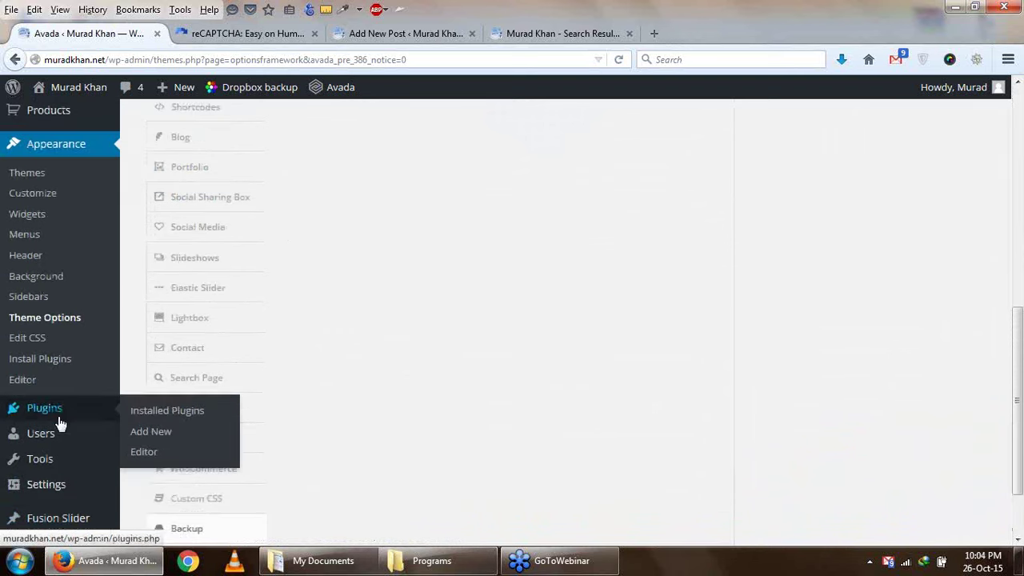
{"action": "right_click", "coordinate": [41, 359]}
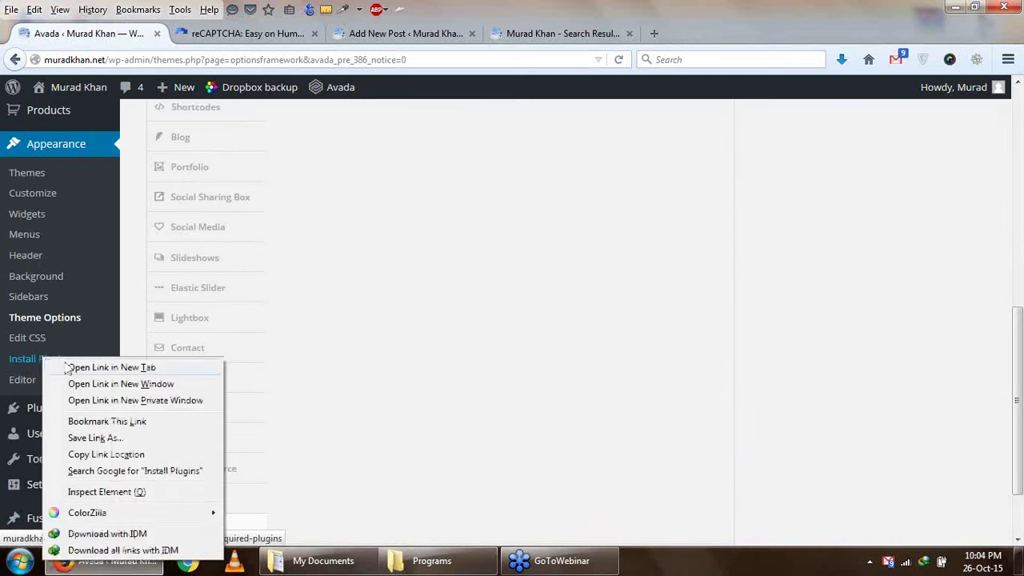
{"action": "left_click", "coordinate": [106, 368]}
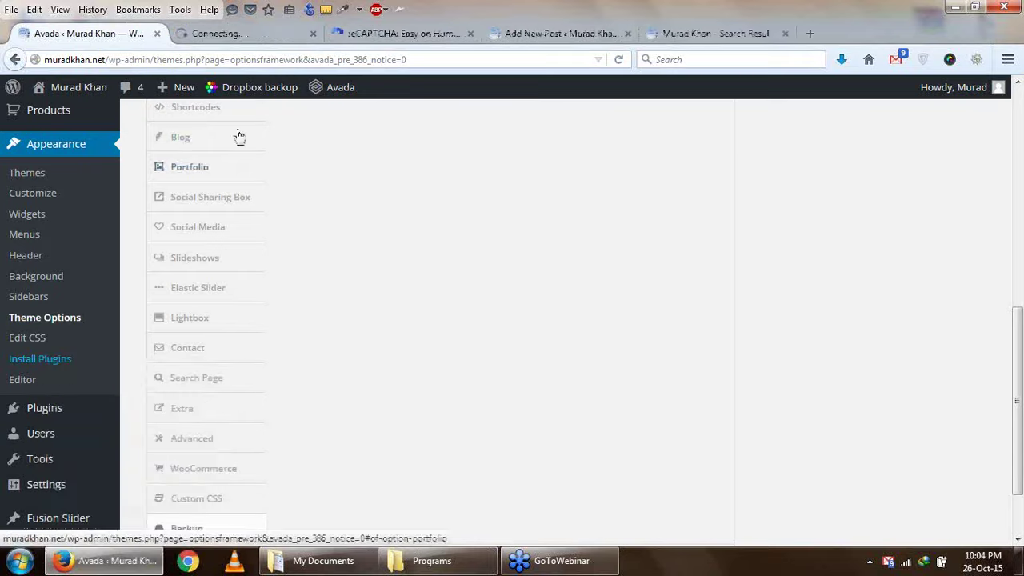
{"action": "key", "text": "ctrl+Tab"}
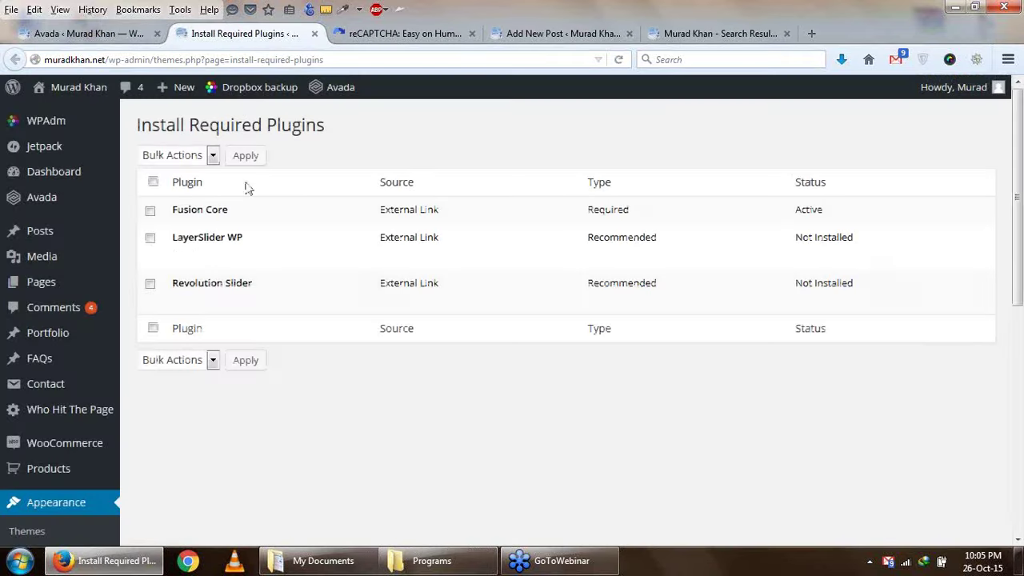
Examine the required plugins list, focusing on the type, status and install options of LayerSlider WP and Revolution Slider
{"action": "mouse_move", "coordinate": [176, 255]}
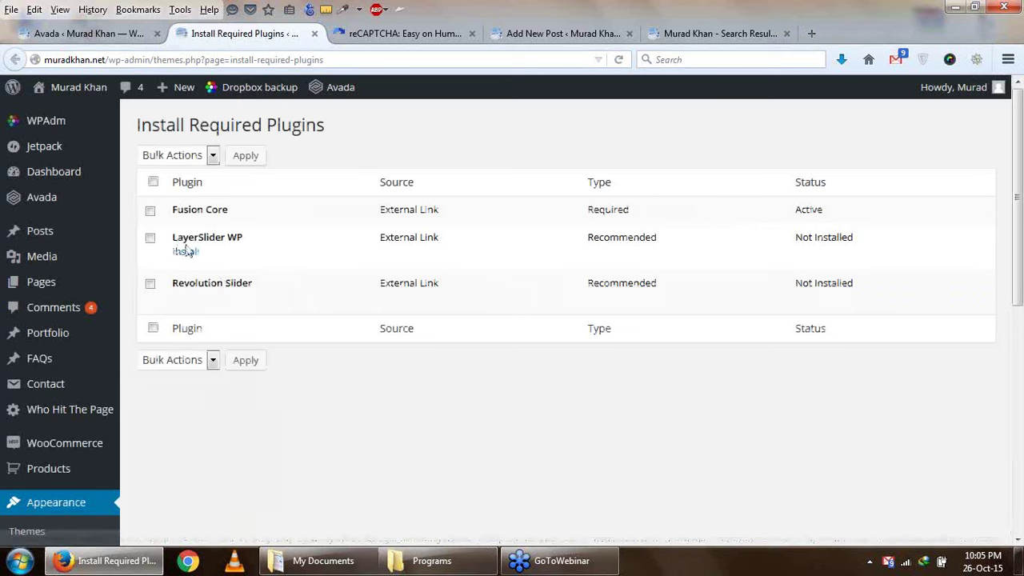
{"action": "mouse_move", "coordinate": [226, 296]}
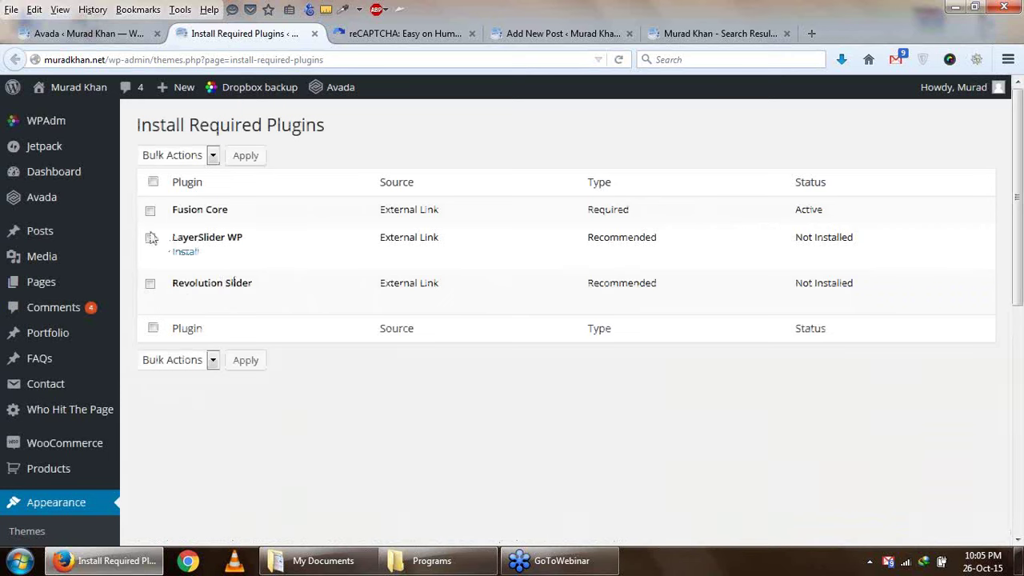
{"action": "left_click_drag", "start_coordinate": [156, 237], "coordinate": [250, 286]}
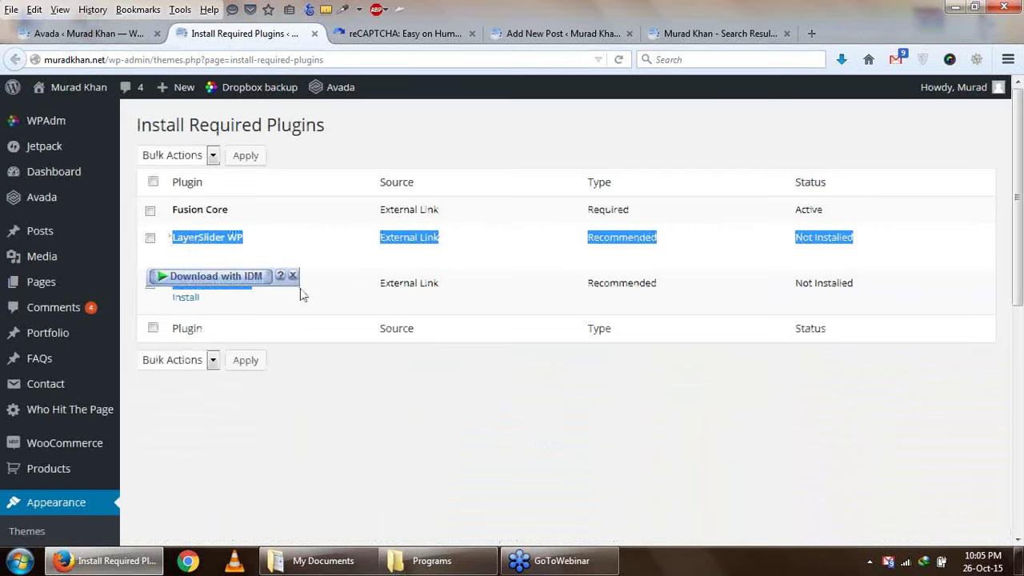
{"action": "scroll", "coordinate": [272, 352], "scroll_direction": "down", "scroll_amount": 4}
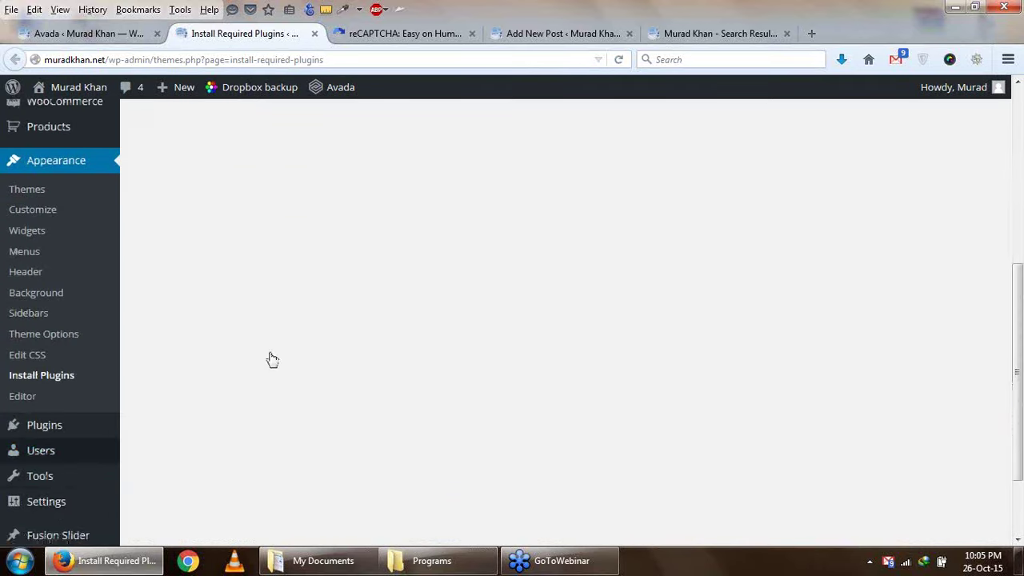
{"action": "scroll", "coordinate": [251, 423], "scroll_direction": "up", "scroll_amount": 5}
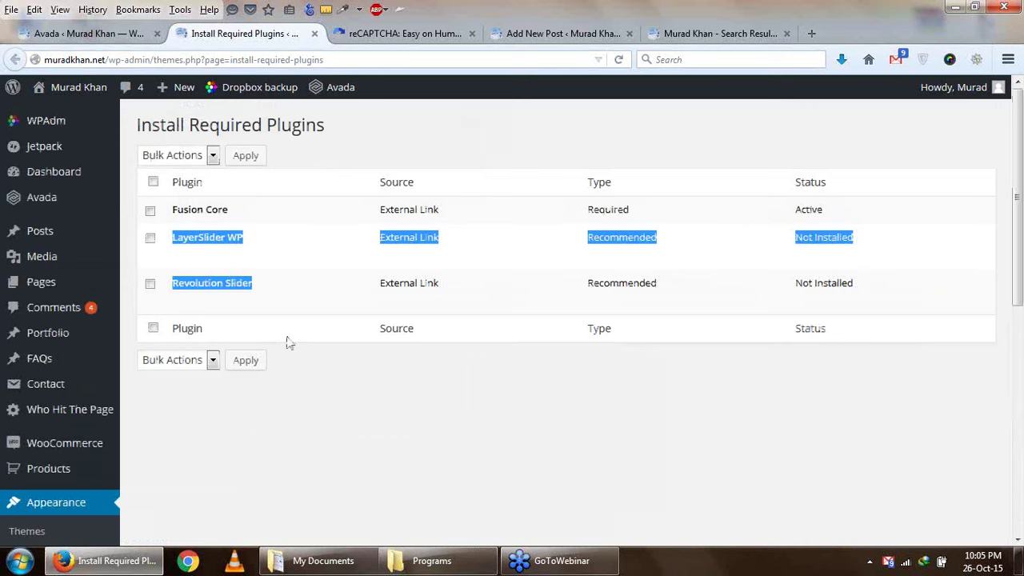
{"action": "left_click", "coordinate": [292, 294]}
{"action": "left_click_drag", "start_coordinate": [272, 275], "coordinate": [174, 231]}
{"action": "left_click", "coordinate": [311, 289]}
{"action": "scroll", "coordinate": [312, 289], "scroll_direction": "down", "scroll_amount": 5}
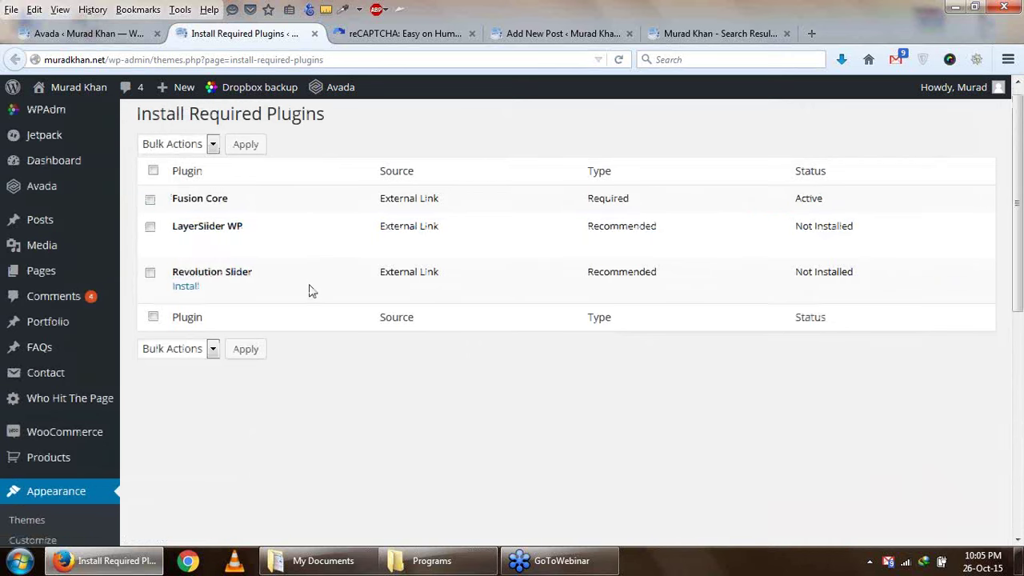
{"action": "scroll", "coordinate": [312, 291], "scroll_direction": "up", "scroll_amount": 4}
{"action": "scroll", "coordinate": [312, 292], "scroll_direction": "up", "scroll_amount": 2}
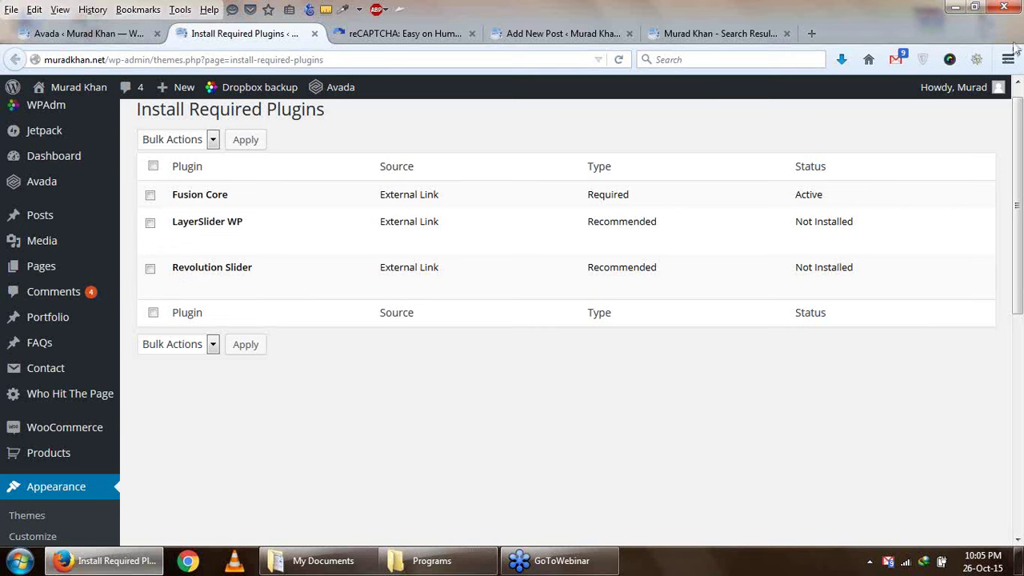
{"action": "left_click", "coordinate": [582, 244]}
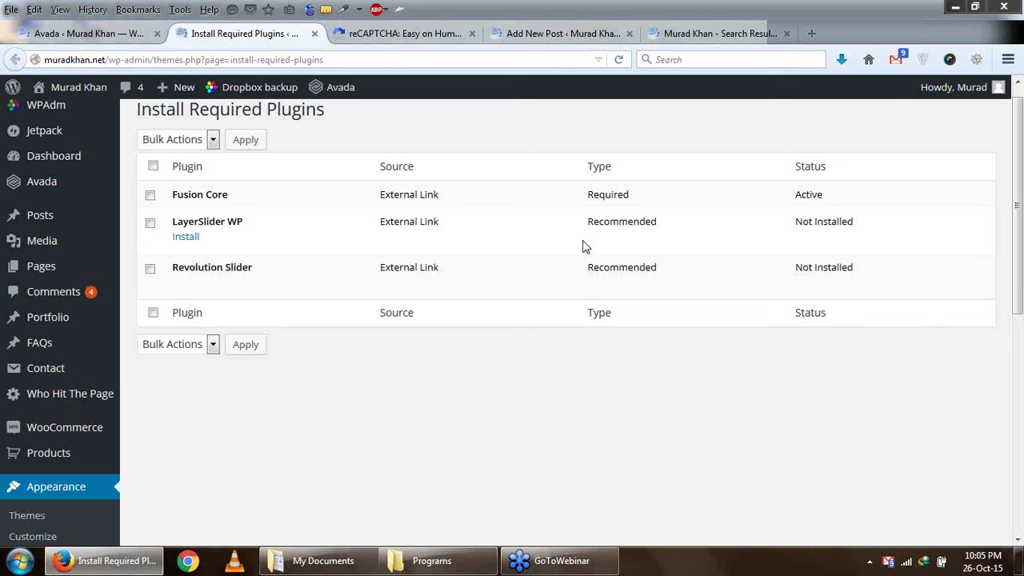
{"action": "left_click_drag", "start_coordinate": [664, 222], "coordinate": [578, 229]}
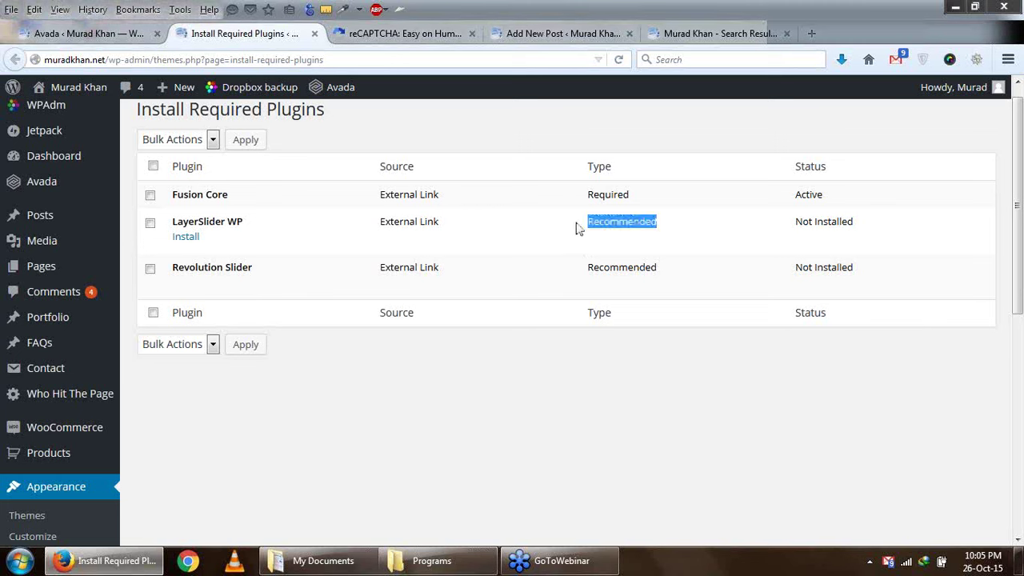